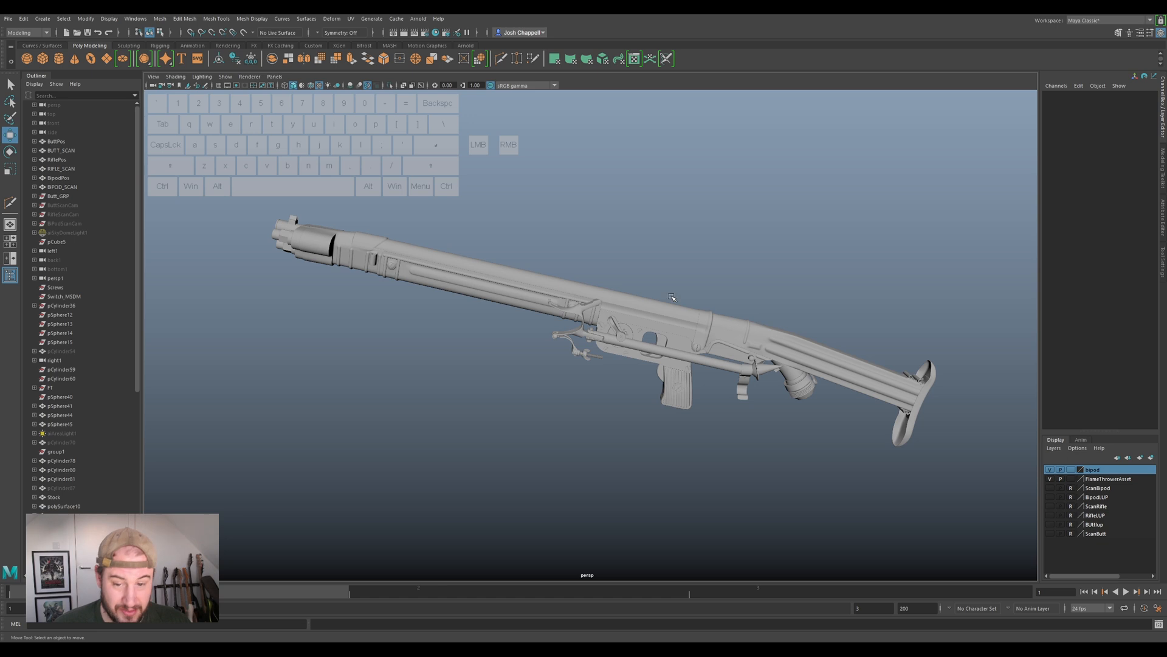
Hide the bipod display layer so that the rifle's butt end is unobstructed.
scroll(630, 333, "up", 3)
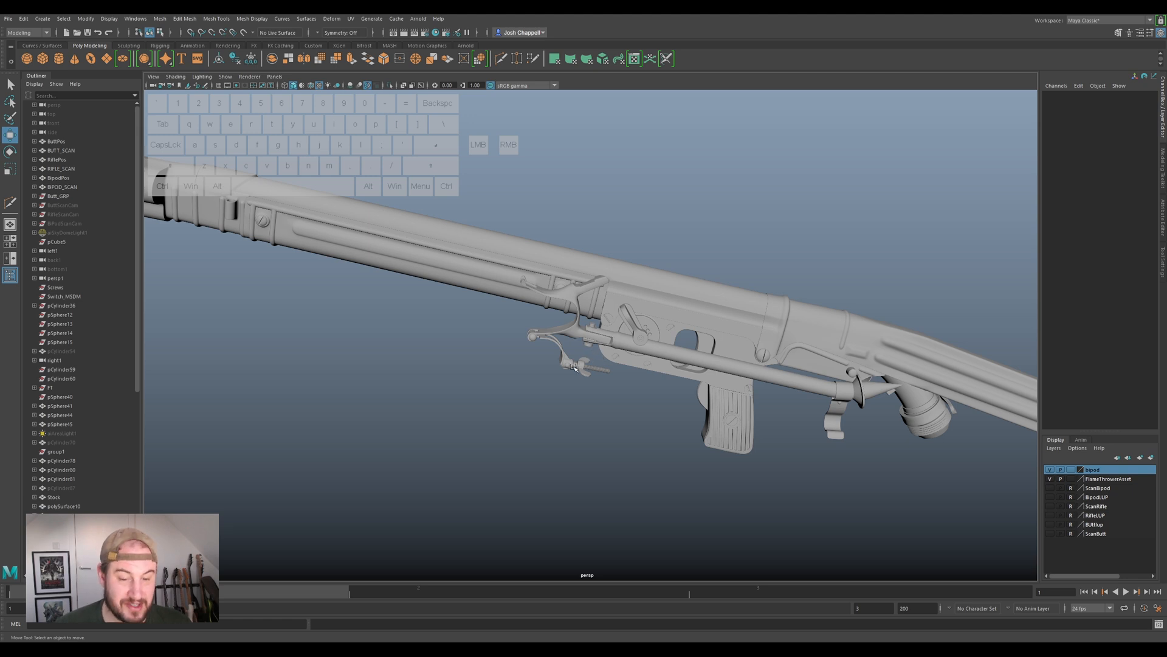
mouse_move(608, 424)
left_mouse_down("alt")
mouse_move(626, 419)
mouse_move(600, 420)
left_mouse_up("alt")
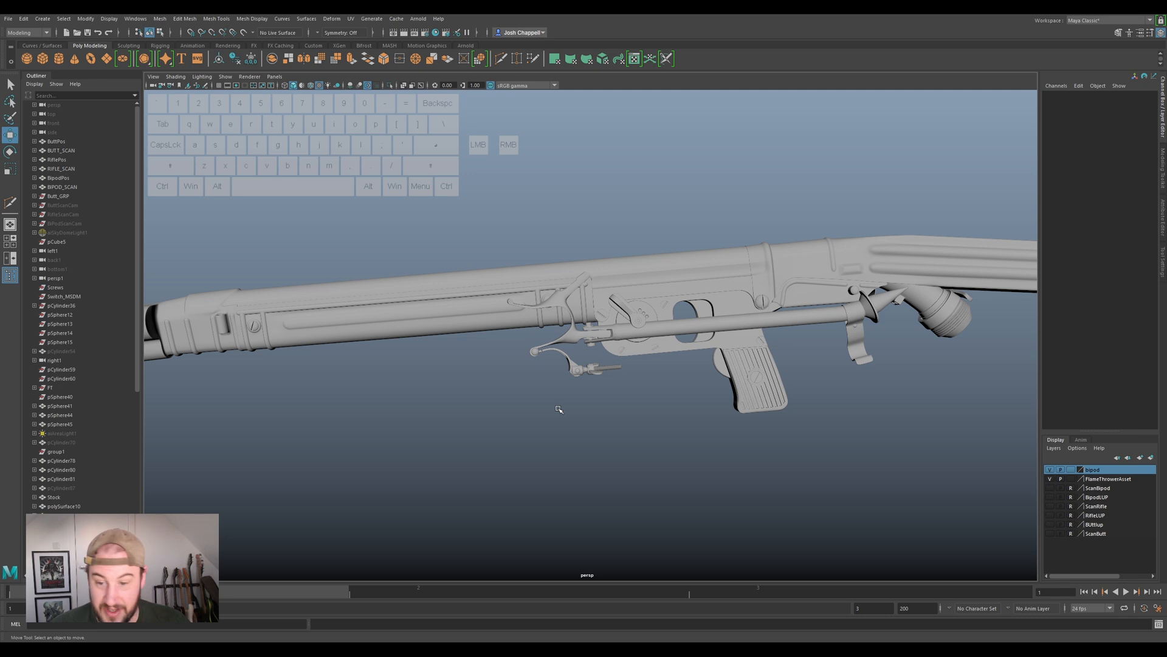
left_click_drag(561, 391, 704, 385, "alt")
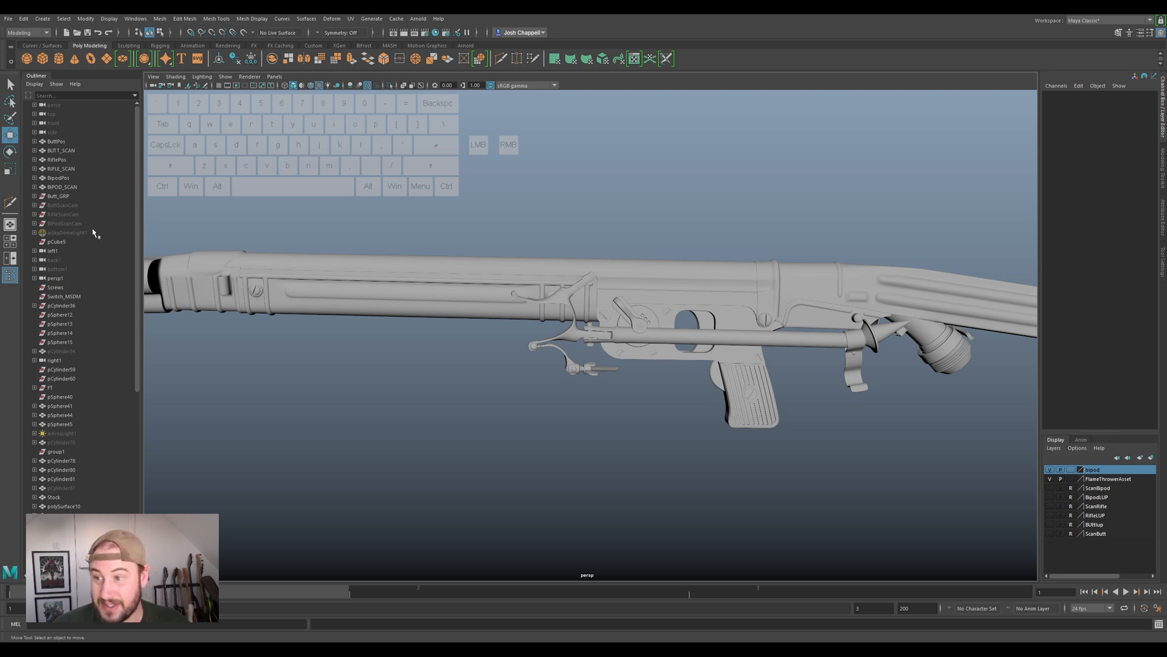
scroll(56, 280, "down", 10)
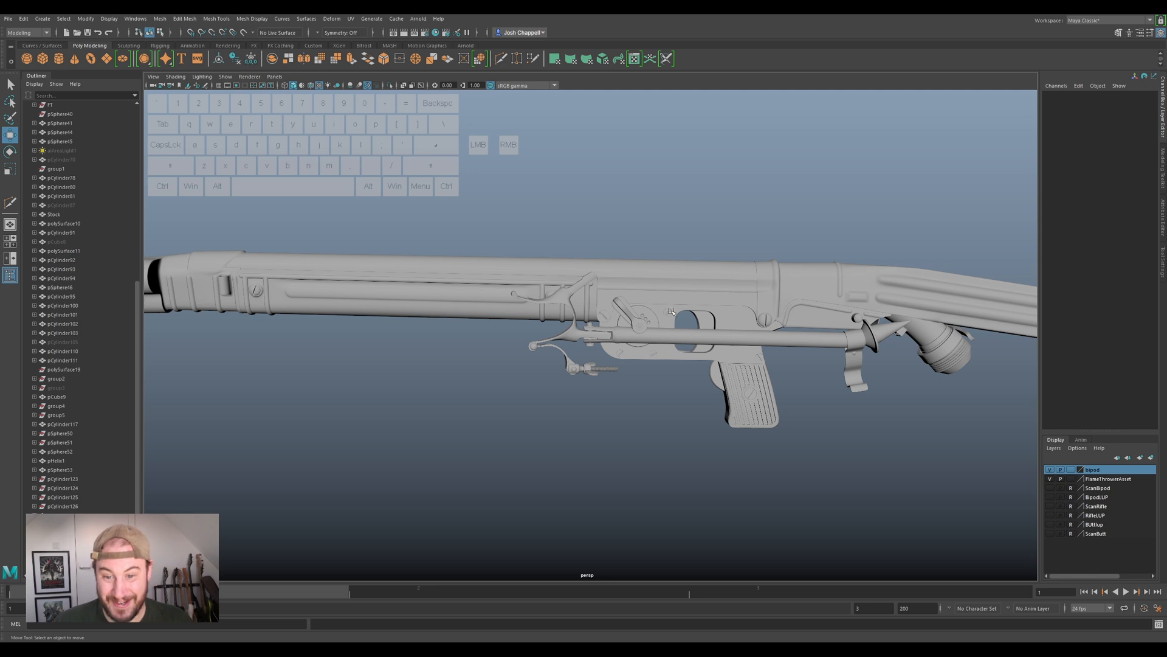
left_click(1050, 470)
middle_click_drag(318, 347, 395, 308, "alt")
scroll(440, 302, "up", 3)
mouse_move(768, 249)
left_mouse_down("alt")
mouse_move(765, 288)
mouse_move(740, 261)
mouse_move(756, 257)
left_mouse_up("alt")
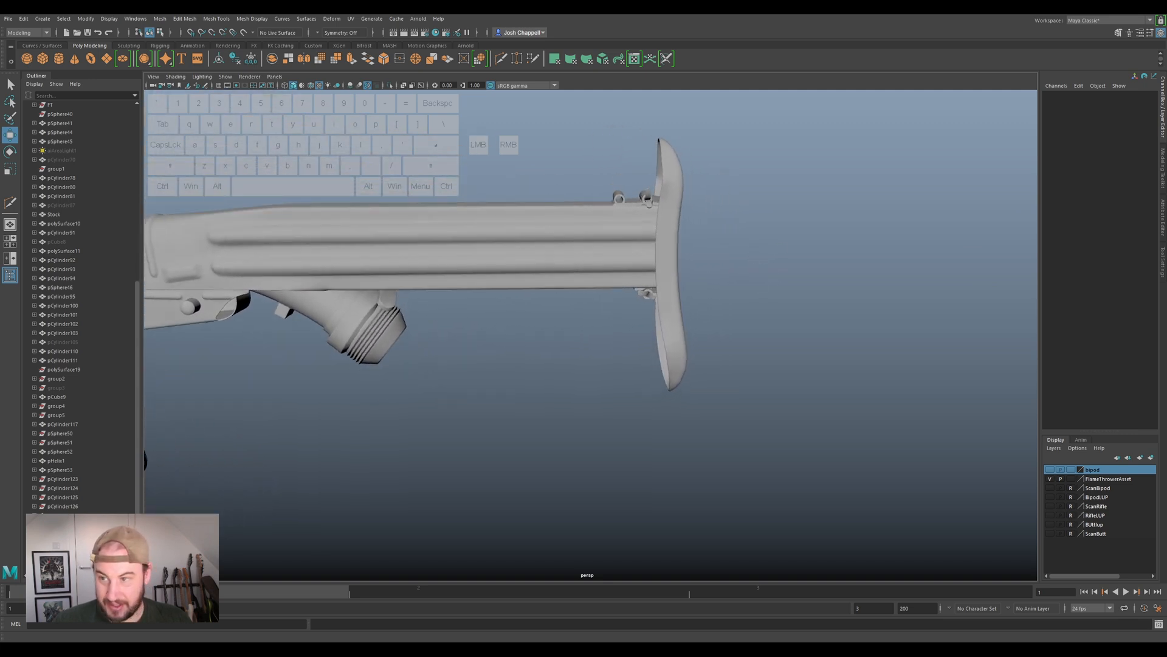
Save the scene as a new version named FT_v034.
left_click(9, 18)
left_click(40, 66)
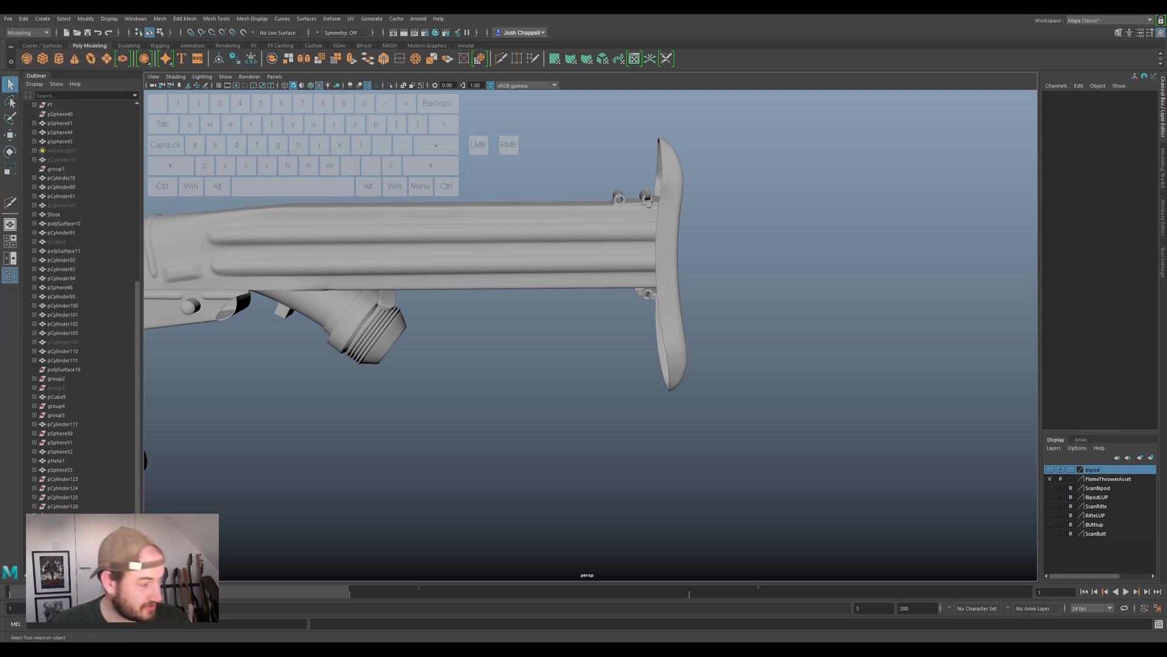
left_click(424, 392)
left_click_drag(424, 393, 416, 393)
type("4")
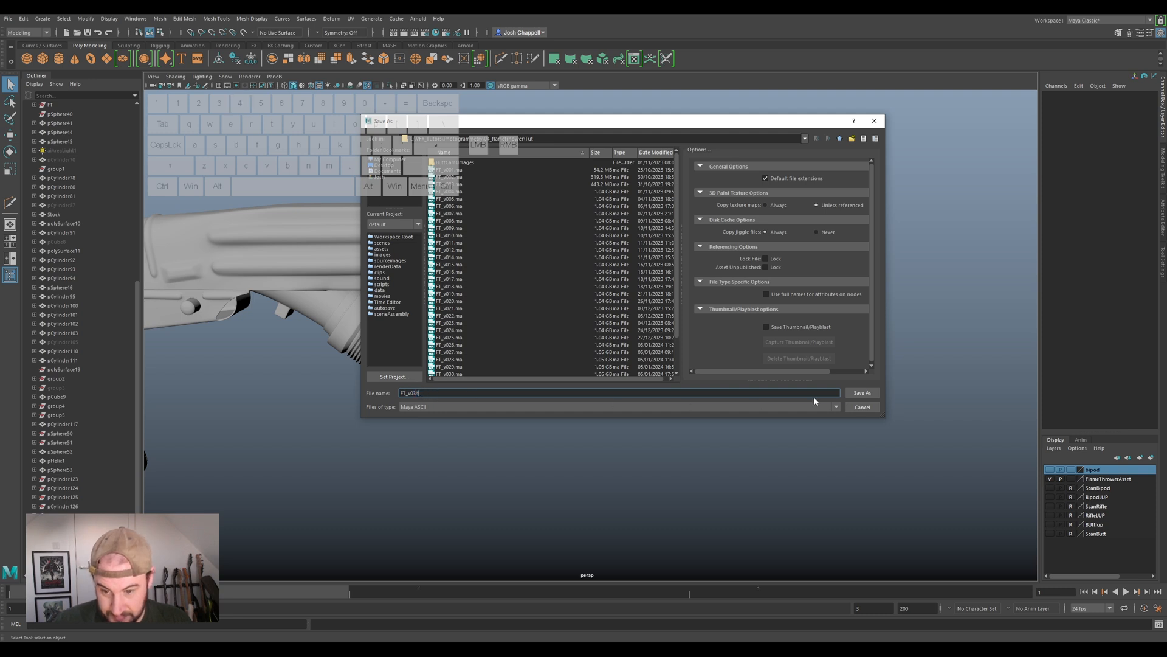
left_click(878, 393)
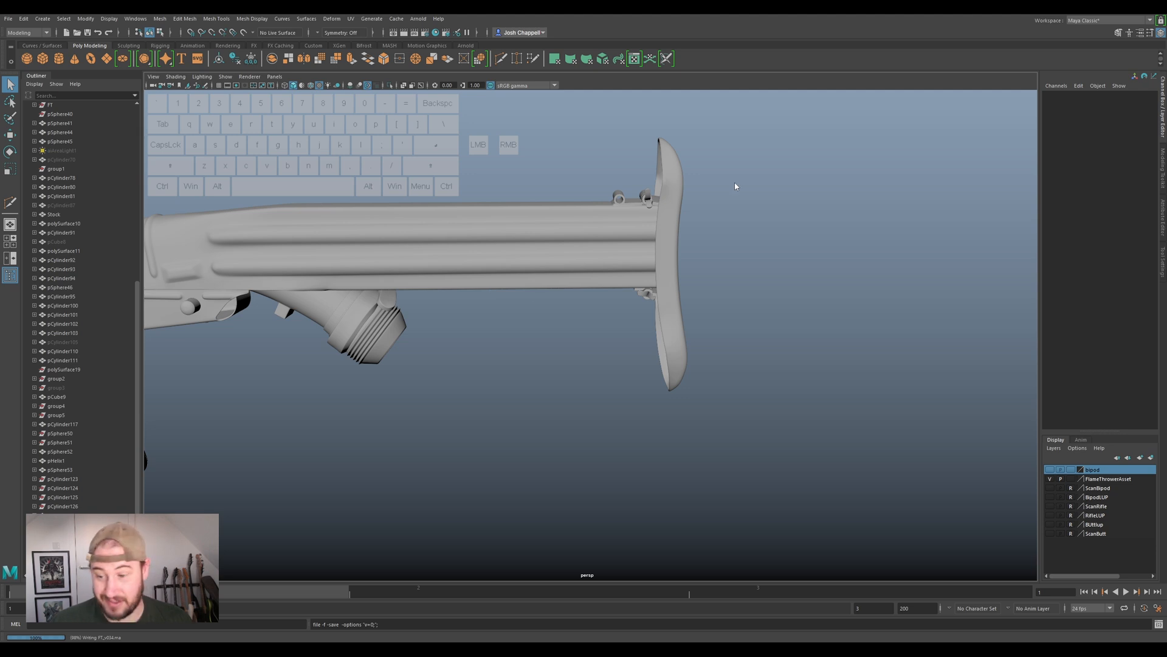
Select the butt plate mesh FT_Butt_MSDM, freeze its transformations and delete its construction history.
key("w")
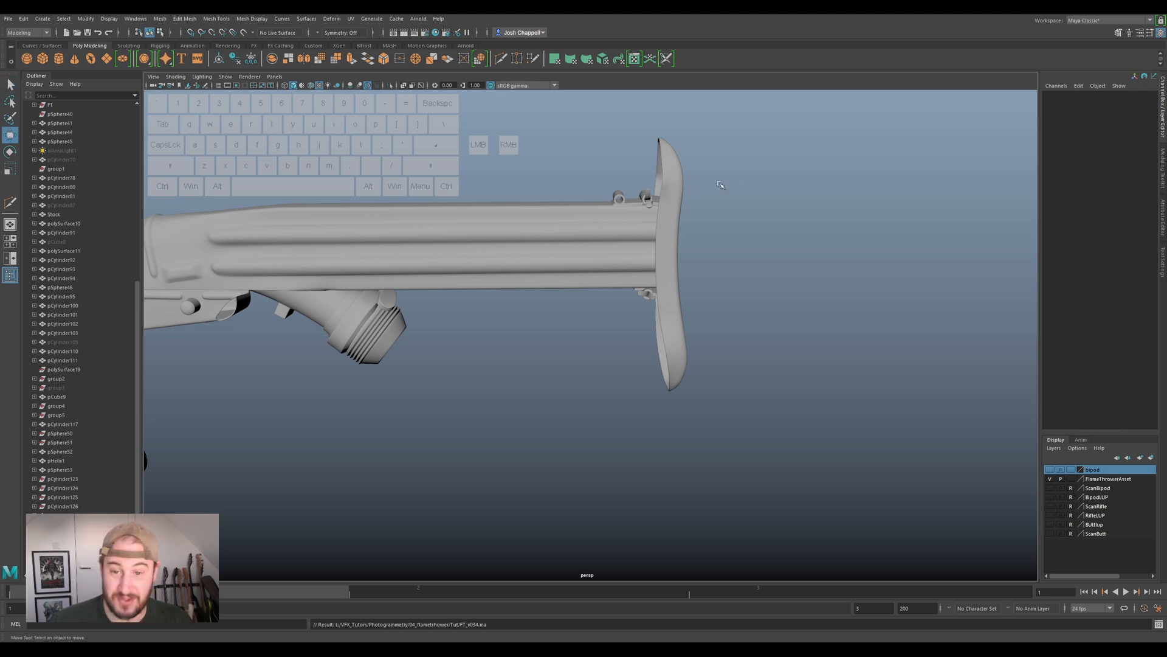
left_click(666, 241)
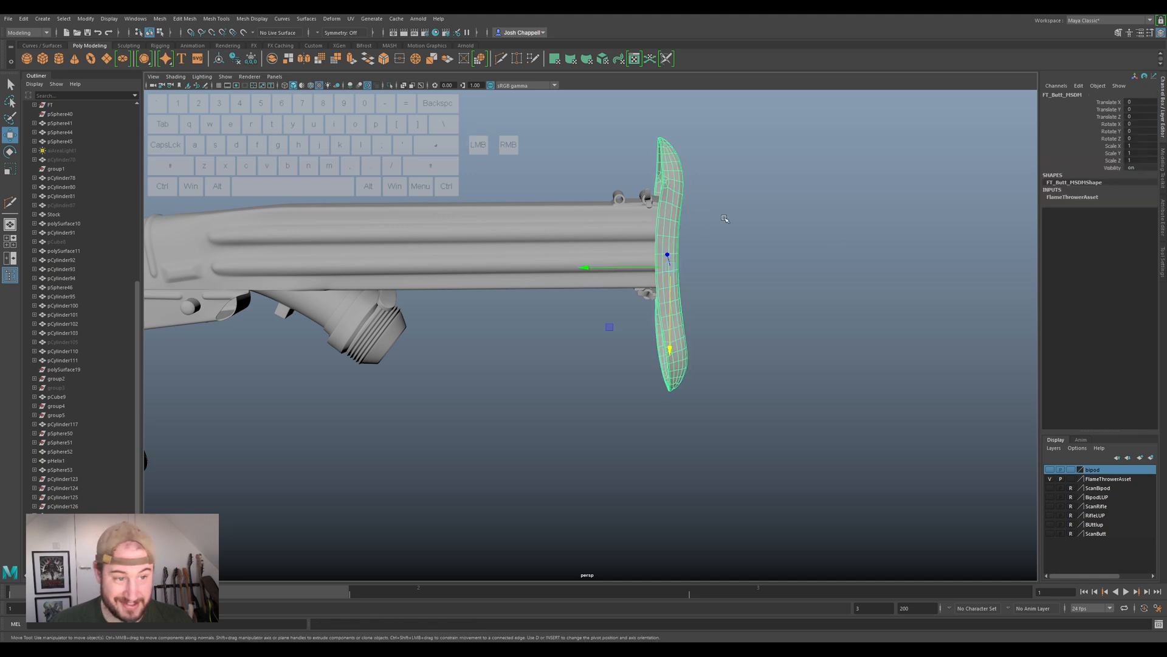
key("alt")
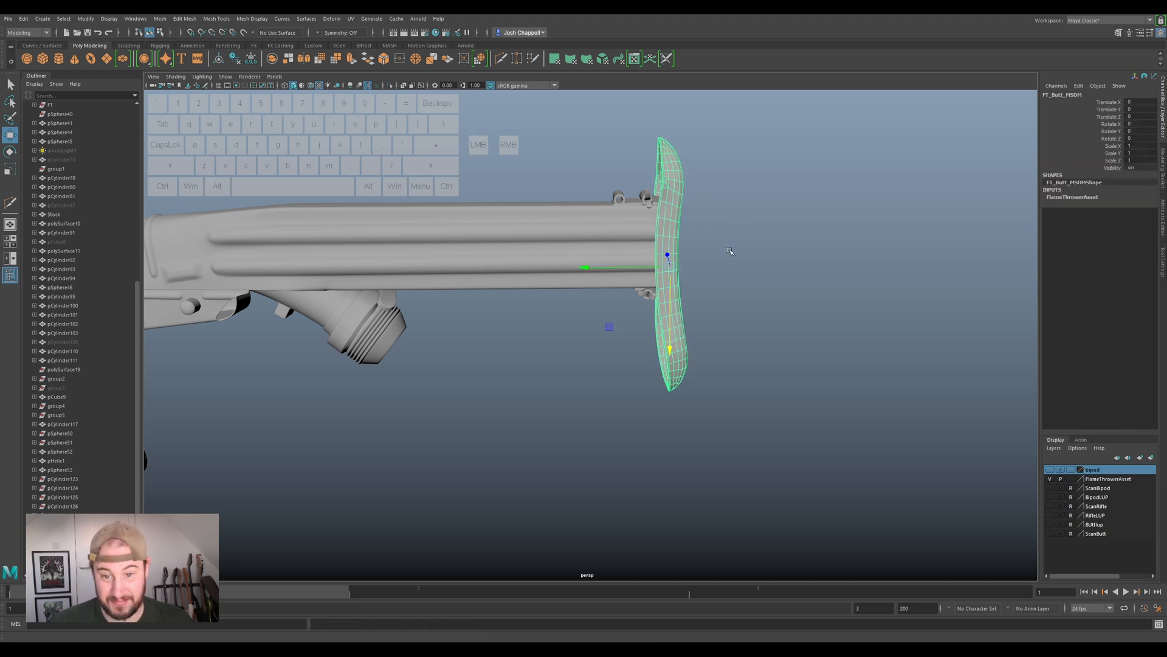
left_click_drag(788, 274, 620, 356, "alt")
mouse_move(726, 351)
left_mouse_down("alt")
mouse_move(737, 341)
mouse_move(729, 349)
left_mouse_up("alt")
left_click(251, 59)
left_click(236, 60)
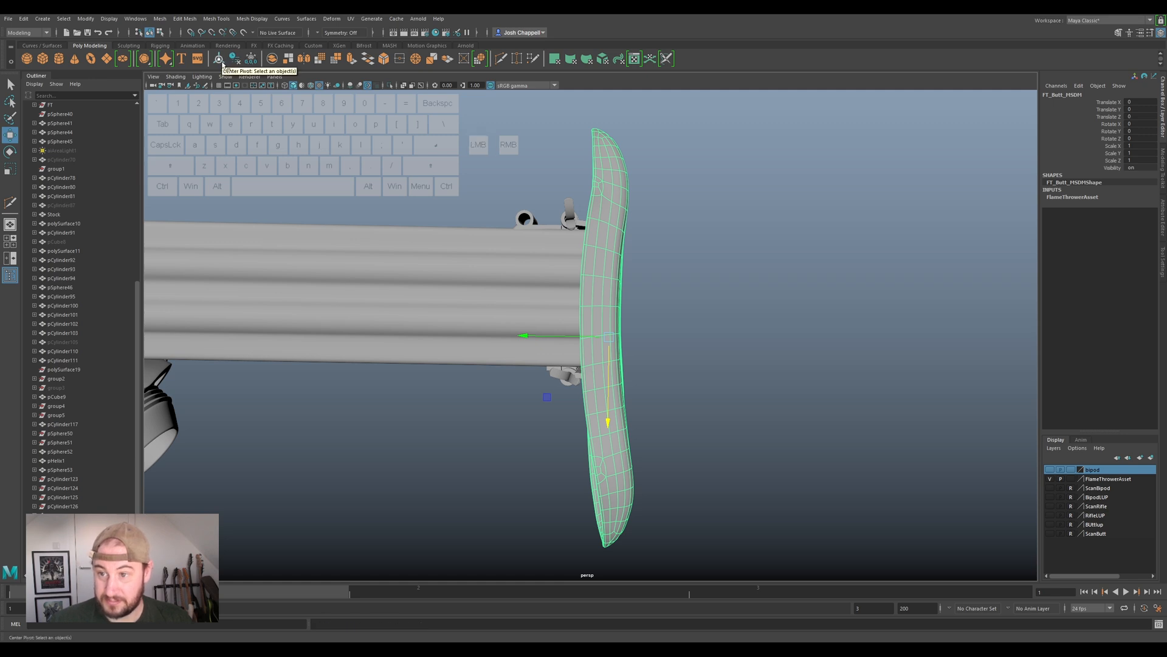
left_click(232, 60)
left_click(249, 60)
left_click(235, 59)
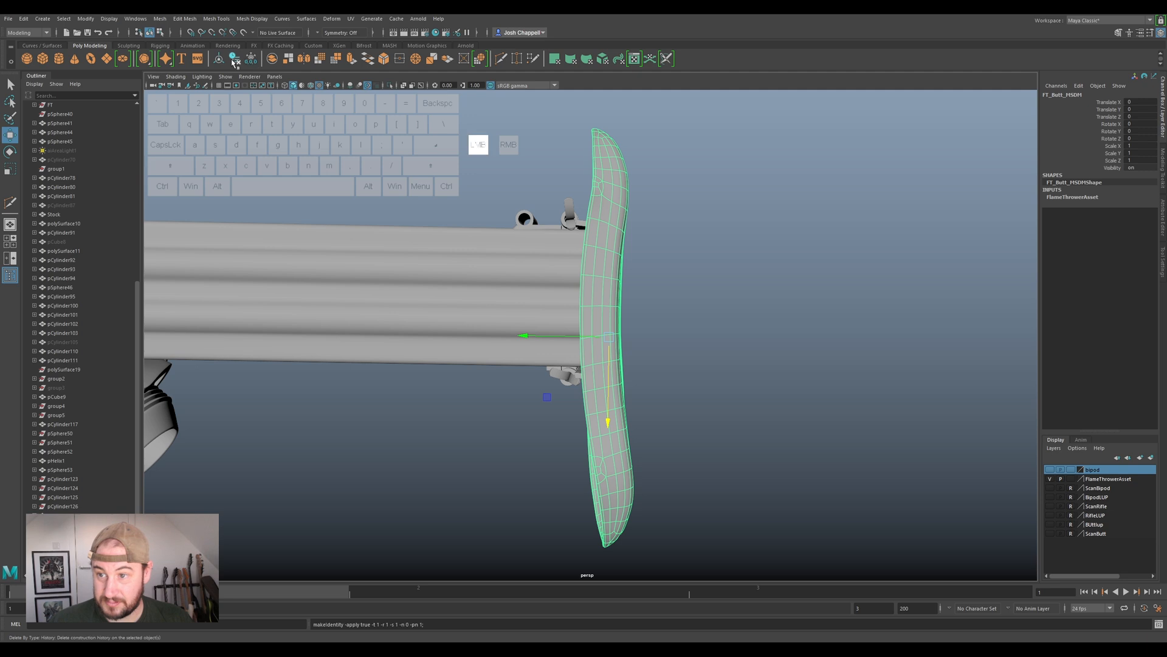
Apply Freeze Transformations and Delete History to the butt plate once more.
scroll(495, 222, "down", 4)
left_click_drag(490, 230, 653, 224, "alt")
middle_click_drag(654, 224, 440, 240, "alt")
scroll(441, 241, "up", 3)
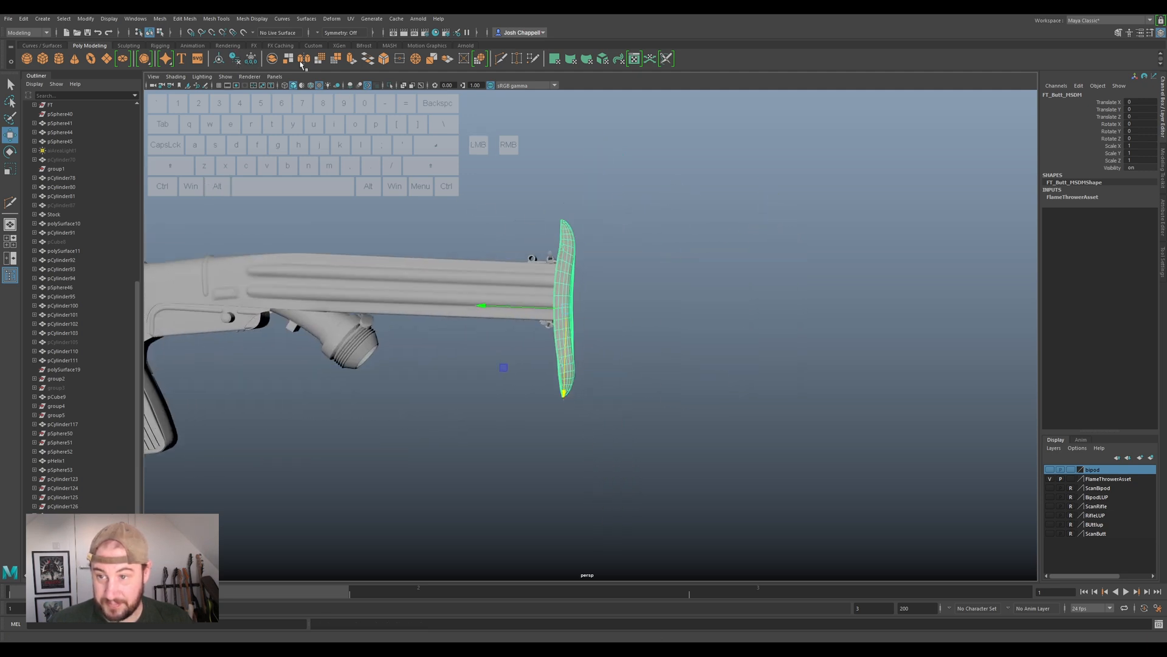
left_click(250, 60)
left_click(234, 61)
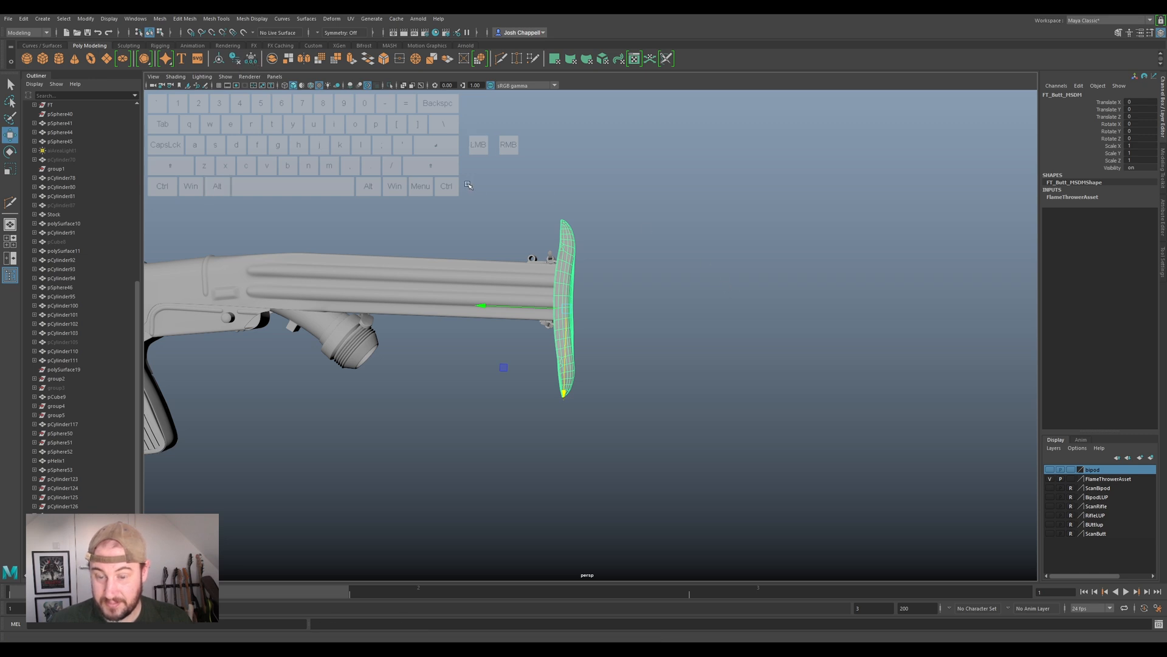
Unparent FT_Butt_MSDM from its group so it sits at the root of the scene hierarchy.
scroll(520, 204, "up", 1)
scroll(97, 242, "up", 10)
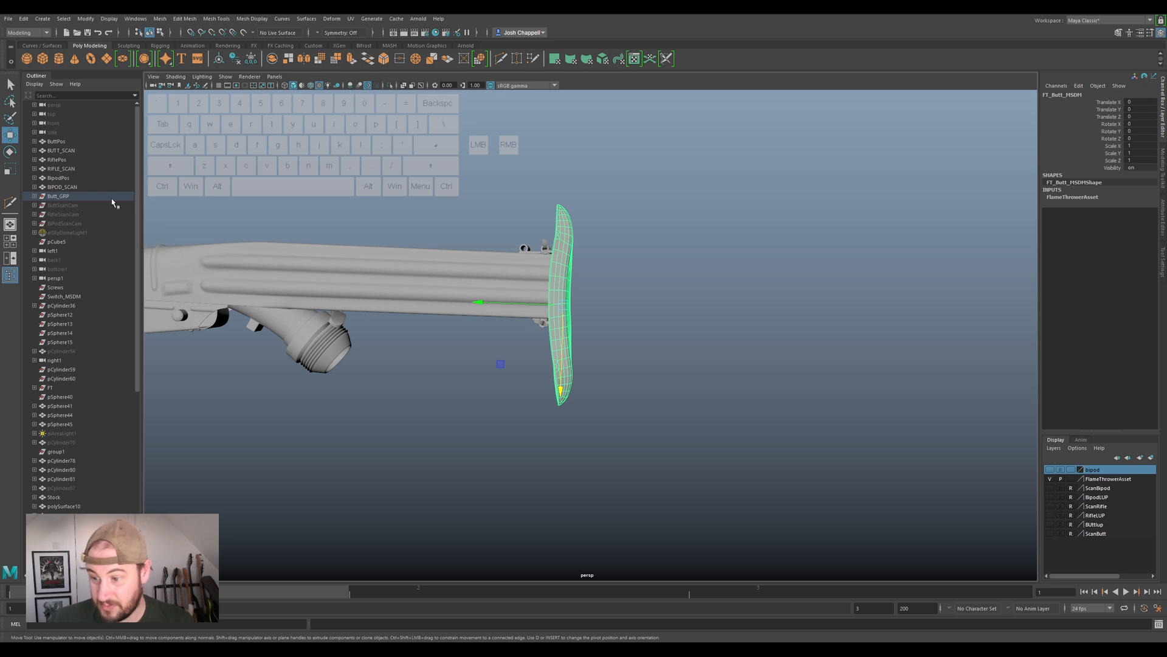
key("shift+p")
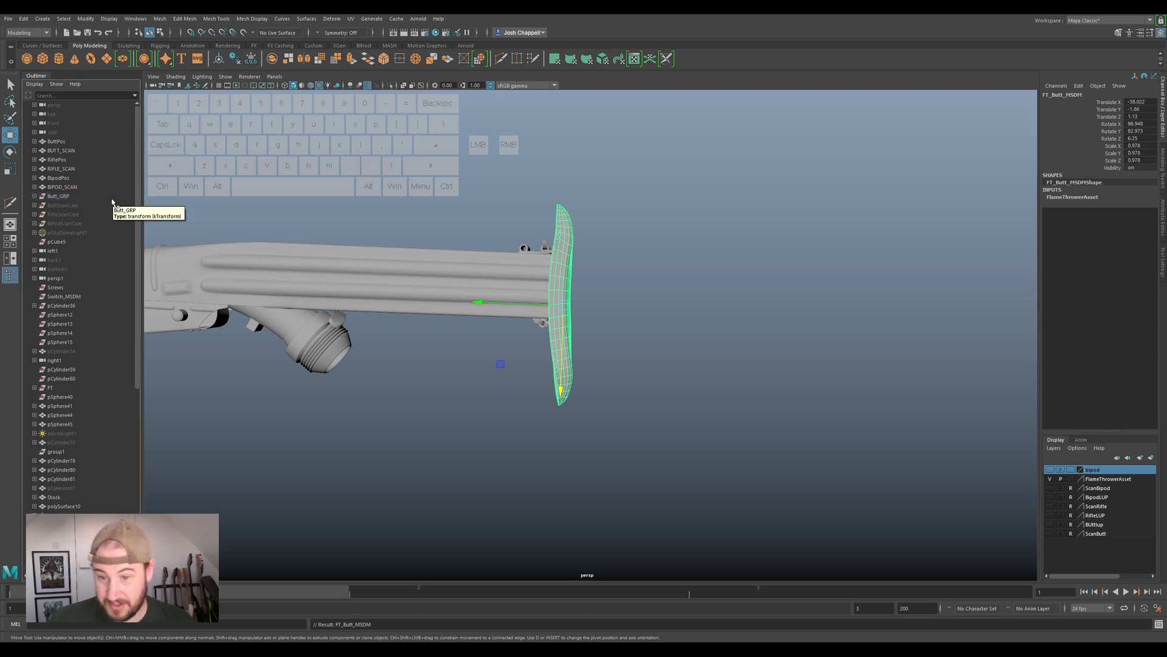
scroll(97, 292, "down", 10)
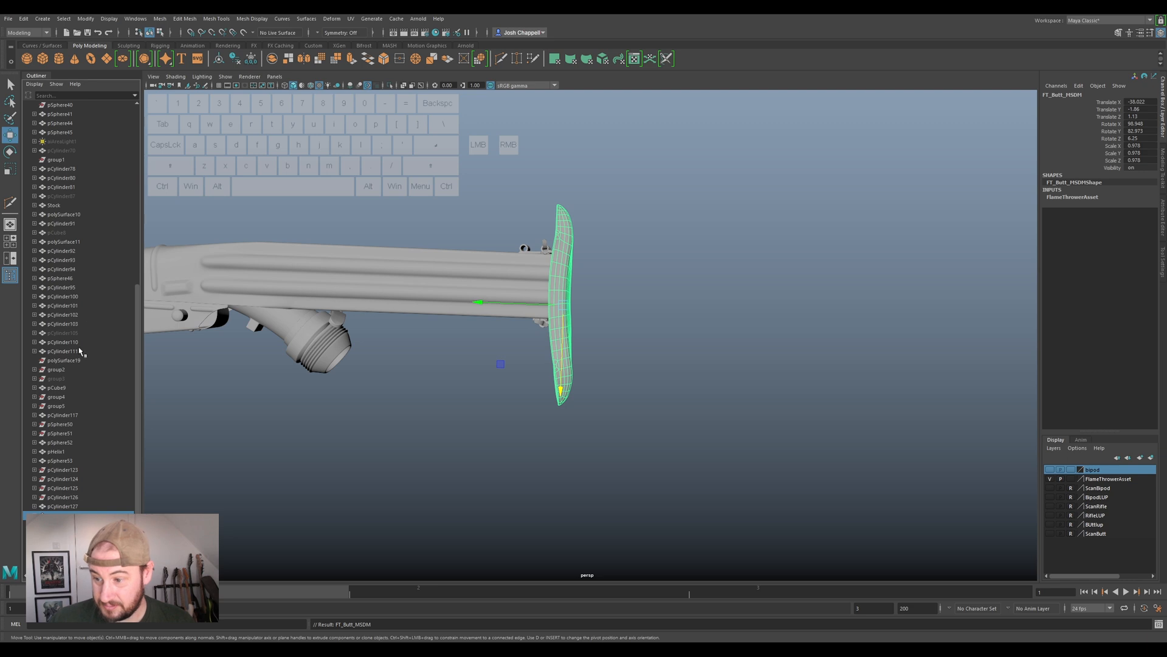
Freeze the unparented butt plate's transformations, centre its pivot and delete its history.
left_click(252, 60)
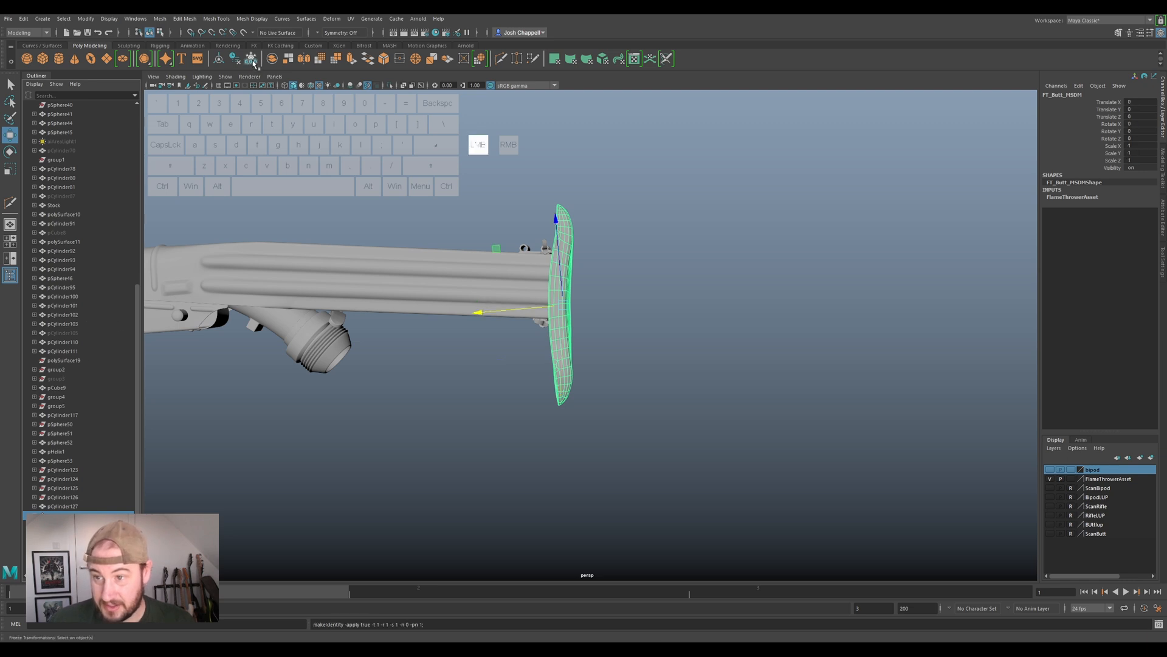
left_click(223, 59)
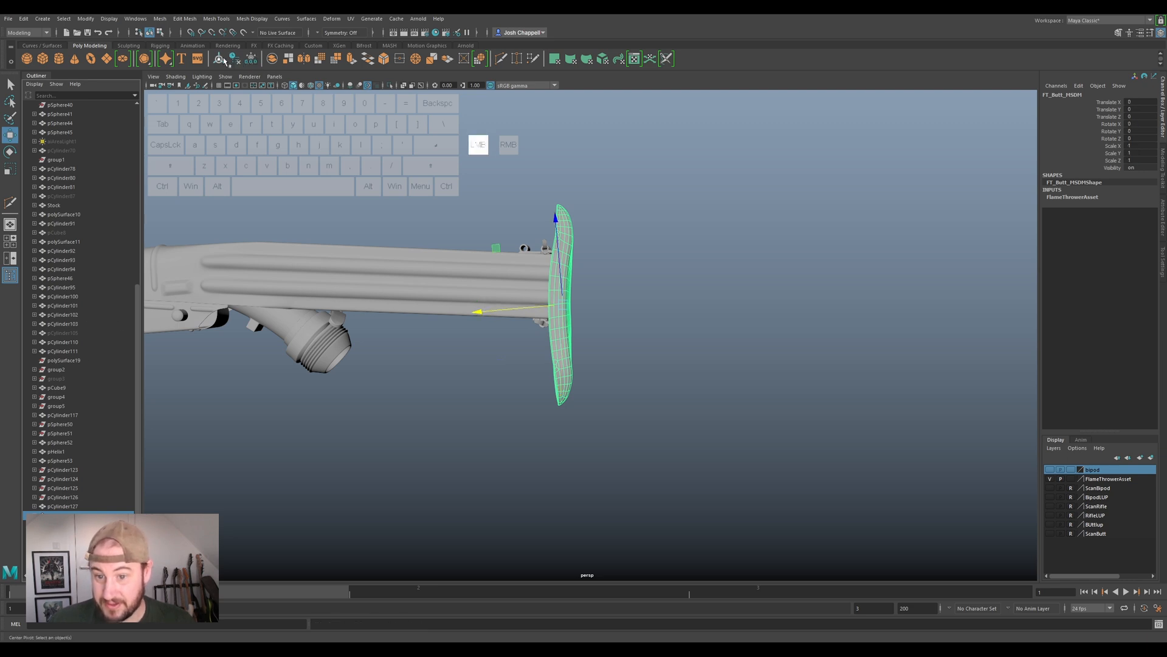
left_click(233, 60)
left_click(250, 61)
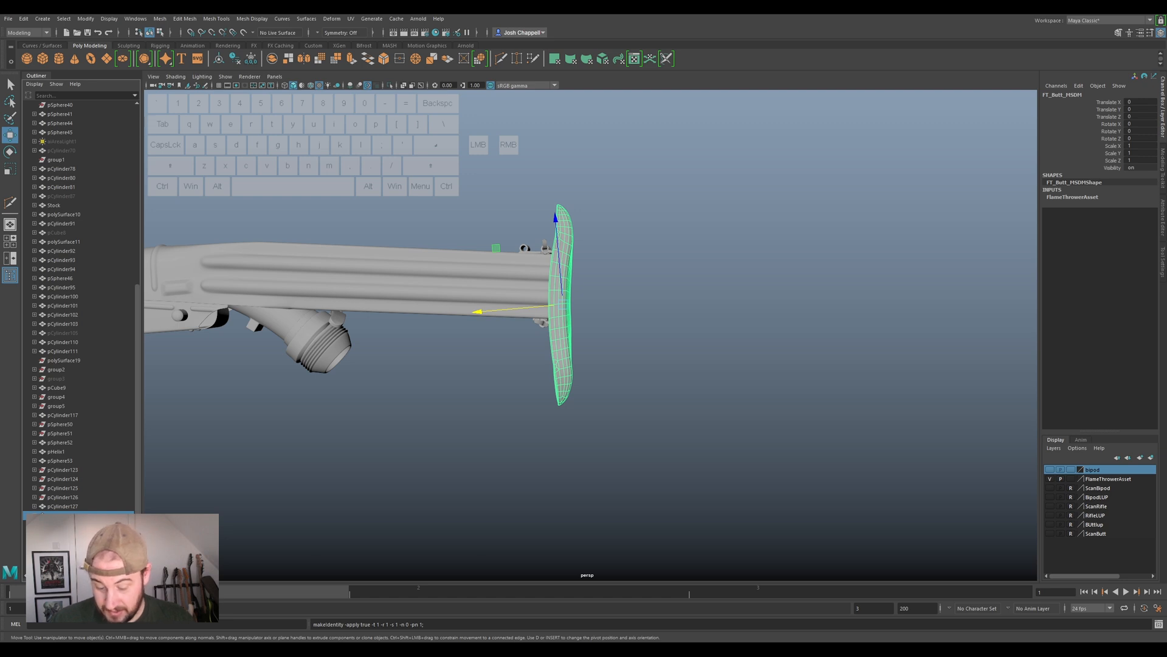
Group the butt plate and name the new group FLAMETHROWER.
key("ctrl")
key("ctrl+g")
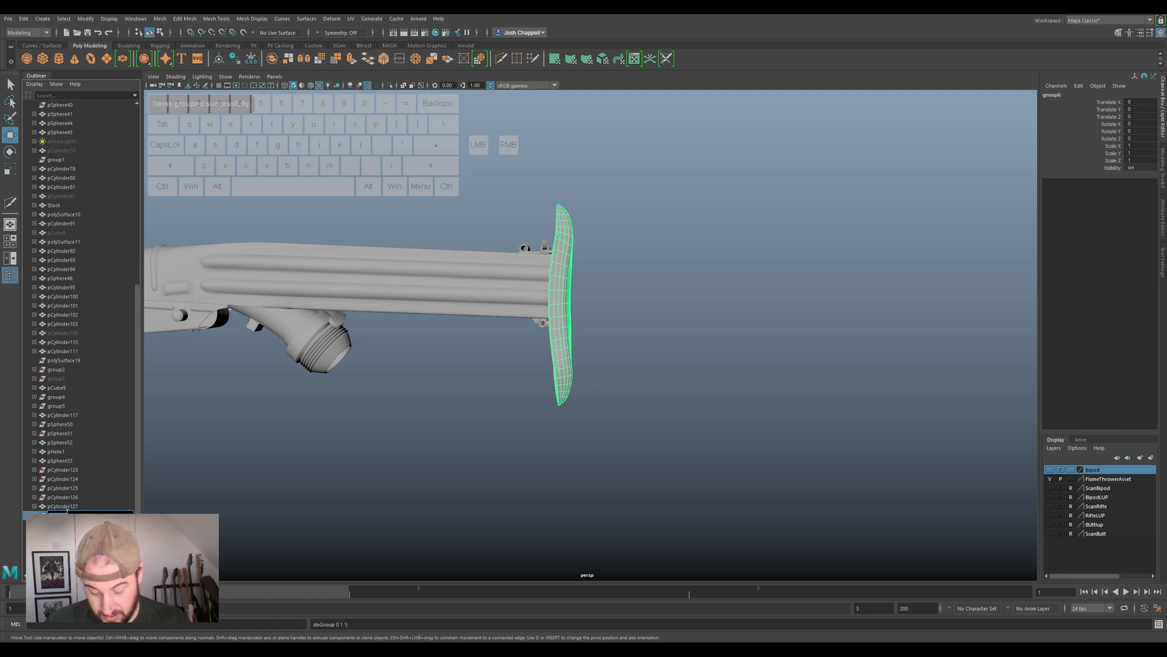
type("L")
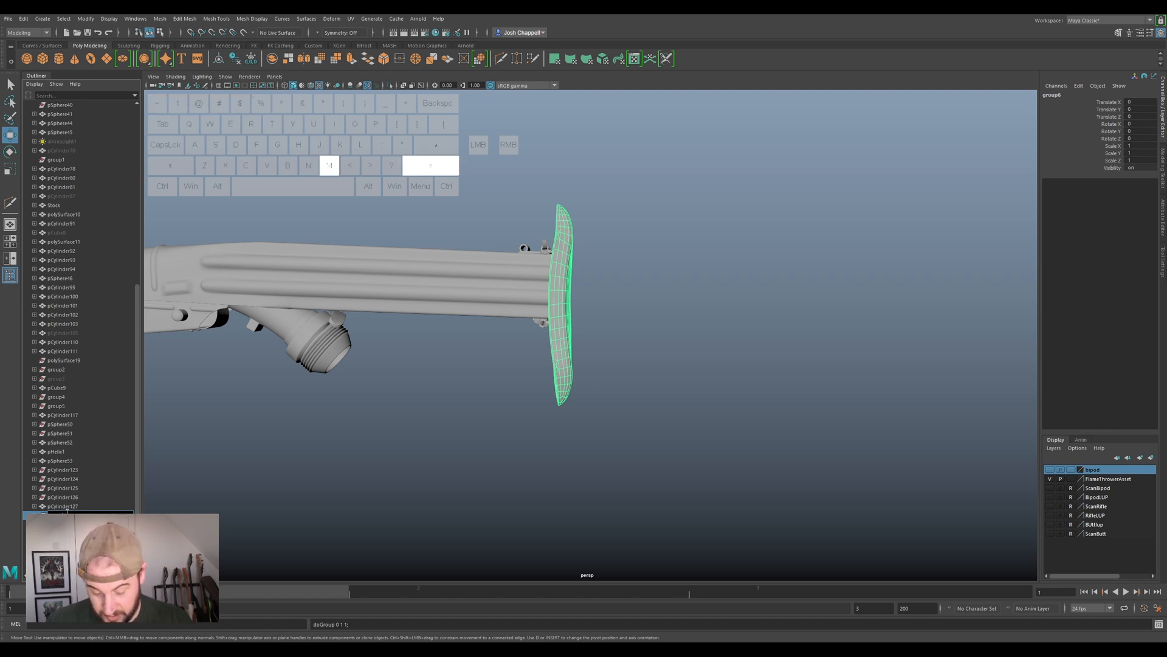
type("TH")
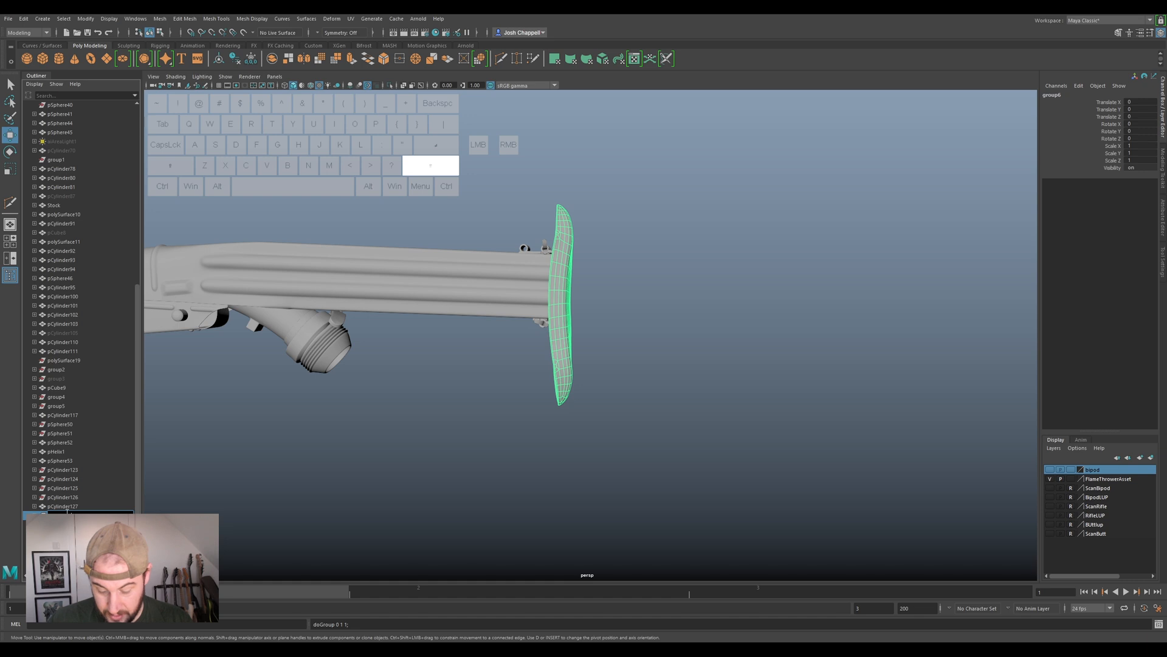
type("R")
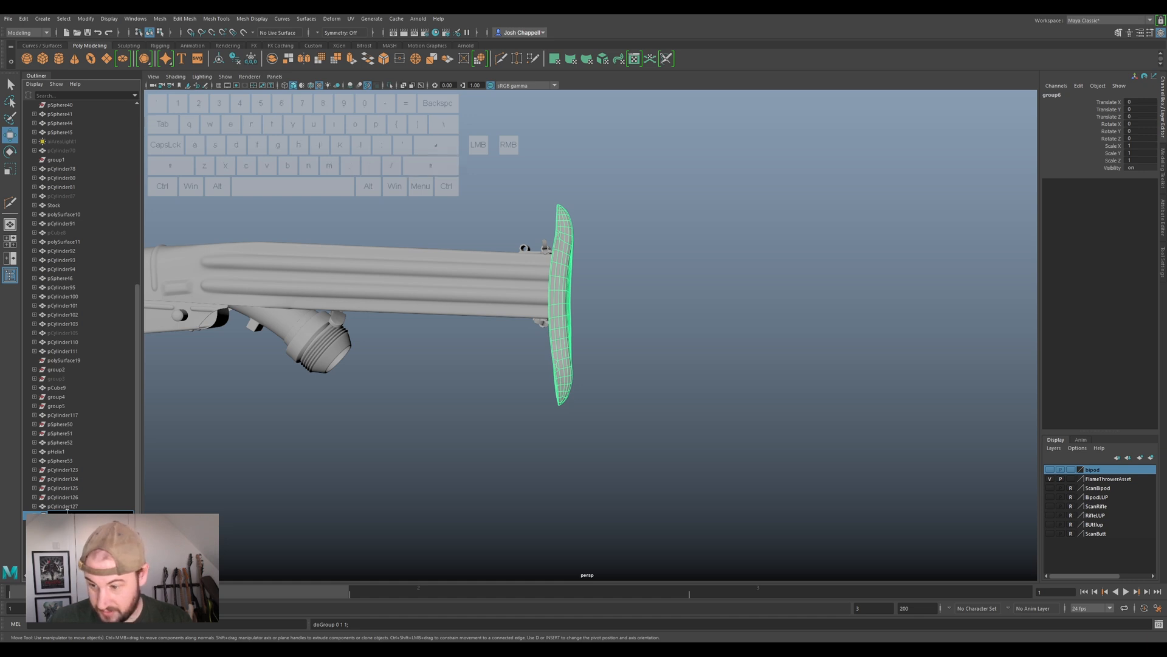
key("Return")
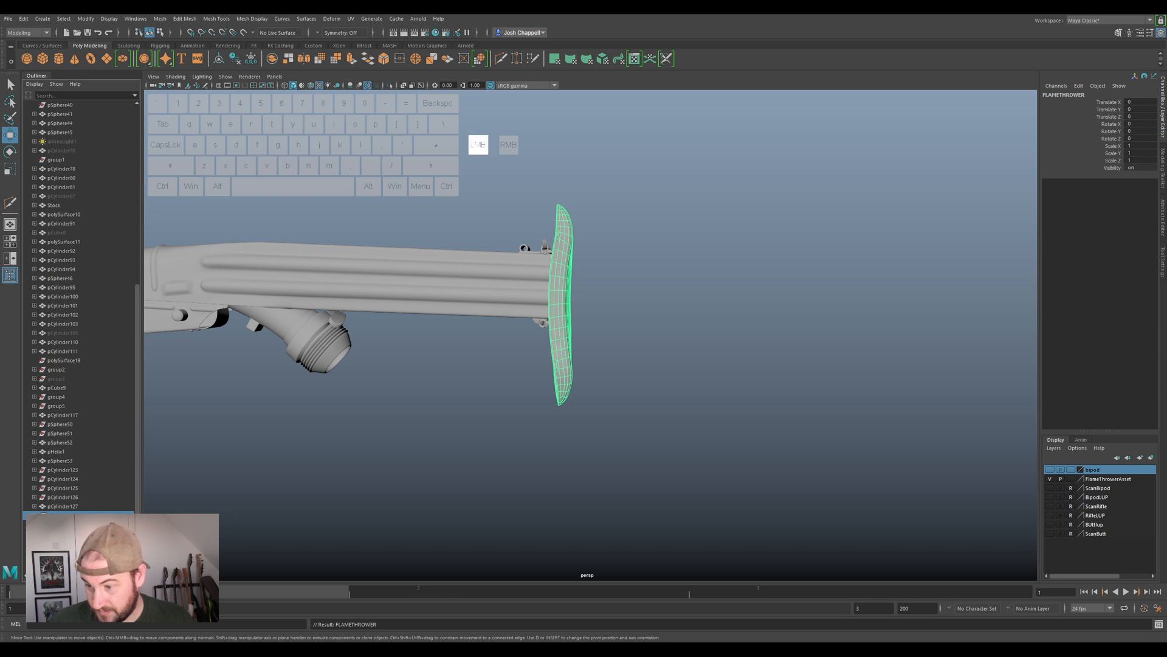
Group FT_Butt_MSDM again inside the FLAMETHROWER group and name the nested group geo.
left_click(79, 524)
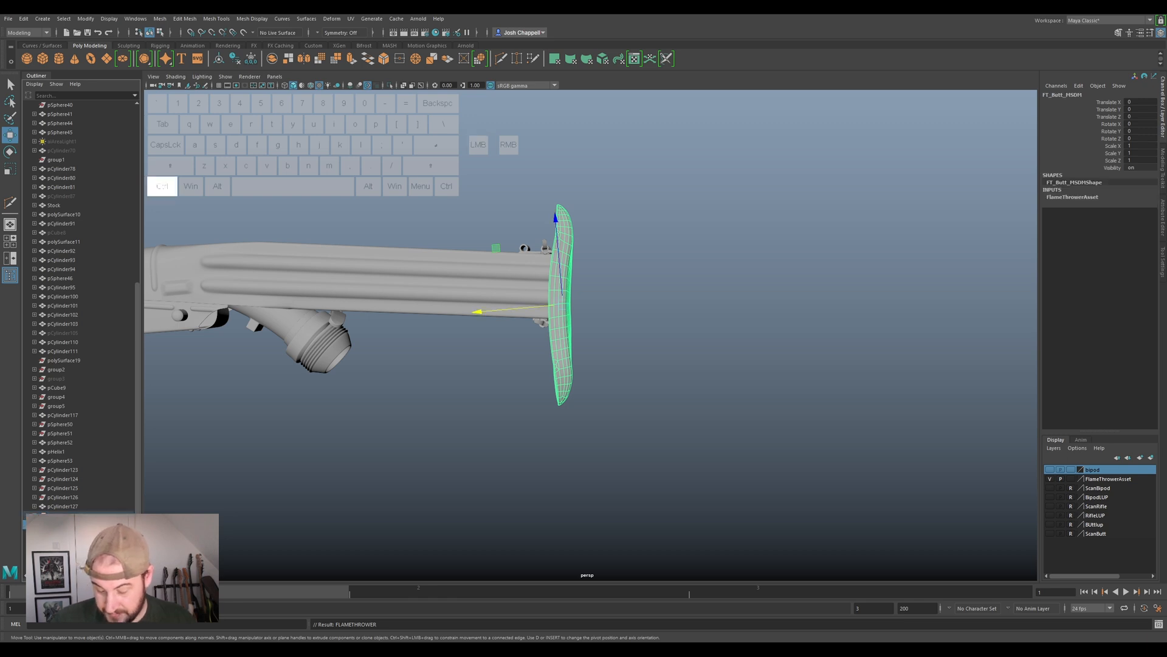
key("ctrl+g")
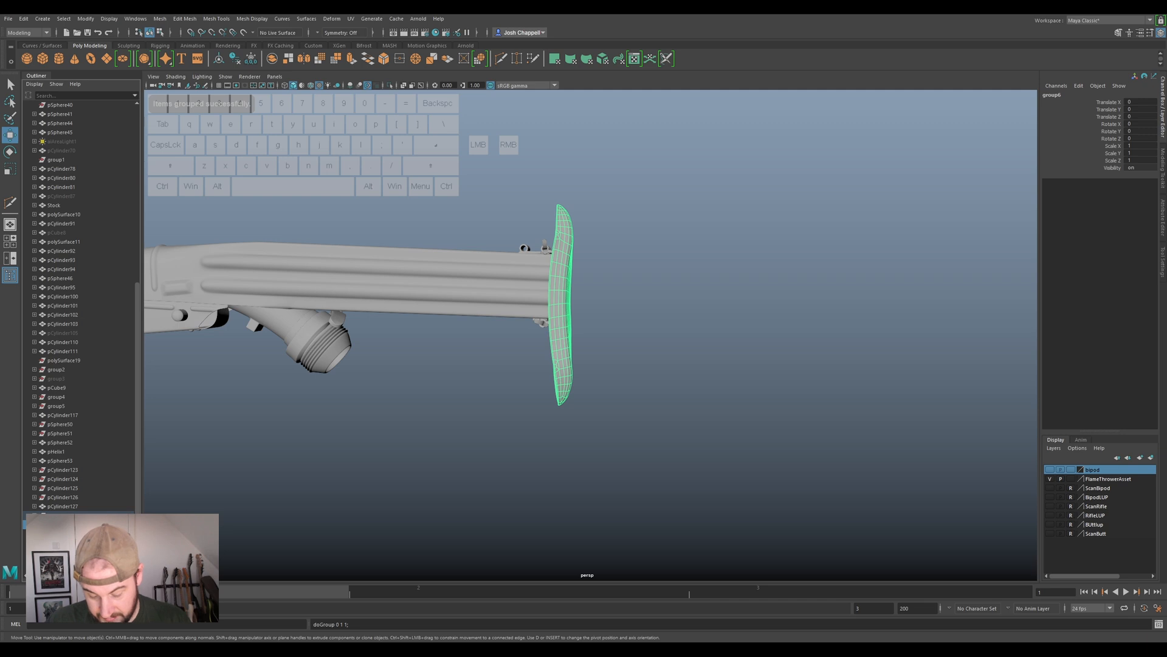
type("GE")
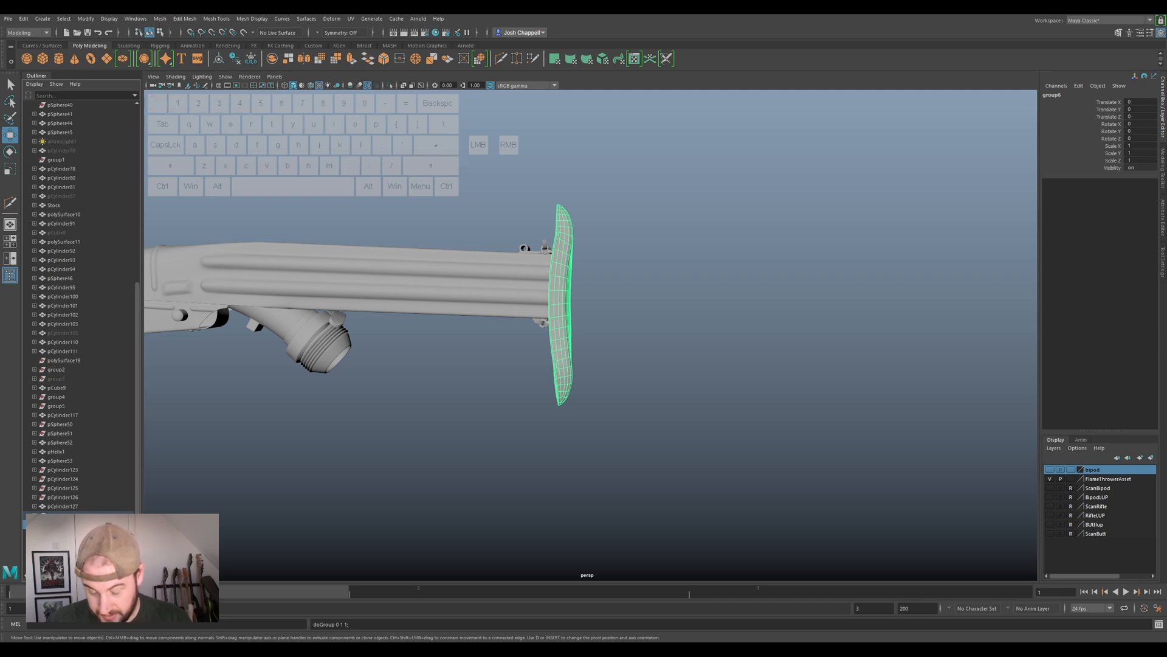
type("O")
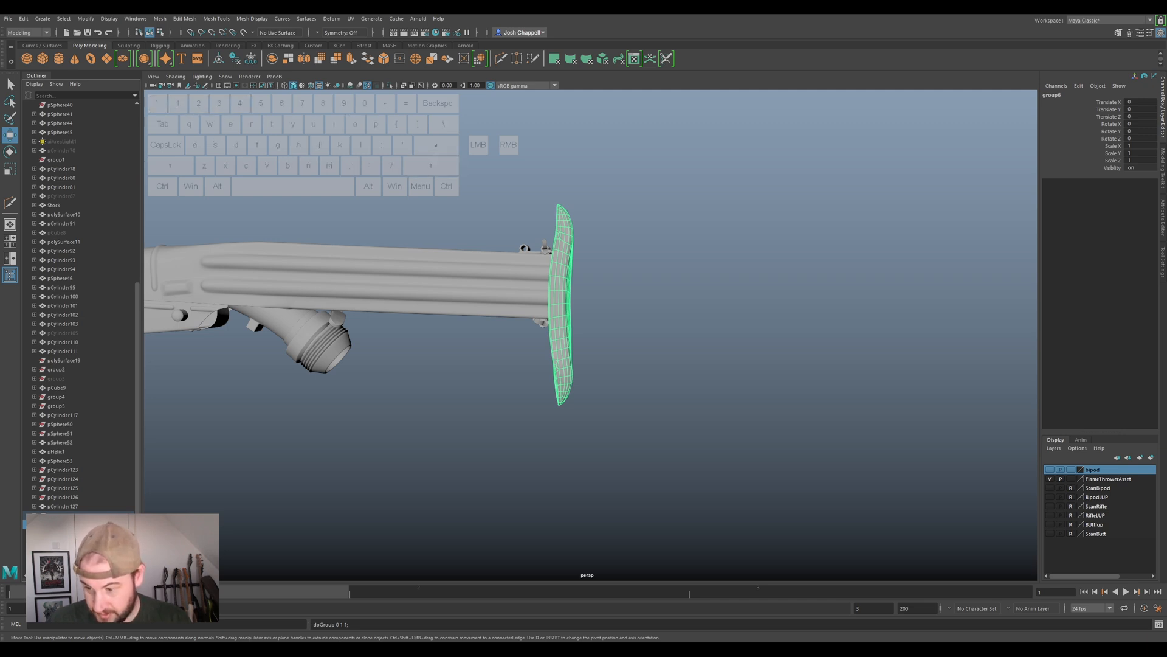
key("BackSpace")
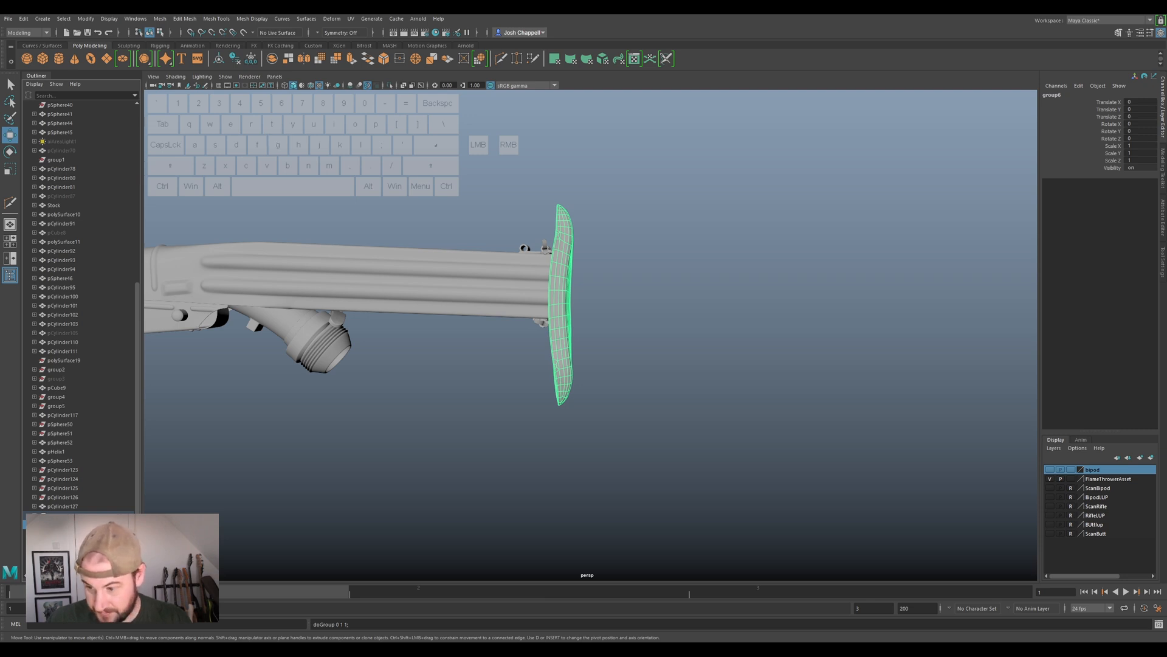
key("Return")
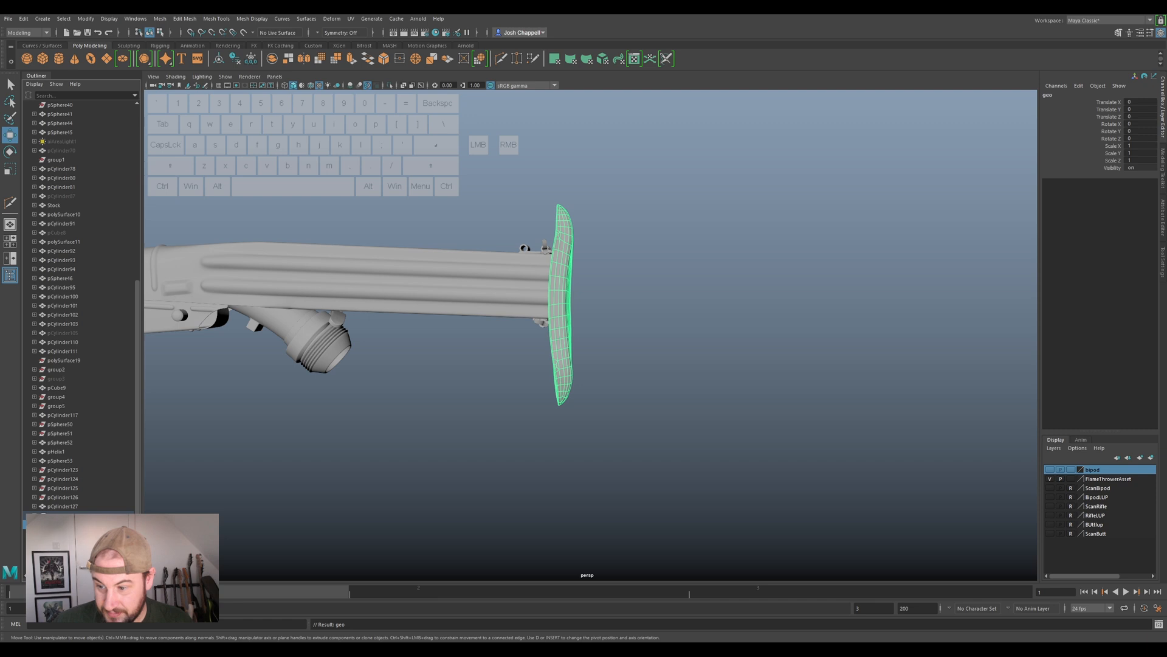
Reselect FT_Butt_MSDM, clean up its transforms, history and pivot, and turn on its smooth mesh preview.
middle_click_drag(363, 432, 513, 411, "alt")
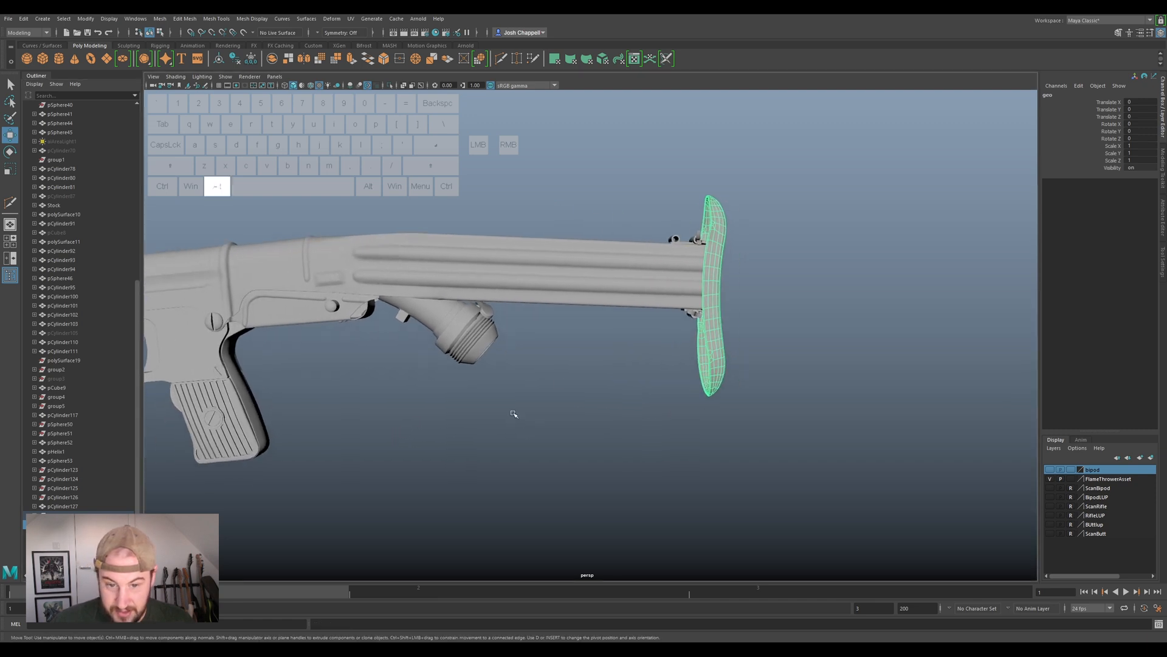
left_click(63, 533)
left_click(249, 58)
left_click(234, 58)
left_click(223, 61)
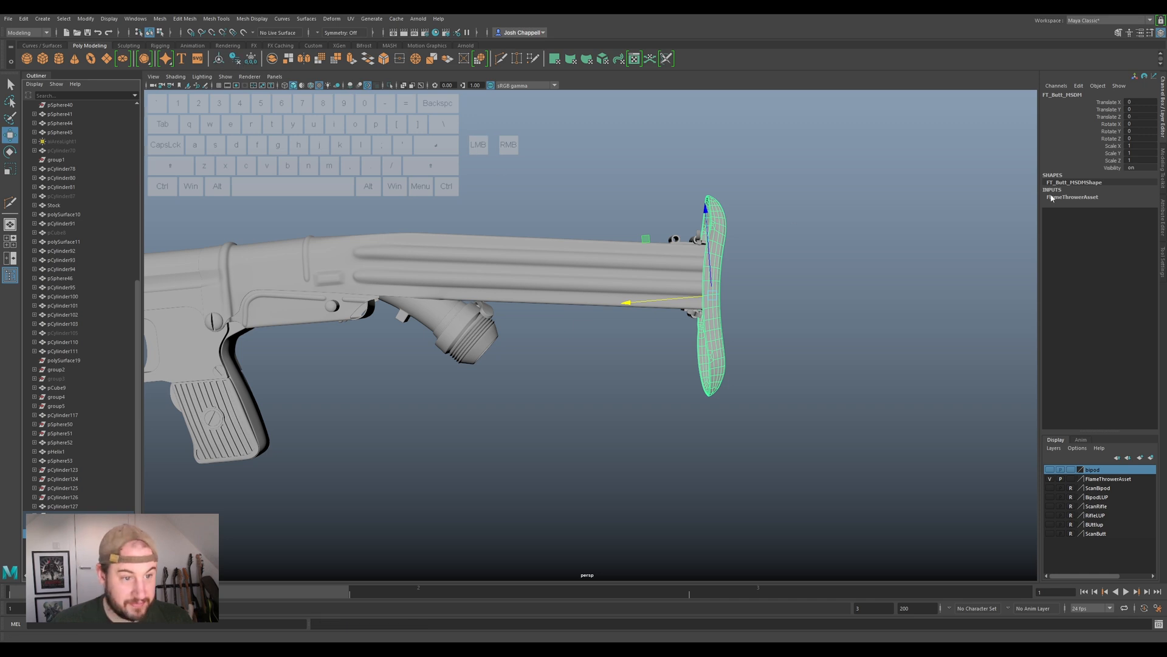
key("3")
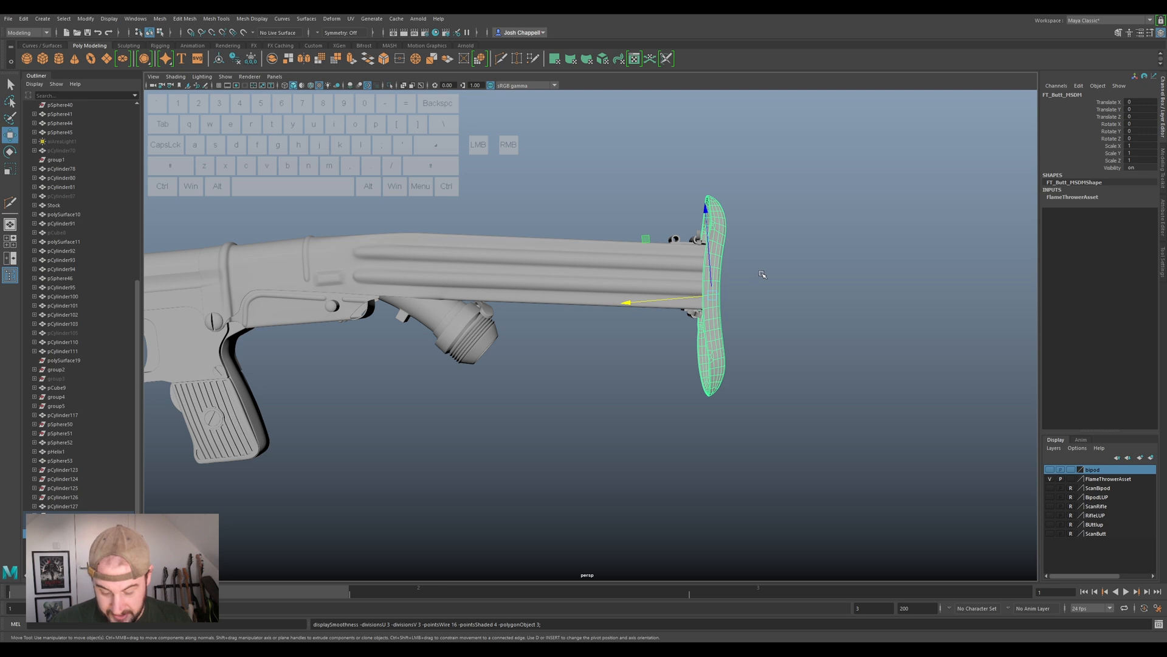
Hide the butt plate and unparent the FT_ButtInner_MSDM bracket mesh at the end of the stock.
key("ctrl+h")
middle_click_drag(847, 222, 733, 256, "alt")
scroll(732, 256, "up", 3)
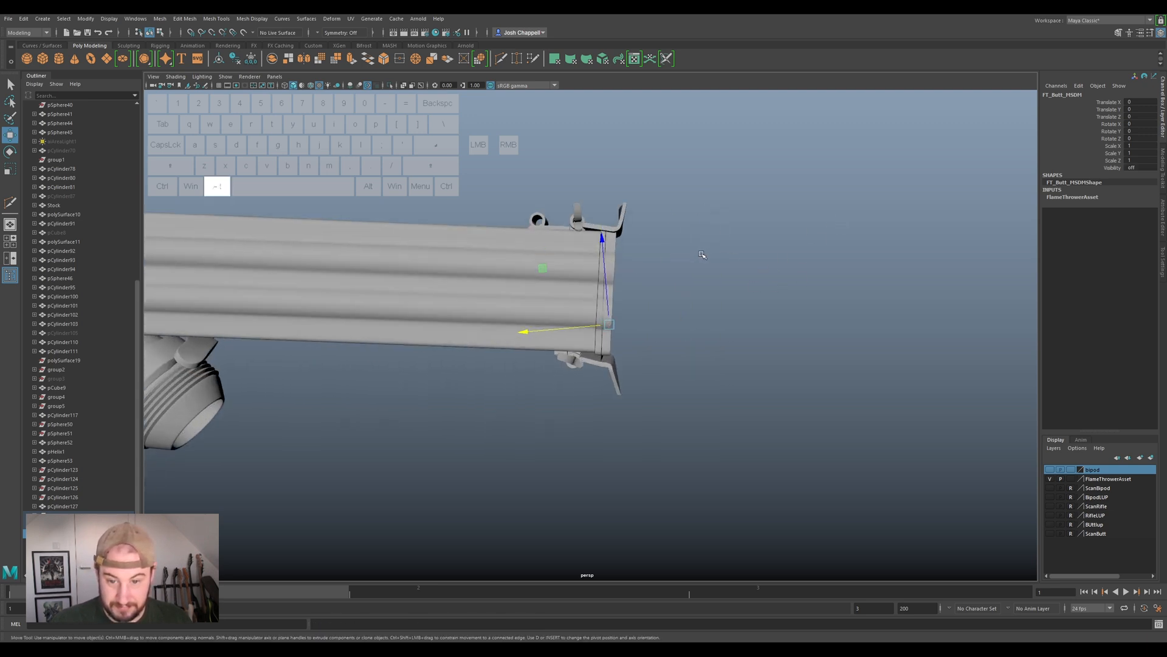
left_click_drag(683, 253, 642, 246, "alt")
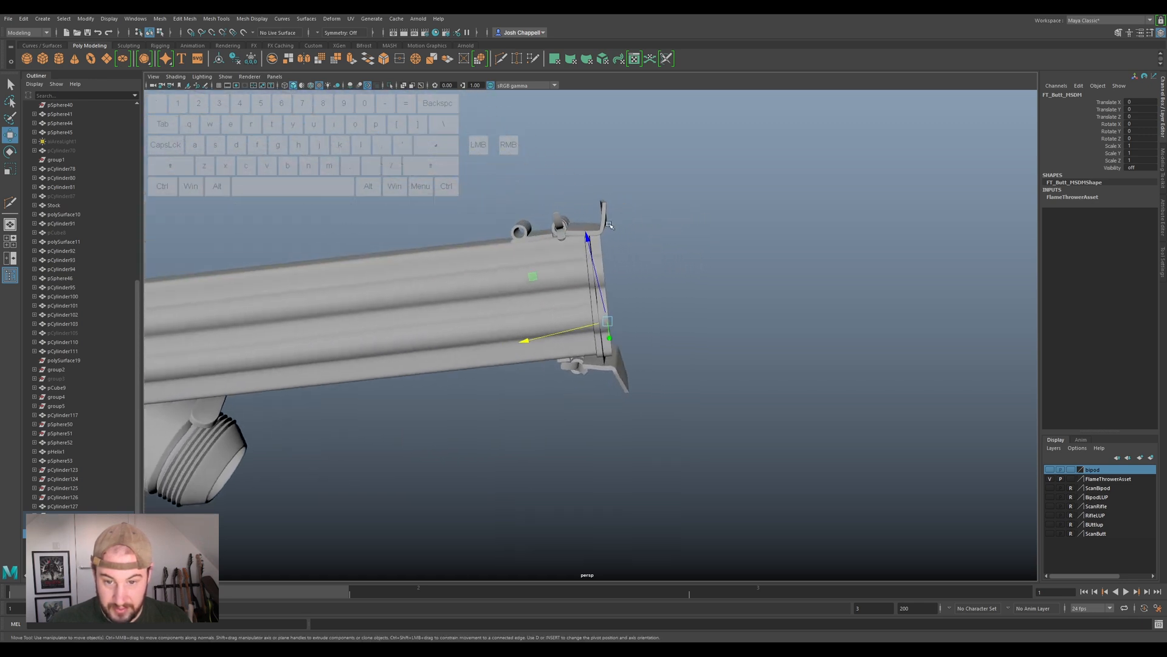
left_click(602, 223)
left_click_drag(698, 292, 719, 282, "alt")
key("shift+p")
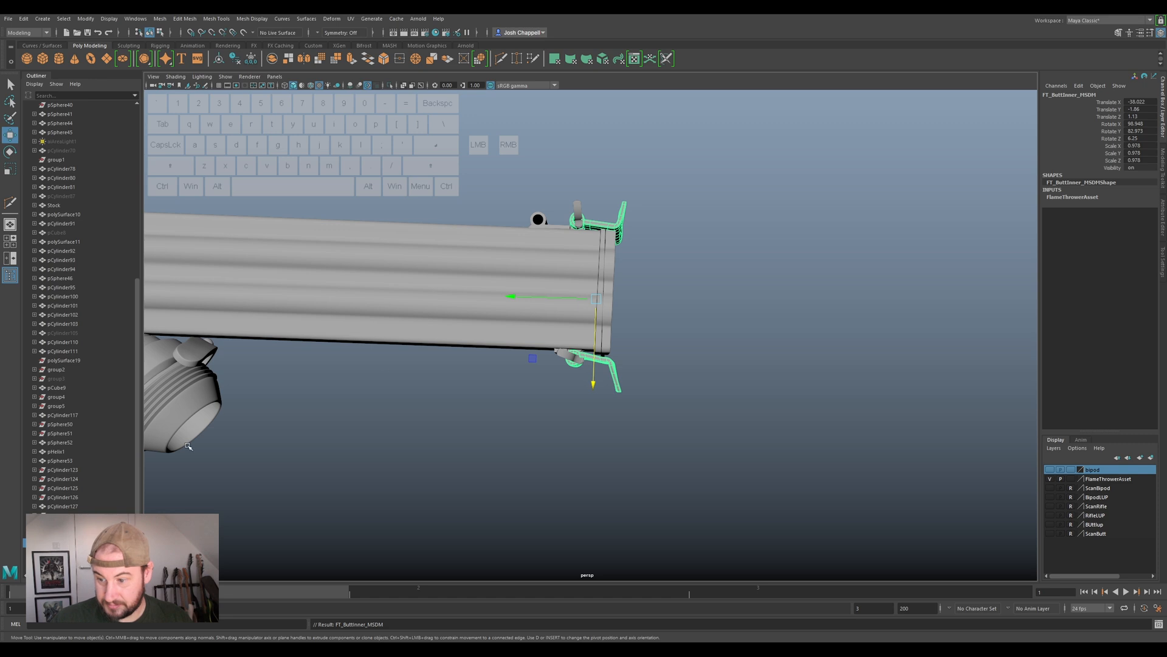
Turn off the bracket's smooth mesh preview and insert supporting edge loops near the borders of its bent tabs with Multi-Cut.
left_click_drag(602, 245, 571, 248, "alt")
key("1")
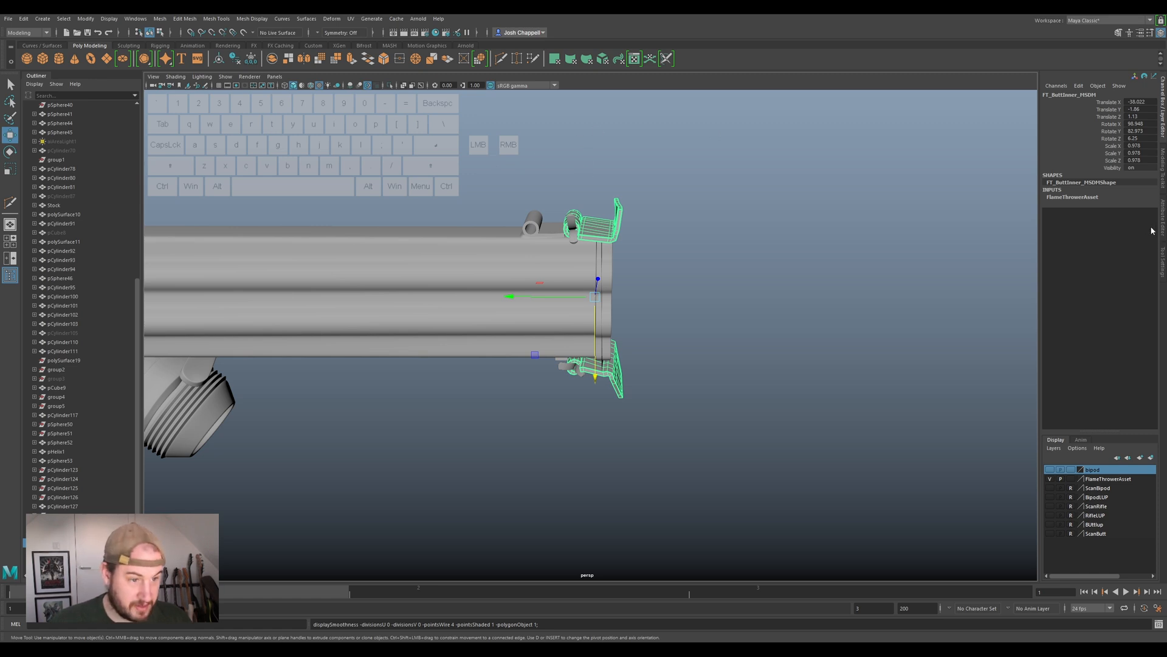
left_click_drag(738, 279, 733, 266, "alt")
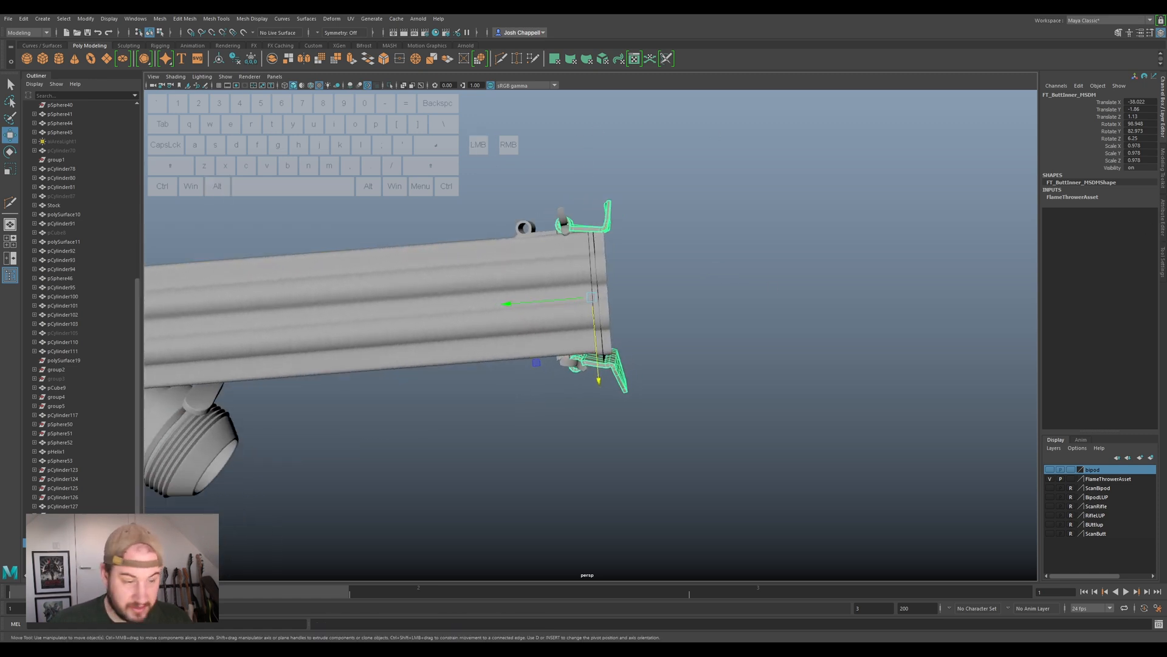
left_click(1159, 184)
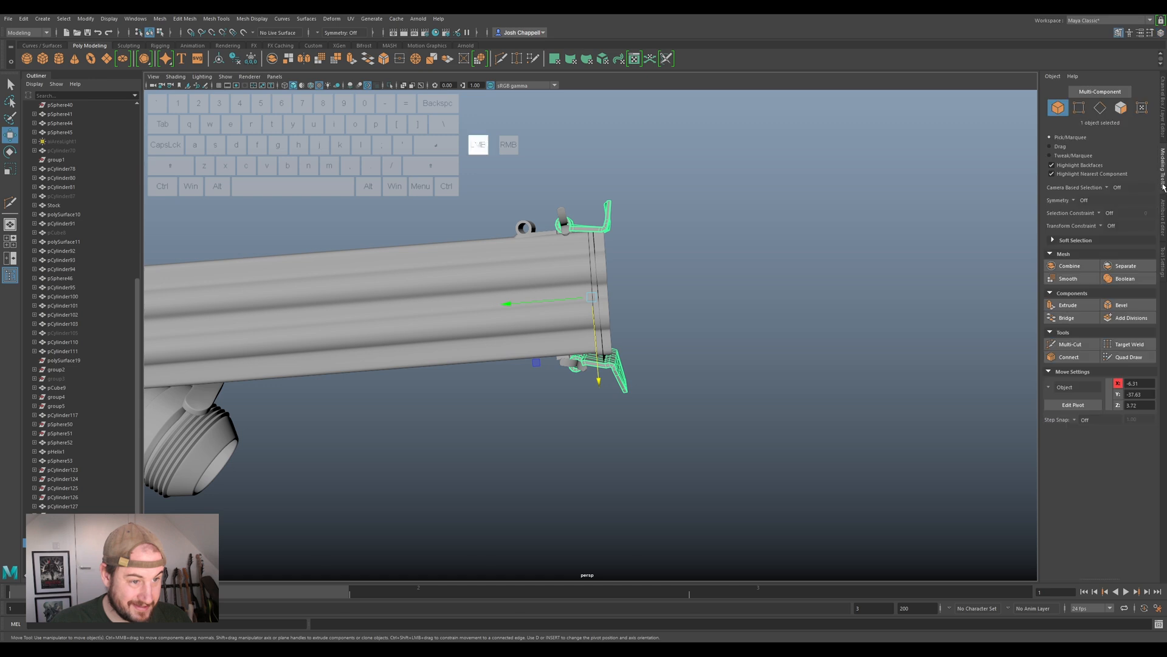
left_click(1068, 344)
scroll(629, 276, "up", 5)
left_click_drag(629, 276, 639, 340, "alt")
middle_click_drag(632, 231, 630, 364, "alt")
left_click(618, 235, "ctrl")
left_click_drag(617, 235, 786, 283, "alt")
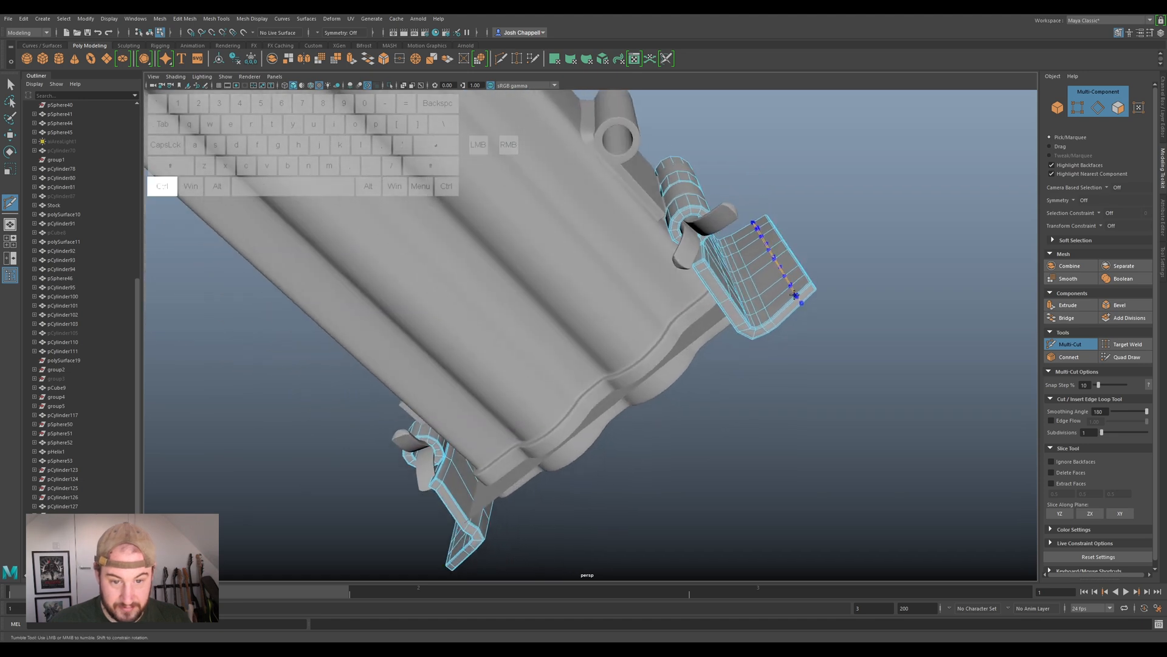
left_click(801, 290, "ctrl")
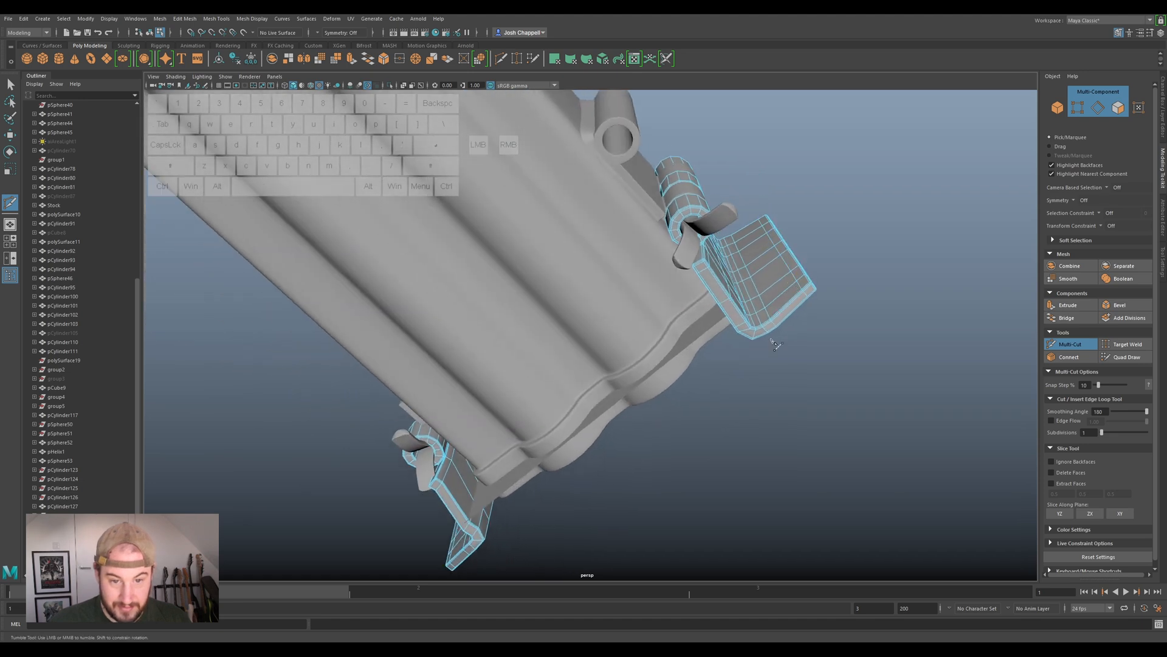
mouse_move(687, 399)
left_mouse_down("alt")
mouse_move(720, 354)
mouse_move(802, 340)
mouse_move(669, 425)
mouse_move(681, 420)
mouse_move(672, 391)
mouse_move(753, 395)
mouse_move(886, 286)
mouse_move(599, 529)
mouse_move(608, 522)
left_mouse_up("alt")
key("q")
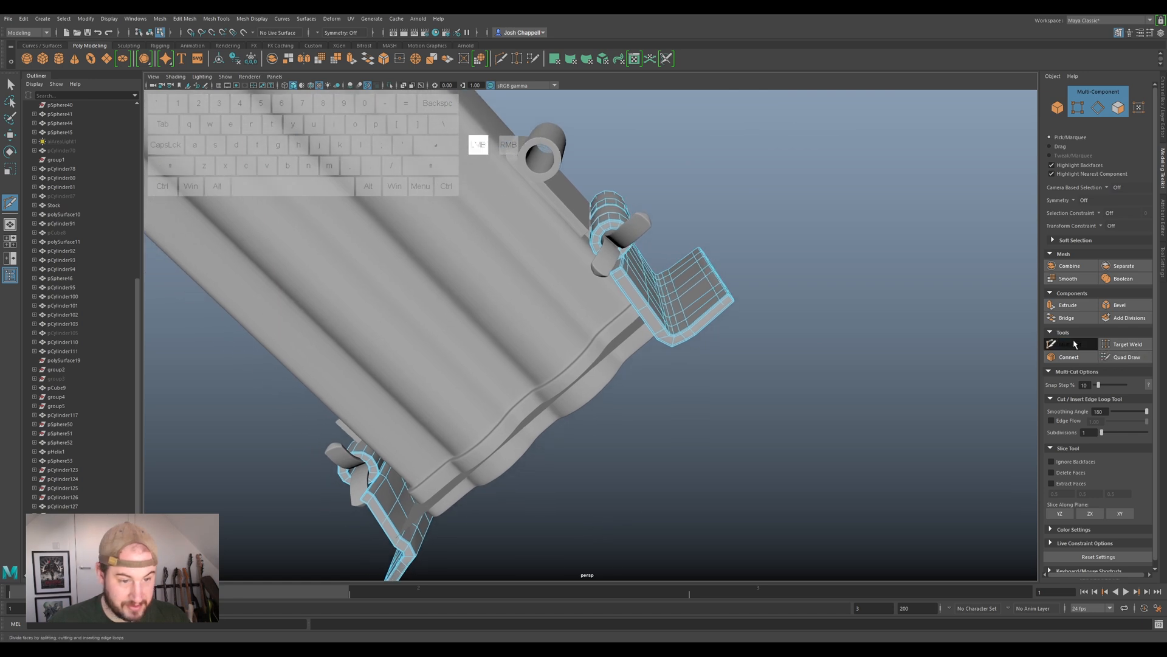
Turn on the smooth mesh preview for the bracket and return it to object mode.
key("3")
scroll(698, 301, "down", 5)
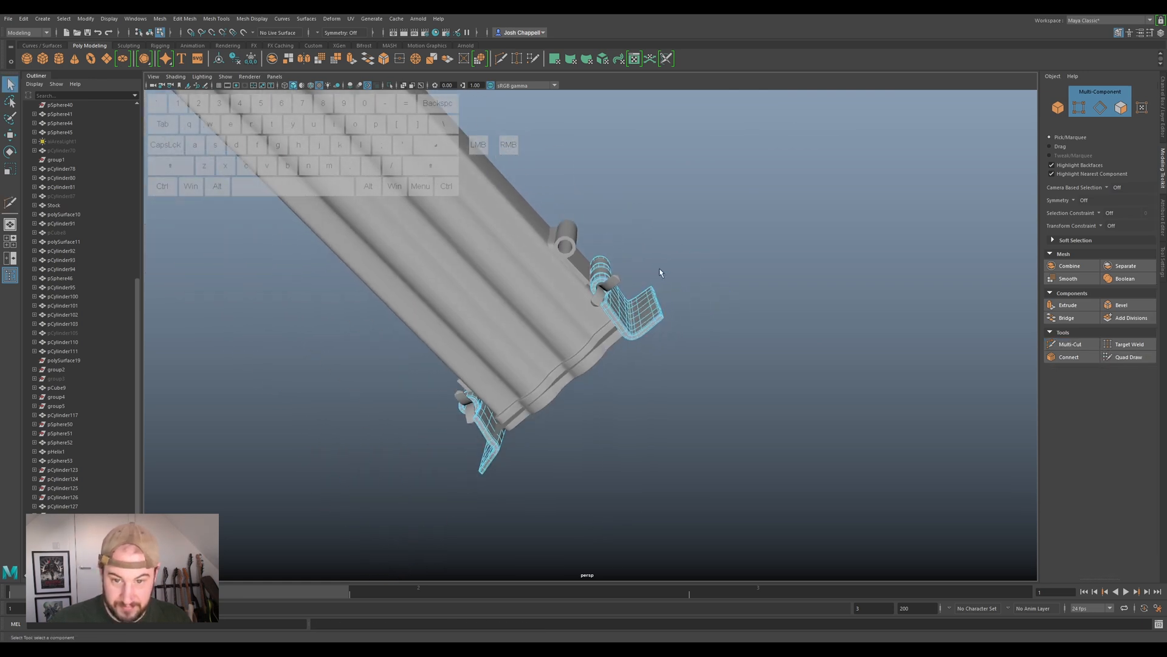
right_click_drag(660, 308, 699, 294)
left_click_drag(842, 334, 784, 303, "alt")
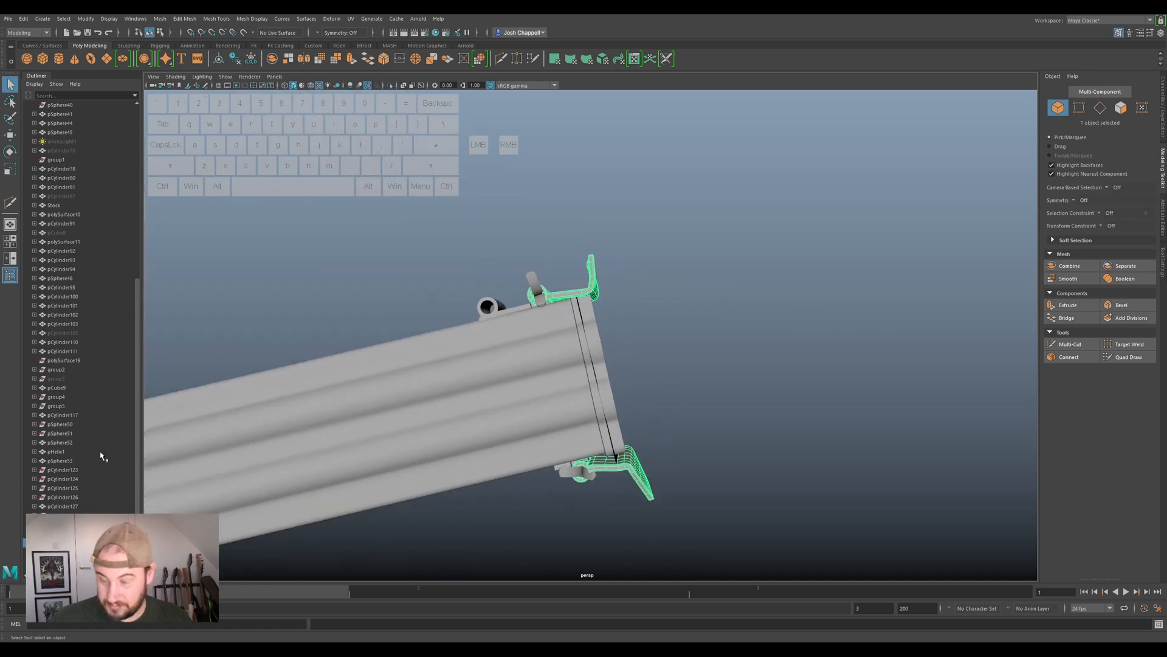
Freeze the FT_ButtInner_MSDM bracket's transformations, delete its history and centre its pivot.
left_click(1162, 110)
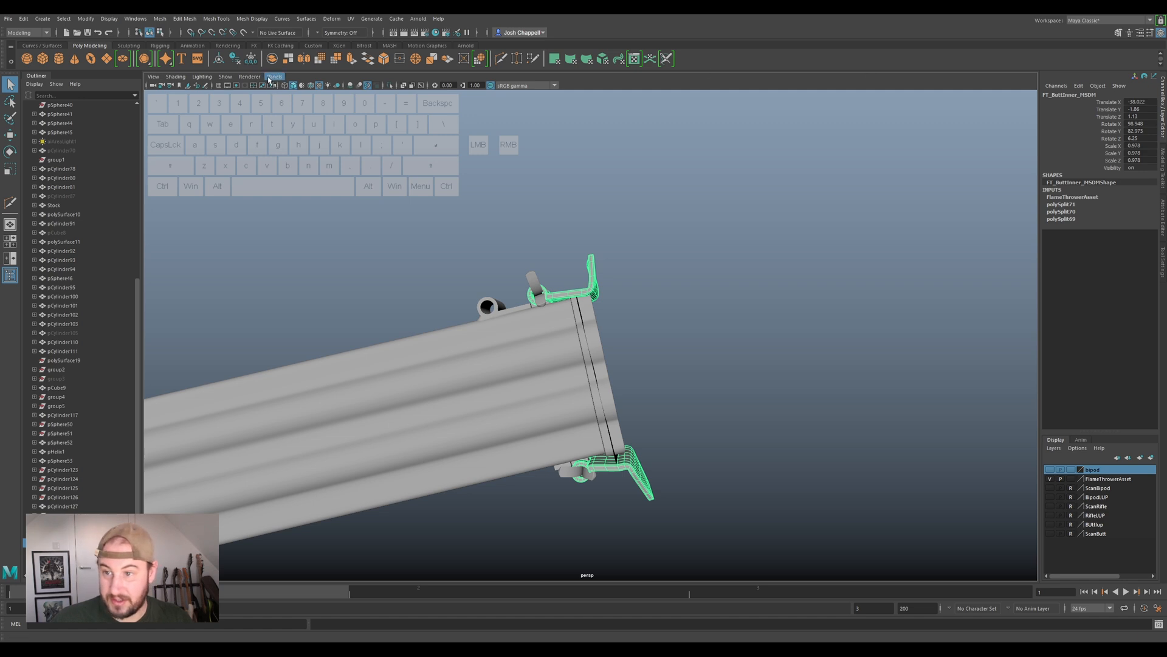
left_click(250, 59)
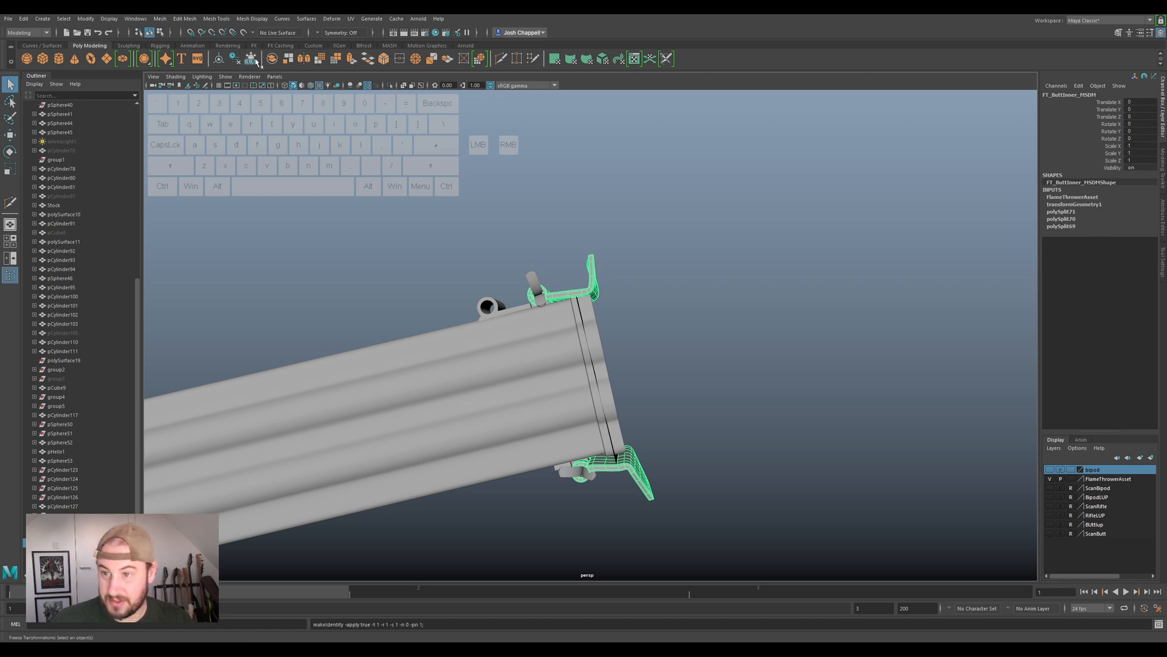
left_click(235, 59)
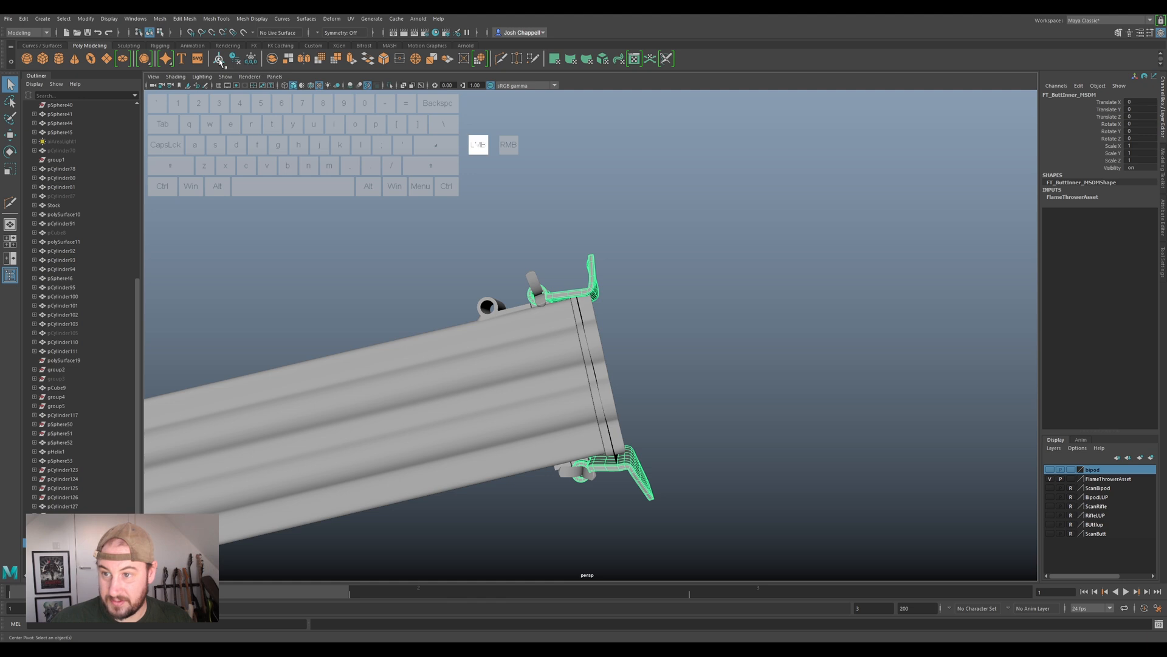
left_click_drag(317, 134, 732, 339, "alt")
key("w")
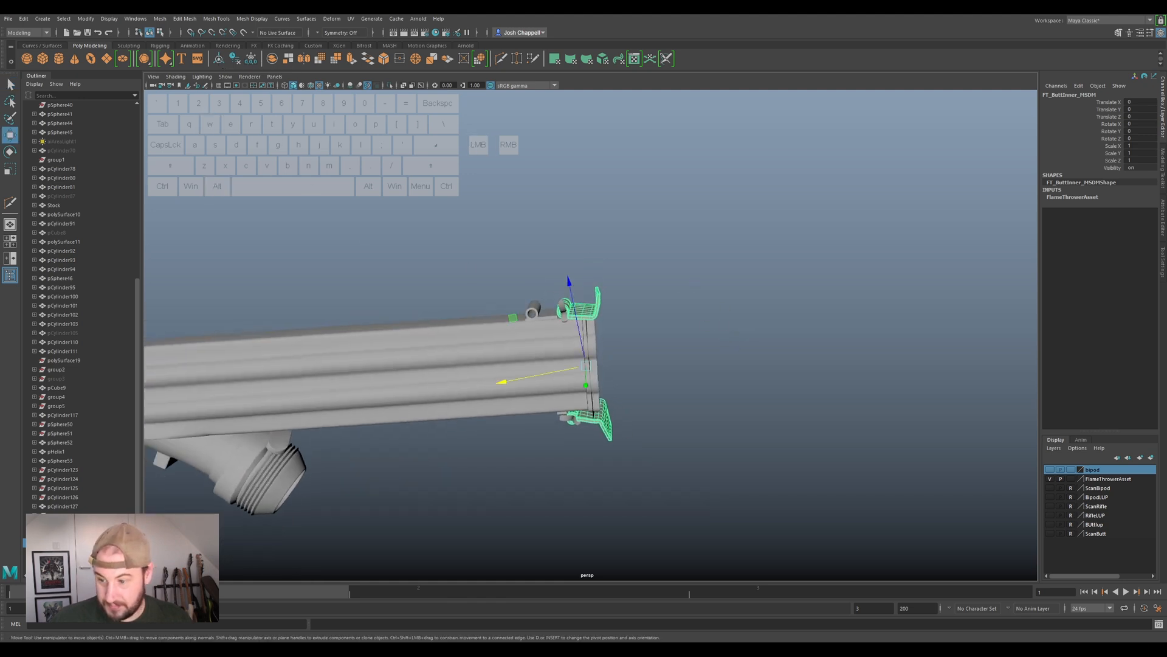
Move FT_ButtInner_MSDM into the geo group alongside FT_Butt_MSDM, undoing the accidental parenting under the butt plate.
middle_click_drag(60, 542, 60, 524)
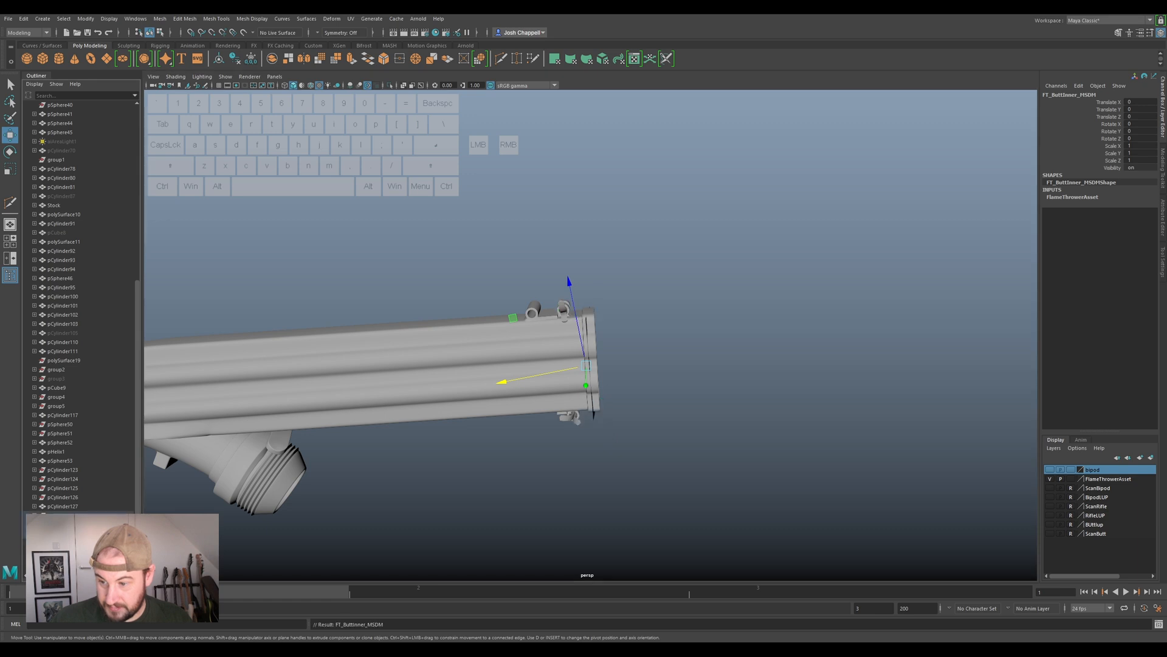
key("ctrl+z")
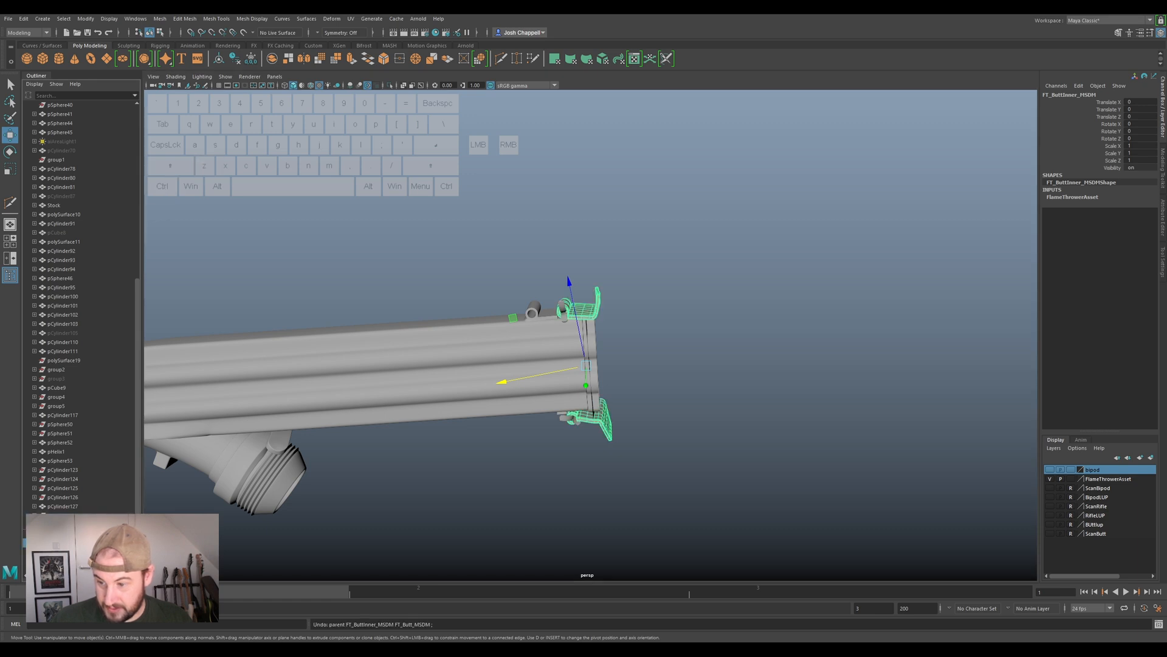
middle_click_drag(61, 542, 61, 533)
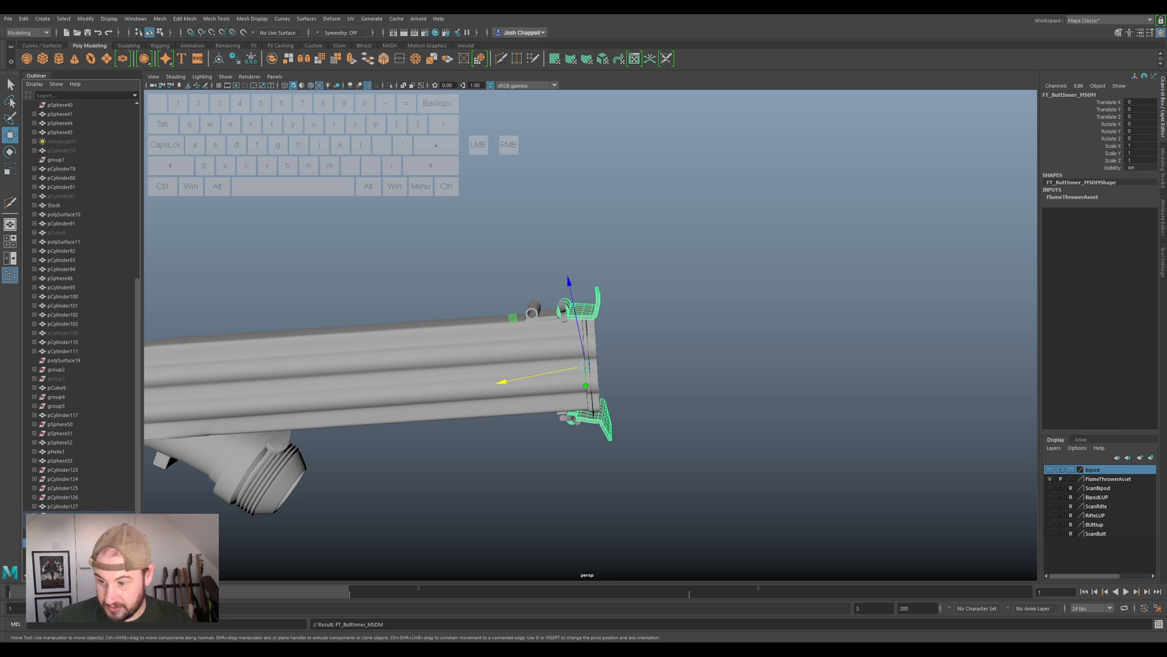
left_click(450, 485)
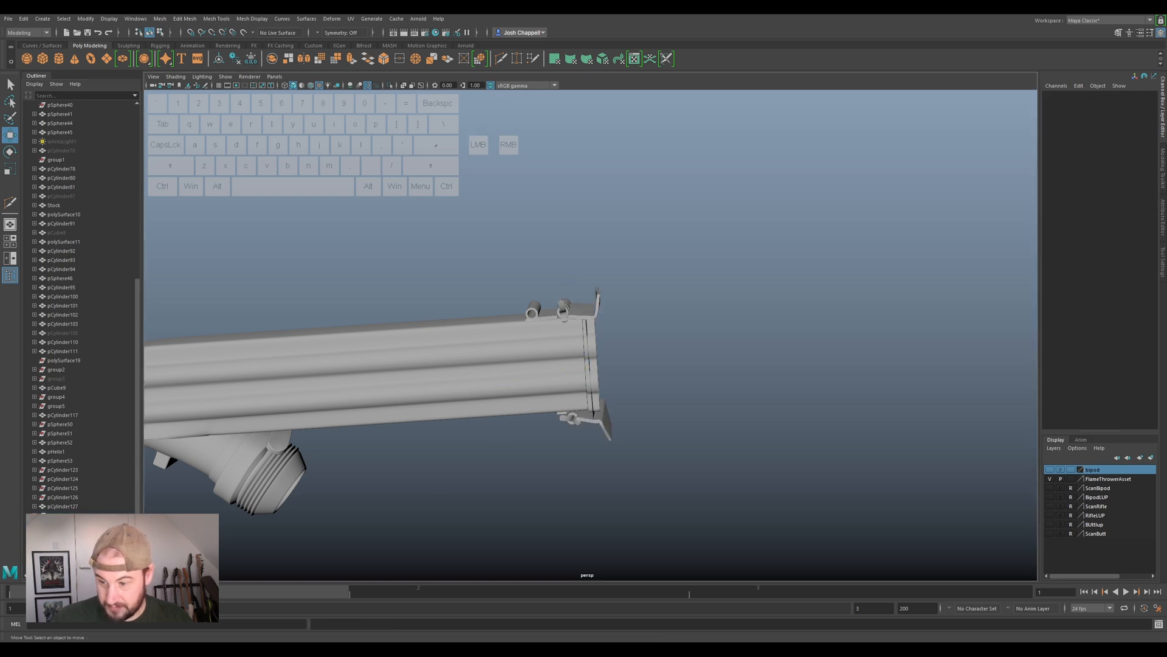
left_click(60, 542)
middle_click_drag(378, 514, 472, 448, "alt")
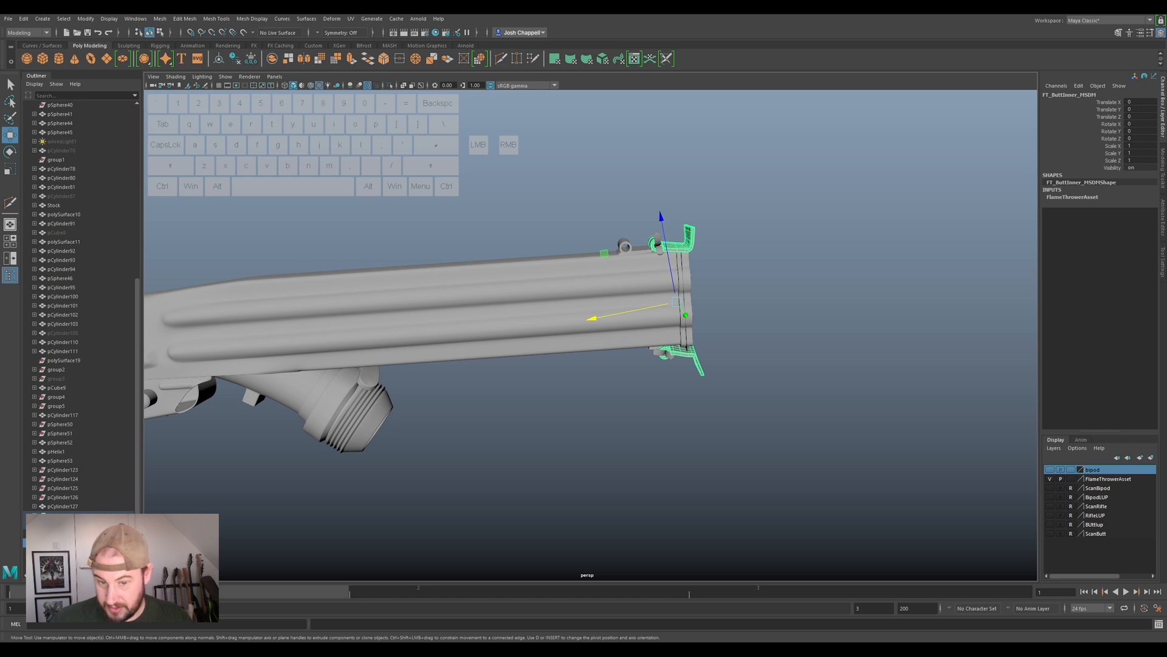
Group FT_Butt_MSDM and FT_ButtInner_MSDM together and name the new group butt_grp.
left_click(61, 533)
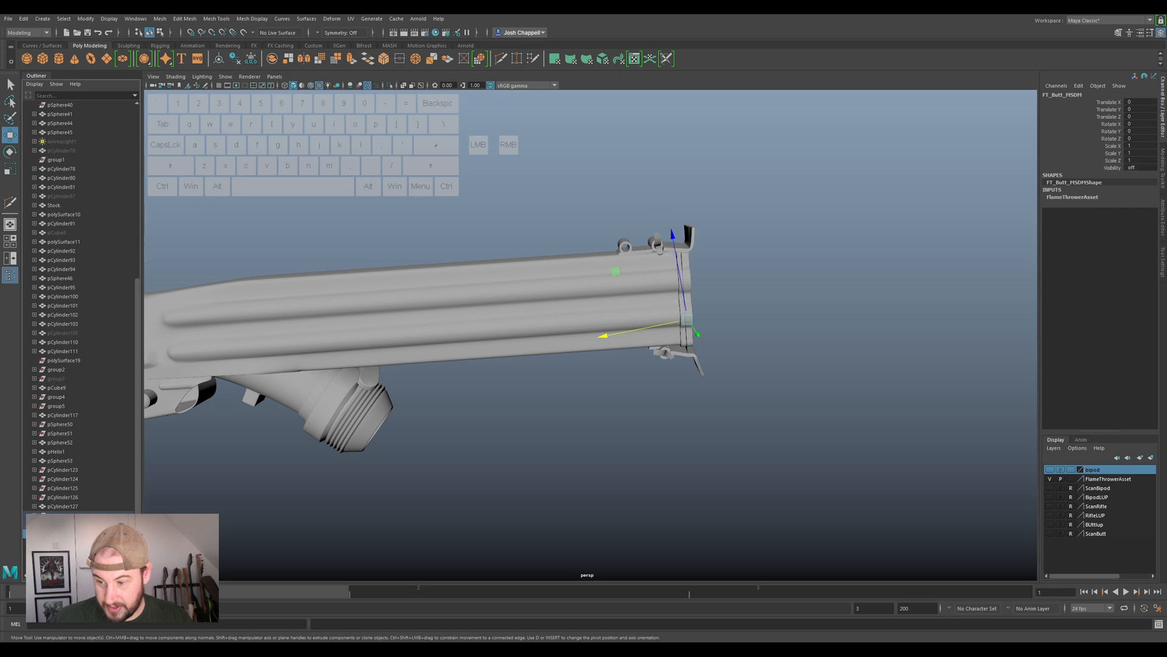
left_click(61, 542, "shift")
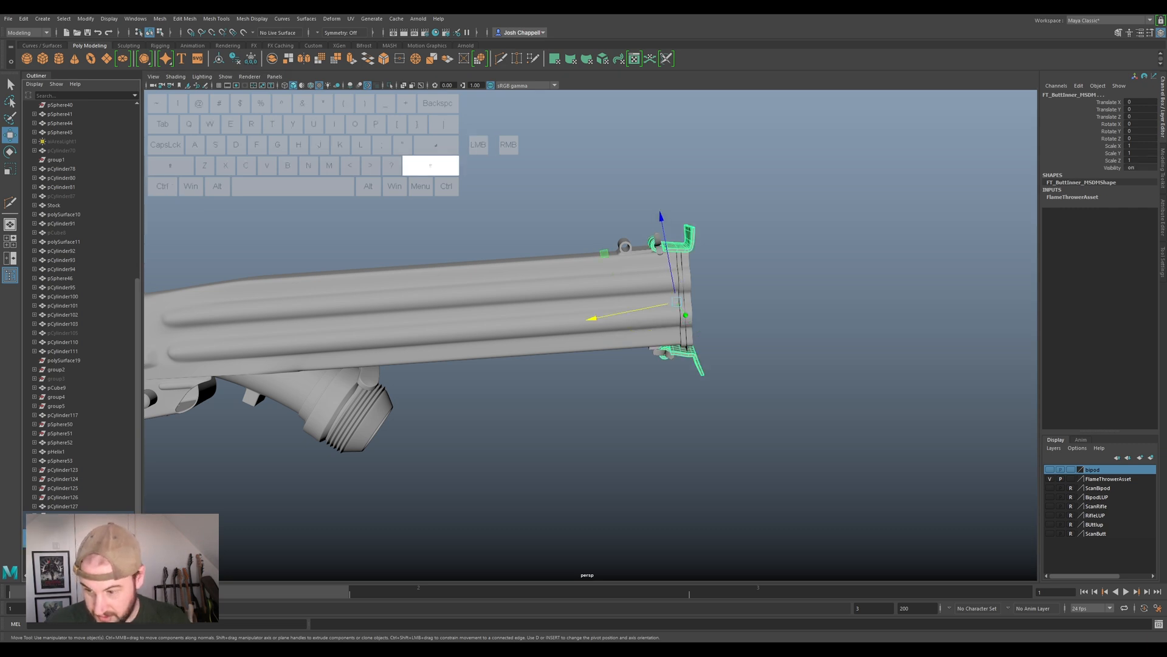
key("ctrl+g")
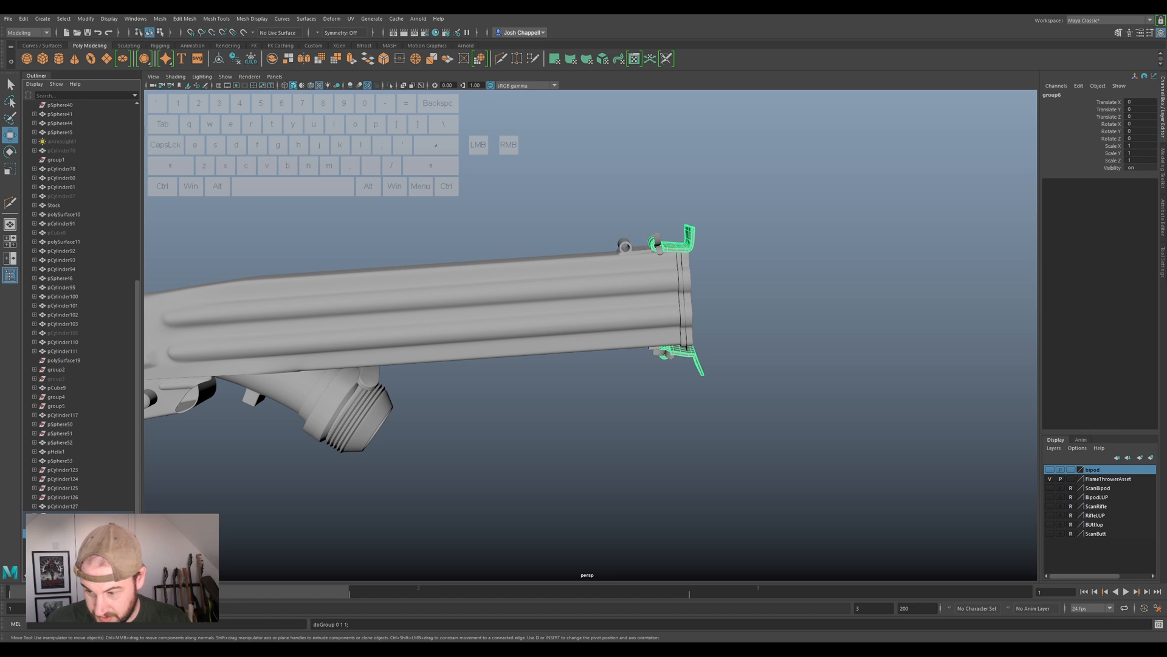
key("u")
type("_grp")
key("Return")
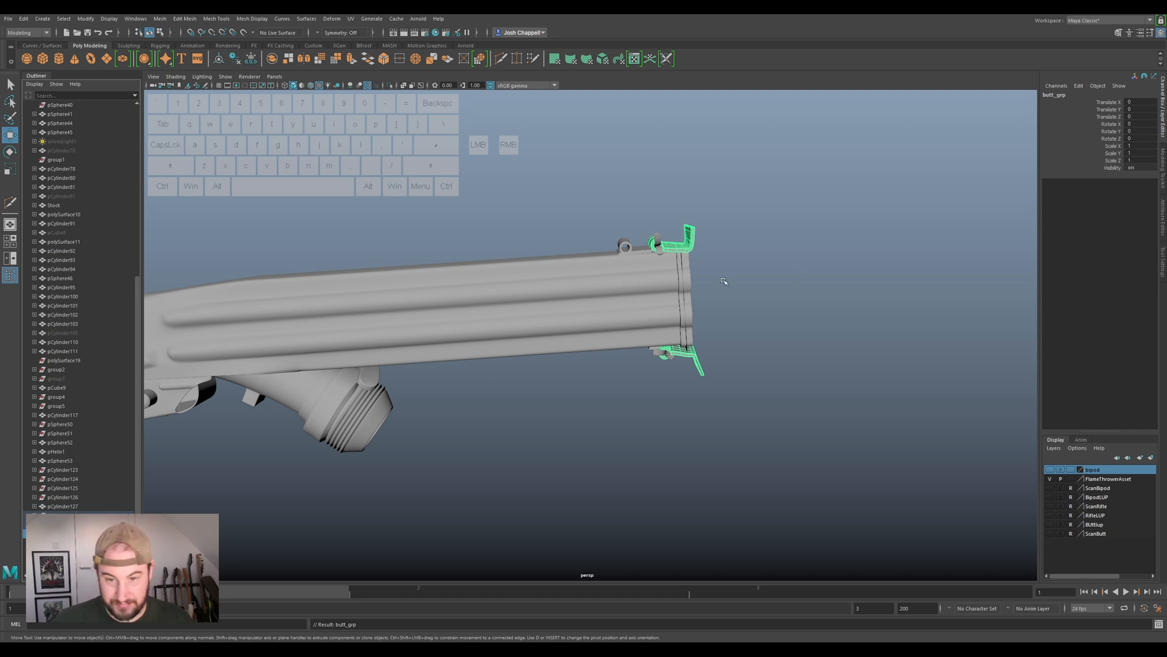
Hide the FT_ButtInner_MSDM bracket to expose the end of the stock.
left_click_drag(702, 301, 696, 338, "alt")
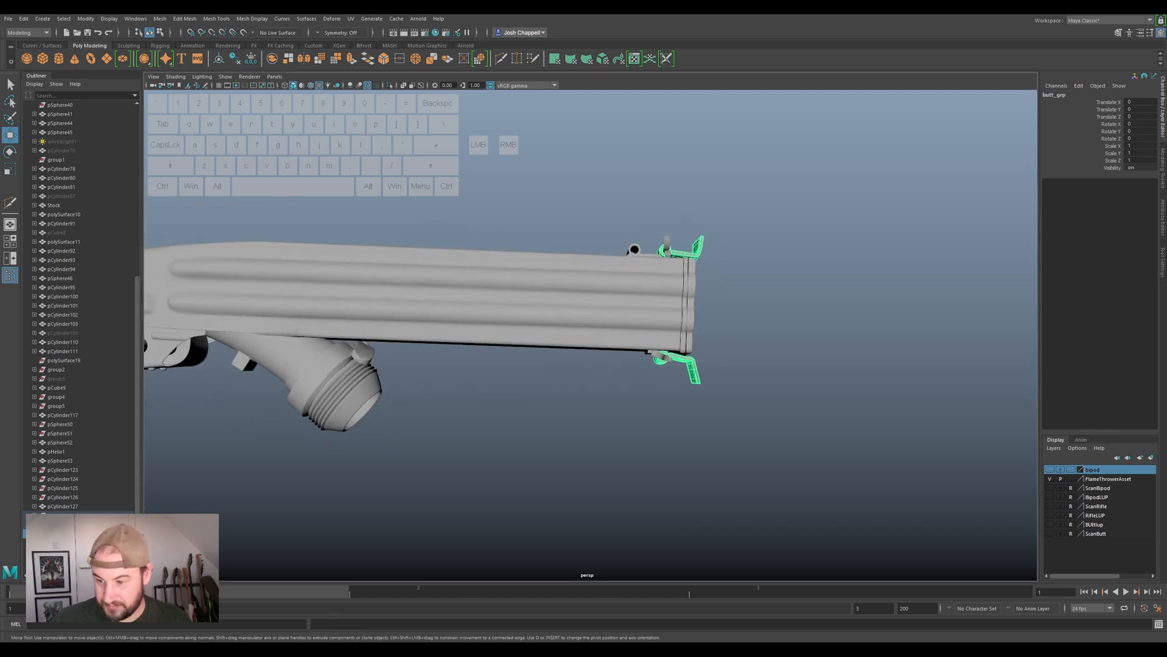
left_click(79, 551)
key("ctrl+h")
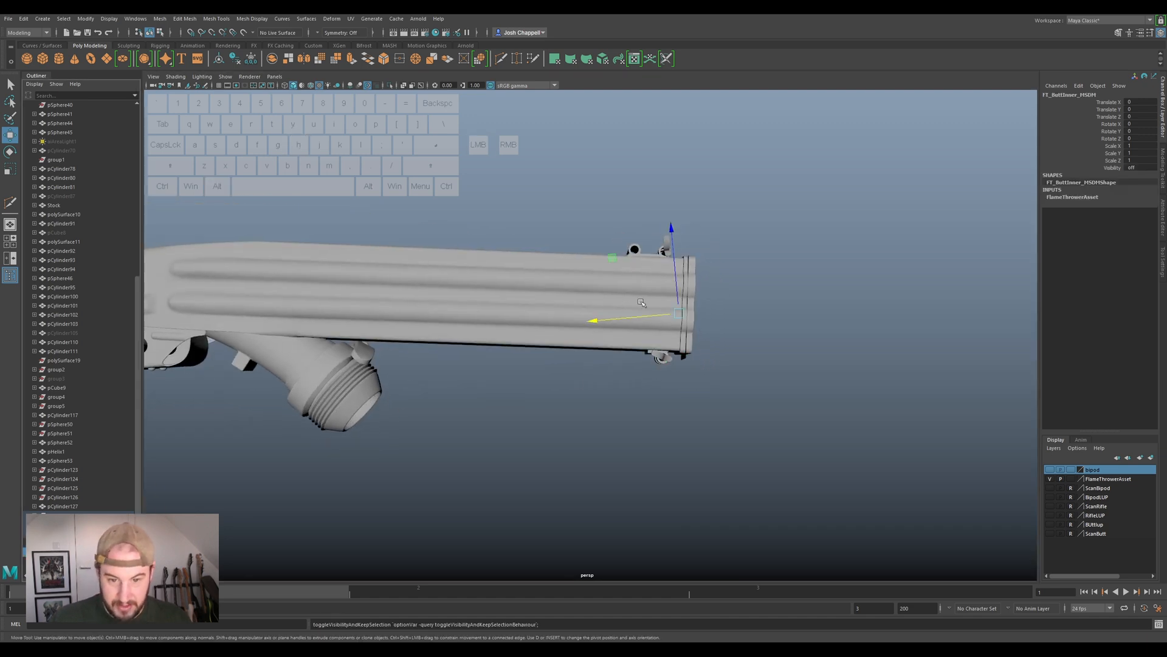
Hide the flat FT_ButtInnerRubber_RSDM plane covering the open end of the stock.
left_click_drag(644, 304, 547, 283, "alt")
middle_click_drag(698, 347, 583, 393, "alt")
scroll(583, 393, "up", 4, "alt")
left_click_drag(583, 393, 600, 376, "alt")
left_click(566, 324)
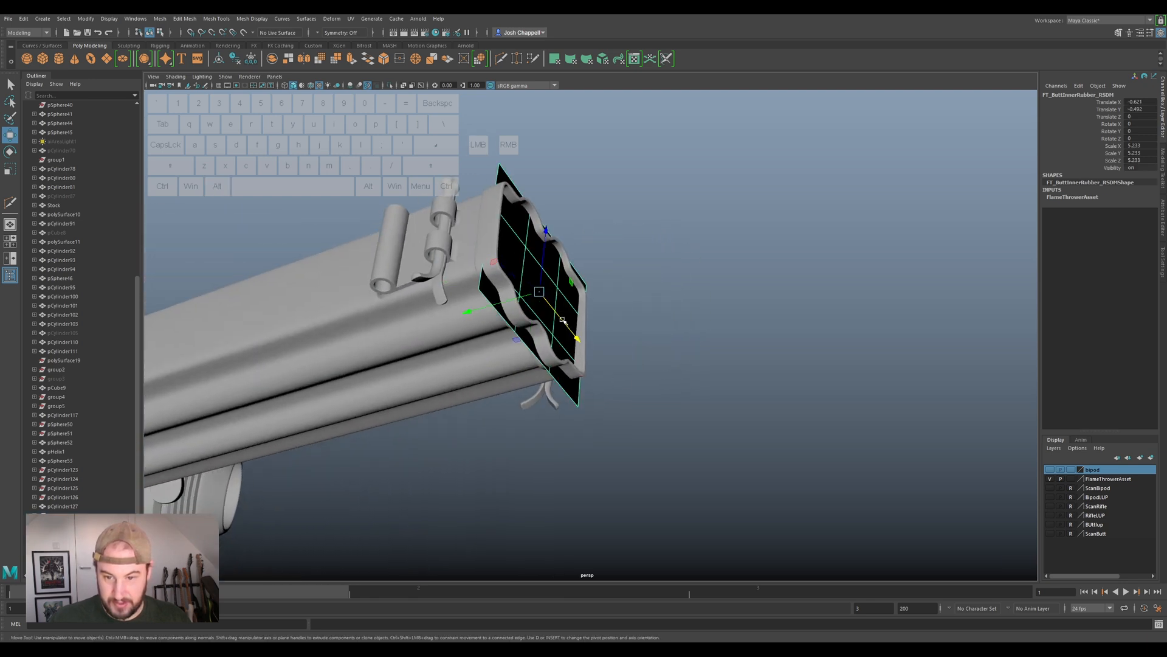
left_click_drag(592, 464, 644, 456, "alt")
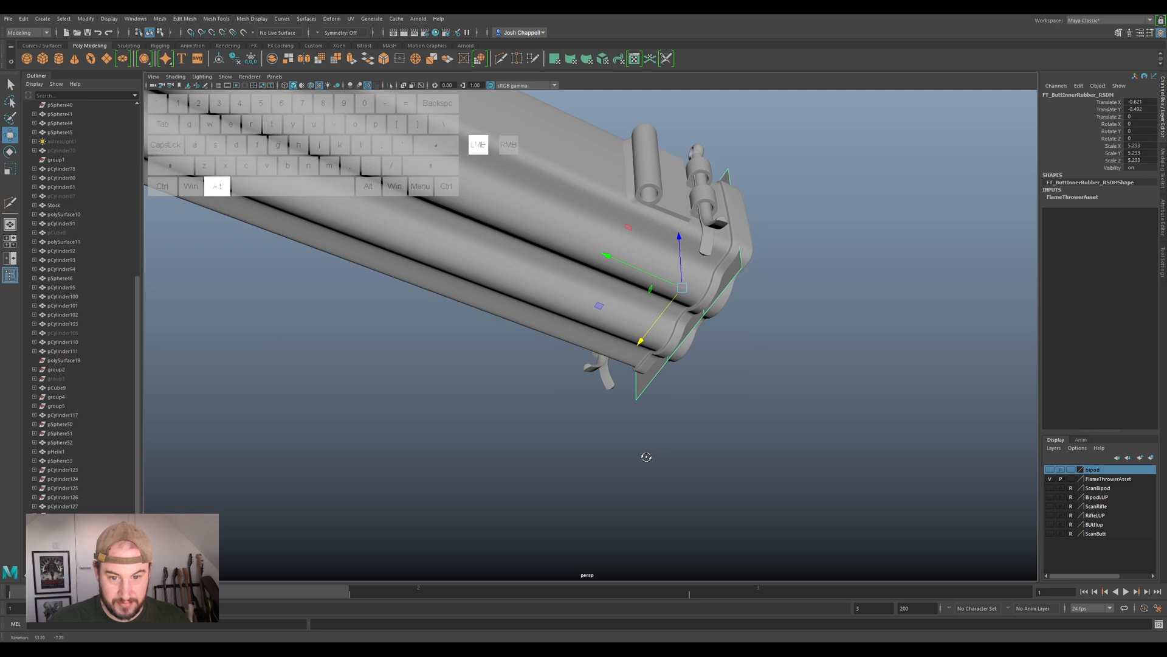
key("ctrl+h")
Freeze transformations, delete history and centre the pivots of pCylinder110 and pCylinder111, the small fittings above and below the stock's end.
left_click_drag(795, 229, 648, 324, "alt")
left_click_drag(692, 507, 692, 467, "alt")
left_click(587, 247)
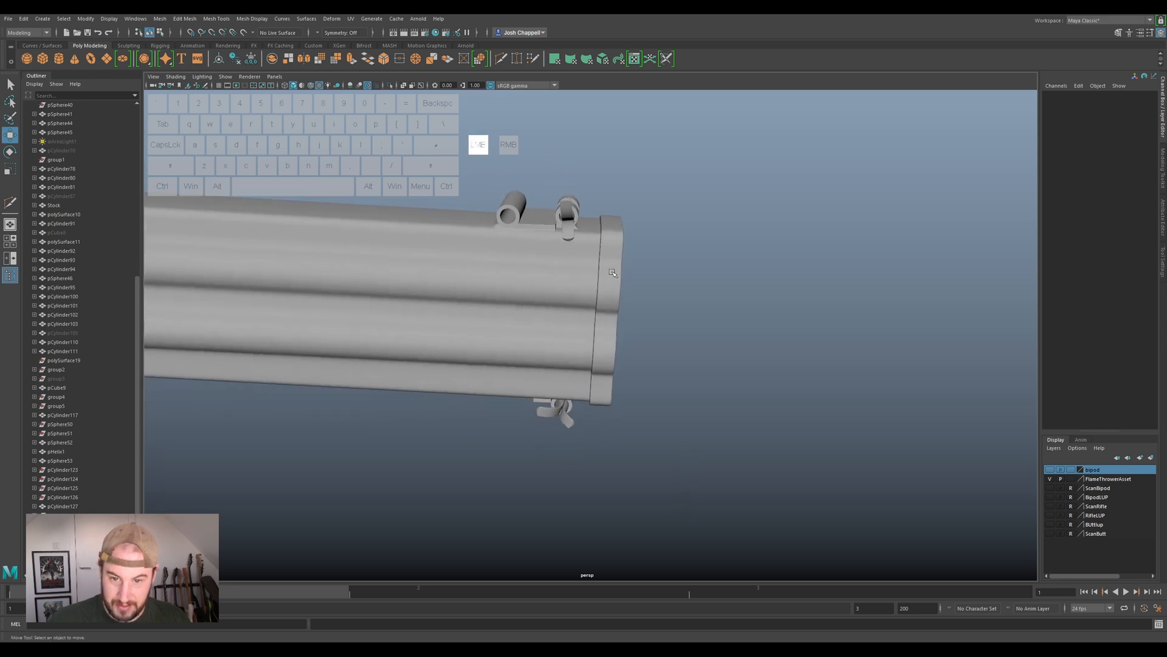
scroll(631, 313, "down", 6)
scroll(578, 283, "up", 5)
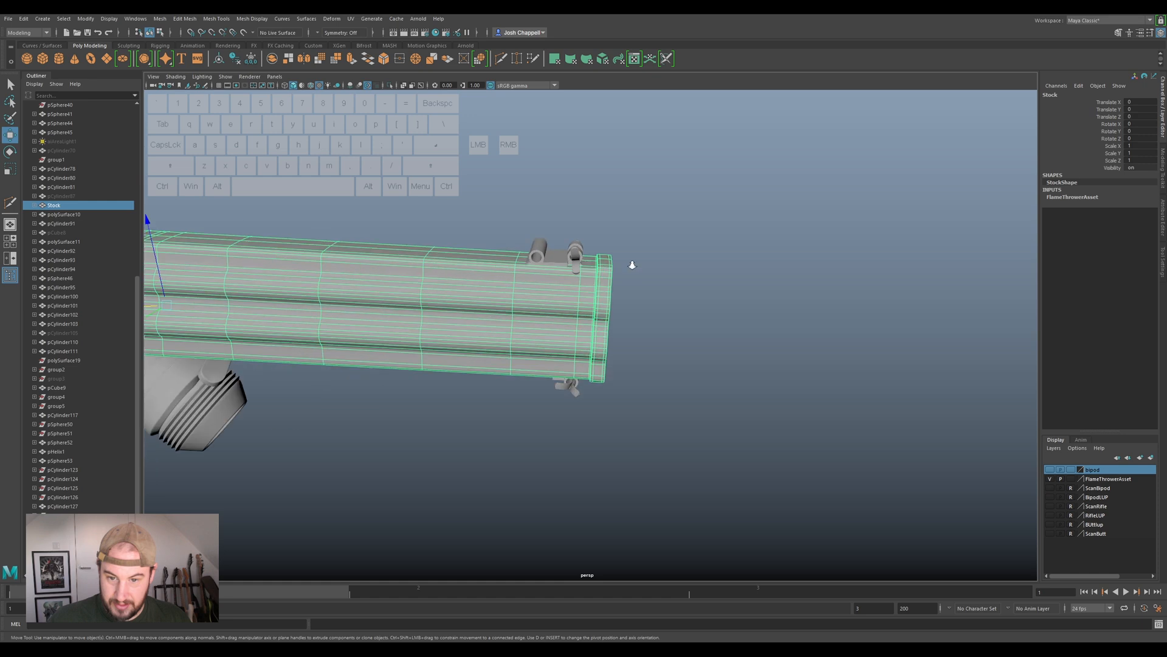
left_click(580, 281)
mouse_move(773, 409)
left_mouse_down("alt")
mouse_move(758, 390)
mouse_move(769, 394)
left_mouse_up("alt")
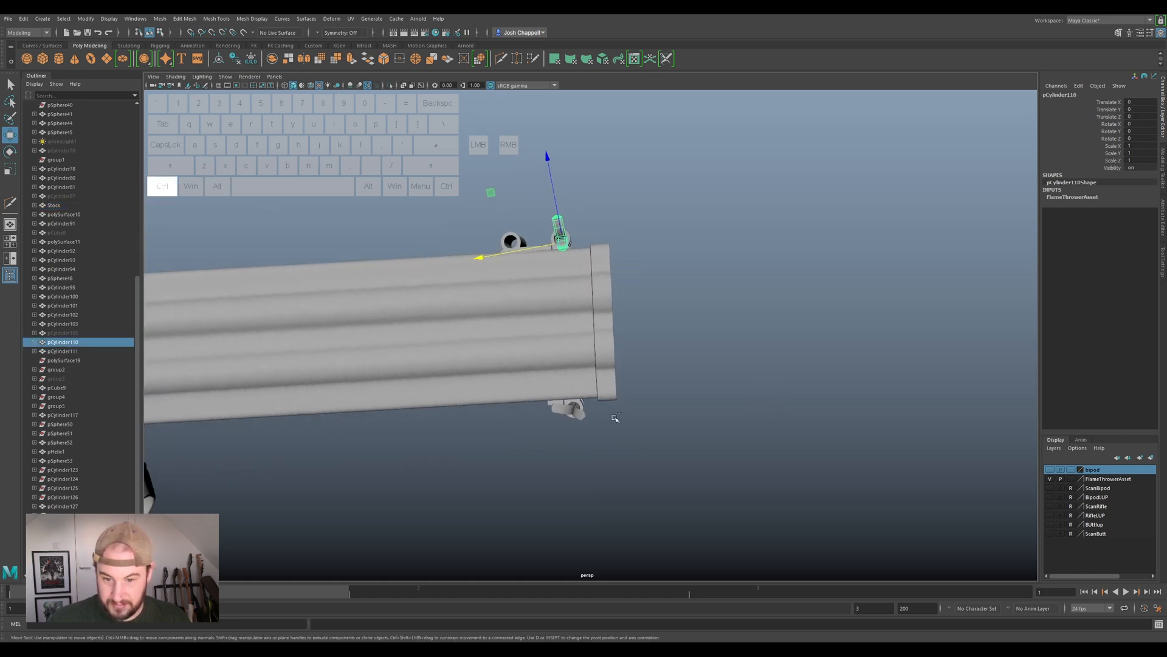
left_click(578, 417, "shift")
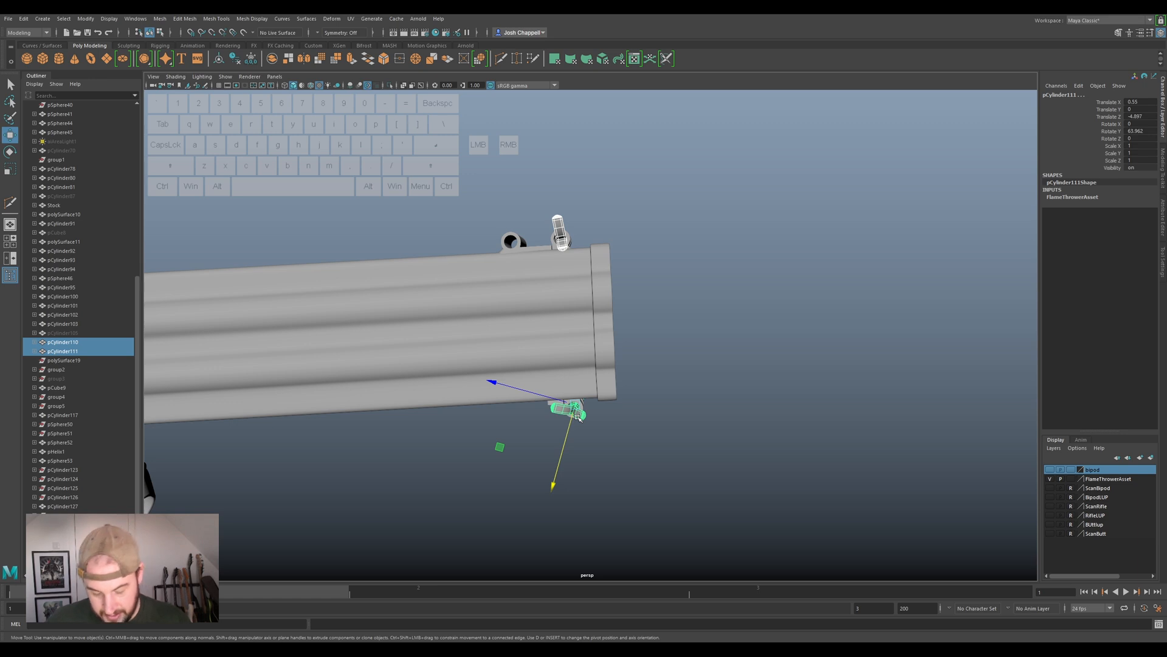
key("shift+p")
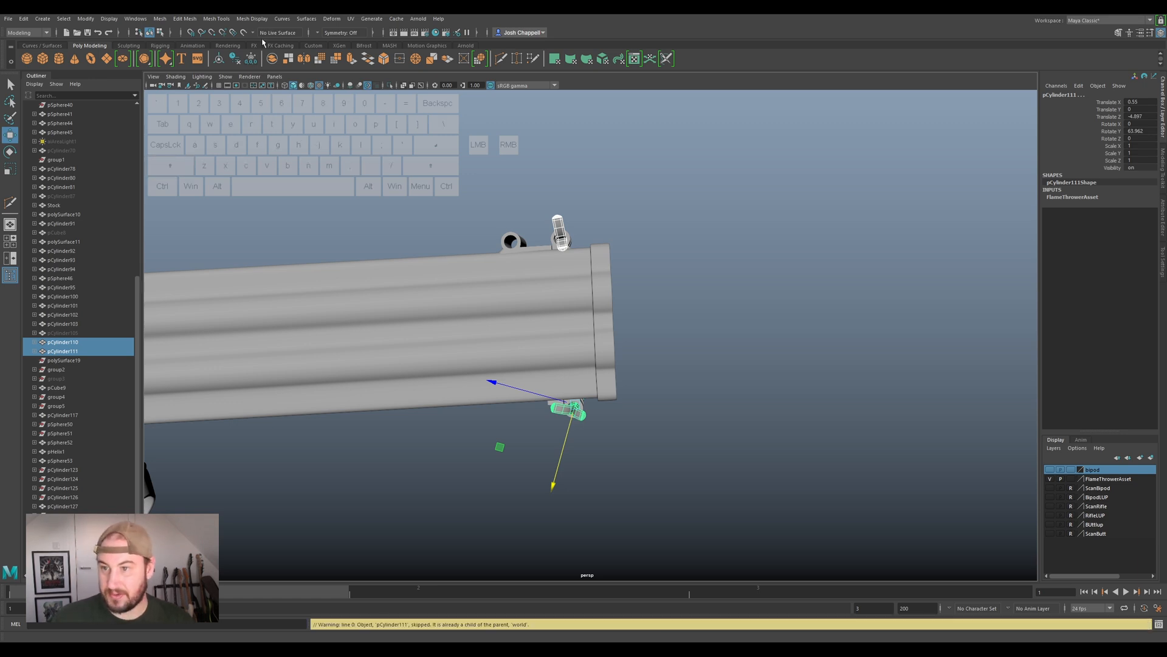
left_click(251, 58)
left_click(236, 59)
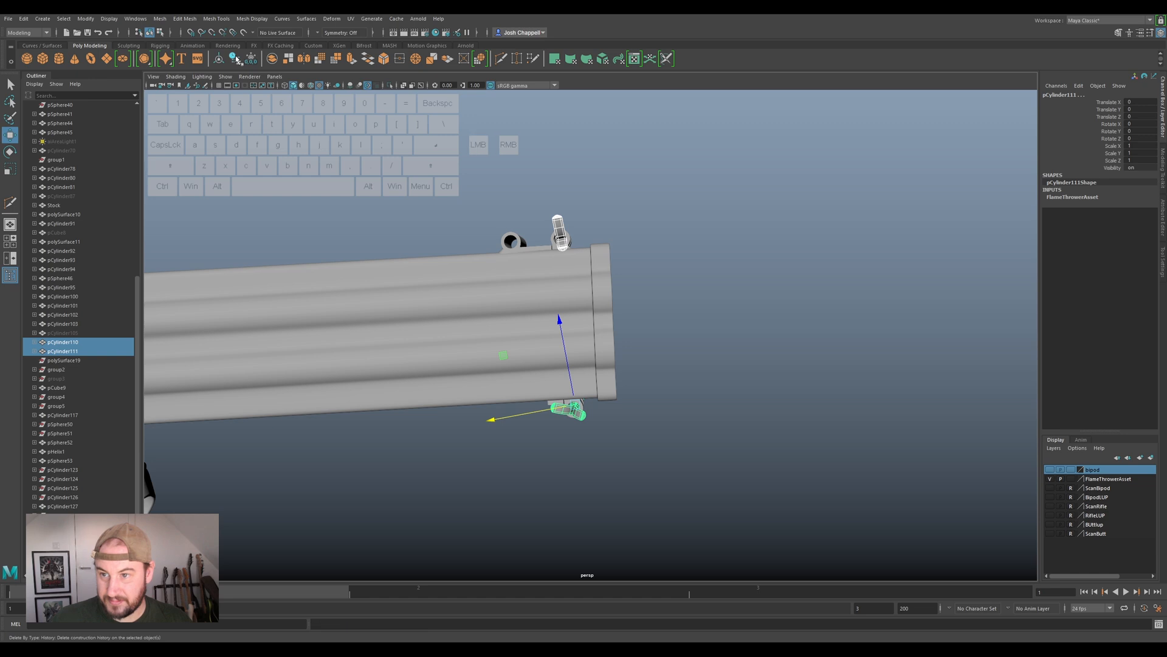
left_click(219, 59)
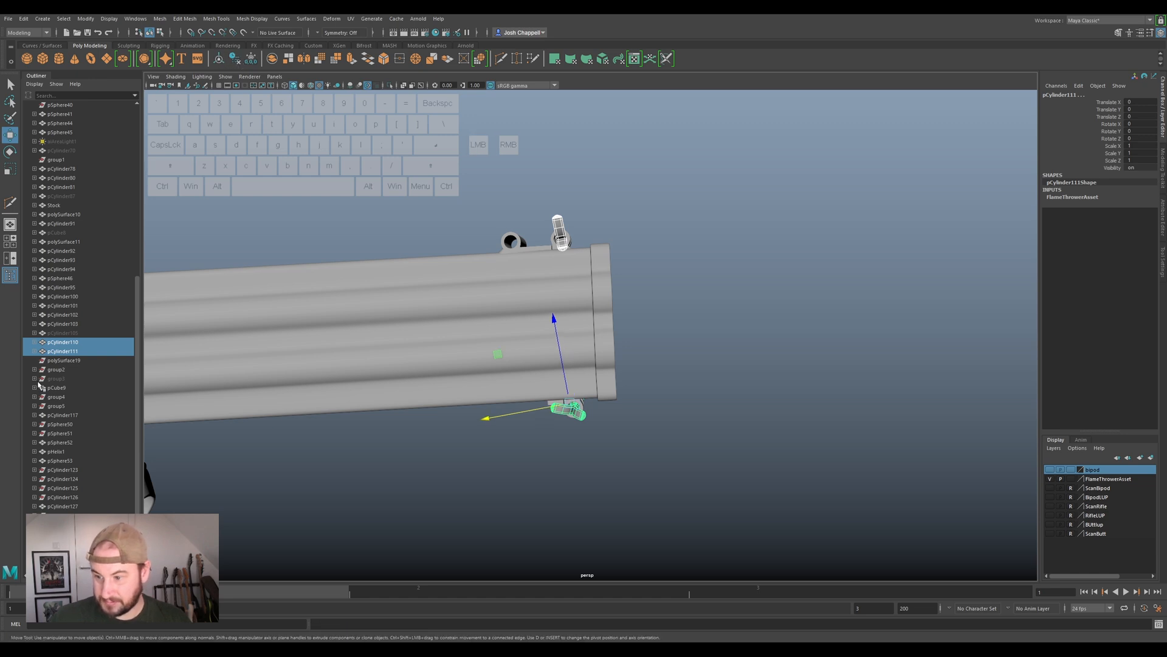
Rename pCylinder110, the upper pin at the stock's end, as FT_SplitPinTop_MSDM and copy that name.
left_click(68, 343)
double_click(69, 343)
type("FT_")
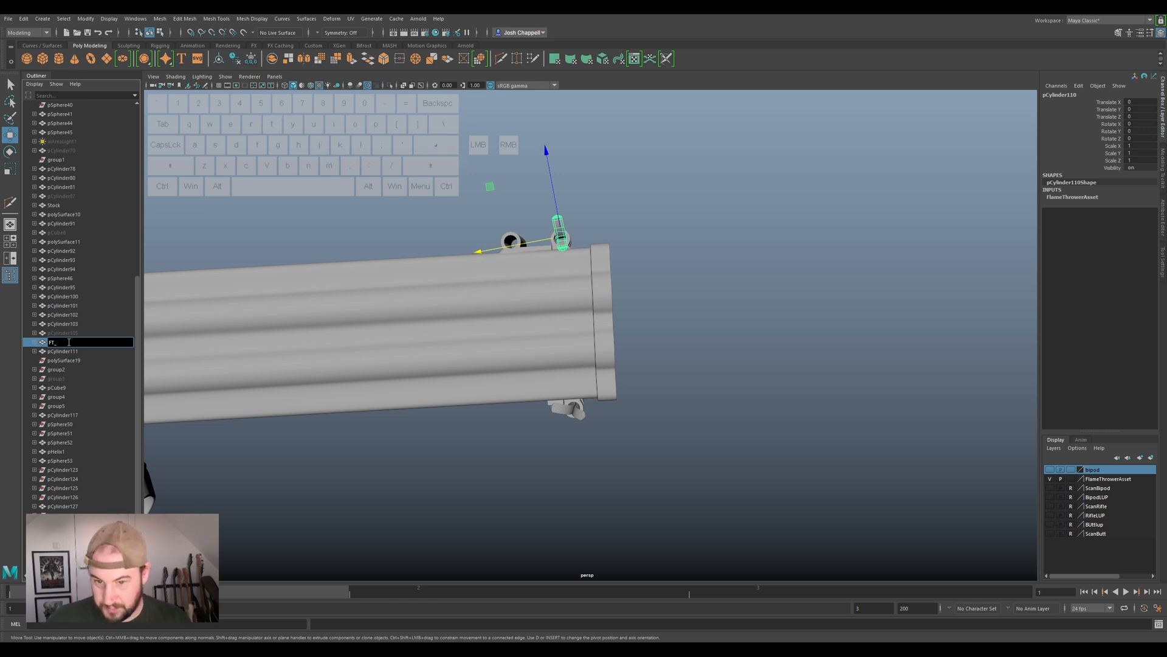
type("splitP")
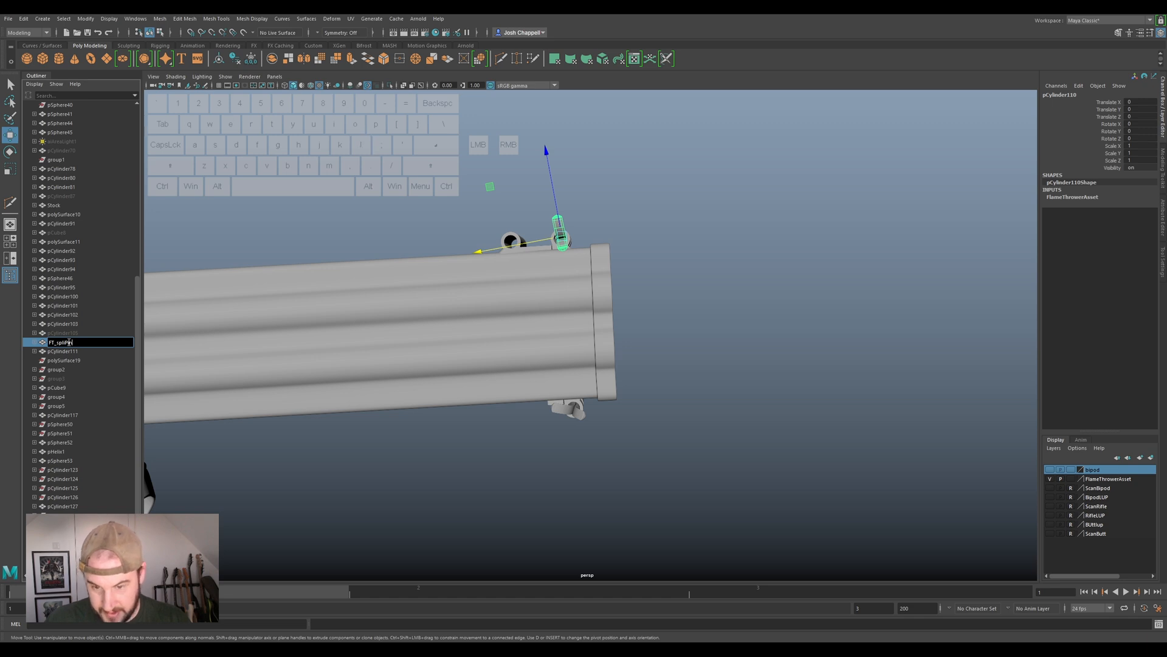
type("inTOp")
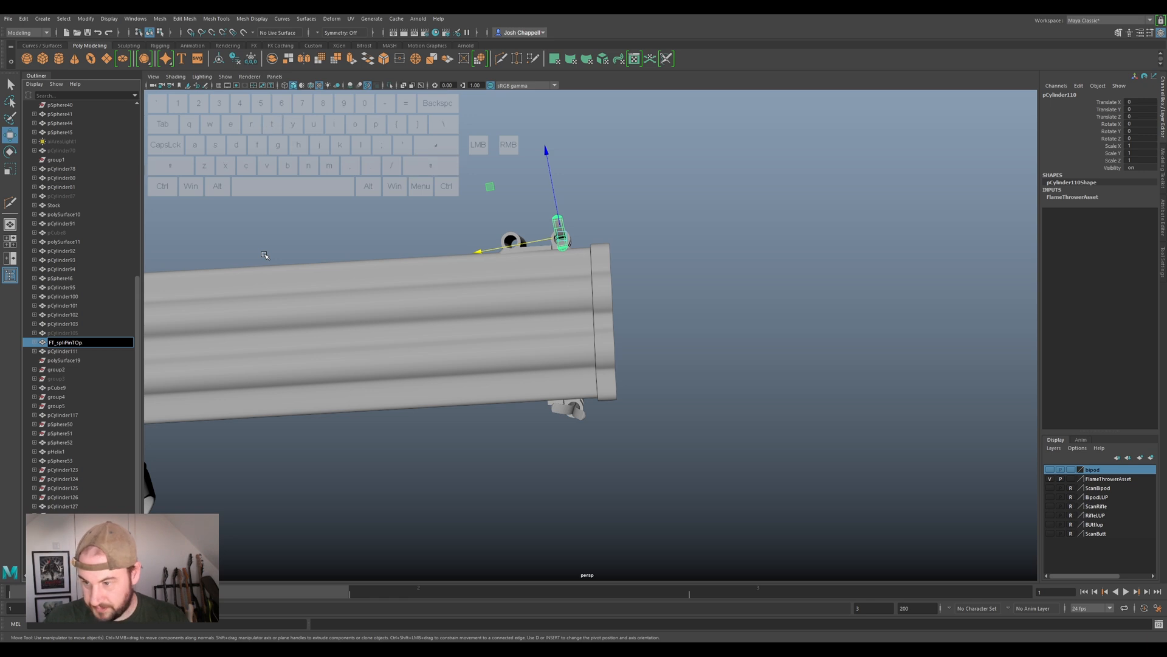
key("BackSpace")
type("T")
key("BackSpace")
type("to")
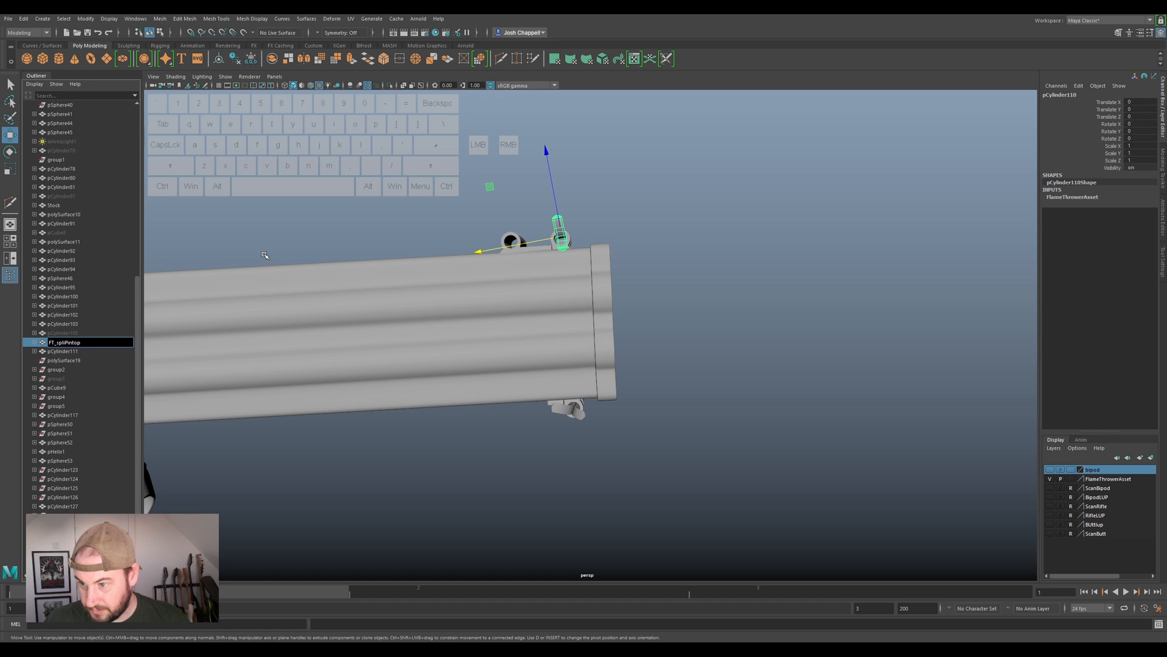
left_click_drag(90, 342, 55, 342)
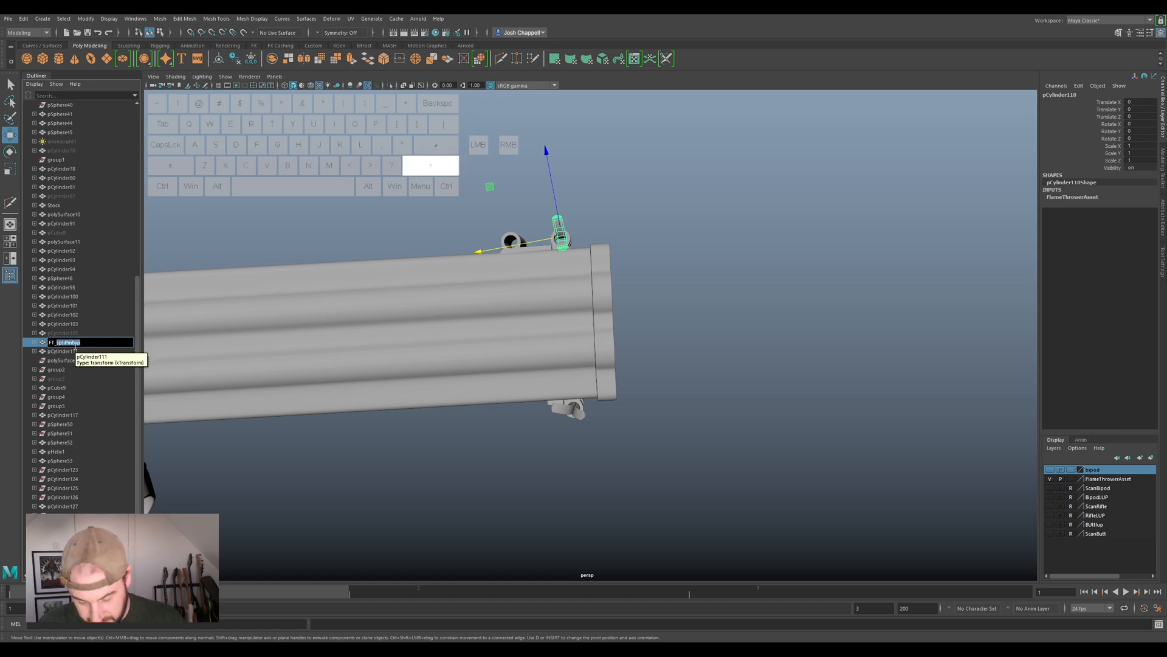
type("Split")
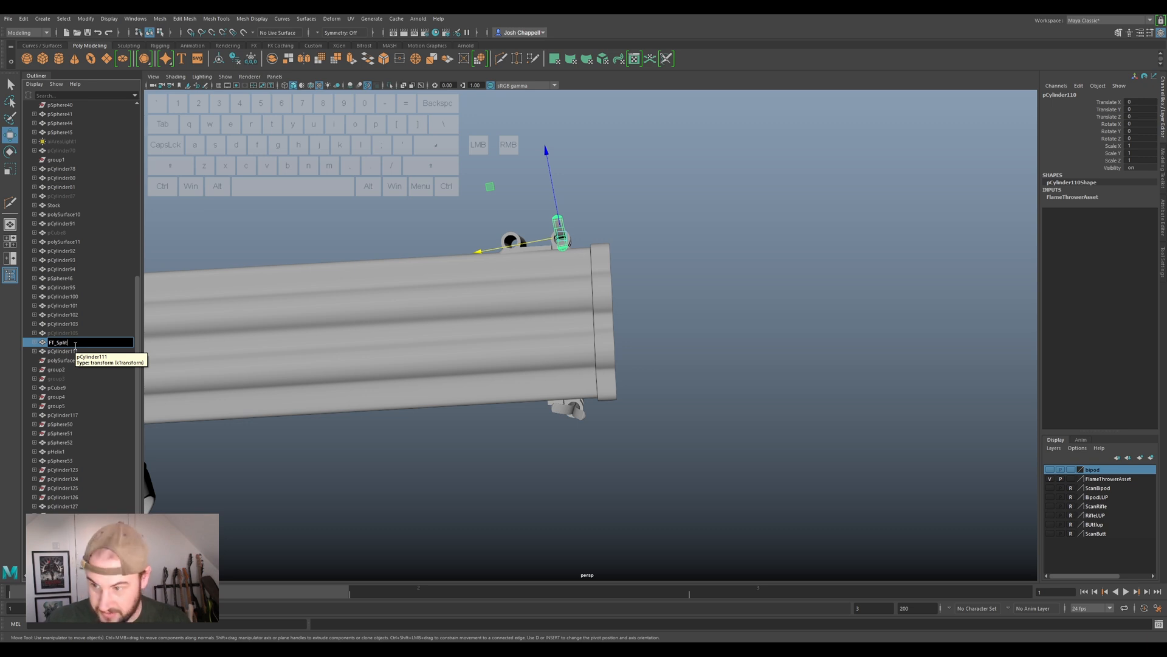
type("Pi")
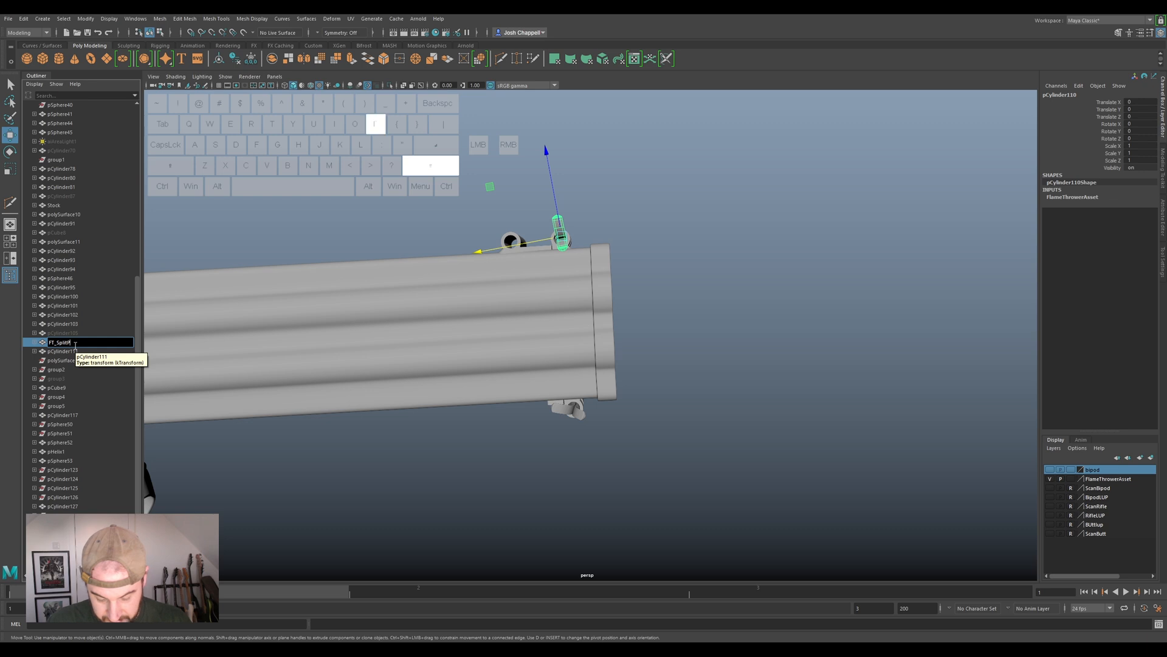
type("nT")
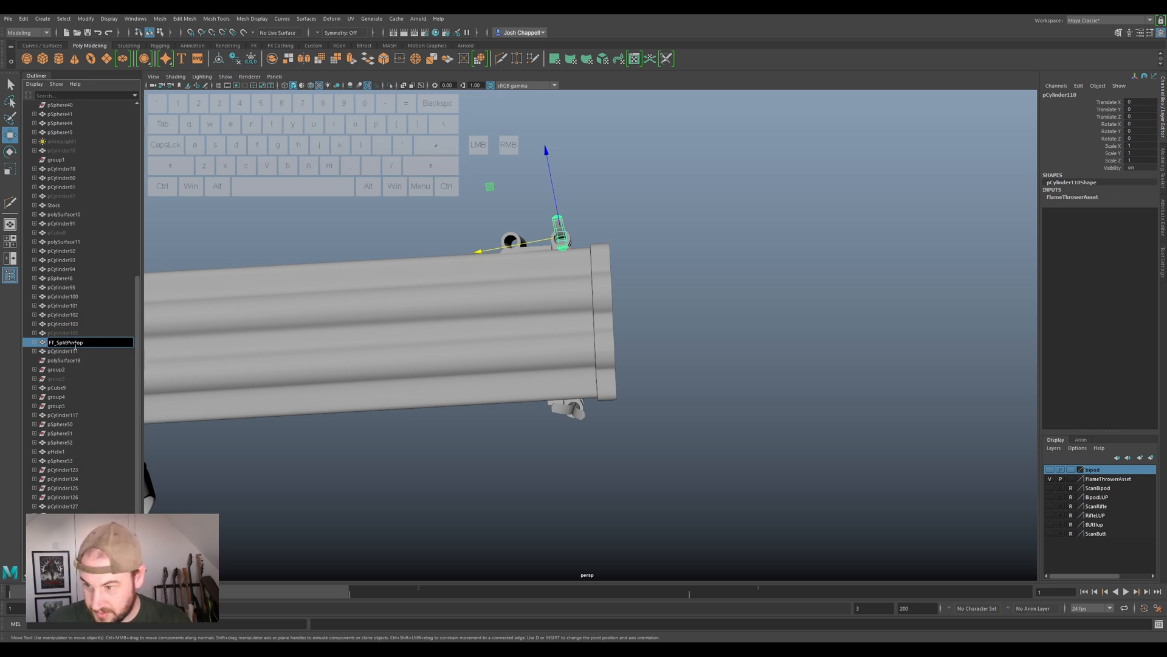
type("op_")
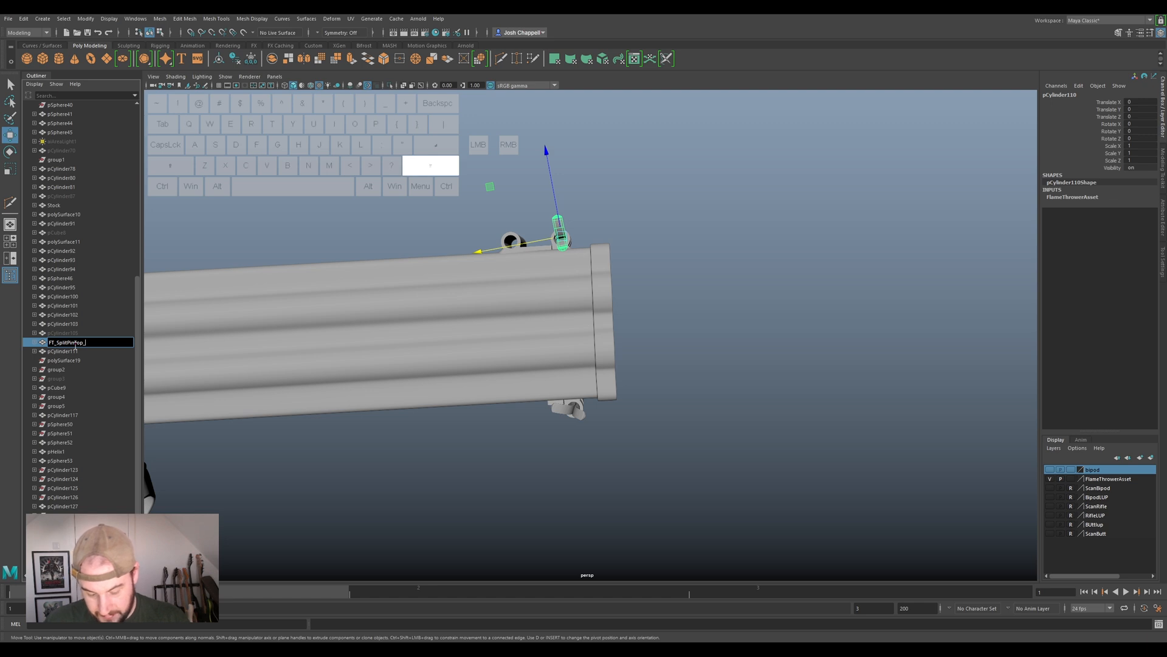
type("MSD")
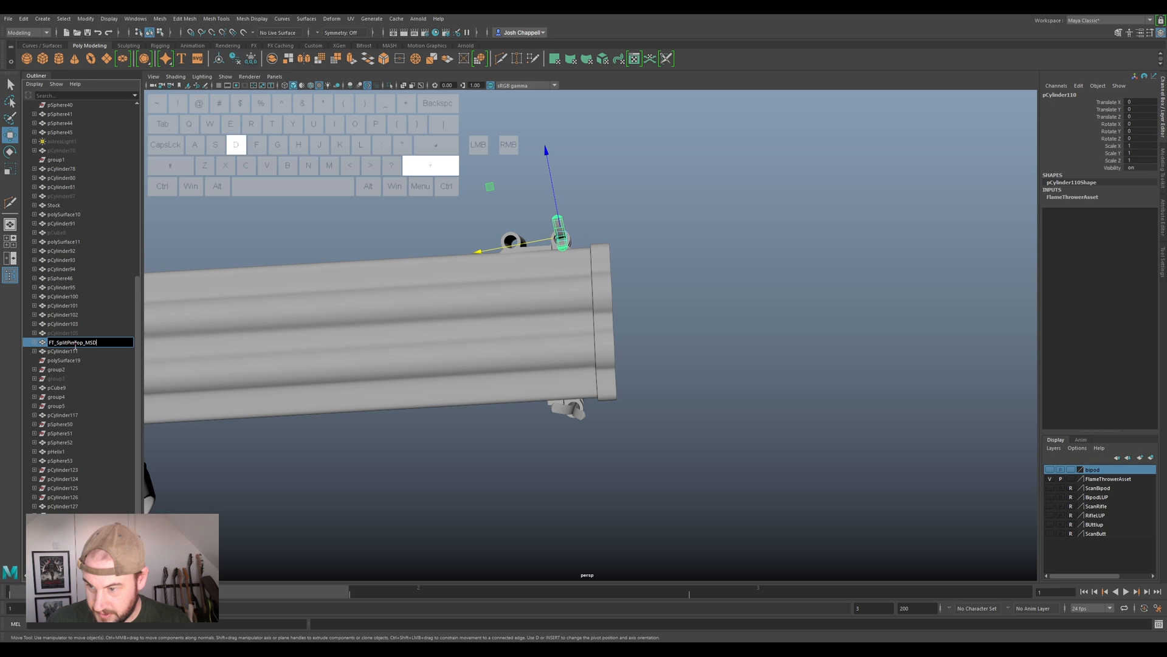
type("M")
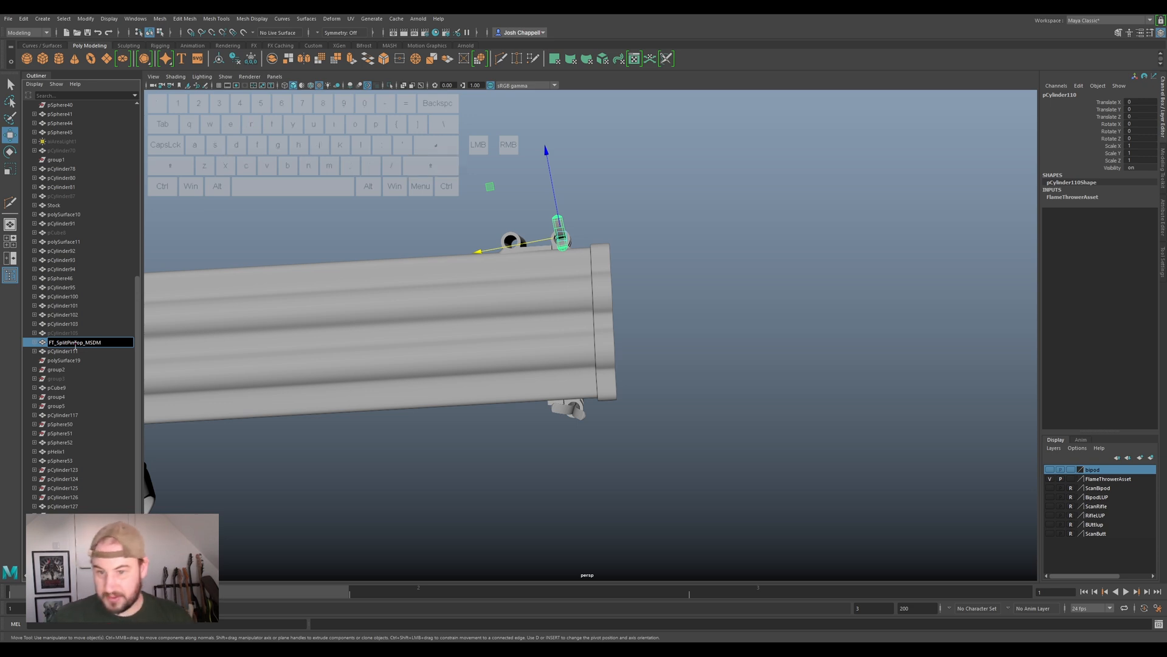
left_click_drag(118, 346, 48, 349)
key("ctrl+c")
left_click(67, 359)
left_click(77, 343)
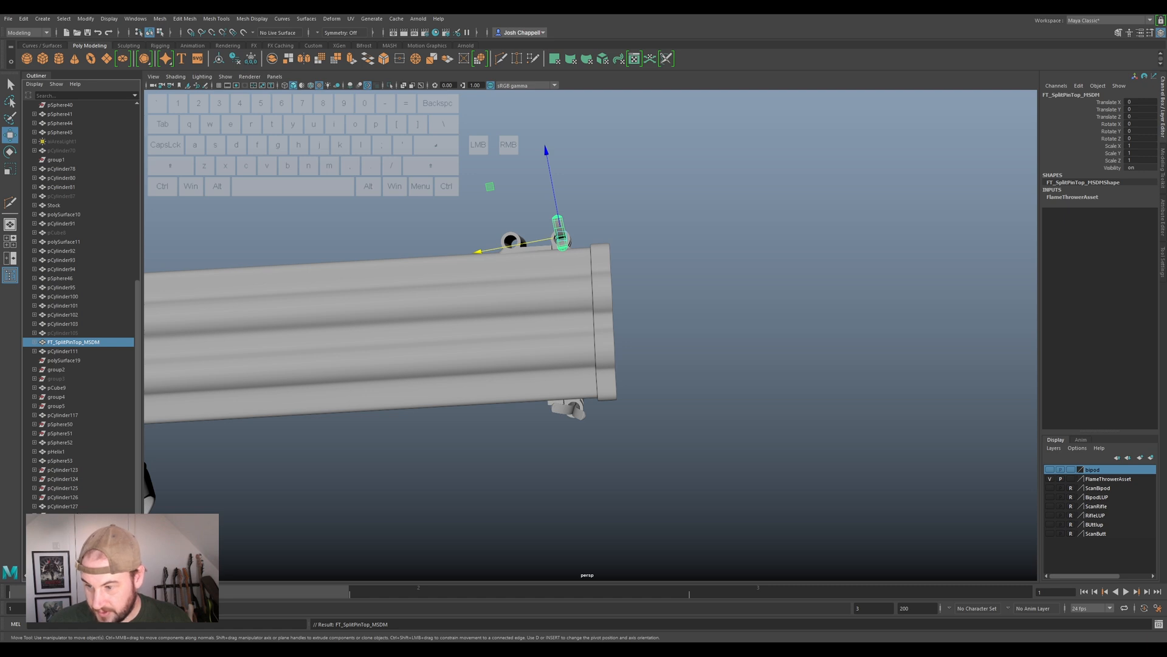
Parent FT_SplitPinTop_MSDM under the geo group of the FLAMETHROWER hierarchy.
left_click(61, 524)
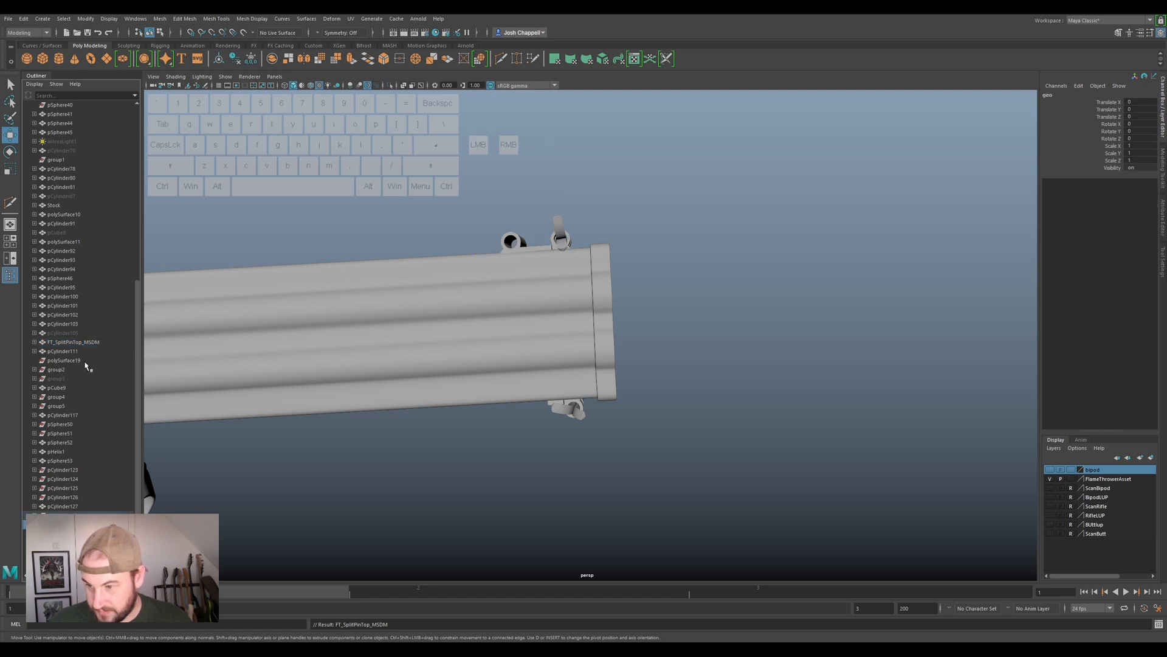
left_click(77, 343)
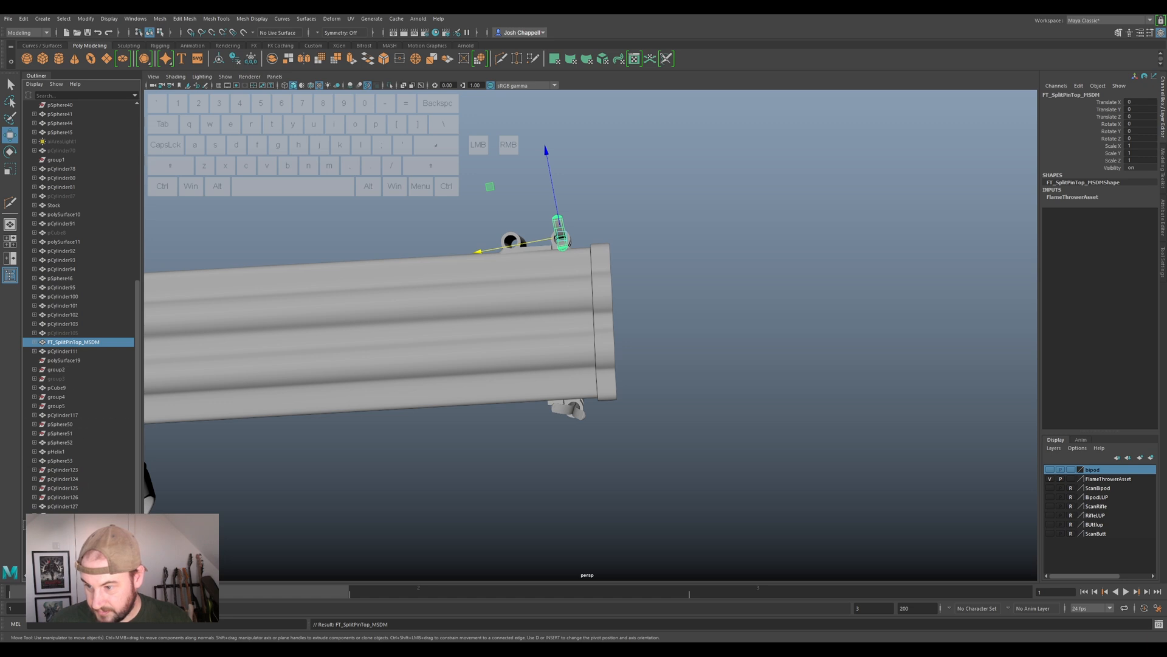
middle_click_drag(73, 341, 61, 524)
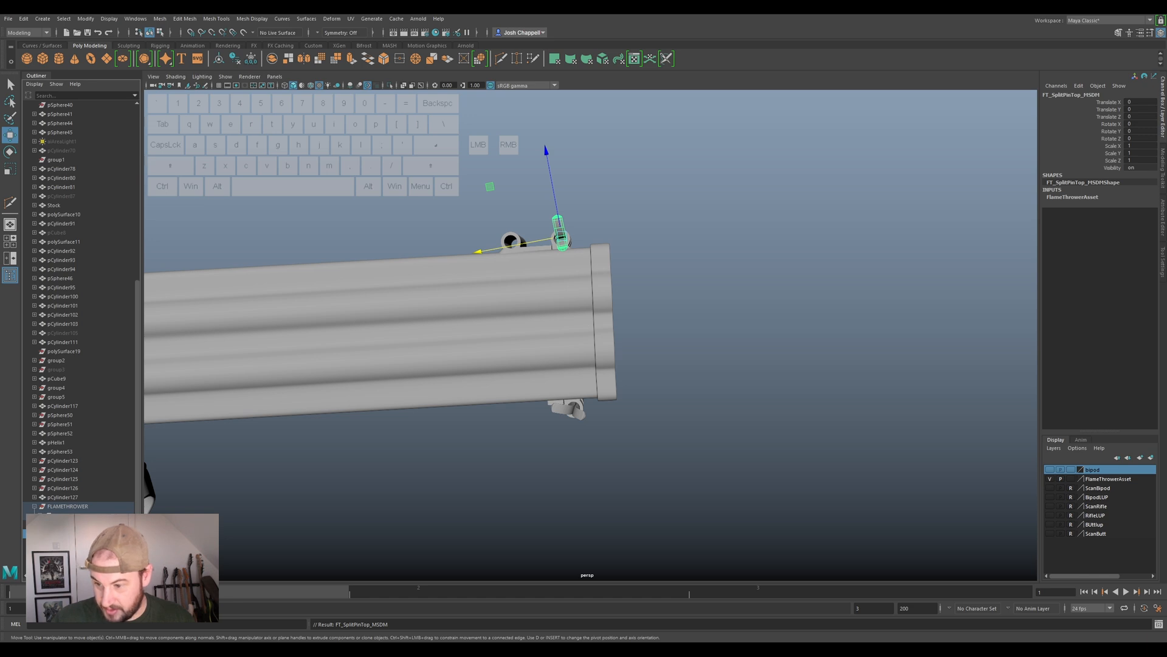
Group FT_SplitPinTop_MSDM, name the new group fixings_grp and centre the group's pivot.
key("ctrl")
key("ctrl+g")
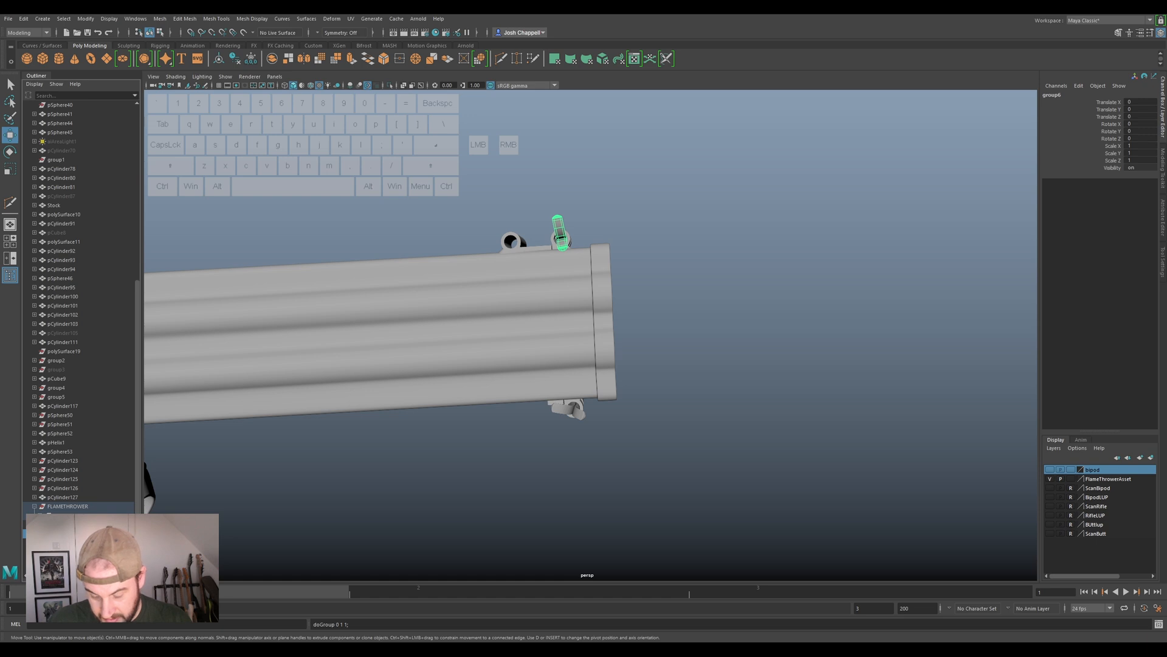
key("i")
key("n")
key("g")
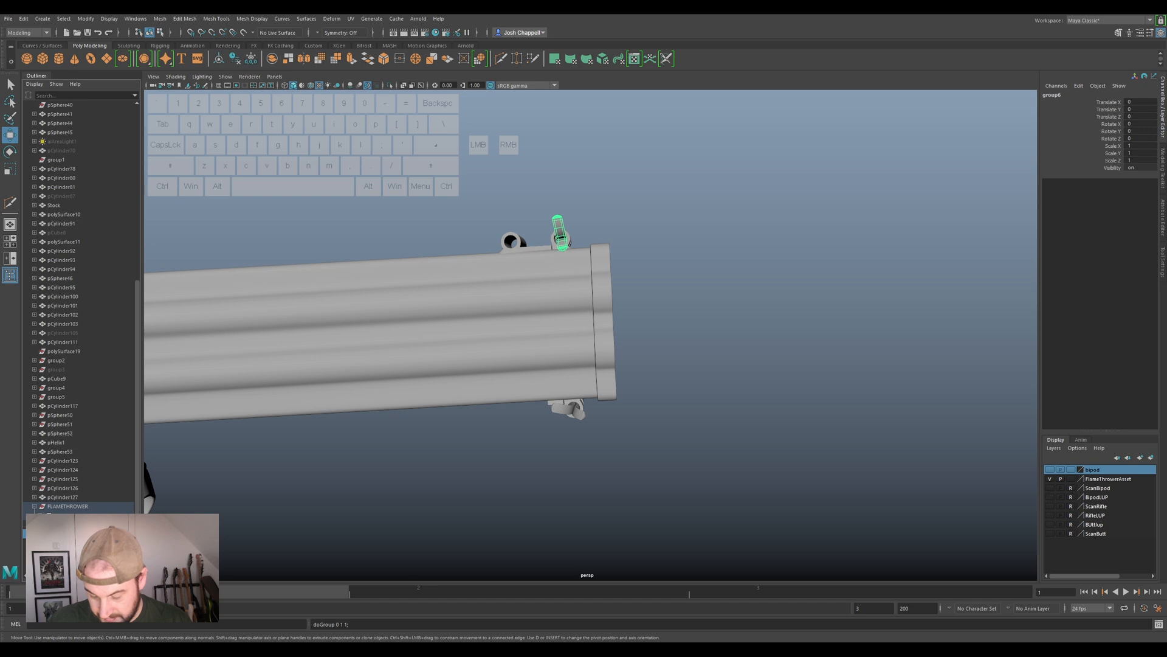
key("s")
key("shift+minus")
key("Return")
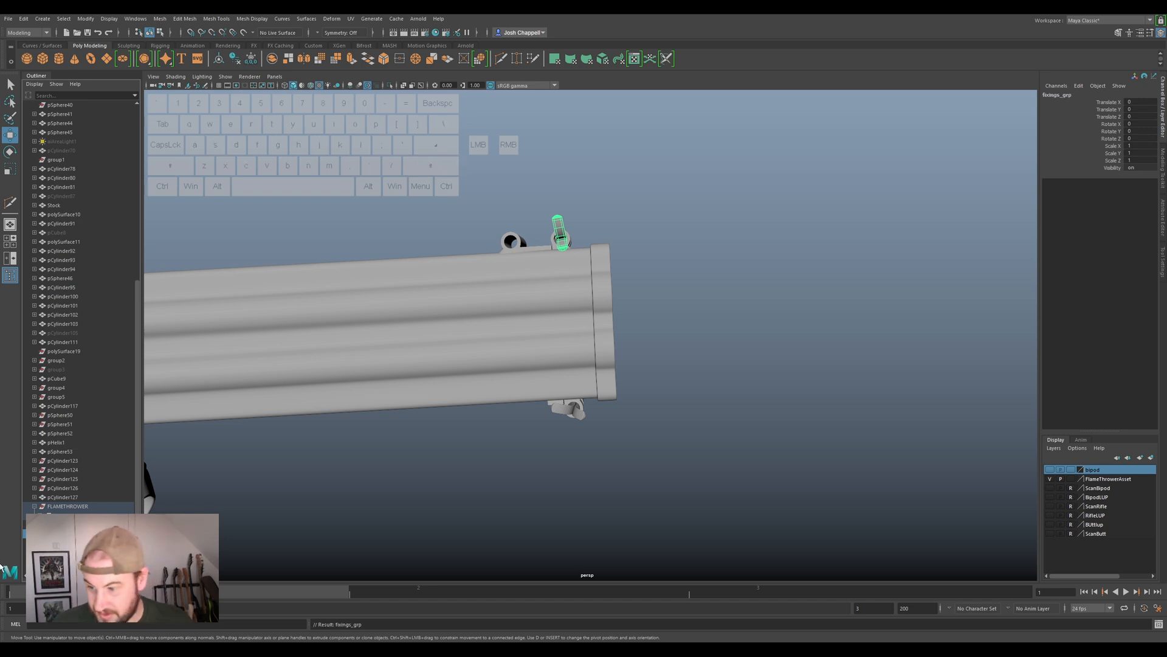
left_click(40, 533)
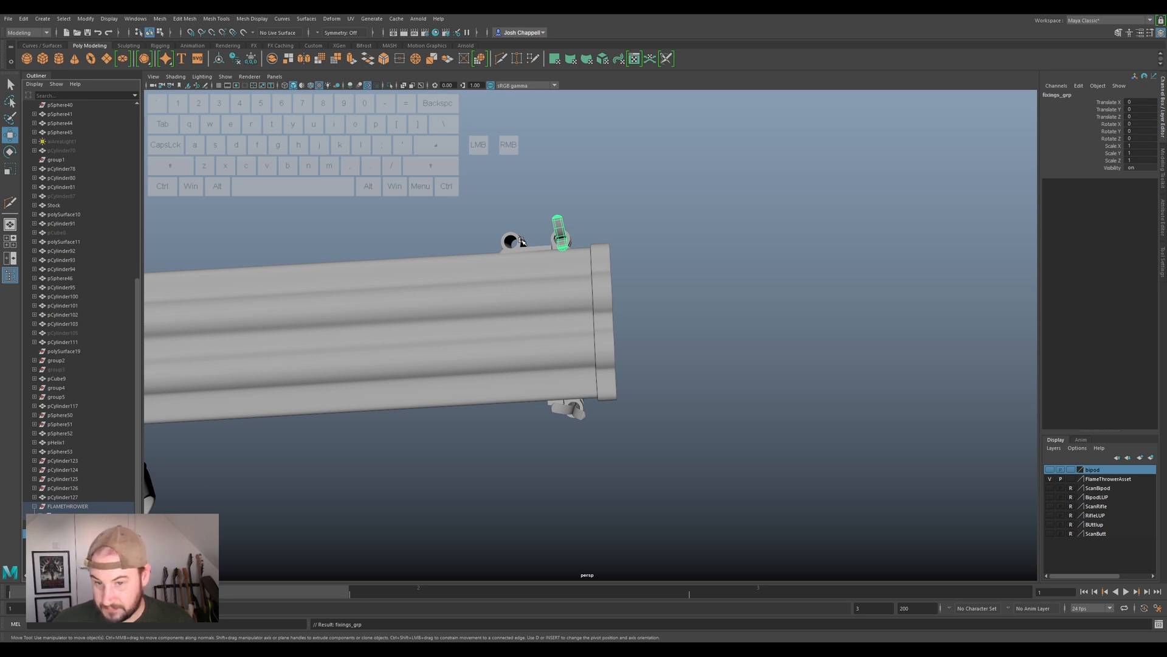
left_click(250, 59)
key("h")
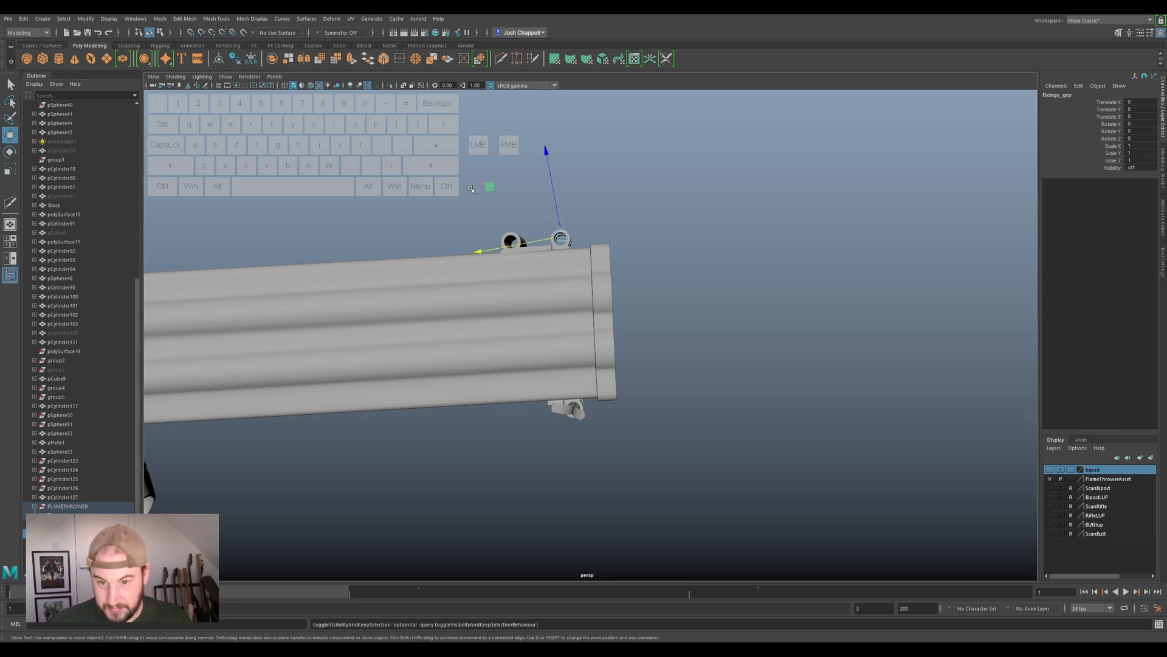
left_click(575, 412)
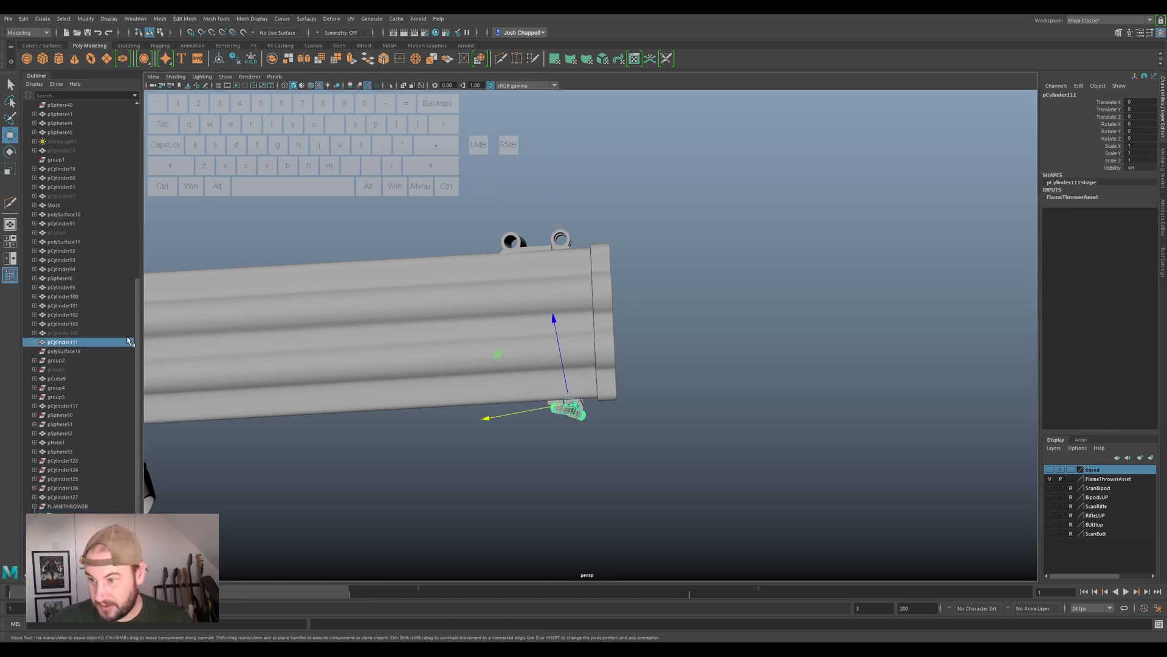
left_click(253, 61)
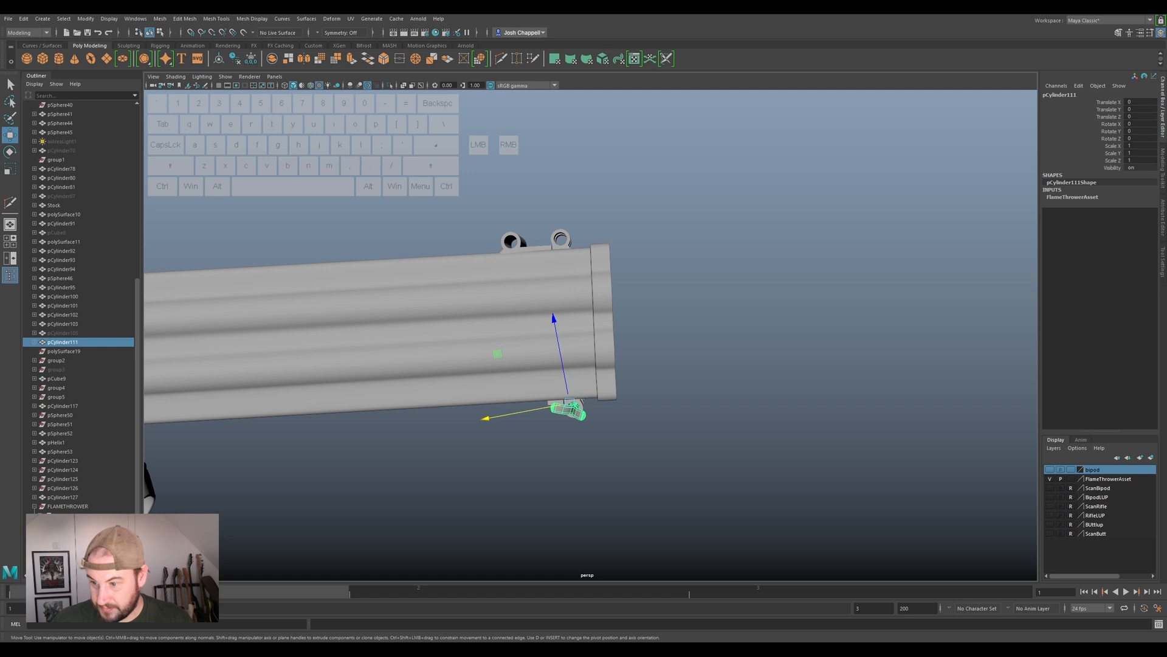
left_click(60, 342)
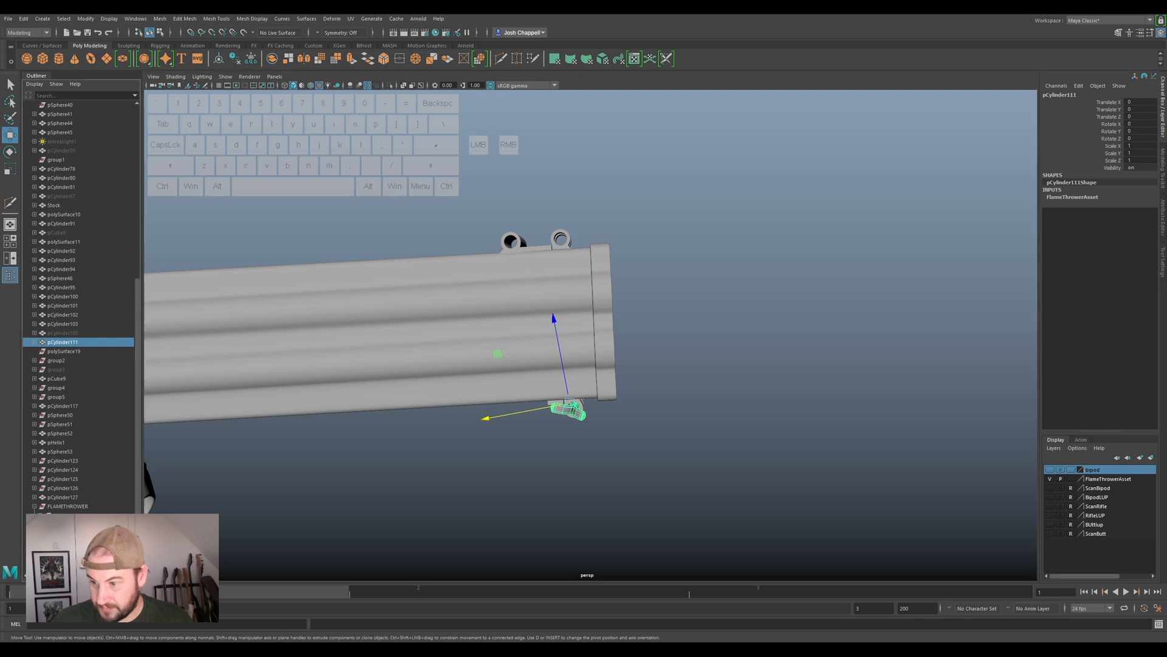
left_click(67, 533)
key("h")
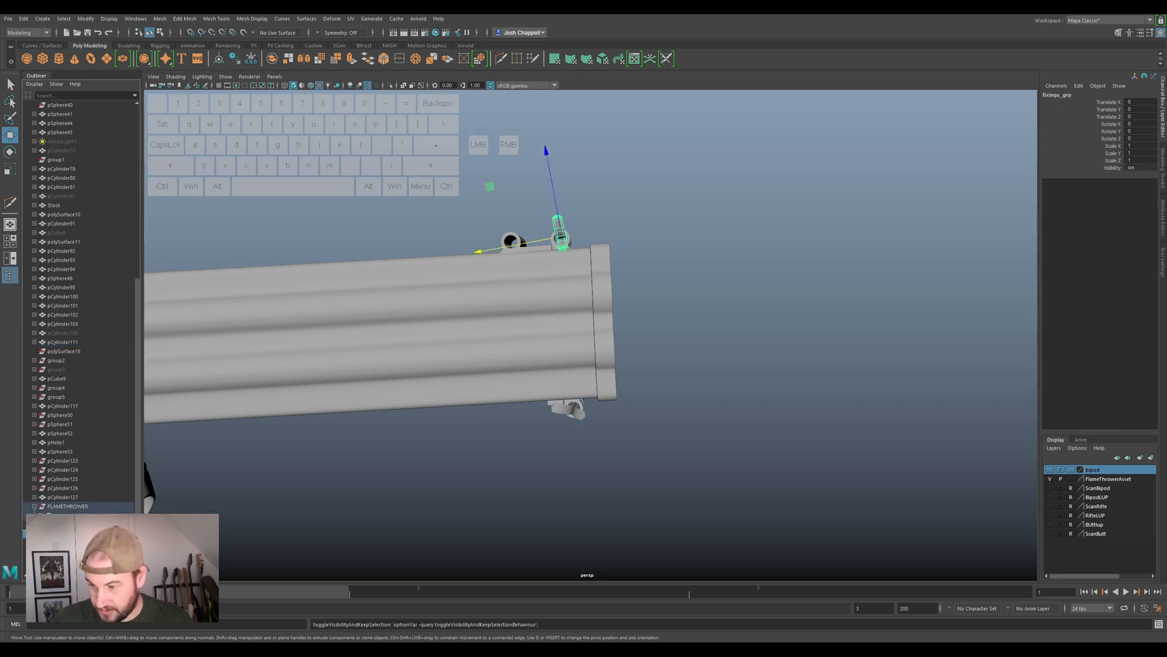
Hide only the FT_SplitPinTop_MSDM mesh inside fixings_grp and clear the selection.
left_click(67, 542)
key("h")
left_click(579, 227)
left_click(577, 413)
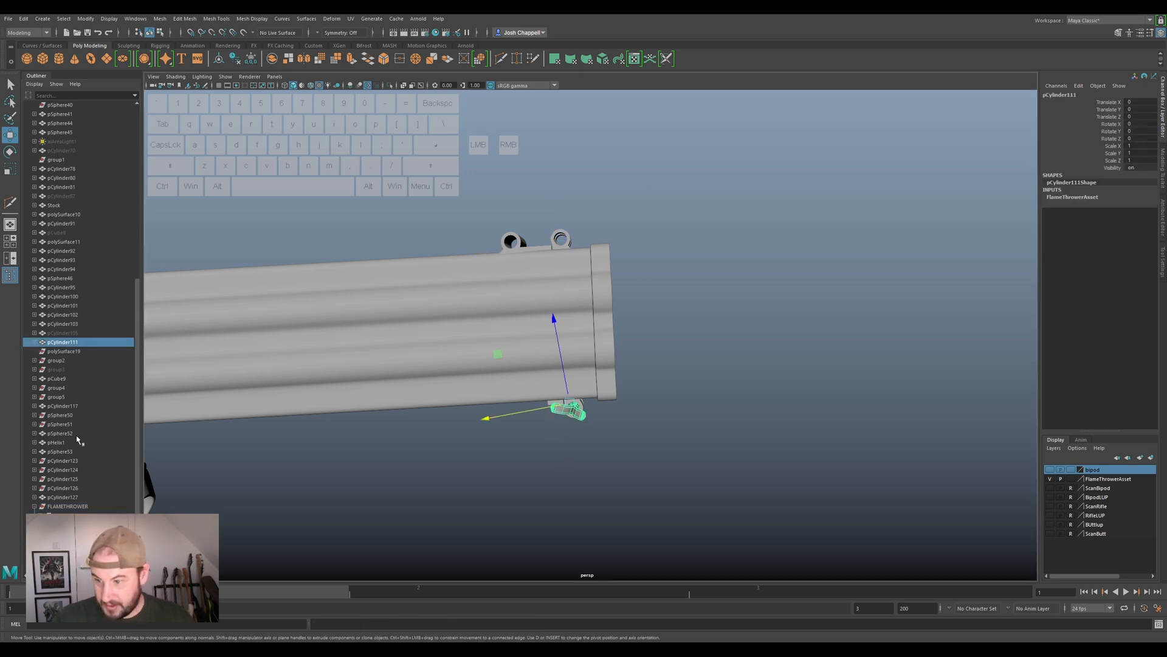
key("ctrl+z")
key("ctrl+z")
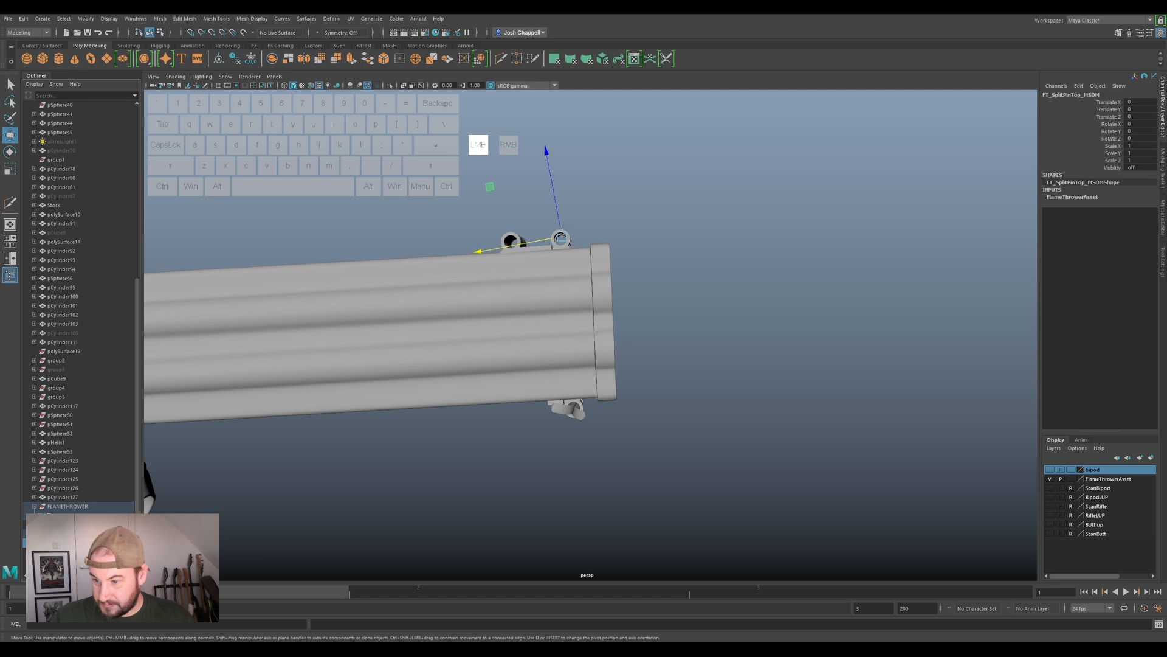
left_click(430, 186)
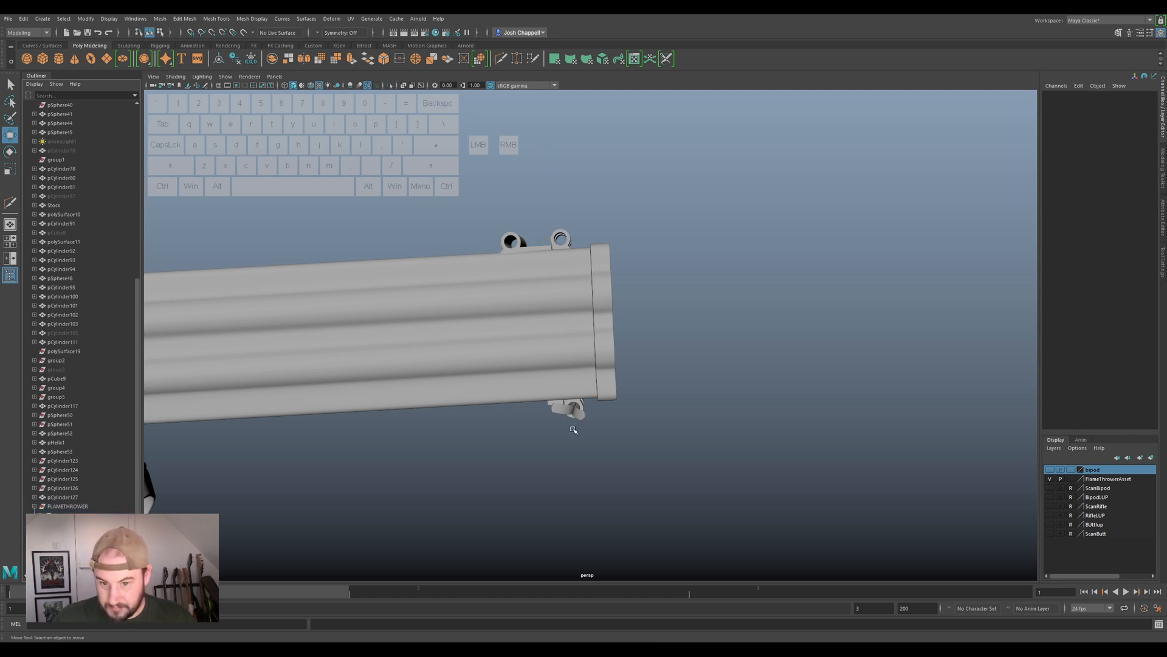
Rename pCylinder111, the pin below the stock's end, as FT_SplitPinBottom_MSDM, reusing the copied name.
left_click(577, 413)
double_click(101, 342)
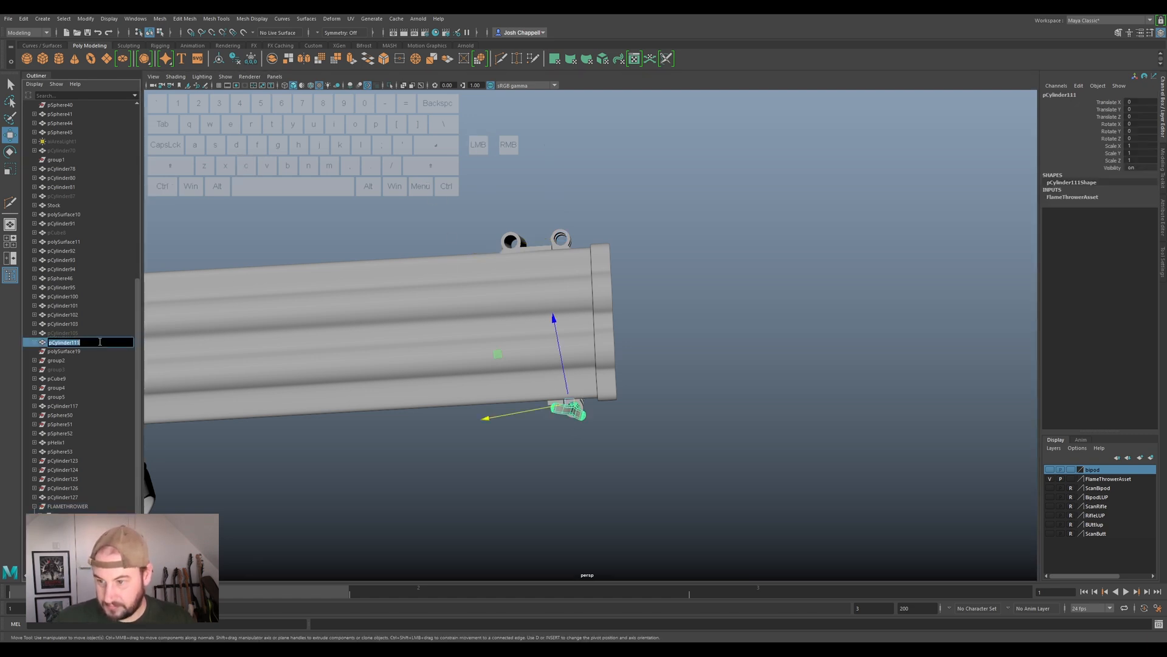
key("ctrl+v")
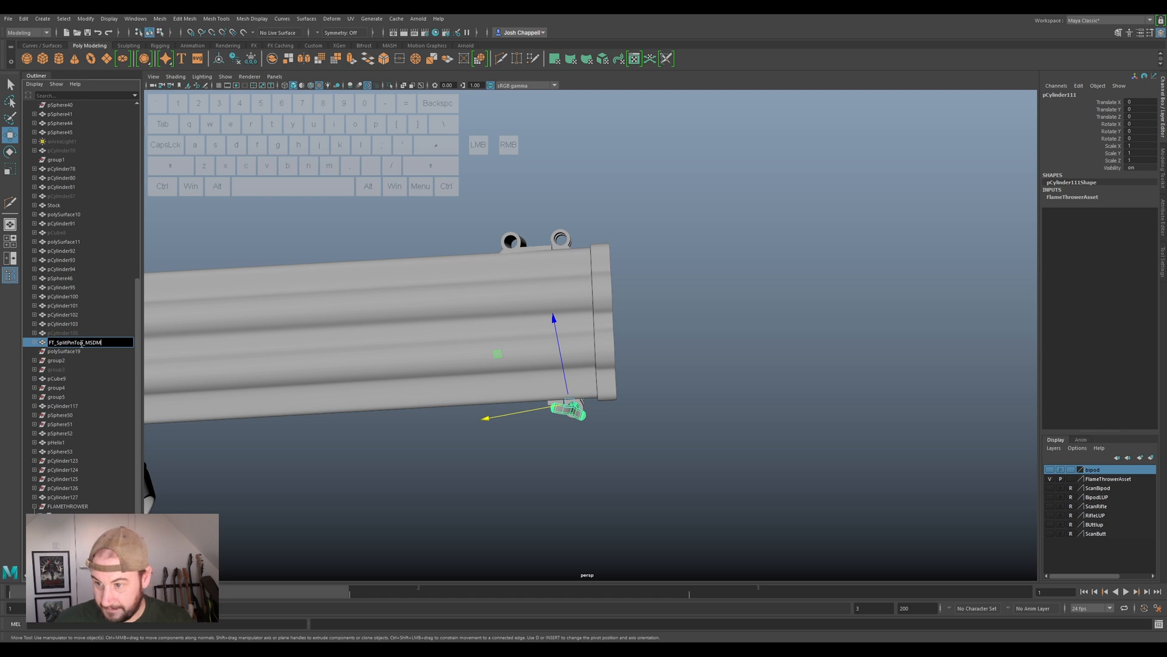
left_click(82, 344)
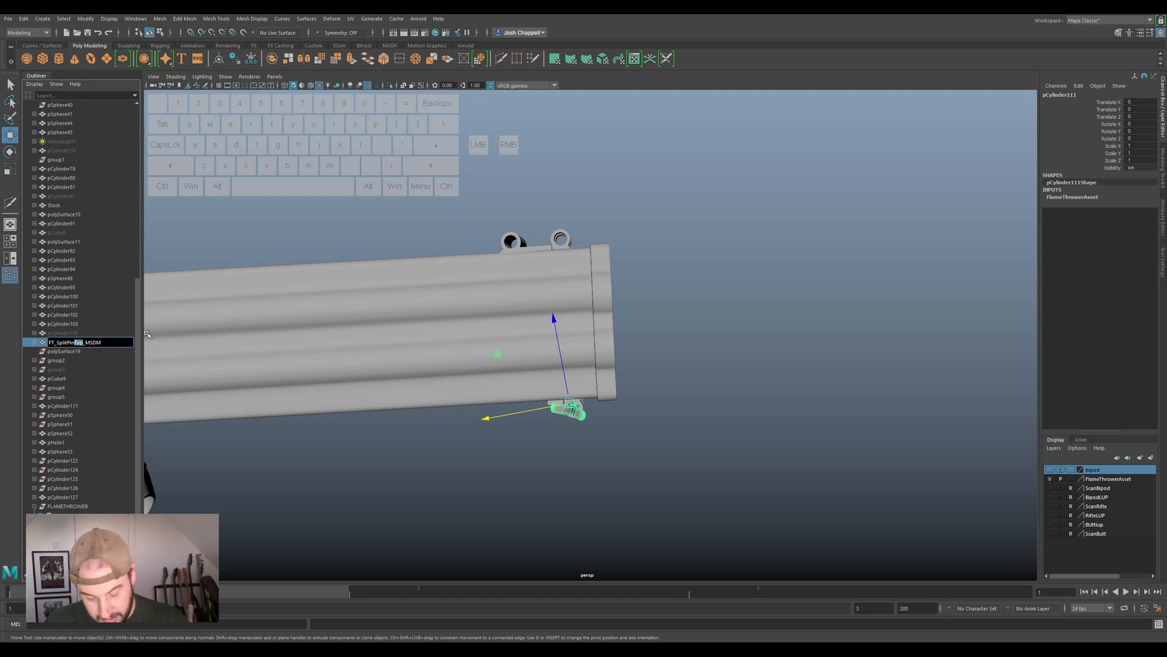
type("Bottom")
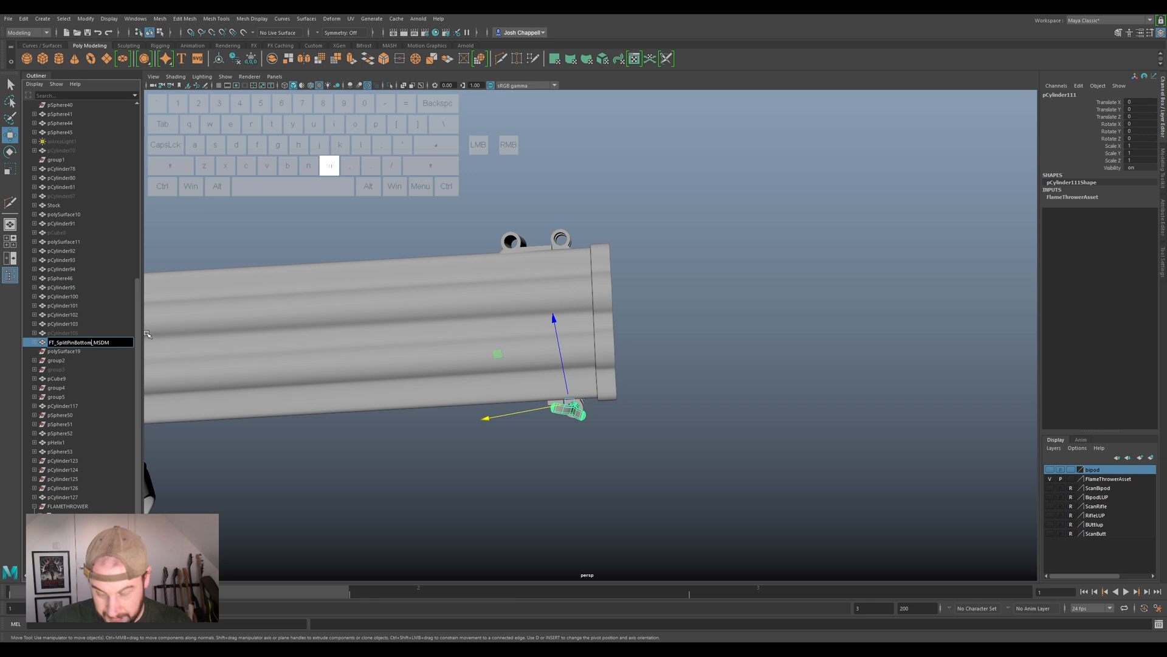
key("Return")
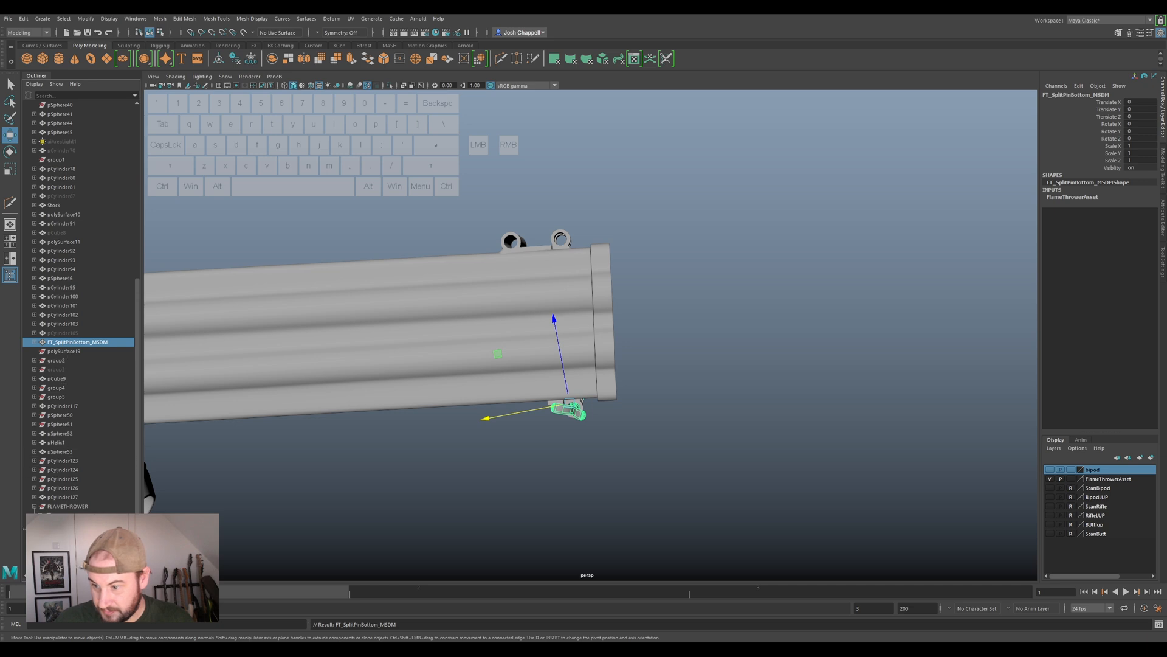
Parent FT_SplitPinBottom_MSDM under fixings_grp and hide the pin.
middle_click_drag(77, 342, 77, 534)
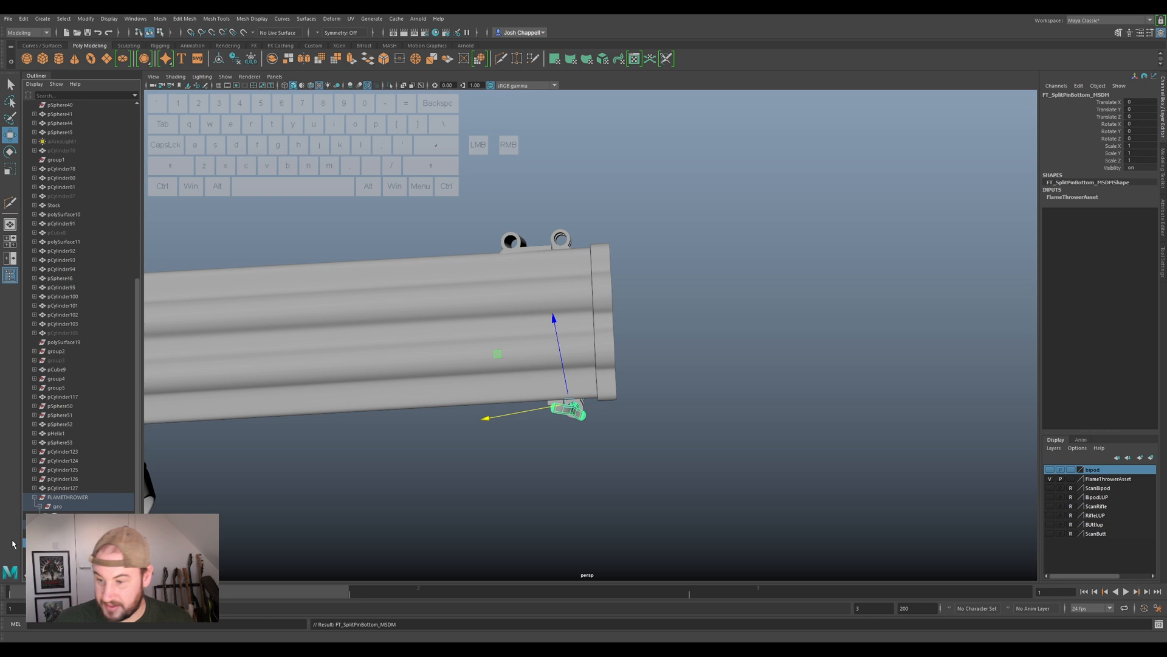
key("h")
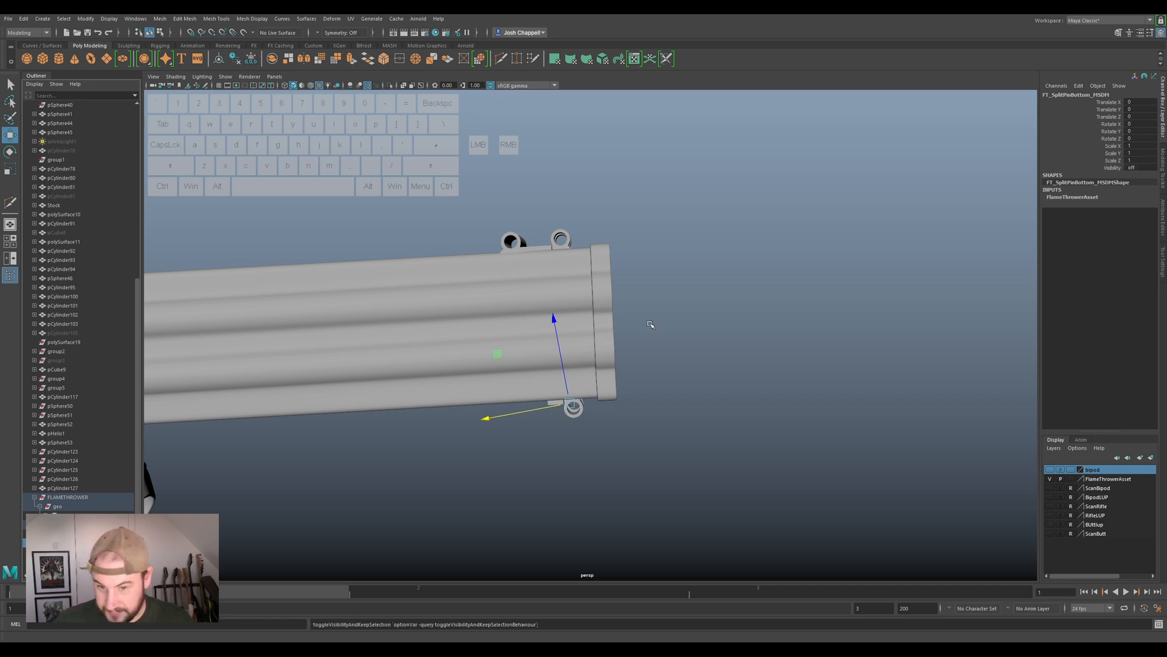
Centre the pivot of pCylinder100, the latch piece on top of the stock's end.
left_click(557, 241)
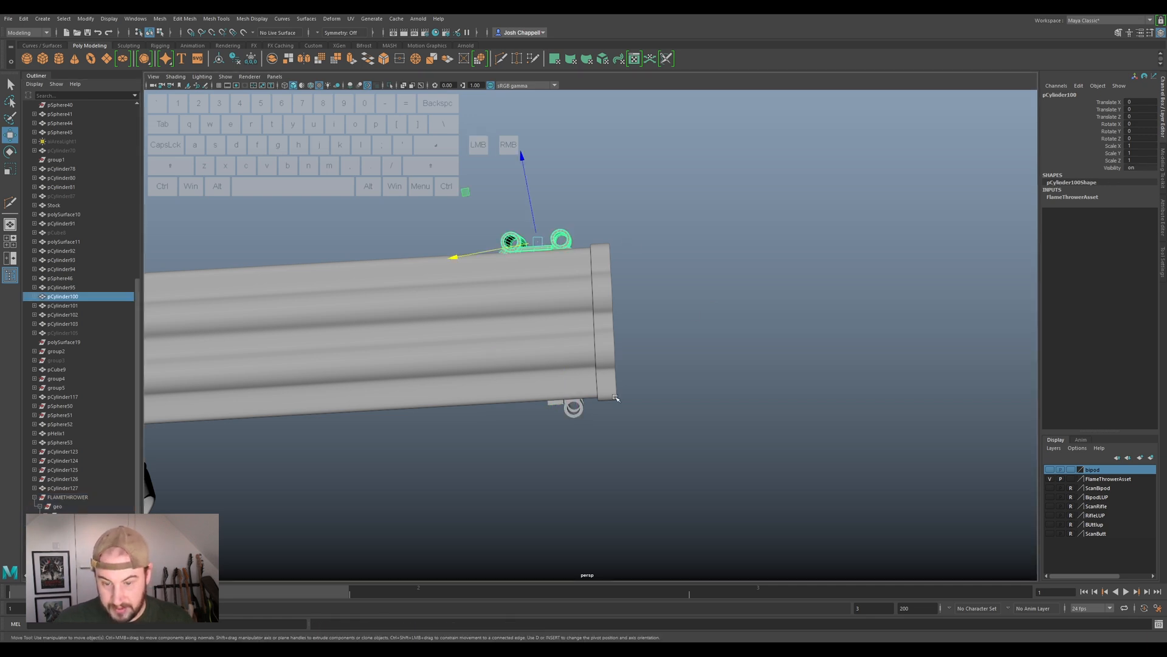
left_click(572, 406, "ctrl+shift")
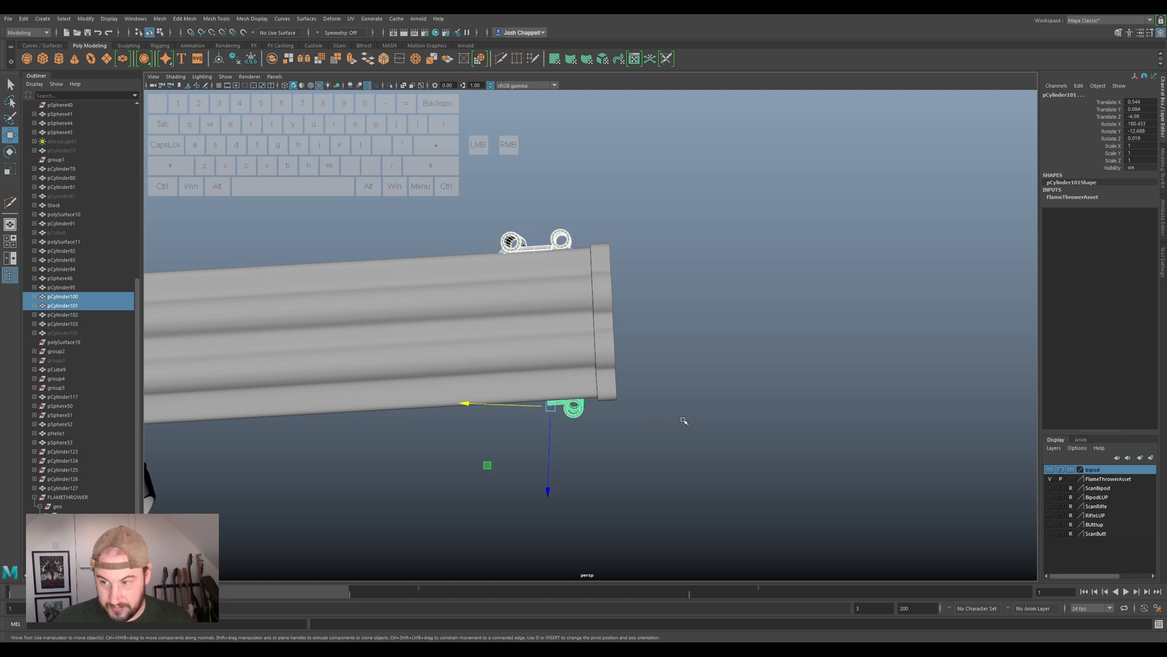
mouse_move(707, 285)
left_mouse_down("alt")
mouse_move(705, 310)
mouse_move(712, 295)
left_mouse_up("alt")
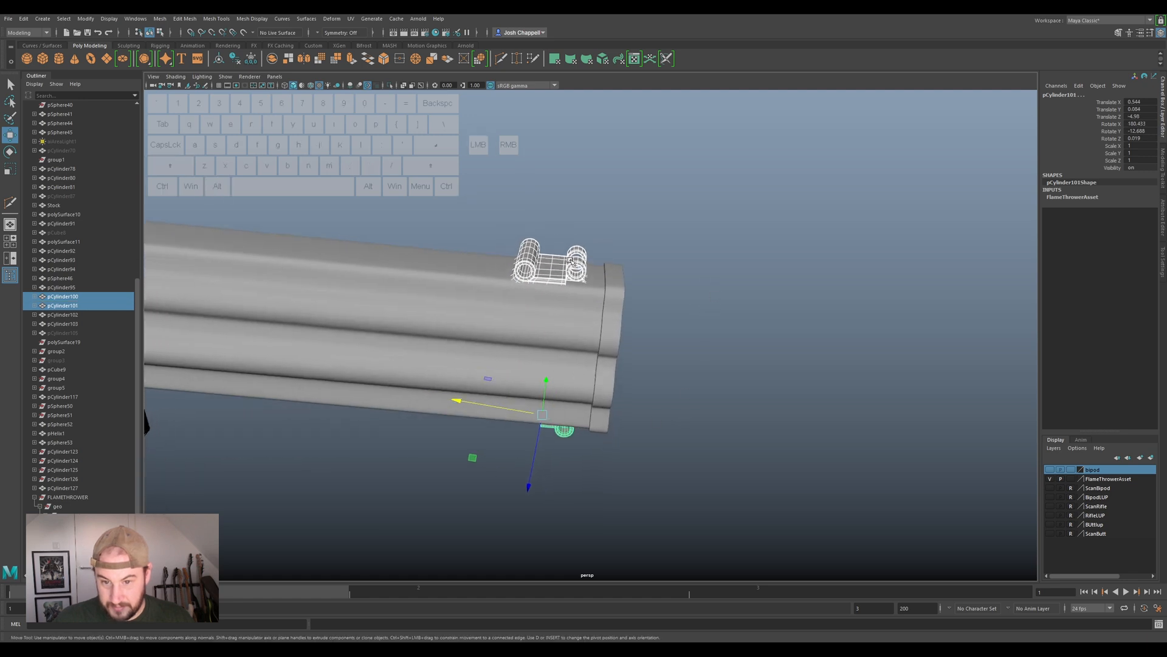
left_click(571, 261)
left_click_drag(633, 285, 661, 267, "alt")
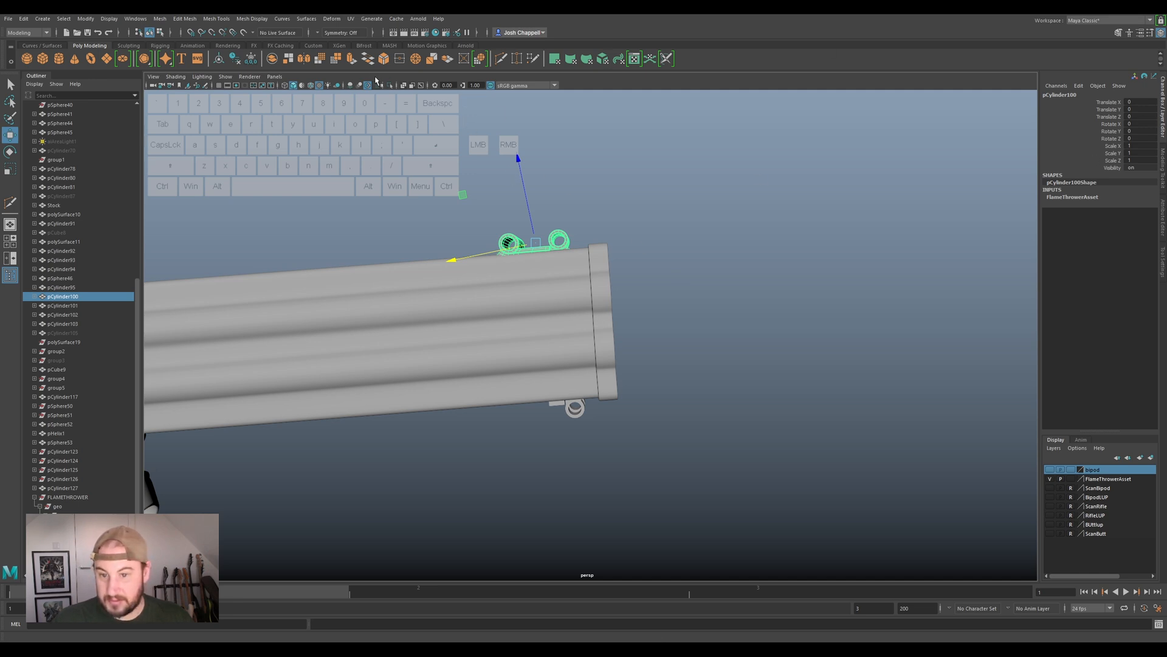
left_click_drag(665, 240, 652, 316, "alt")
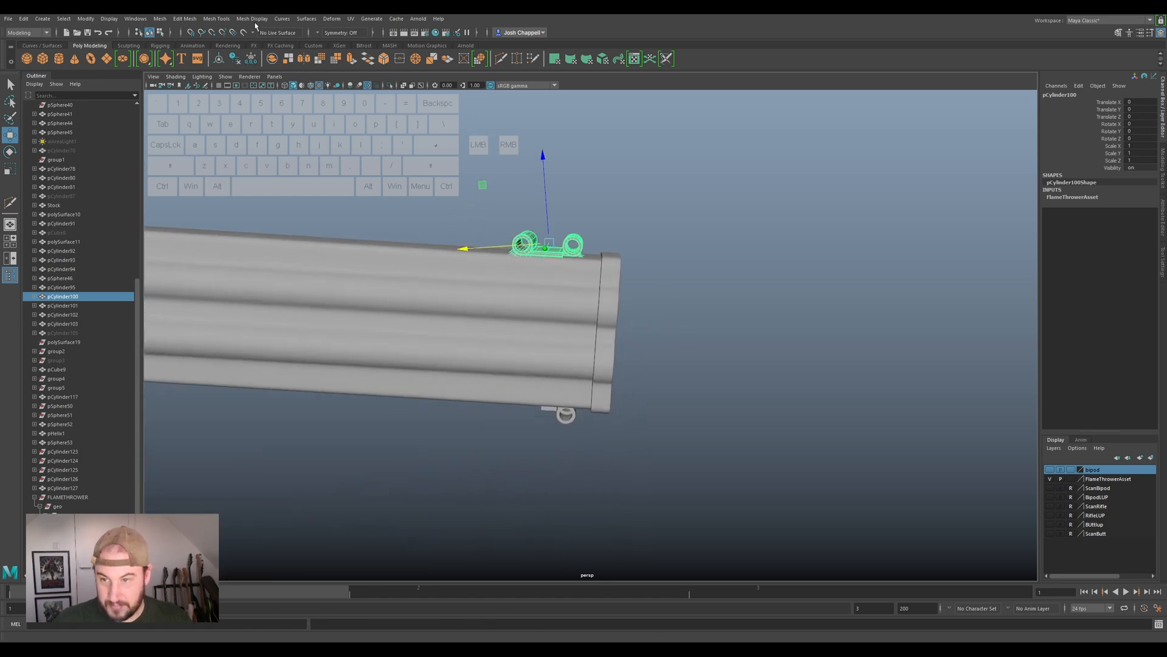
left_click(219, 58)
left_click(219, 59)
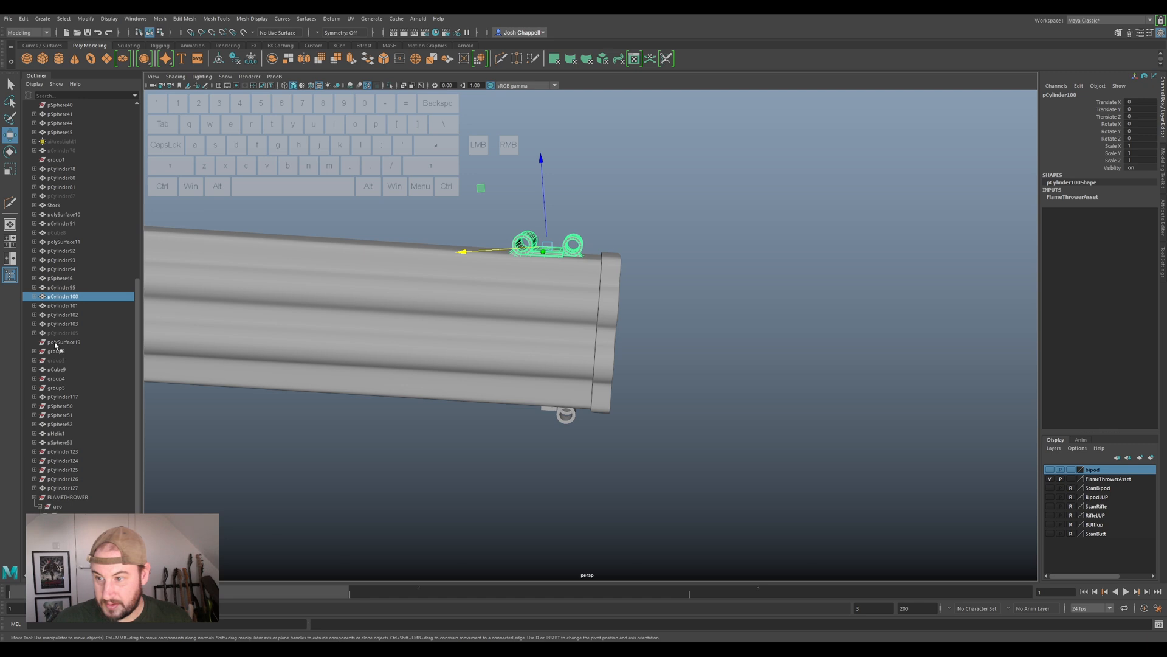
Rename pCylinder100 as FT_ButtLatchTop_MSDM by adapting the copied split pin name, and copy the new name.
double_click(69, 298)
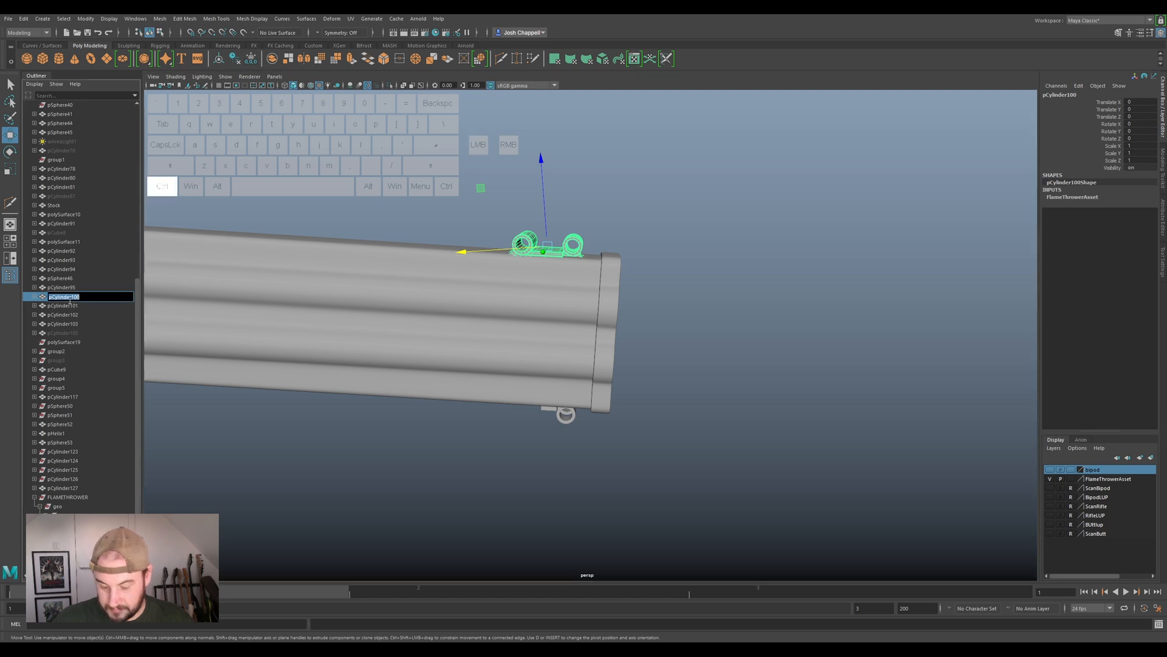
type("FT_SplitPinTop_MsDM")
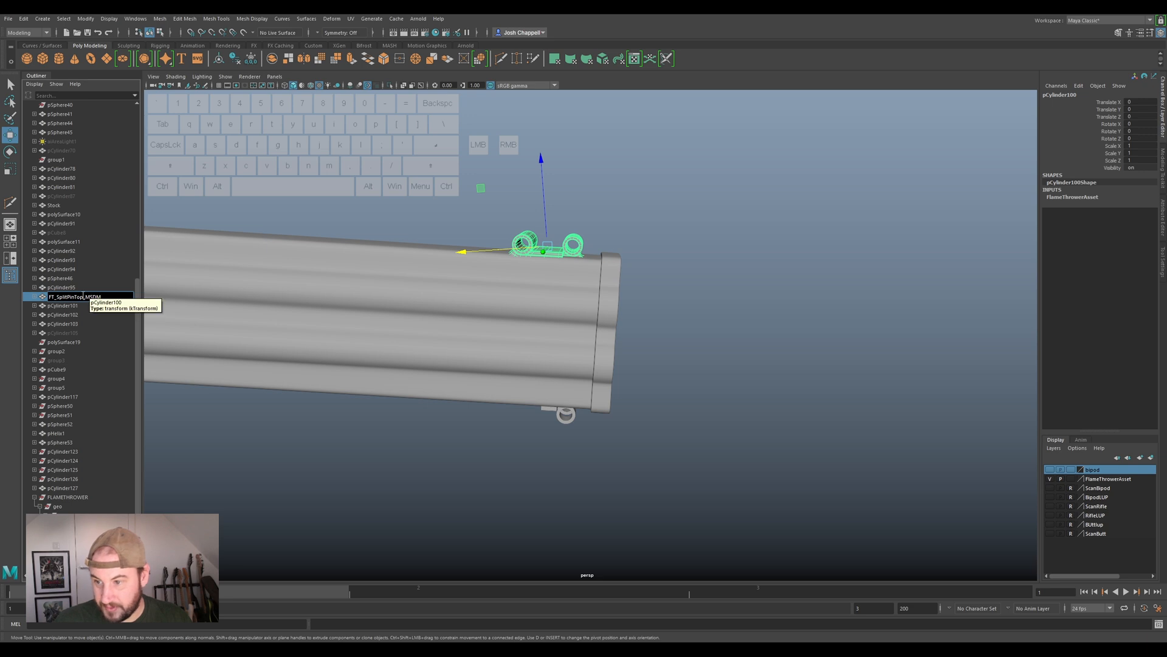
left_click_drag(74, 298, 58, 297)
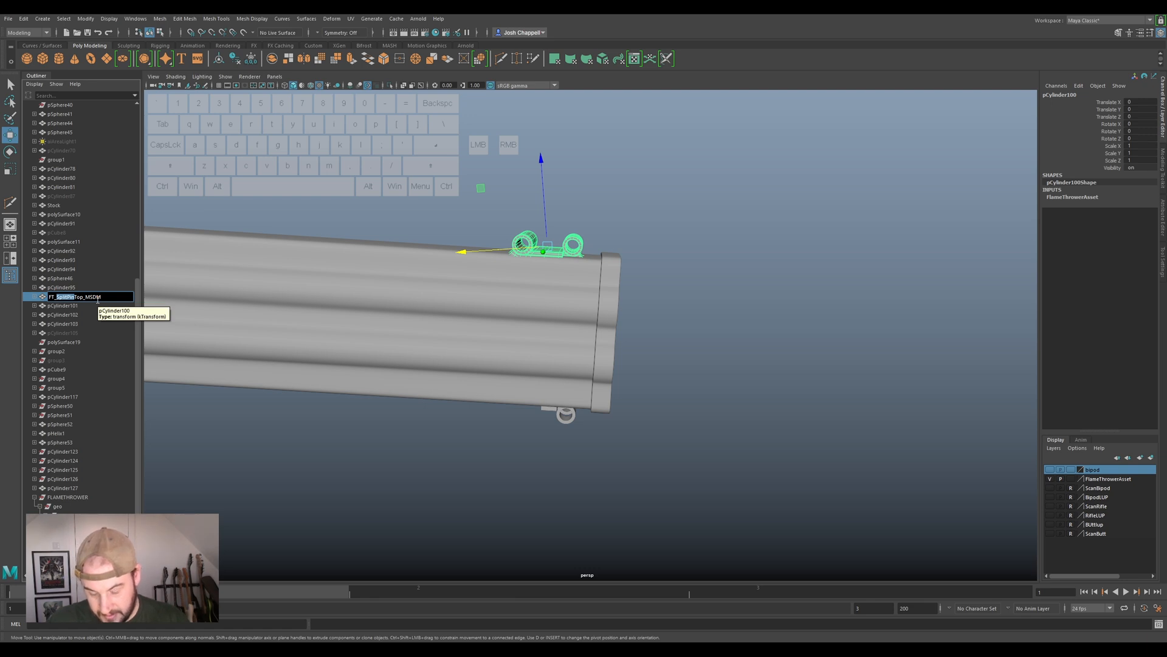
key("BackSpace")
type("ButtLatch")
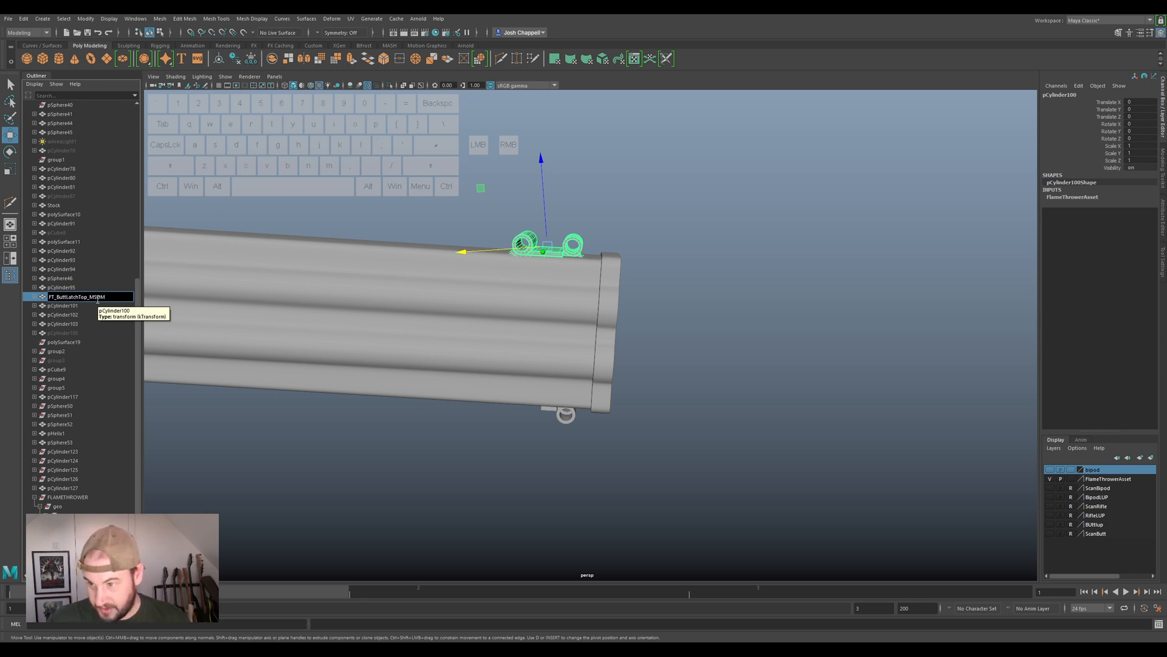
double_click(103, 297)
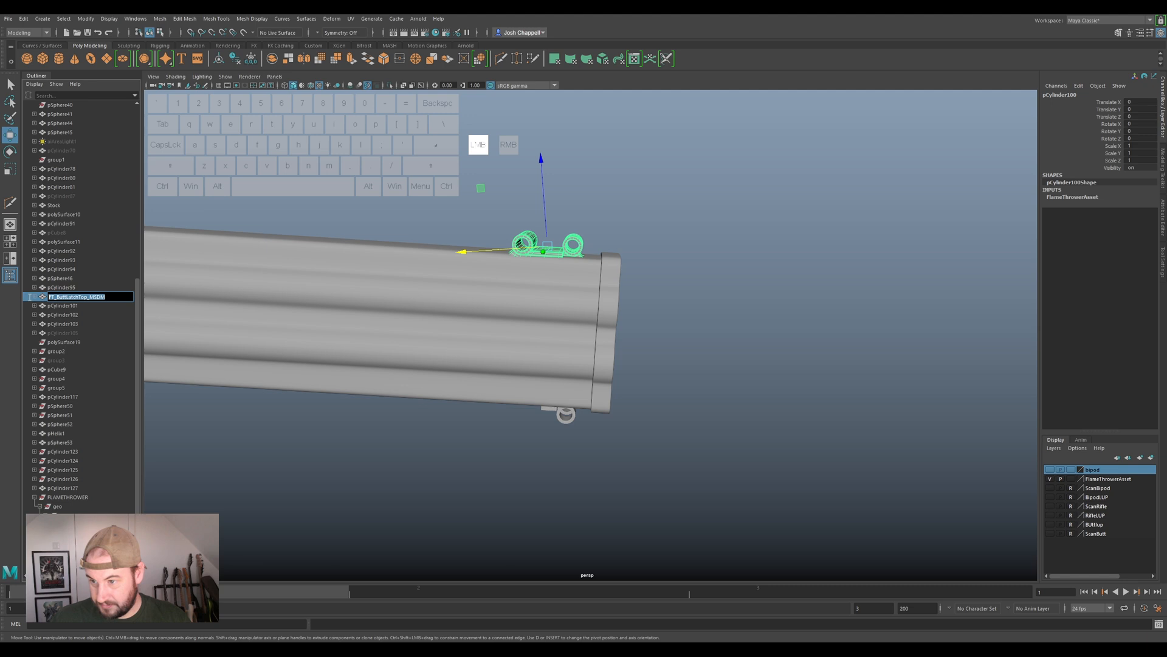
key("ctrl+c")
left_click(67, 296)
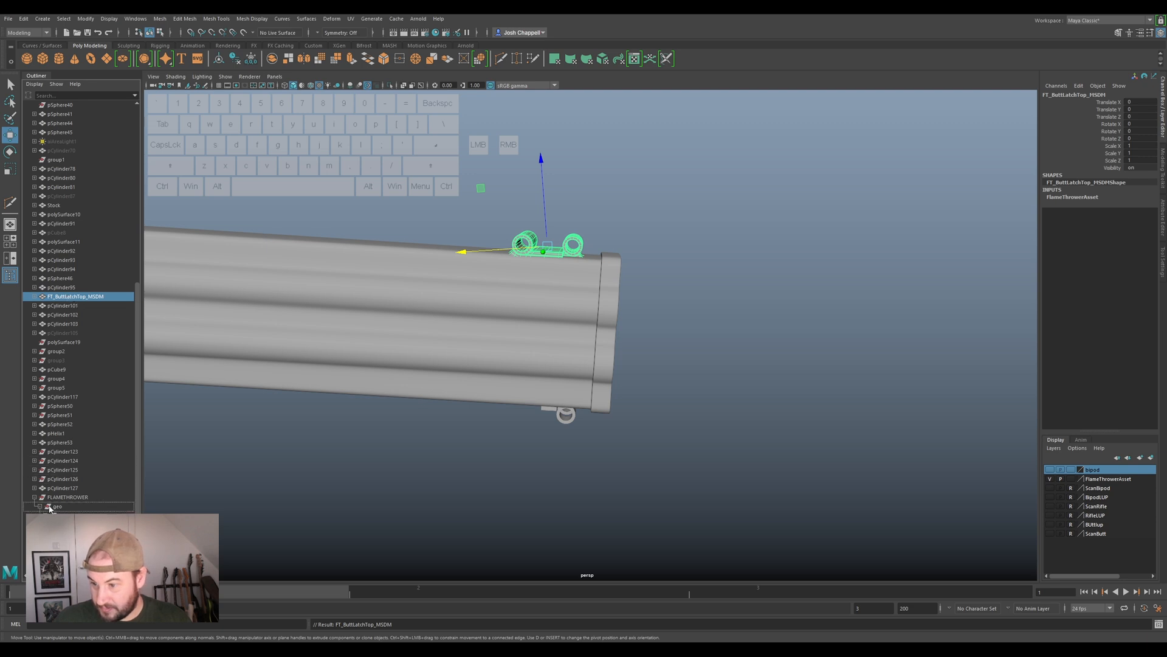
Parent FT_ButtLatchTop_MSDM under the geo group and put it in its own subgroup named body_grp.
middle_click_drag(50, 508, 48, 509)
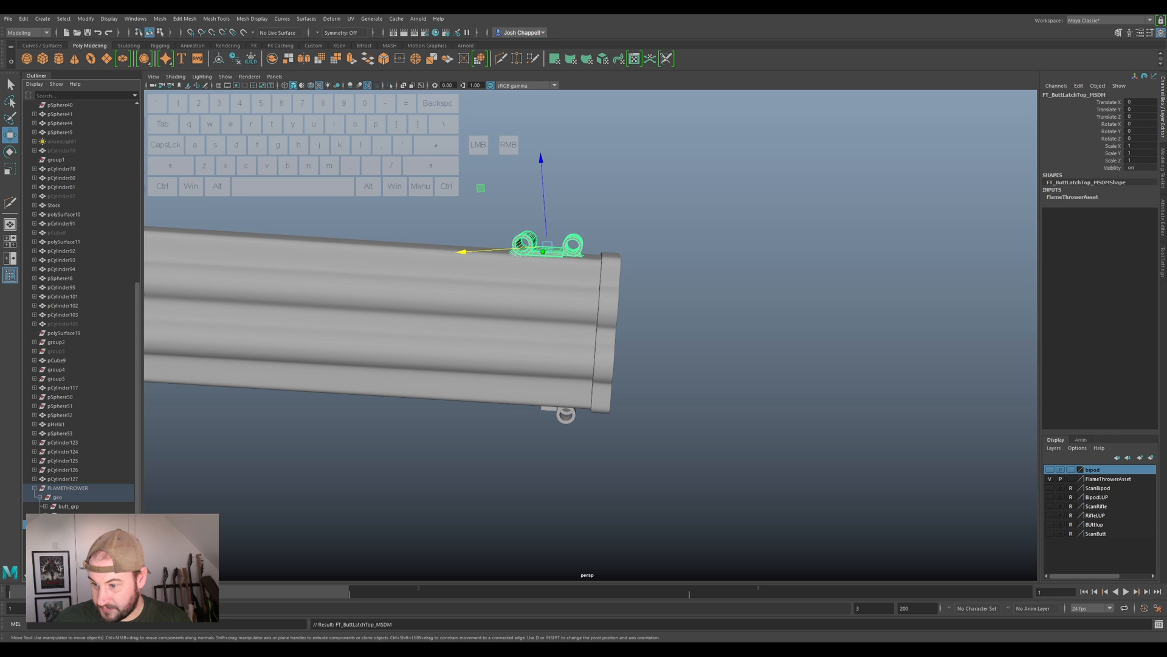
key("ctrl+g")
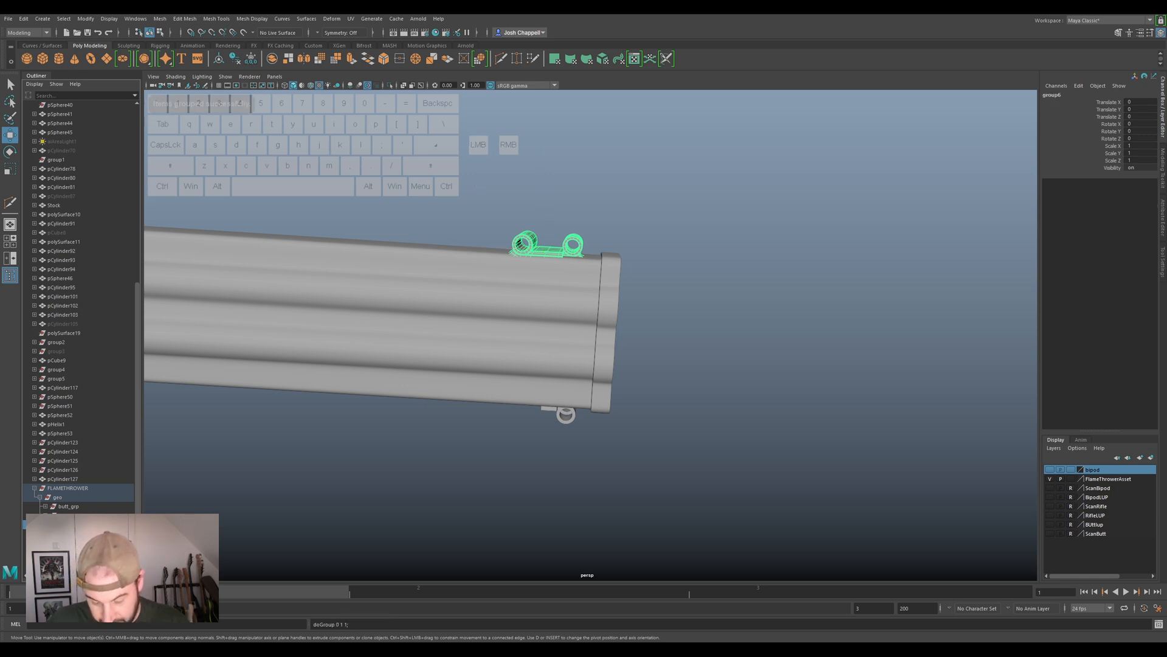
key("b")
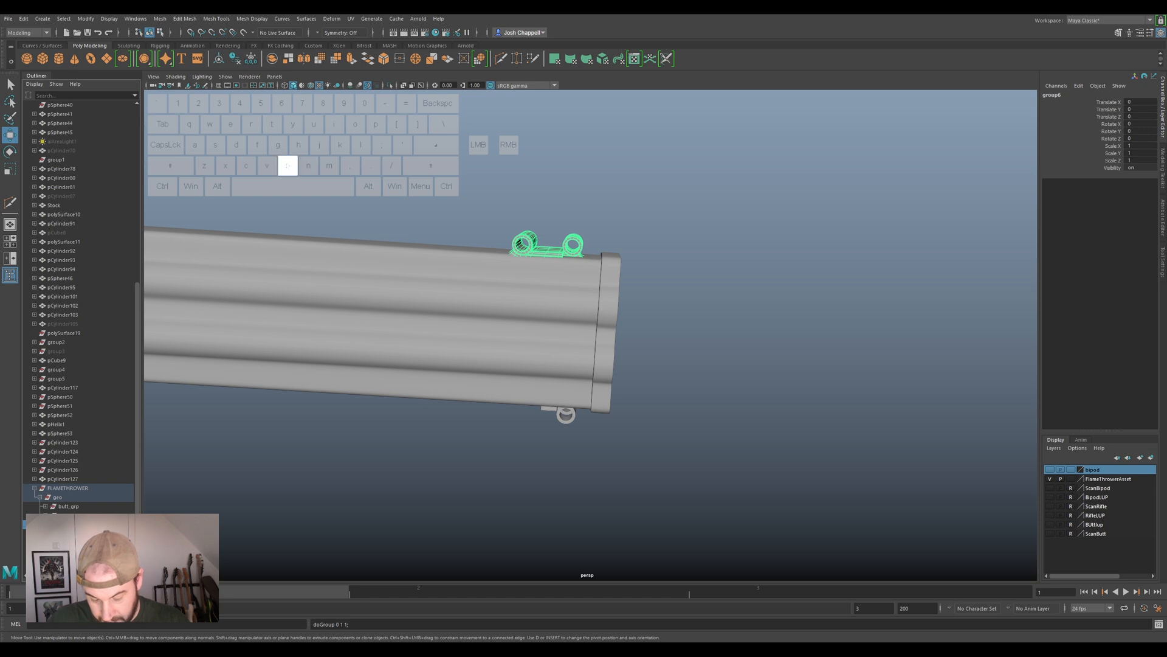
key("y")
key("shift+minus")
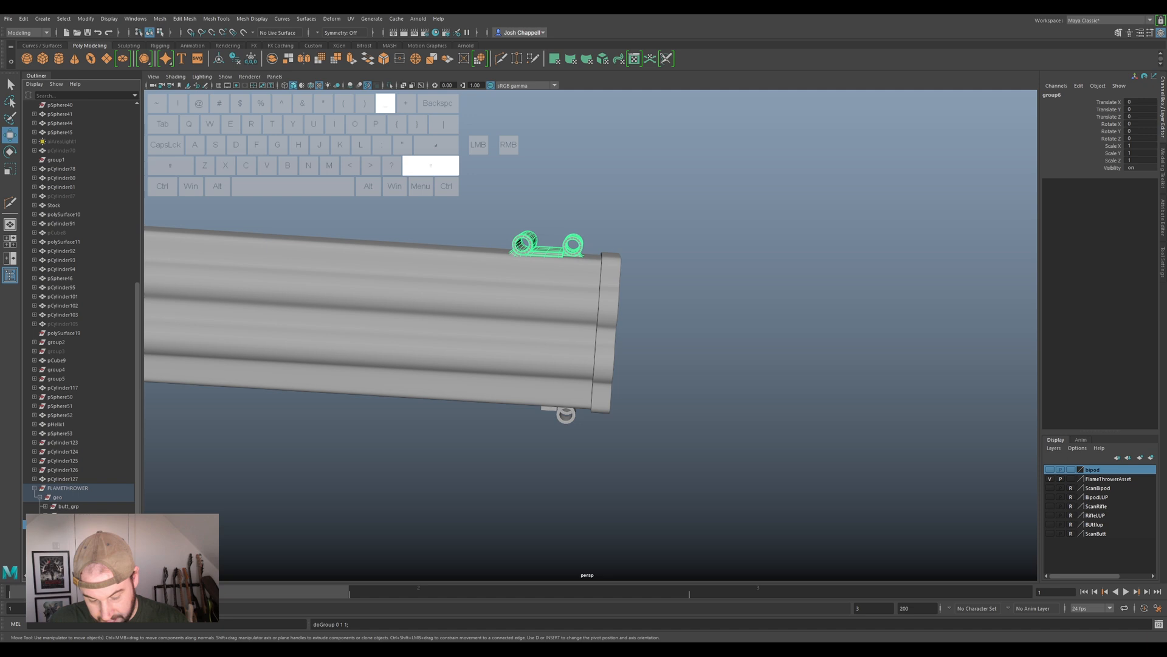
type("p")
key("Return")
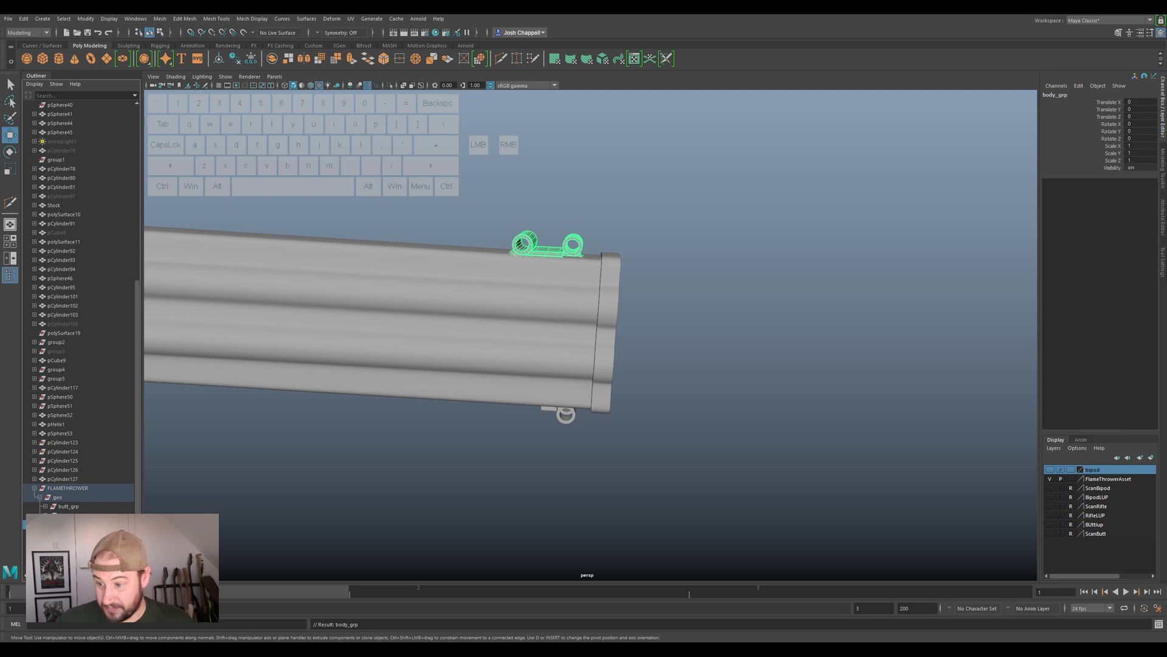
Hide only the FT_ButtLatchTop_MSDM mesh inside body_grp.
left_click(79, 533)
double_click(79, 533)
key("ctrl+c")
left_click(79, 524)
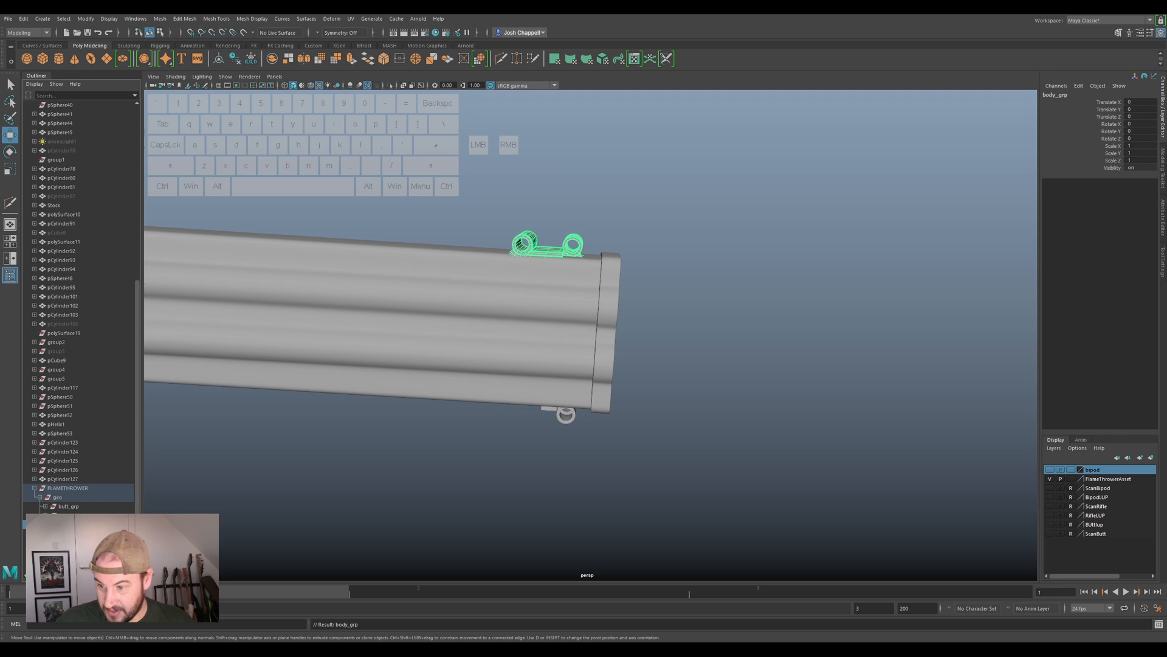
left_click(79, 534)
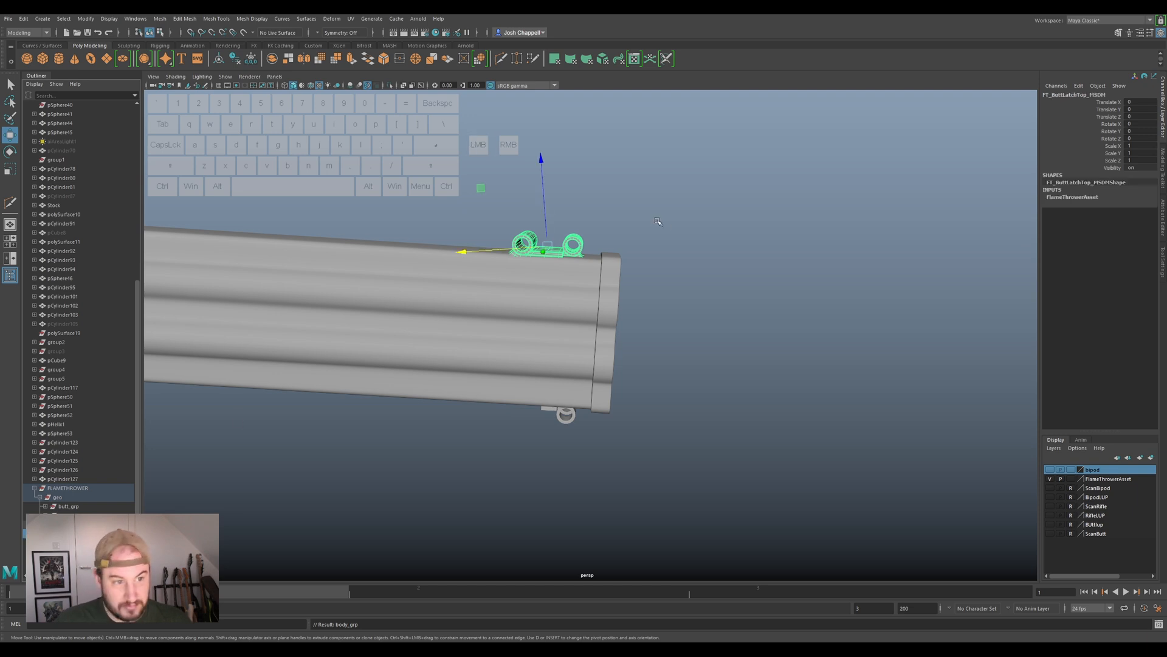
key("ctrl+h")
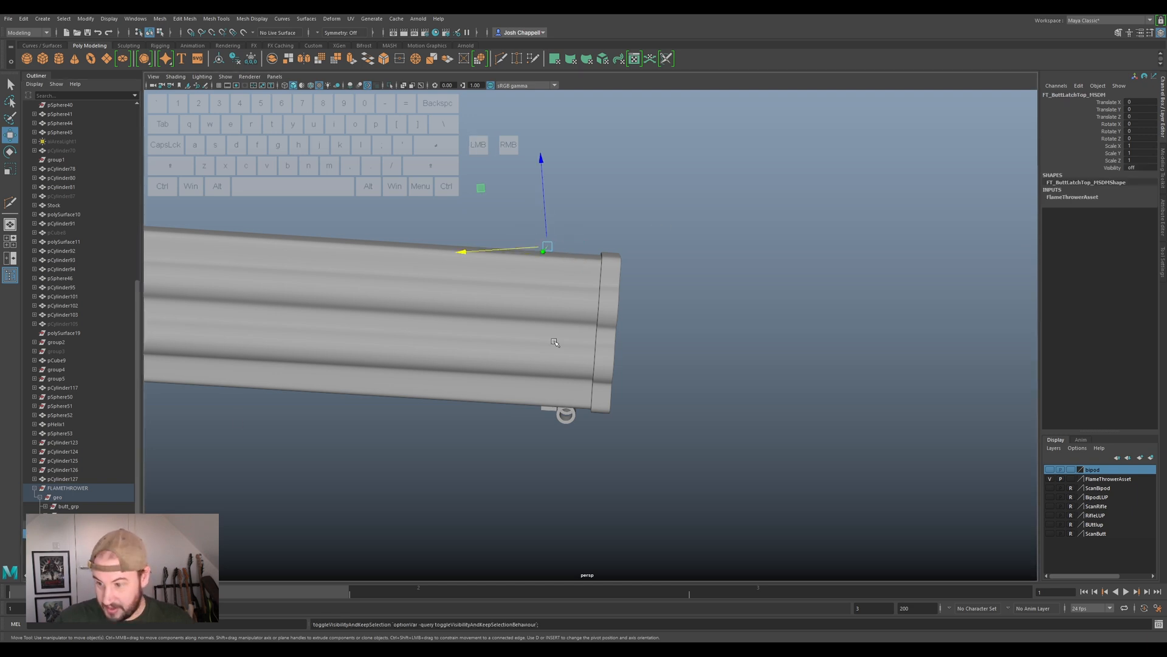
Clean up pCylinder101, the latch below the stock's end: freeze its transformations, delete its history and centre its pivot.
left_click(563, 412)
left_click_drag(839, 404, 824, 368, "alt")
left_click(252, 58)
left_click(234, 59)
left_click(219, 59)
Rename pCylinder101 as FT_ButtLatchBottom_MSDM, reusing the copied name.
double_click(72, 297)
key("ctrl+v")
left_click(85, 296)
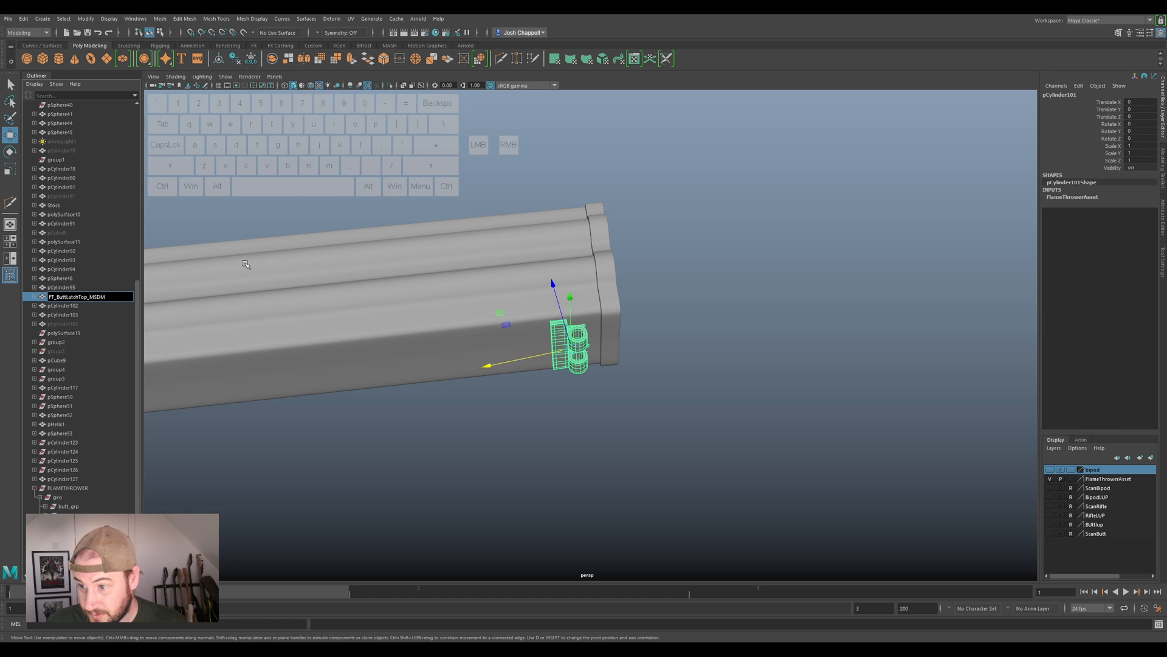
type("Bottom")
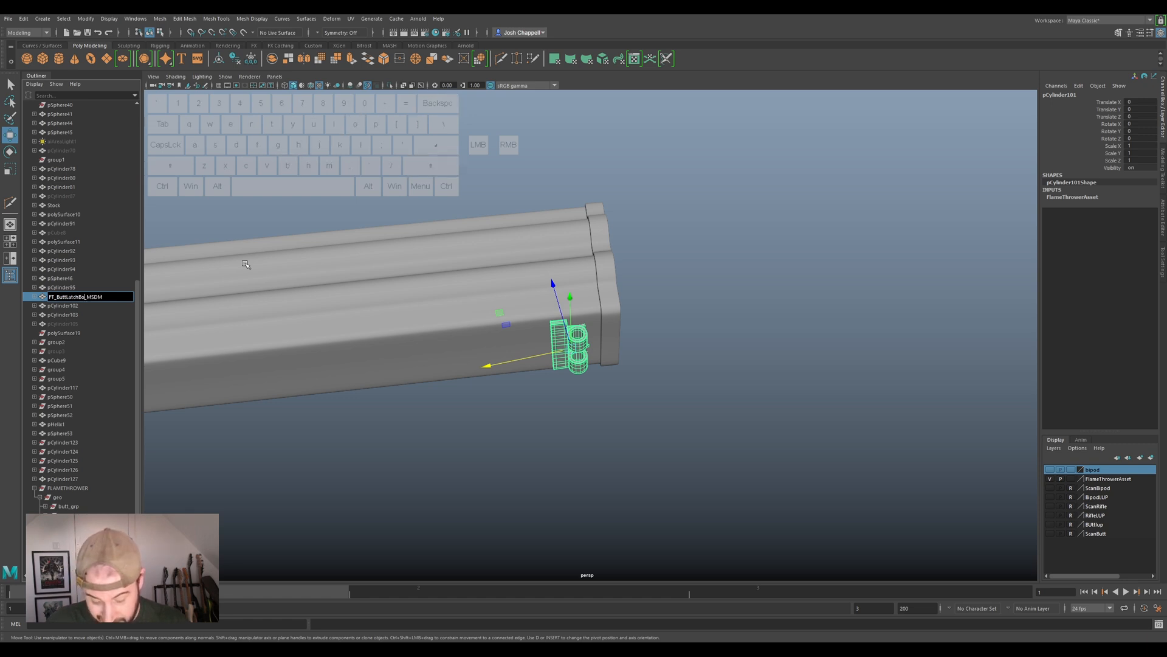
key("Return")
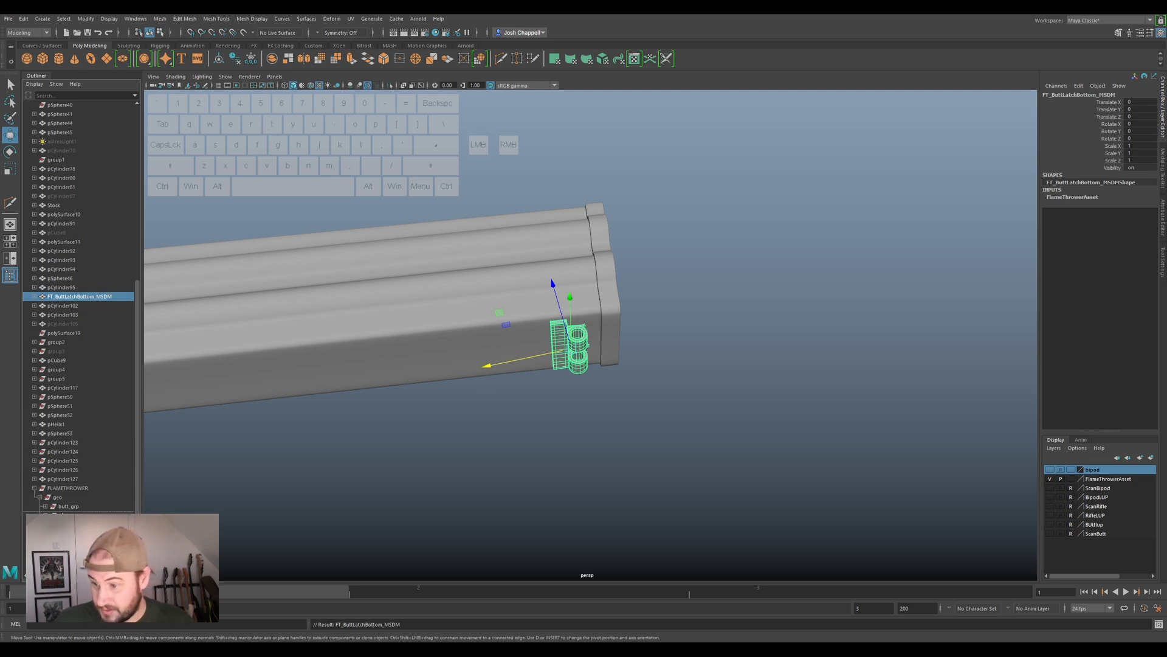
Parent FT_ButtLatchBottom_MSDM under body_grp and hide the mesh.
middle_click_drag(79, 296, 79, 524)
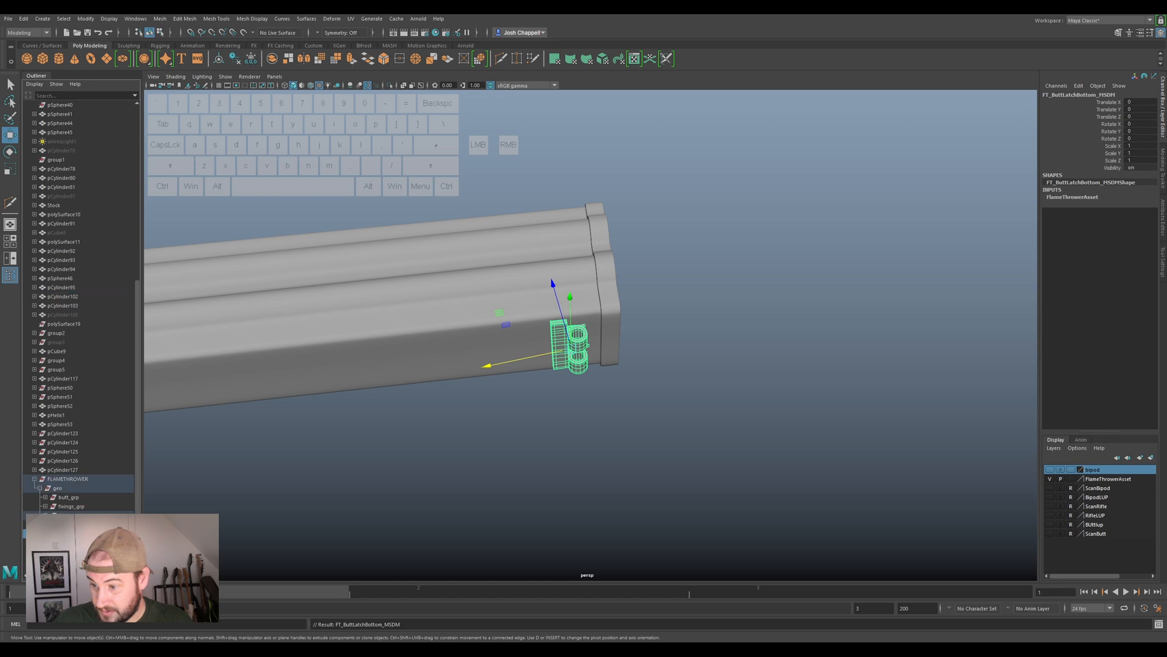
key("h")
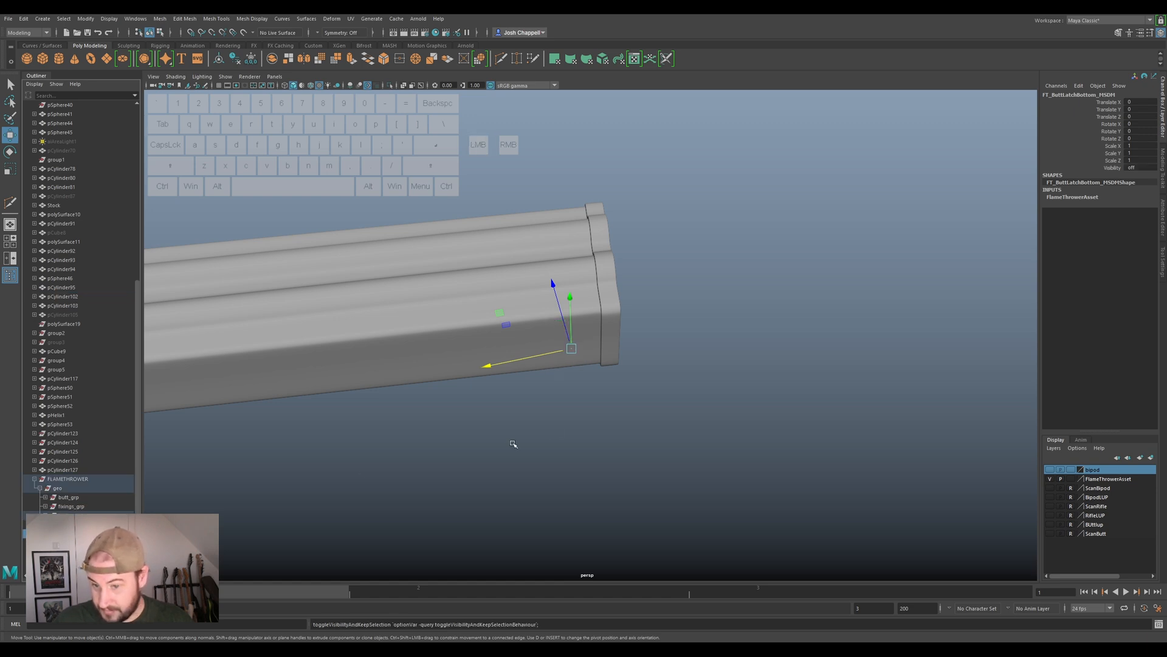
Compare the Stock mesh with smooth preview off and on, and isolate it in the view.
scroll(512, 444, "down", 3)
left_click_drag(557, 425, 489, 315, "alt")
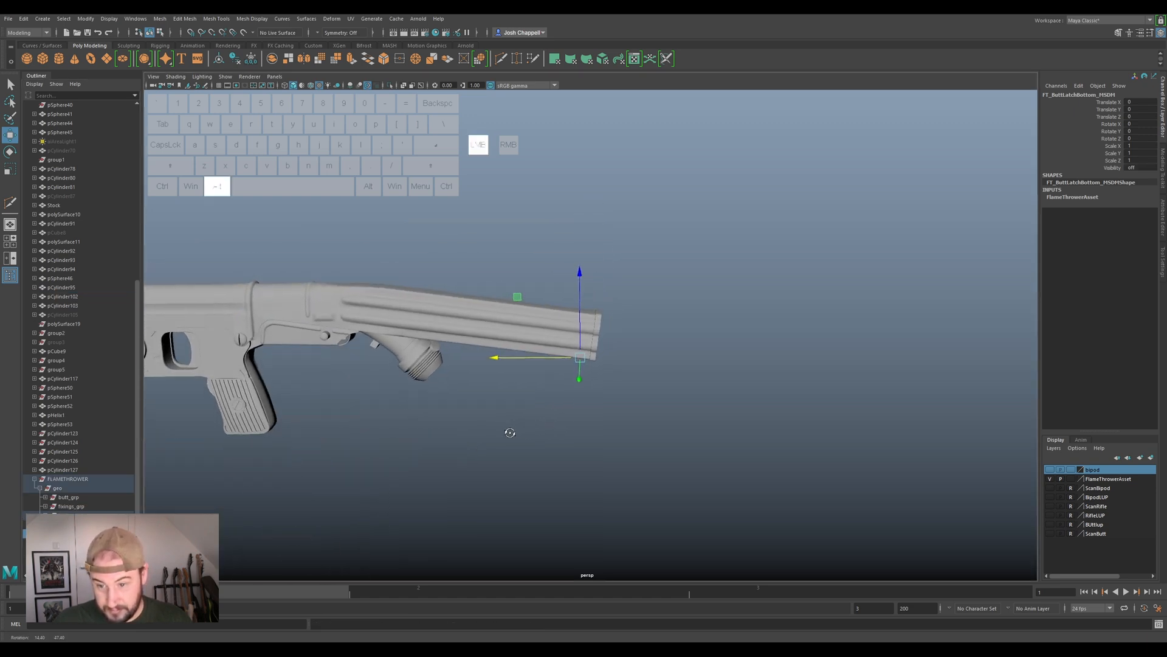
left_click(489, 315)
scroll(493, 346, "up", 3)
left_click_drag(738, 282, 526, 377, "alt")
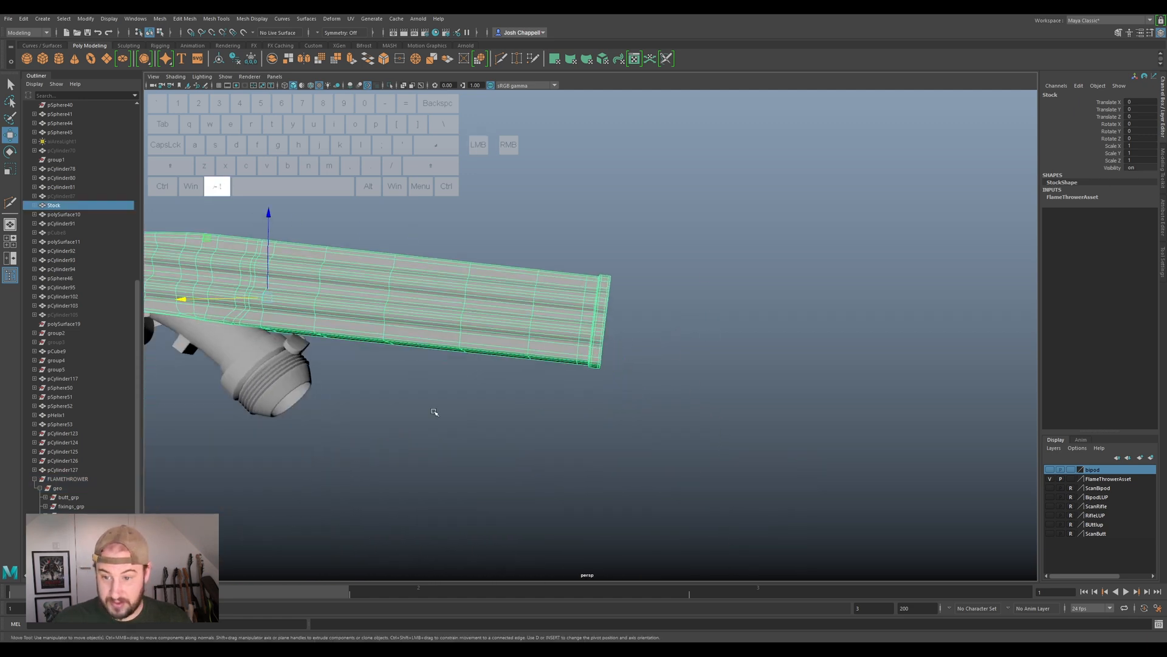
key("1")
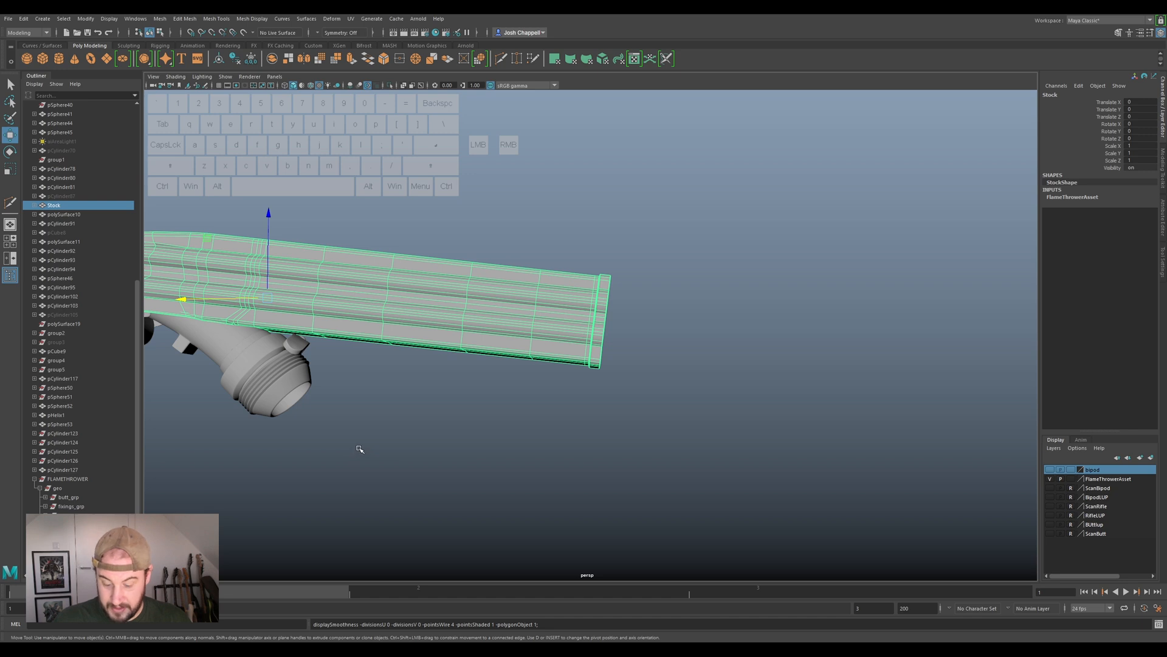
key("3")
left_click_drag(536, 437, 683, 410, "alt")
key("ctrl+1")
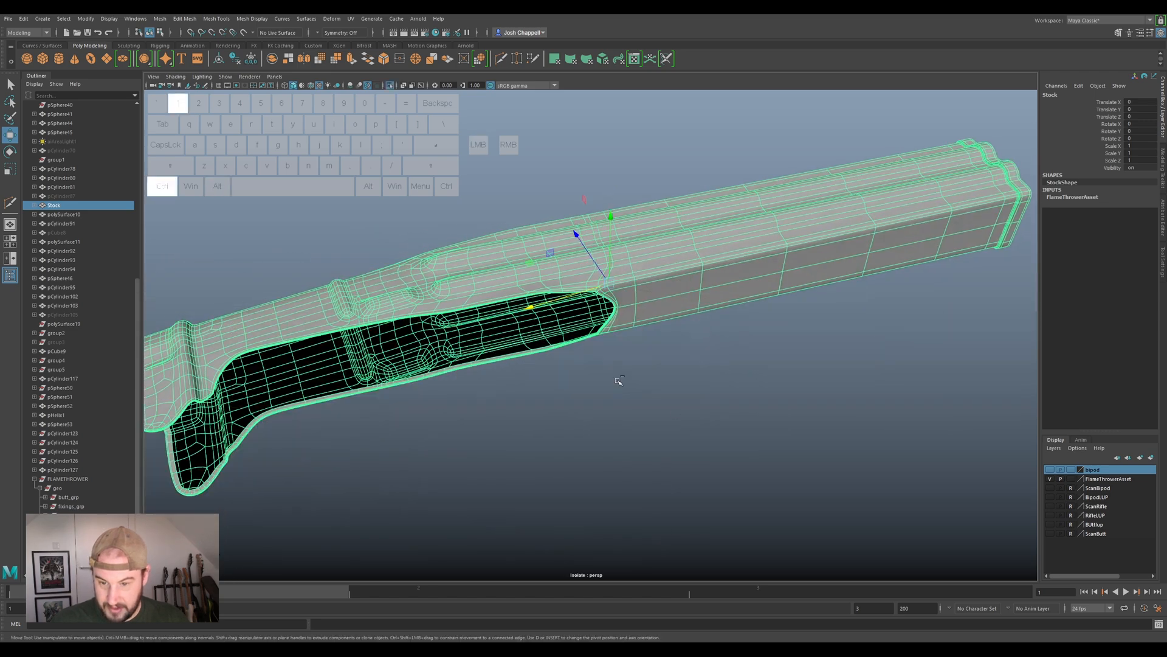
Examine the tip of the stock's underside cutout and its interior with smooth preview off and on.
left_click_drag(535, 392, 517, 411, "alt")
key("1")
scroll(626, 304, "up", 3)
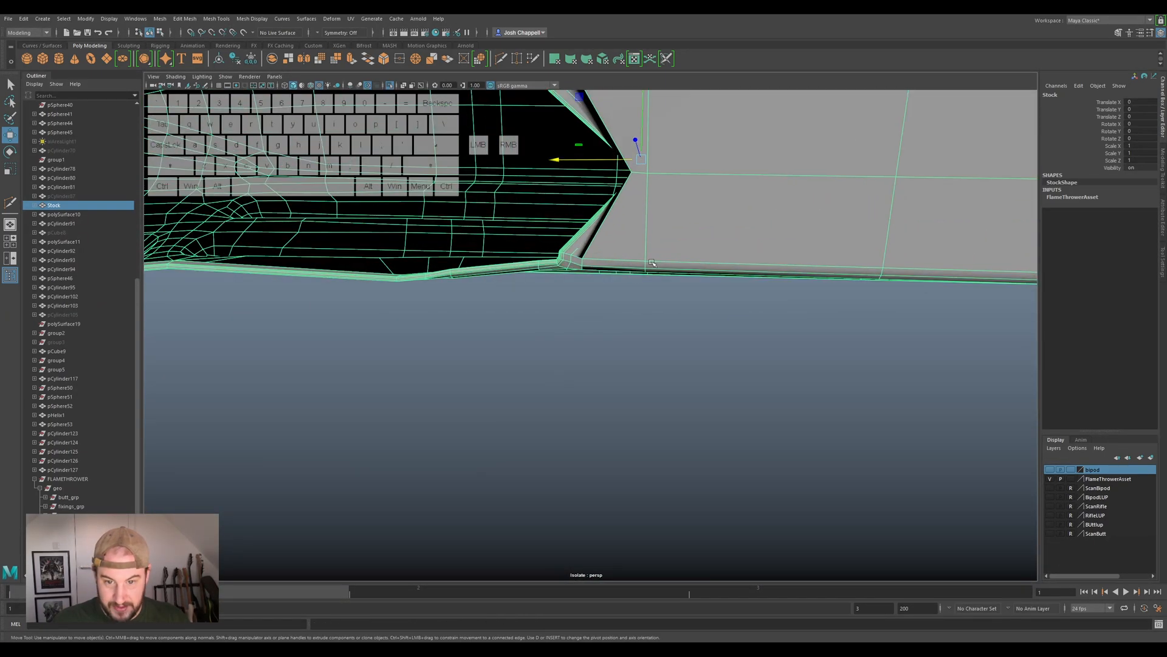
middle_click_drag(681, 215, 558, 414, "alt")
key("3")
left_click_drag(559, 413, 693, 341, "alt")
key("1")
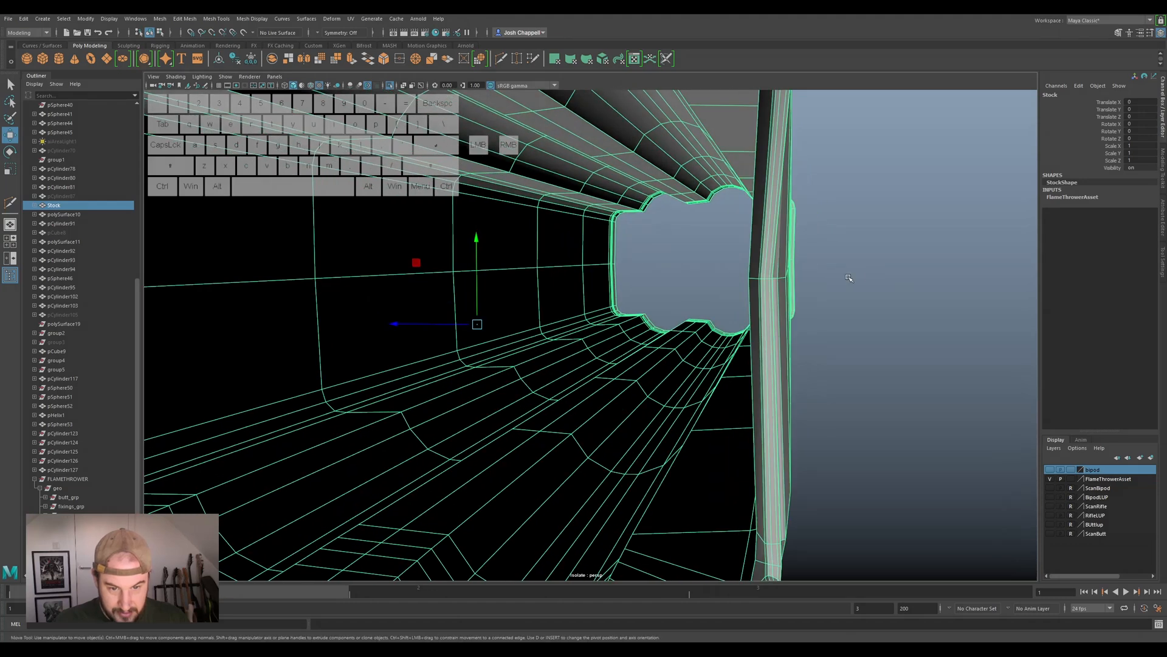
Switch the Stock mesh to vertex editing and select the vertex just beyond the tip of the underside cutout.
left_click_drag(849, 271, 815, 281, "alt")
right_click(723, 294)
right_click_drag(724, 294, 679, 295)
left_click(632, 357)
left_click_drag(613, 371, 619, 369)
left_click_drag(621, 371, 650, 394, "alt")
left_click_drag(555, 433, 626, 347, "alt")
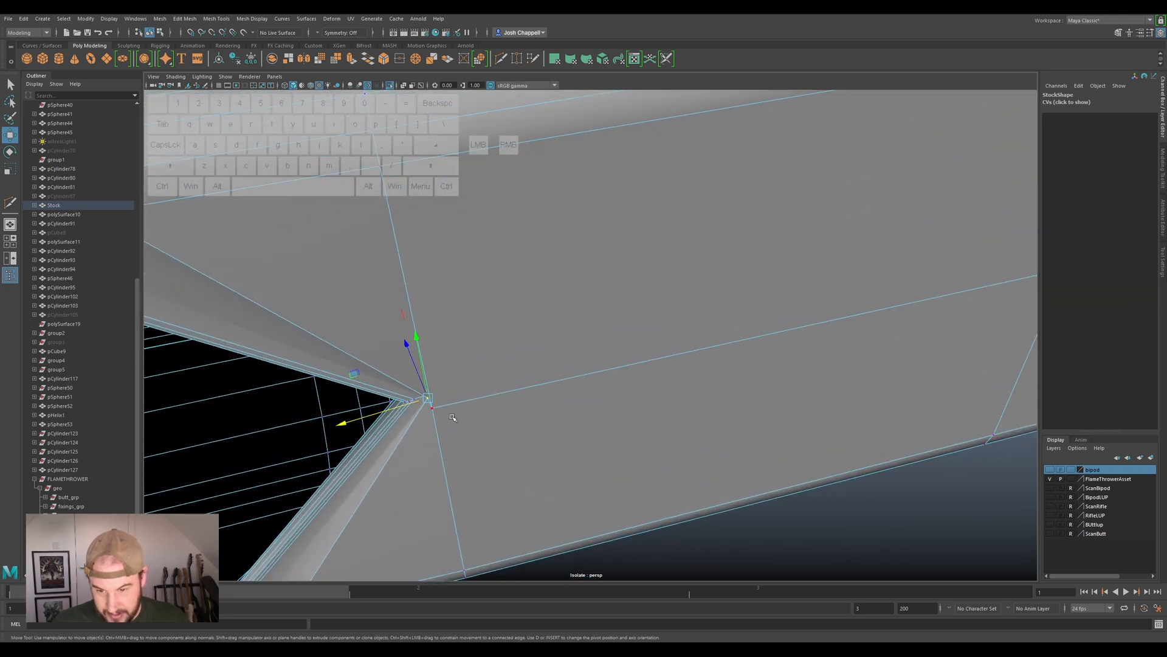
left_click_drag(437, 411, 1031, 286, "alt")
left_click(651, 411)
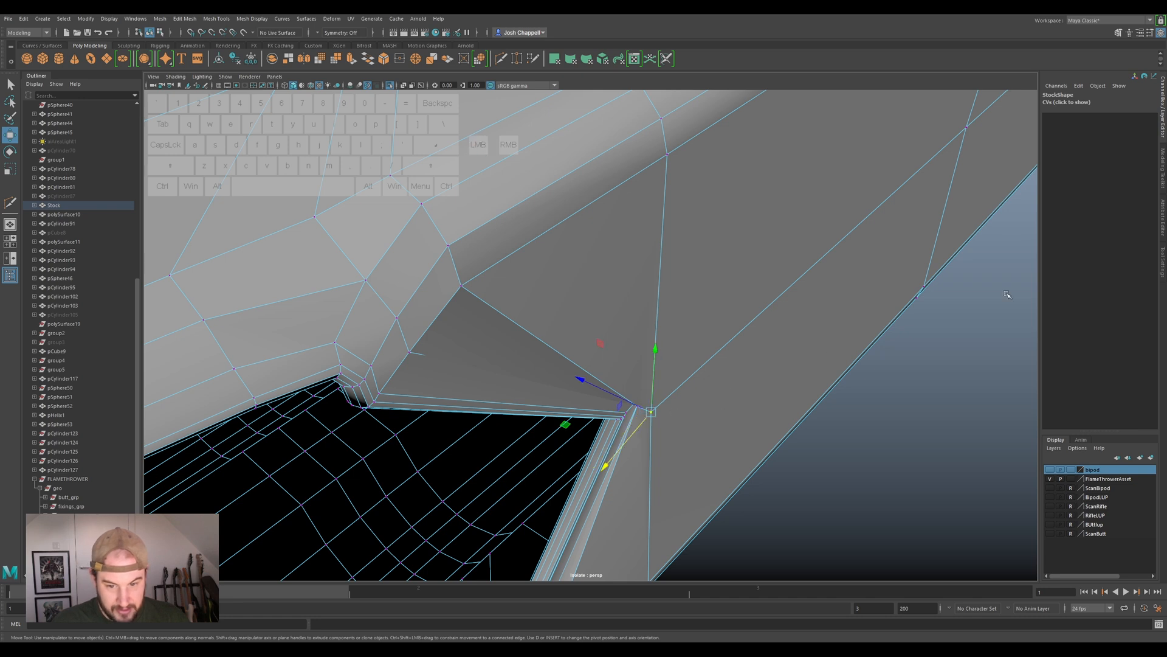
Set the Move tool's axis orientation to Component and slide the selected vertex along its edge, away from the cutout's tip.
left_click(1161, 261)
left_click(1033, 104)
left_click(1047, 128)
left_click_drag(618, 391, 664, 358)
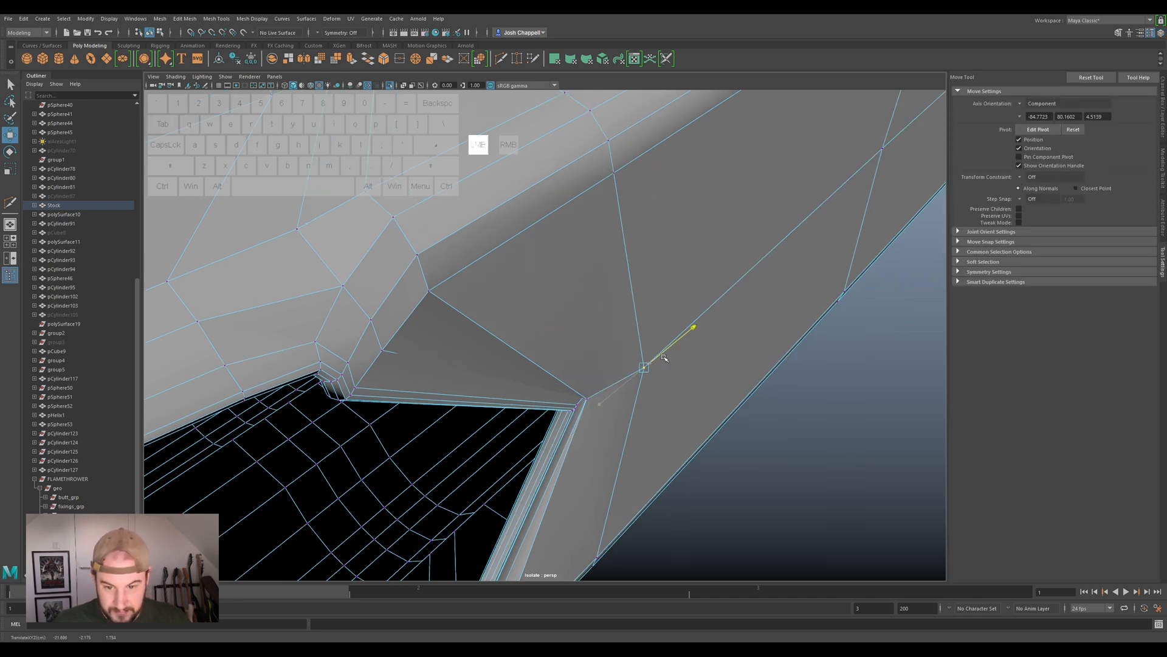
Slide the vertex at the underside cutout's tip along its component axis and snap it level with the neighbouring vertex.
left_click(593, 391)
left_click_drag(578, 413, 701, 323)
left_click_drag(743, 276, 752, 300)
left_click_drag(761, 357, 534, 286, "alt")
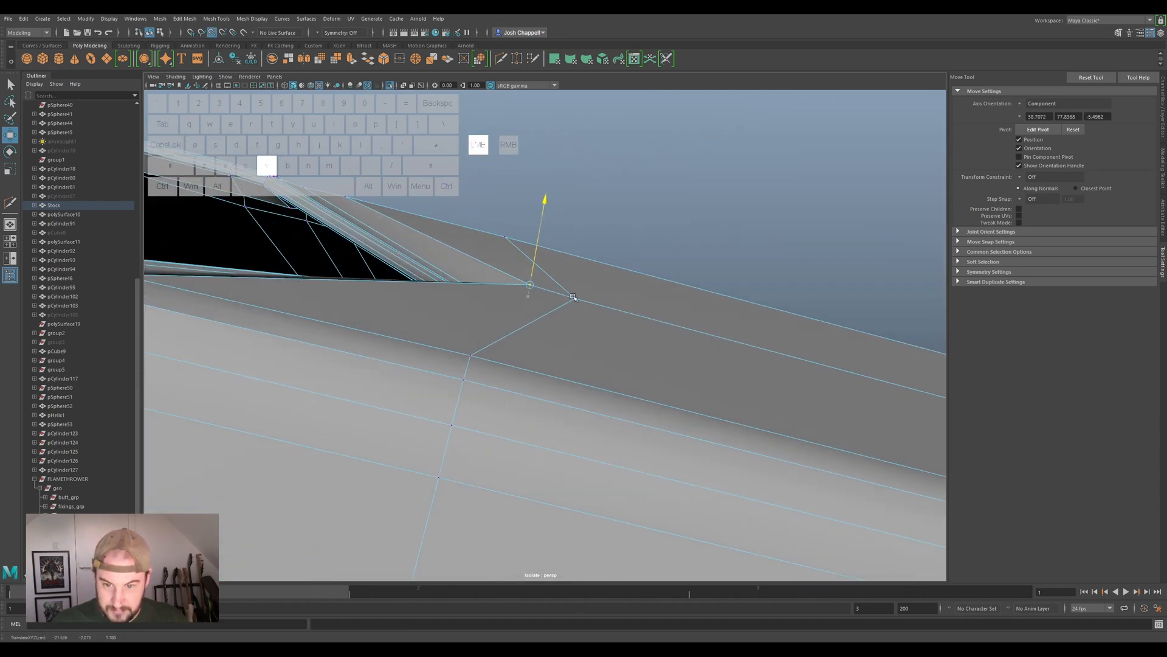
Select the border vertices at the cutout's tip, set the Move tool's axis orientation to World and shift them along the X axis.
left_click_drag(578, 302, 760, 364, "alt")
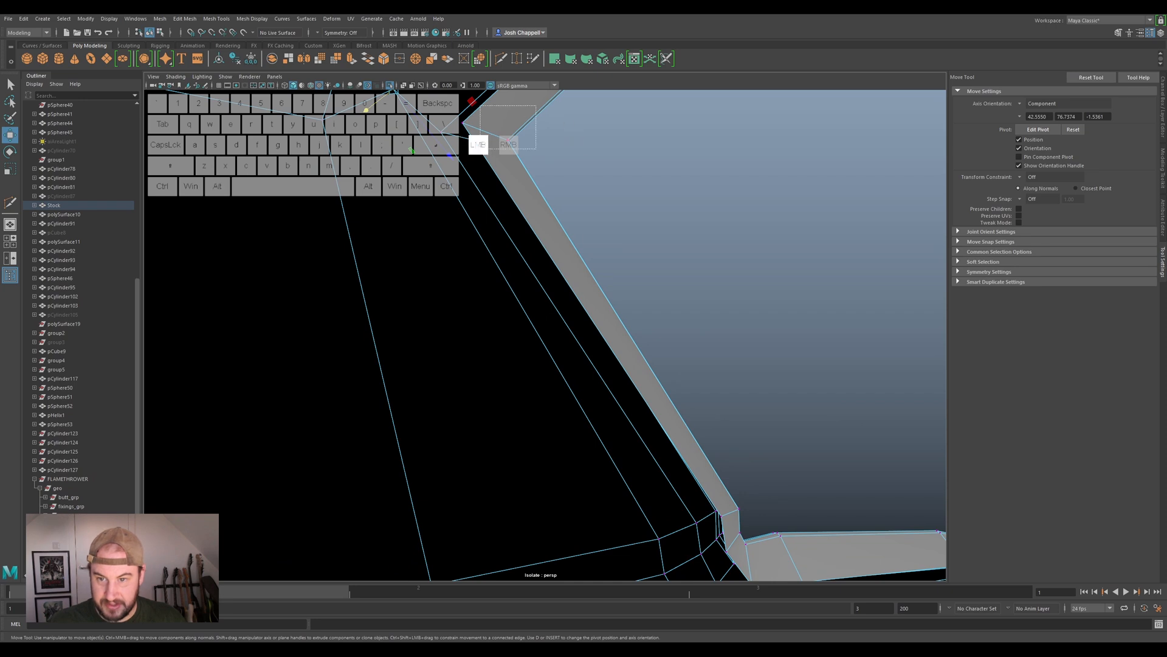
left_click_drag(735, 217, 511, 220, "alt")
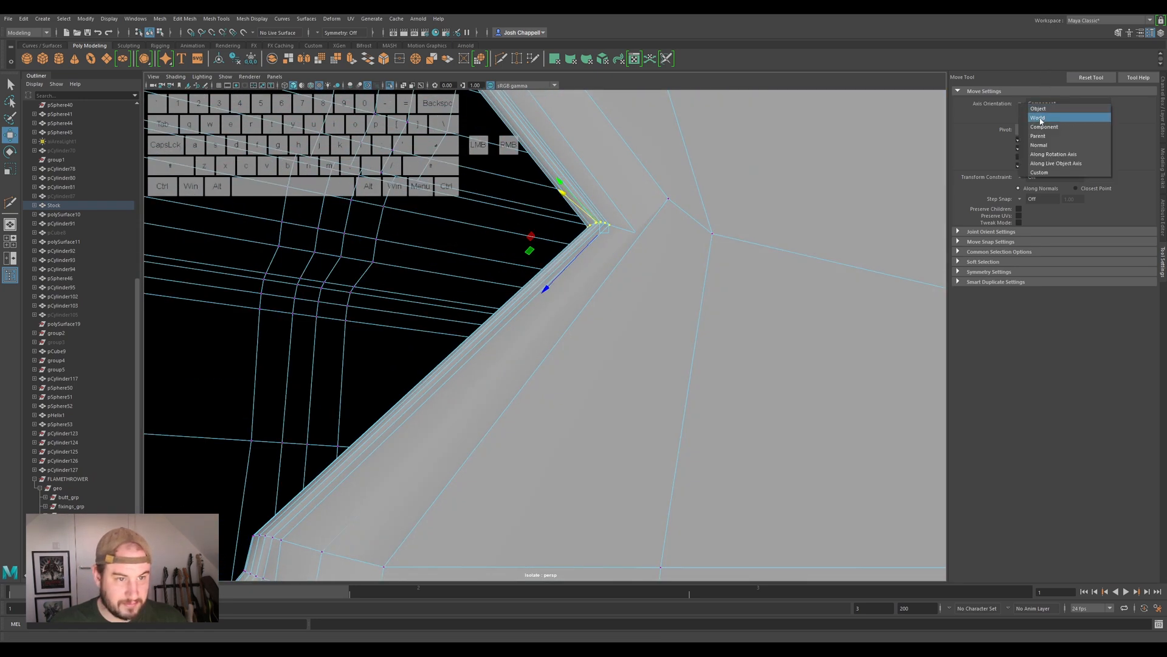
left_click_drag(667, 219, 652, 195, "alt")
left_click_drag(623, 316, 616, 274)
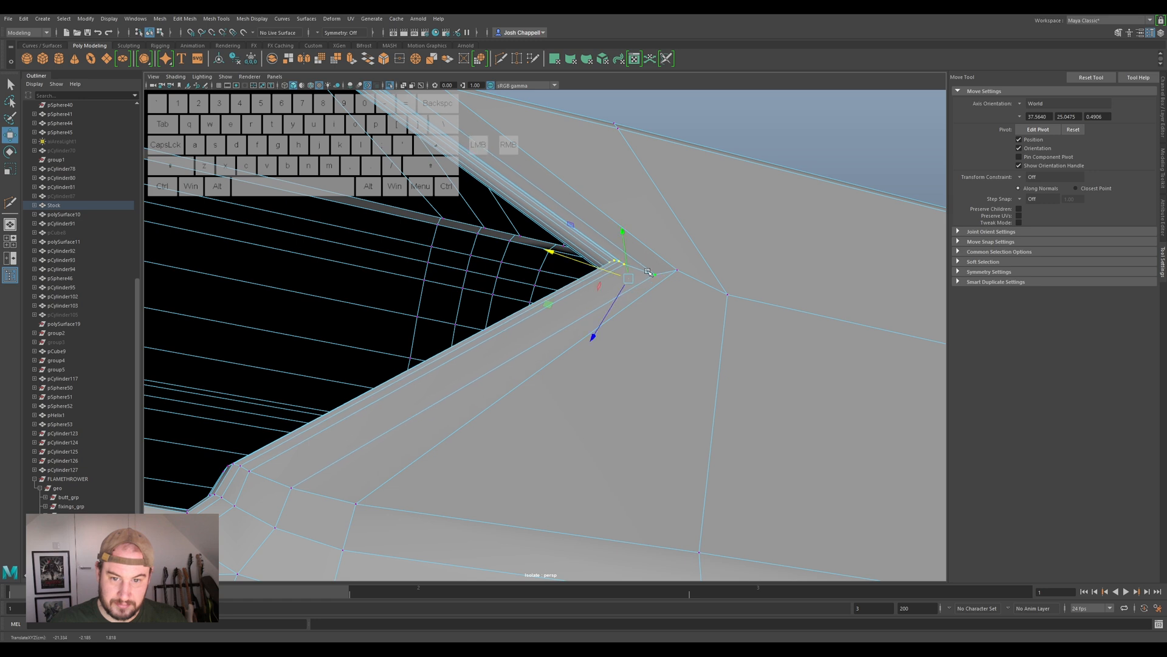
left_click_drag(651, 294, 617, 268, "alt")
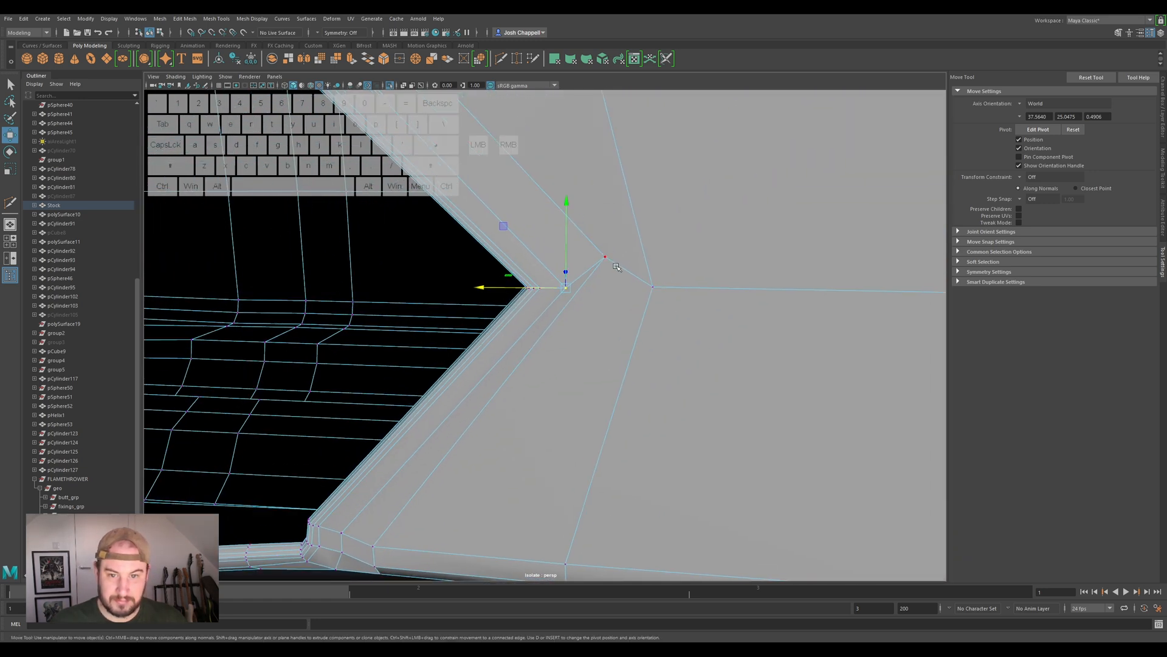
Nudge the vertex beside the cutout's tip along the world Z axis to even out the surrounding surface.
left_click_drag(617, 271, 648, 203, "alt")
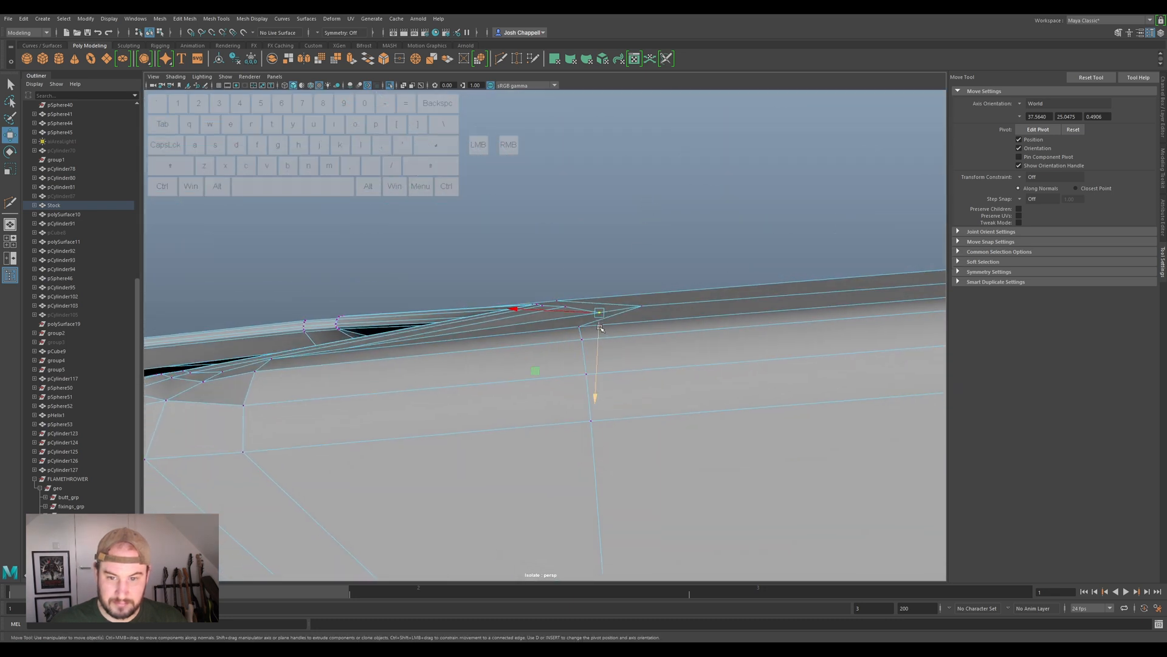
left_click_drag(579, 303, 563, 257, "alt")
middle_click_drag(563, 257, 549, 284, "alt")
left_click_drag(523, 259, 660, 184)
left_click_drag(561, 237, 501, 184, "alt")
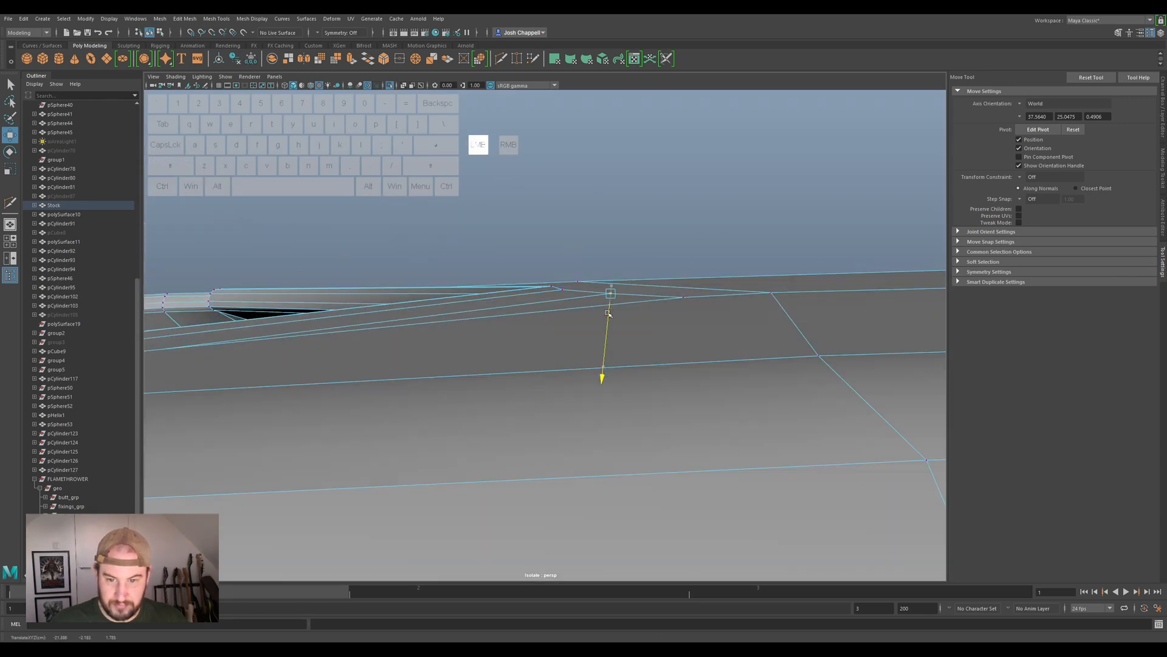
left_click_drag(608, 311, 675, 372, "alt")
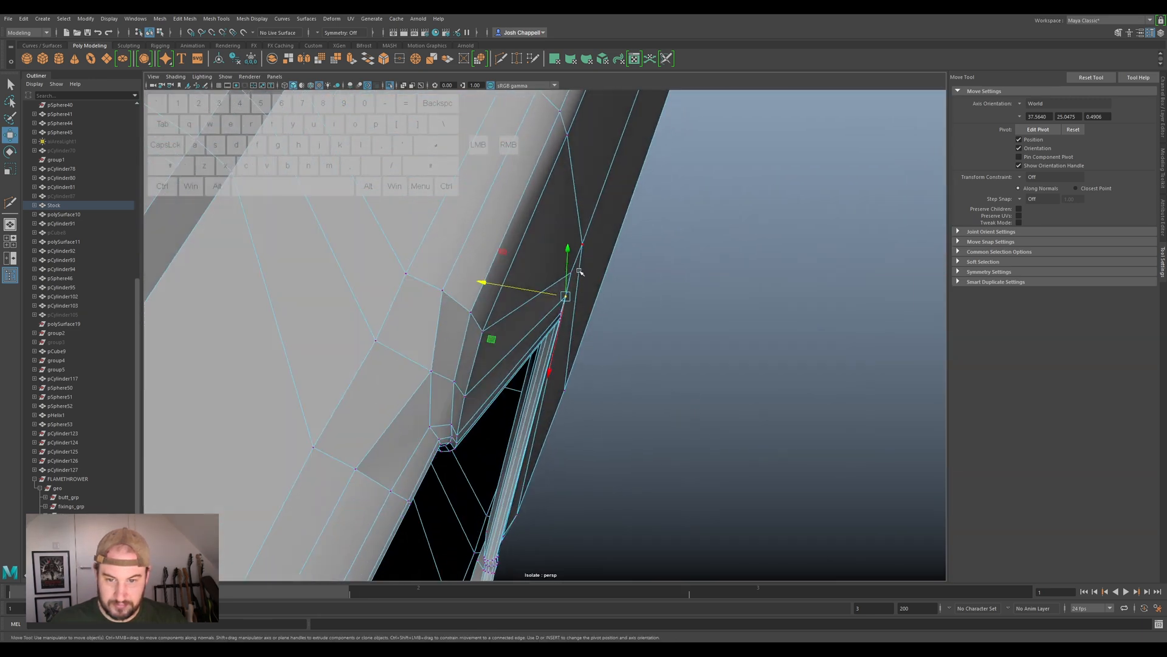
mouse_move(560, 267)
left_mouse_down("alt")
mouse_move(712, 326)
mouse_move(703, 336)
mouse_move(740, 303)
mouse_move(723, 328)
mouse_move(737, 330)
mouse_move(719, 290)
mouse_move(651, 318)
mouse_move(639, 341)
mouse_move(645, 329)
mouse_move(676, 330)
mouse_move(741, 255)
mouse_move(592, 368)
mouse_move(626, 364)
mouse_move(645, 340)
mouse_move(551, 312)
mouse_move(587, 298)
mouse_move(482, 347)
mouse_move(469, 334)
mouse_move(506, 320)
mouse_move(487, 368)
mouse_move(482, 312)
mouse_move(506, 299)
left_mouse_up("alt")
Show the whole rifle again and examine how the stock's underside opening fits around the body and barrel parts.
key("ctrl+1")
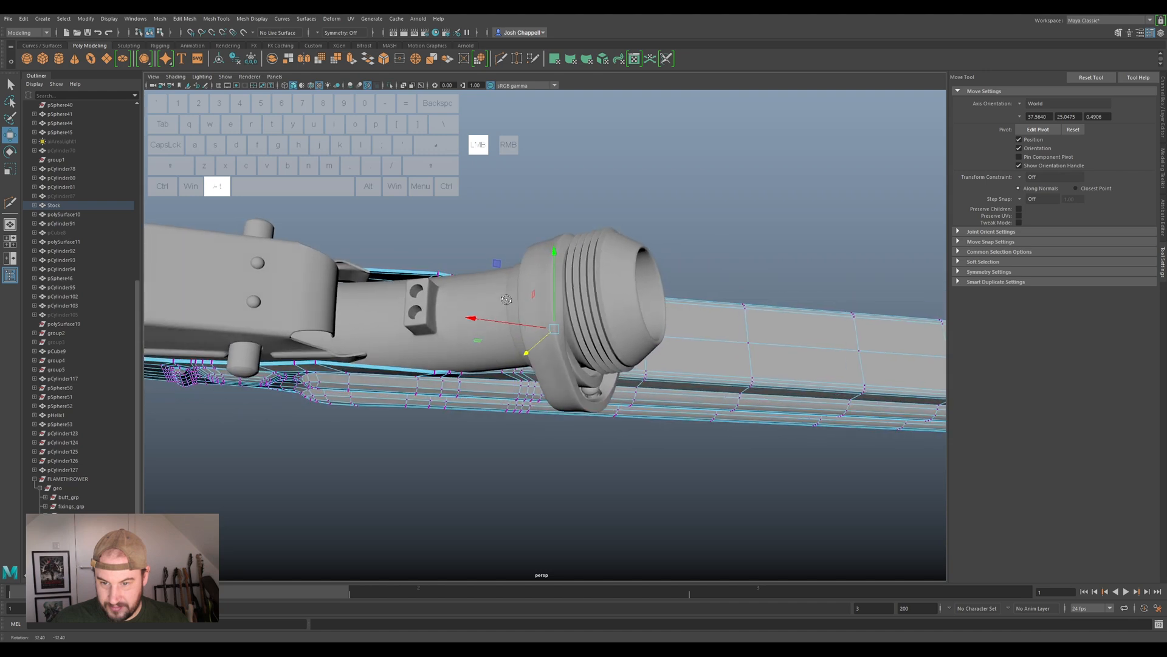
mouse_move(440, 351)
left_mouse_down("alt")
mouse_move(433, 334)
mouse_move(448, 361)
left_mouse_up("alt")
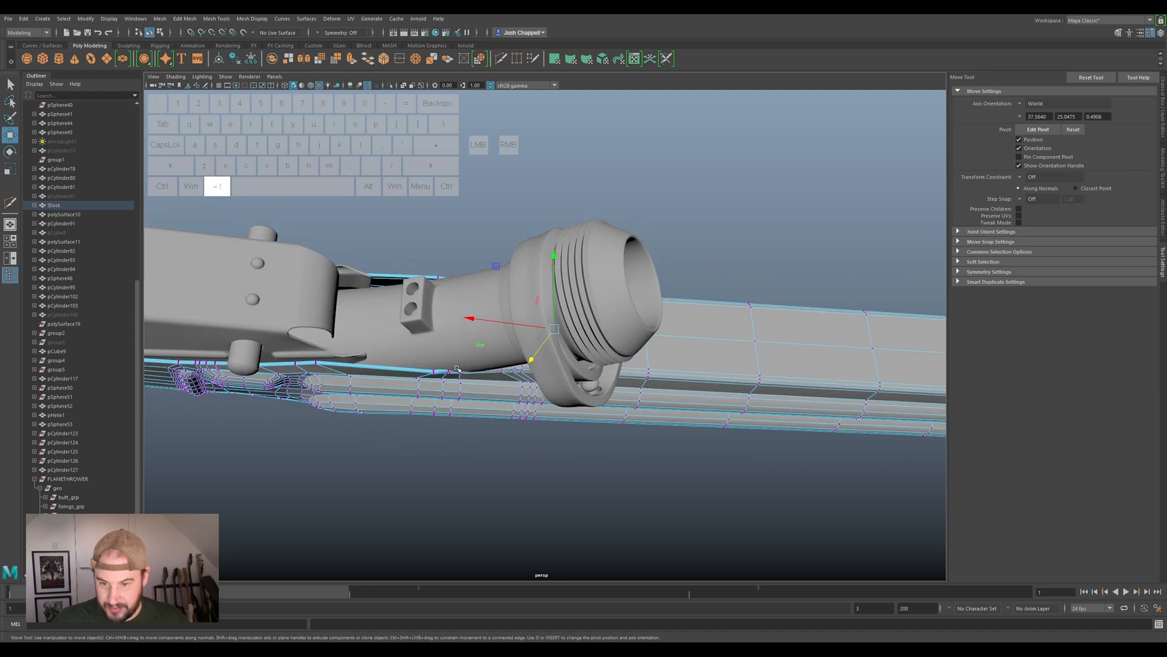
middle_click_drag(448, 361, 518, 338, "alt")
scroll(518, 338, "up", 5)
left_click_drag(518, 338, 493, 355, "alt")
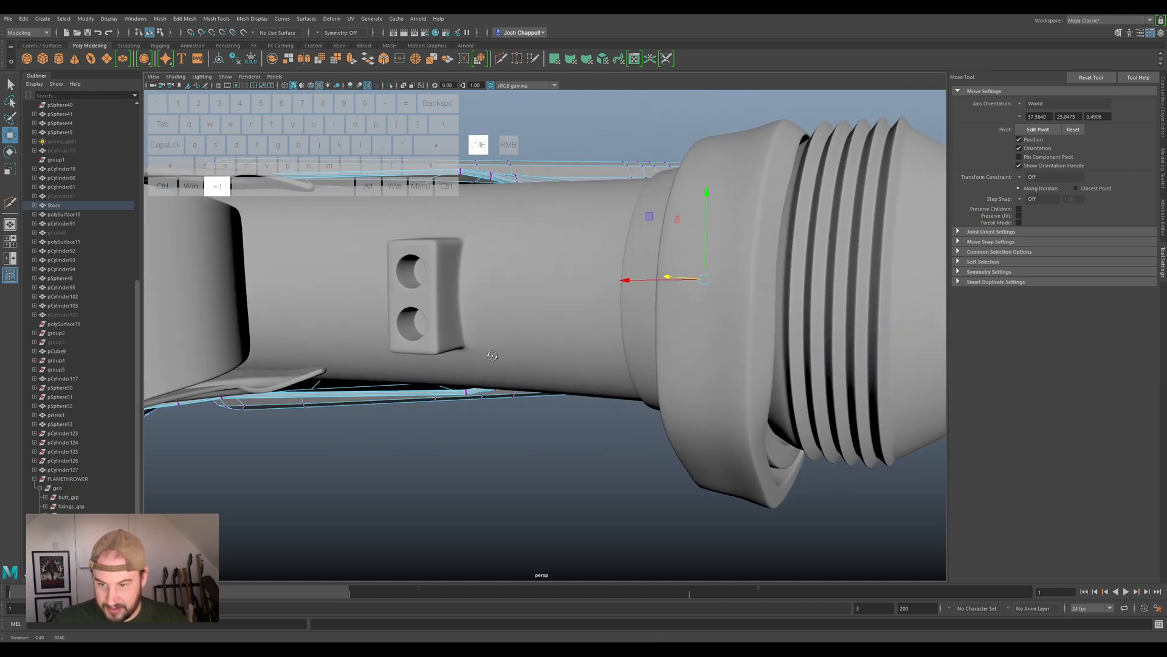
key("ctrl+1")
key("ctrl+1")
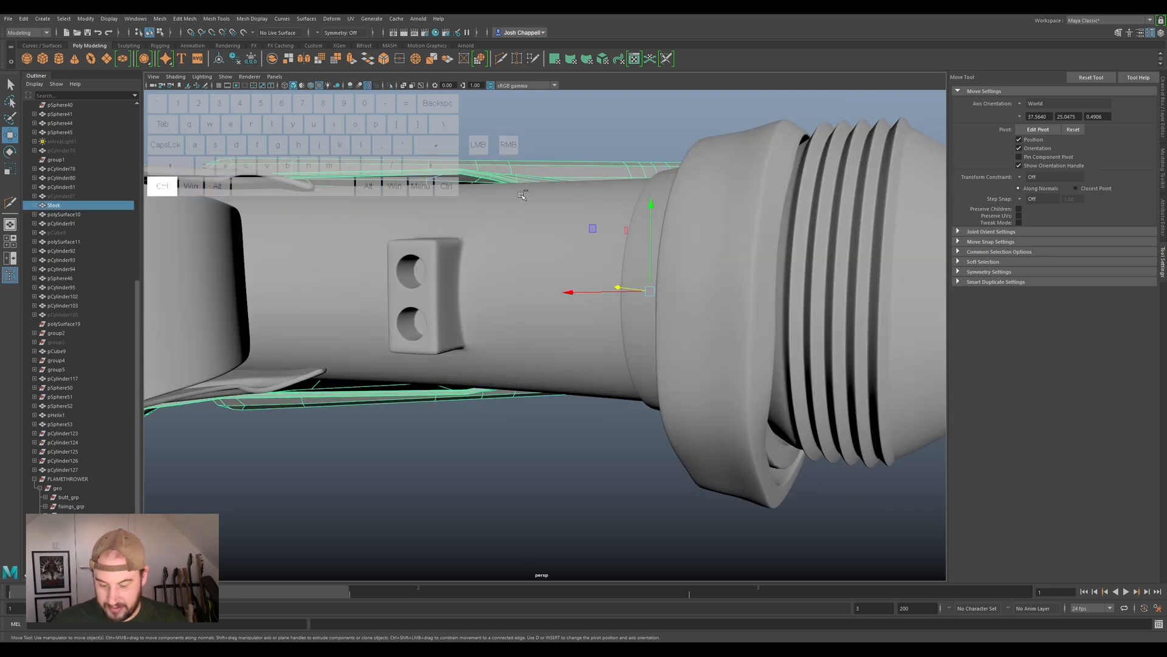
key("ctrl+1")
key("ctrl+1")
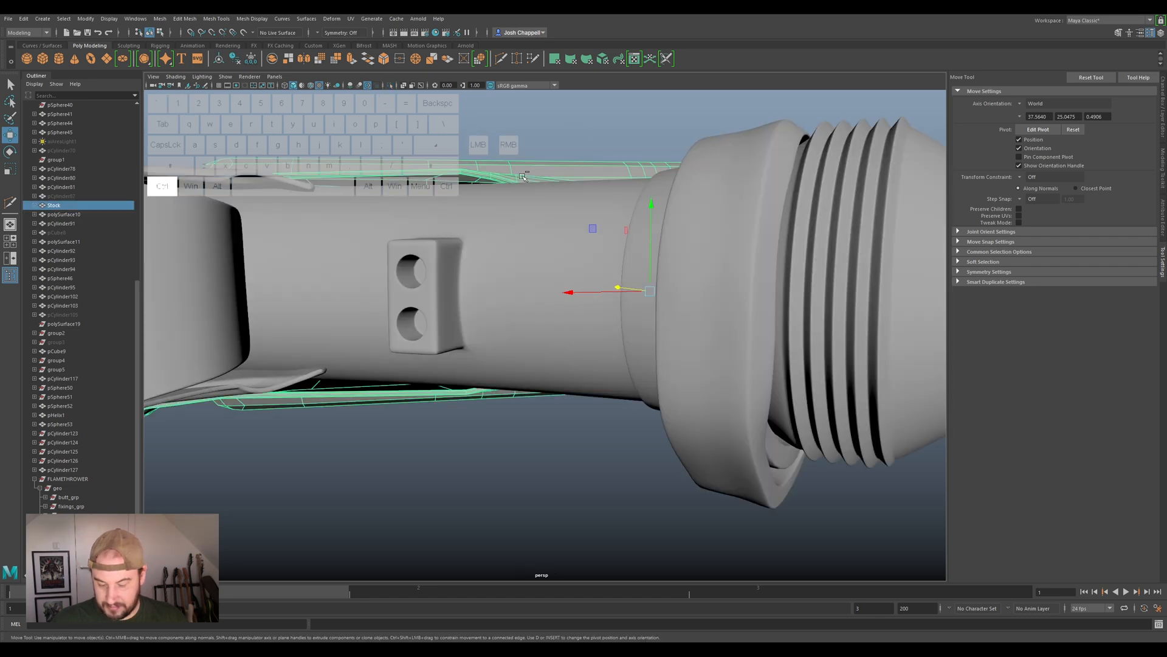
key("ctrl+1")
left_click_drag(537, 204, 559, 369, "alt")
middle_click_drag(559, 369, 601, 316, "alt")
right_click_drag(529, 348, 560, 349, "alt")
left_click_drag(559, 348, 543, 318, "alt")
right_click_drag(558, 301, 560, 301)
mouse_move(549, 314)
left_mouse_down("alt")
mouse_move(531, 305)
mouse_move(574, 312)
mouse_move(542, 313)
left_mouse_up("alt")
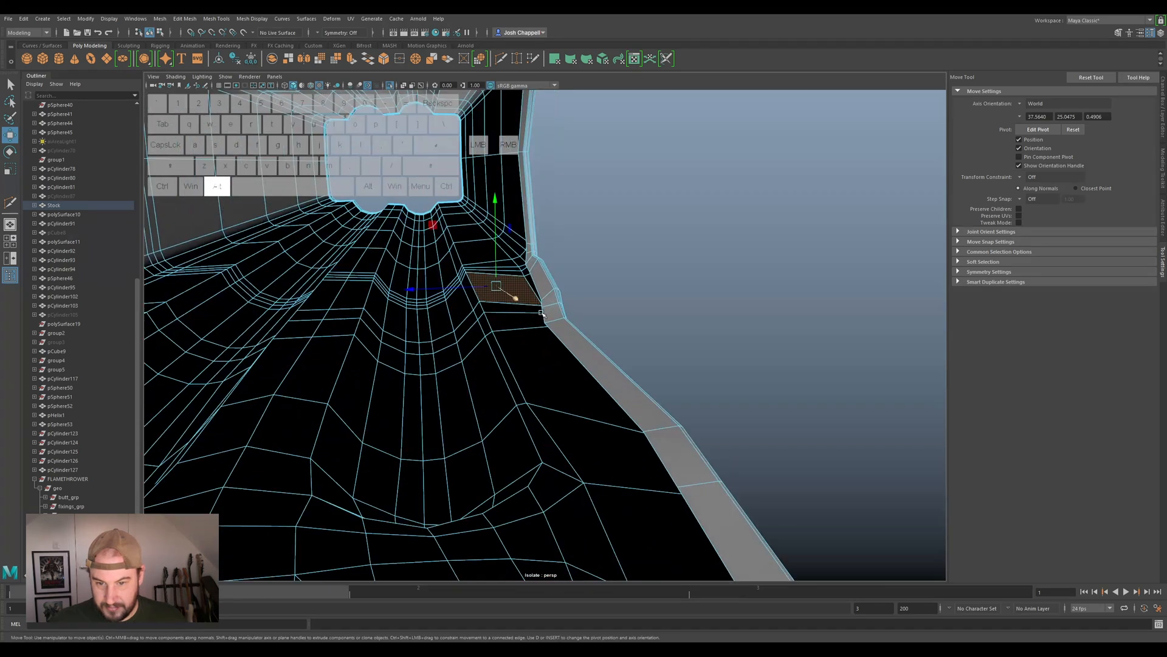
left_click(546, 372, "ctrl+shift")
left_click(578, 438, "ctrl+shift")
left_click(630, 495, "ctrl+shift")
scroll(626, 416, "down", 1)
left_click_drag(625, 413, 462, 325, "alt")
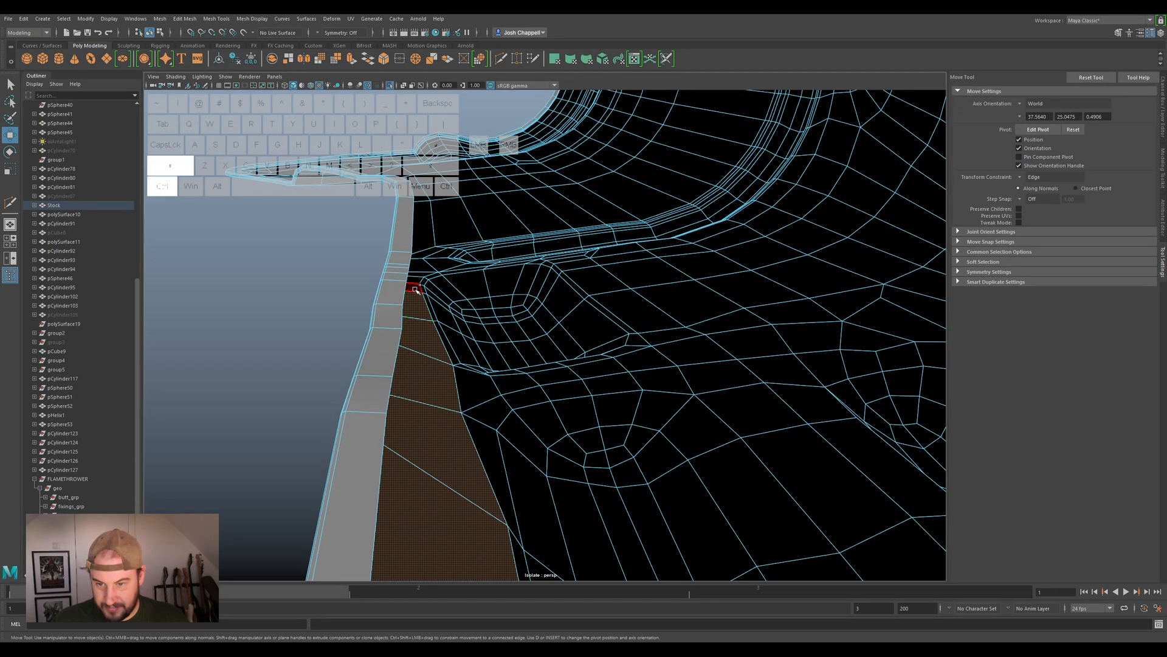
left_click_drag(422, 275, 583, 357, "alt")
Show the surrounding parts and examine the gap between the stock's underside rim and the rifle body.
key("ctrl+1")
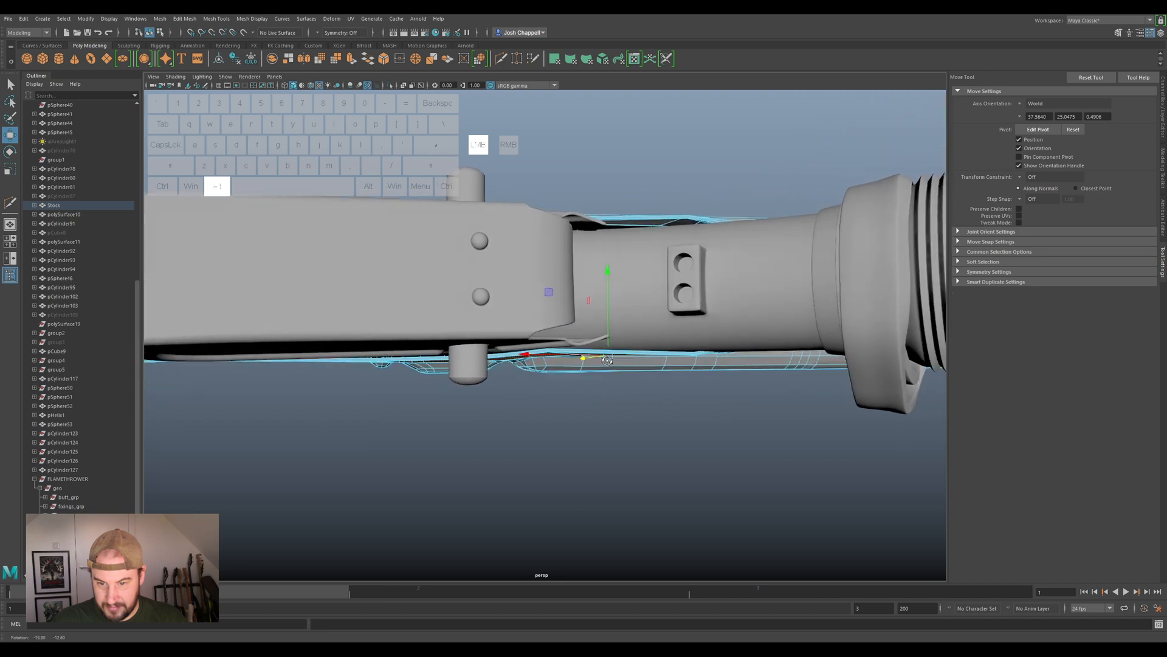
scroll(547, 356, "down", 3, "alt")
middle_click_drag(509, 356, 622, 328, "alt")
scroll(622, 328, "up", 5, "alt")
left_click_drag(622, 329, 551, 332, "alt")
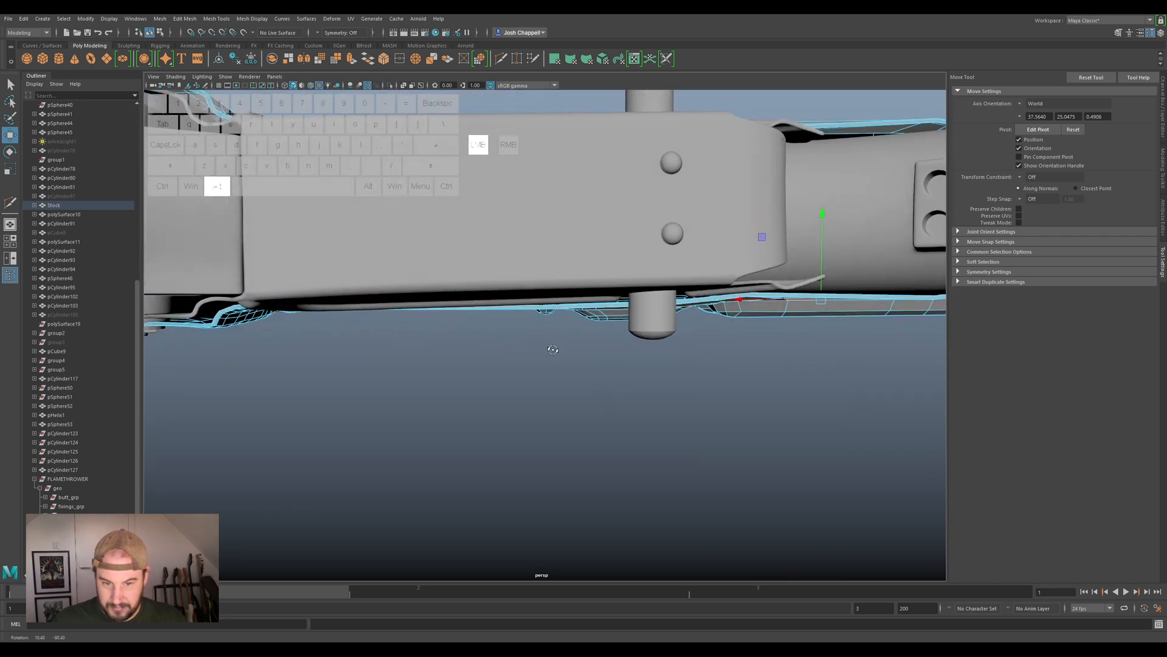
left_click_drag(553, 339, 518, 356, "alt")
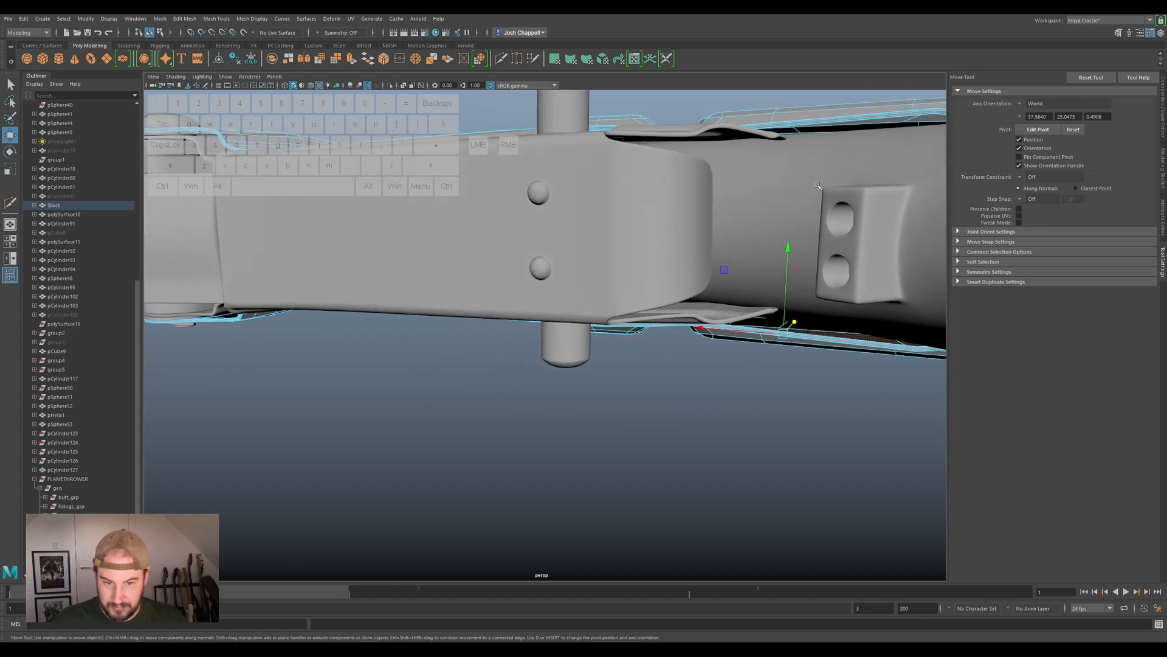
Isolate the Stock mesh and select the inner rim edges along one long side of the underside opening.
right_click_drag(822, 121, 873, 108)
key("ctrl+1")
left_click_drag(837, 201, 532, 260, "alt")
right_click_drag(502, 263, 504, 254)
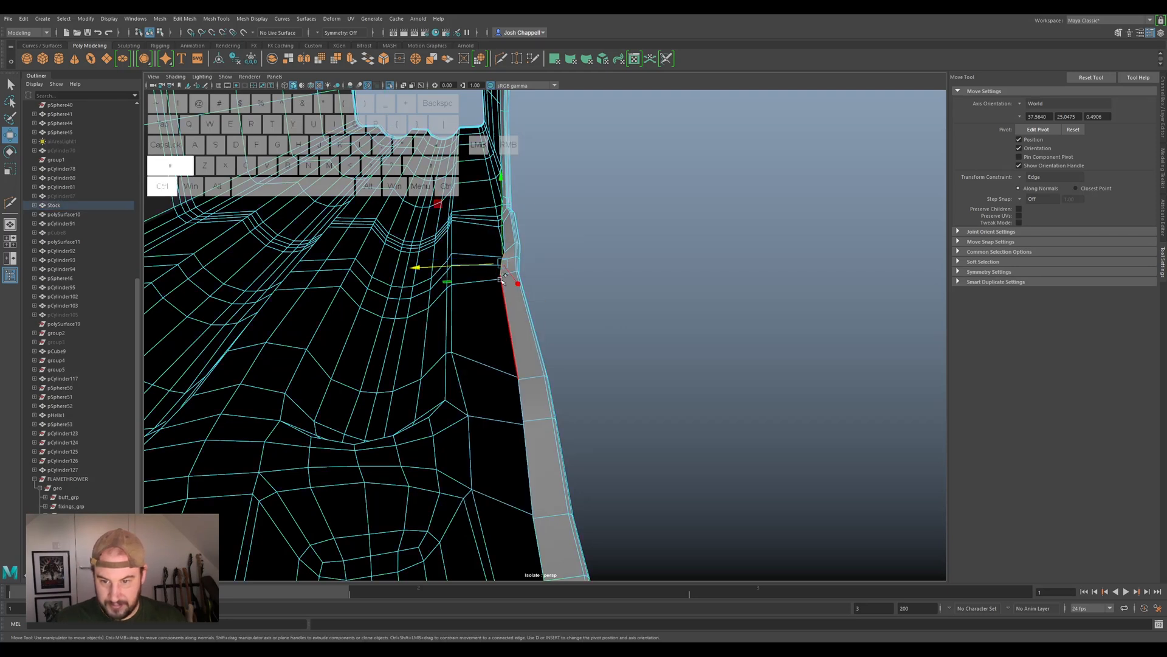
left_click_drag(560, 430, 620, 383, "alt")
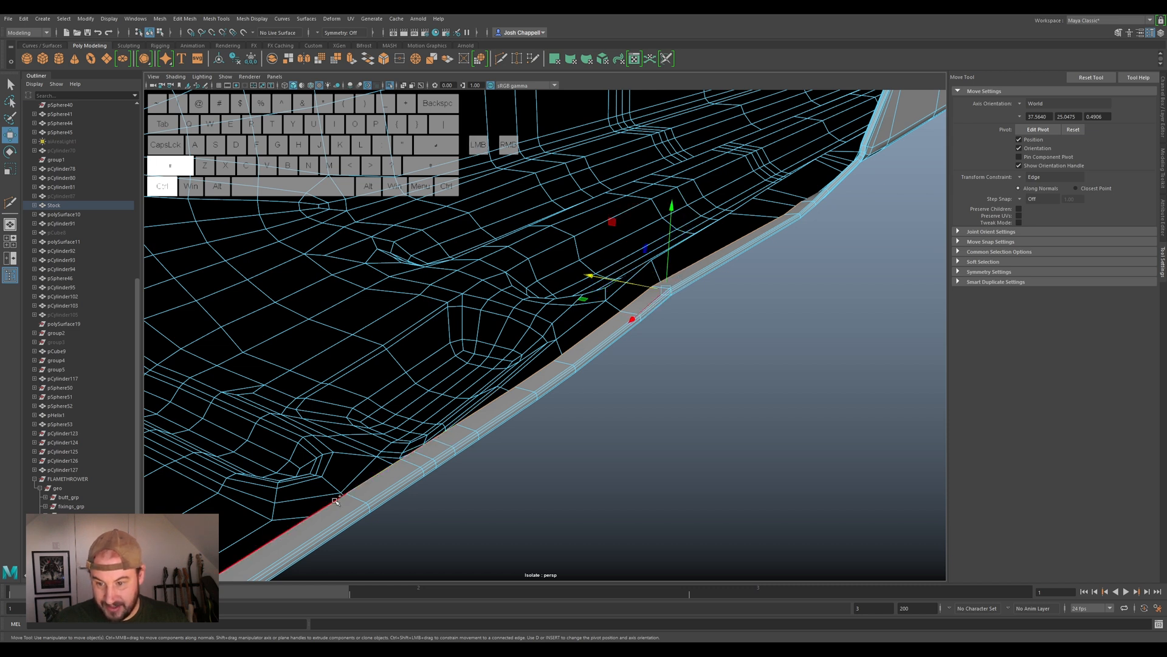
scroll(473, 434, "down", 4)
left_click_drag(482, 417, 378, 437, "alt")
middle_click_drag(378, 438, 639, 272, "alt")
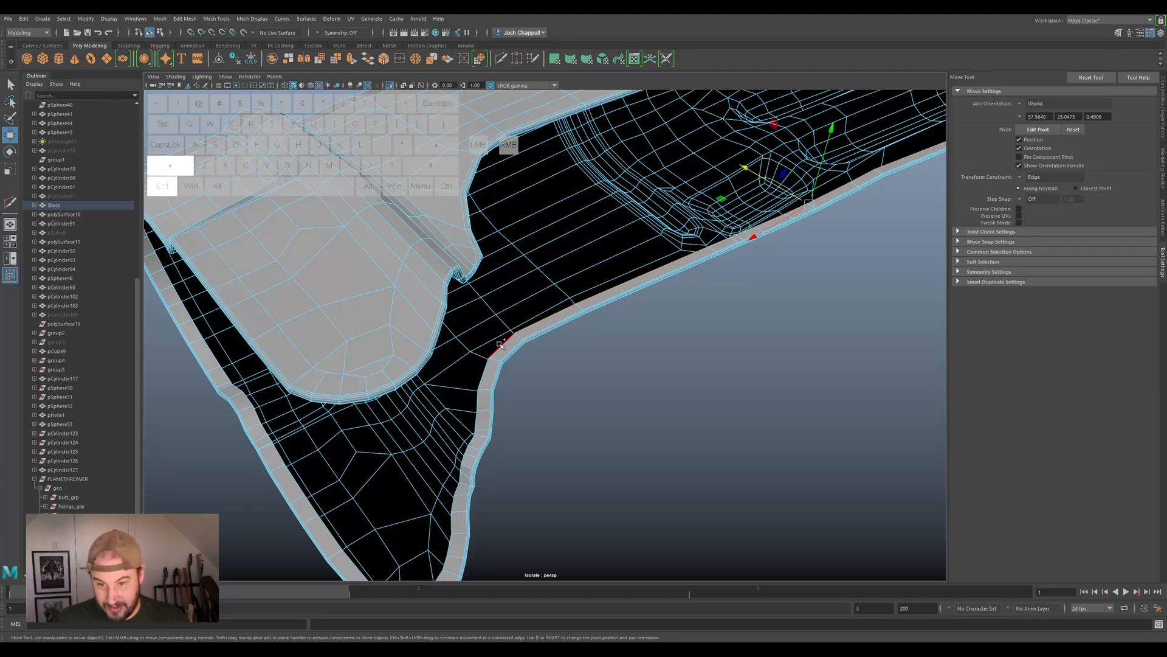
Extrude the selected rim edges and move them inward to form a flange across that side of the stock's opening.
scroll(532, 410, "down", 4)
left_click_drag(541, 409, 593, 365, "alt")
middle_click_drag(594, 365, 535, 413, "alt")
left_click_drag(535, 414, 622, 329, "alt")
middle_click_drag(652, 247, 626, 292, "alt")
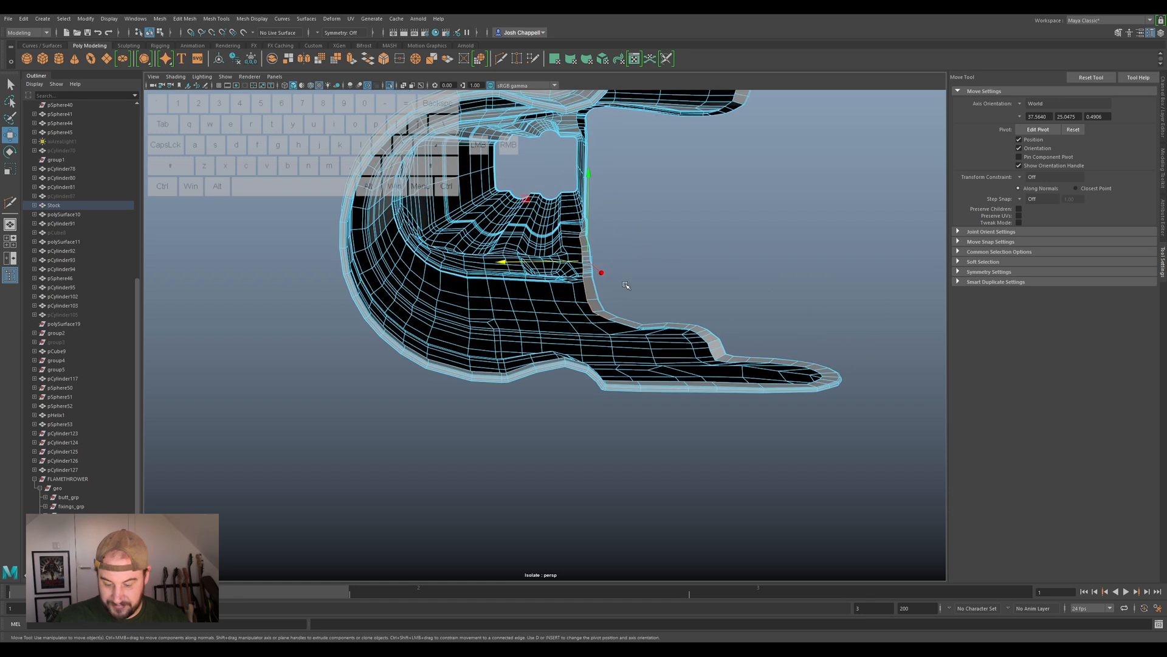
key("ctrl+e")
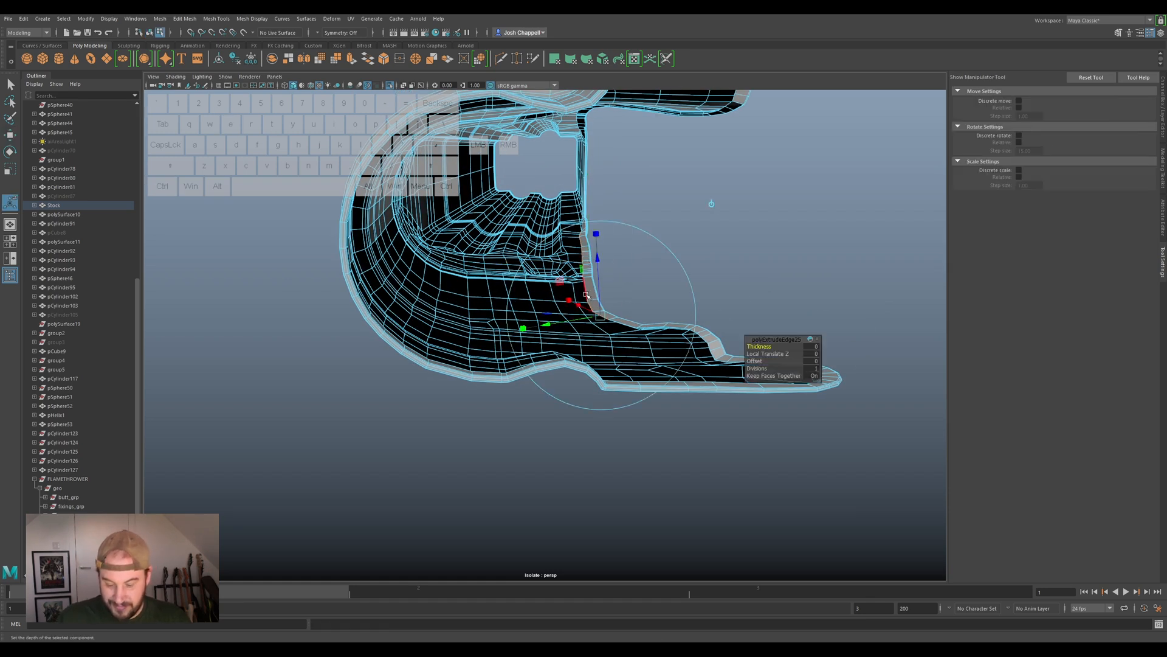
key("w")
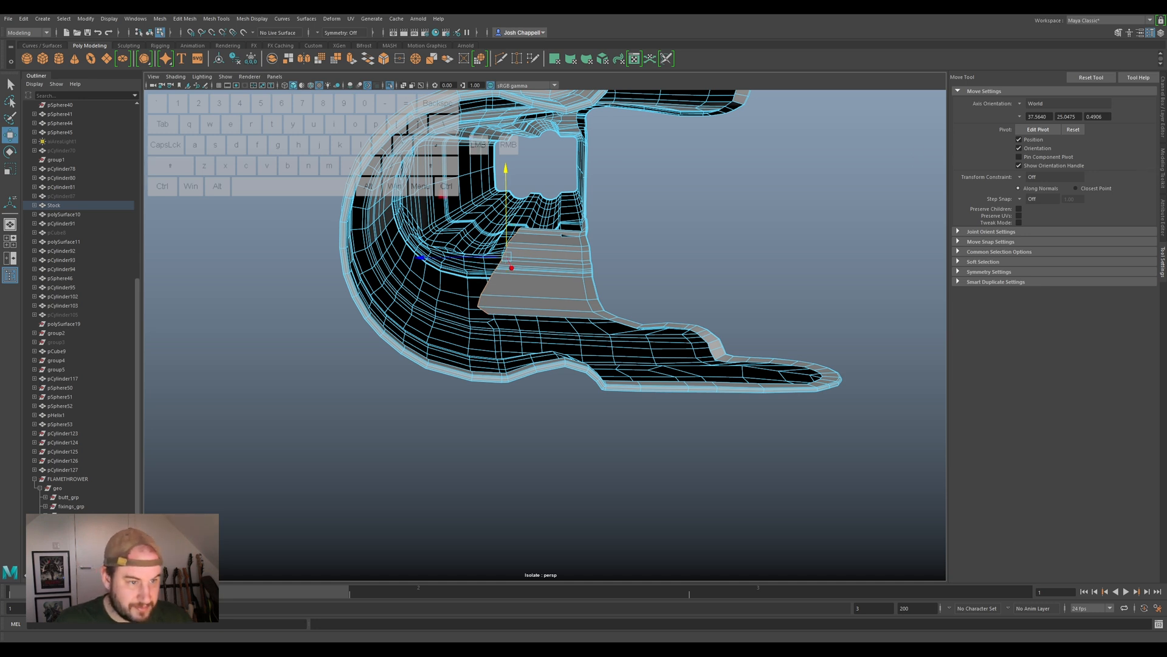
Insert an edge loop lengthwise along the new flange with the Multi-Cut tool.
left_click(1159, 186)
left_click(1070, 344)
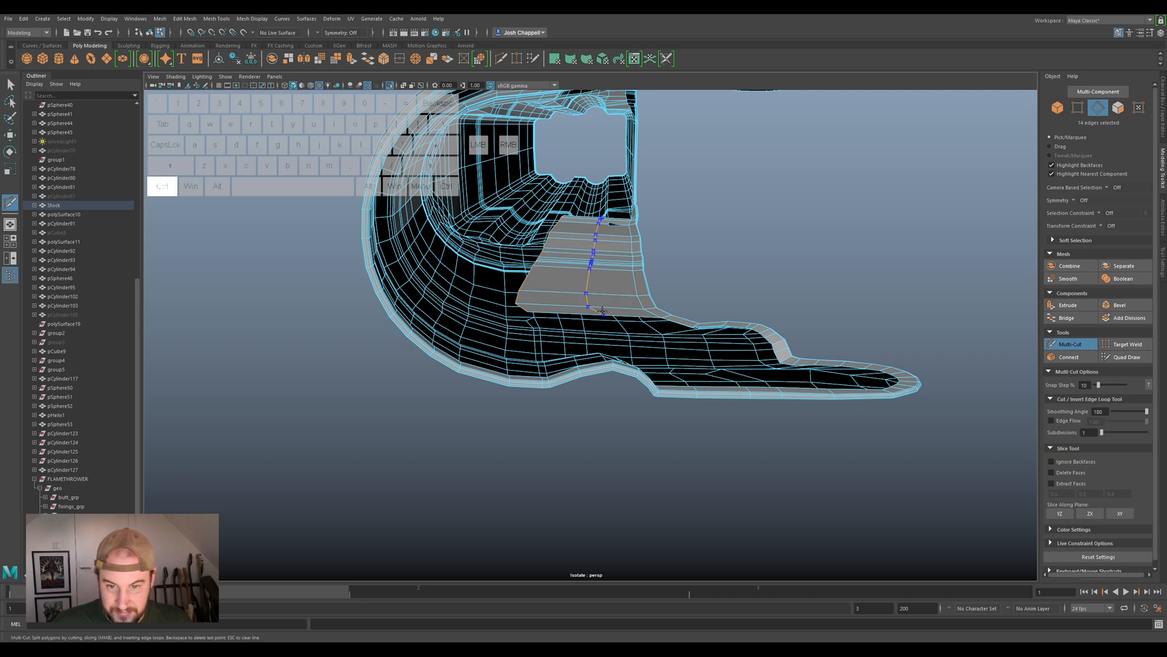
left_click(1075, 343)
Select the new edge loop's vertex at the flange's end near the cutout tip and adjust its position with the Move tool.
scroll(624, 221, "up", 3)
right_click_drag(617, 203, 588, 205)
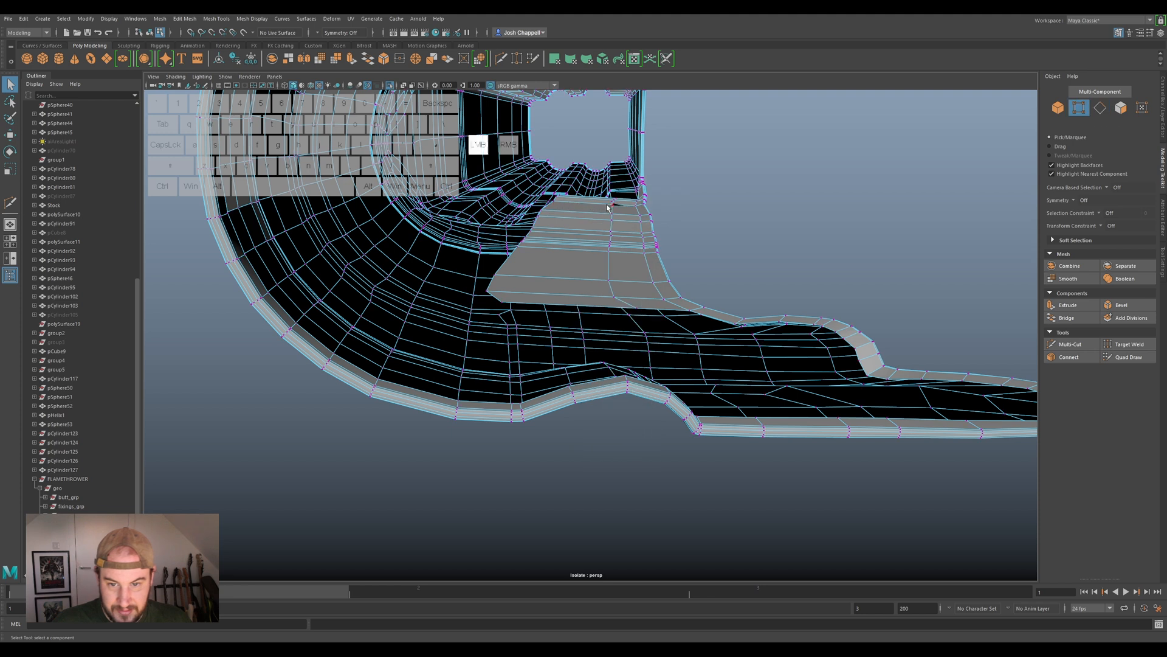
key("f")
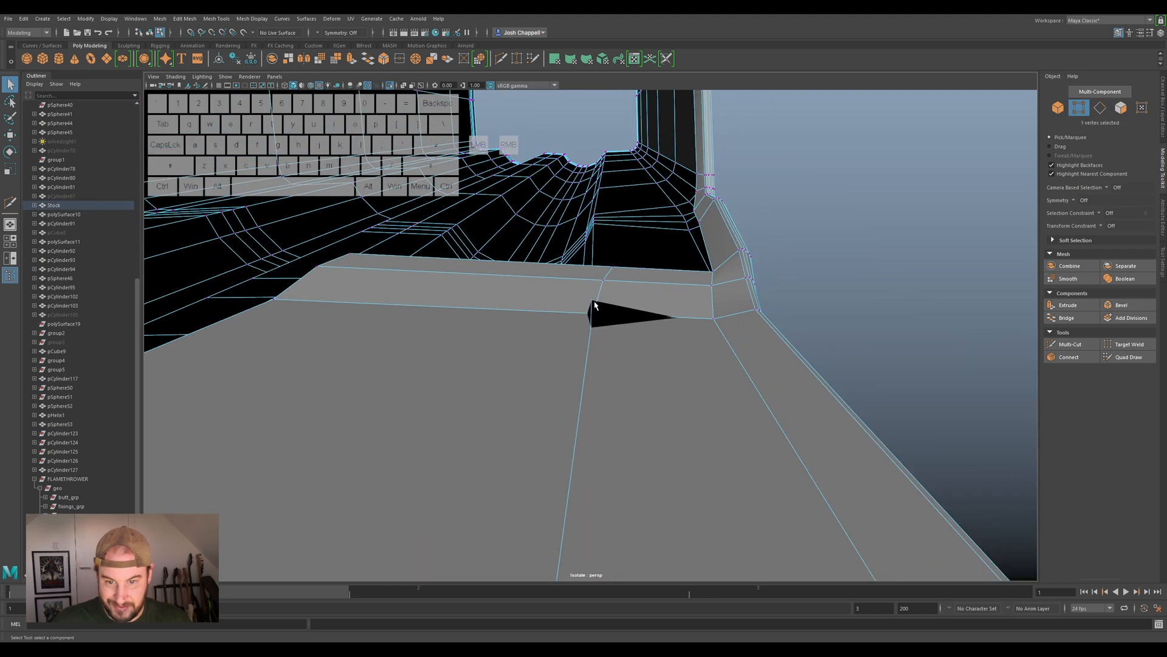
left_click_drag(564, 316, 540, 345, "alt")
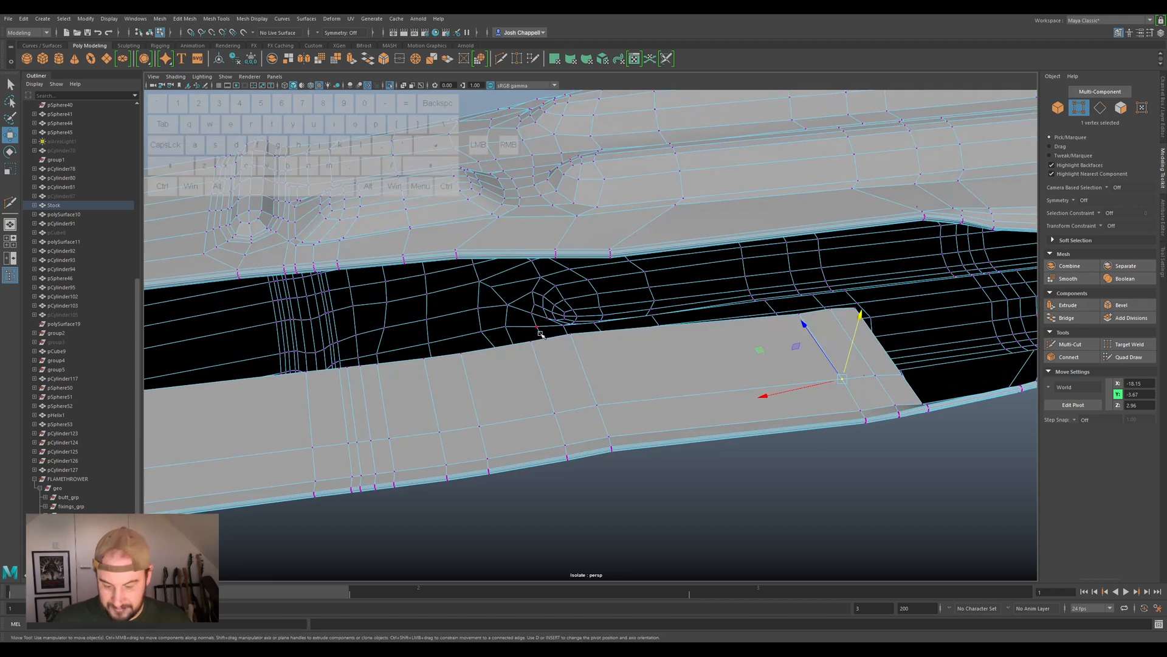
Turn on smooth preview for the stock and check the new flange against the whole rifle.
key("3")
right_click_drag(703, 357, 758, 326)
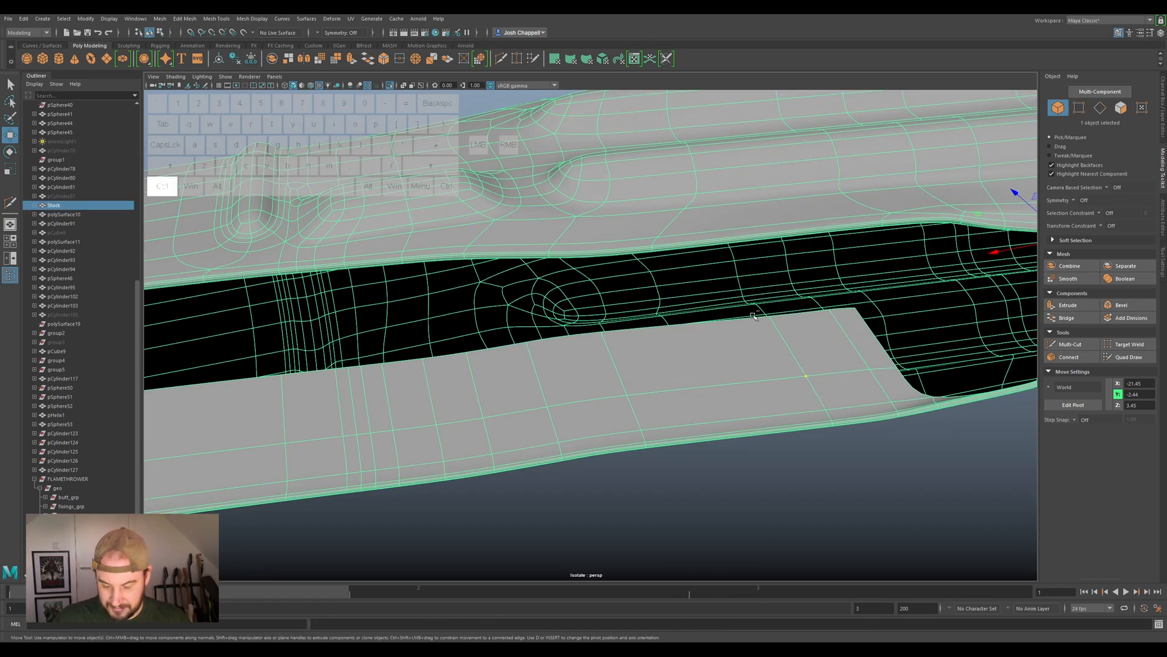
key("ctrl+1")
left_click(681, 494)
left_click_drag(657, 470, 620, 189, "alt")
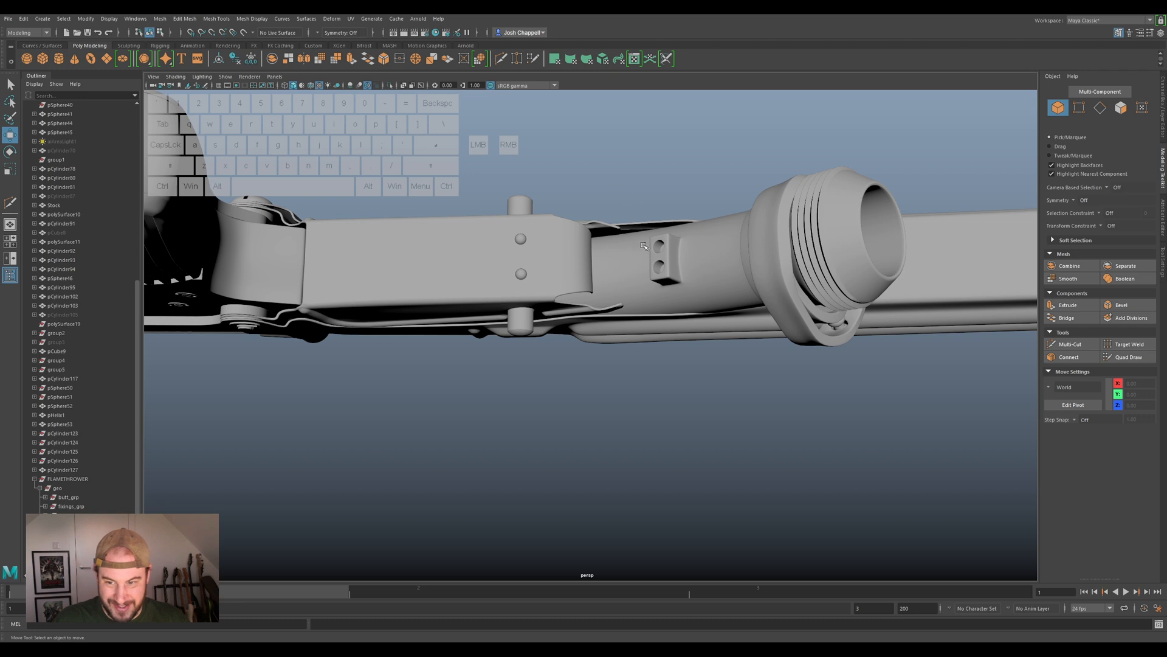
Isolate the stock again, switch it to edge editing and select the first inner rim edge on the opening's opposite side.
left_click_drag(634, 251, 462, 307, "alt")
left_click(612, 324)
key("ctrl+1")
right_click_drag(462, 307, 425, 511, "alt")
left_click_drag(426, 511, 493, 460, "alt")
right_click_drag(448, 388, 453, 447)
left_click_drag(453, 447, 508, 418, "alt")
left_click(508, 418)
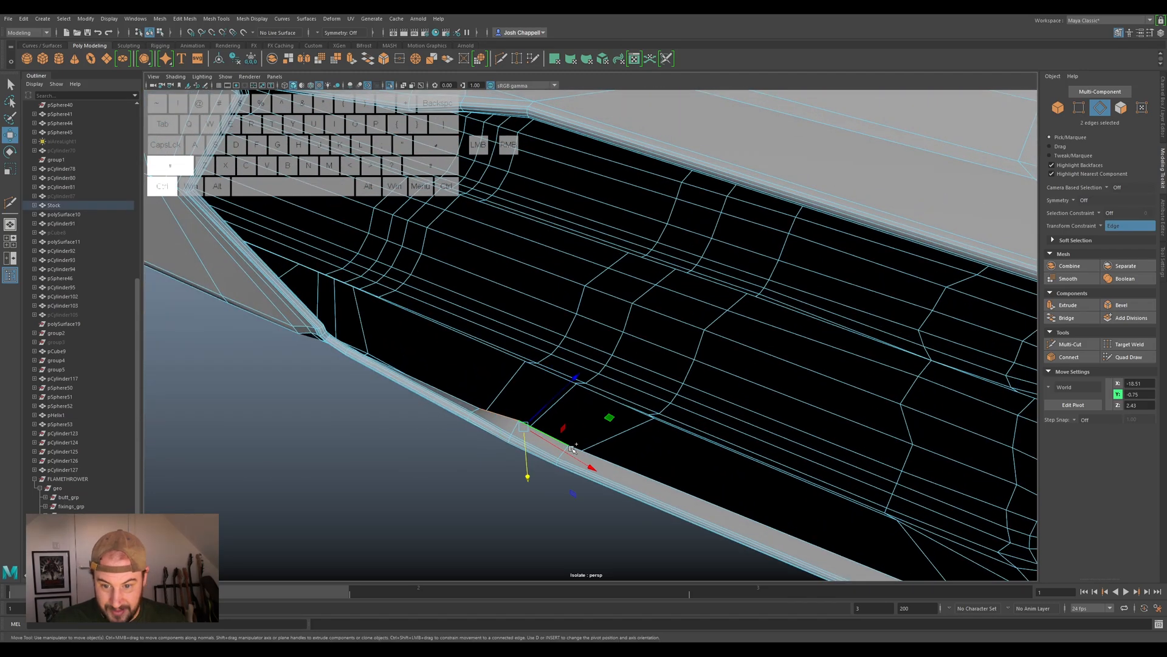
Extend the edge selection along the opposite inner rim as far as the corner where the opening curves away.
left_click(642, 475, "ctrl+shift")
scroll(654, 466, "down", 4)
middle_click_drag(654, 466, 350, 290, "alt")
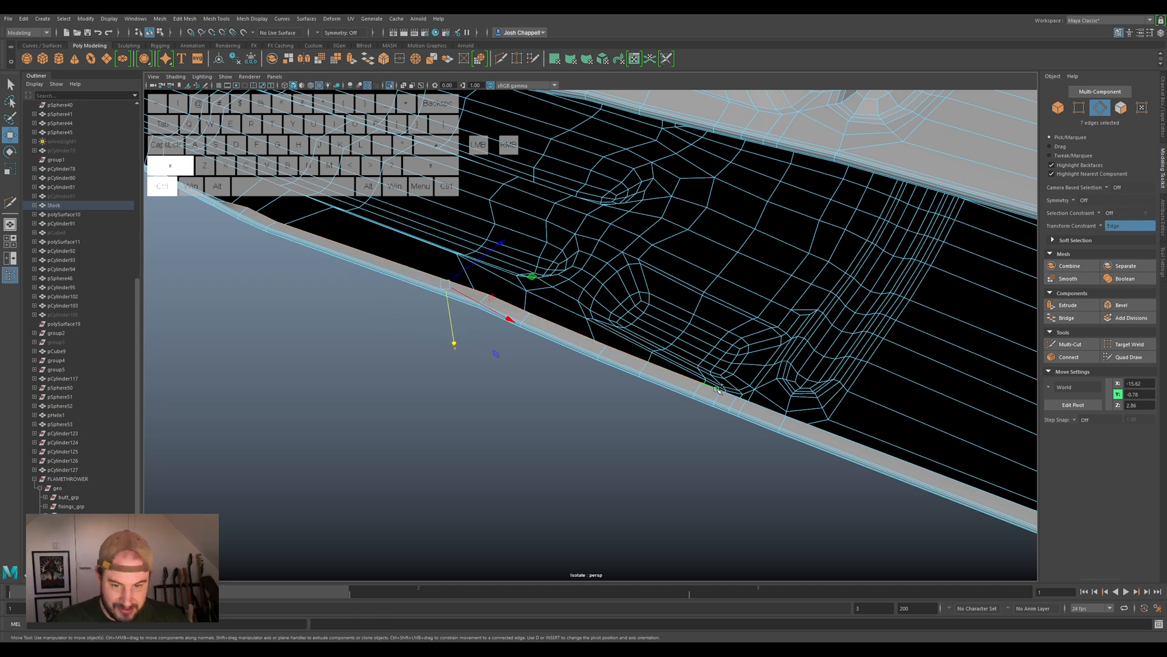
left_click(774, 411, "ctrl+shift")
left_click(804, 424, "ctrl+shift")
key("ctrl+z")
left_click(813, 425, "ctrl+shift")
middle_click_drag(994, 391, 670, 297, "alt")
left_click_drag(669, 297, 730, 389, "alt")
middle_click_drag(730, 389, 749, 397, "alt")
left_click_drag(750, 397, 544, 417, "alt")
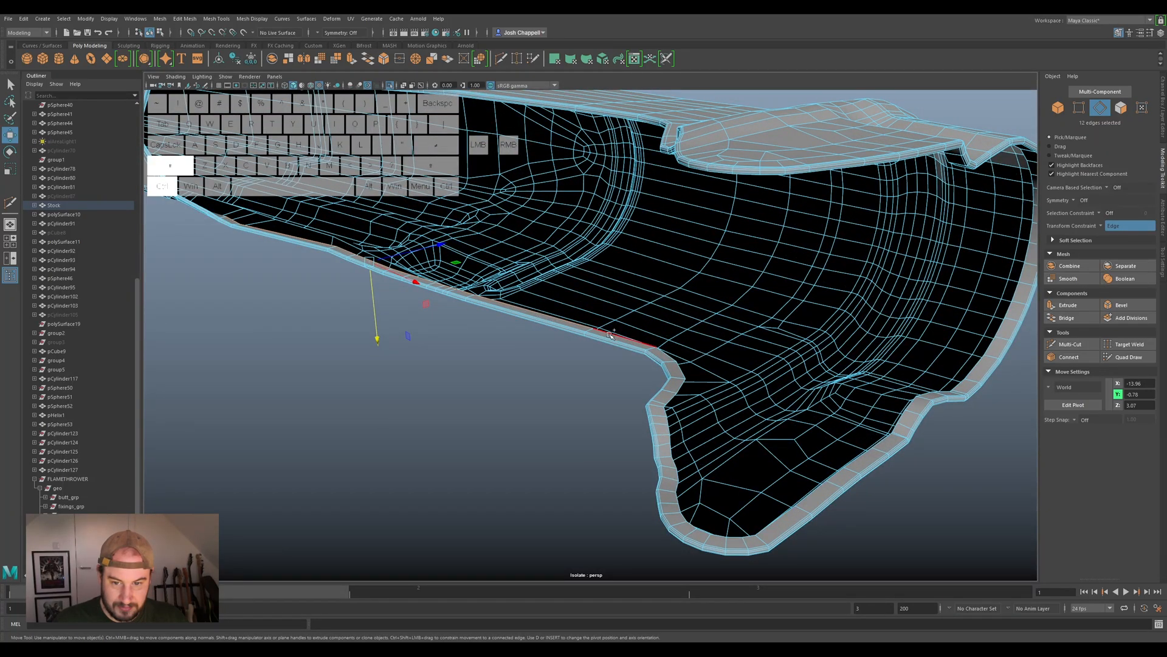
left_click(661, 352, "ctrl+shift")
Extrude the opposite rim's selected edges and move them inward to form a matching flange.
key("ctrl+e")
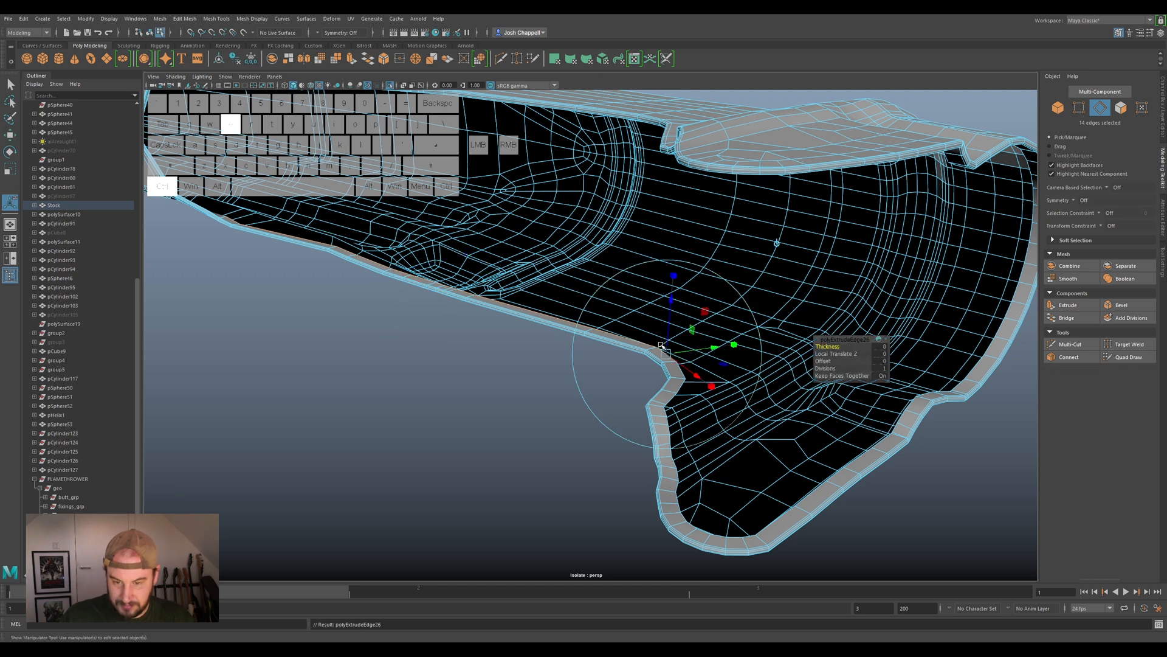
key("w")
mouse_move(444, 260)
left_mouse_down()
mouse_move(485, 254)
mouse_move(426, 274)
left_mouse_up()
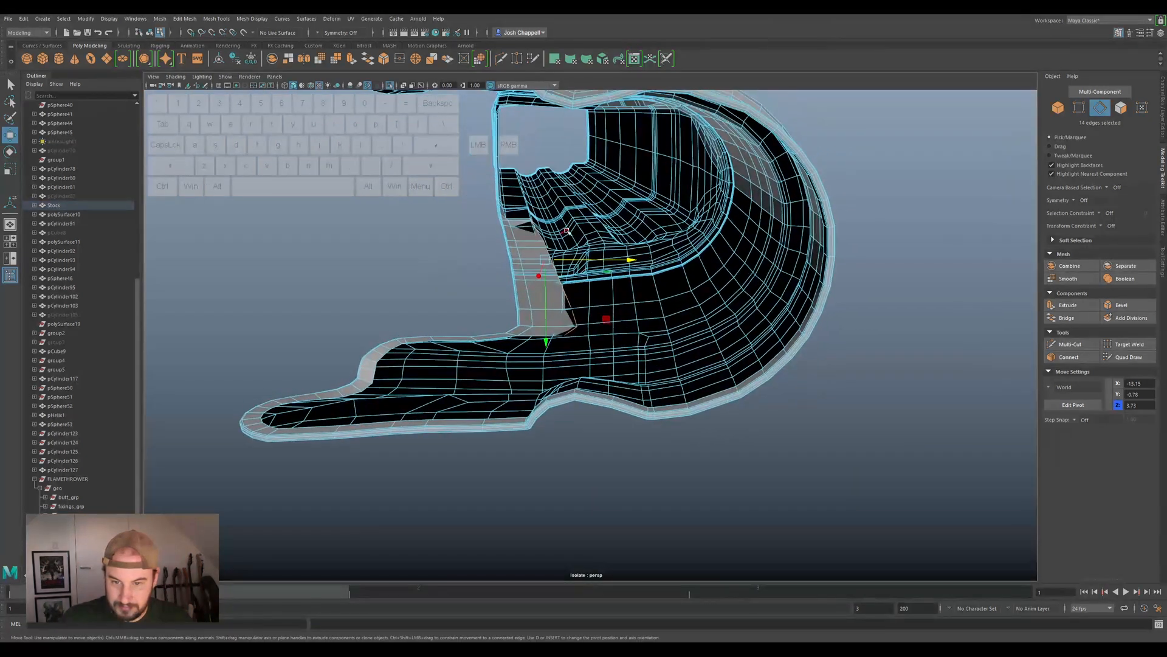
Move the opposite flange's extruded inner edges further inward, and adjust the vertex where the flange meets the rim corner.
left_click_drag(570, 260, 574, 263)
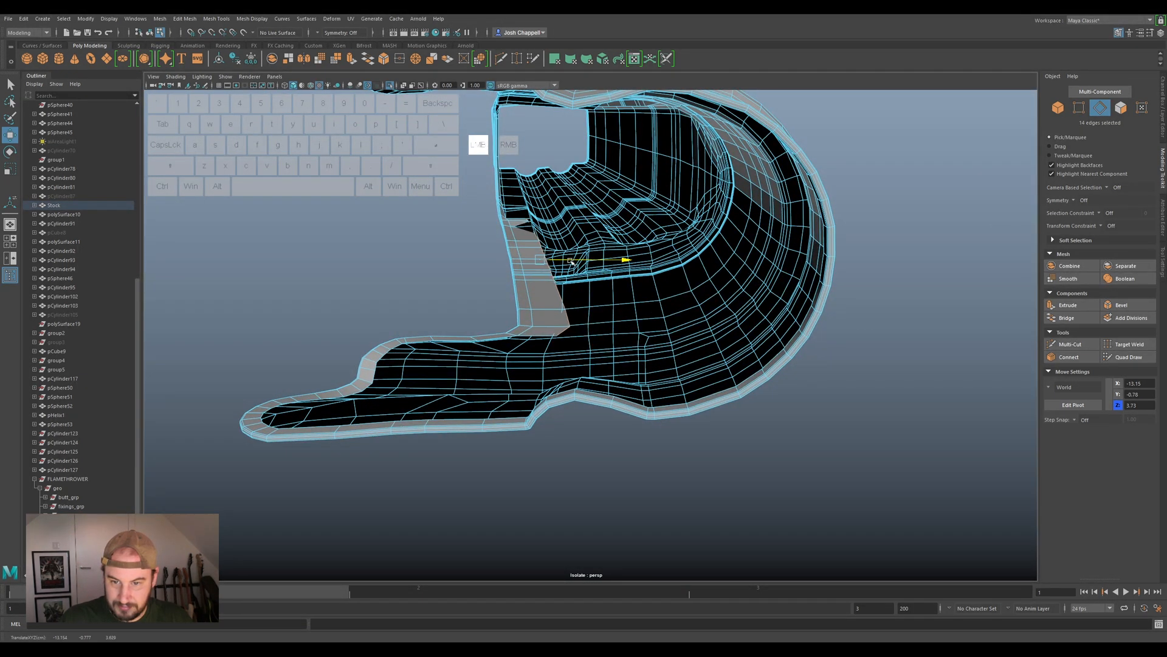
left_click_drag(577, 260, 599, 285)
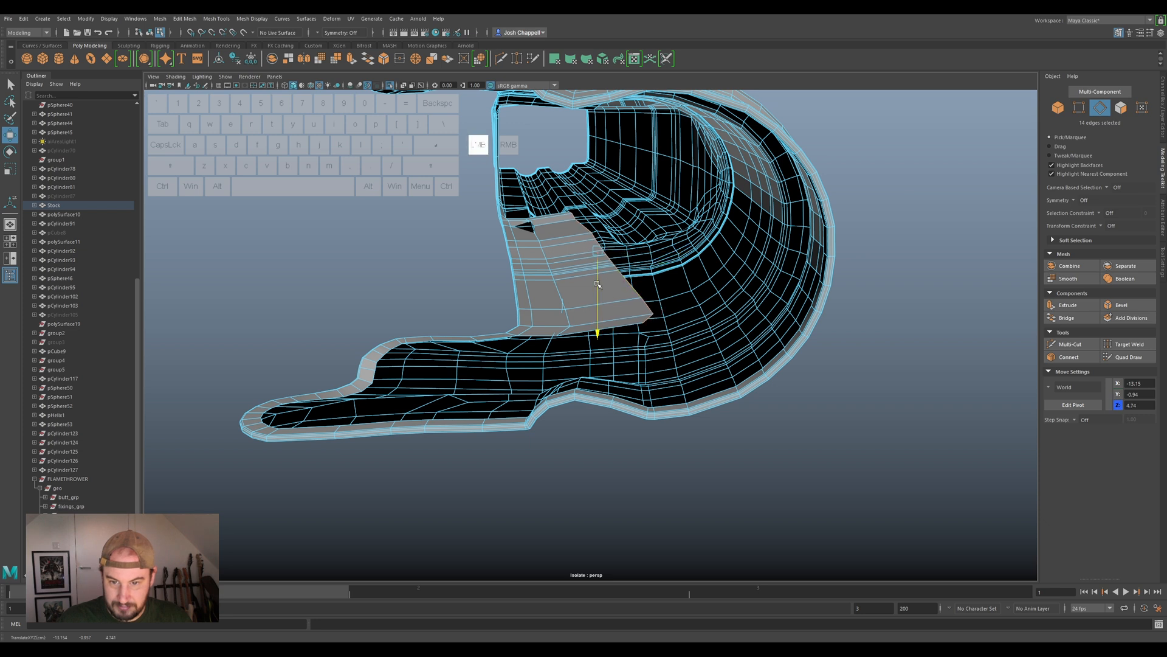
right_click_drag(552, 248, 524, 248)
left_click(538, 227)
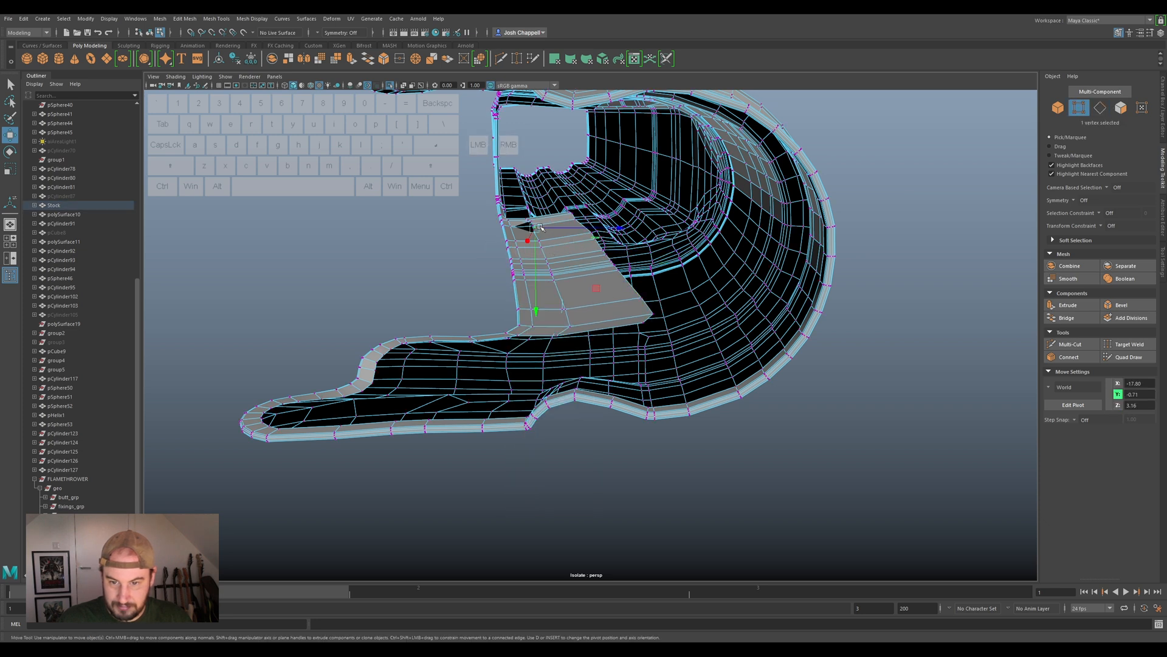
key("f")
scroll(590, 335, "down", 4)
left_click_drag(653, 328, 556, 342, "alt")
left_click_drag(636, 312, 617, 309)
left_click_drag(541, 359, 675, 315, "alt")
Return the stock to object selection with smooth preview and bring the rest of the rifle back into view.
right_click_drag(675, 314, 706, 299)
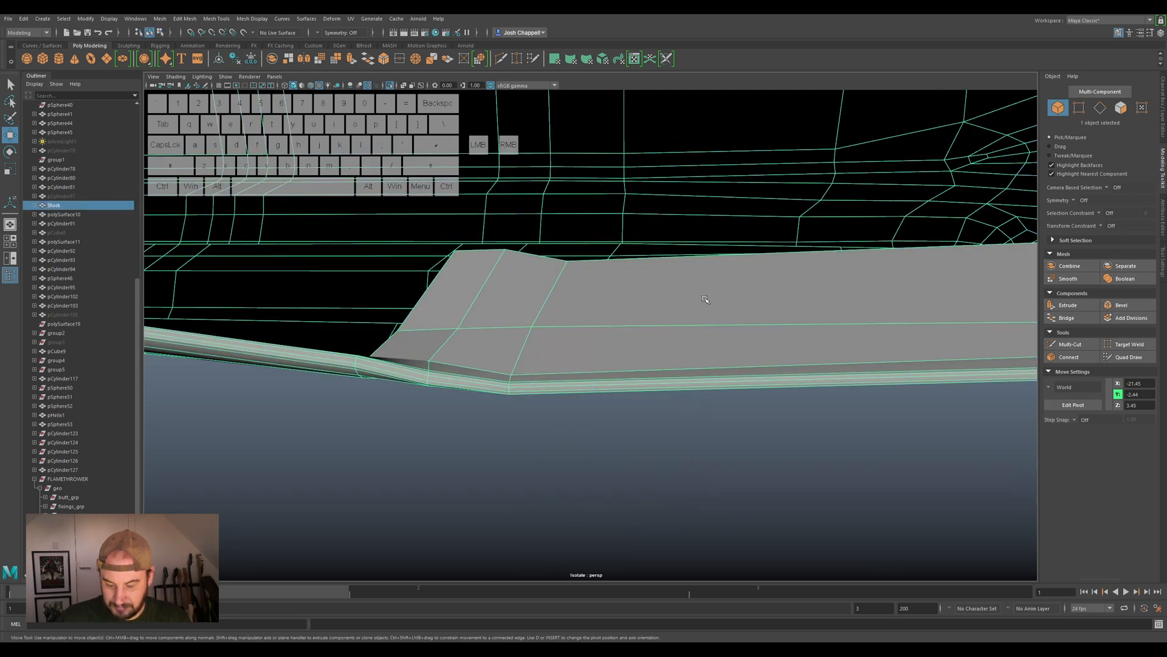
key("3")
scroll(706, 300, "down", 6)
left_click(688, 405)
key("ctrl+1")
left_click_drag(688, 405, 708, 342, "alt")
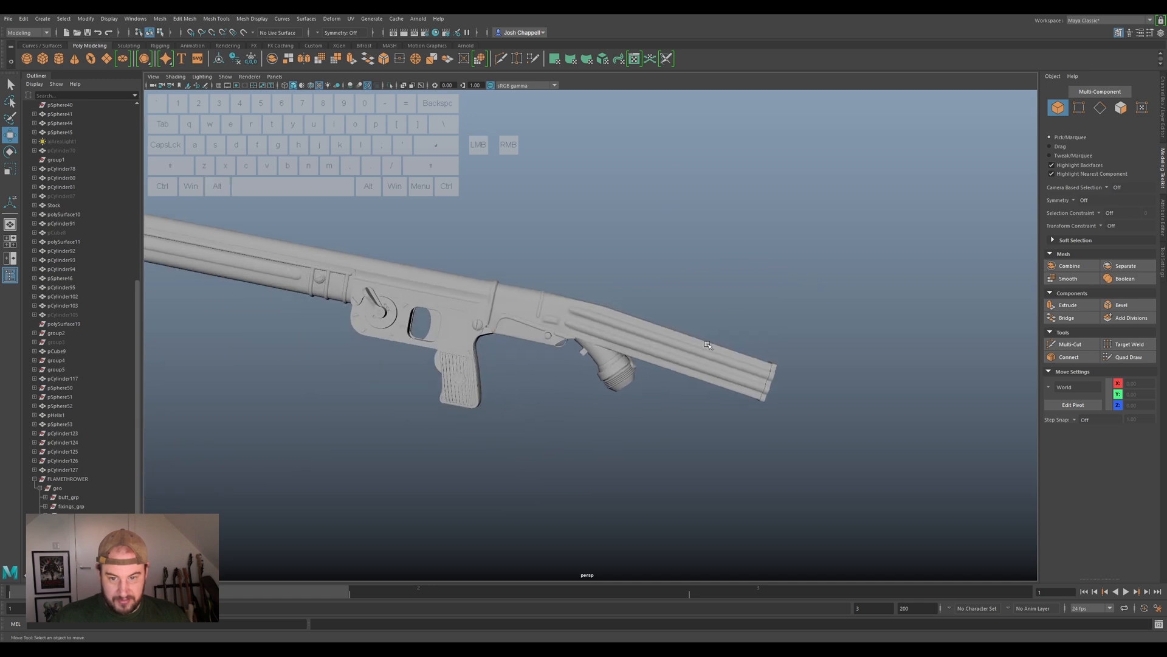
Switch the stock to vertex editing and nudge a vertex down on the front side surface above the trigger-housing cutout.
left_click(708, 342)
scroll(784, 448, "up", 3)
left_click_drag(784, 448, 756, 436, "alt")
middle_click_drag(415, 454, 623, 460, "alt")
scroll(623, 460, "up", 6)
left_click_drag(613, 512, 617, 429, "alt")
right_click_drag(617, 428, 708, 502, "alt")
right_click_drag(633, 388, 591, 389)
left_click(630, 387)
left_click_drag(634, 459, 622, 407, "alt")
right_click_drag(622, 407, 749, 487, "alt")
left_click_drag(643, 401, 645, 404)
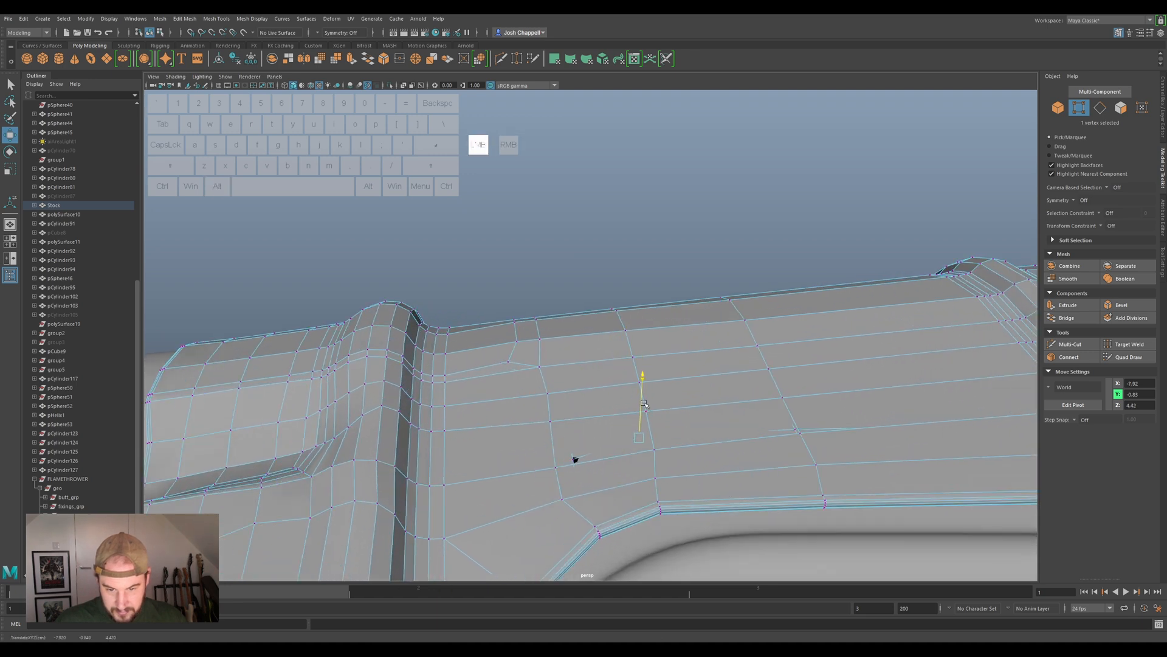
Even out the neighbouring vertices above the cutout, and return the stock to object selection with smooth preview.
left_click(786, 427)
left_click_drag(798, 413, 799, 419)
left_click(573, 462)
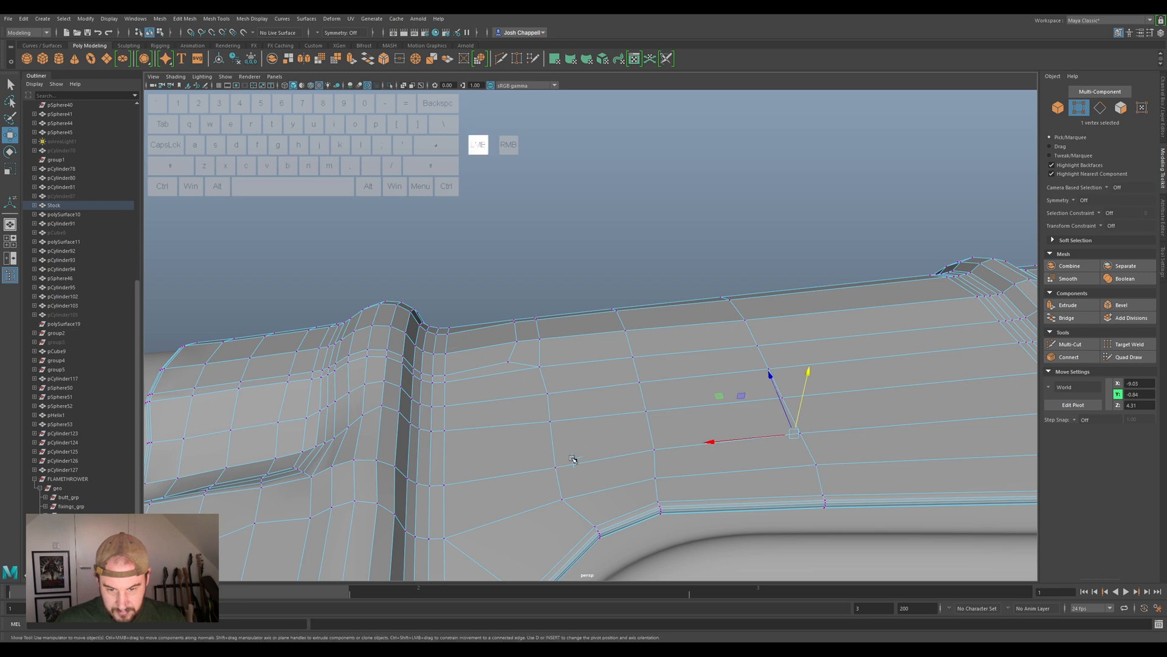
left_click_drag(576, 432, 607, 432)
right_click_drag(629, 336, 700, 307)
key("3")
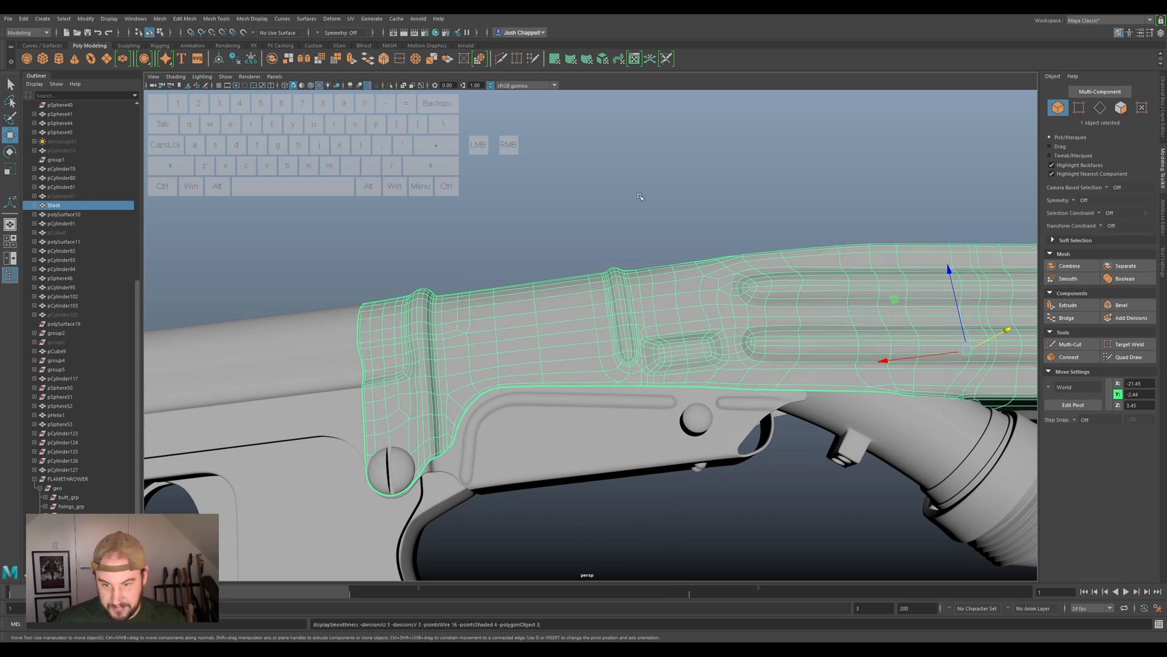
Check the smoothed stock from further away, reselect it and centre its pivot.
left_click(639, 196)
scroll(803, 286, "down", 5)
middle_click_drag(803, 286, 467, 327, "alt")
left_click(468, 328)
middle_click_drag(462, 441, 673, 433, "alt")
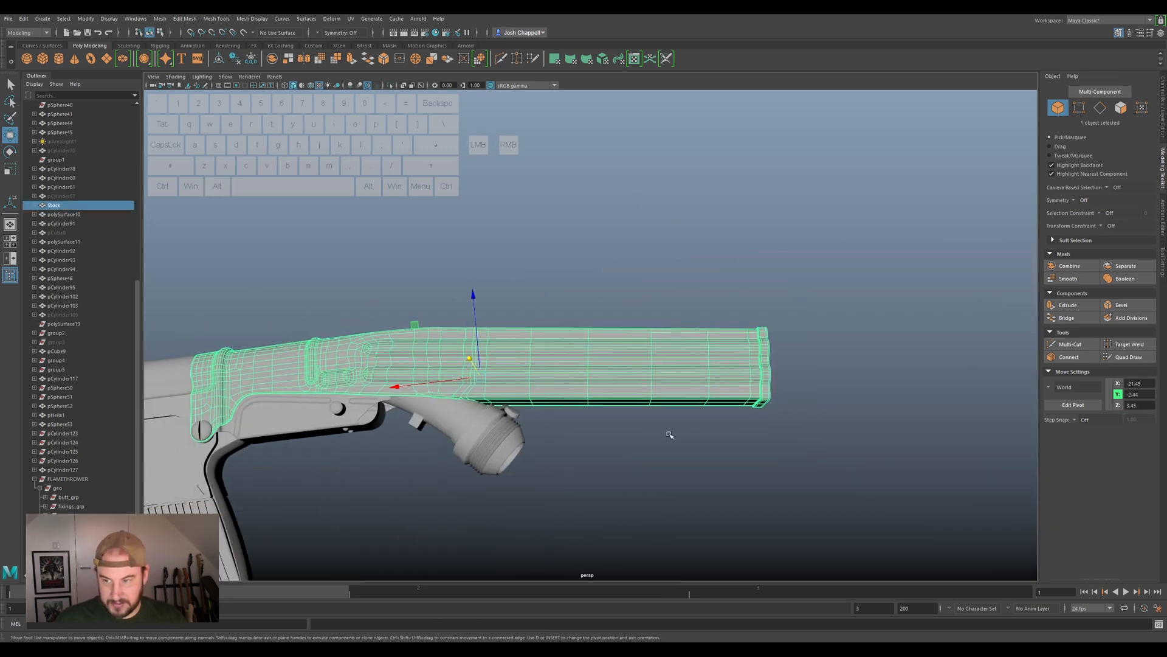
left_click(219, 61)
Rename the stock FT_Stock_MSDM, place it inside body_grp and hide it.
double_click(76, 205)
type("FT_ButtLatchTop_MSDM")
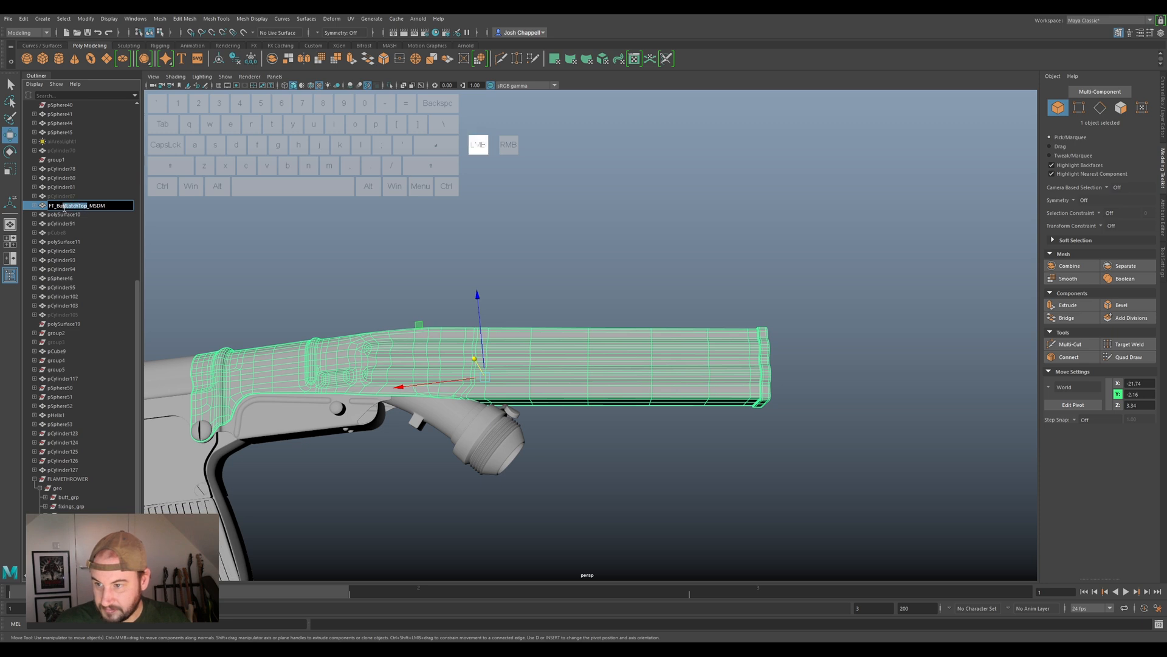
type("Stock")
key("Return")
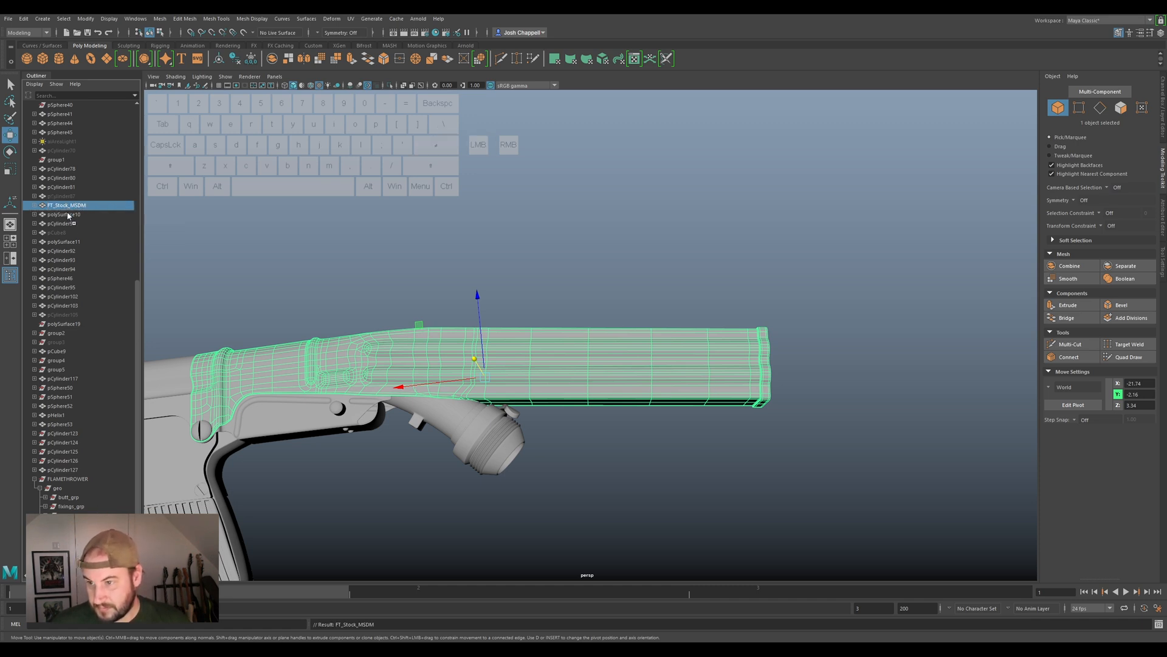
middle_click_drag(66, 205, 69, 515)
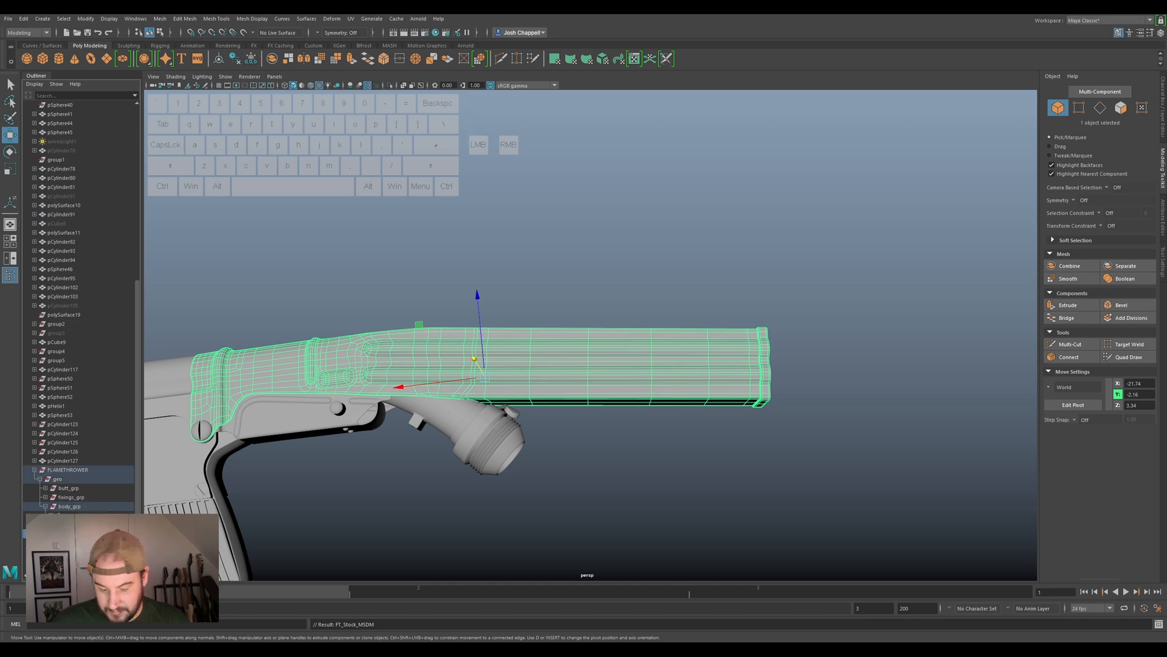
key("ctrl+h")
Select the curved pipe behind the receiver, show its transform values and freeze its transformations.
middle_click_drag(559, 416, 622, 295, "alt")
scroll(622, 298, "up", 4)
left_click_drag(550, 299, 579, 303, "alt")
middle_click_drag(579, 304, 655, 324, "alt")
left_click(656, 324)
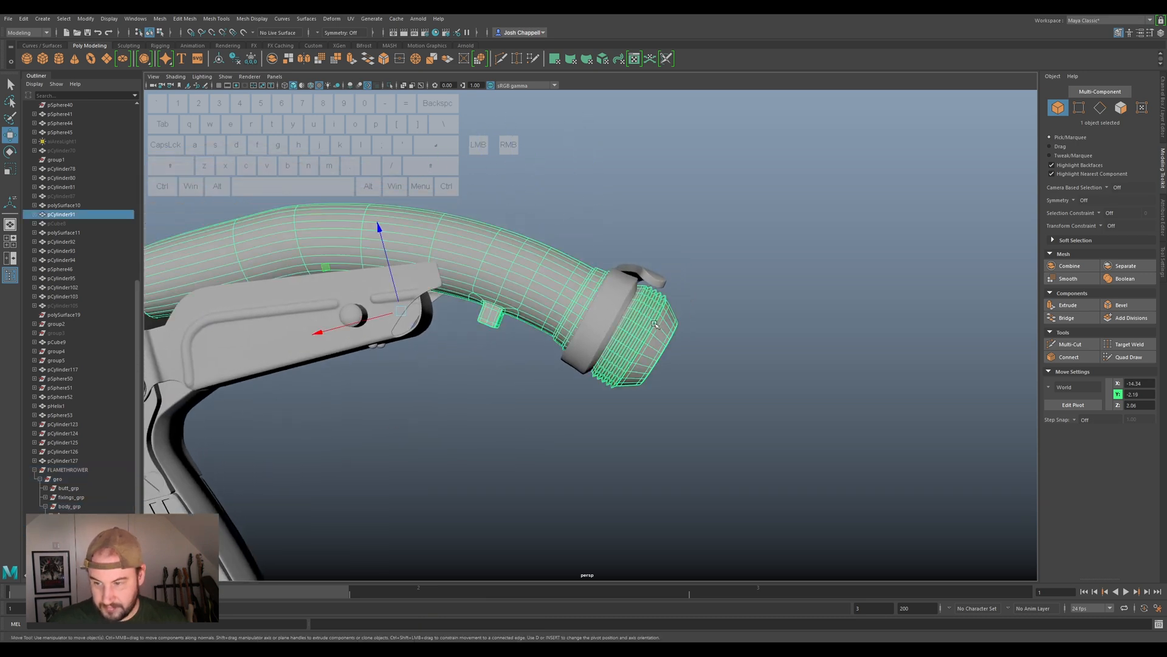
left_click(1163, 110)
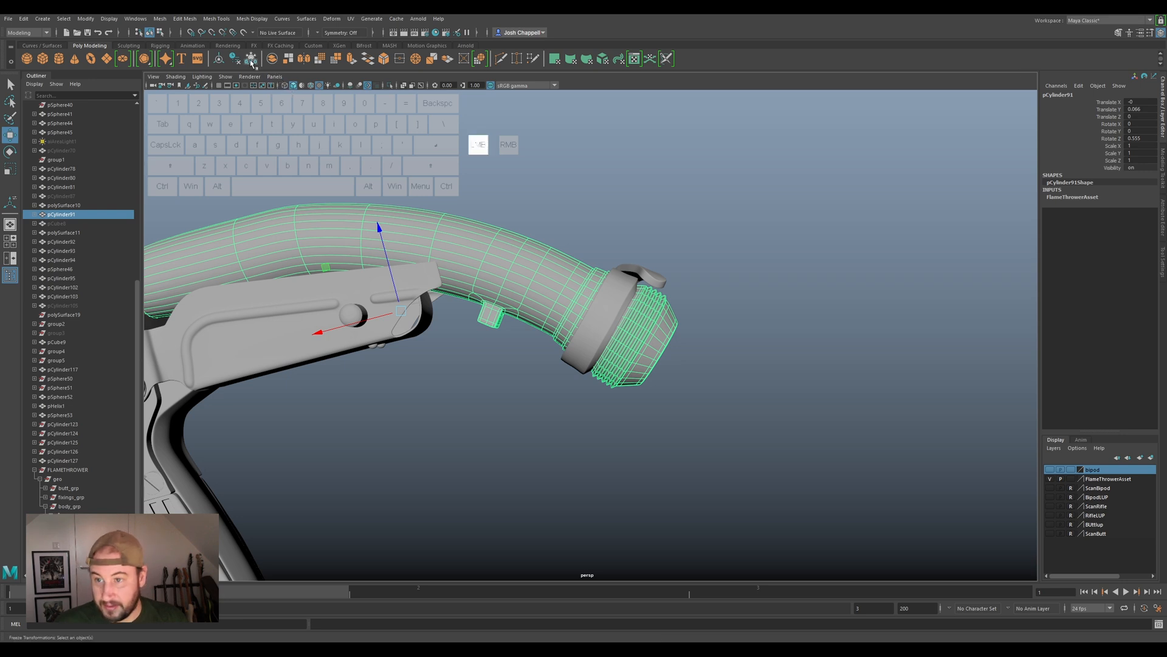
left_click(224, 60)
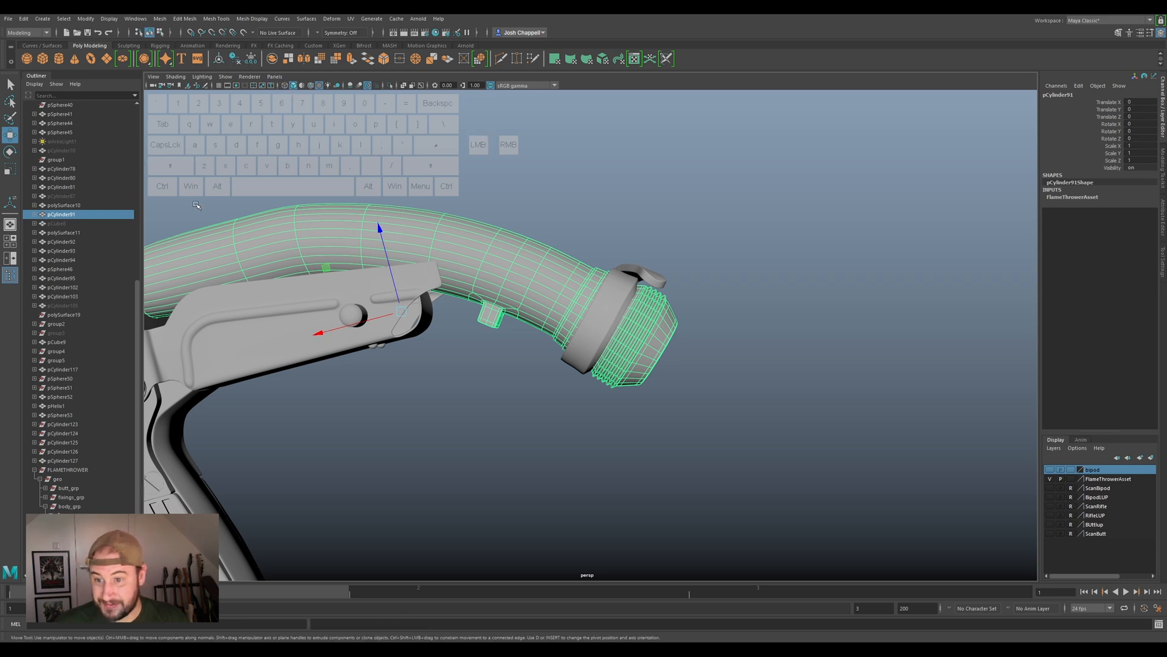
Pull the pipe's front end vertices back to the receiver tube's rear opening, and select the edges around that end.
middle_click_drag(261, 286, 605, 281, "alt")
left_click_drag(605, 280, 511, 234, "alt")
right_click_drag(511, 235, 476, 235)
left_click_drag(540, 159, 429, 297)
left_click_drag(452, 242, 511, 243)
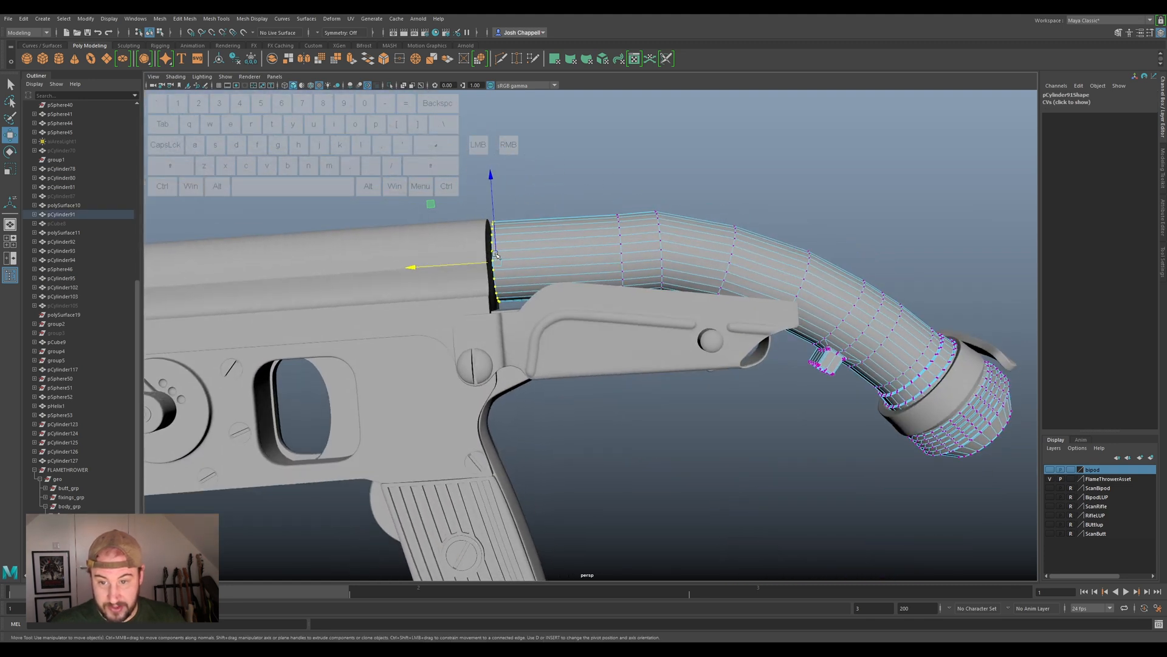
middle_click_drag(534, 242, 568, 253, "alt")
right_click_drag(567, 253, 566, 226)
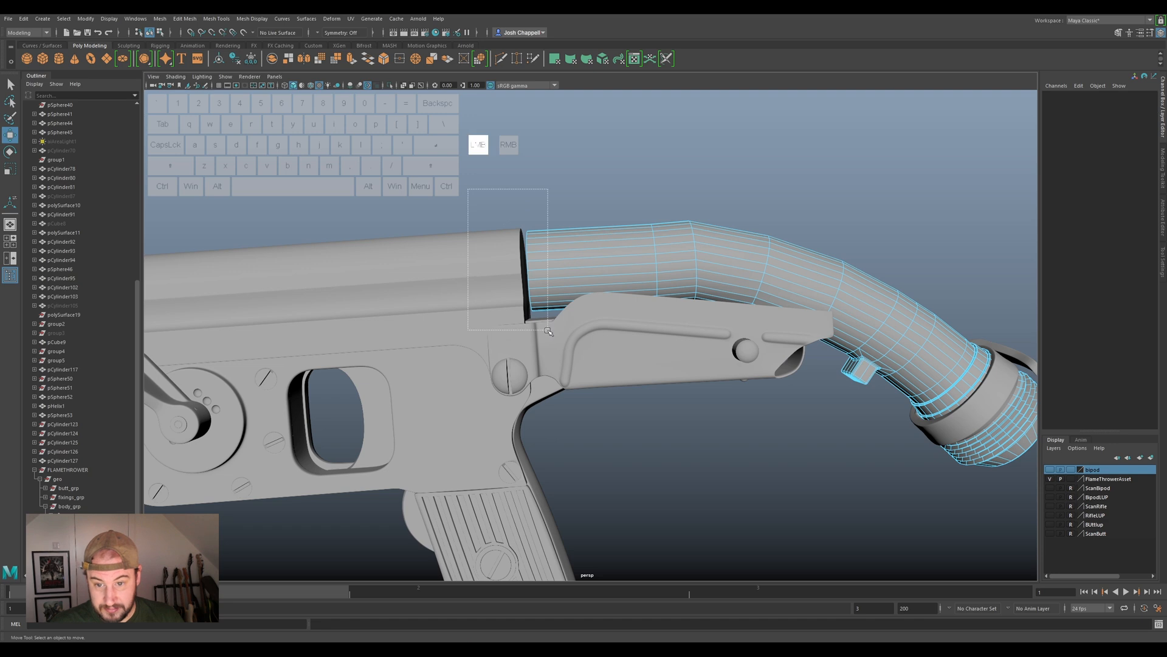
left_click_drag(548, 330, 549, 331)
left_click_drag(637, 312, 638, 311, "ctrl")
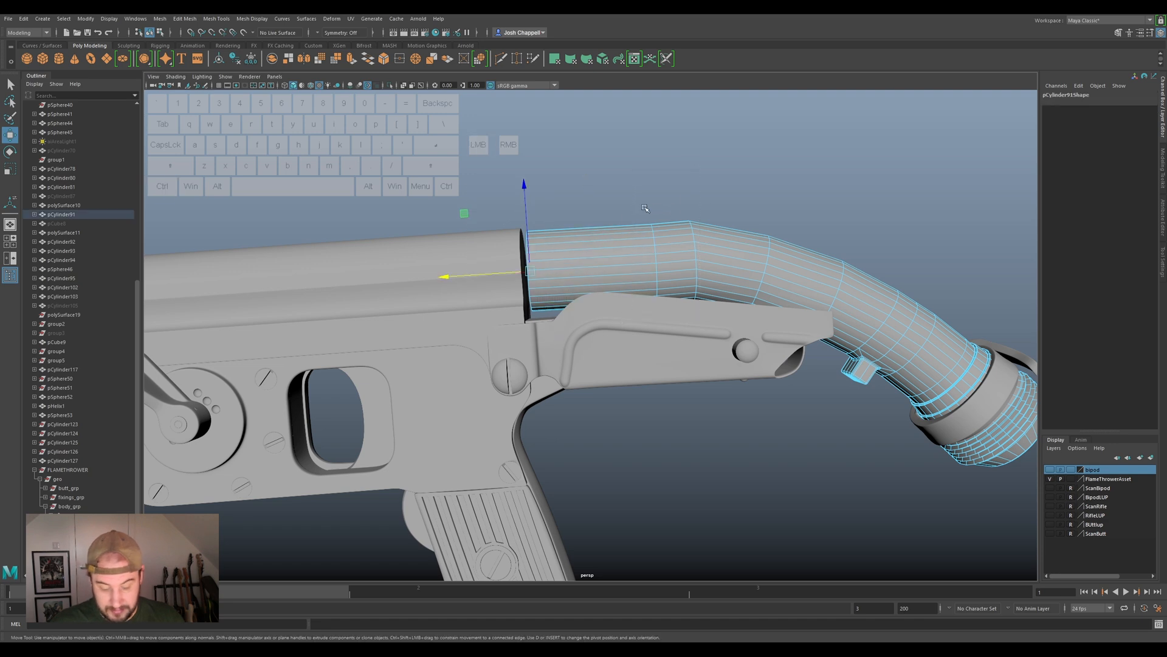
Clear the edge selection, return the pipe to object selection with smooth preview and centre its pivot.
left_click(649, 192)
scroll(558, 258, "up", 4)
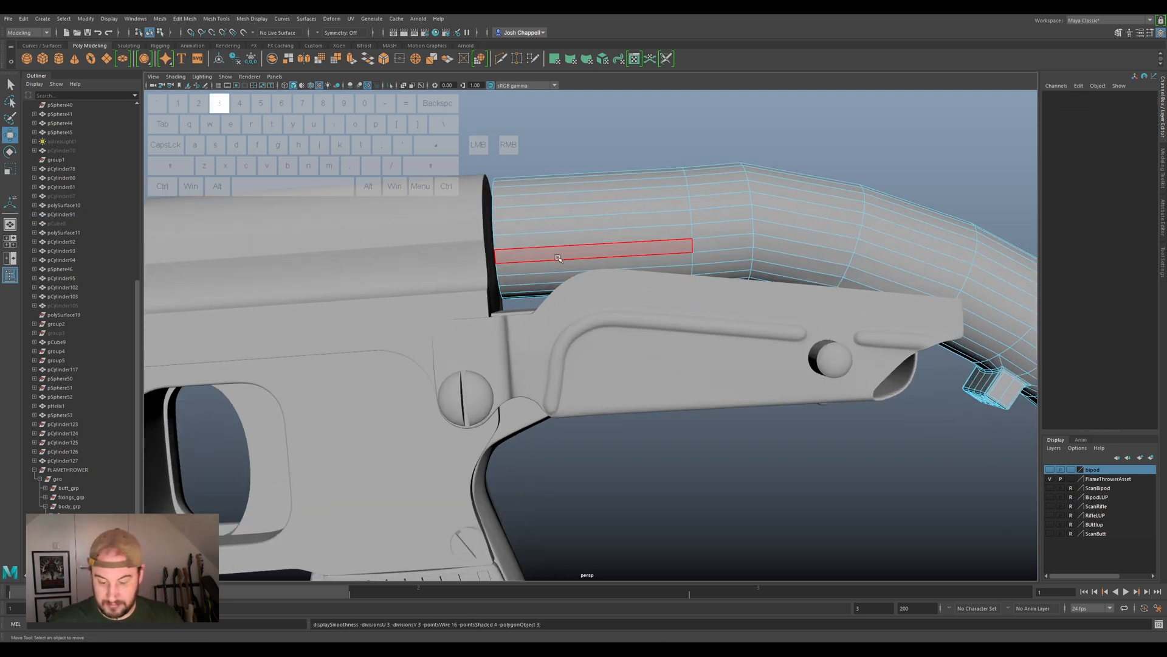
scroll(558, 258, "down", 5)
right_click_drag(600, 274, 661, 261)
left_click_drag(661, 262, 626, 310, "alt")
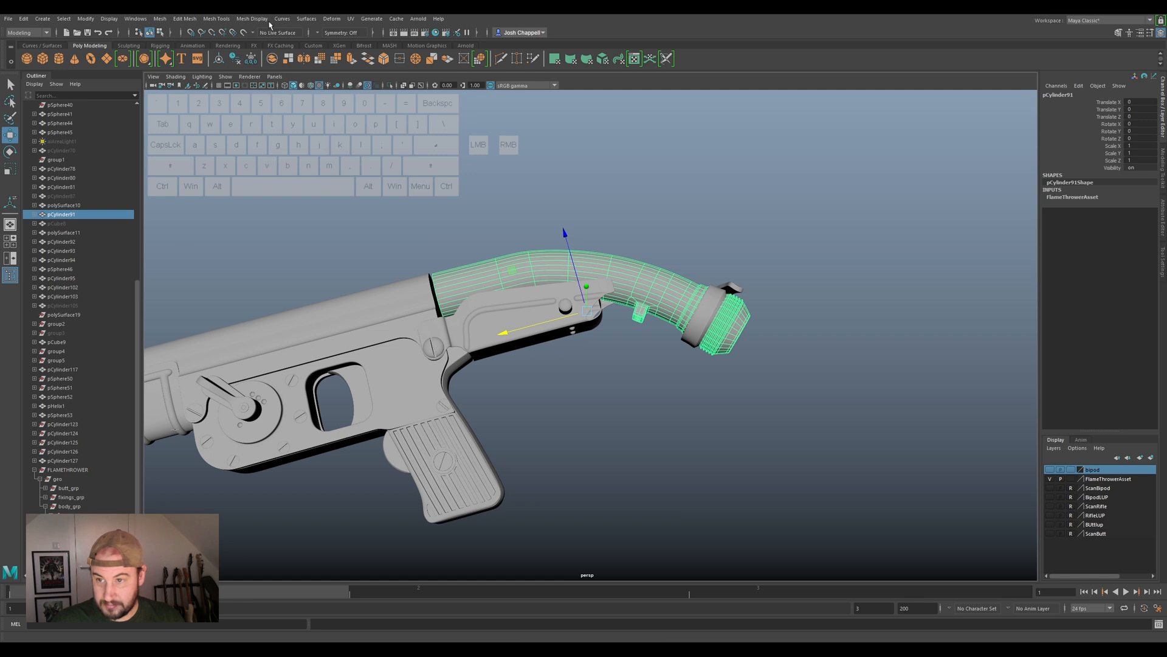
left_click(219, 58)
Rename the curved pipe FT_FuelPipe_MSDM, place it inside body_grp and hide it.
double_click(63, 215)
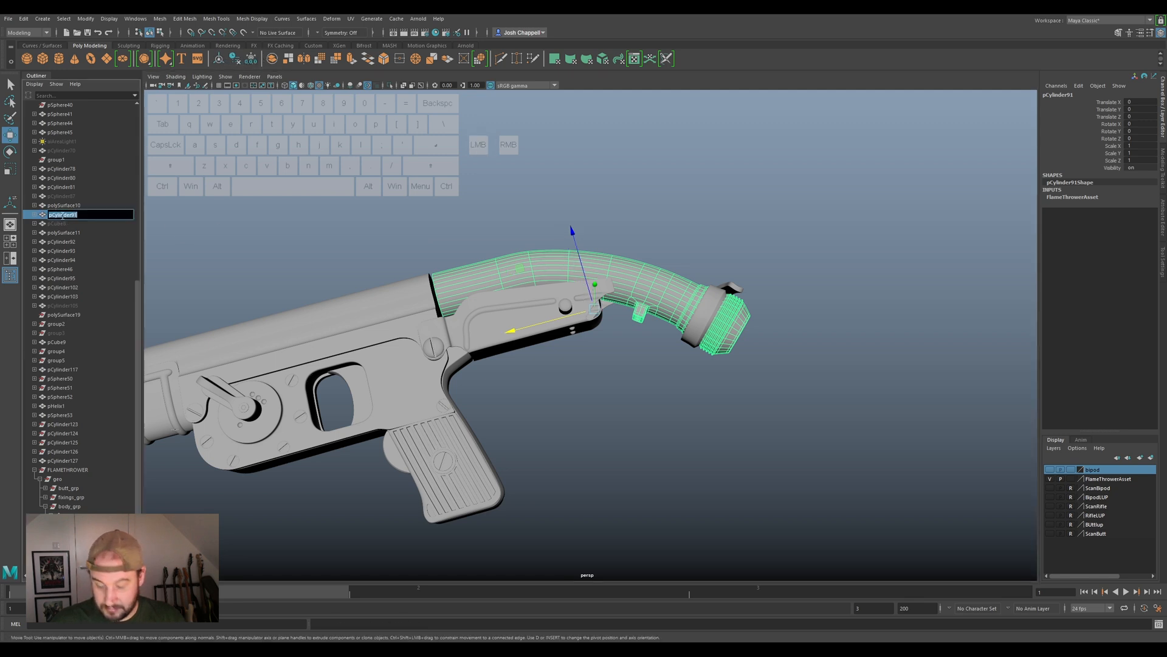
type("FT_ButtLatchTop_MSDM")
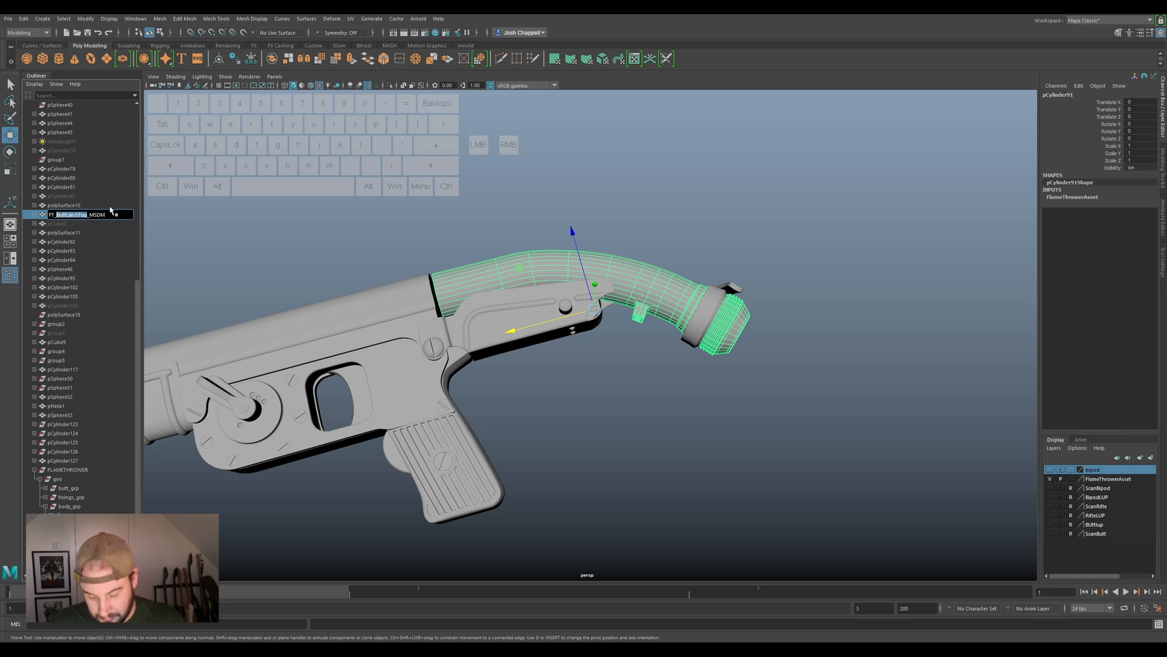
type("FuelP")
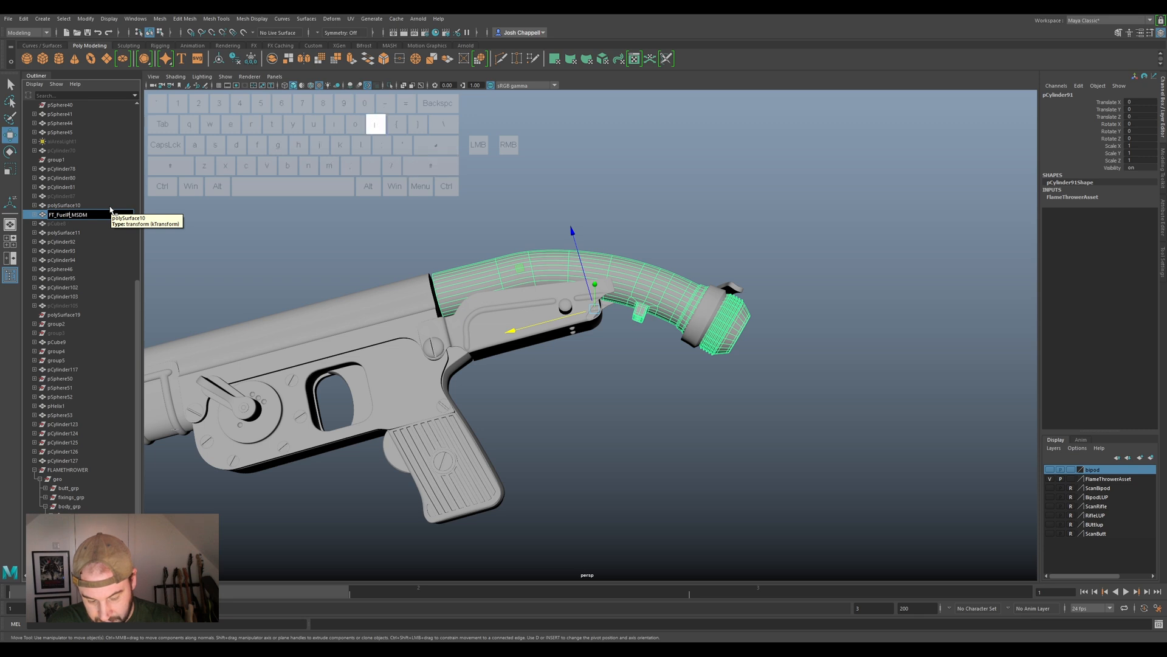
key("Return")
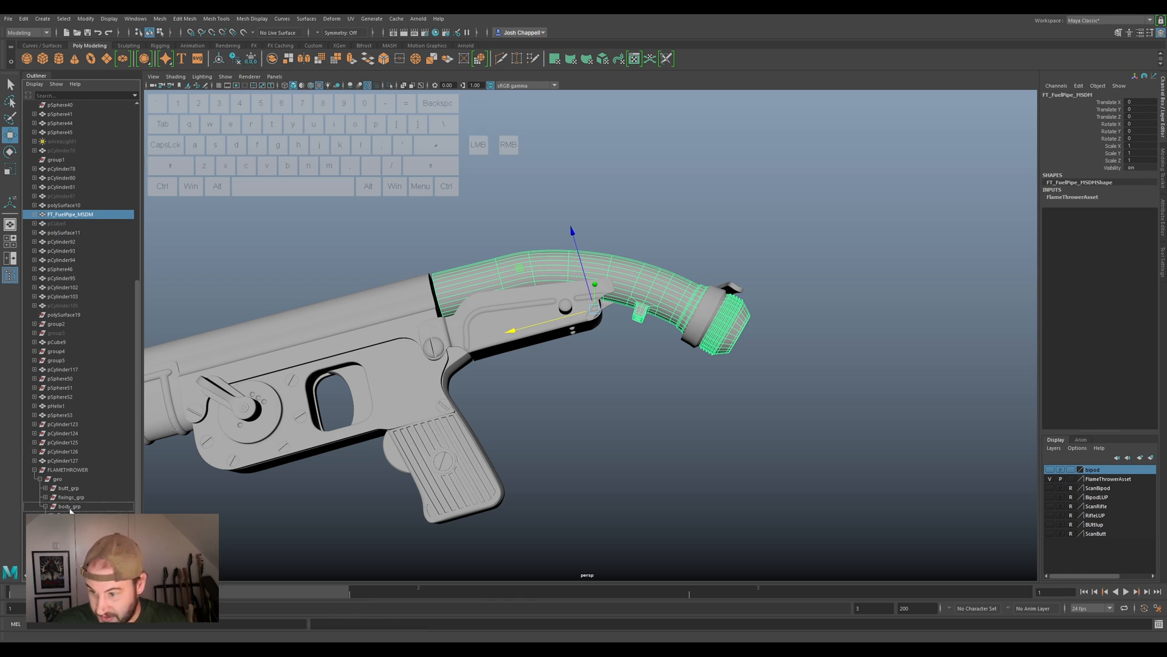
left_click_drag(70, 510, 74, 508)
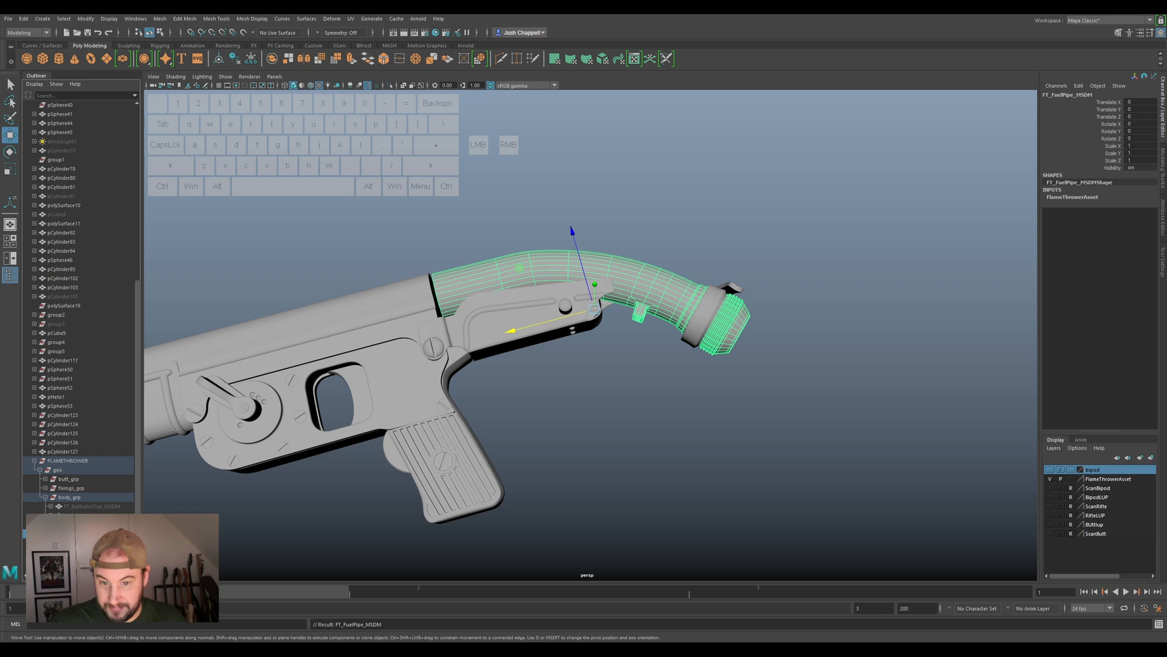
key("h")
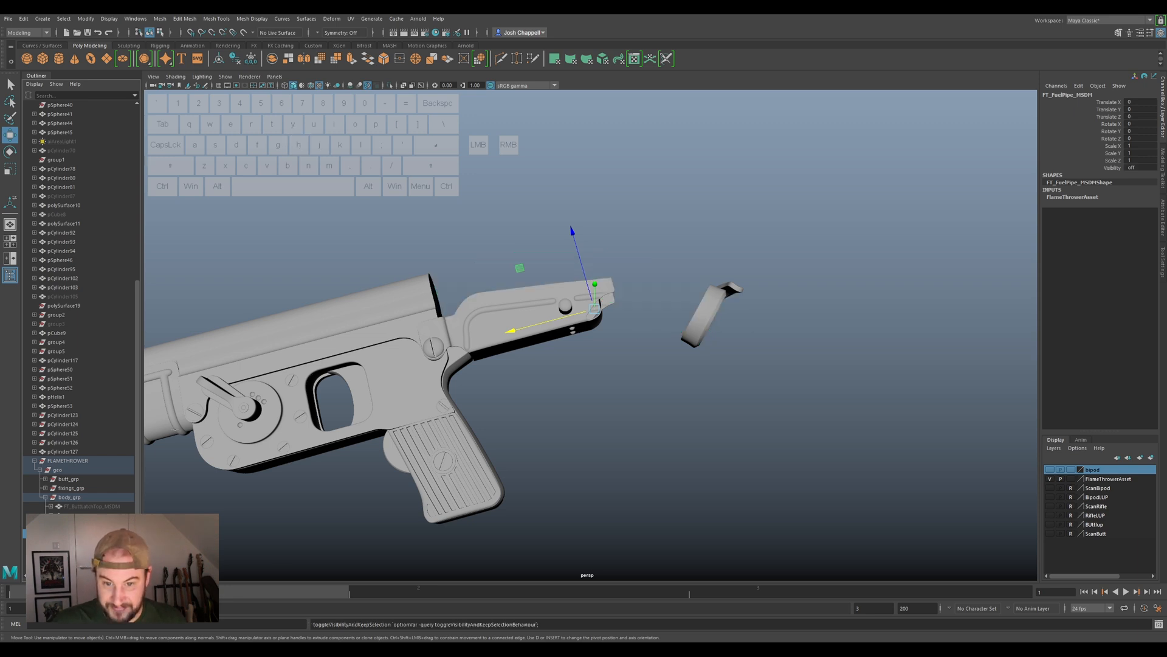
Select the small double-ball pin that passes through the clamp ring at the rear of the rifle.
middle_click_drag(681, 381, 420, 398, "alt")
right_click_drag(420, 398, 544, 378, "alt")
left_click_drag(392, 437, 413, 353, "alt")
middle_click_drag(412, 353, 444, 367, "alt")
right_click_drag(444, 367, 681, 344, "alt")
left_click_drag(510, 375, 426, 346, "alt")
middle_click_drag(507, 369, 549, 383, "alt")
left_click(549, 355)
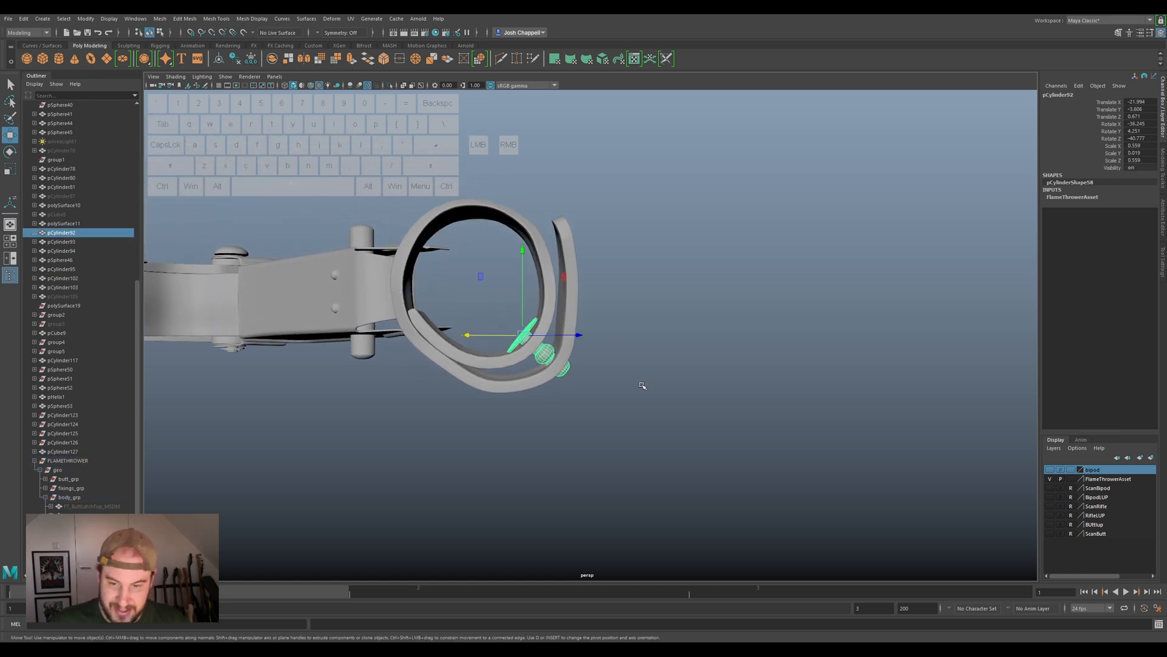
Examine how the pin sits in the clamp ring, and isolate it.
scroll(559, 343, "up", 3)
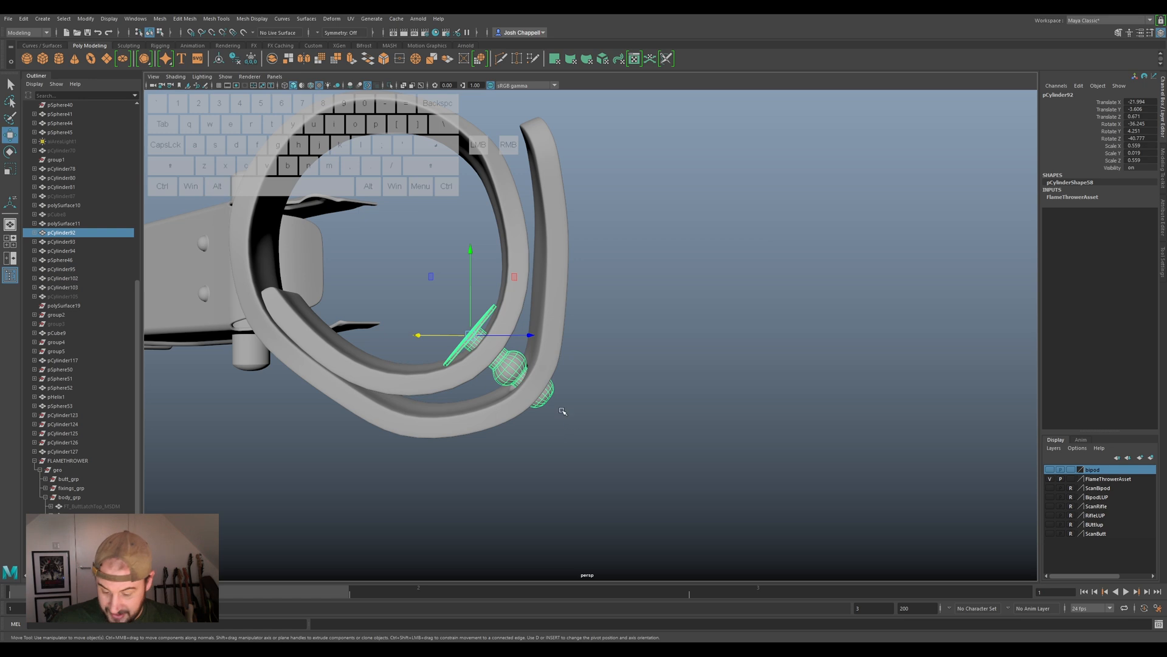
left_click_drag(529, 386, 557, 331, "alt")
middle_click_drag(724, 386, 605, 323, "alt")
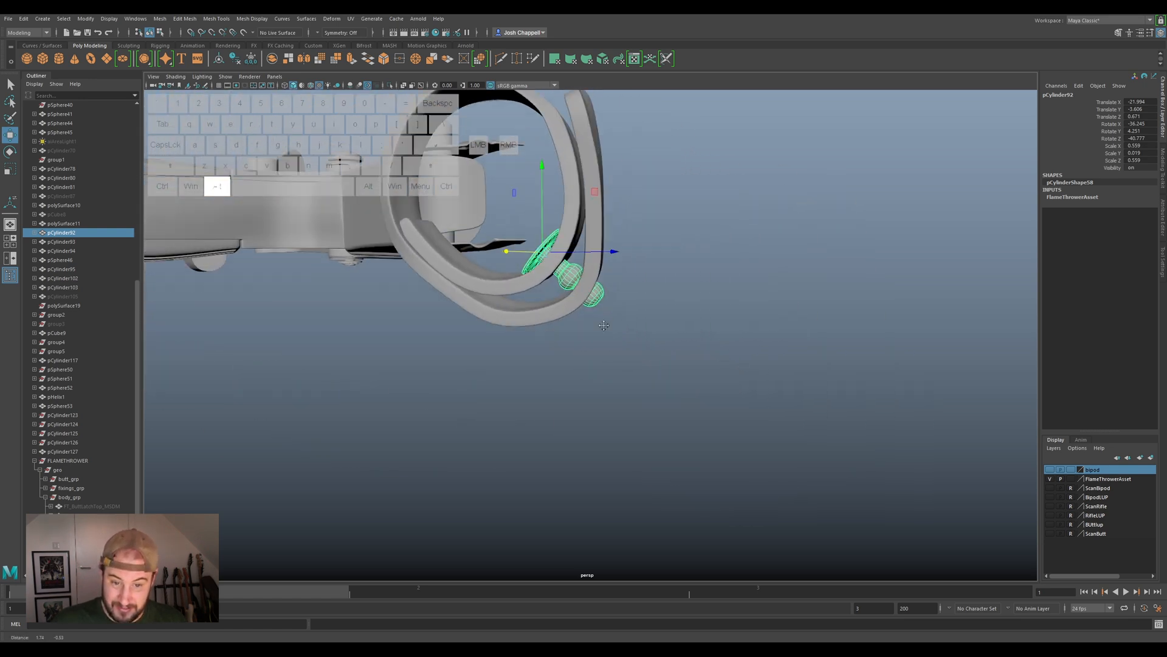
scroll(591, 304, "up", 2)
left_click_drag(535, 308, 554, 290, "alt")
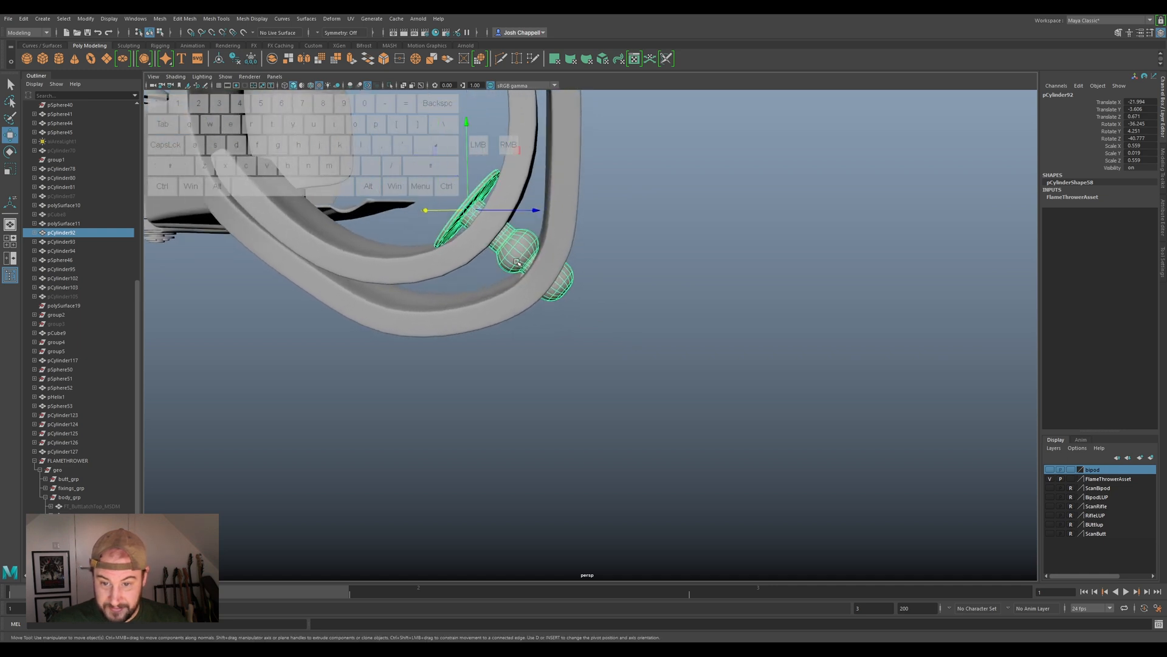
key("ctrl+1")
middle_click_drag(521, 248, 631, 328, "alt")
scroll(631, 328, "up", 3)
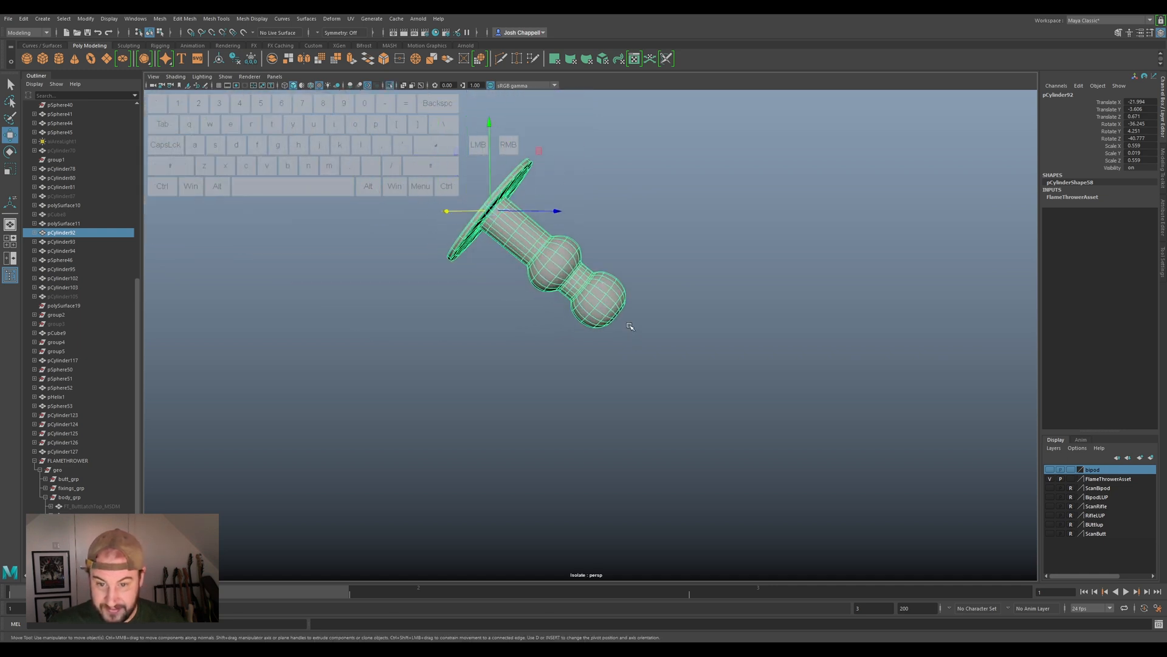
Switch the unsmoothed pin to edge editing and delete three edge loops around the neck between its two balls.
mouse_move(563, 255)
right_mouse_down()
mouse_move(561, 236)
mouse_move(571, 262)
mouse_move(567, 243)
right_mouse_up()
key("1")
key("f")
left_click(543, 176)
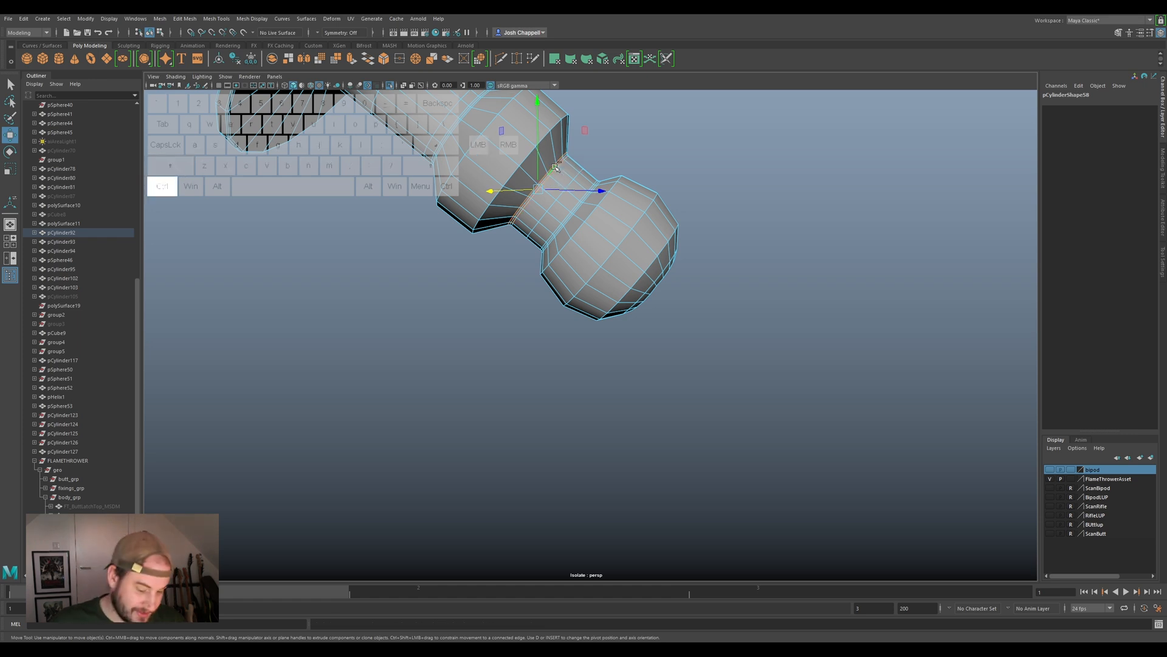
key("ctrl+Delete")
left_click(578, 206)
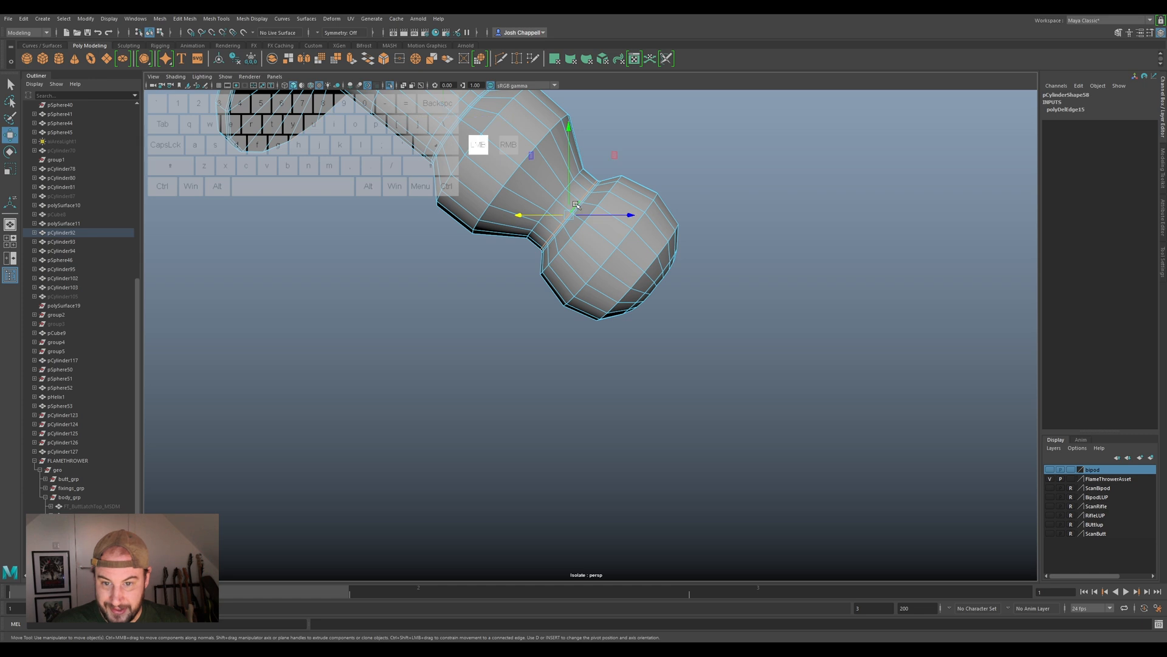
key("ctrl+Delete")
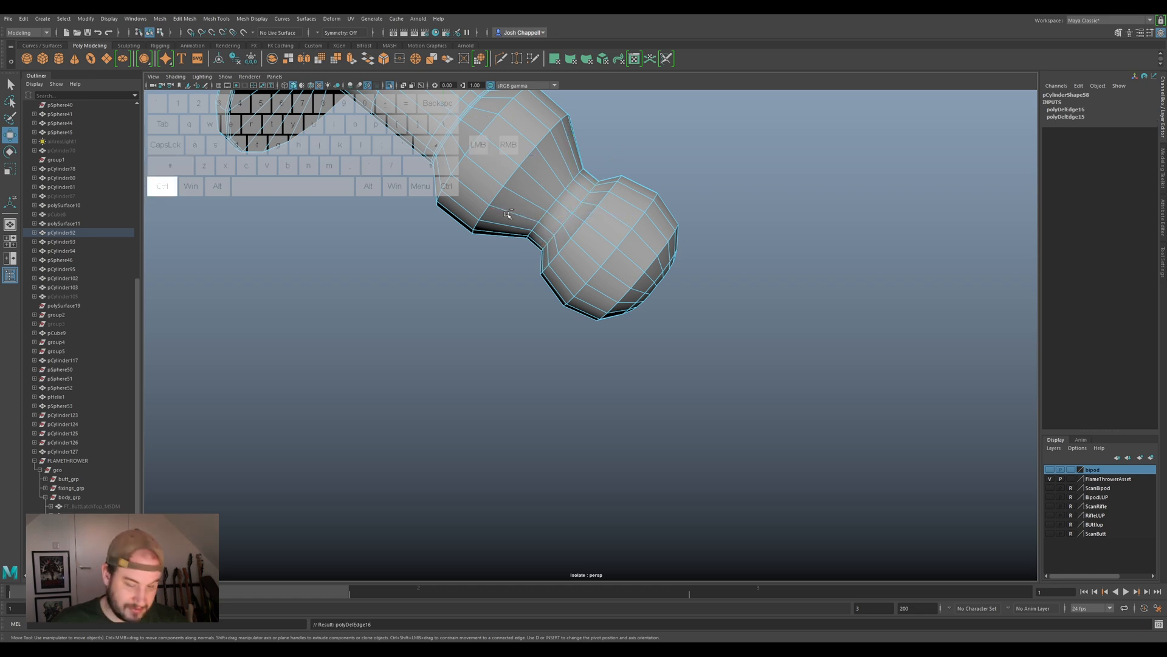
left_click(554, 192)
left_click(580, 222, "ctrl+shift")
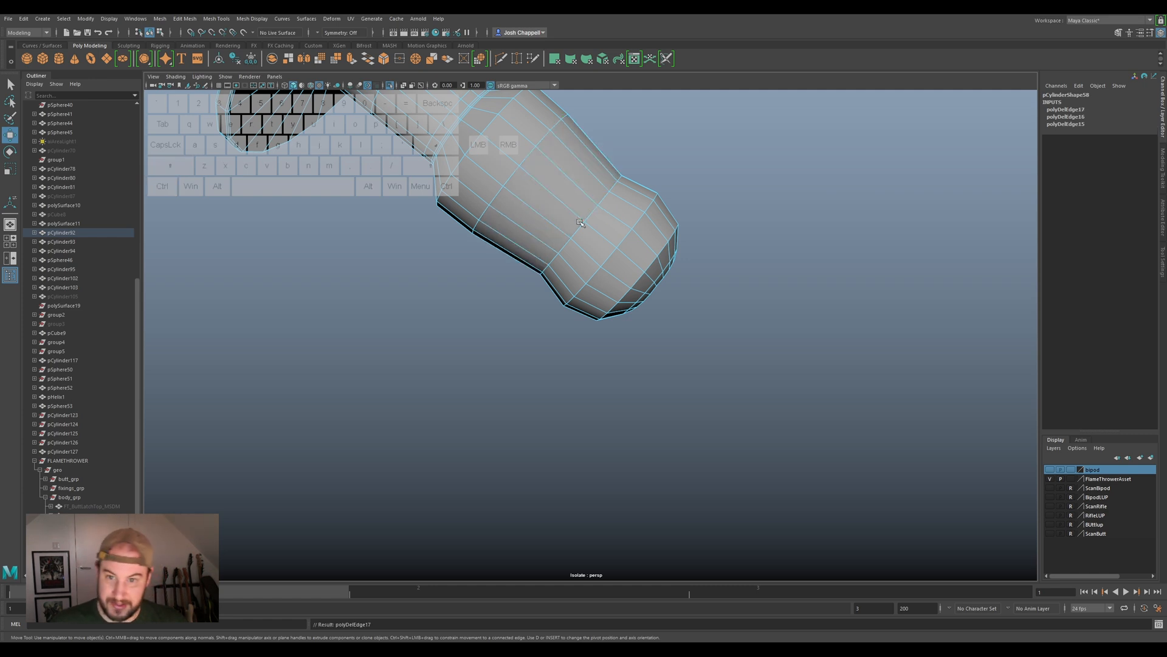
Scale up the edge loop around the middle of the pin's large ball to widen it.
scroll(602, 235, "down", 5)
left_click_drag(608, 261, 533, 230, "alt")
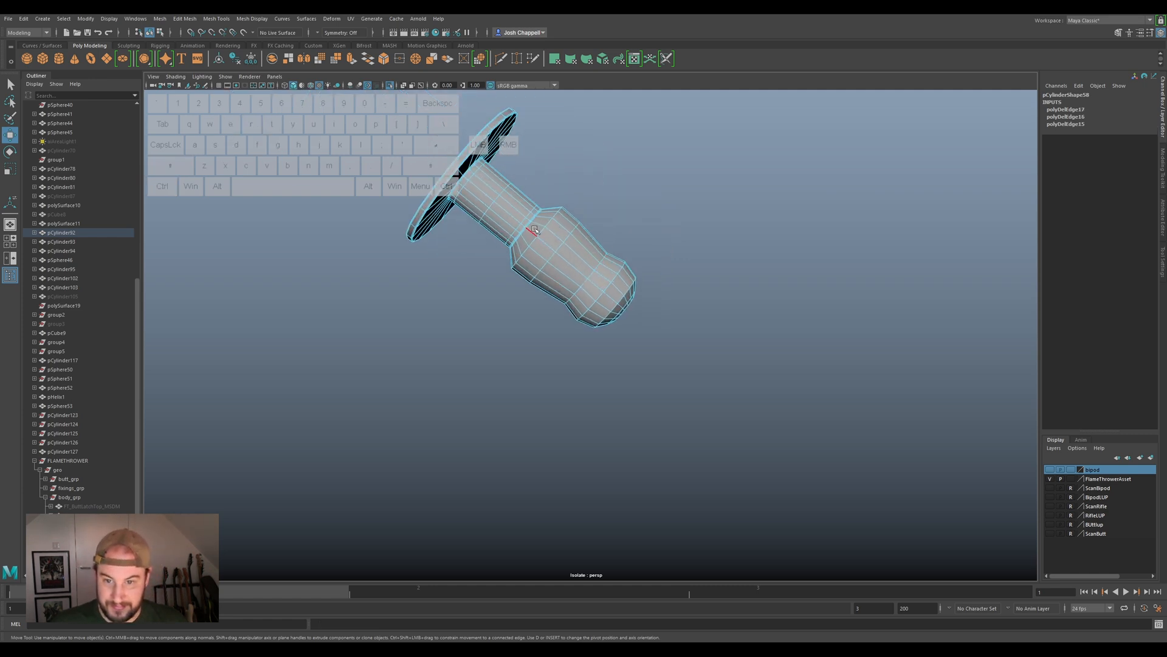
key("e")
key("r")
left_click_drag(555, 251, 573, 257)
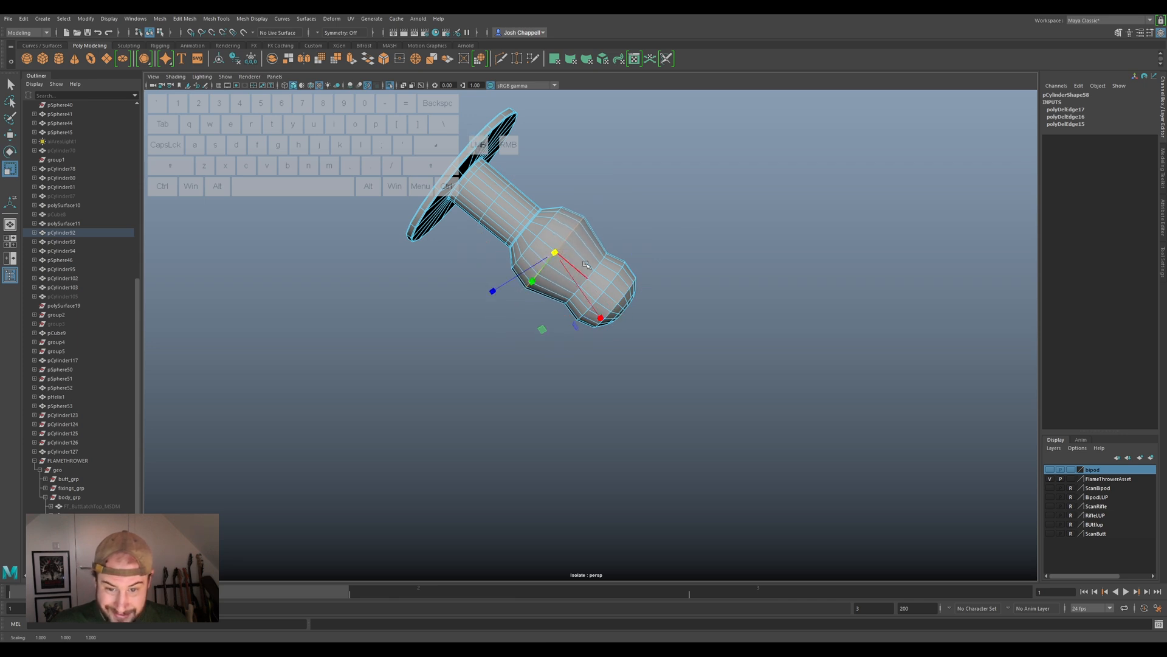
Shrink the edge loops towards the pin's free end so the head tapers to a narrow tip.
left_click(607, 288)
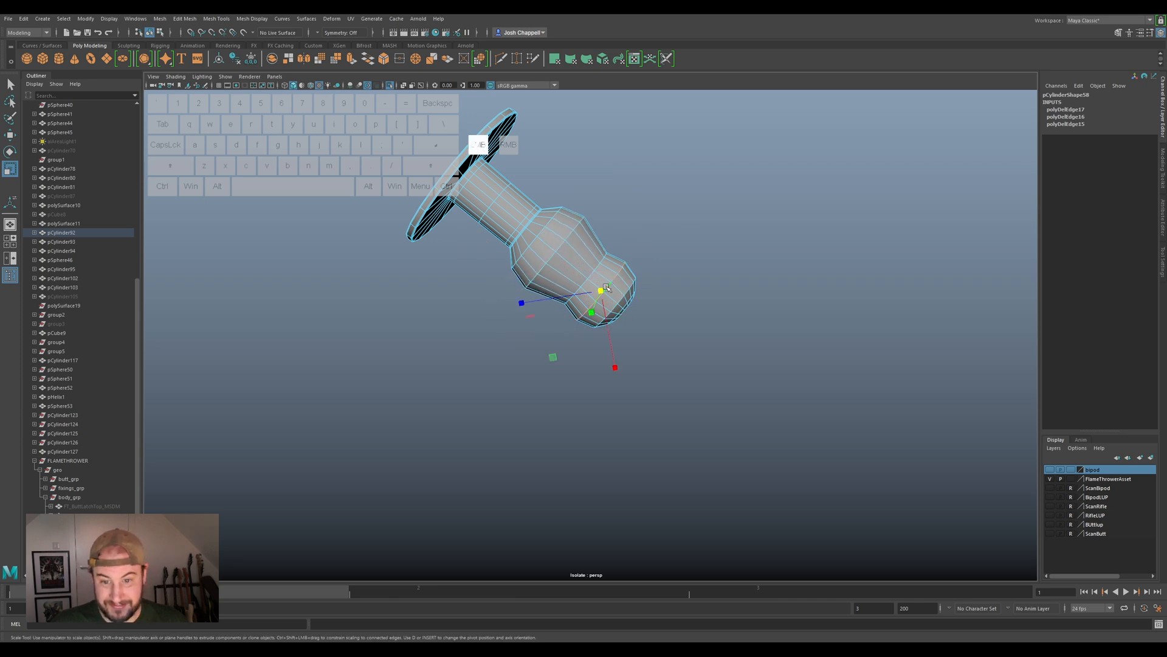
mouse_move(602, 290)
left_mouse_down()
mouse_move(587, 289)
mouse_move(608, 300)
mouse_move(593, 297)
left_mouse_up()
left_click(620, 300)
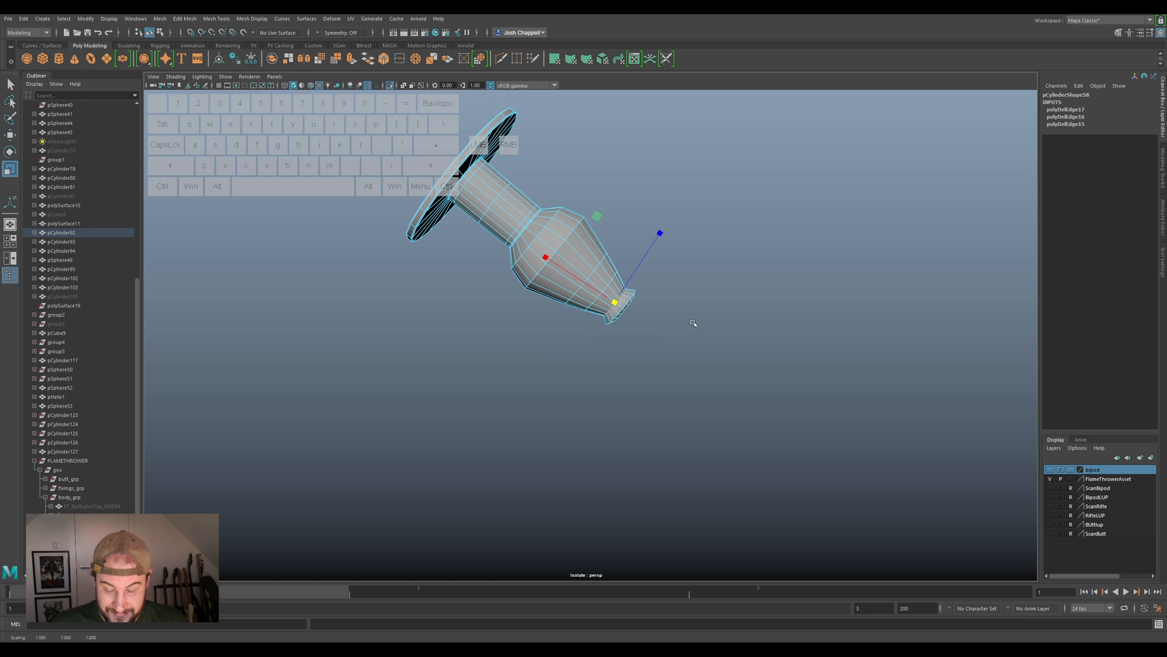
Try to scale down the end edge loop of the pin's tip, and undo it.
scroll(696, 322, "up", 3)
middle_click_drag(703, 292, 696, 305, "alt")
left_click(577, 266)
key("w")
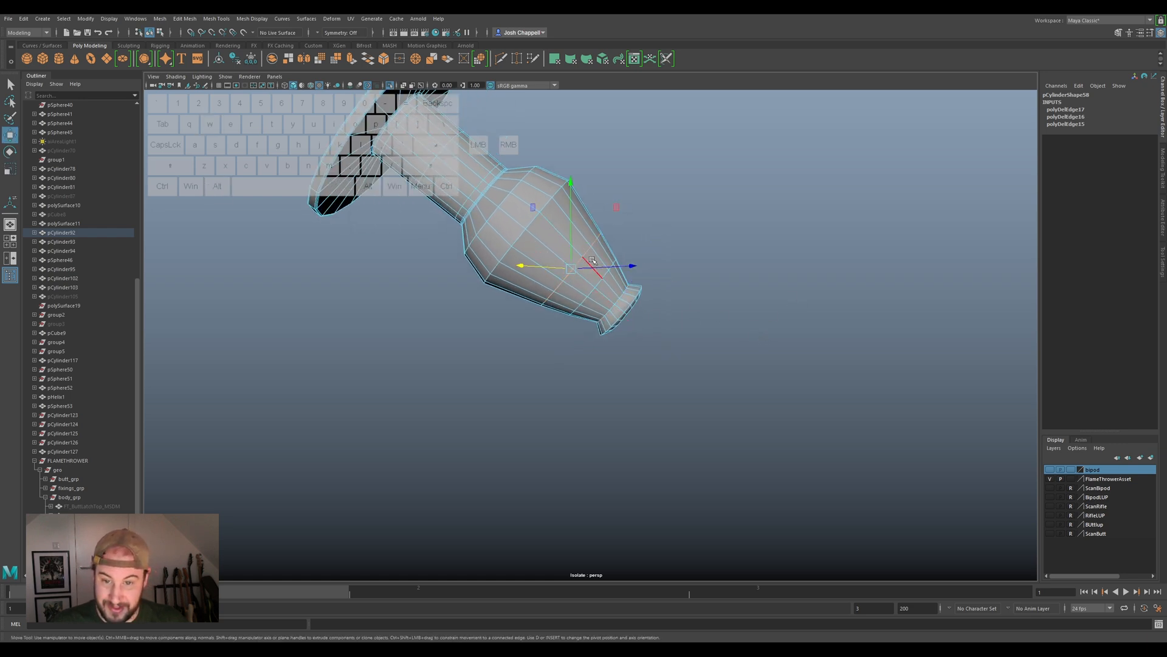
left_click(620, 314)
key("r")
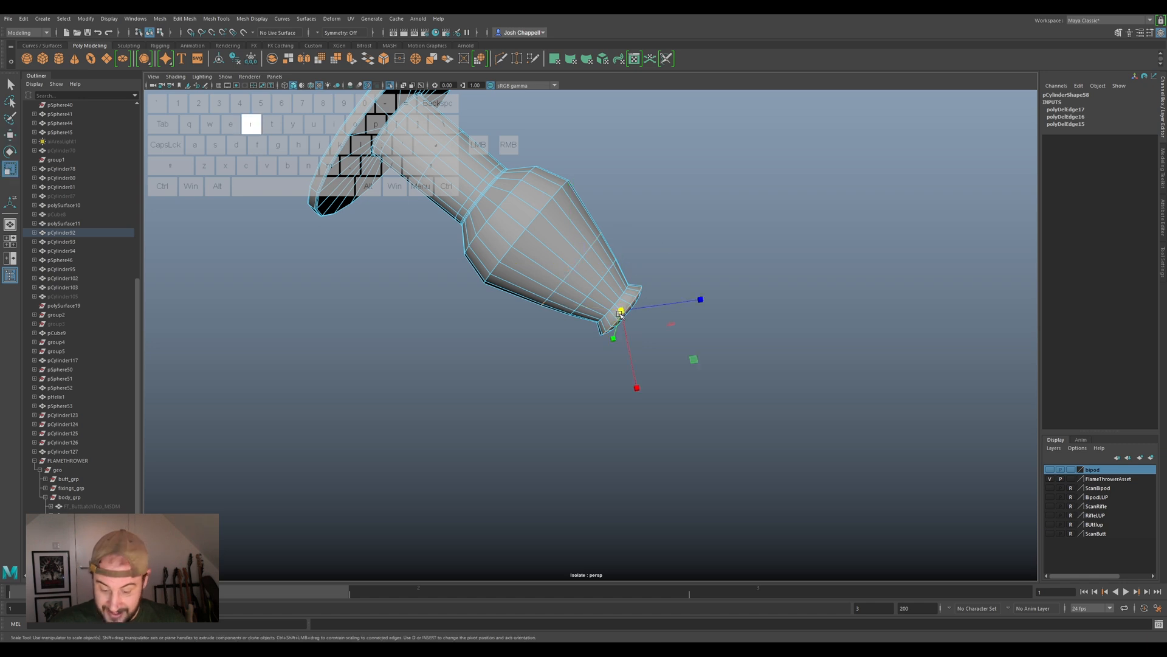
left_click_drag(623, 316, 595, 313)
scroll(678, 336, "up", 5)
mouse_move(678, 336)
left_mouse_down("alt")
mouse_move(651, 323)
mouse_move(690, 335)
left_mouse_up("alt")
scroll(696, 337, "down", 5)
middle_click_drag(695, 338, 412, 256, "alt")
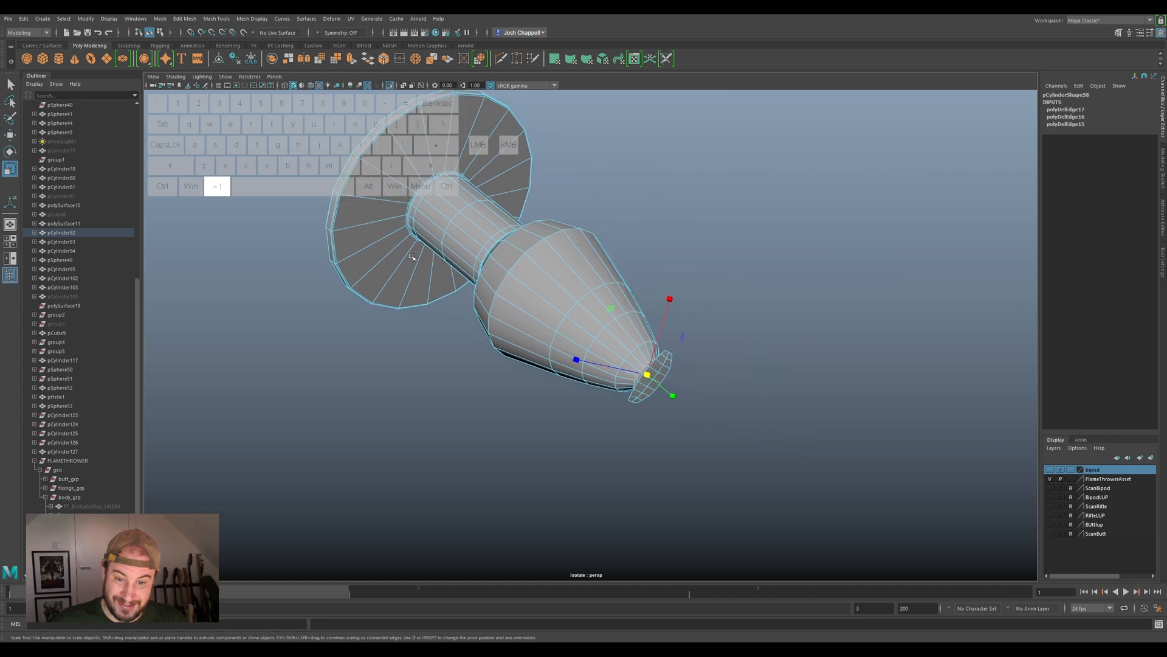
scroll(412, 256, "up", 8)
key("ctrl+z")
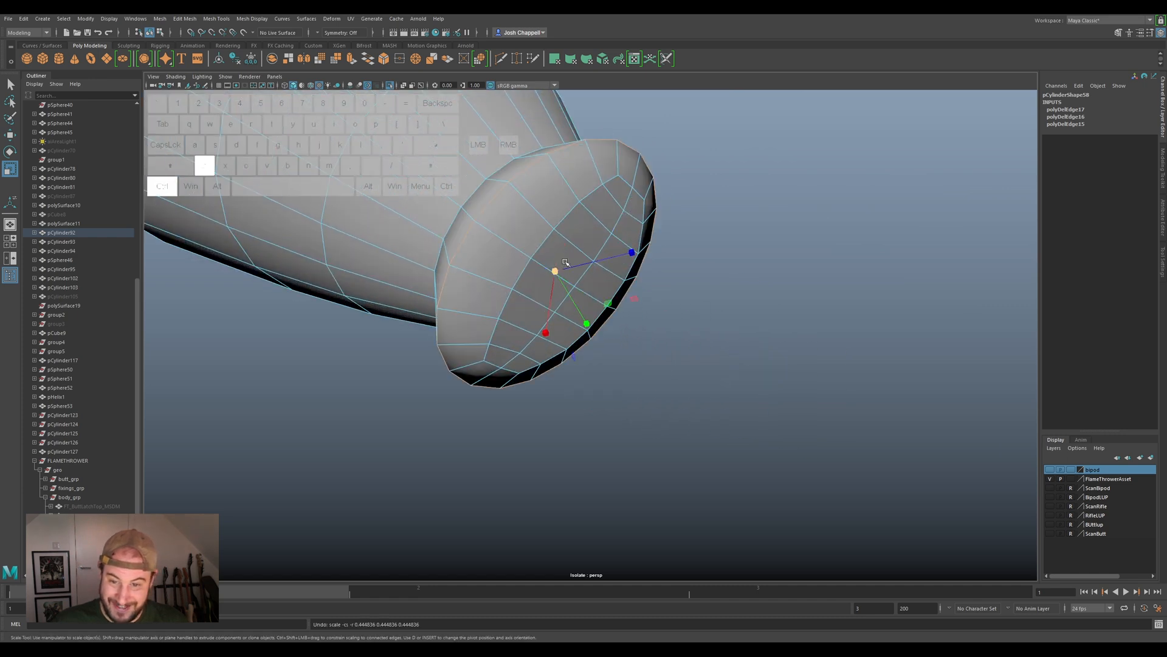
Select all faces of the flared cap at the pin's tip and scale them down.
scroll(477, 310, "down", 8)
left_click_drag(483, 311, 574, 365, "alt")
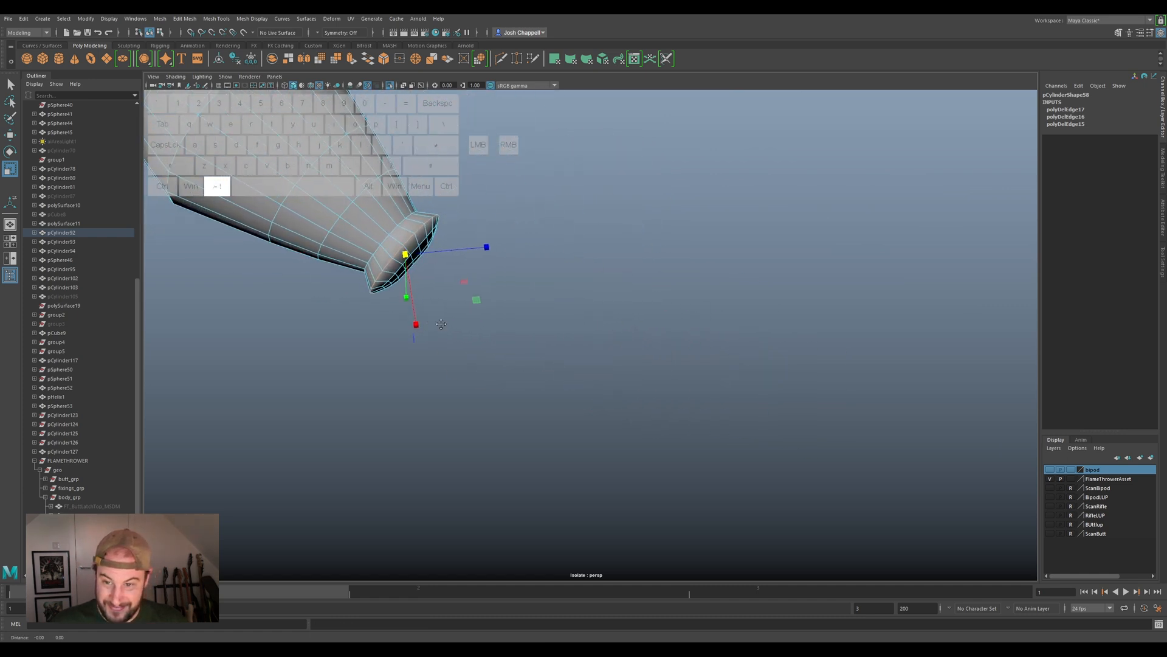
middle_click_drag(428, 319, 649, 401, "alt")
right_click_drag(572, 302, 567, 352)
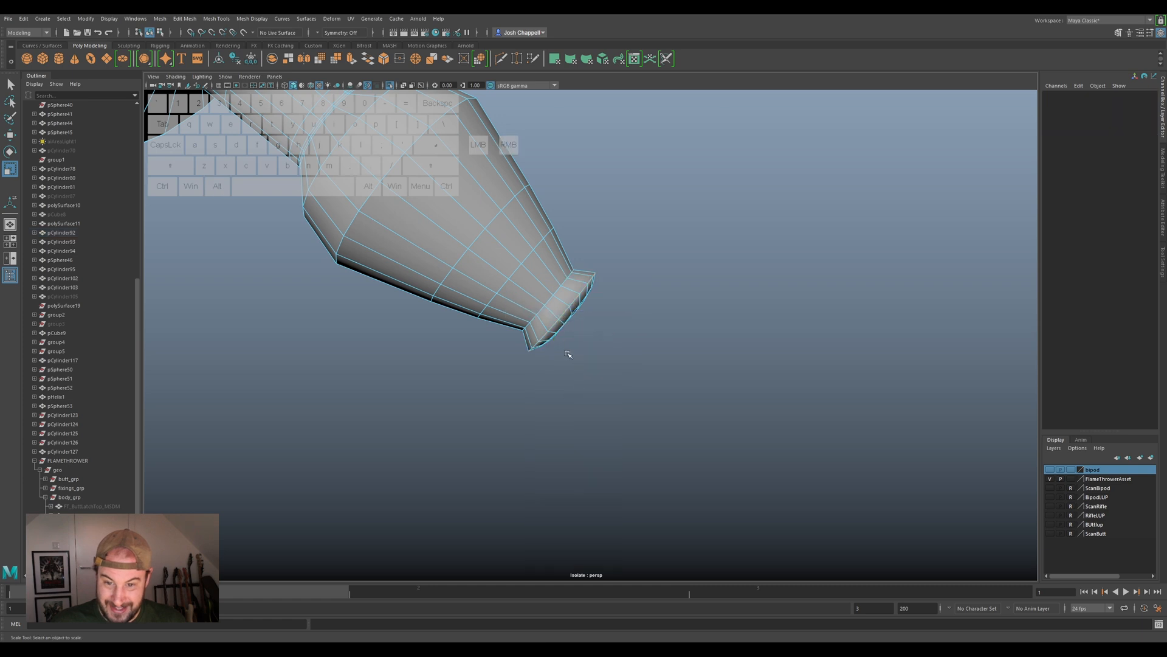
left_click(528, 340)
key("q")
double_click(538, 334, "ctrl+shift")
left_click_drag(587, 363, 581, 360, "alt")
left_click_drag(600, 271, 582, 304, "ctrl+shift")
left_click_drag(515, 392, 543, 345, "ctrl+shift")
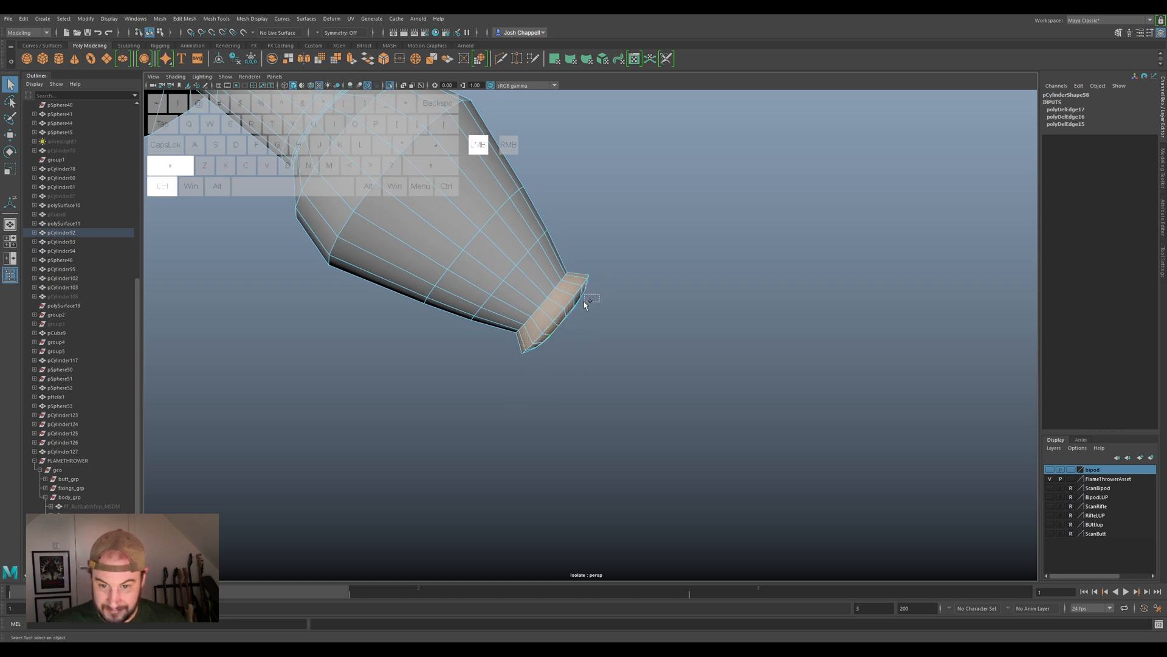
left_click_drag(574, 309, 573, 309, "ctrl+shift")
left_click_drag(593, 338, 658, 373, "alt")
scroll(665, 355, "down", 3, "alt")
key("r")
Scale the edge loops at the pin's tip so the cap blends smoothly into the taper.
right_click_drag(661, 365, 659, 348)
left_click_drag(651, 369, 673, 358, "alt")
left_click(674, 357)
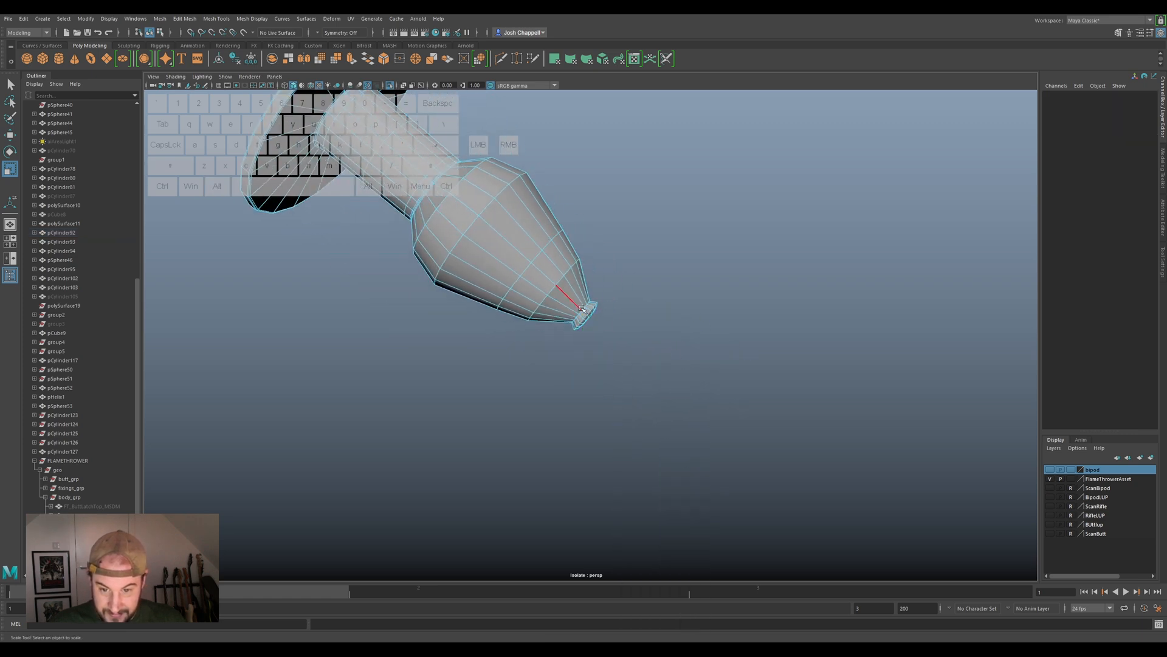
left_click(582, 309)
scroll(593, 306, "up", 3)
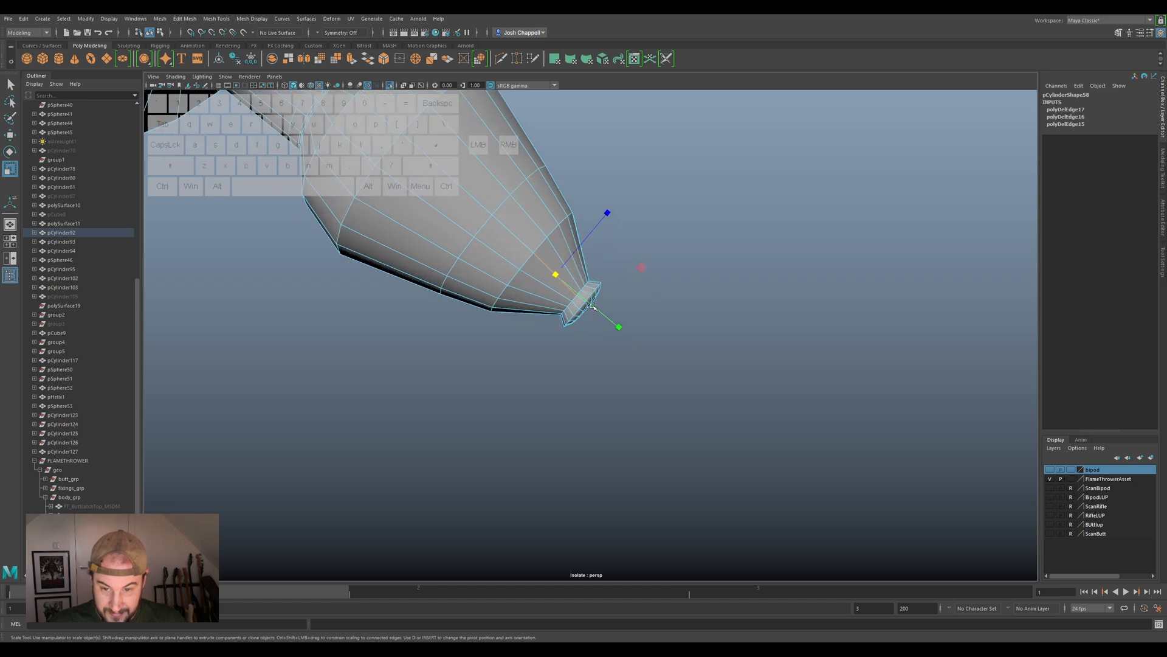
left_click(583, 288)
left_click_drag(575, 298, 595, 301)
scroll(595, 301, "down", 3)
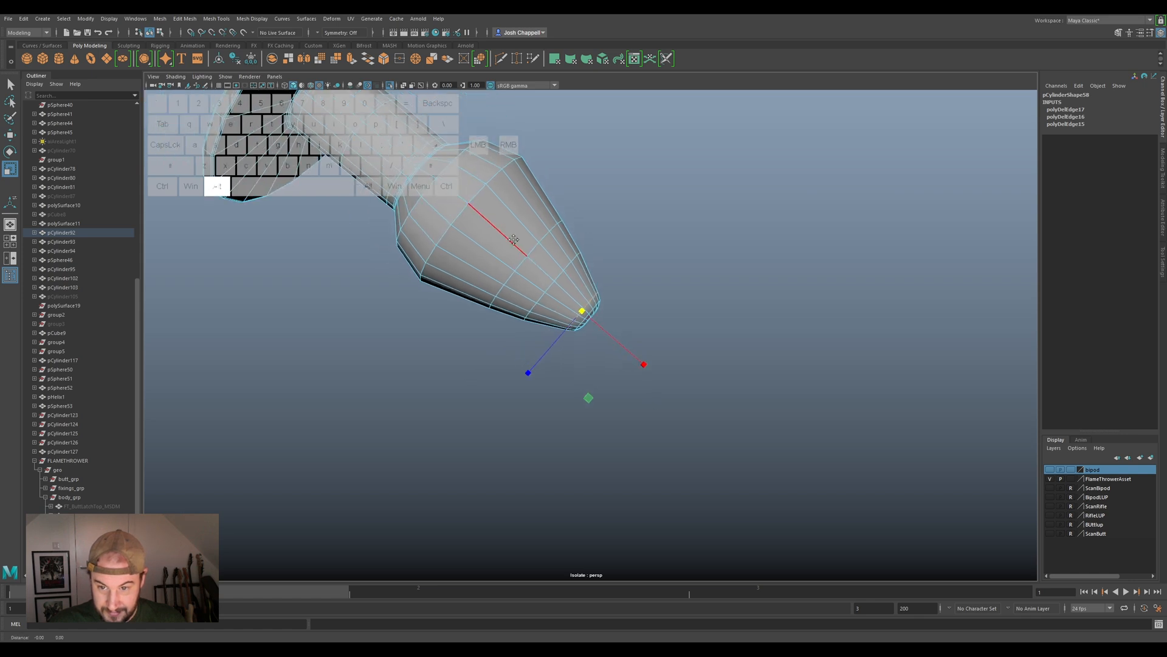
middle_click_drag(513, 239, 571, 284, "alt")
Insert an edge loop with Multi-Cut around the shoulder of the pin's tapered head.
left_click(1161, 167)
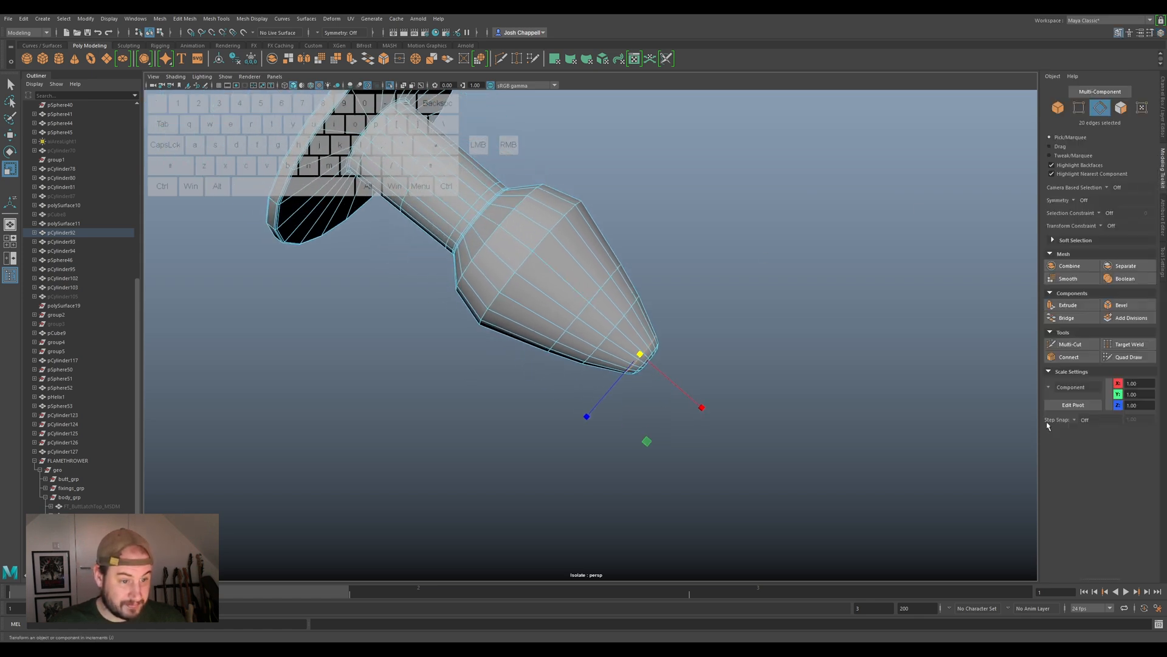
left_click(1070, 344)
left_click(559, 275)
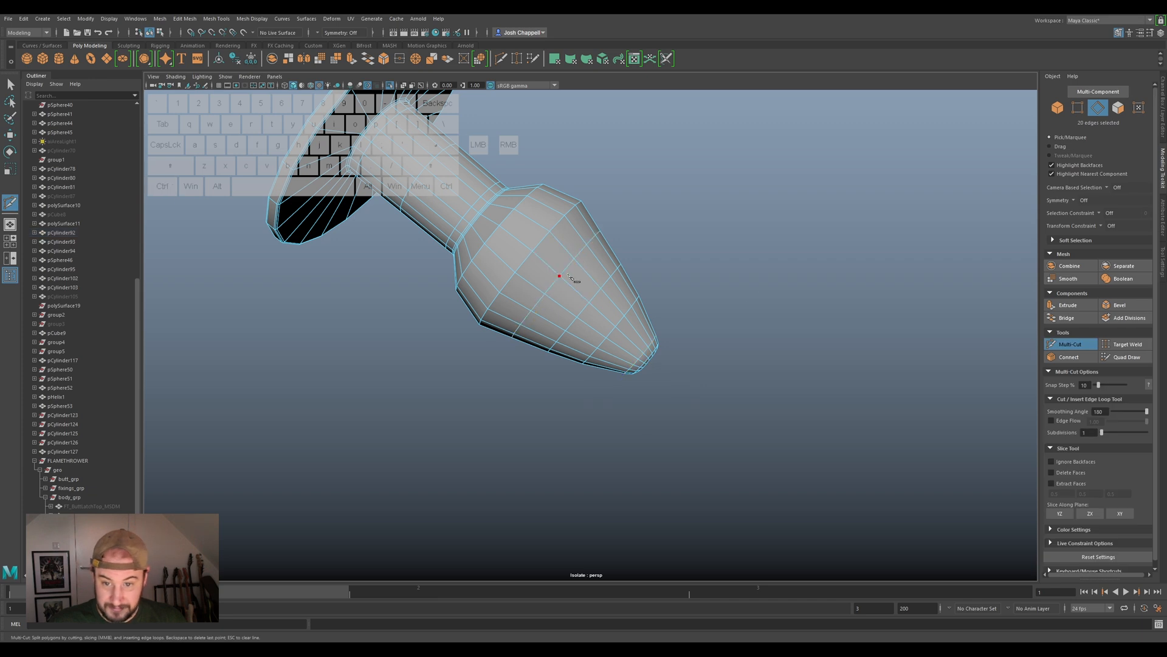
left_click(535, 223, "ctrl")
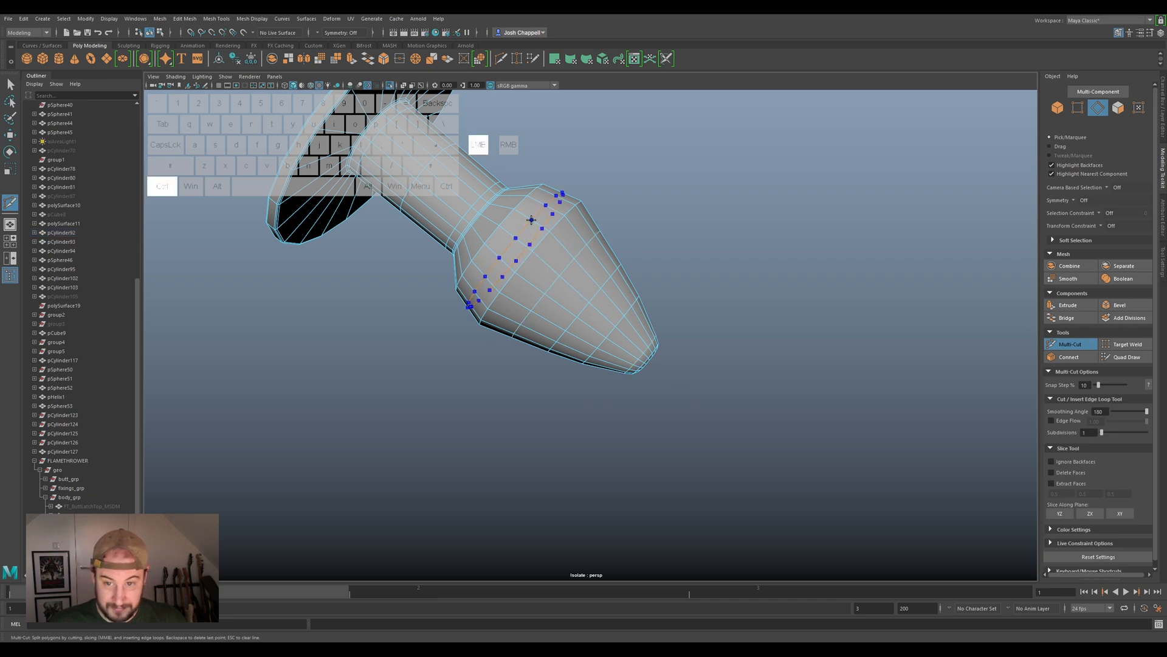
left_click(1065, 345)
Enlarge the added shoulder loop and rescale the loops towards the tip to round the head's profile.
double_click(527, 228)
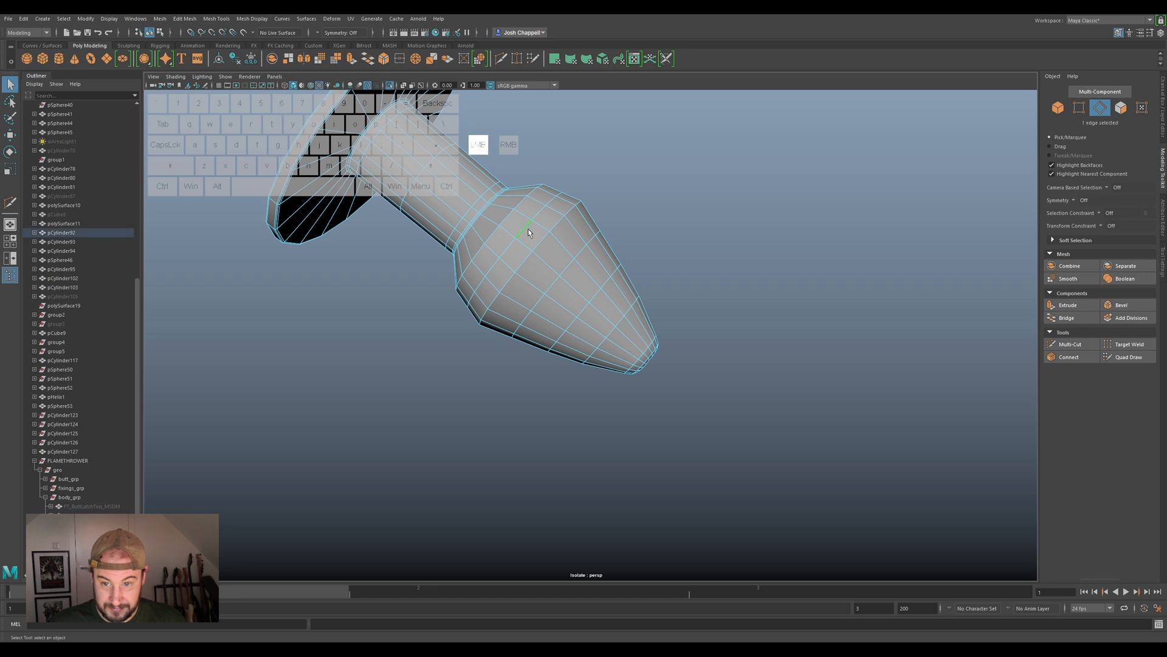
key("r")
left_click_drag(515, 250, 558, 285)
double_click(554, 282)
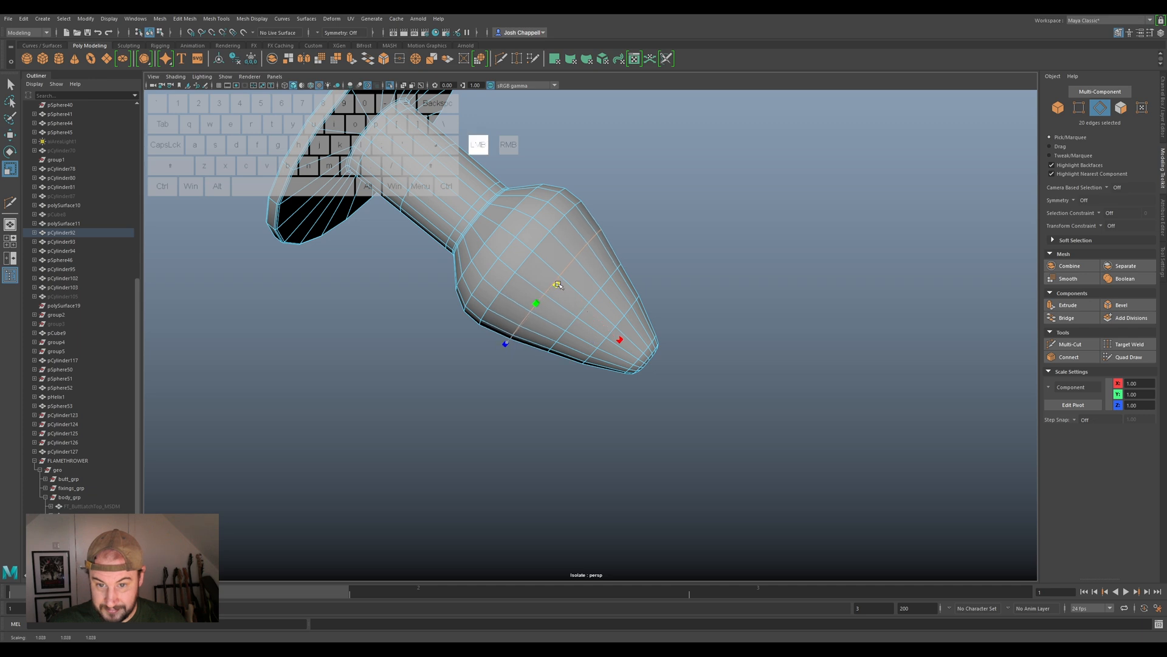
double_click(629, 312)
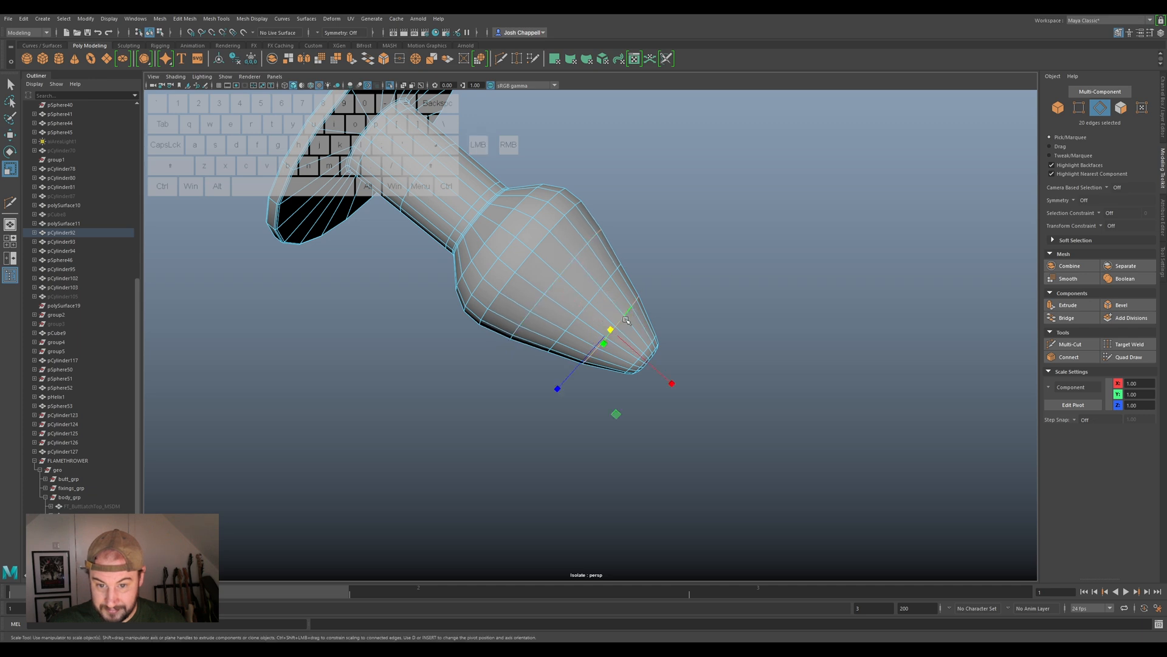
left_click_drag(610, 330, 608, 329)
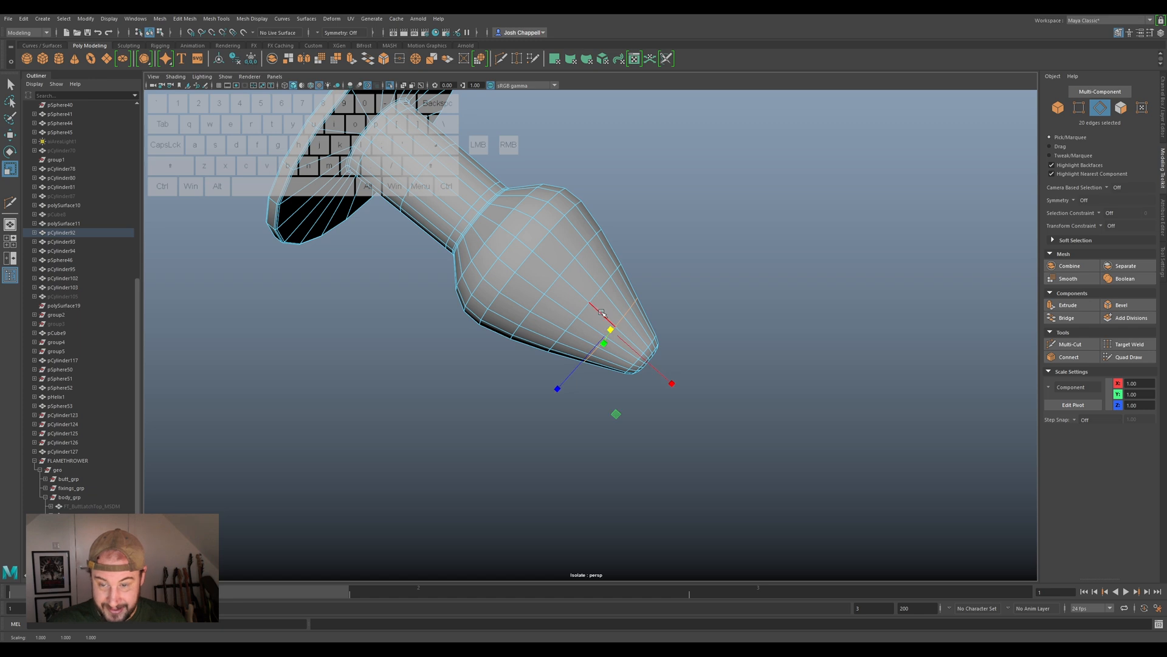
Return the pin to object mode with smooth preview and bring the other parts back into view.
right_click_drag(528, 239, 584, 227)
key("3")
scroll(577, 262, "down", 5)
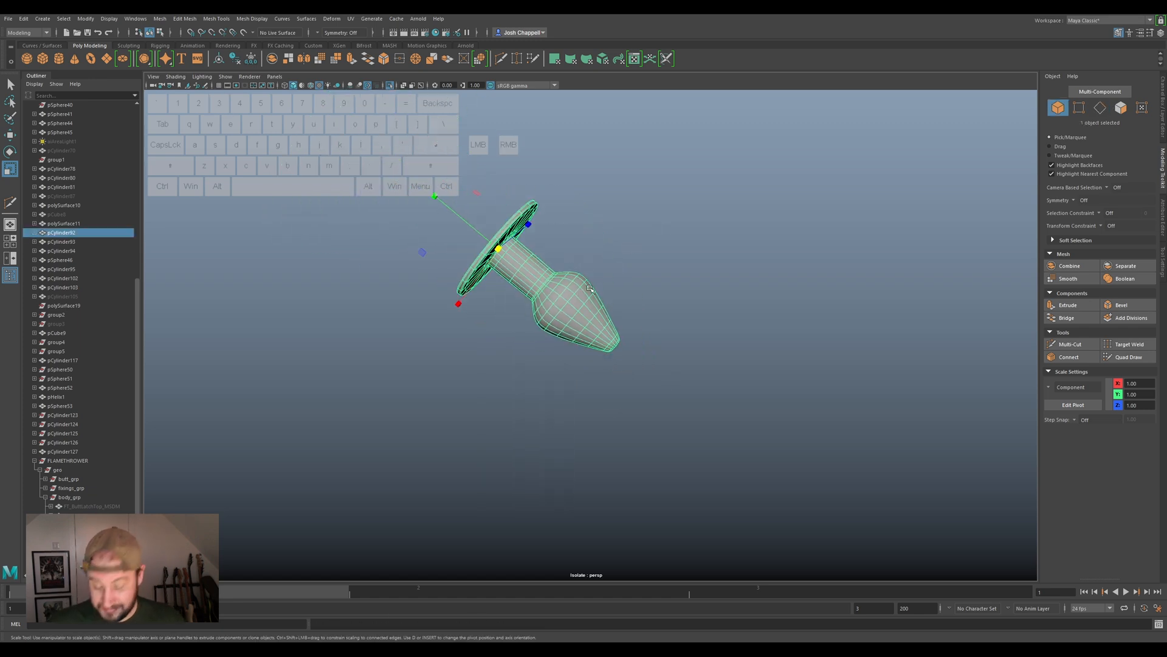
key("ctrl+1")
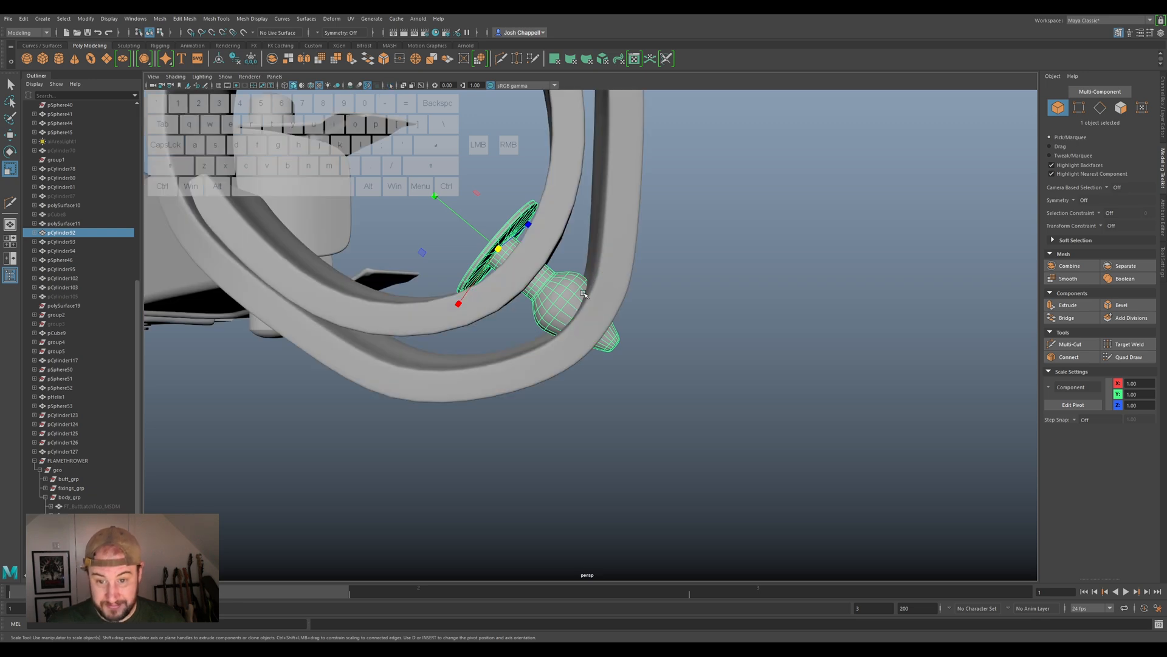
middle_click_drag(594, 280, 630, 323, "alt")
scroll(634, 284, "down", 6)
scroll(632, 307, "up", 4)
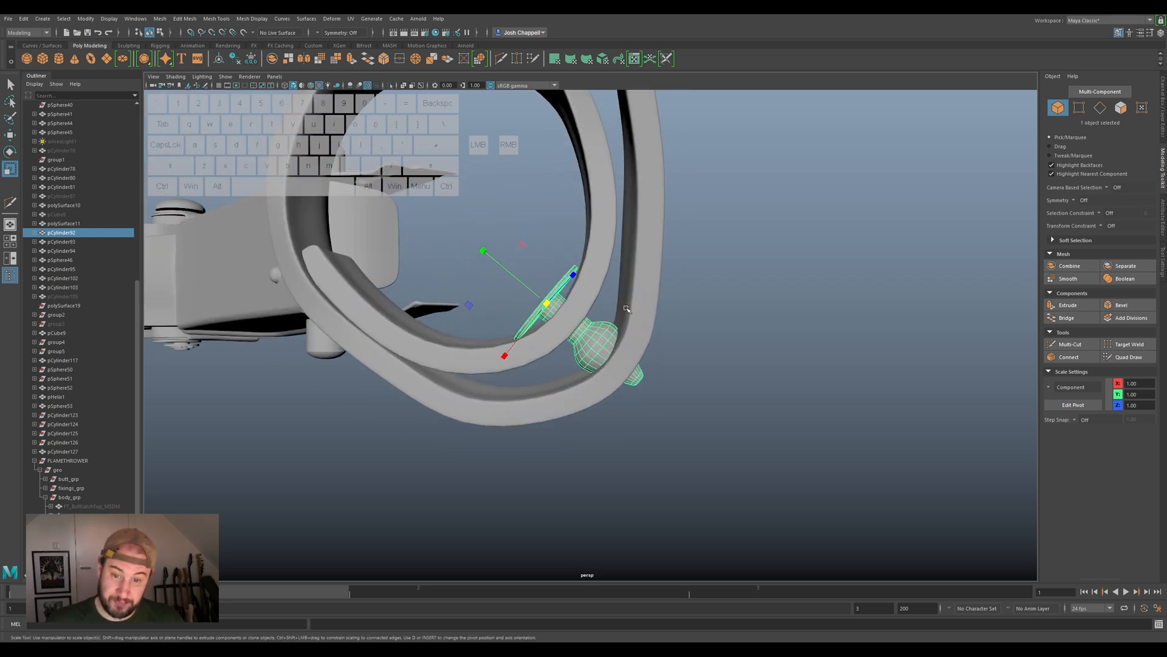
right_click_drag(588, 334, 542, 330)
left_click_drag(730, 319, 568, 419)
left_click_drag(588, 334, 646, 303, "ctrl+shift")
key("w")
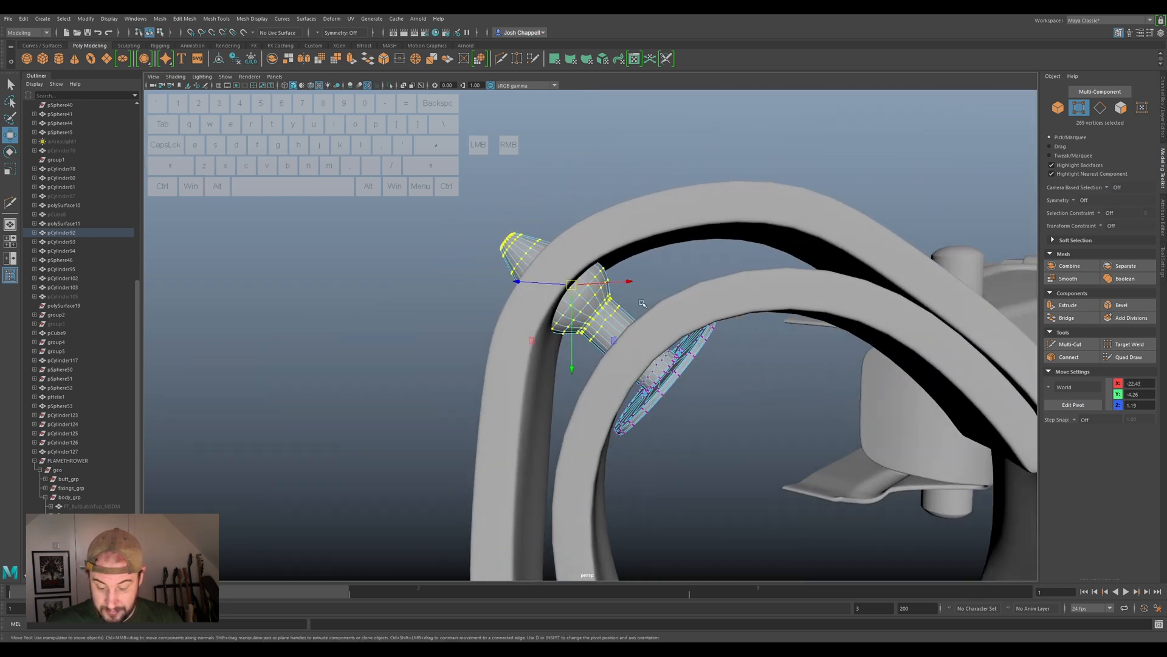
key("r")
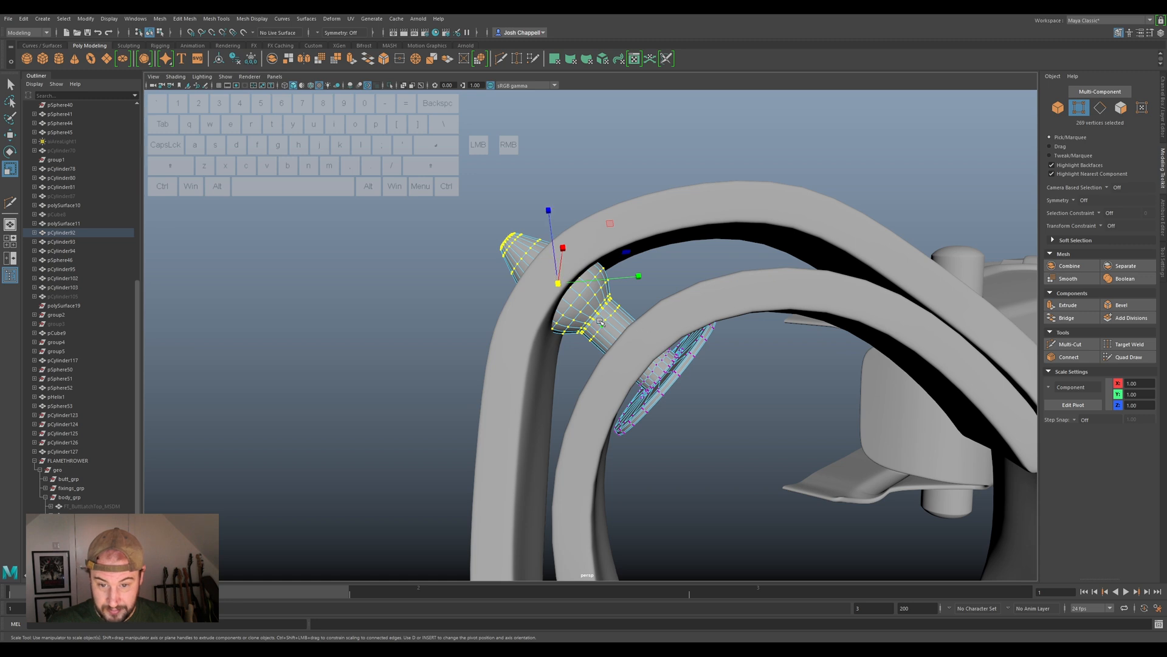
scroll(610, 319, "down", 5)
right_click_drag(585, 318, 632, 307)
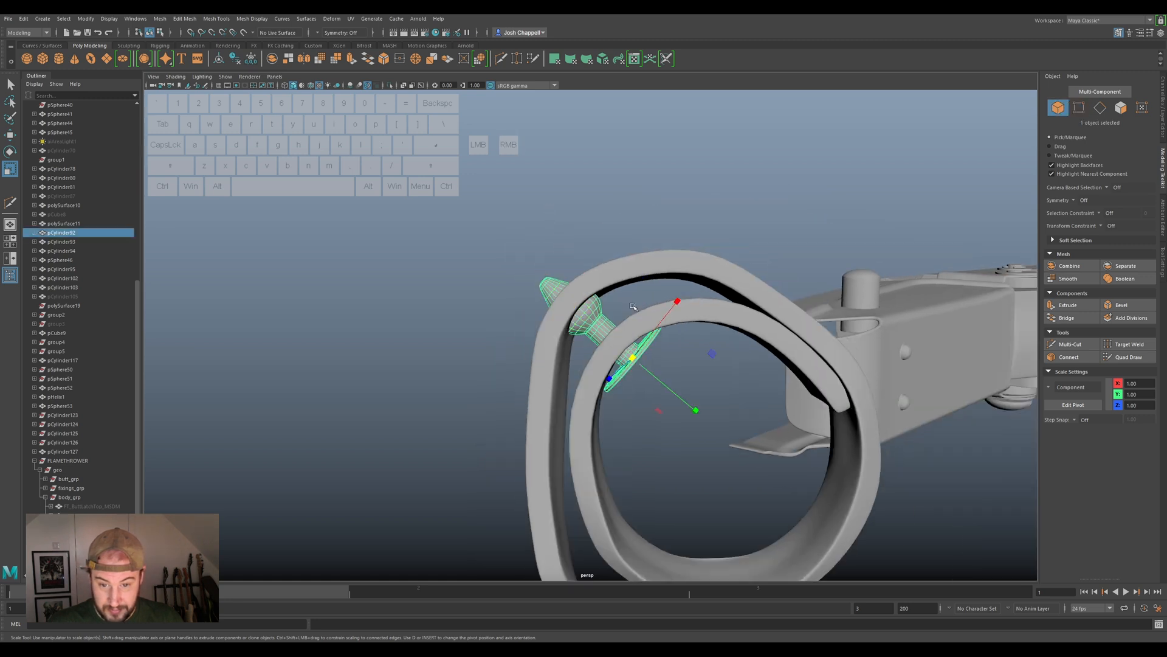
Turn off the clamp ring's smooth preview and move vertices along the top of its outer band inwards.
scroll(538, 226, "down", 5)
left_click(538, 226)
left_click_drag(538, 226, 754, 340, "alt")
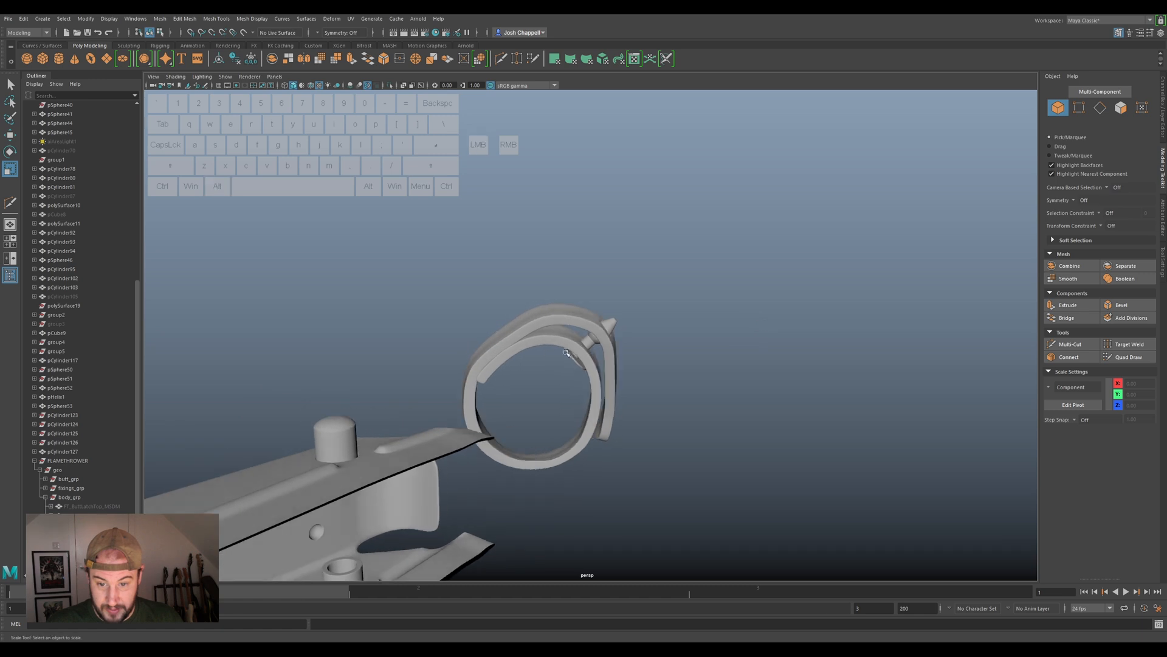
scroll(649, 341, "up", 5)
left_click(606, 317)
left_click_drag(627, 330, 591, 308, "alt")
key("1")
right_click(592, 306)
right_click_drag(592, 306, 548, 304)
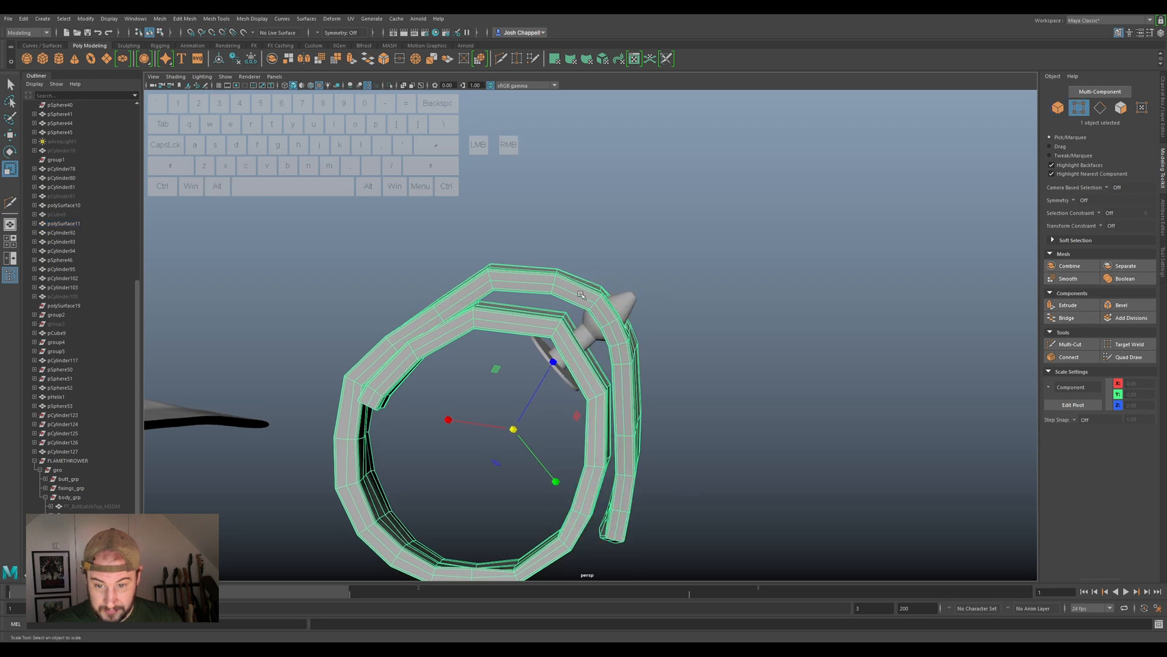
left_click_drag(592, 246, 553, 294)
key("w")
left_click_drag(481, 295, 494, 289)
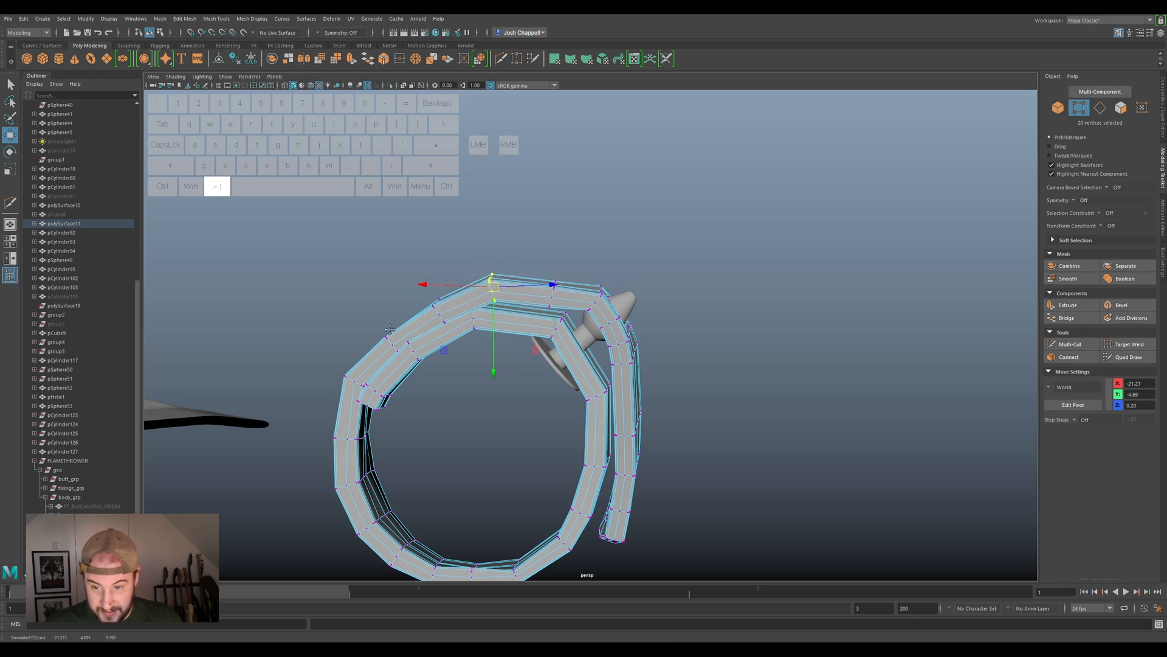
Move and rotate the outer band's vertices beside the pin so the band curves towards the inner ring.
middle_click_drag(388, 332, 500, 319, "alt")
left_click_drag(500, 328, 504, 309, "alt")
left_click_drag(519, 262, 543, 284)
middle_click_drag(542, 283, 440, 297, "alt")
left_click_drag(758, 231, 600, 329)
left_click_drag(532, 235, 618, 353, "ctrl")
key("e")
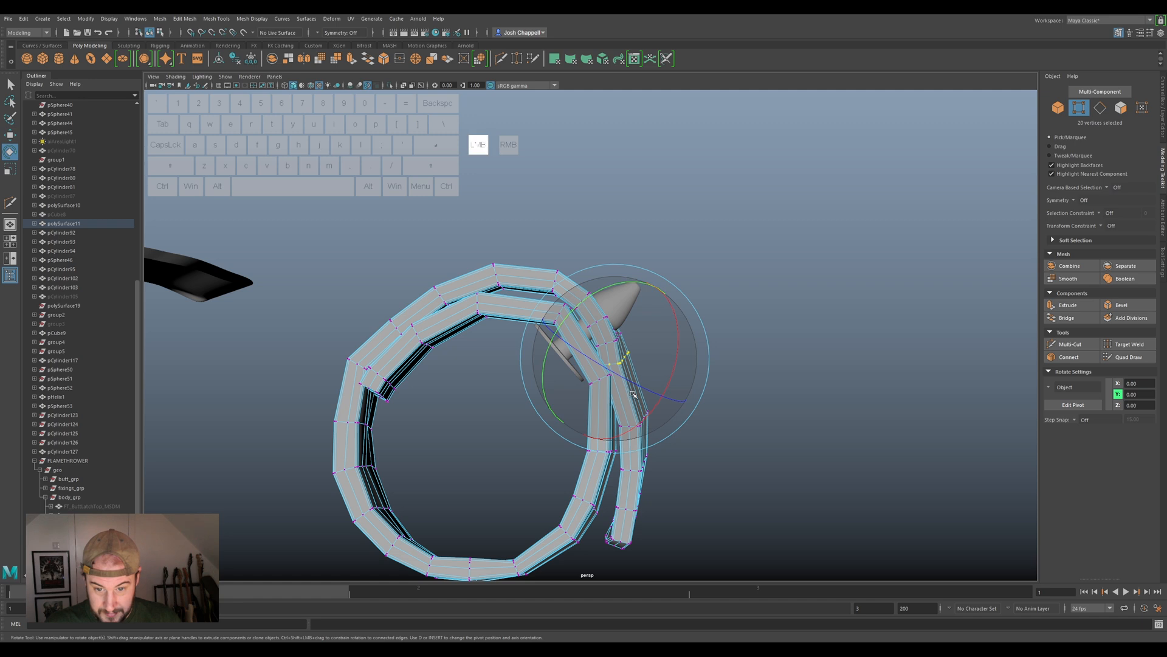
Adjust the position of the vertex rows at the top of the clamp's outer band.
left_click_drag(646, 387, 514, 349, "alt")
key("w")
left_click(553, 367)
key("e")
key("w")
left_click(521, 346)
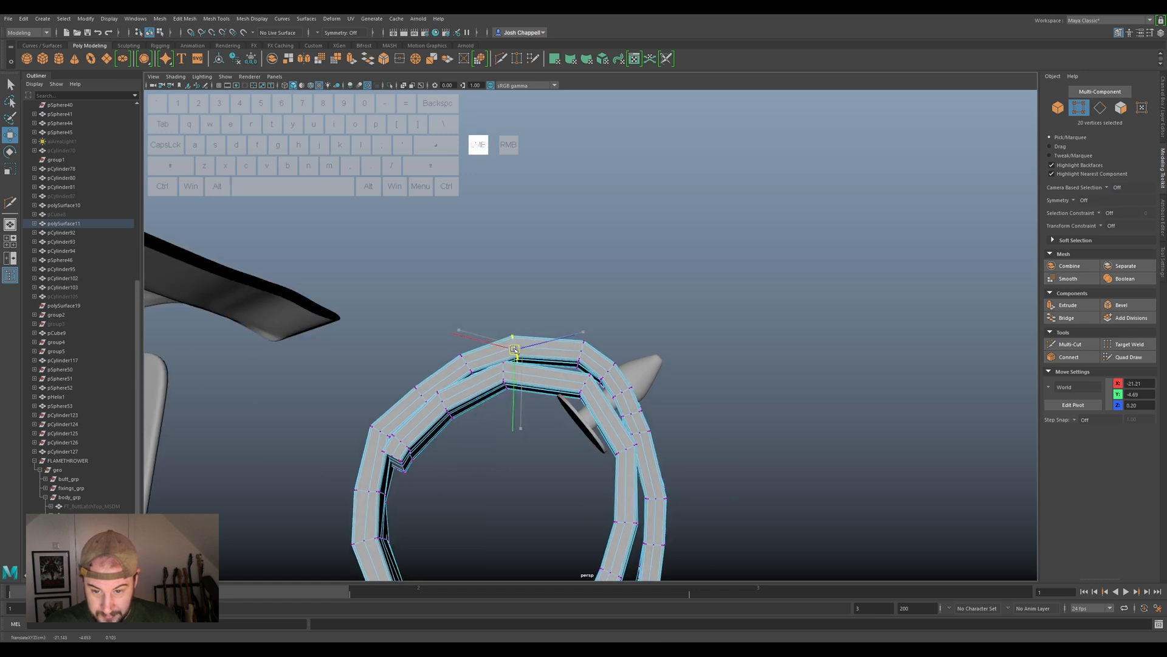
Preview the clamp ring smoothed and nudge more outer-band vertices to even out its curve near the pin.
left_click_drag(551, 306, 567, 374)
key("3")
scroll(576, 356, "down", 5)
scroll(582, 370, "up", 6)
left_click_drag(505, 309, 494, 370)
left_click_drag(494, 370, 547, 344, "alt")
left_click_drag(572, 300, 544, 322)
left_click_drag(504, 360, 504, 359)
Try to move an edge loop of the outer band beside the pin, and undo it.
right_click_drag(506, 359, 507, 328)
double_click(513, 357)
left_click_drag(512, 357, 520, 343)
key("ctrl+z")
Select the outer band's vertex rows where the pin passes through and move them closer to the inner ring.
right_click_drag(521, 342, 486, 343)
left_click_drag(613, 319, 495, 380)
left_click_drag(615, 370, 515, 396, "ctrl+shift")
left_click_drag(587, 378, 530, 384, "ctrl+shift")
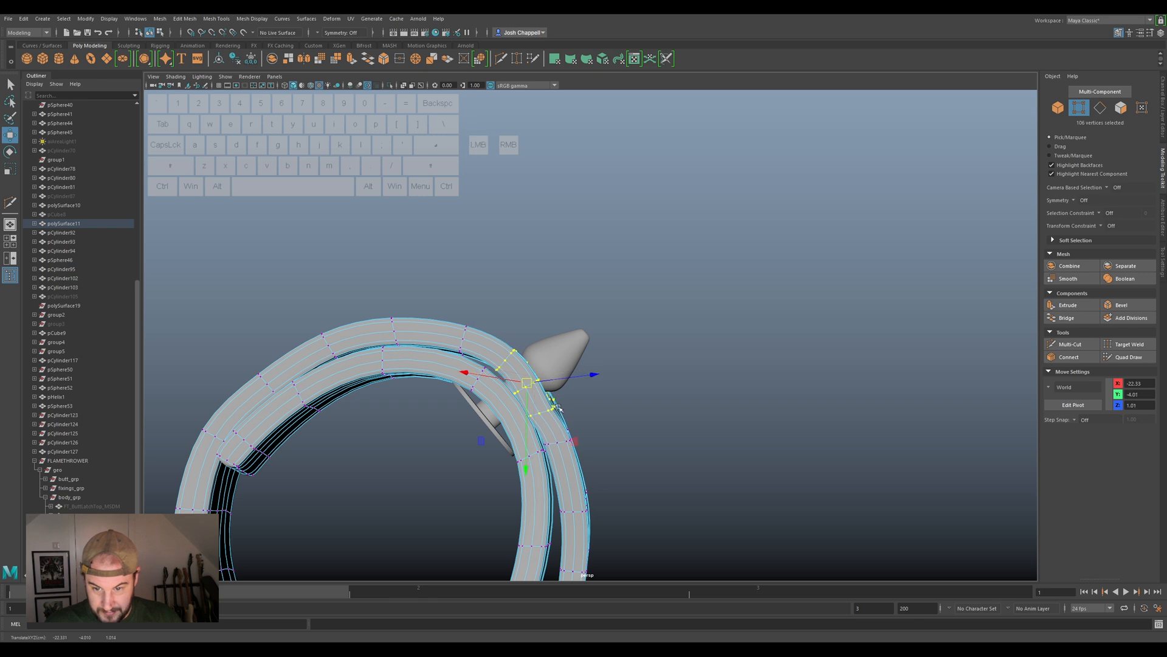
left_click_drag(497, 446, 520, 433, "ctrl")
left_click_drag(565, 389, 564, 390, "ctrl")
left_click_drag(601, 367, 602, 368, "ctrl")
left_click_drag(531, 413, 568, 417, "ctrl")
key("ctrl+z")
left_click(654, 384, "ctrl")
left_click_drag(667, 363, 514, 333)
left_click_drag(626, 368, 572, 356)
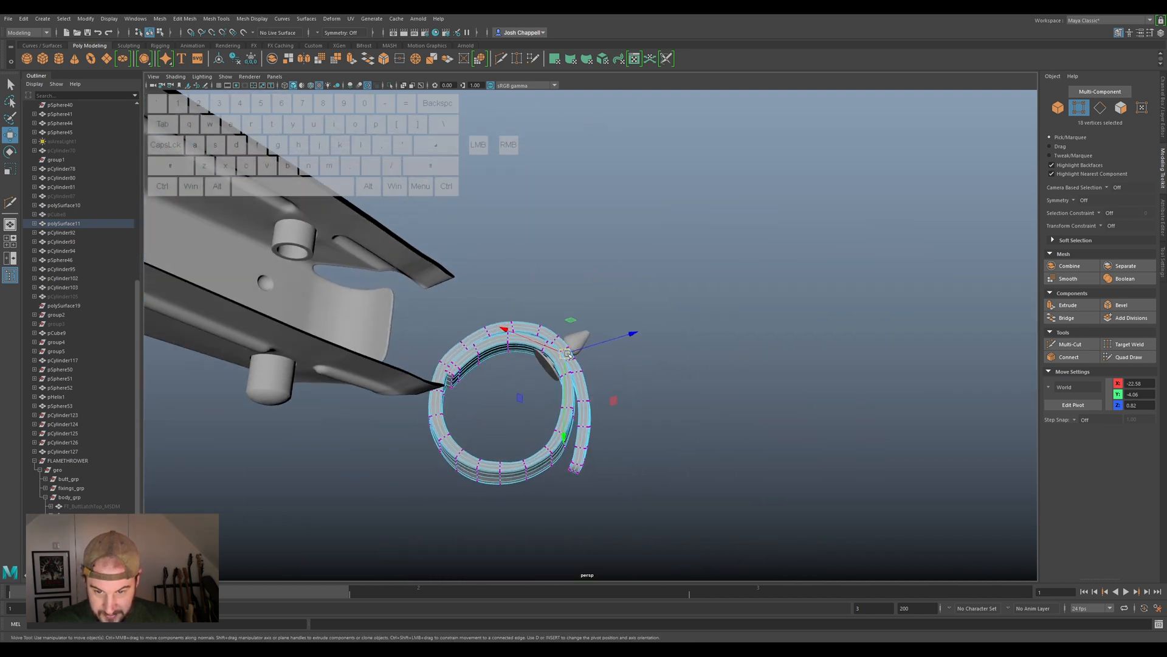
Move the remaining outer-band vertices beside the pin to smooth the curve, return to object mode and check the clamp's shape.
scroll(606, 387, "up", 8)
left_click_drag(523, 450, 544, 454, "alt")
middle_click_drag(544, 453, 603, 437, "alt")
left_click_drag(620, 450, 540, 480)
left_click_drag(608, 456, 586, 477, "alt")
left_click_drag(587, 462, 565, 520, "ctrl")
left_click_drag(590, 478, 552, 389)
right_click_drag(552, 387, 598, 375)
scroll(626, 381, "down", 6)
left_click(627, 381)
mouse_move(615, 360)
left_mouse_down("alt")
mouse_move(636, 359)
mouse_move(616, 373)
left_mouse_up("alt")
scroll(616, 372, "up", 5)
scroll(595, 335, "down", 6)
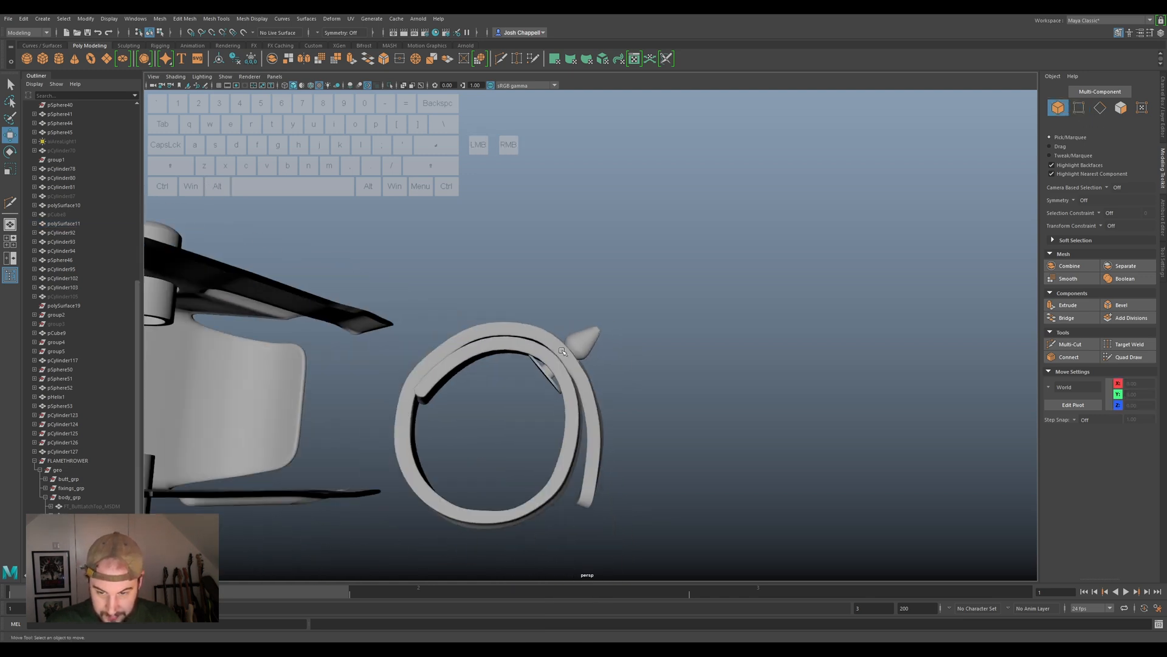
Select the clamp ring polySurface11, freeze its transformations and center its pivot.
left_click_drag(632, 357, 486, 386, "alt")
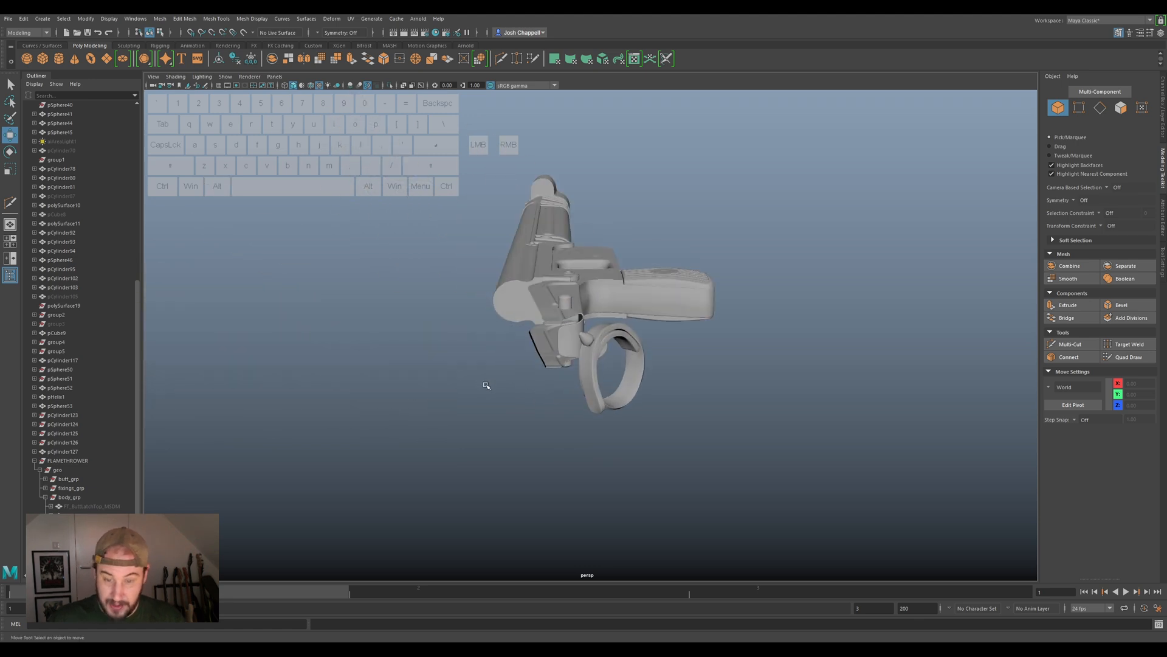
scroll(632, 290, "up", 2)
left_click(584, 408)
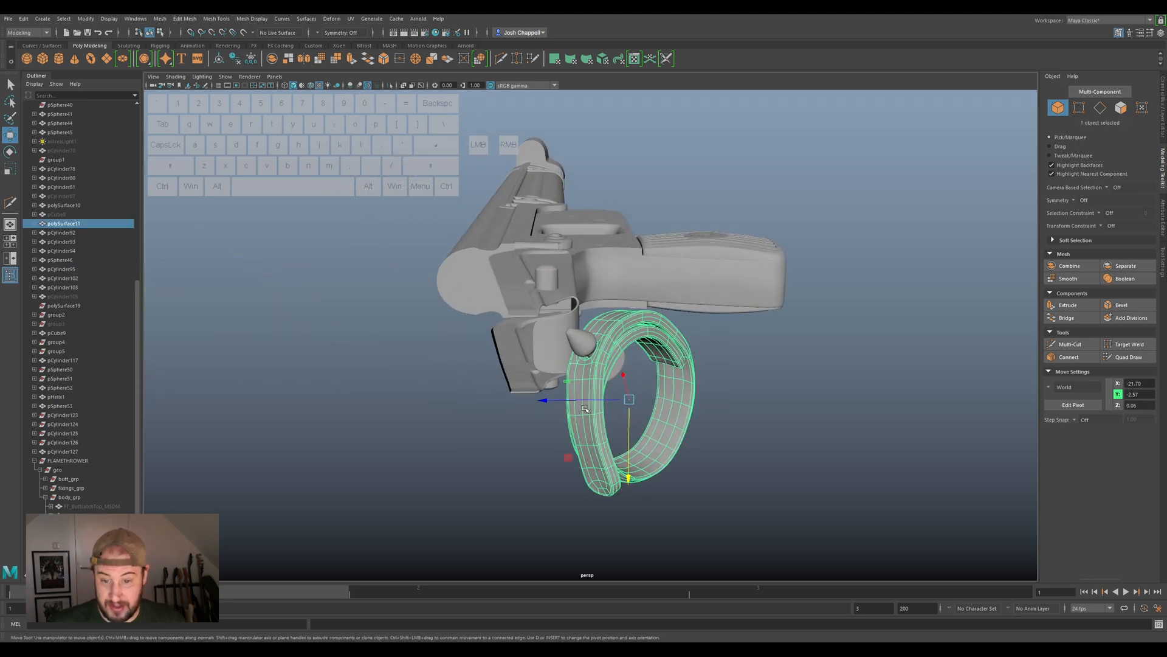
left_click(253, 60)
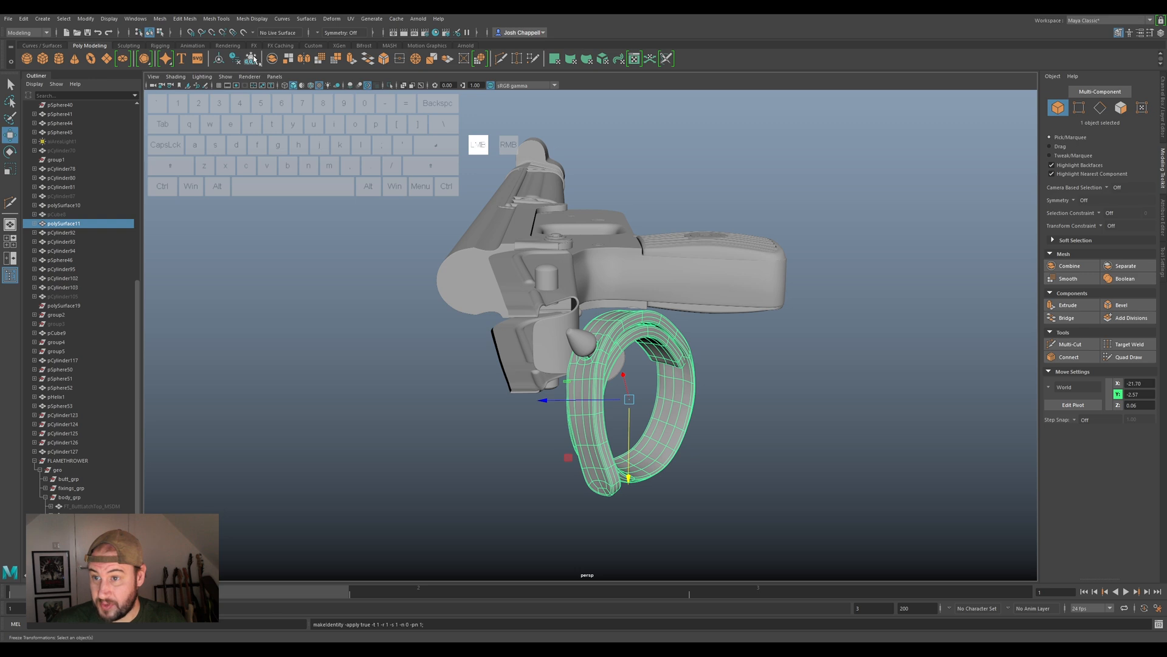
left_click(219, 59)
Rename the clamp ring polySurface11 as FT_FuelBand_MSDM.
double_click(80, 224)
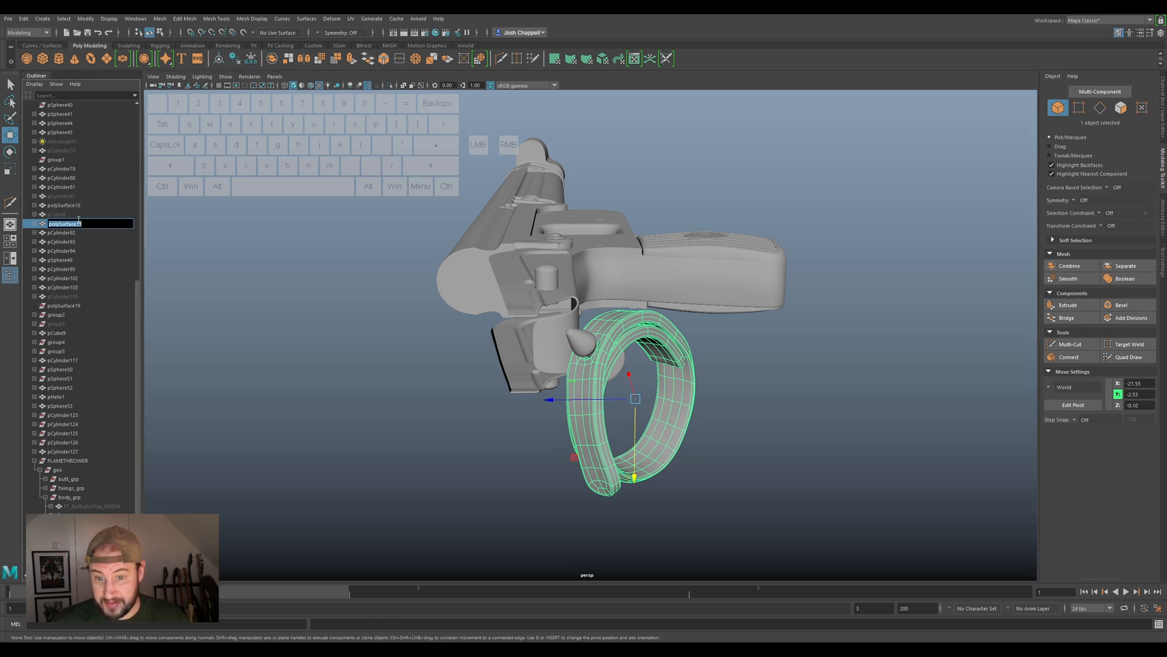
type("FT_ButtLatchTop_MSDM")
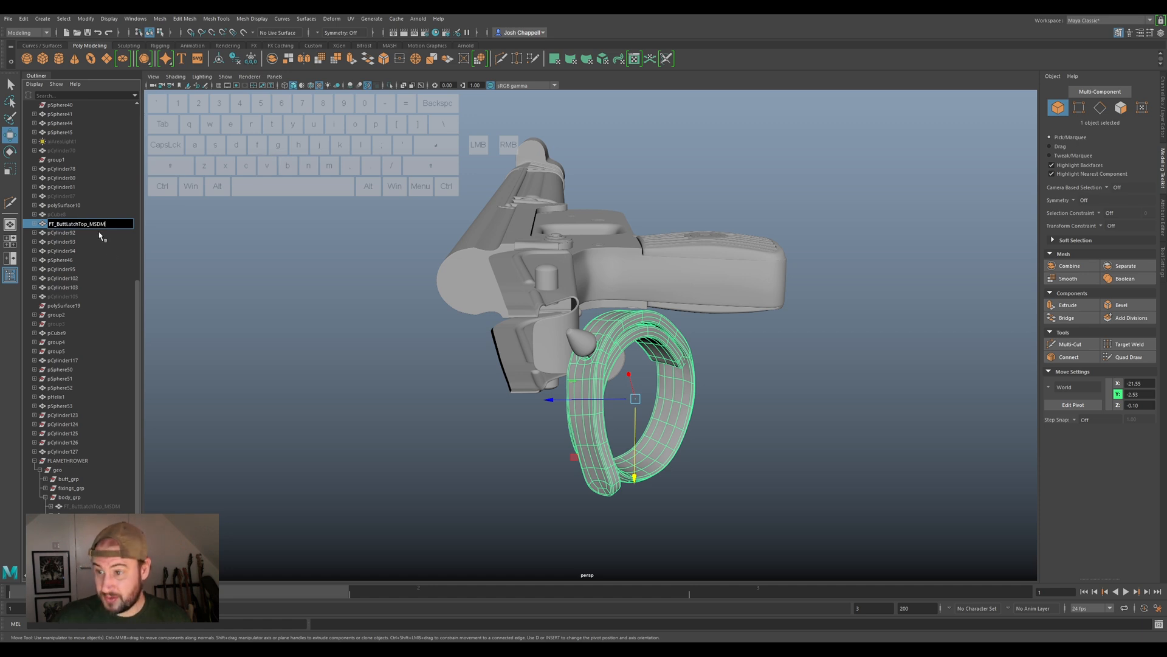
left_click_drag(89, 225, 56, 228)
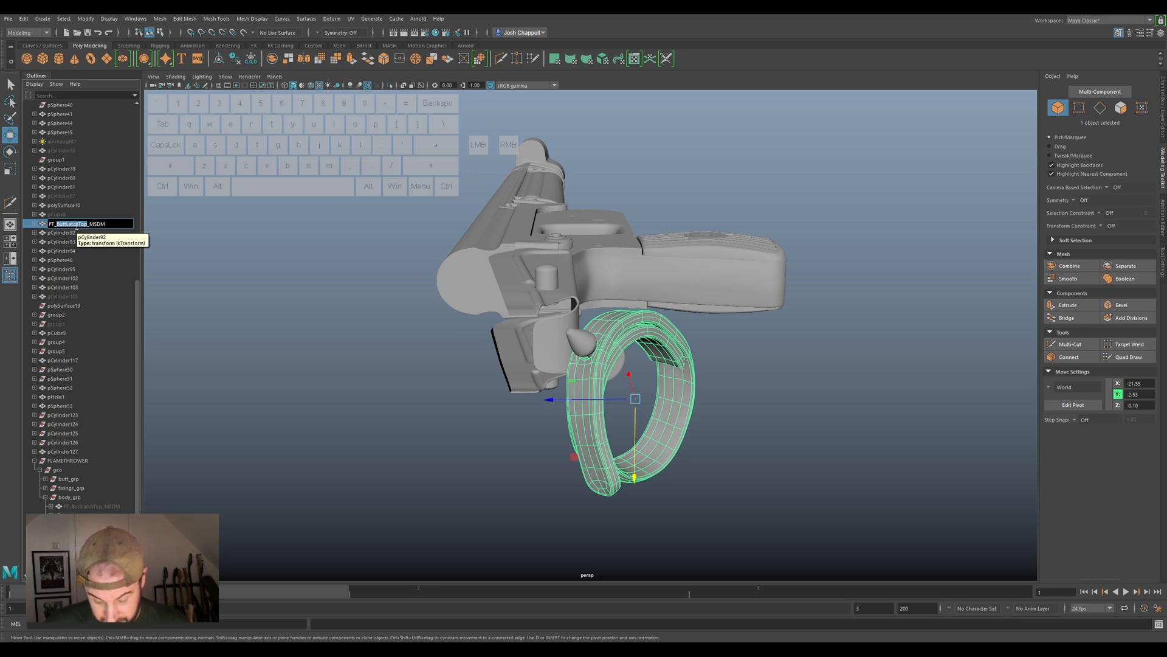
type("Fuel")
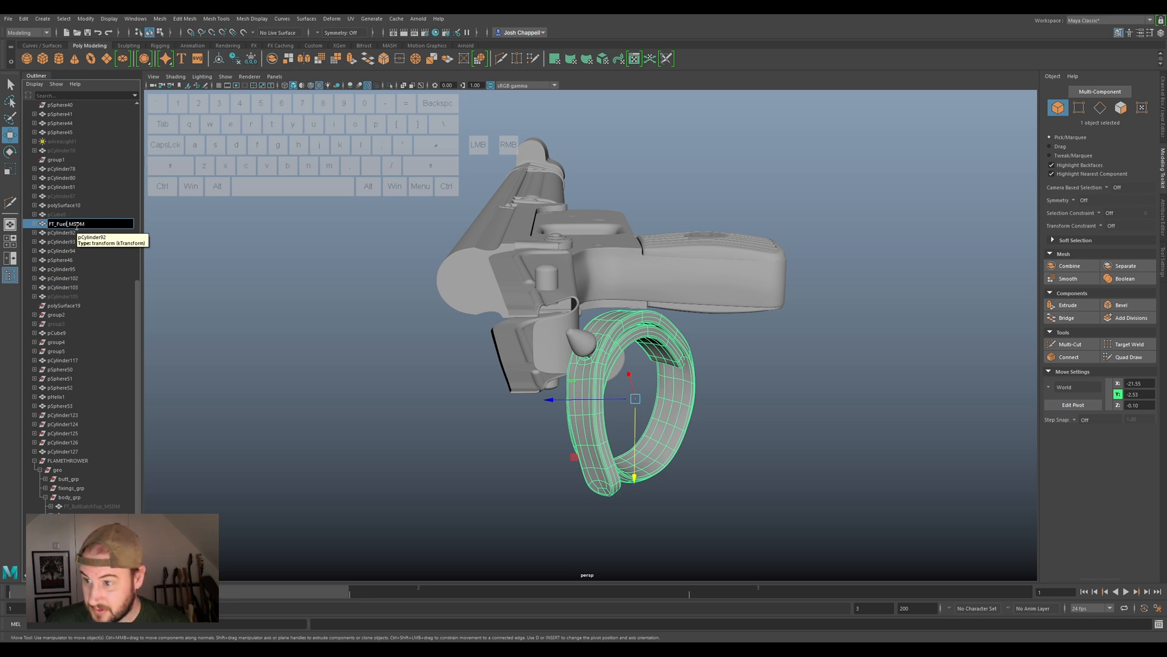
type("Bar")
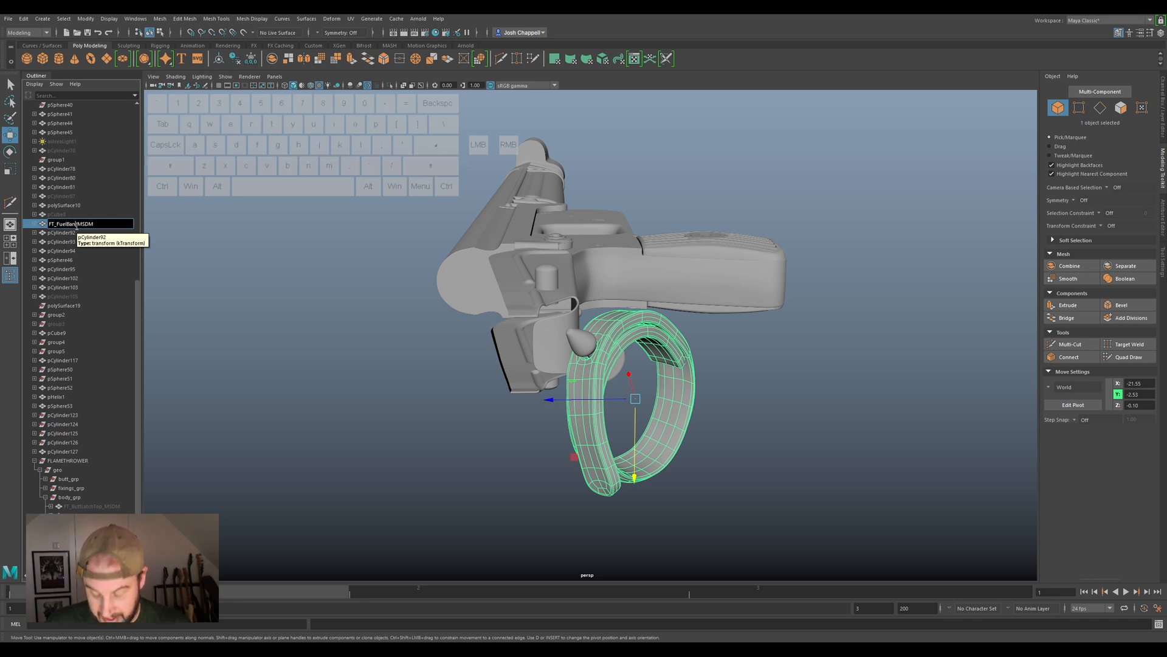
key("Return")
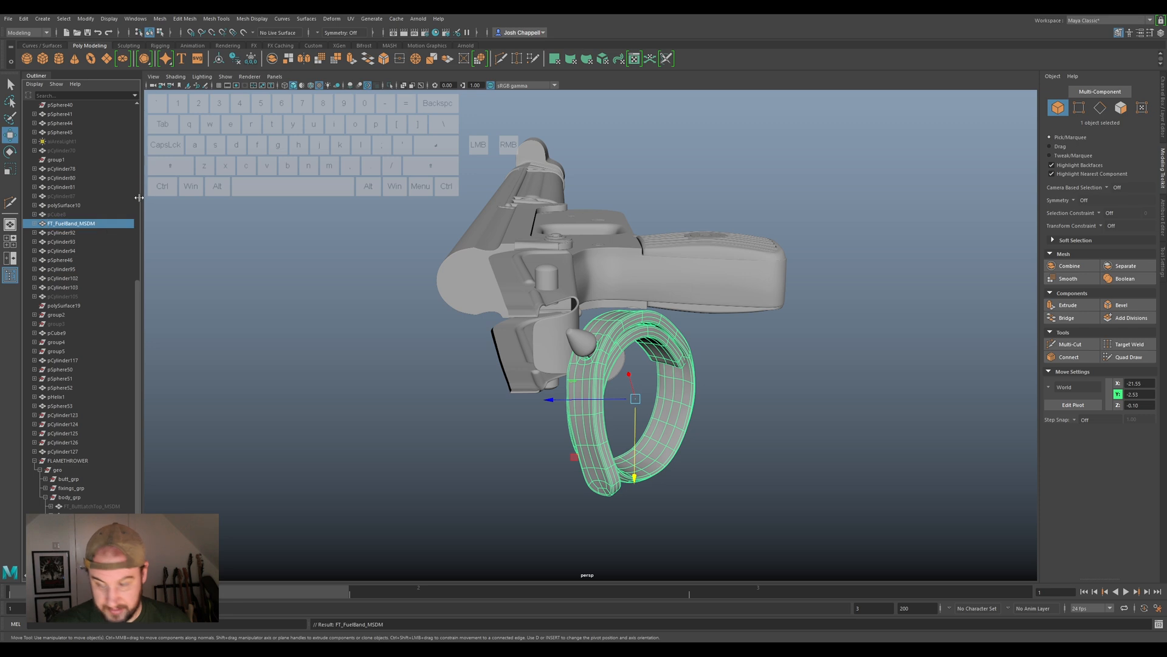
Delete the fuel band's construction history, recenter its pivot and move it into body_grp under FLAMETHROWER.
left_click(70, 232)
left_click(71, 224)
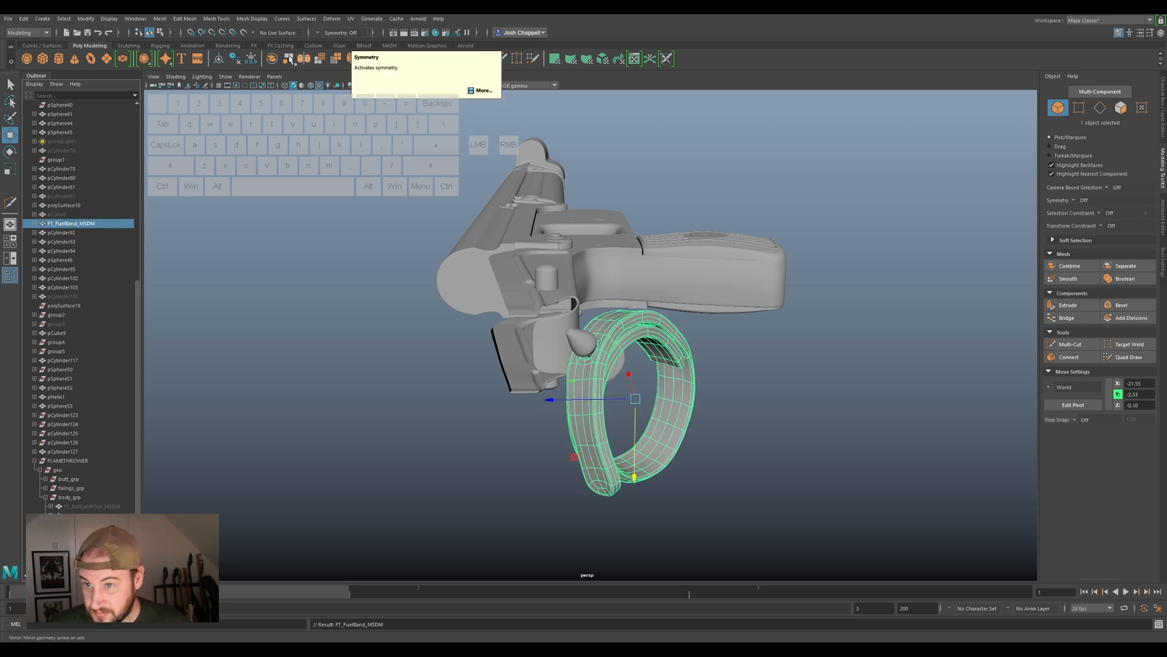
left_click(236, 61)
left_click(218, 61)
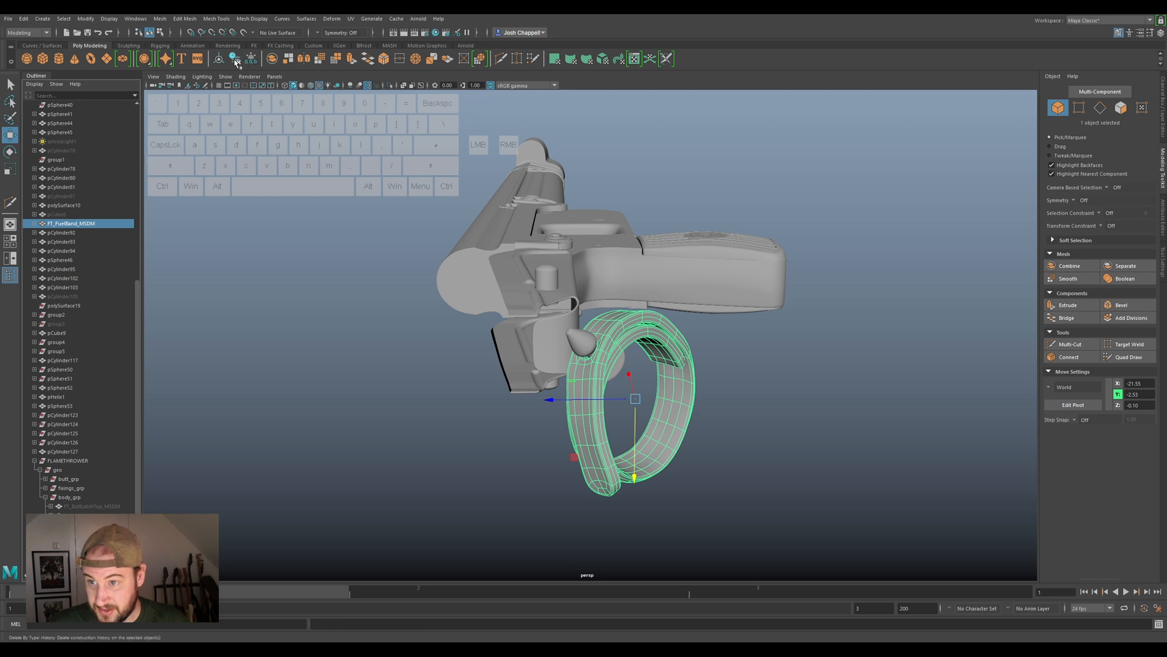
middle_click_drag(65, 439, 71, 497)
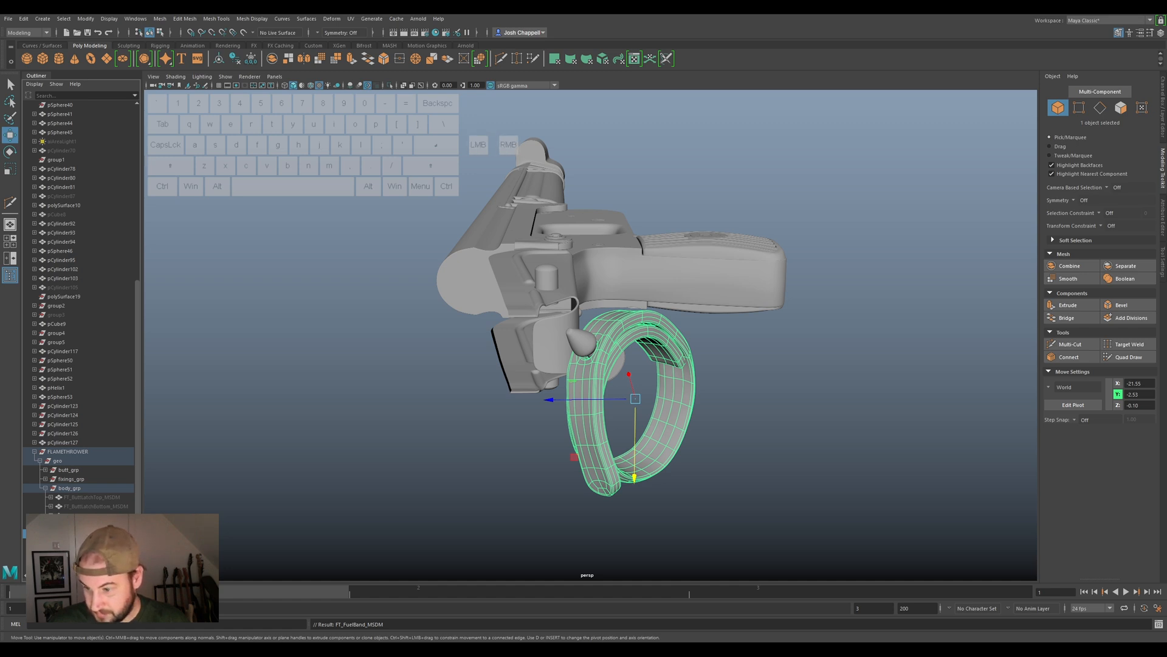
Select the fuel band inside body_grp and hide it.
left_click(85, 524)
left_click(85, 534)
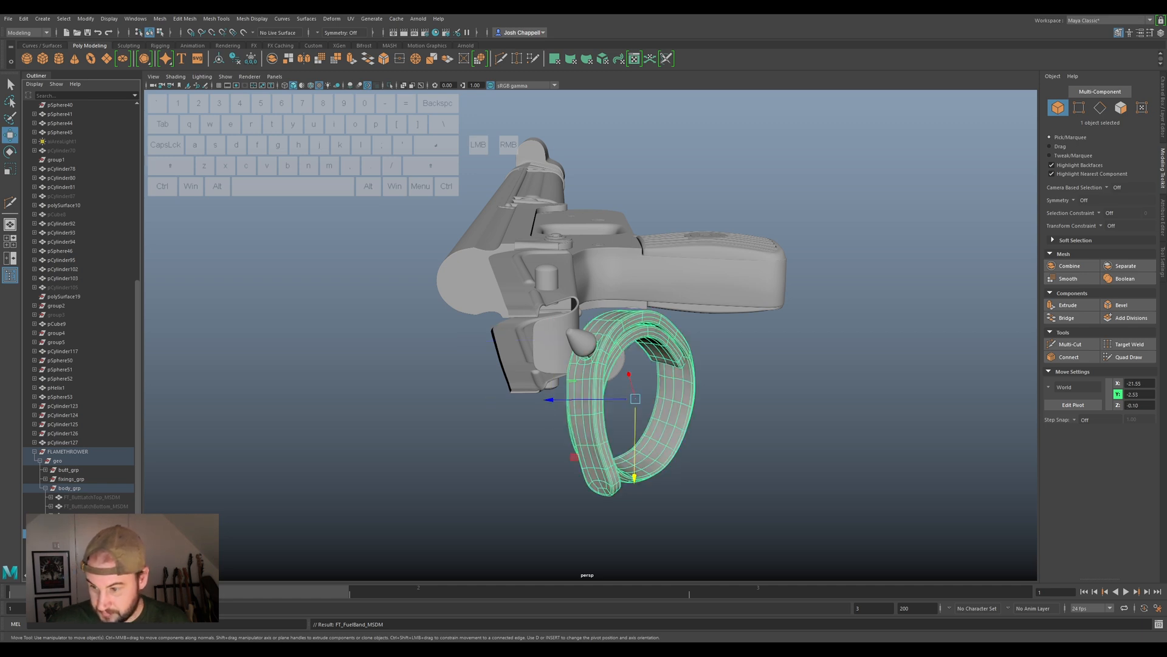
left_click(85, 524)
left_click(86, 533)
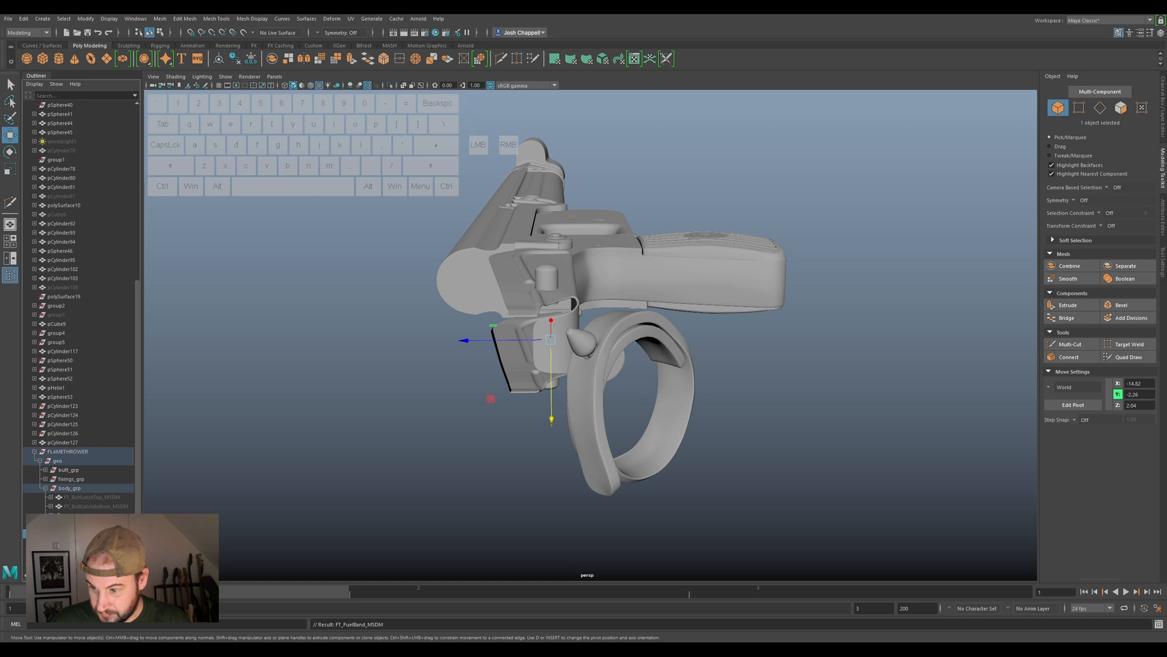
key("h")
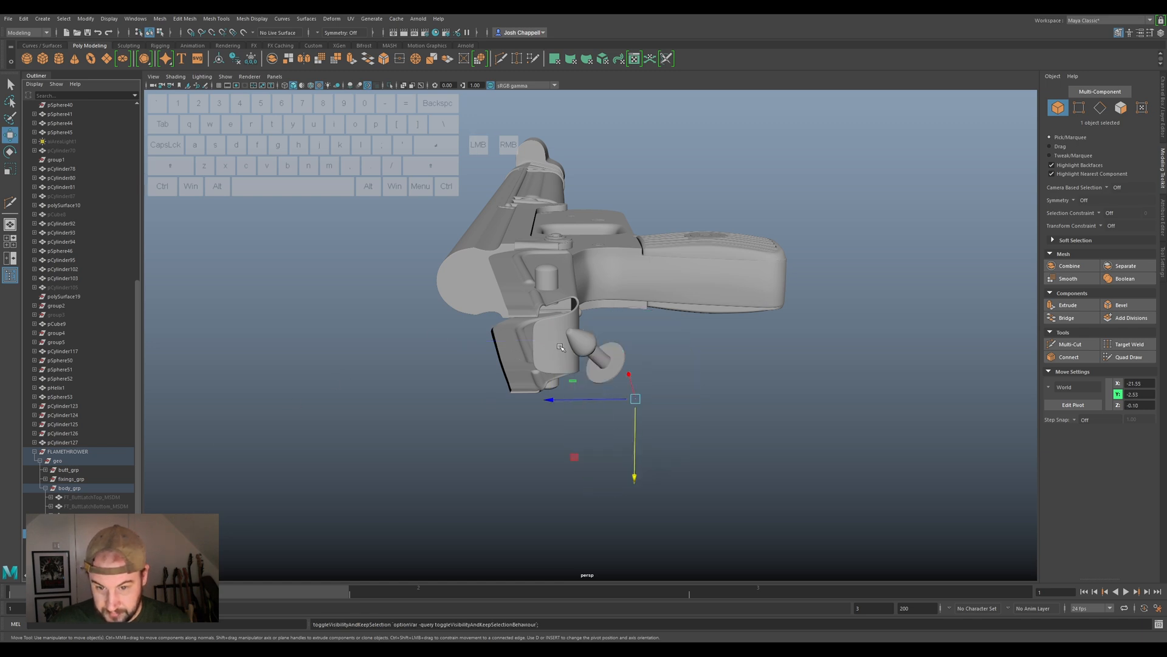
Select the clamp pin pCylinder92, freeze its transformations and center its pivot.
left_click(560, 346)
left_click(252, 59)
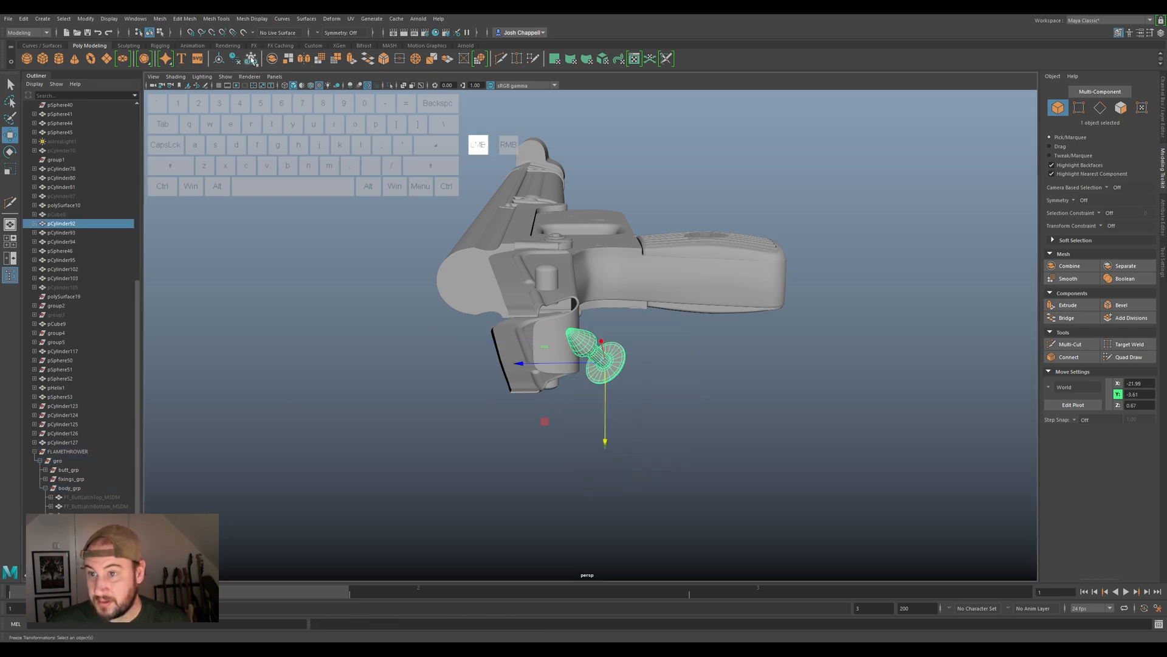
left_click(220, 59)
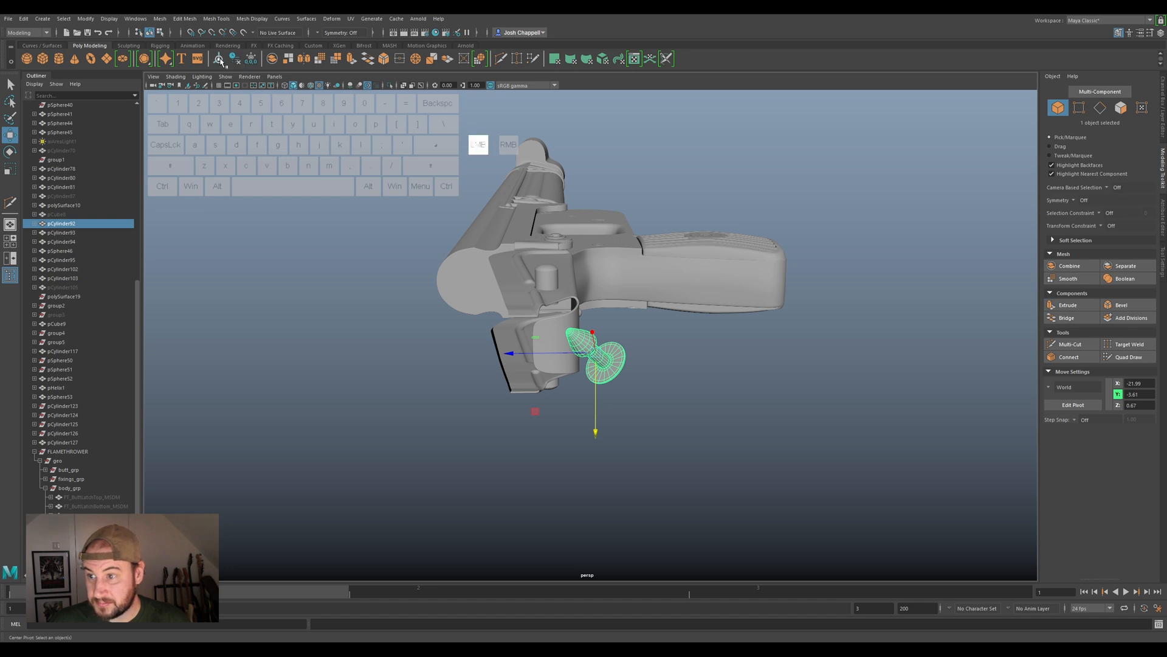
Rename the clamp pin as FT_FuelBandPin_MSDM.
double_click(68, 223)
type("FT_FuelBand_MSDM")
double_click(68, 224)
key("ctrl+c")
left_click(115, 224)
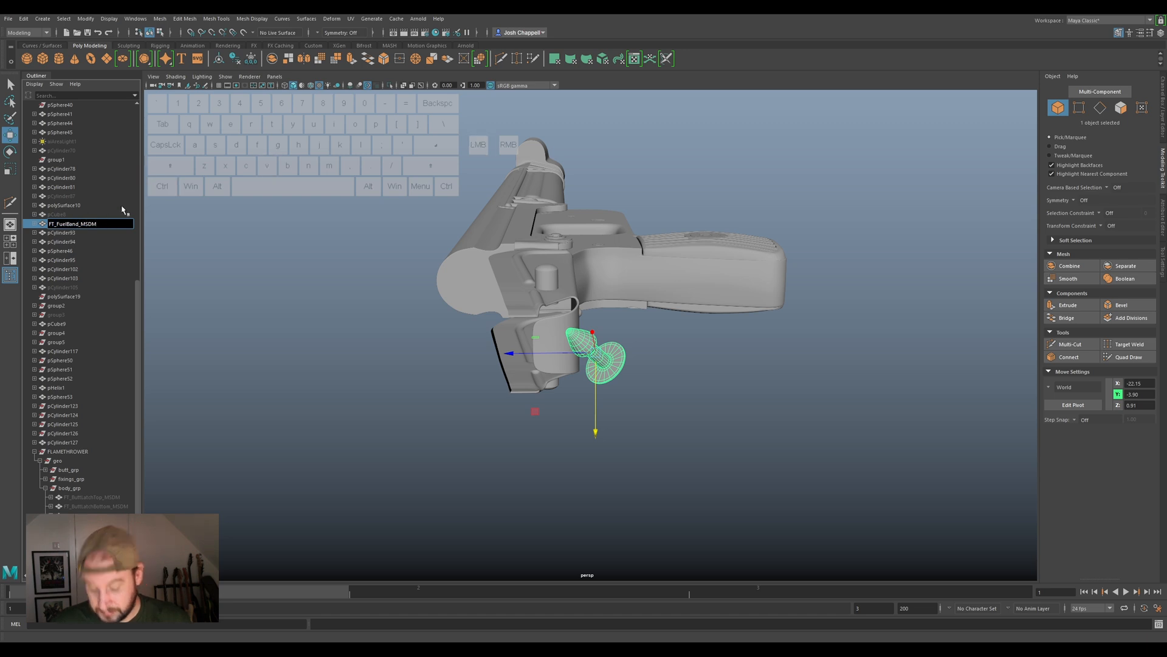
type("P")
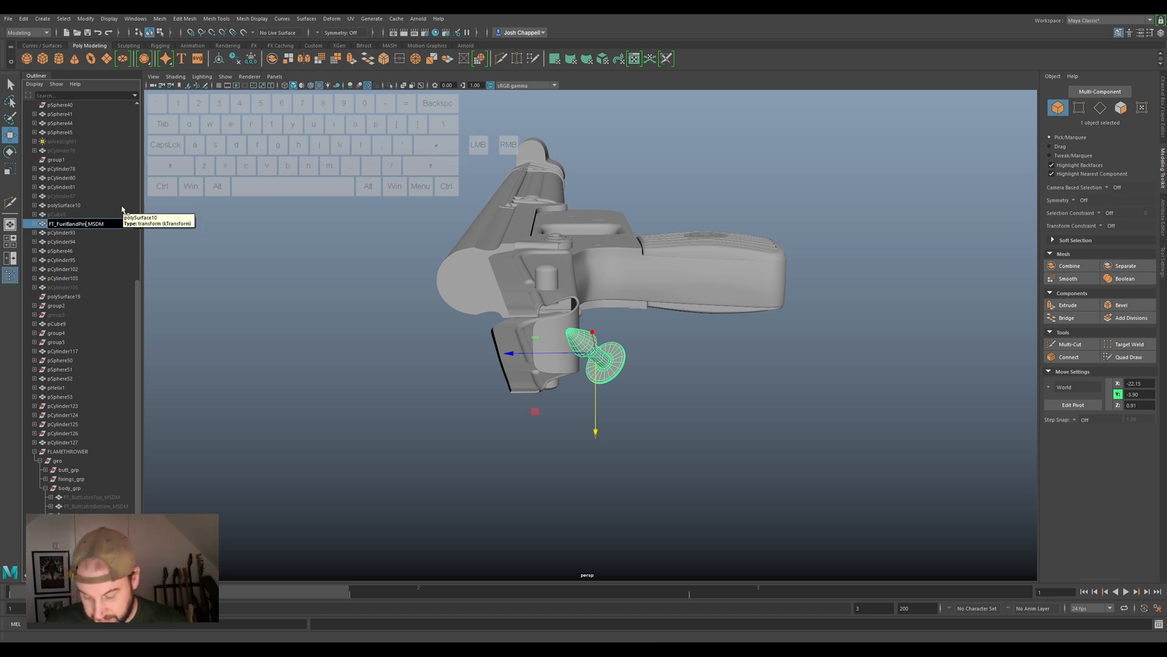
type("in")
key("Return")
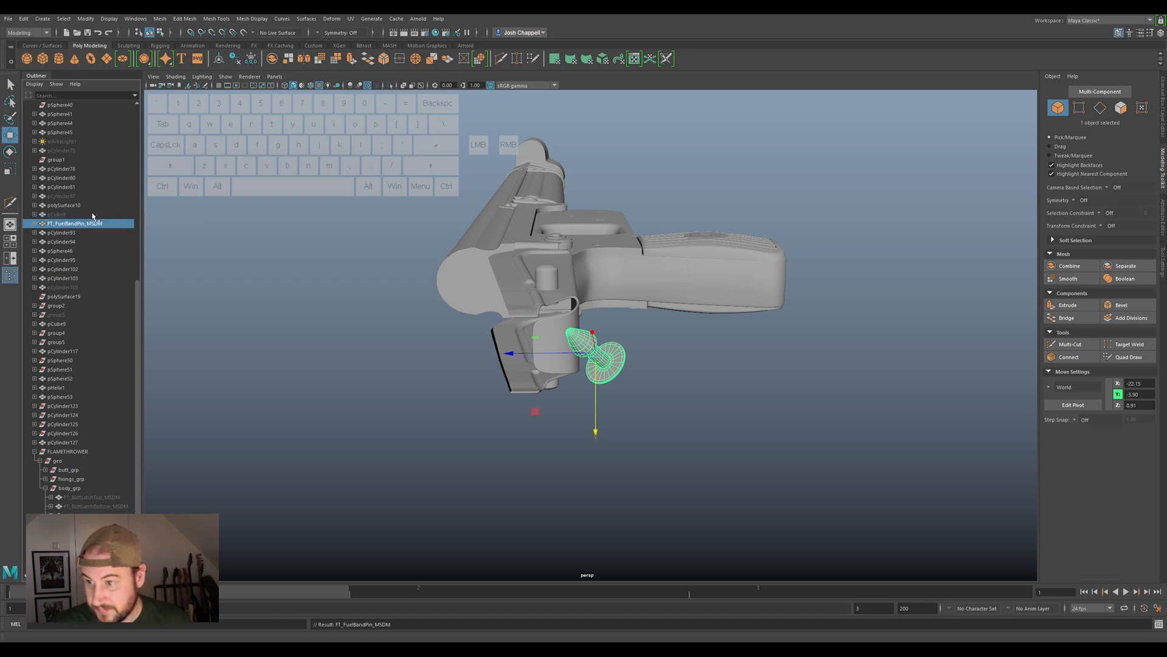
Move the fuel band pin into body_grp and hide it.
left_click(90, 227)
middle_click_drag(78, 405, 72, 500)
left_click(70, 479)
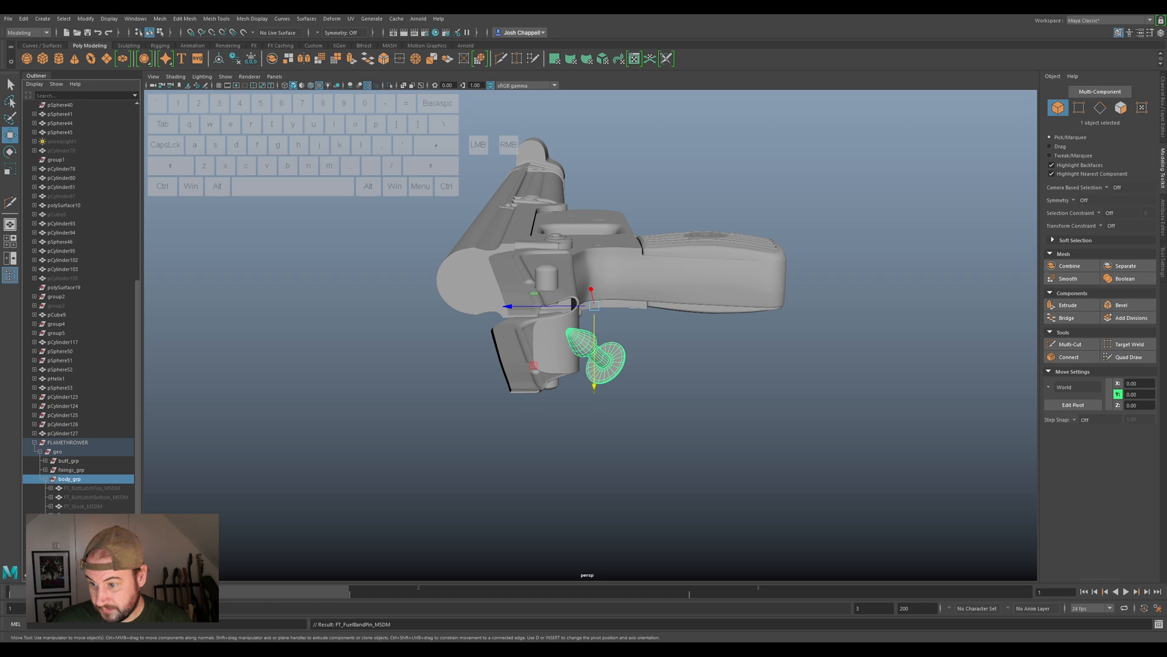
left_click(79, 533)
key("h")
Select the bracket polySurface10 behind the grip and examine its mesh, corners and fit with the rifle body.
left_click_drag(479, 397, 617, 344, "alt")
scroll(608, 331, "up", 4)
left_click(535, 316)
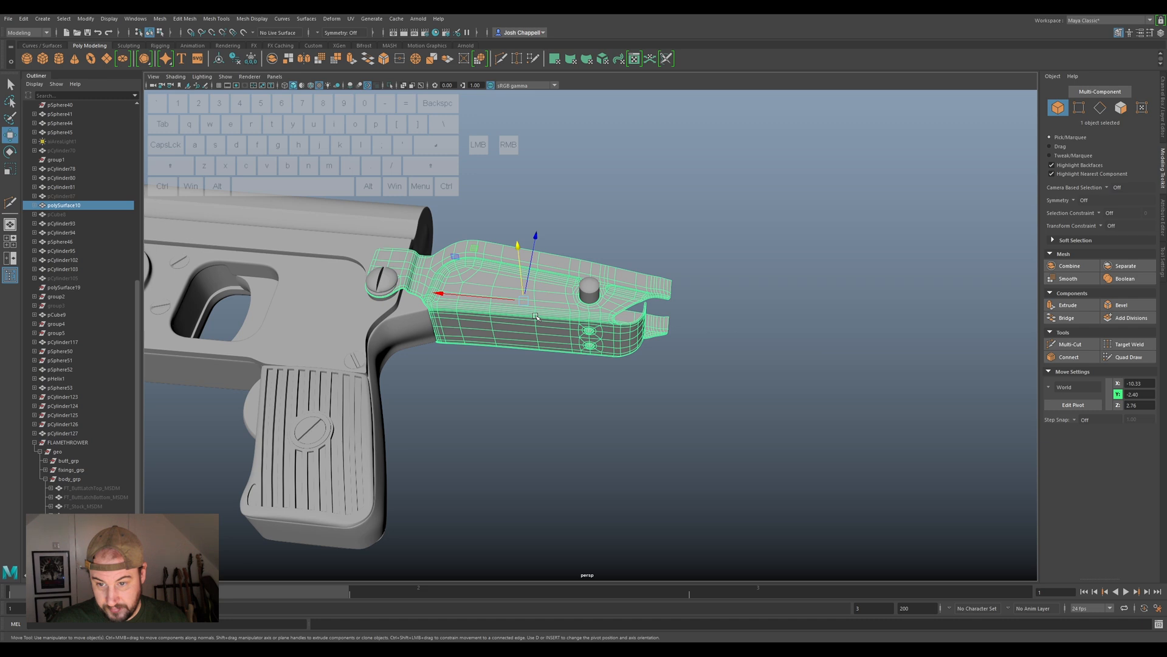
mouse_move(545, 343)
left_mouse_down("alt")
mouse_move(502, 313)
mouse_move(547, 328)
left_mouse_up("alt")
right_click_drag(547, 328, 729, 365, "alt")
left_click_drag(666, 367, 553, 365, "alt")
middle_click_drag(552, 365, 592, 388, "alt")
left_click_drag(453, 406, 383, 421, "alt")
middle_click_drag(344, 426, 490, 406, "alt")
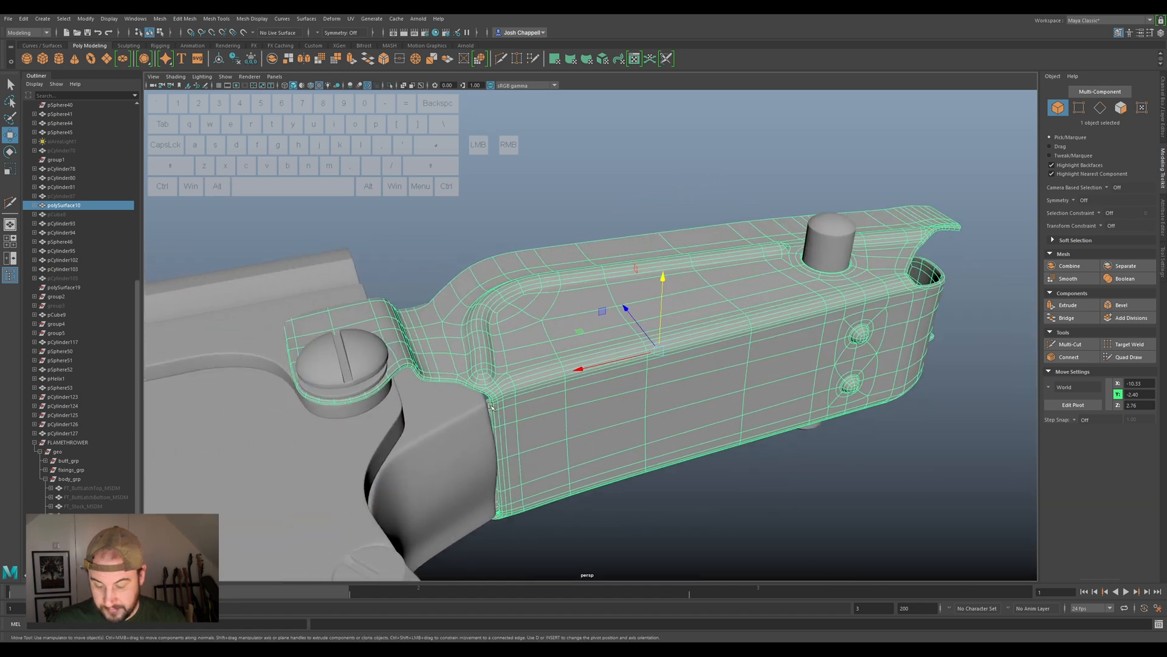
Undo the latest selection changes and the hiding of the fuel band pin.
key("ctrl+z")
key("ctrl+z")
key("ctrl+z")
key("ctrl+z")
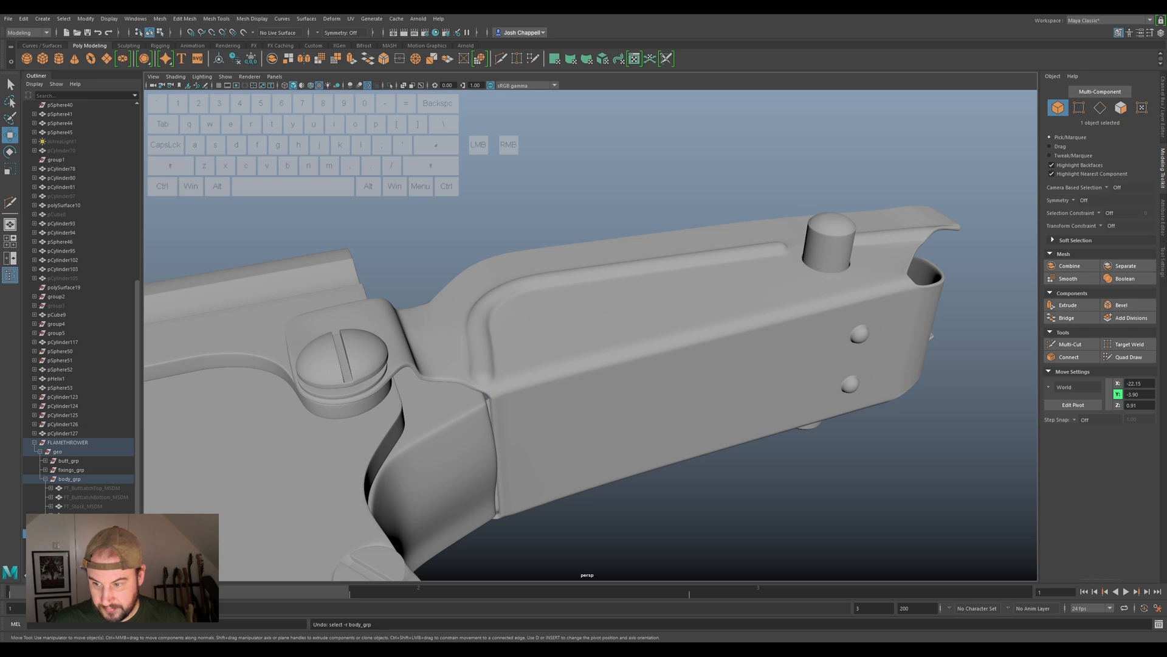
Temporarily show FT_Stock_MSDM to check it against the bracket, hide it again, and hide the fuel band pin.
left_click(91, 508)
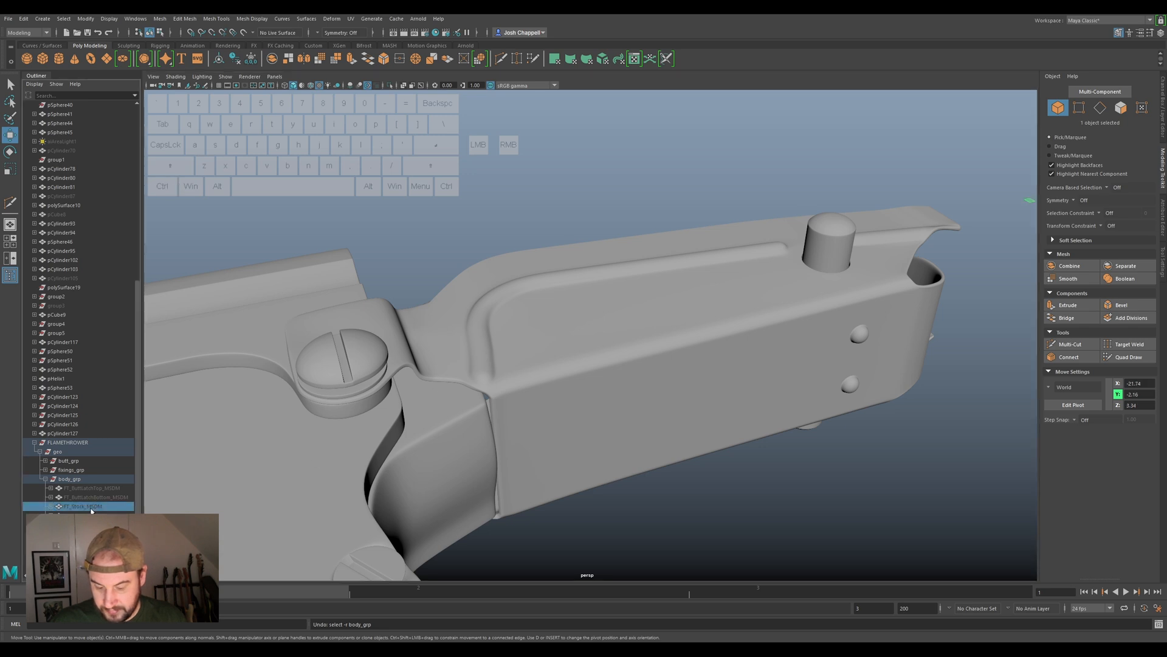
key("h")
left_click_drag(547, 426, 460, 502, "alt")
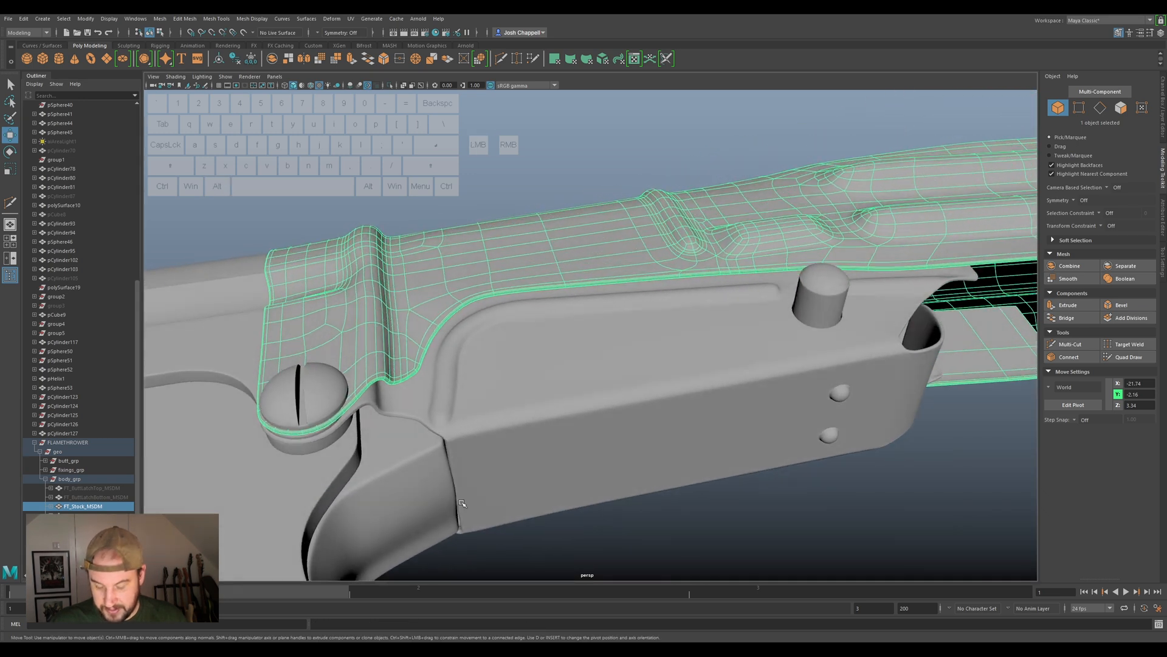
key("h")
scroll(671, 401, "down", 4)
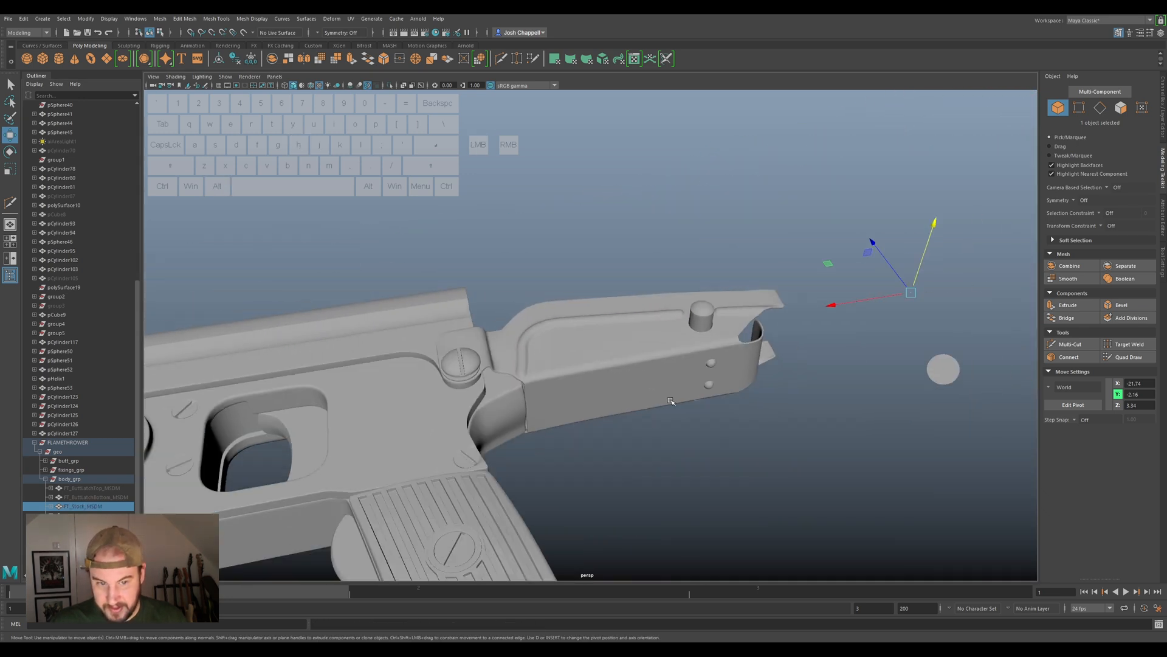
left_click(936, 375)
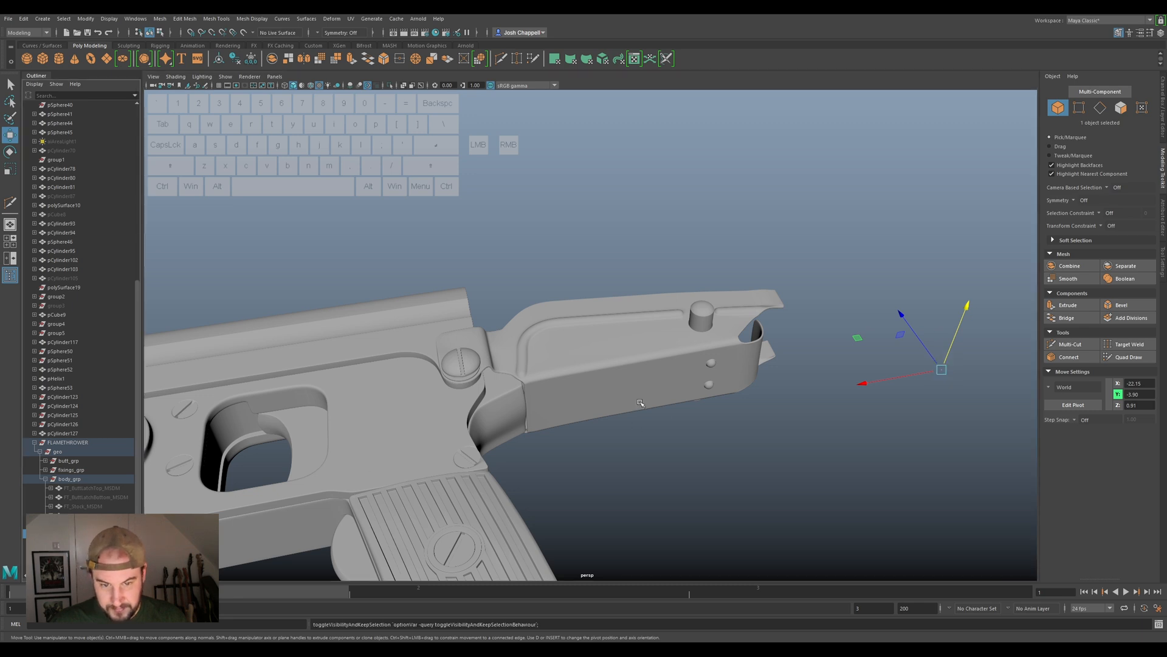
Select the bracket polySurface10, show its transform channels, delete its construction history and center its pivot.
left_click(64, 205)
key("alt")
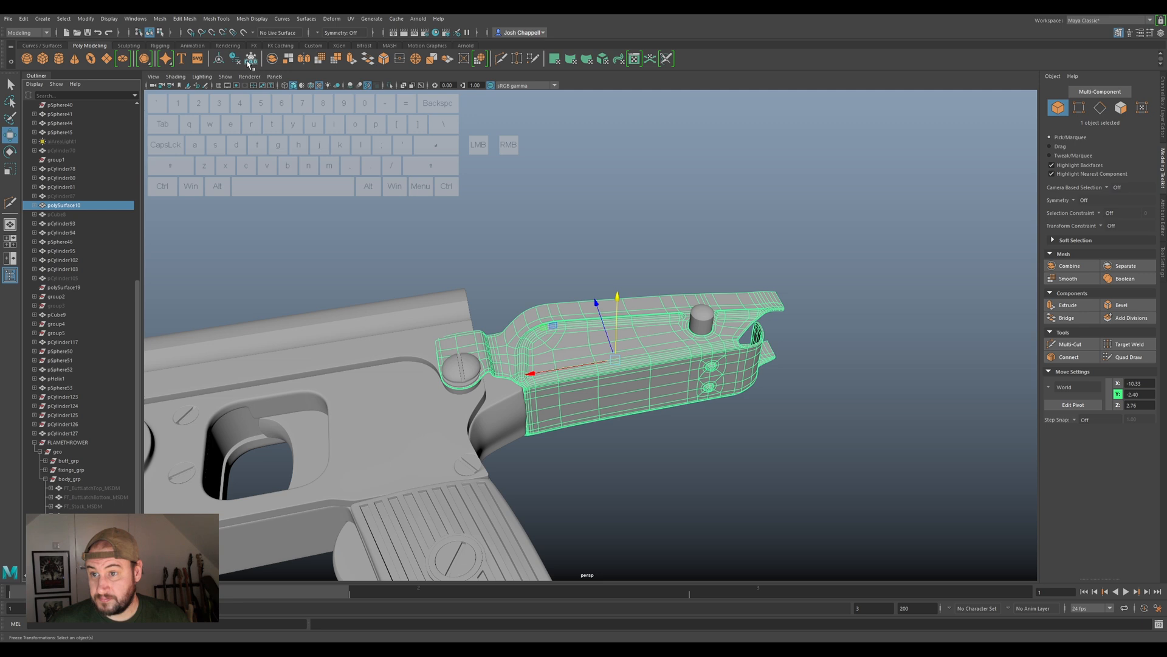
left_click(1162, 114)
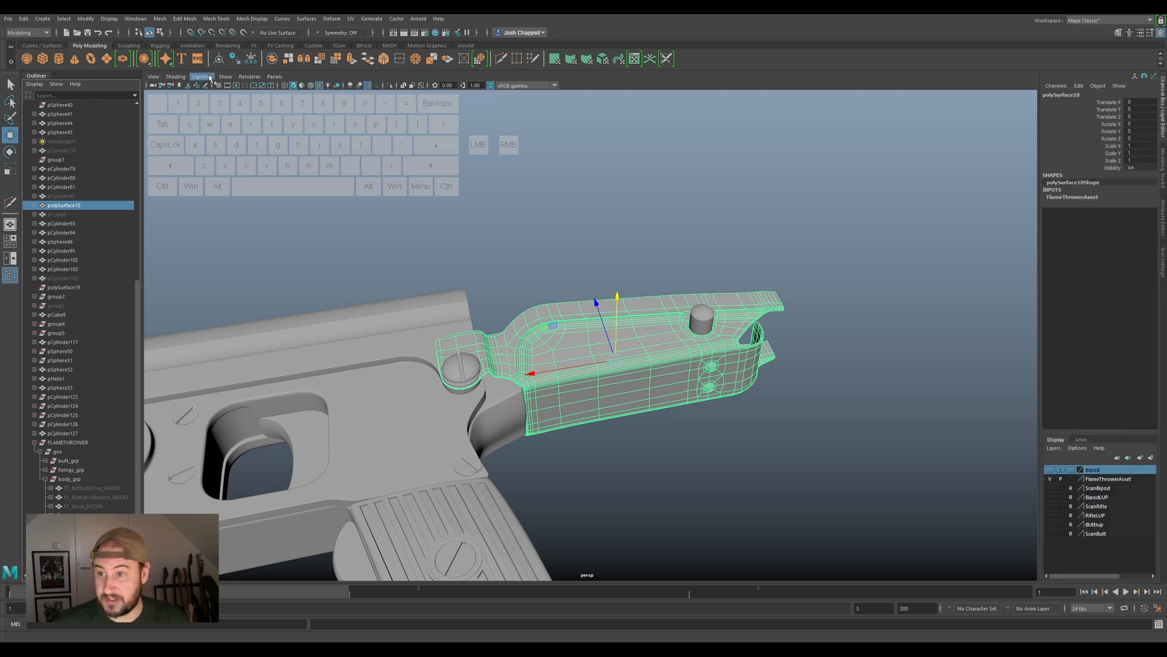
left_click(234, 58)
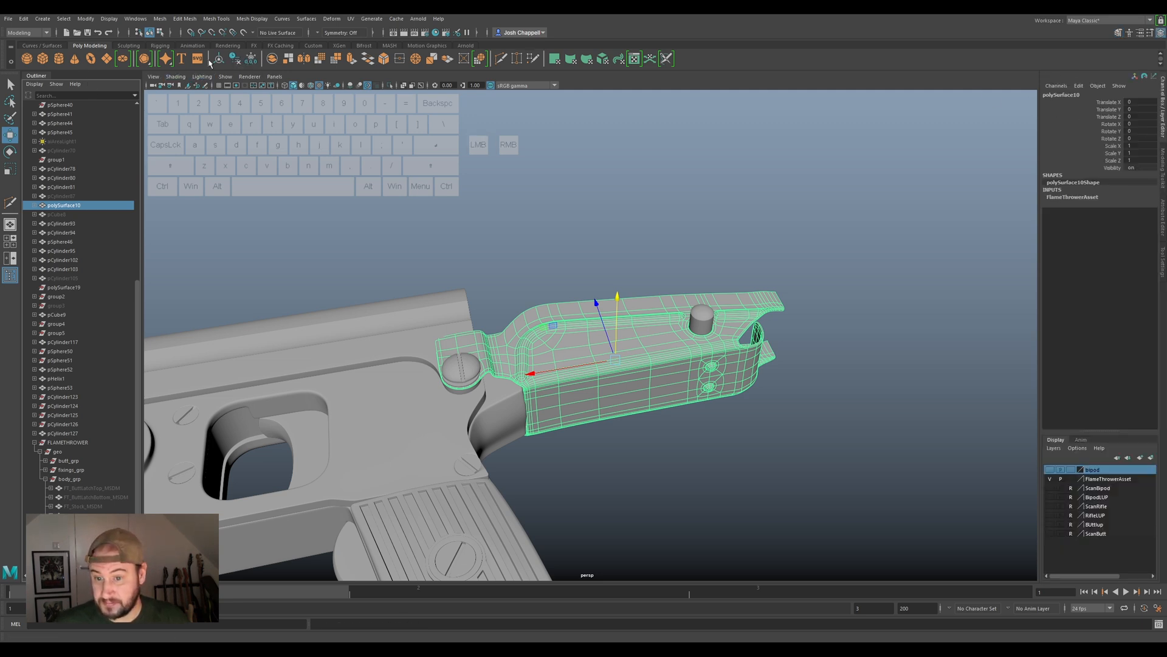
left_click(221, 60)
Rename the bracket polySurface10 as FT_IgnitionLatch_MSDM.
double_click(91, 205)
key("ctrl+v")
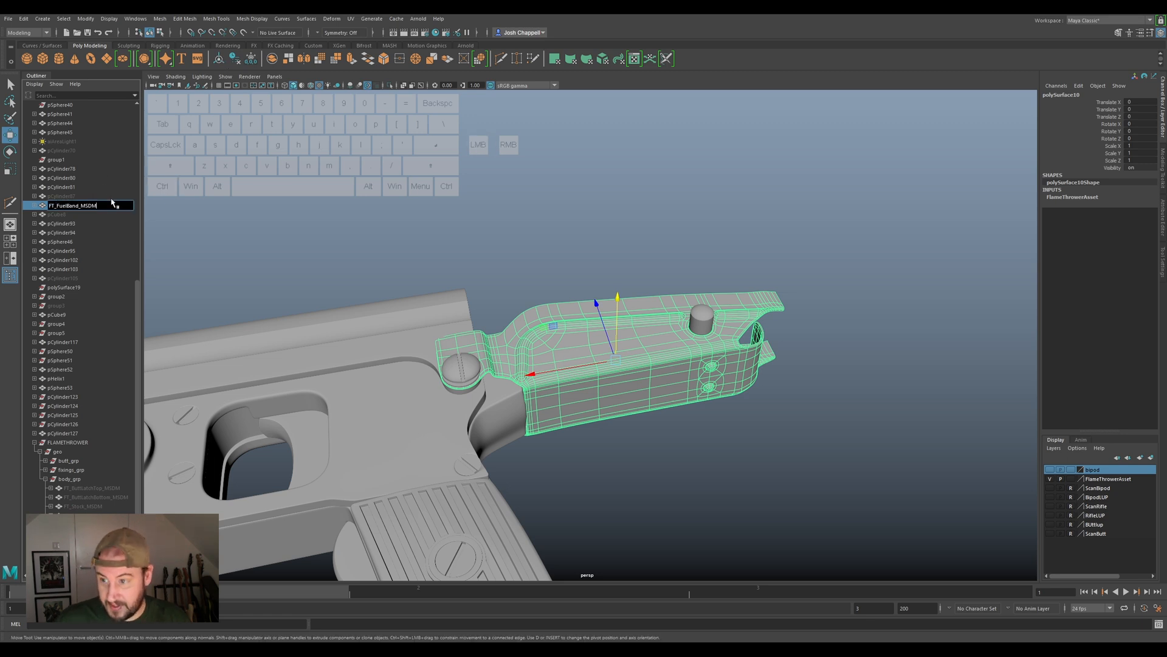
left_click(75, 206)
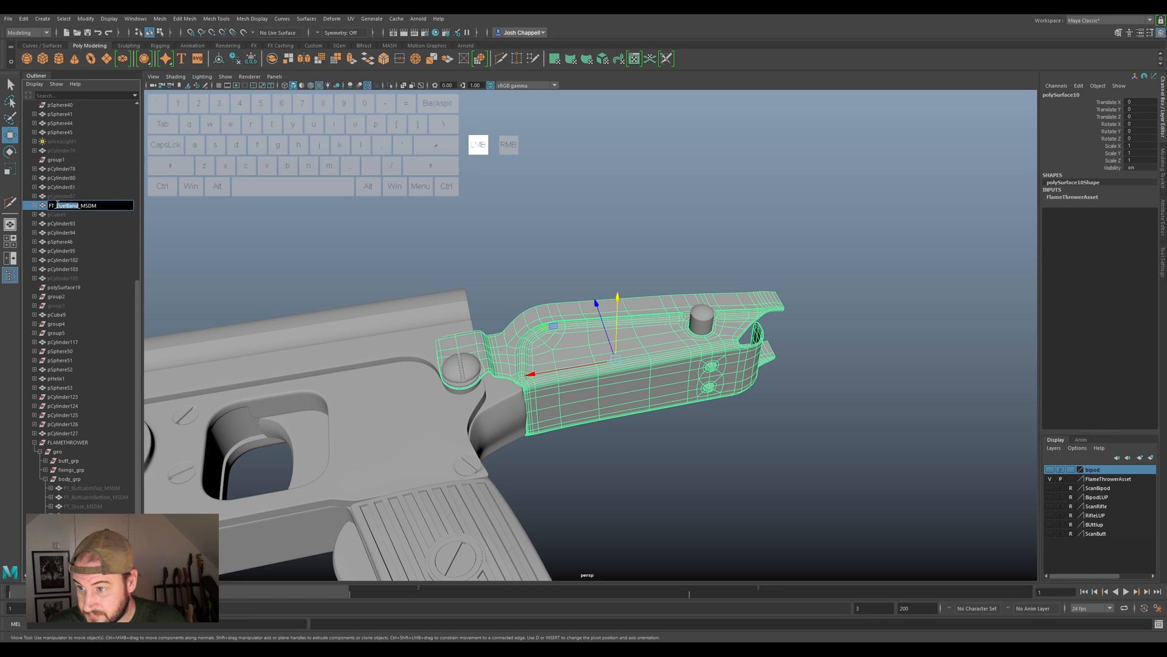
type("IgnitionLatch")
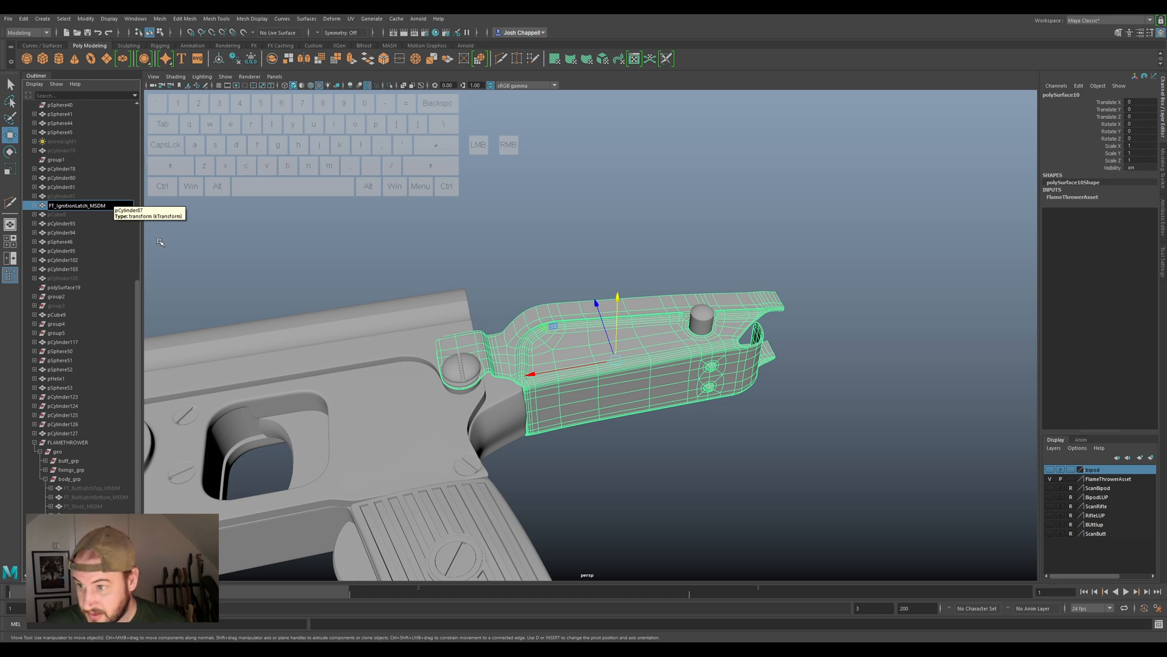
key("Return")
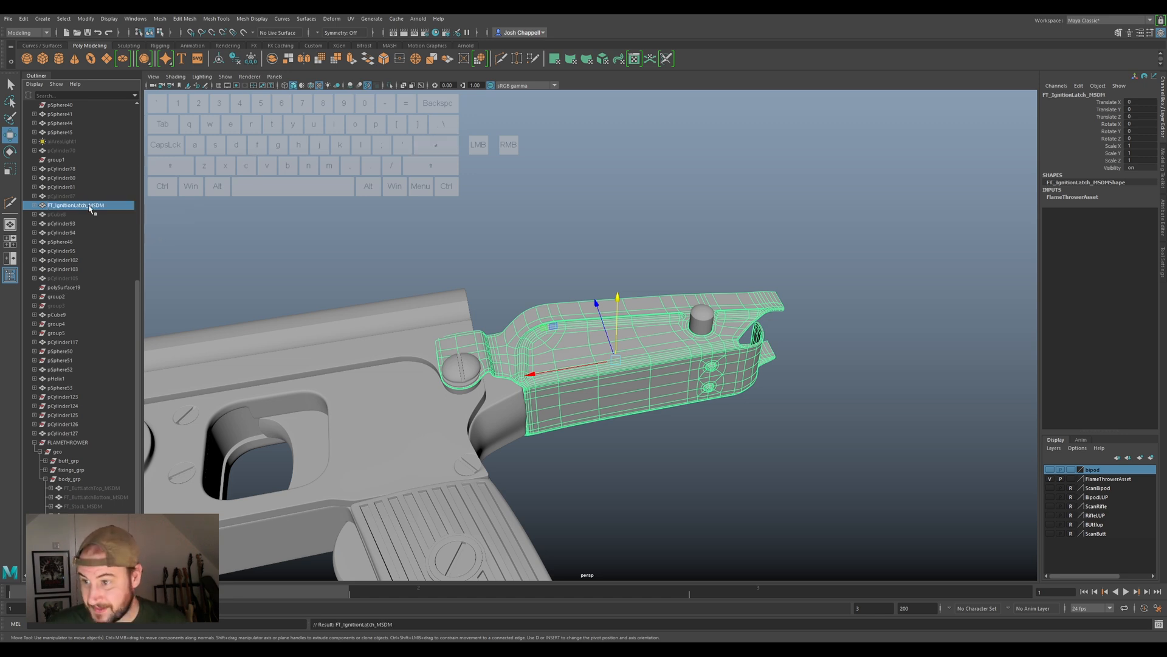
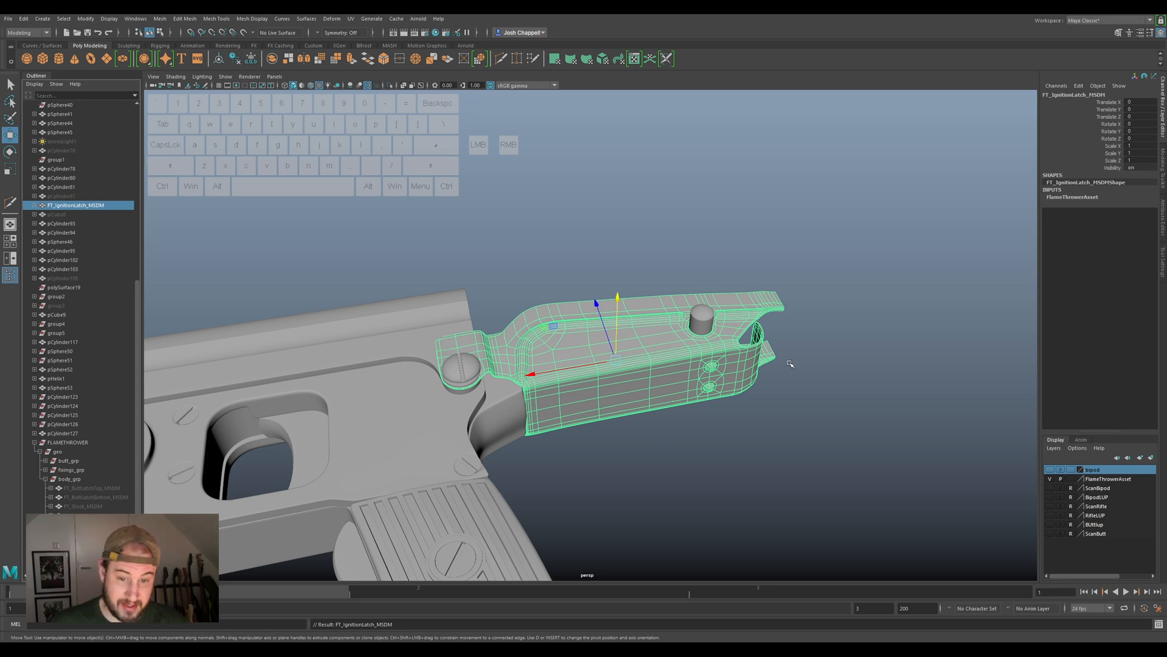
Move FT_IgnitionLatch_MSDM into body_grp and hide it.
left_click(85, 207)
left_click(82, 209)
left_click_drag(83, 208, 71, 480)
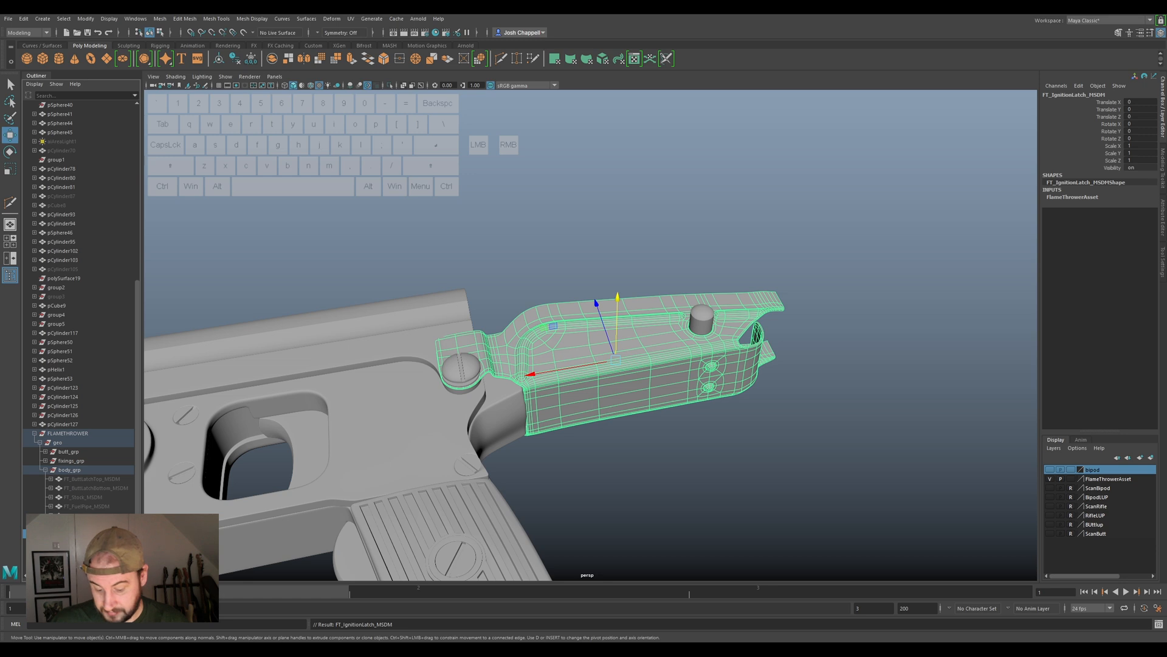
key("h")
Freeze the transformations of pCylinder93 and pCylinder94, and rename pCylinder93 as FT_FuelBand_MSDM.
left_click_drag(688, 340, 665, 408, "alt")
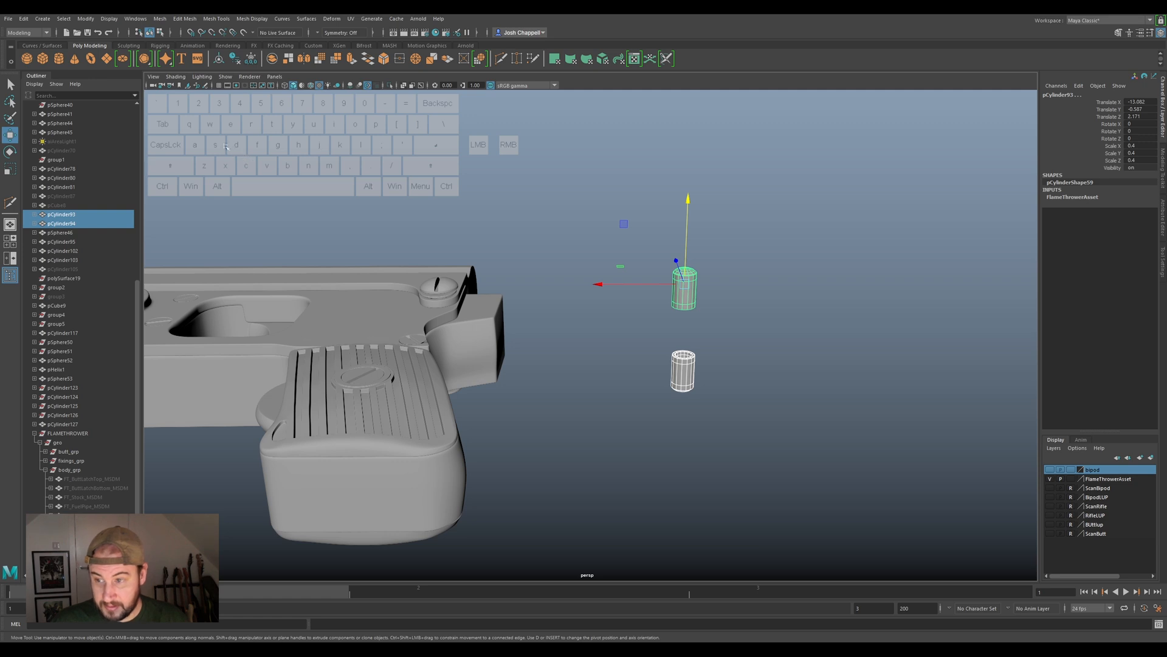
left_click(251, 59)
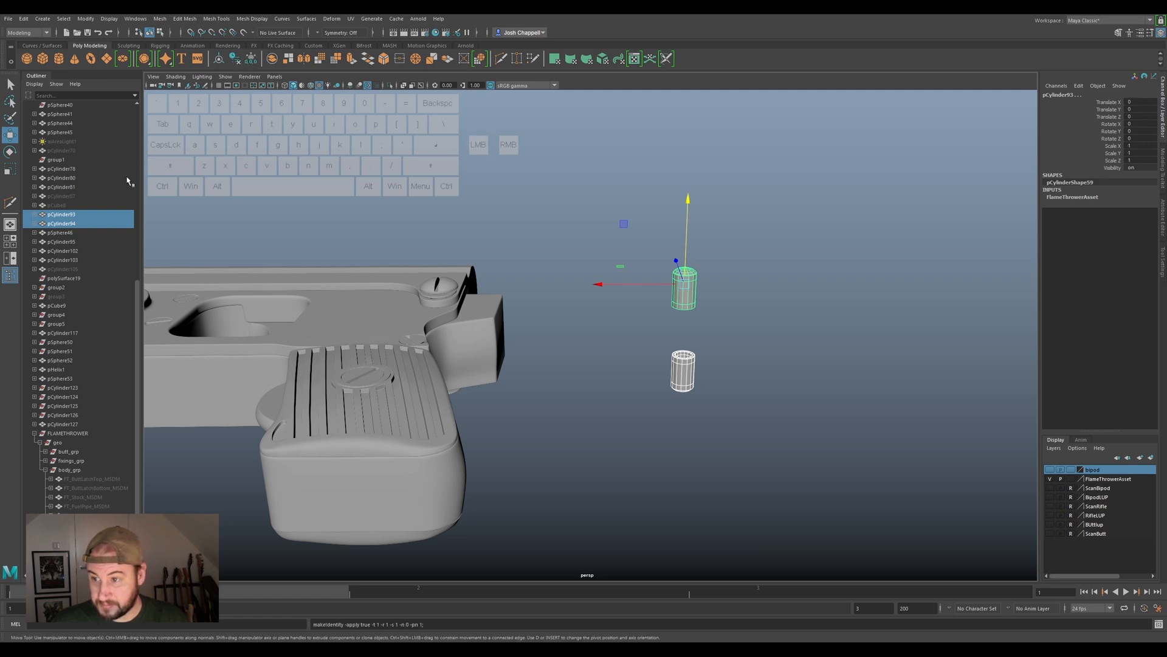
double_click(82, 214)
type("FT_FuelBand_MSDM")
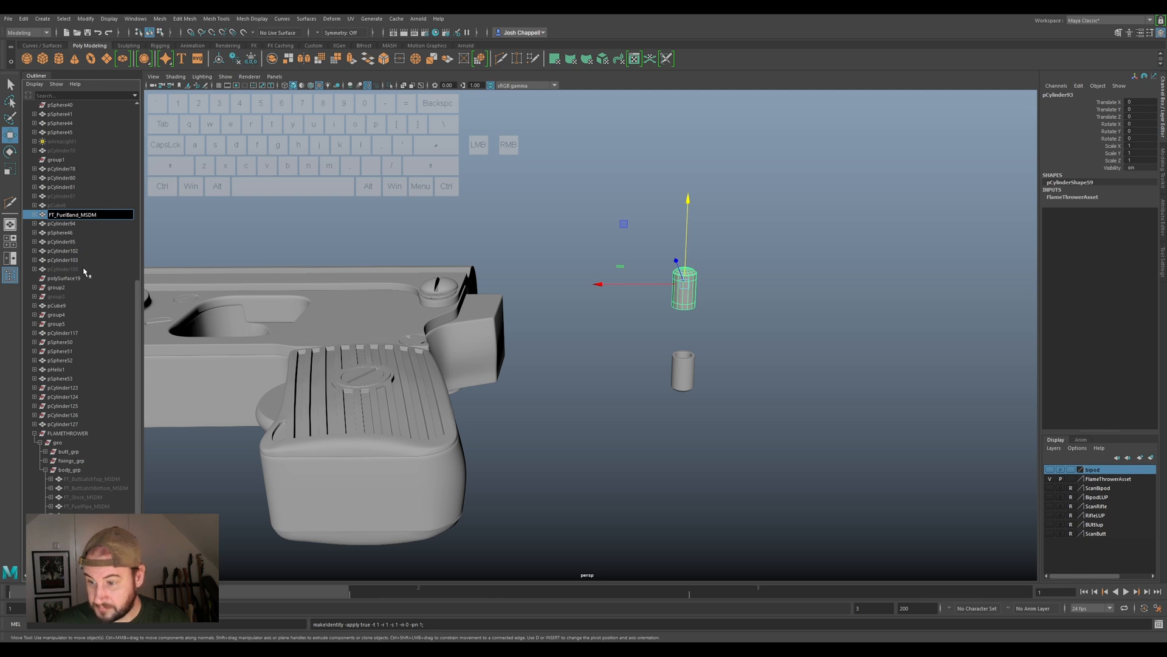
Copy the name of the hidden FT_IgnitionLatch_MSDM mesh inside body_grp.
left_click(82, 533)
left_click(81, 533)
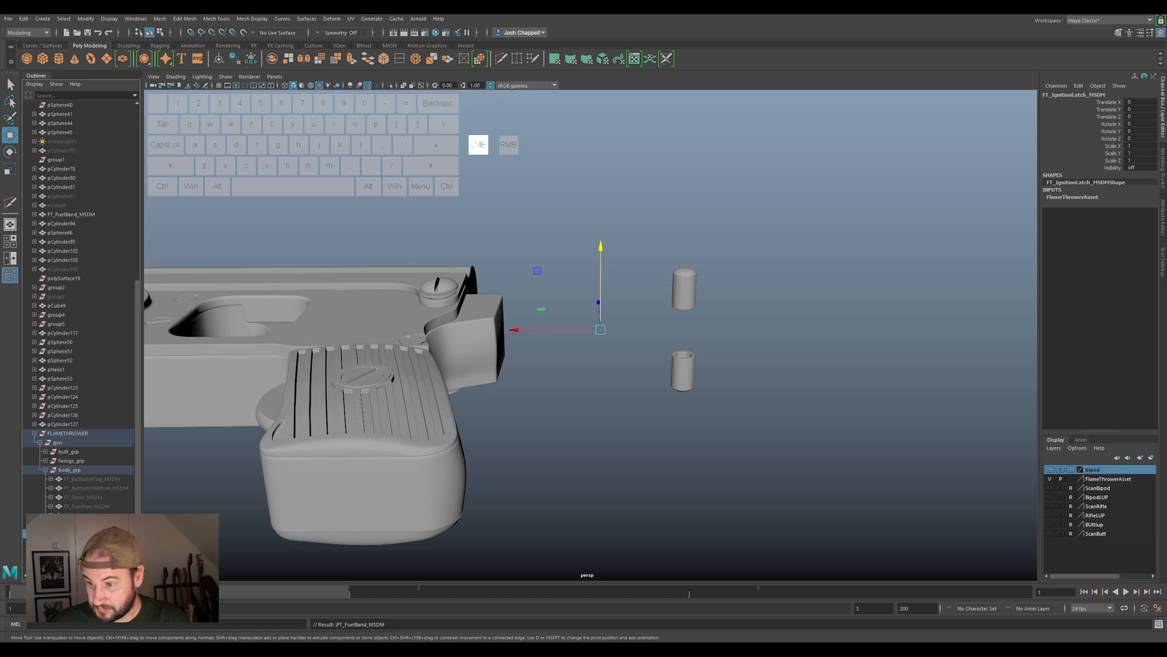
key("ctrl+c")
left_click(81, 533)
key("ctrl+c")
left_click(81, 524)
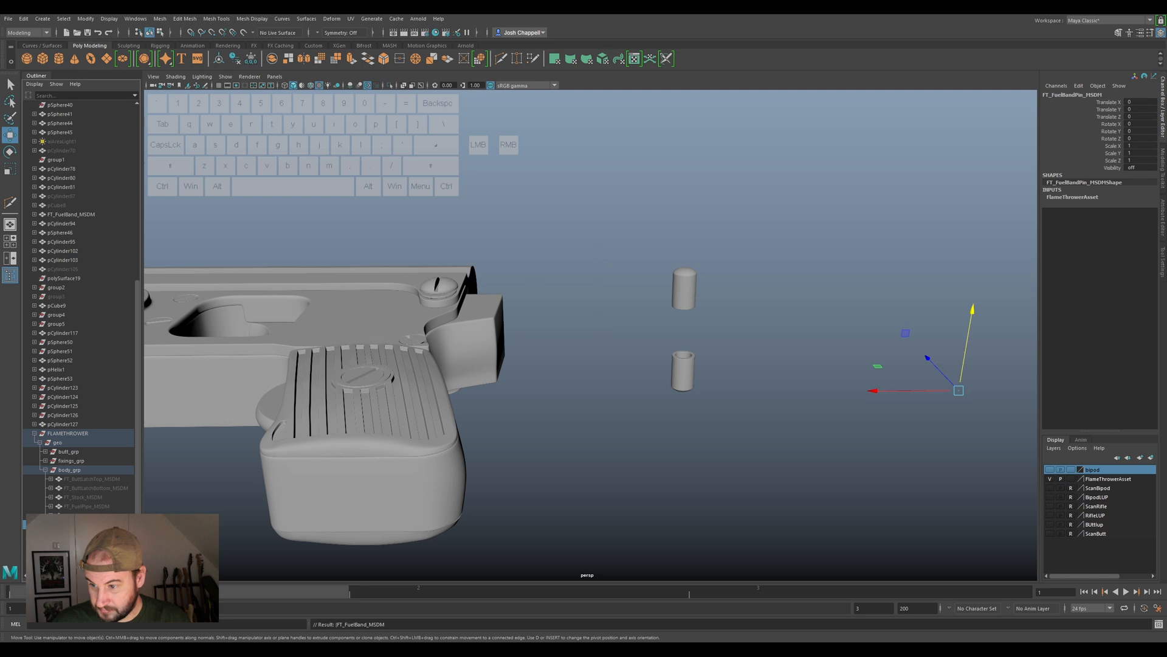
Rename the upper small cylinder as FT_IgnitionLatchButton01_MSDM, based on the copied latch name.
left_click(680, 286)
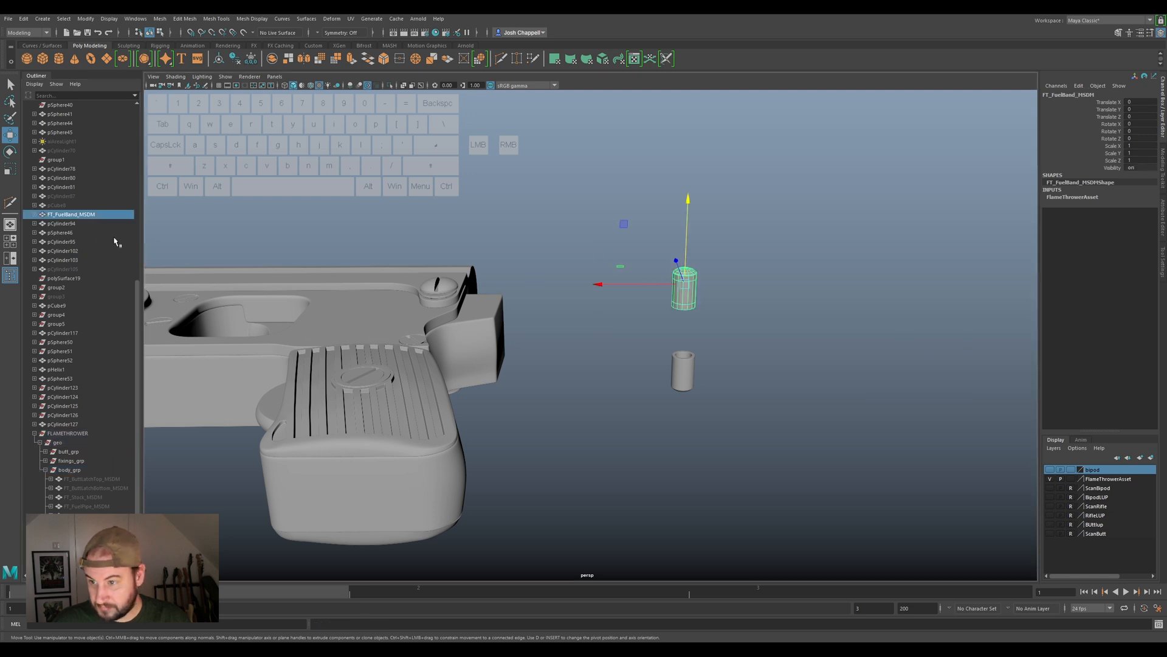
double_click(97, 215)
key("ctrl+v")
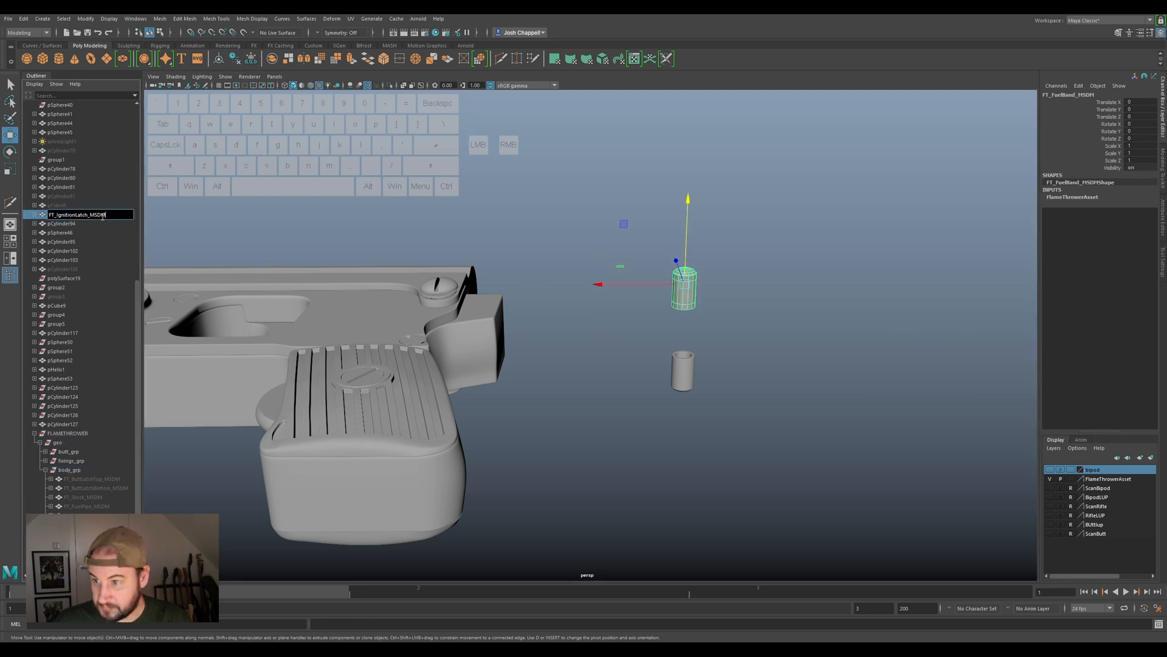
type("Butt")
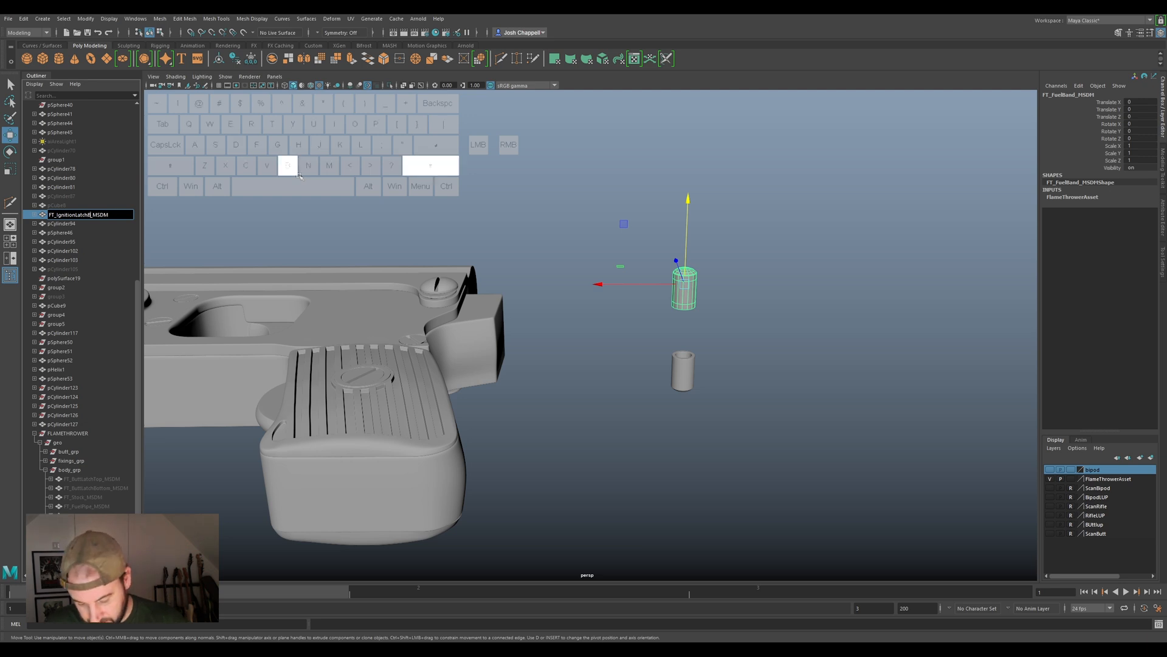
type("ons")
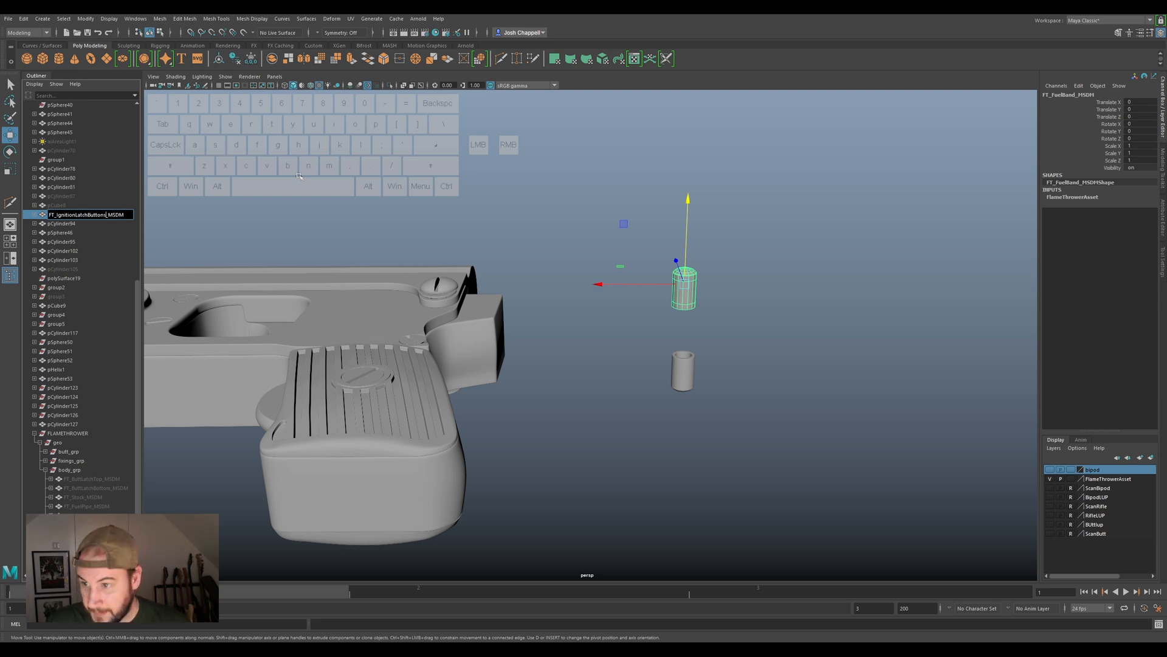
key("BackSpace")
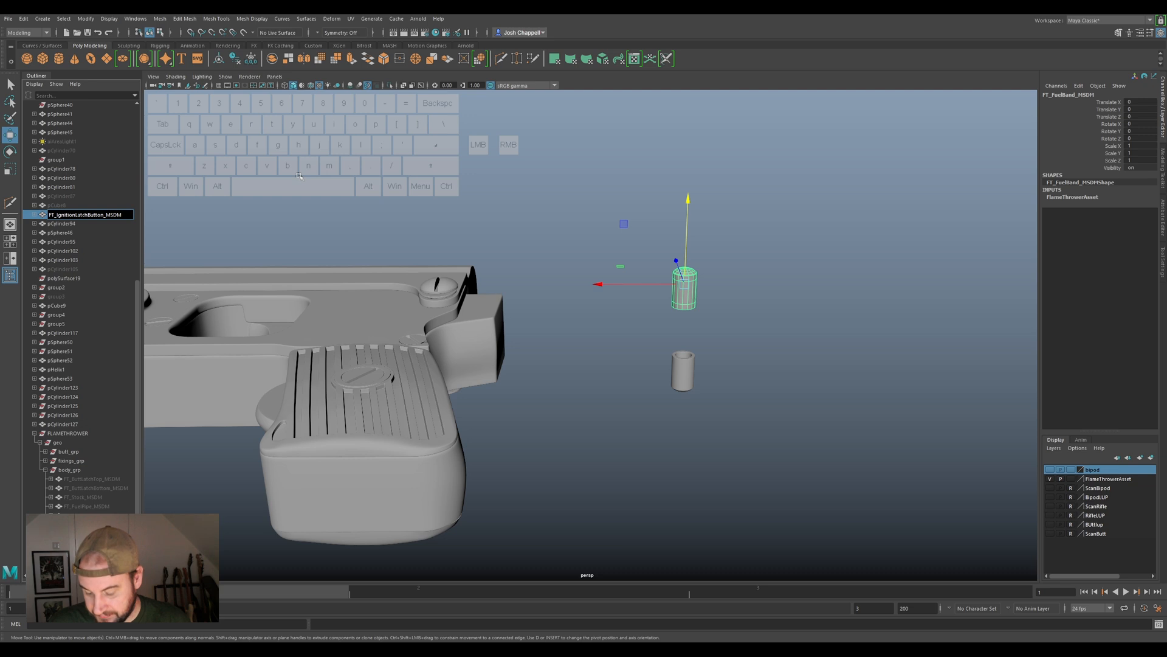
type("01")
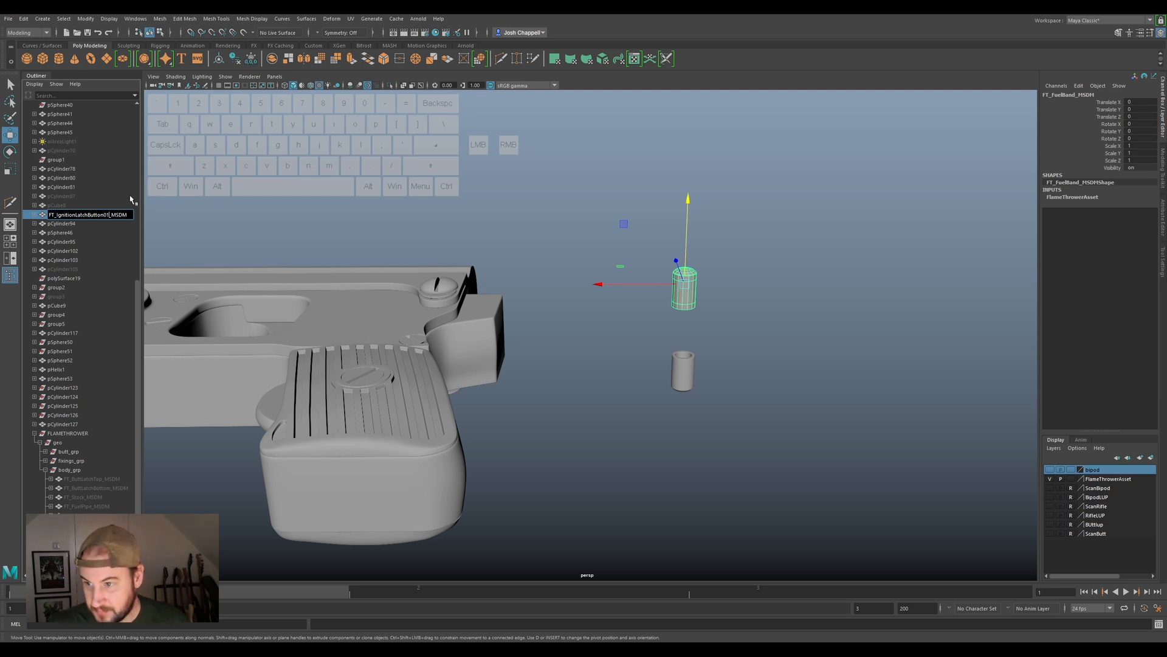
key("Return")
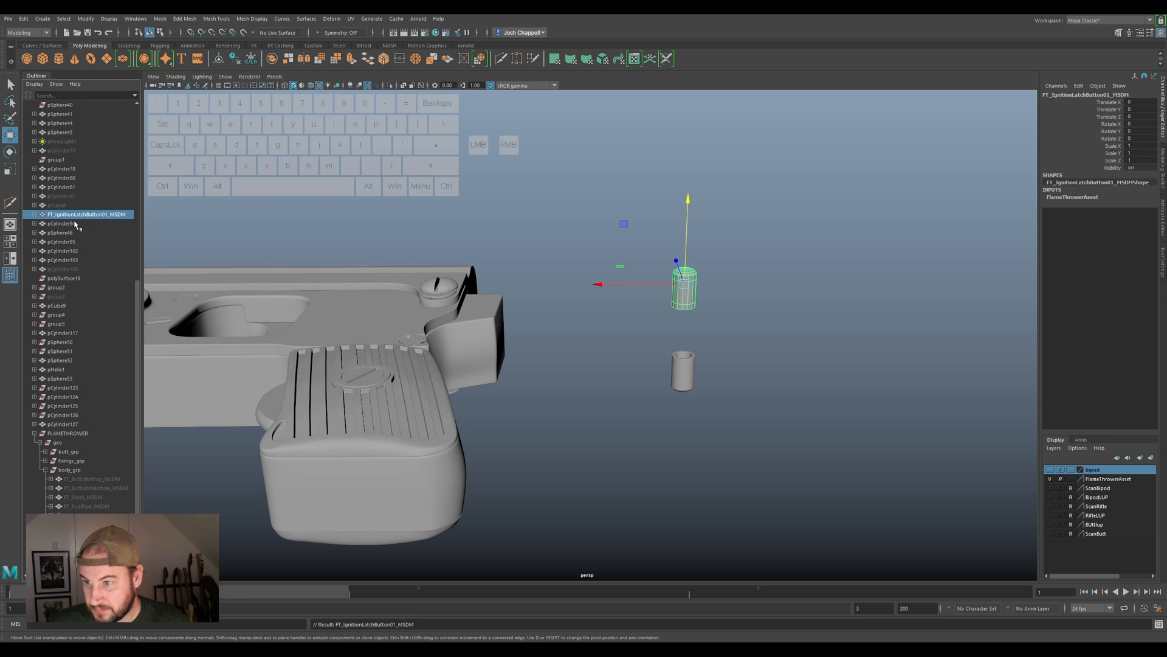
Copy the full name of FT_IgnitionLatchButton01_MSDM.
double_click(83, 215)
key("ctrl+c")
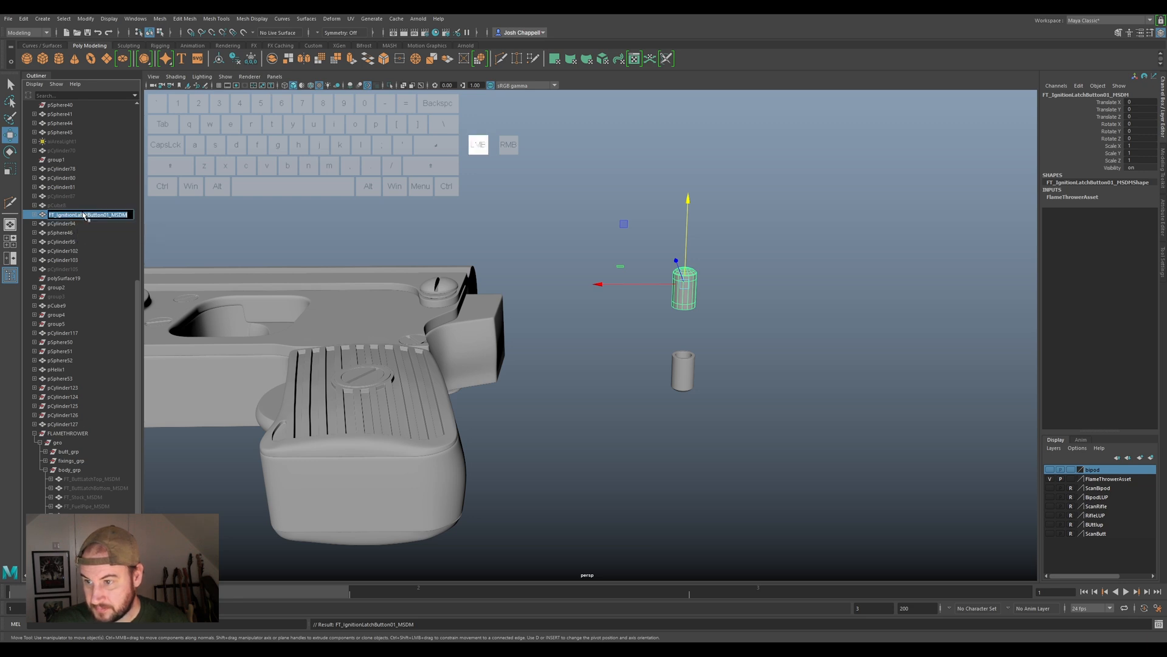
key("Return")
Center the pivot of FT_IgnitionLatchButton01_MSDM, then move it into body_grp and hide it.
left_click(86, 224)
left_click(83, 216)
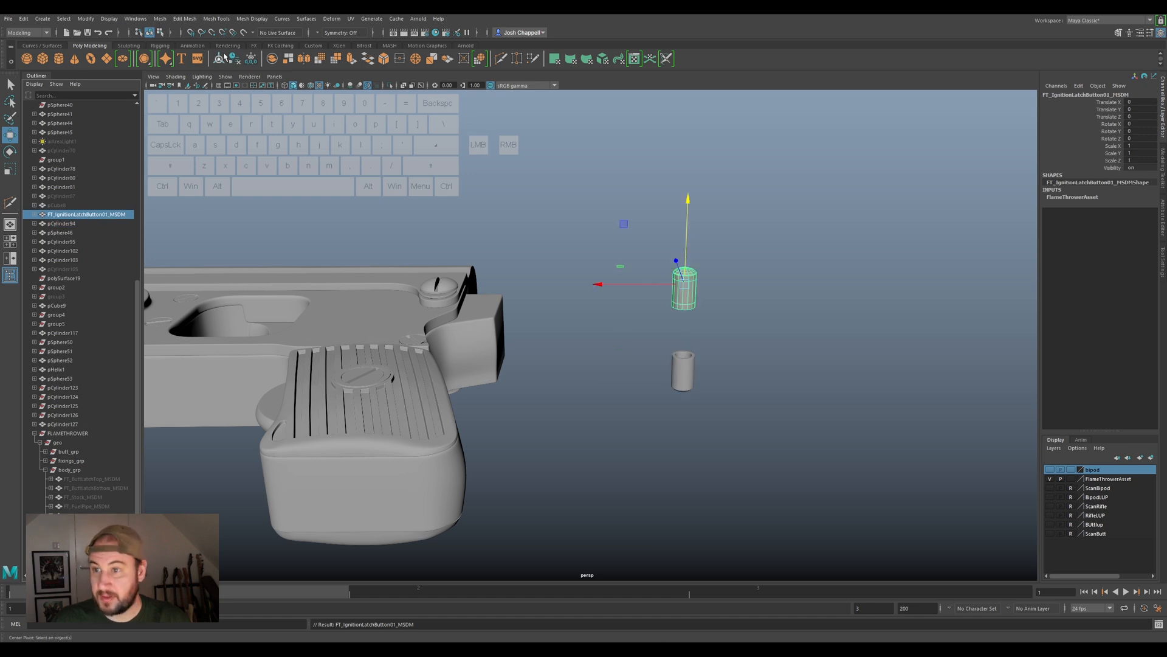
left_click(219, 58)
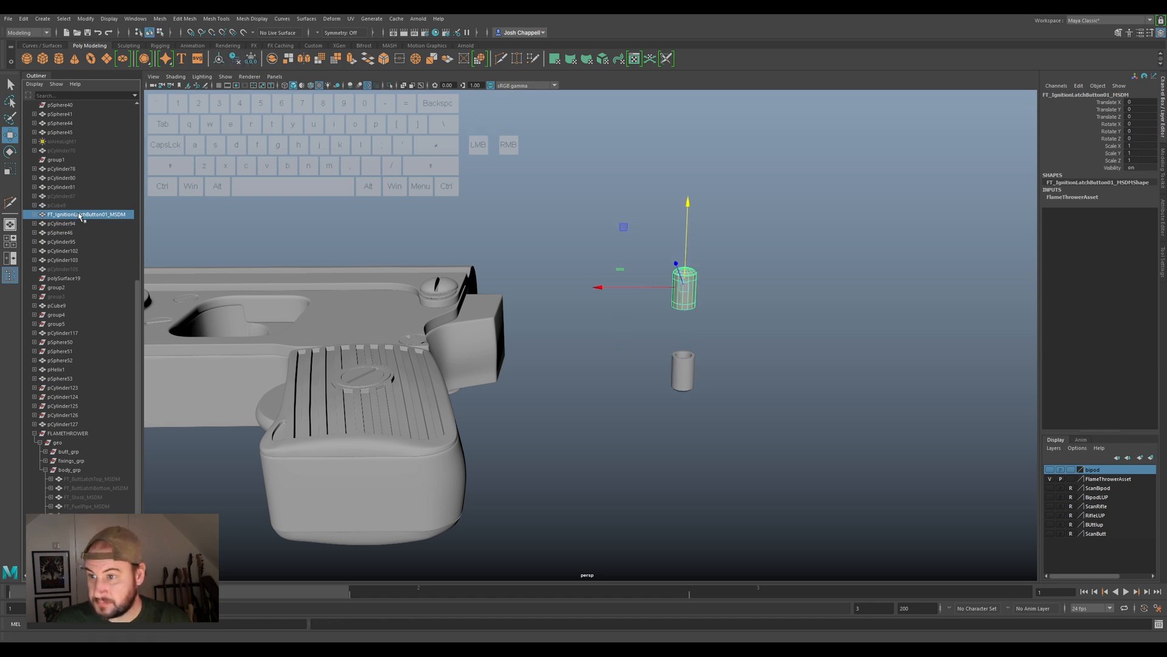
middle_click_drag(74, 471, 73, 470)
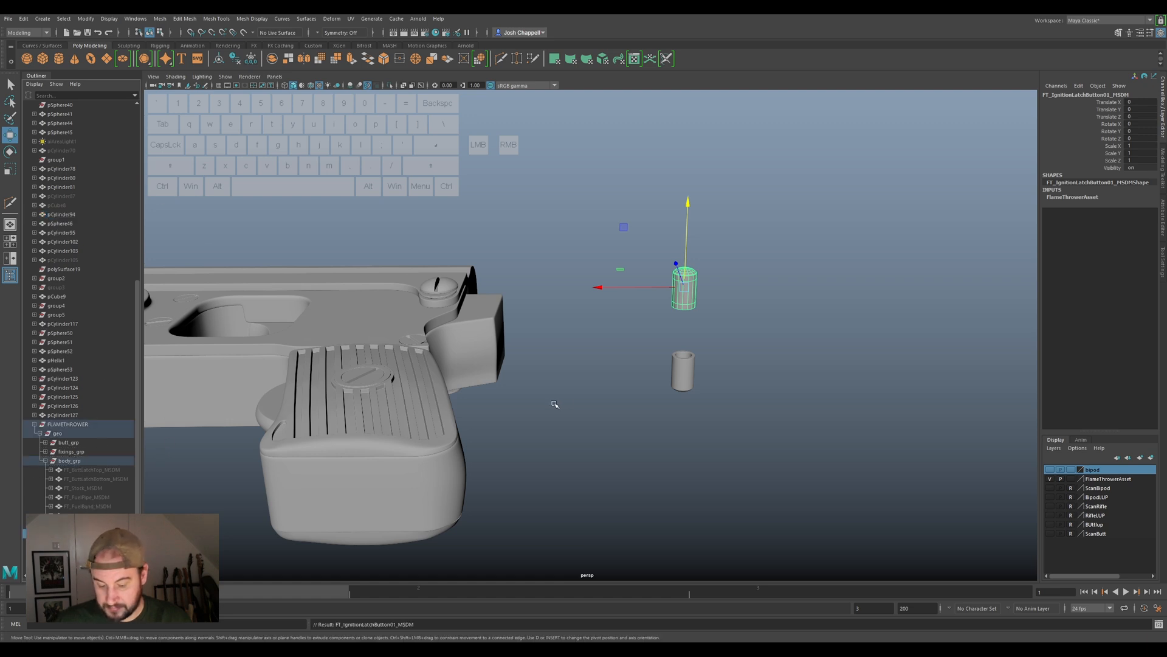
Delete the construction history of the remaining small cylinder pCylinder94 and center its pivot.
left_click(689, 369)
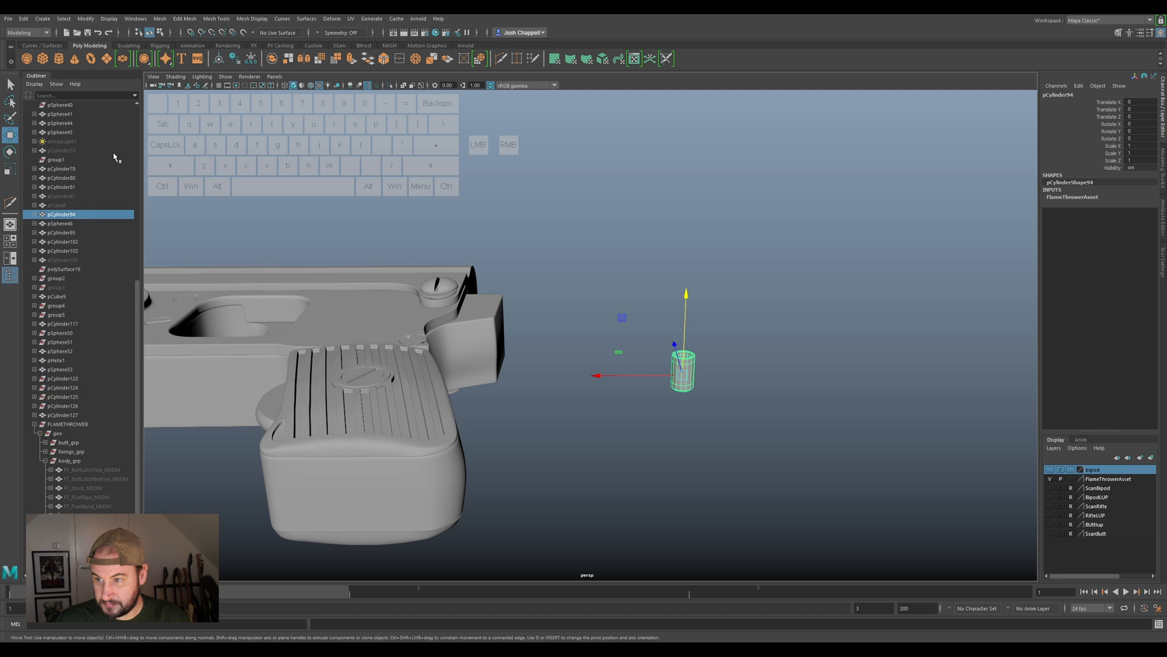
left_click(234, 59)
left_click(235, 59)
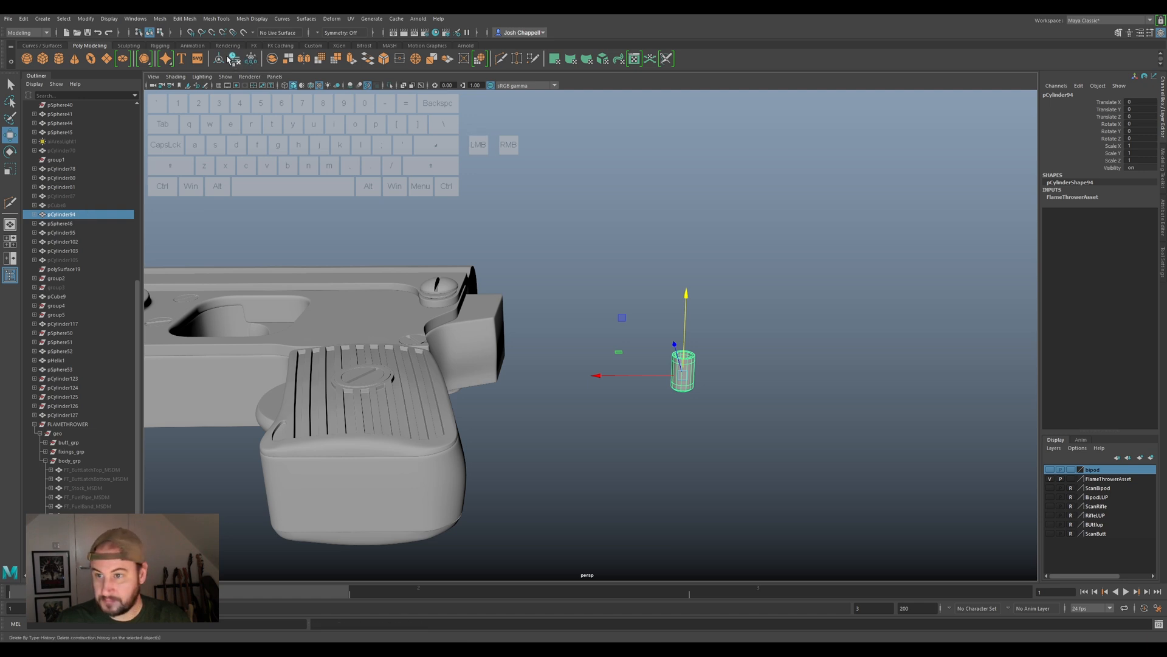
Rename pCylinder94 as FT_IgnitionLatchButton02_MSDM, based on the copied button name.
double_click(73, 215)
key("ctrl+v")
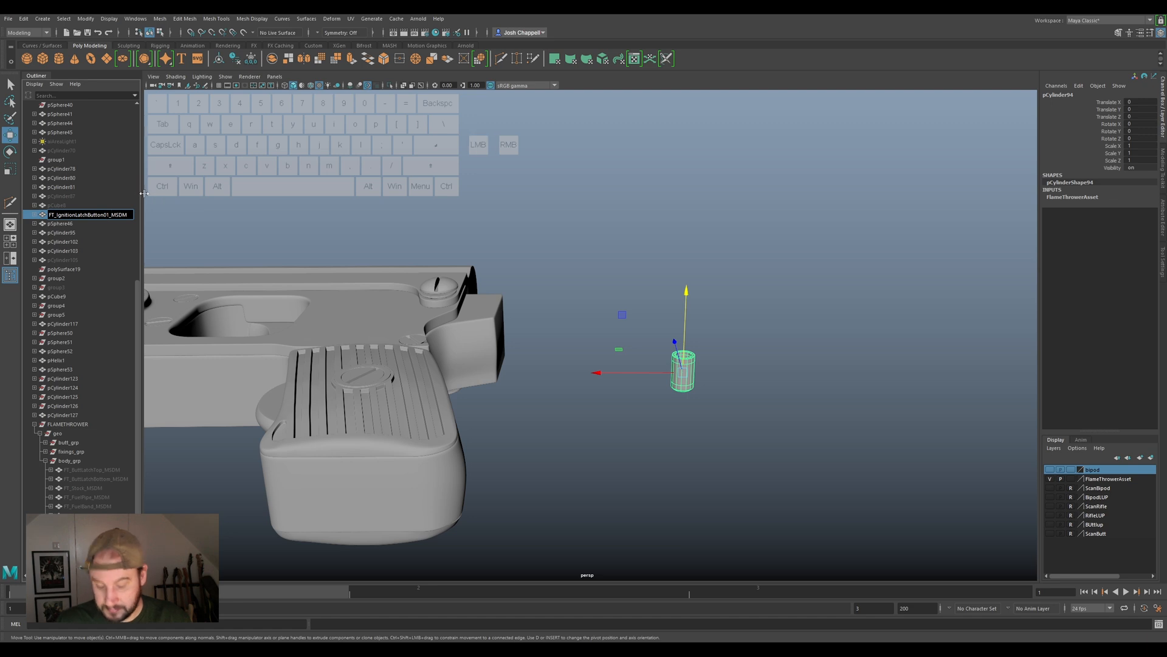
key("Left")
key("Left")
key("Left")
key("Left")
key("Left")
key("BackSpace")
type("2")
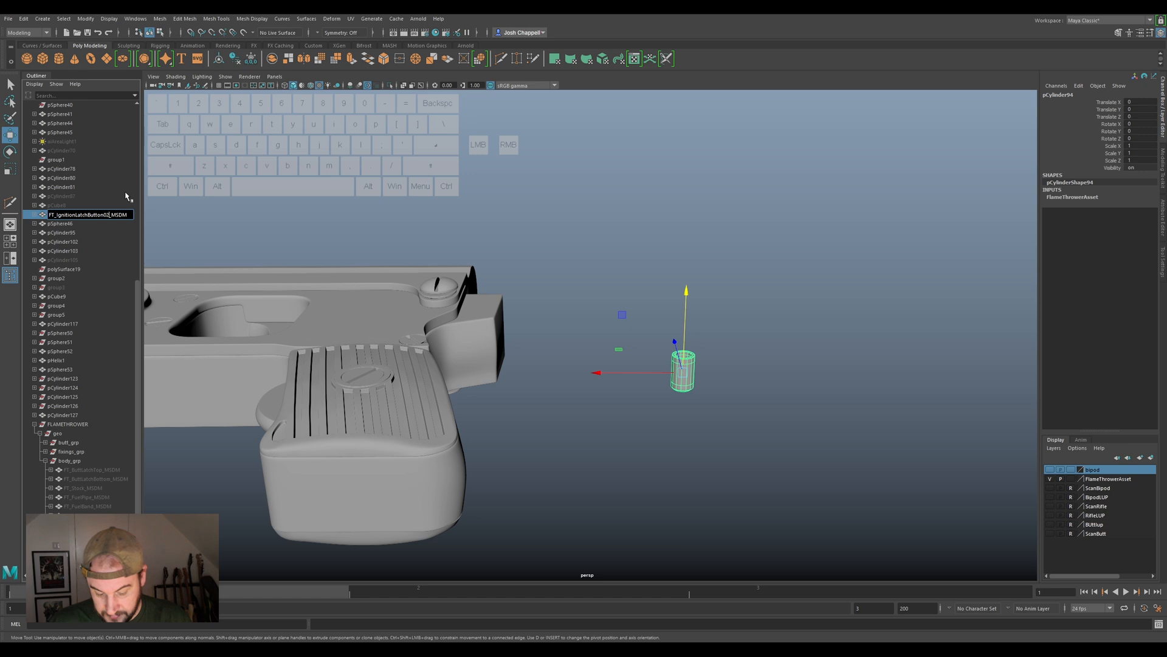
key("Return")
Move FT_IgnitionLatchButton02_MSDM into body_grp and hide it.
middle_click_drag(91, 350, 71, 460)
left_click(72, 451)
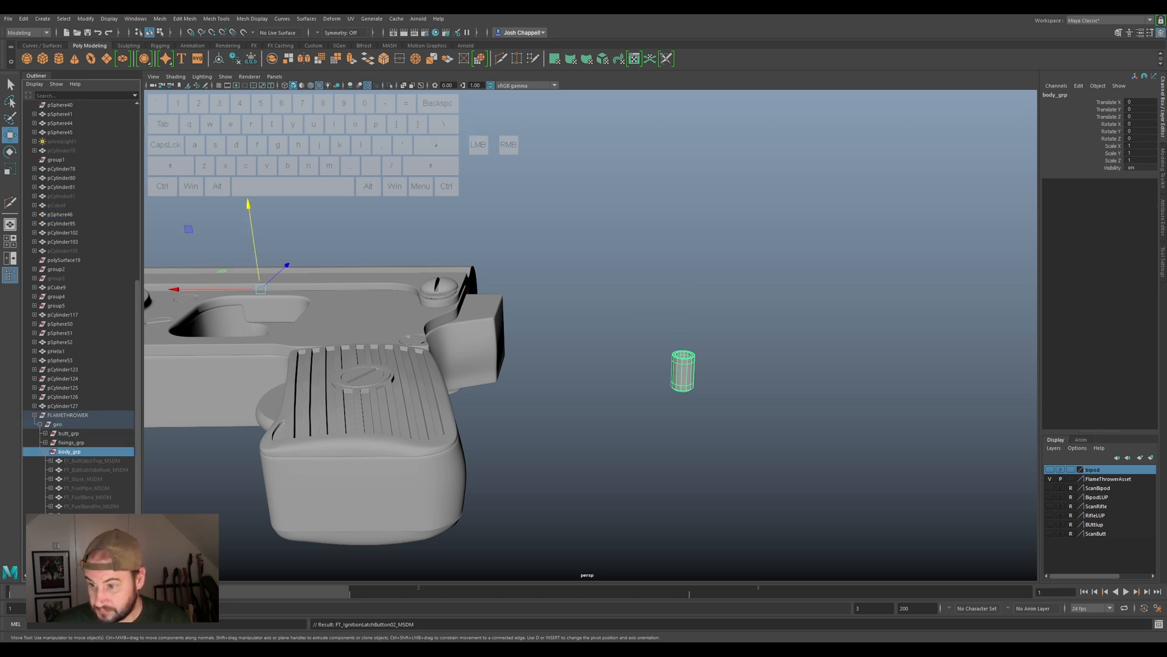
left_click(72, 533)
key("h")
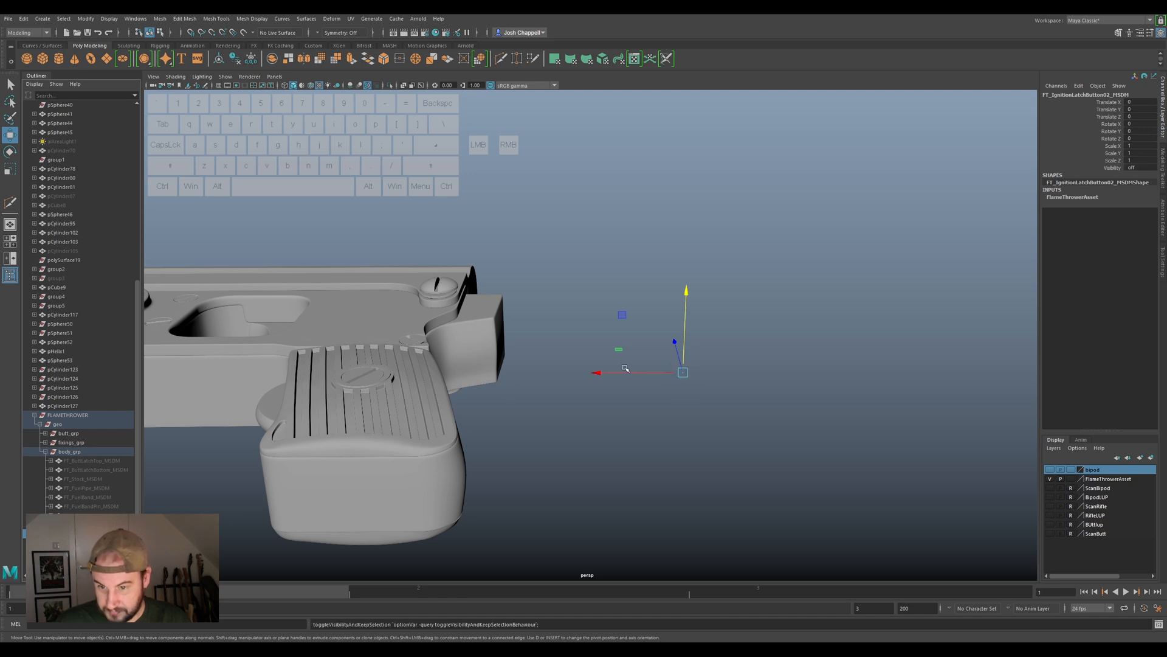
Select the ribbed trigger housing grip panel, freeze its transformations, unparent it and delete its construction history.
scroll(594, 360, "down", 4)
left_click_drag(594, 359, 581, 371, "alt")
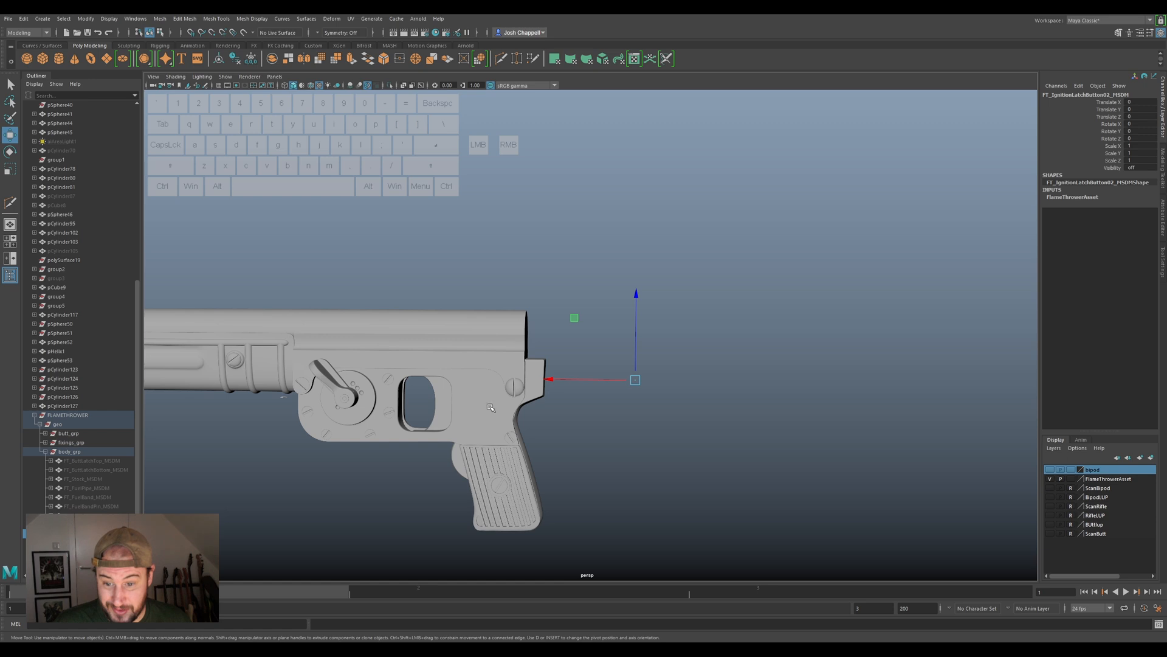
left_click_drag(522, 421, 674, 389, "alt")
scroll(674, 389, "up", 7, "alt")
middle_click_drag(698, 391, 643, 398, "alt")
left_click_drag(651, 409, 753, 330, "alt")
left_click(644, 370)
left_click_drag(657, 374, 692, 346, "alt")
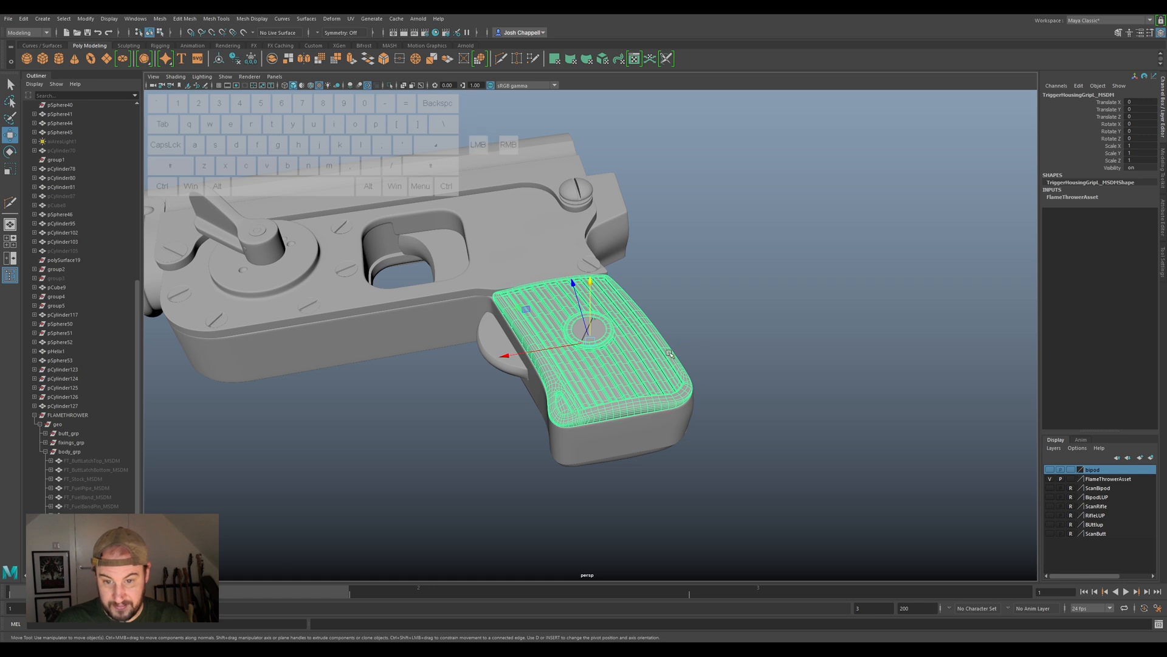
left_click(251, 59)
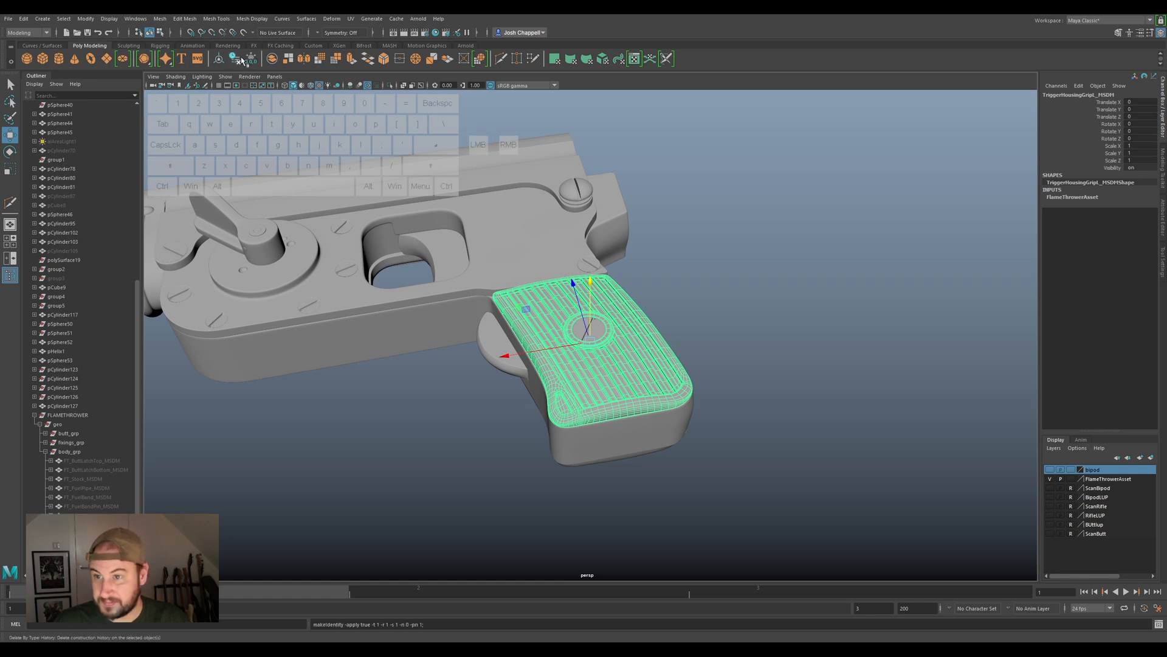
key("shift+p")
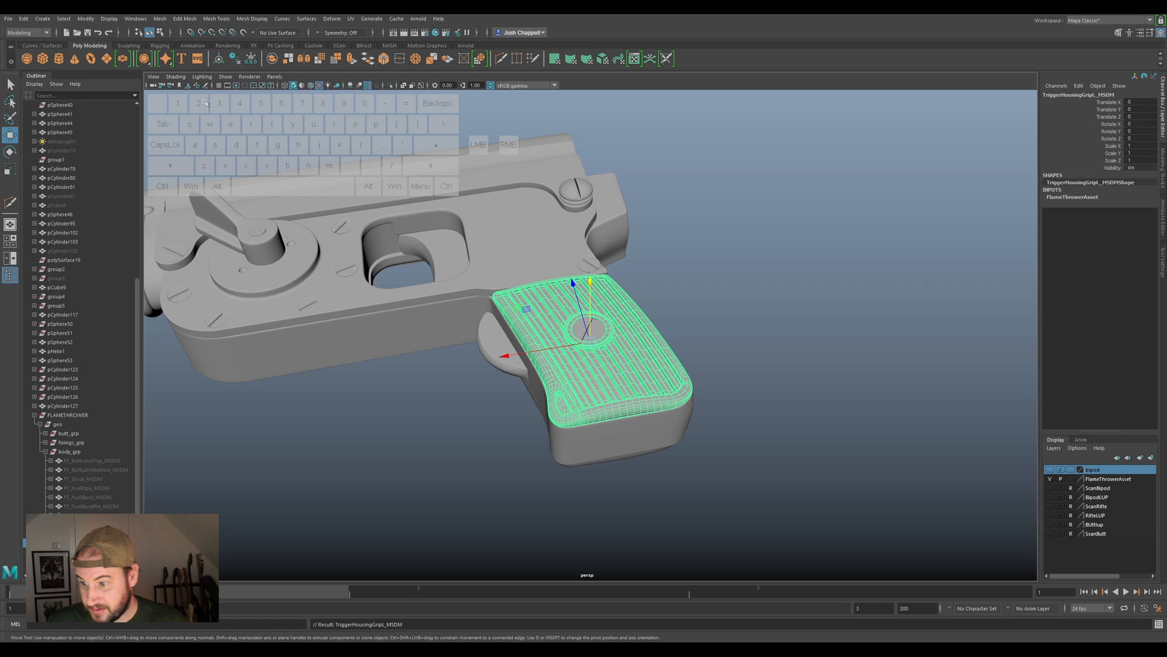
left_click(234, 59)
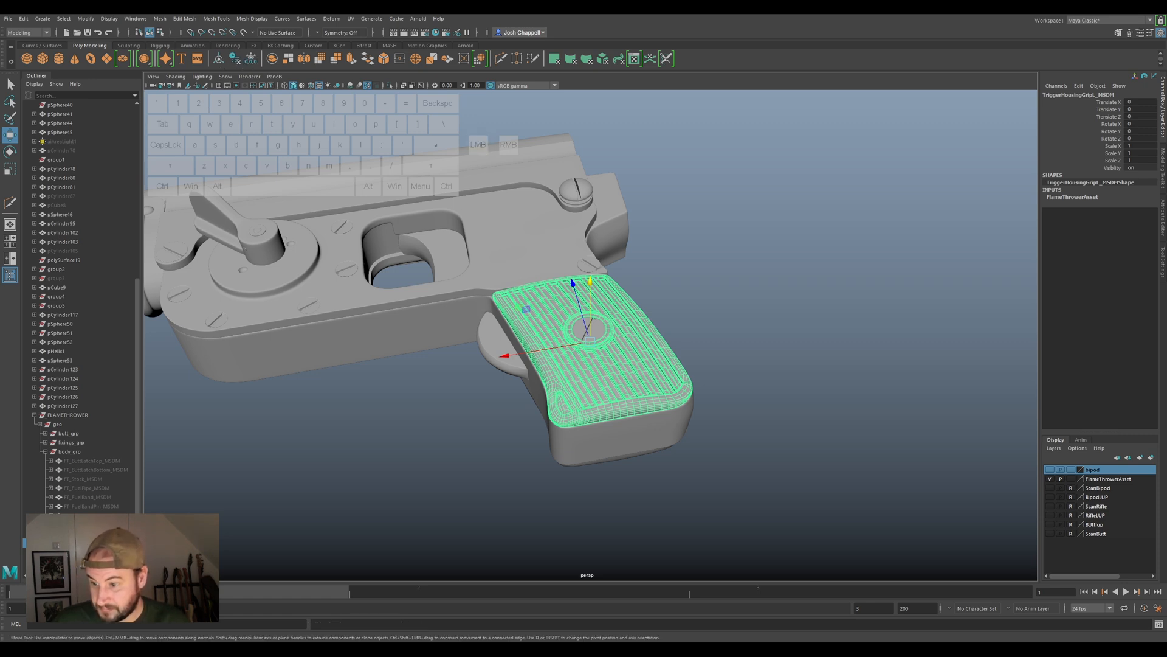
Paste the copied objects into the scene.
key("ctrl")
key("ctrl+v")
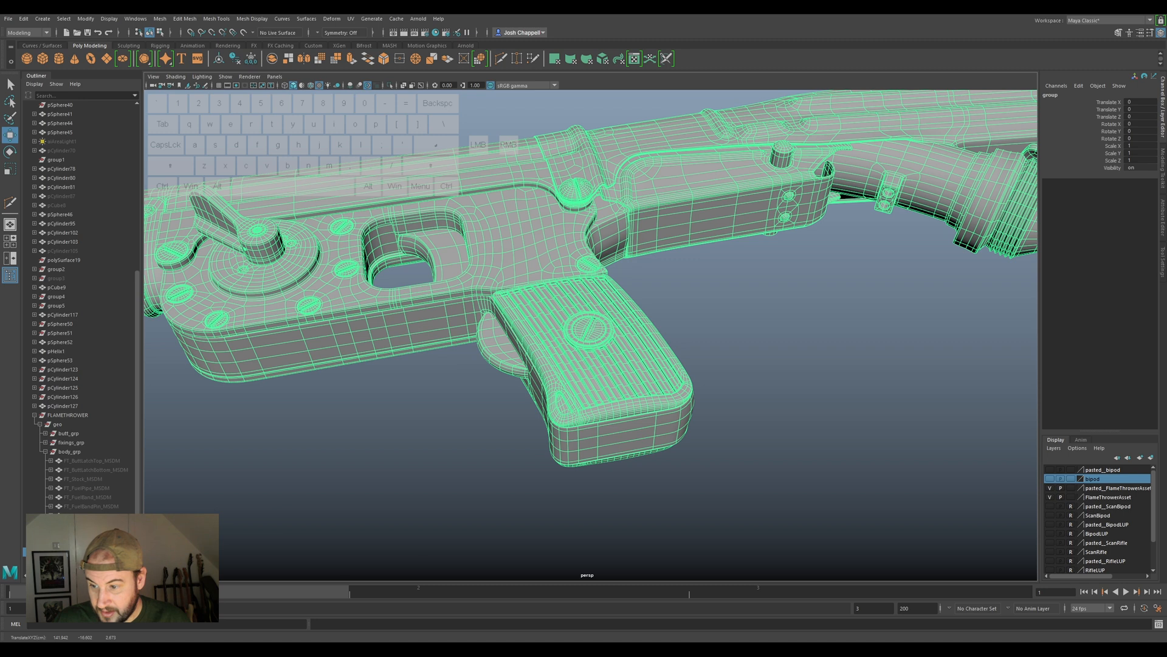
Collapse the pasted duplicate group in the Outliner and hide it, leaving the original model shown.
scroll(60, 499, "down", 5)
scroll(61, 498, "up", 2)
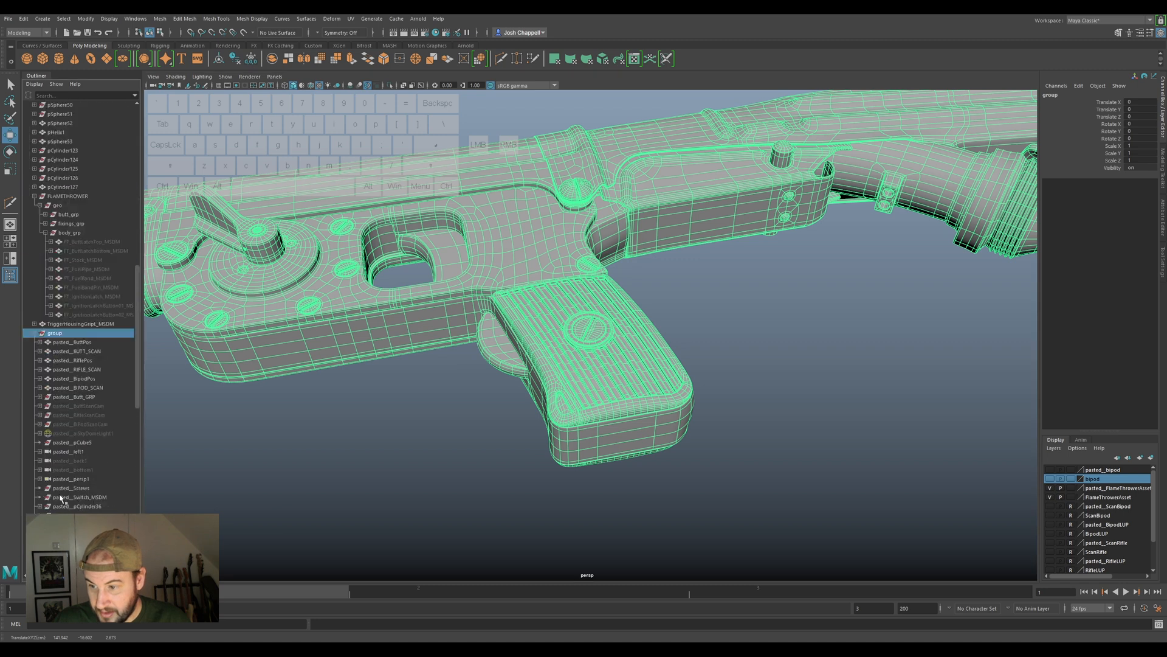
left_click(34, 333)
left_click(281, 489)
left_click(586, 394)
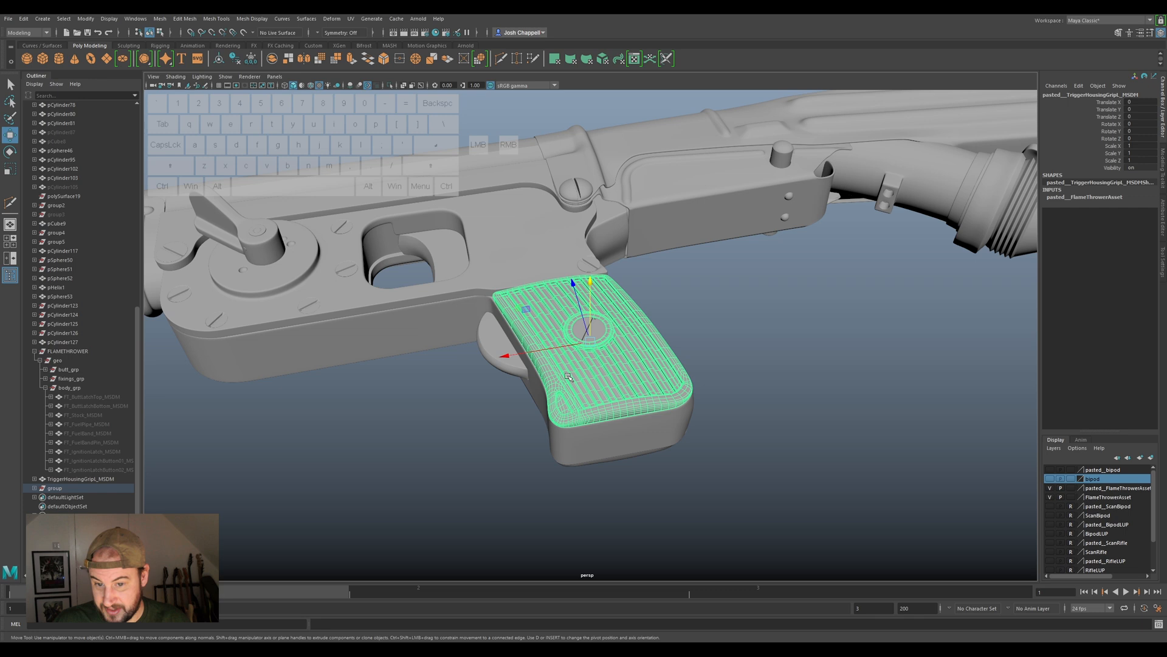
left_click(85, 479)
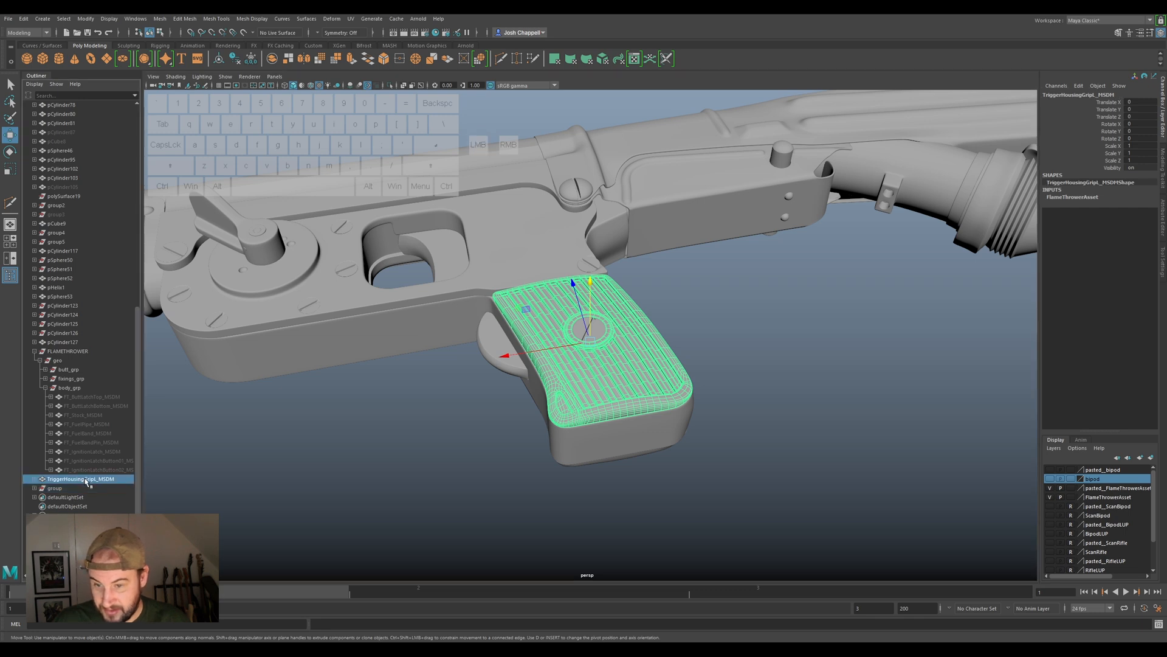
left_click(56, 489)
key("ctrl+h")
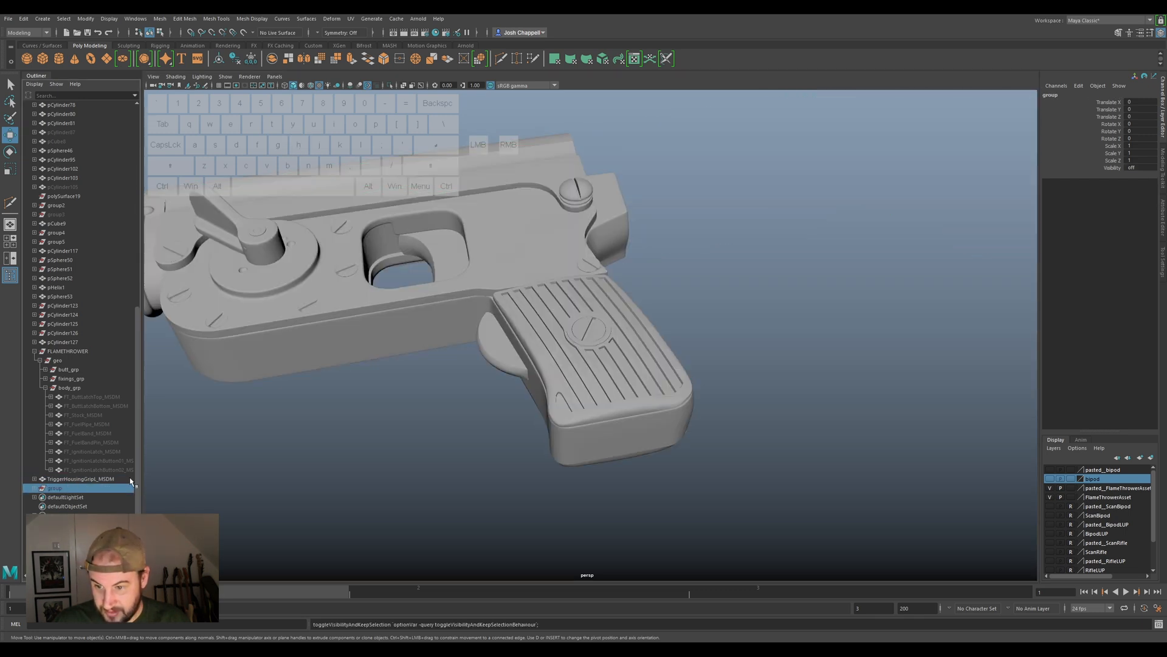
Rename the ribbed grip panel TriggerHousingGripL_MSDM as FT_Grip01_MSDM.
left_click(607, 404)
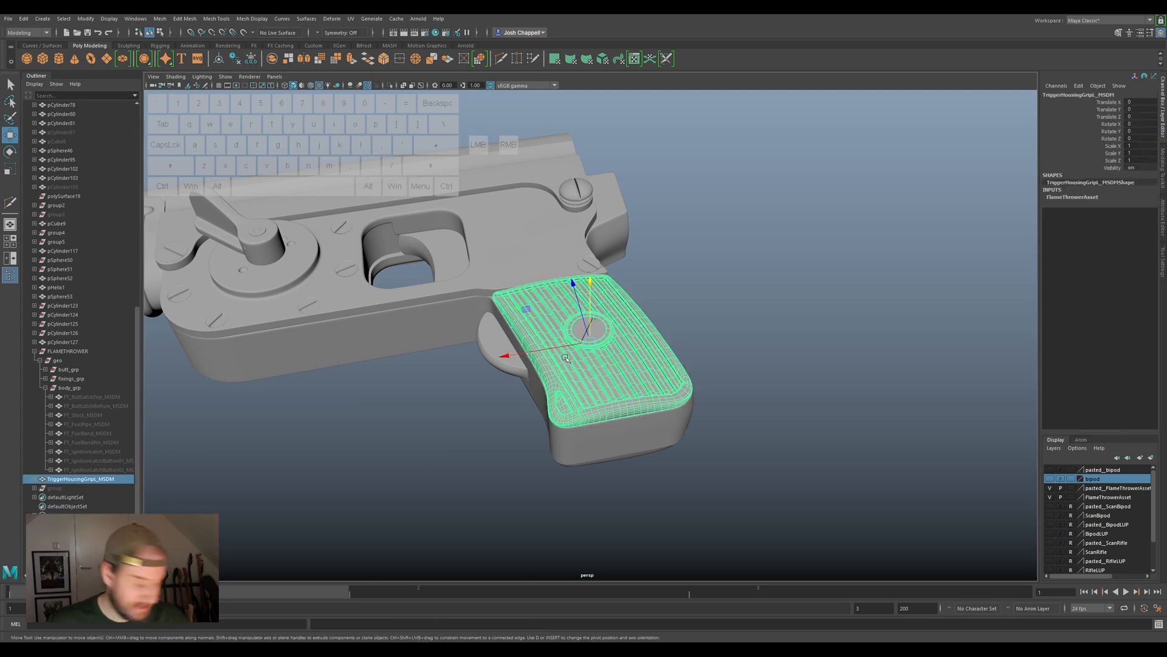
double_click(86, 479)
key("ctrl+v")
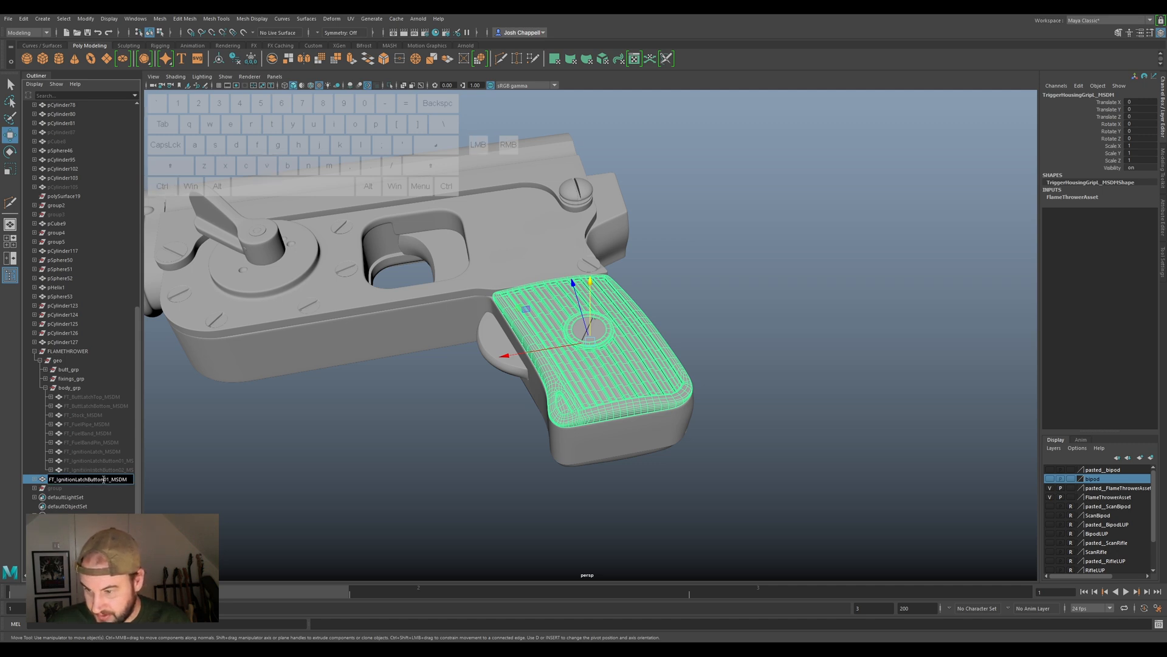
left_click_drag(103, 479, 56, 480)
left_click(108, 479)
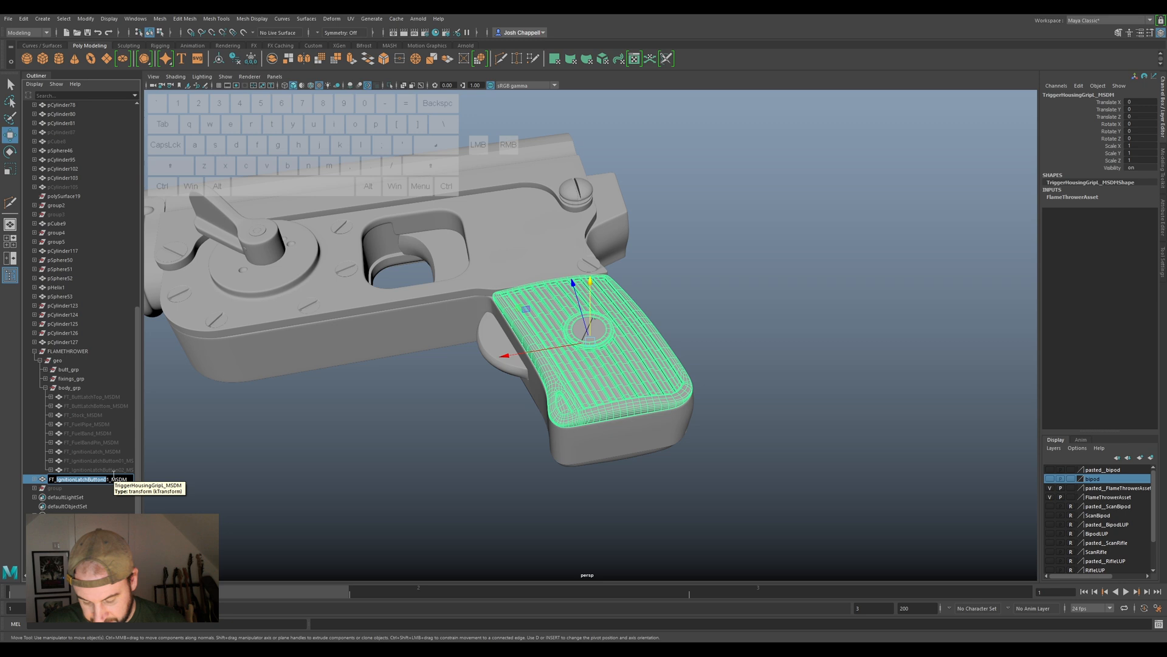
type("Tr")
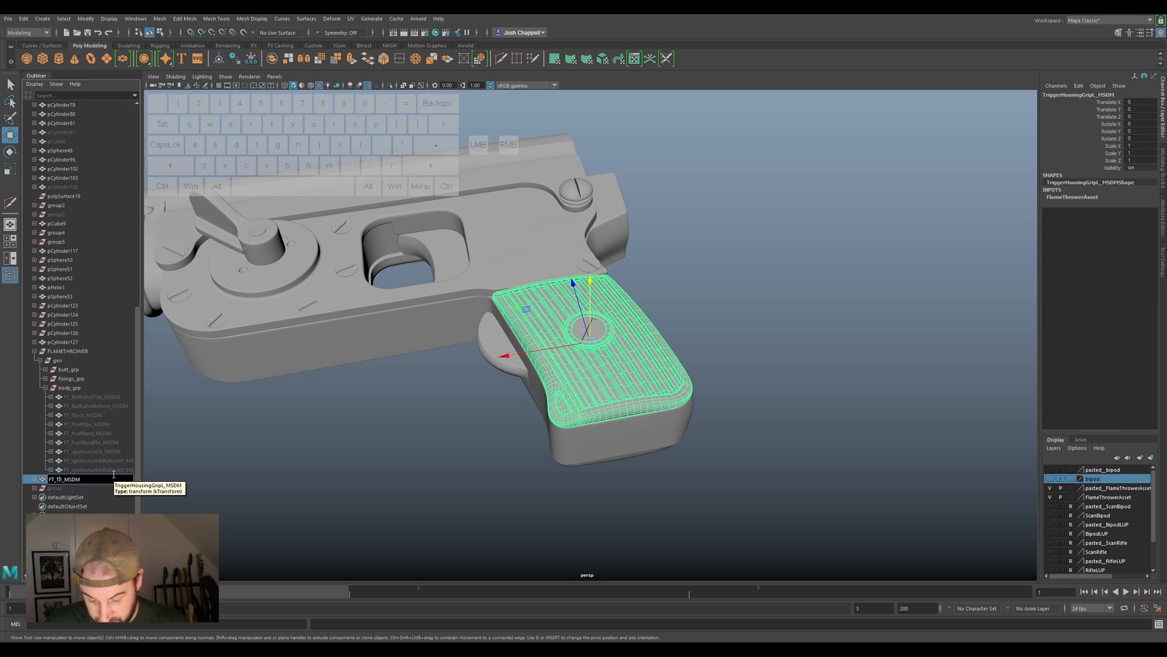
key("BackSpace")
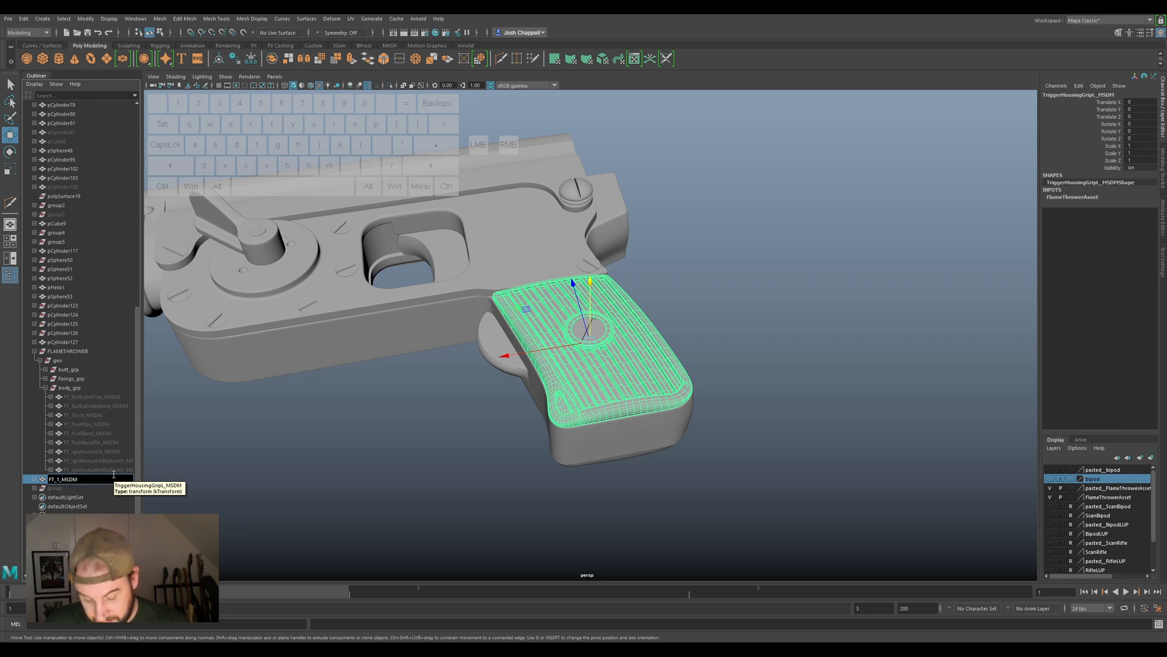
key("BackSpace")
type("Grip")
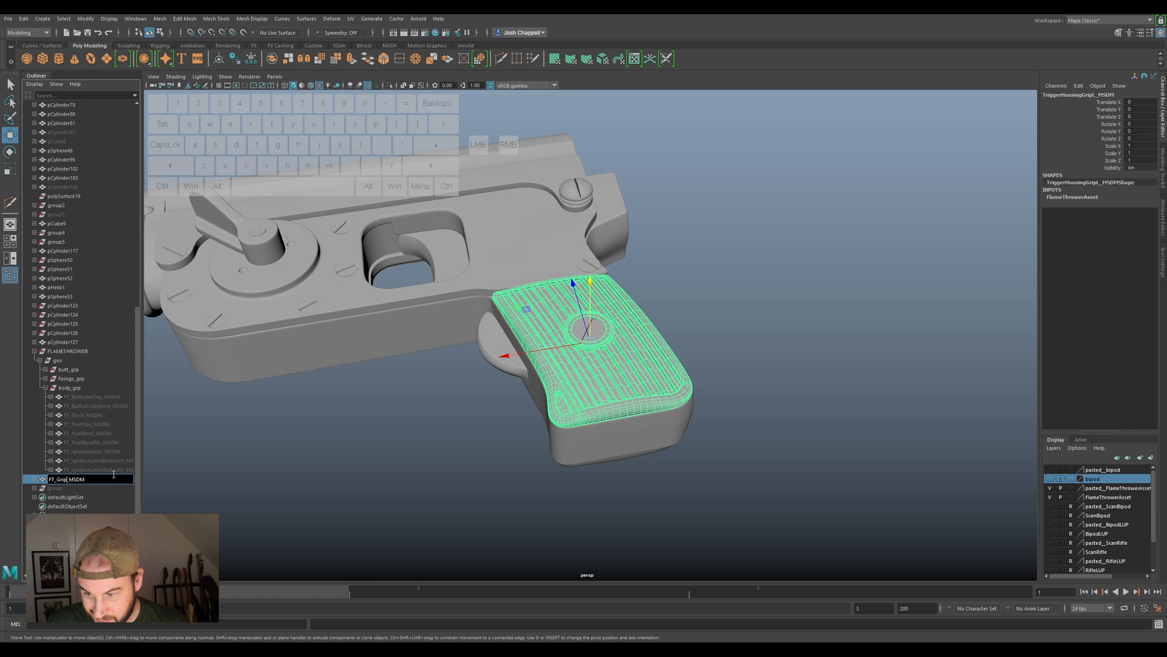
type("01")
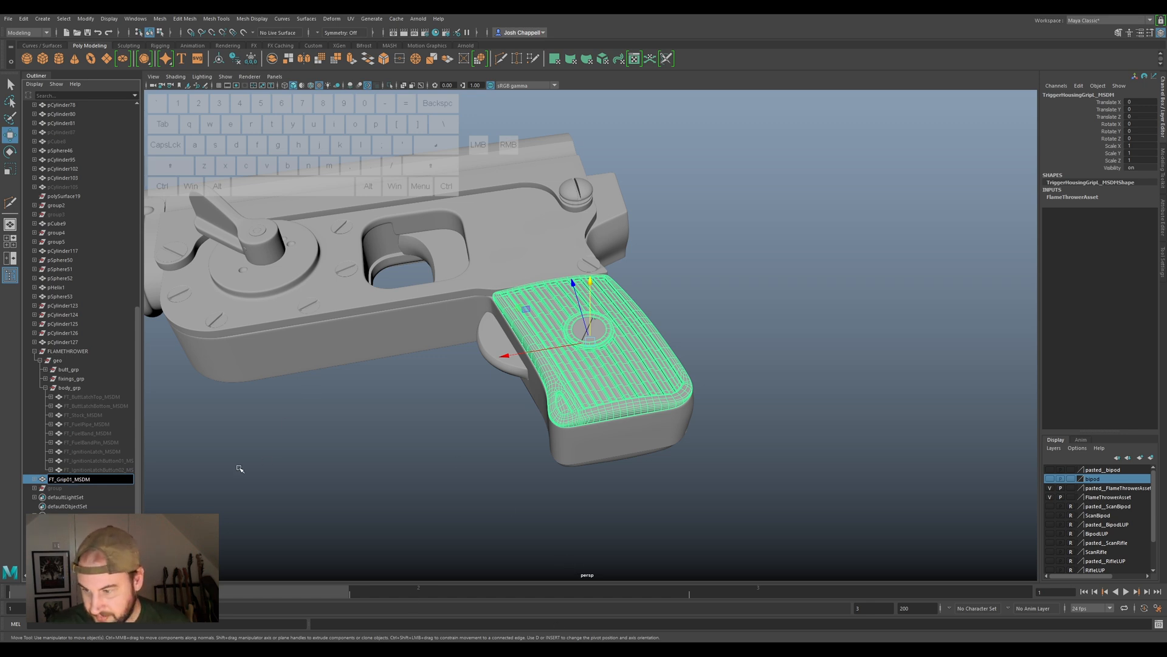
left_click(87, 481)
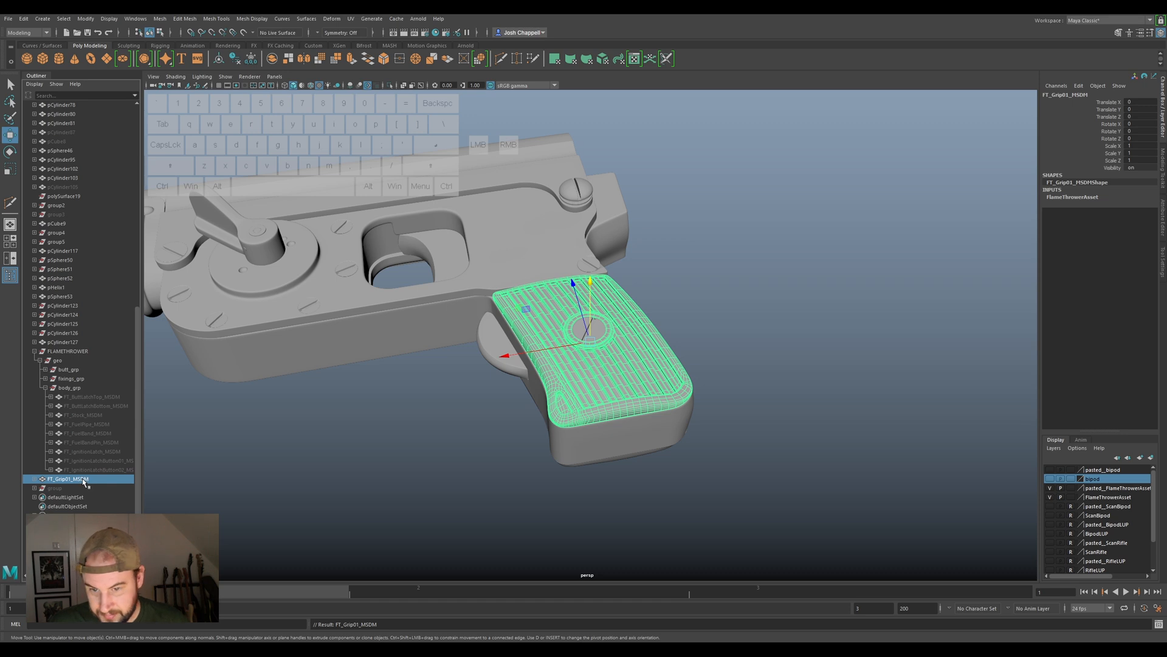
Freeze the transforms and delete the history of FT_Grip01_MSDM, and parent it under body_grp.
left_click(250, 59)
left_click(235, 59)
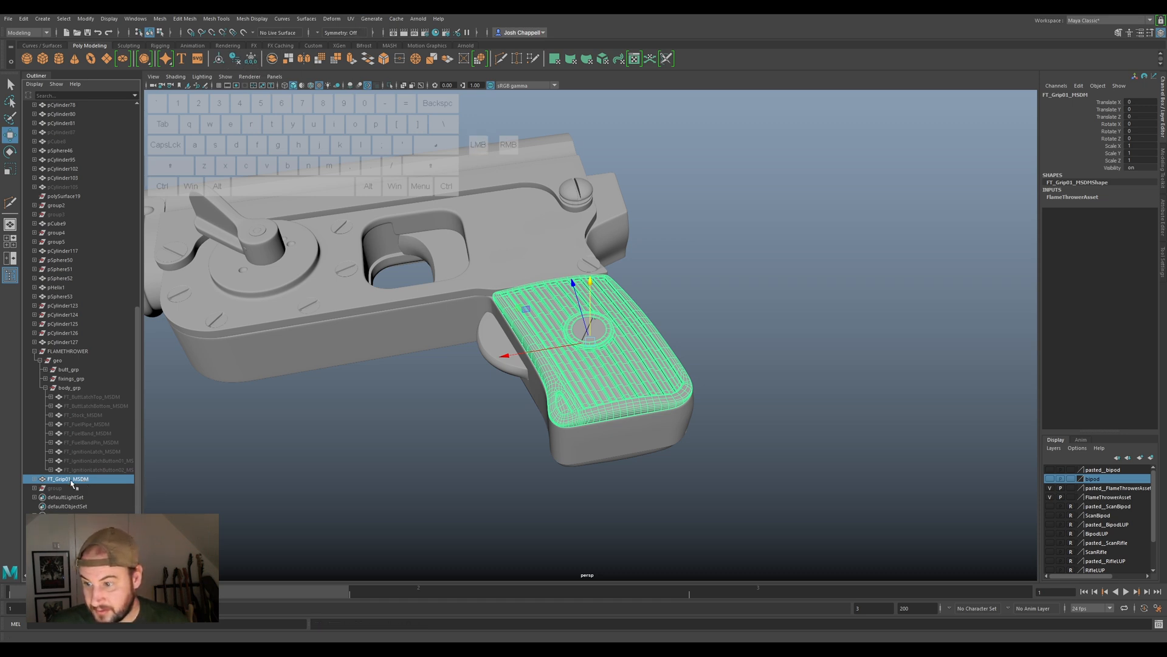
left_click_drag(67, 481, 67, 390)
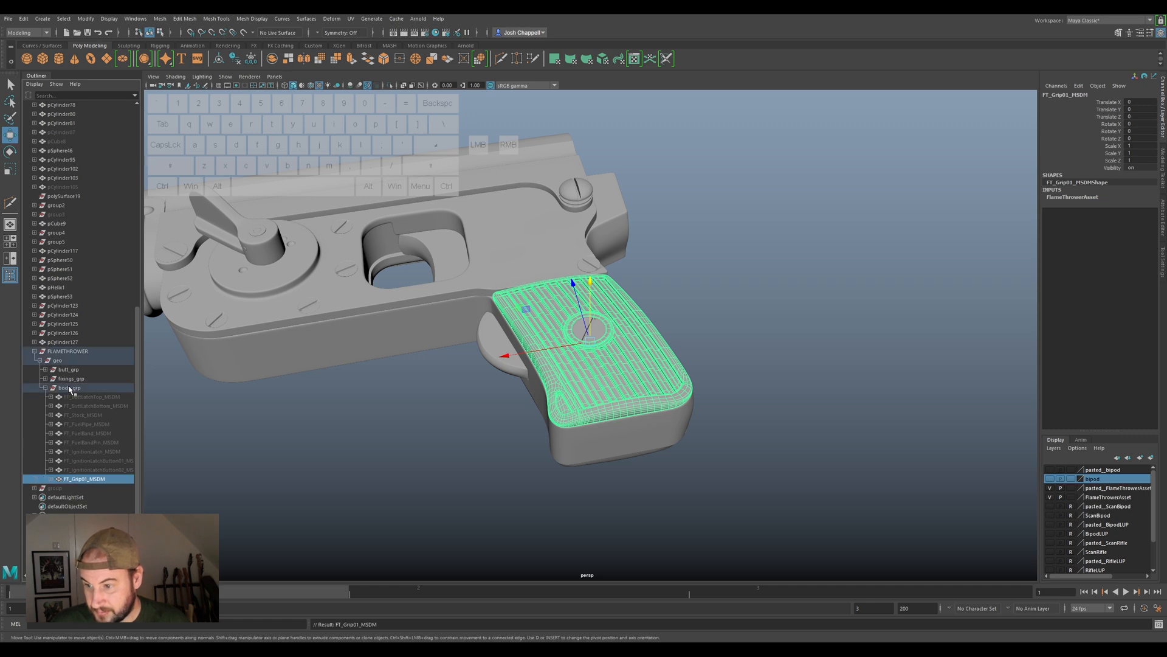
Hide FT_Grip01_MSDM inside body_grp.
left_click(45, 387)
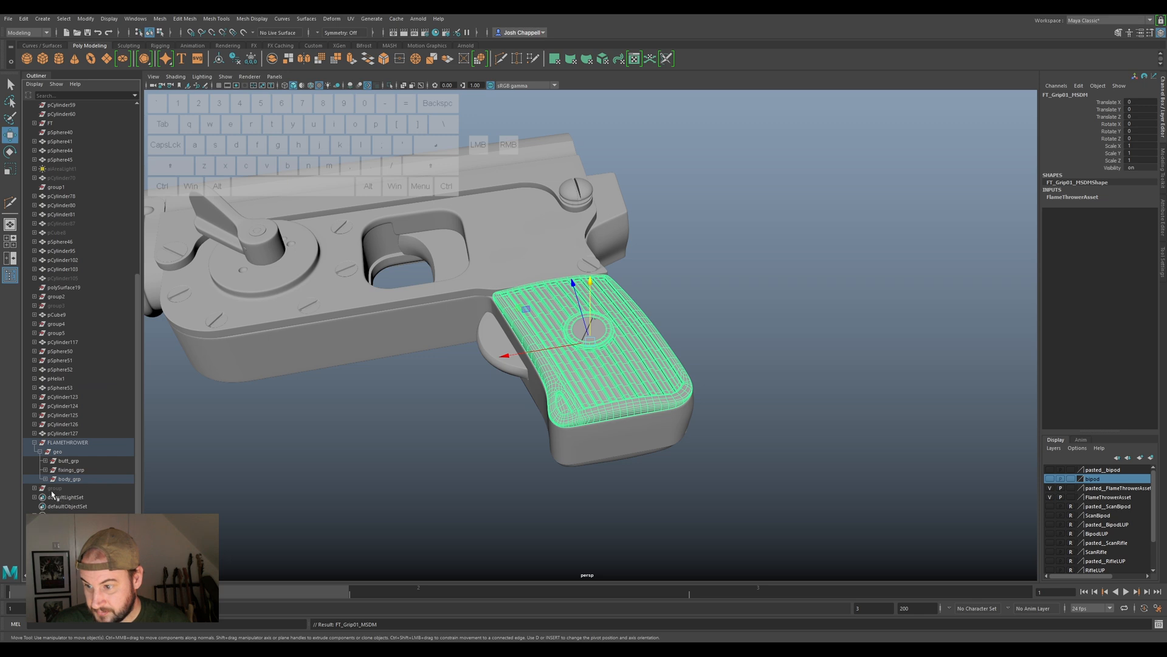
key("f")
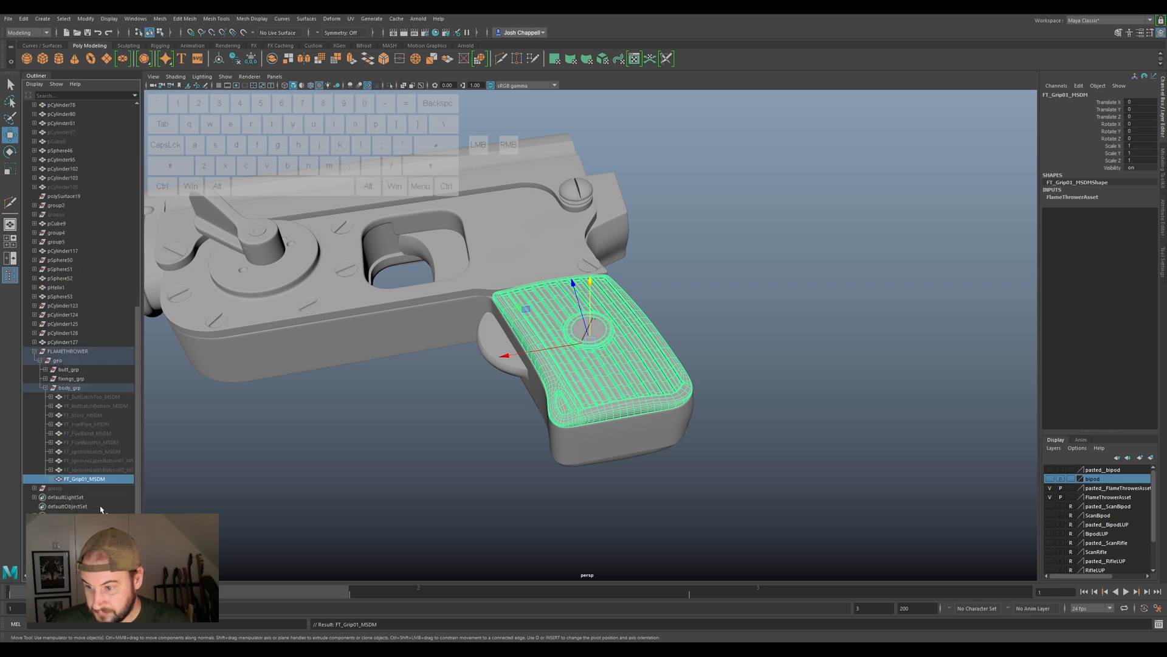
left_click(77, 485)
key("ctrl+h")
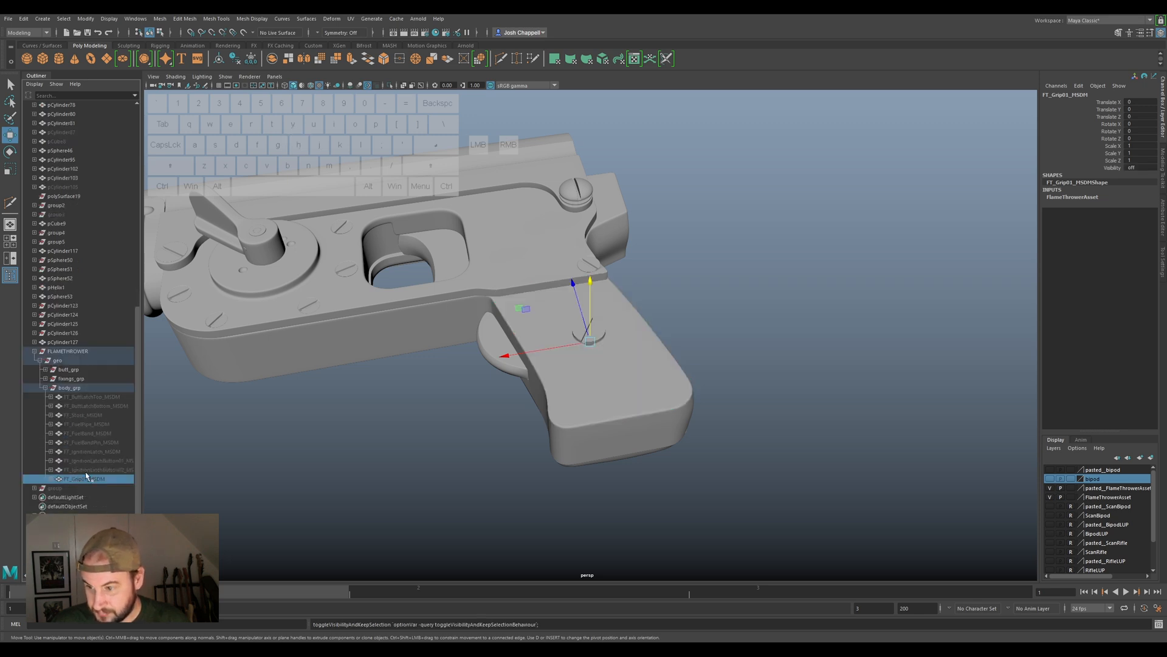
Unparent the slotted screw in the middle of the bare grip from its group.
left_click(603, 329)
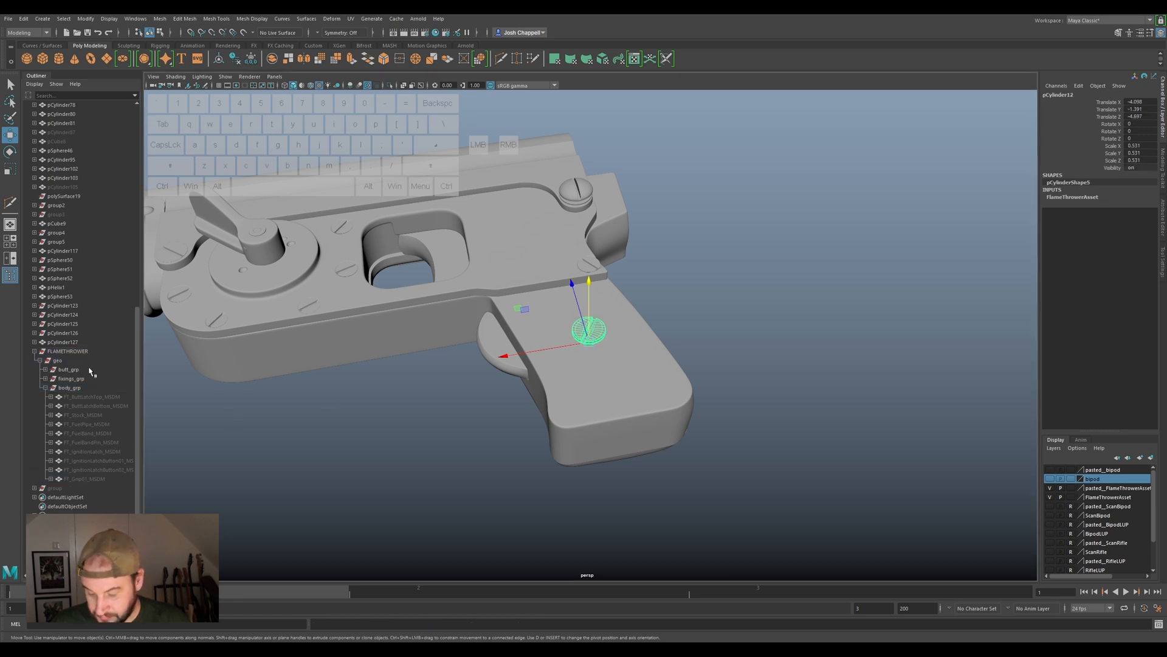
key("shift")
key("shift+p")
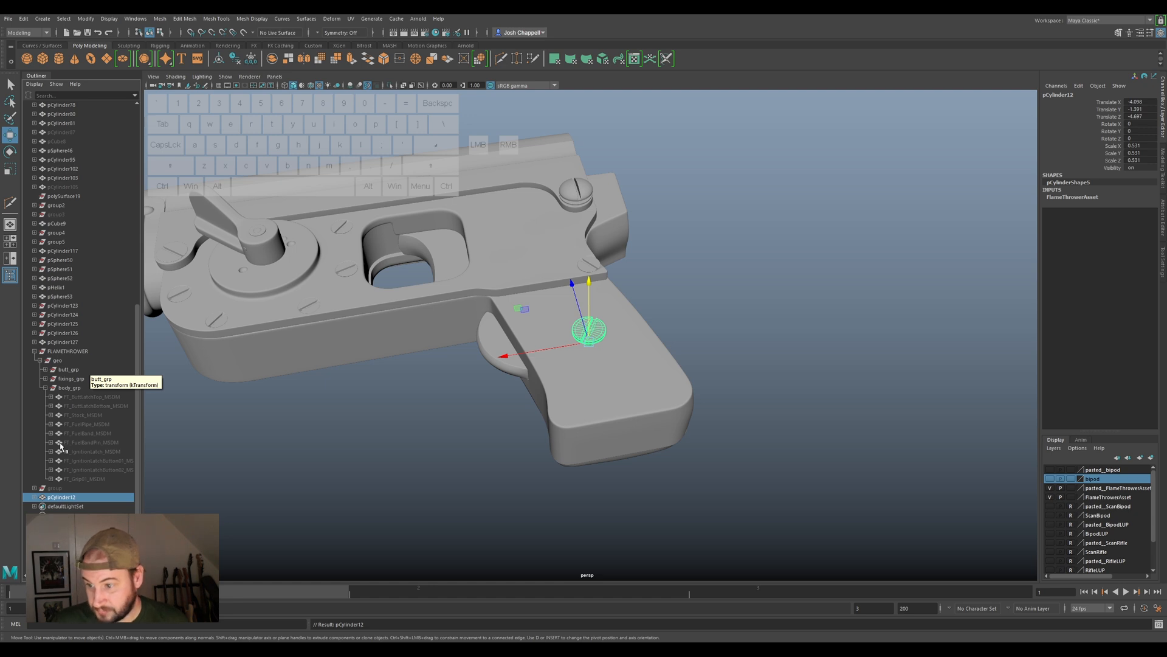
Copy the name FT_Grip01_MSDM, and freeze the grip screw's transforms, delete its history and center its pivot.
left_click(91, 479)
double_click(91, 479)
key("ctrl+c")
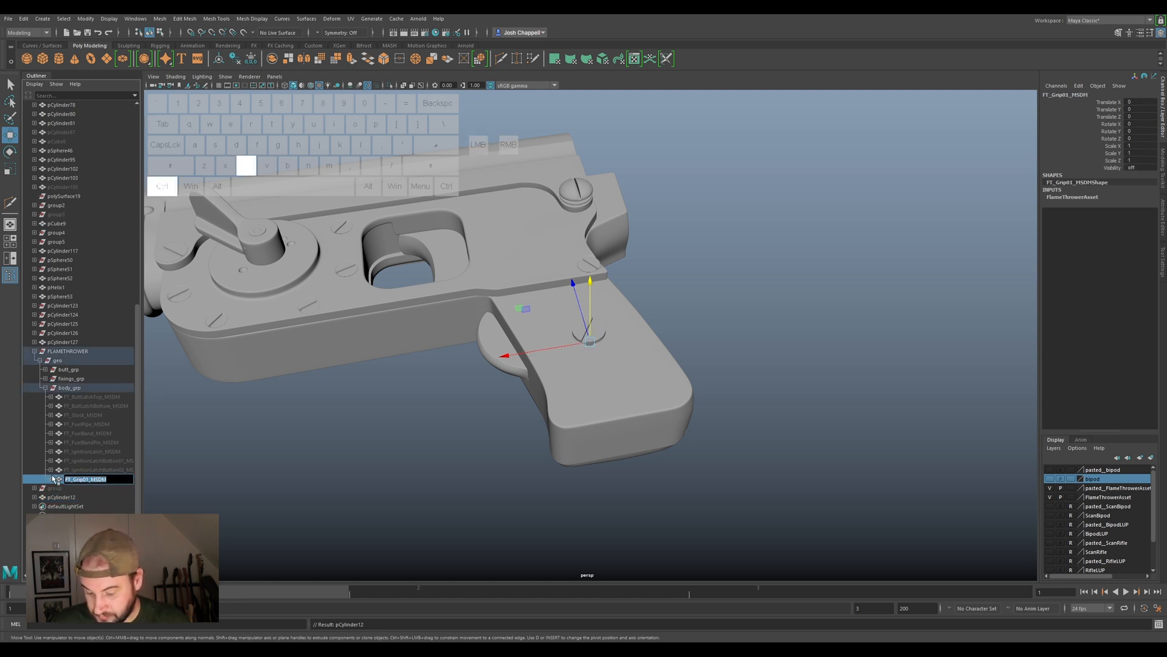
left_click(62, 497)
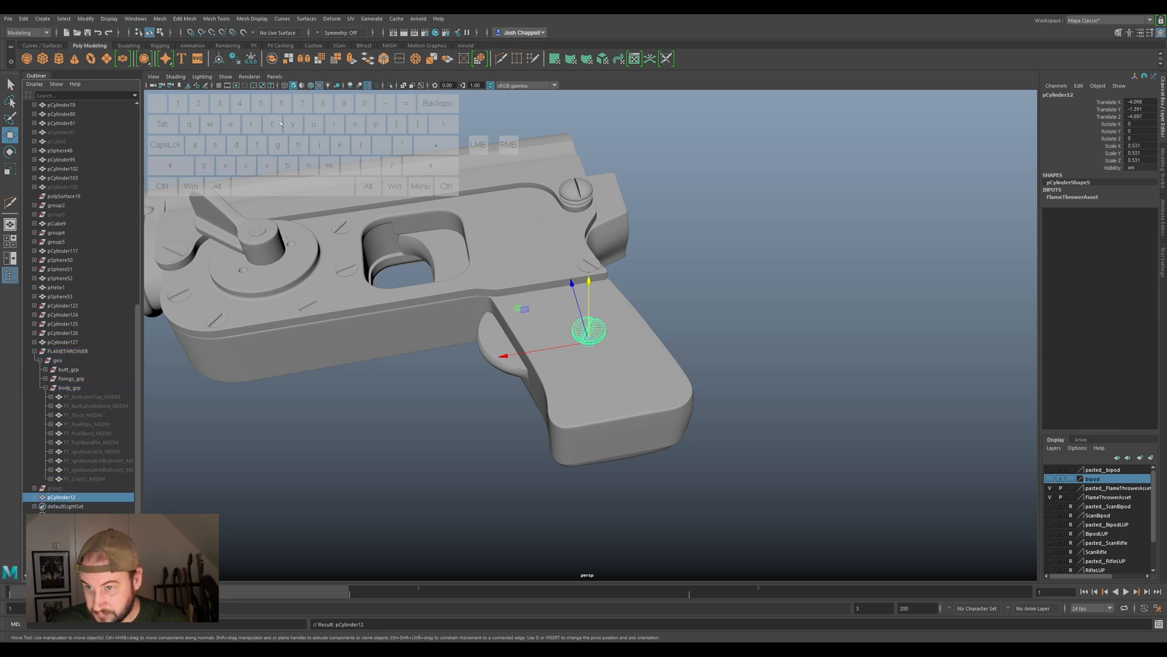
left_click(251, 59)
left_click(235, 60)
left_click(219, 59)
Rename the grip screw as FT_GripScrew_MSDM, based on the copied name.
double_click(80, 496)
key("ctrl+v")
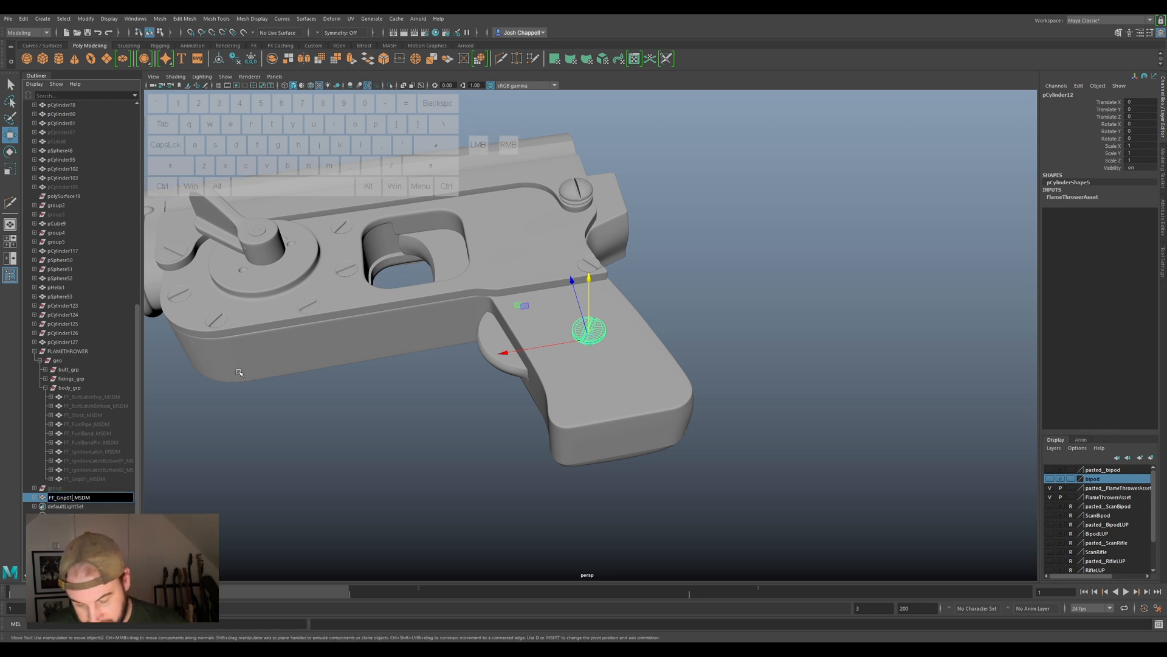
type("Screw")
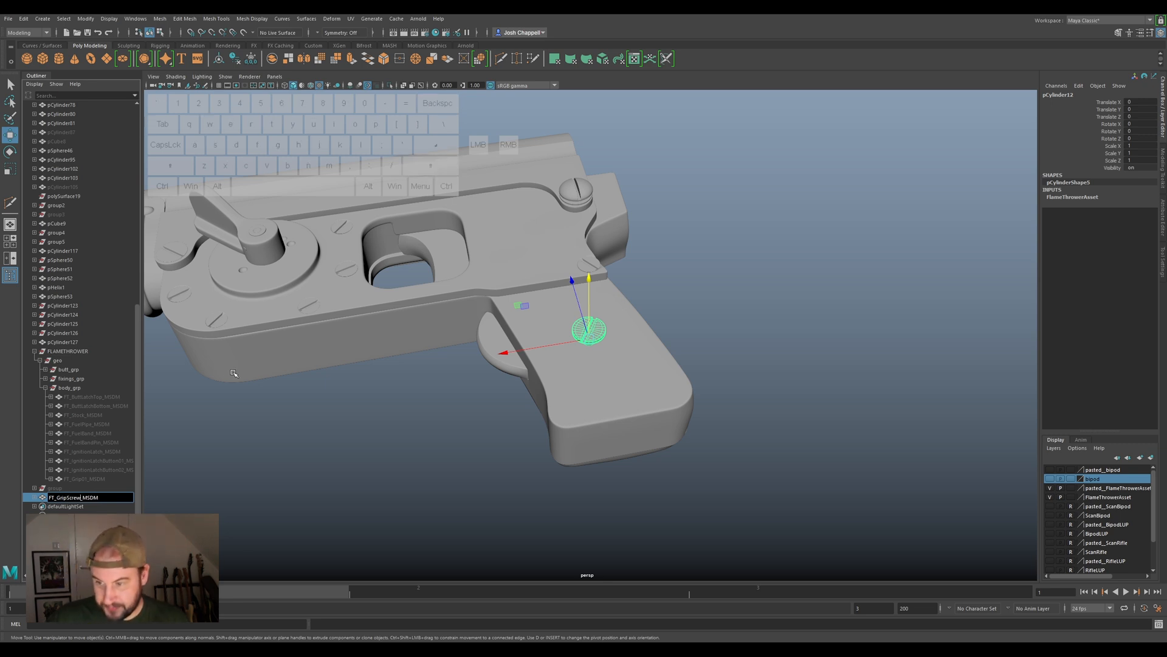
key("Return")
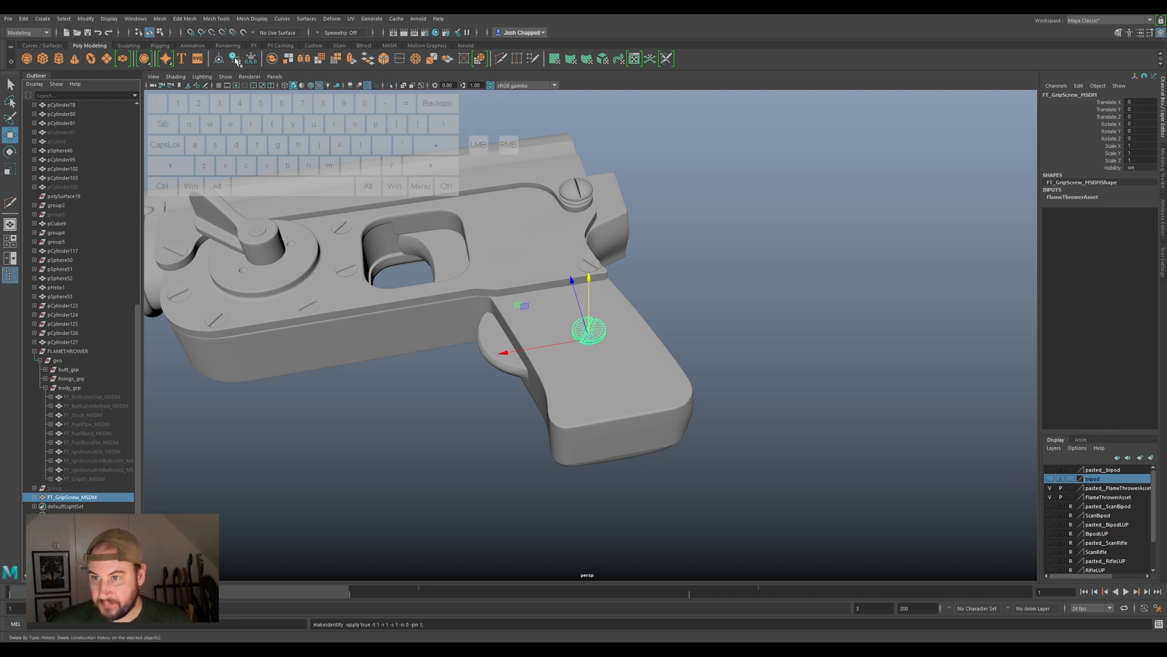
Parent FT_GripScrew_MSDM under body_grp and hide it.
middle_click_drag(70, 499, 74, 389)
left_click(74, 389)
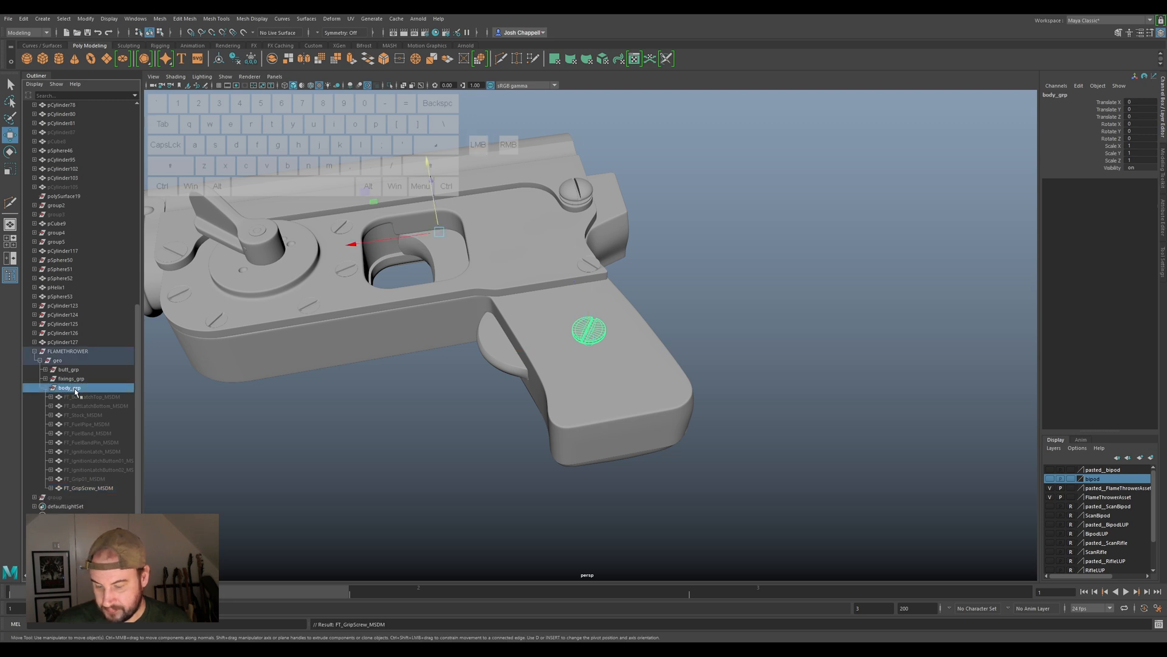
left_click(79, 489)
key("h")
Unparent the grip panel on the gun's opposite side, and freeze its transforms, delete its history and center its pivot.
left_click_drag(497, 359, 621, 340, "alt")
left_click(621, 340)
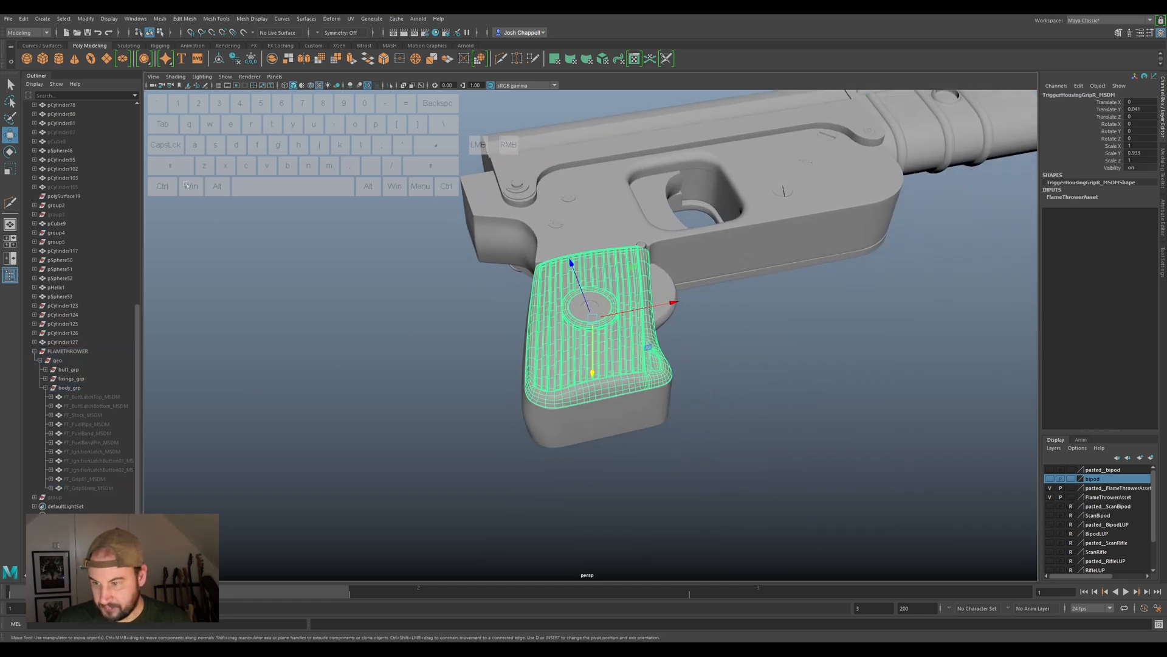
key("shift+p")
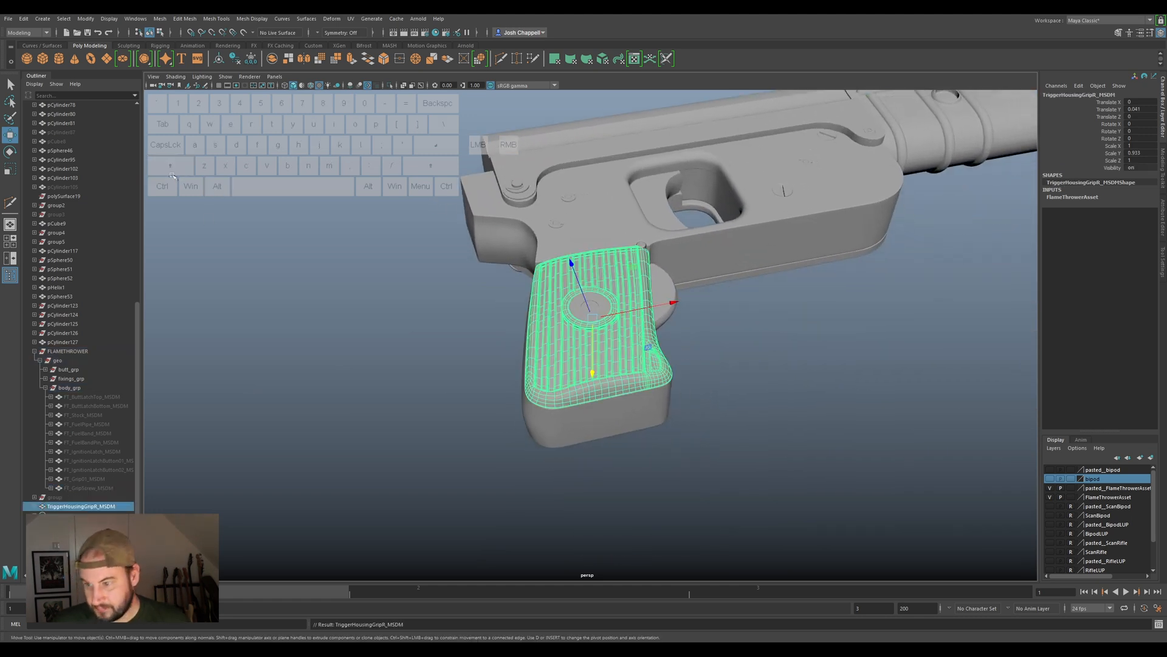
left_click(251, 58)
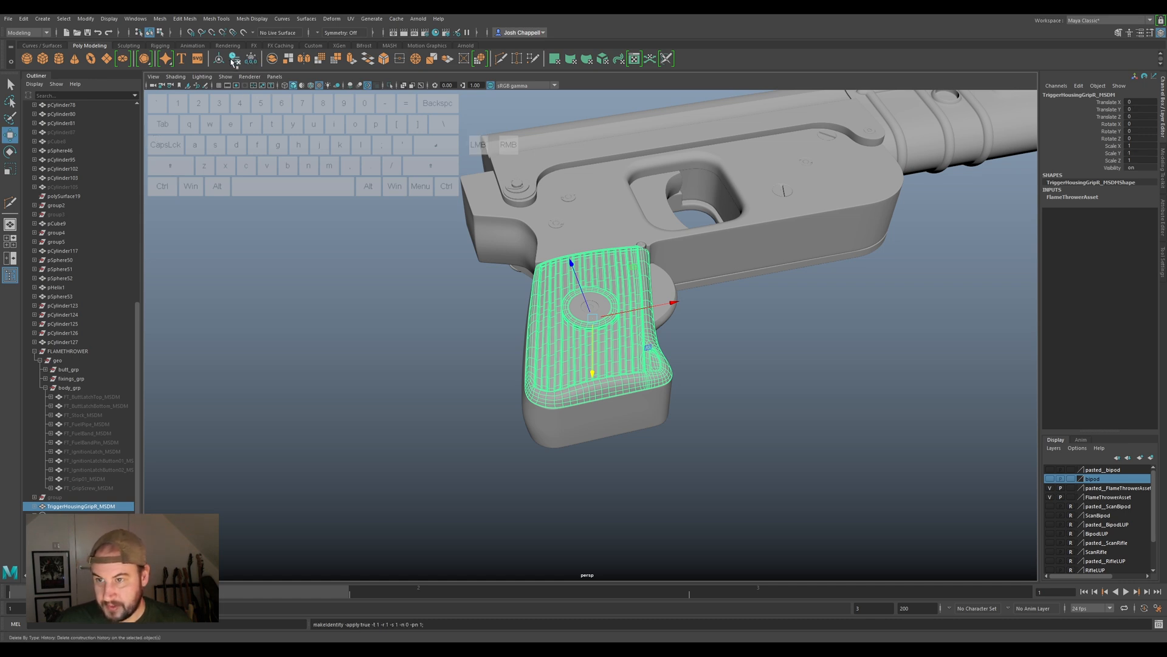
left_click(234, 60)
left_click(220, 59)
Rename the opposite grip panel TriggerHousingGripR_MSDM as FT_Grip02_MSDM.
double_click(91, 504)
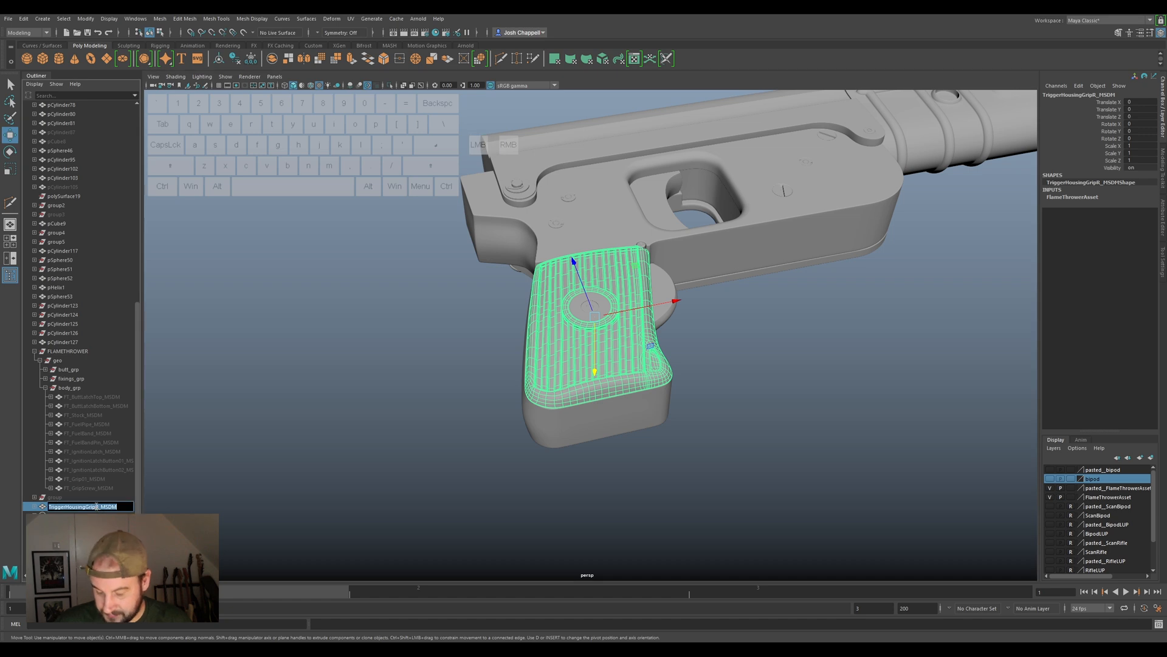
key("ctrl+v")
left_click(74, 506)
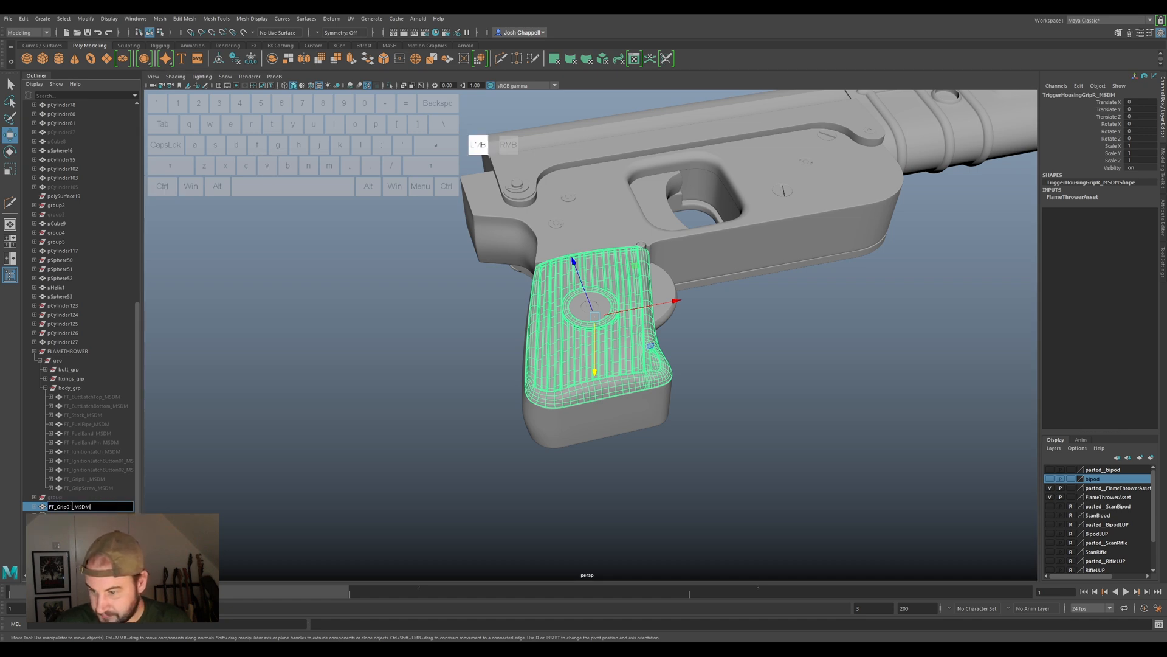
type("2")
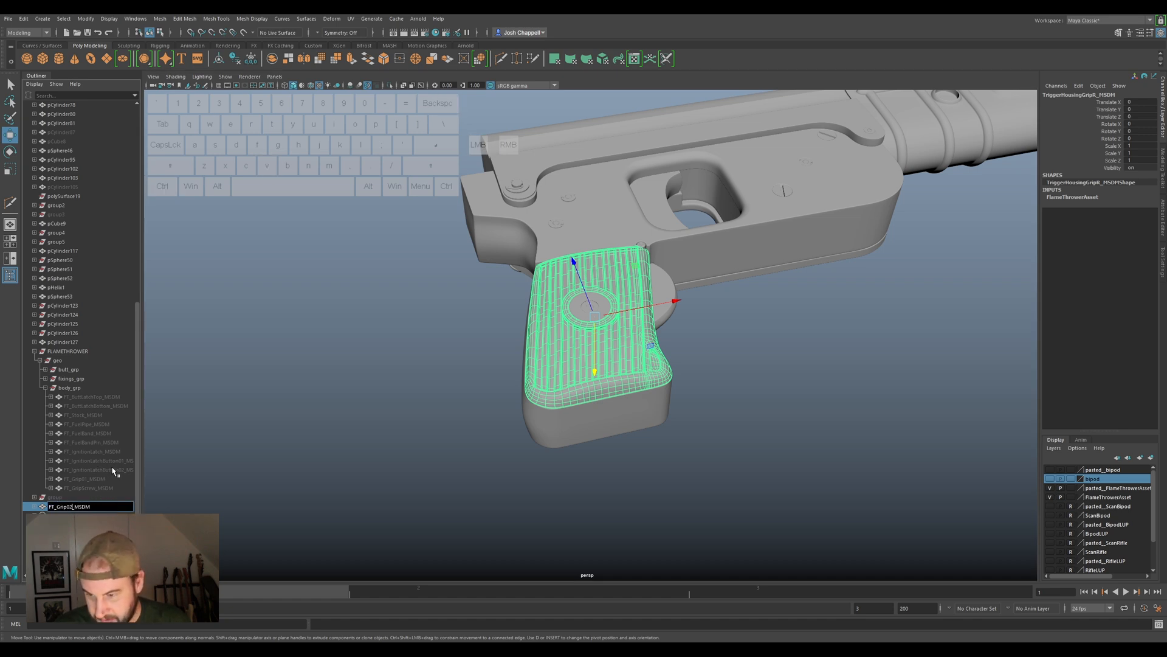
key("Return")
Parent FT_Grip02_MSDM under body_grp and hide it.
left_click(86, 505)
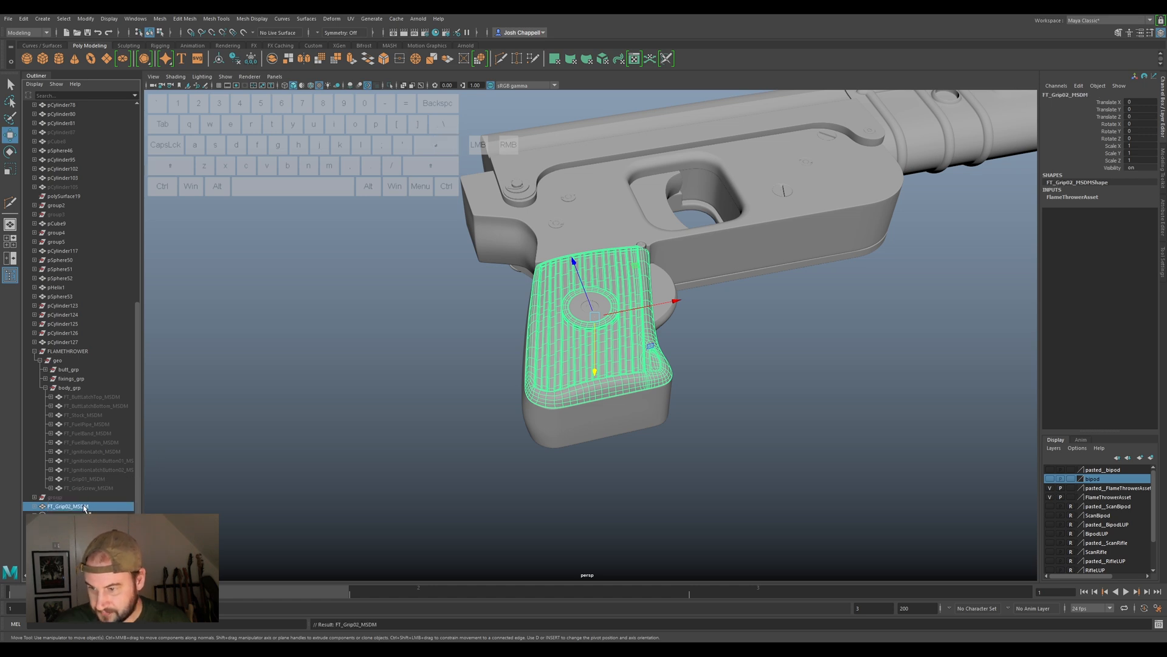
left_click_drag(77, 513, 74, 391)
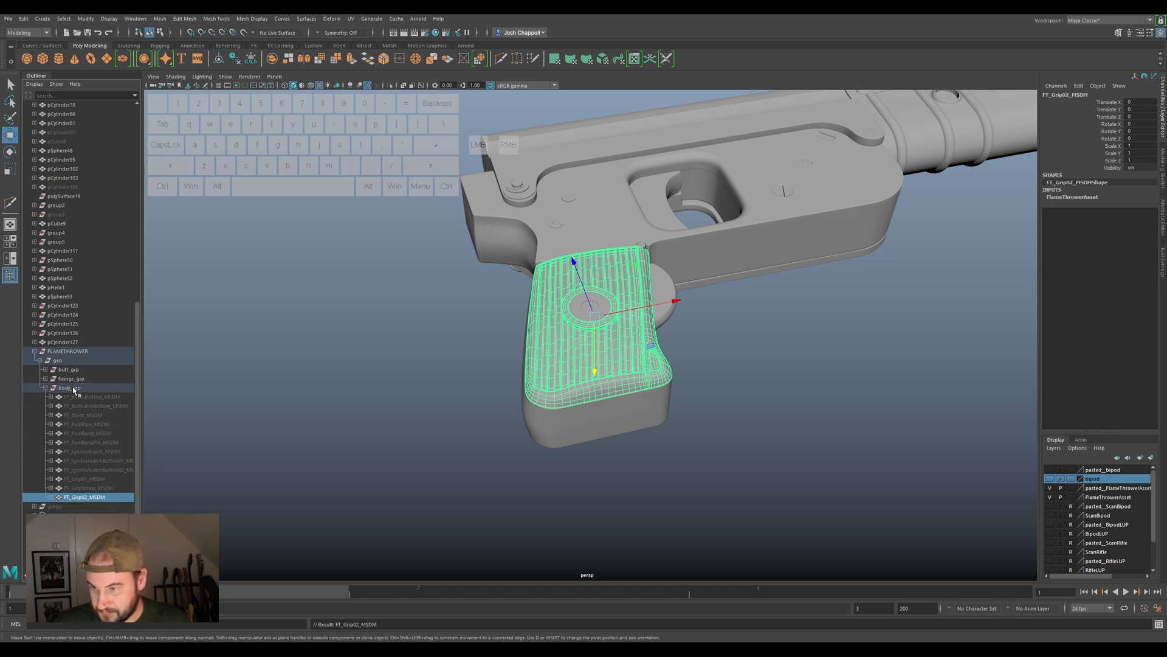
left_click(79, 497)
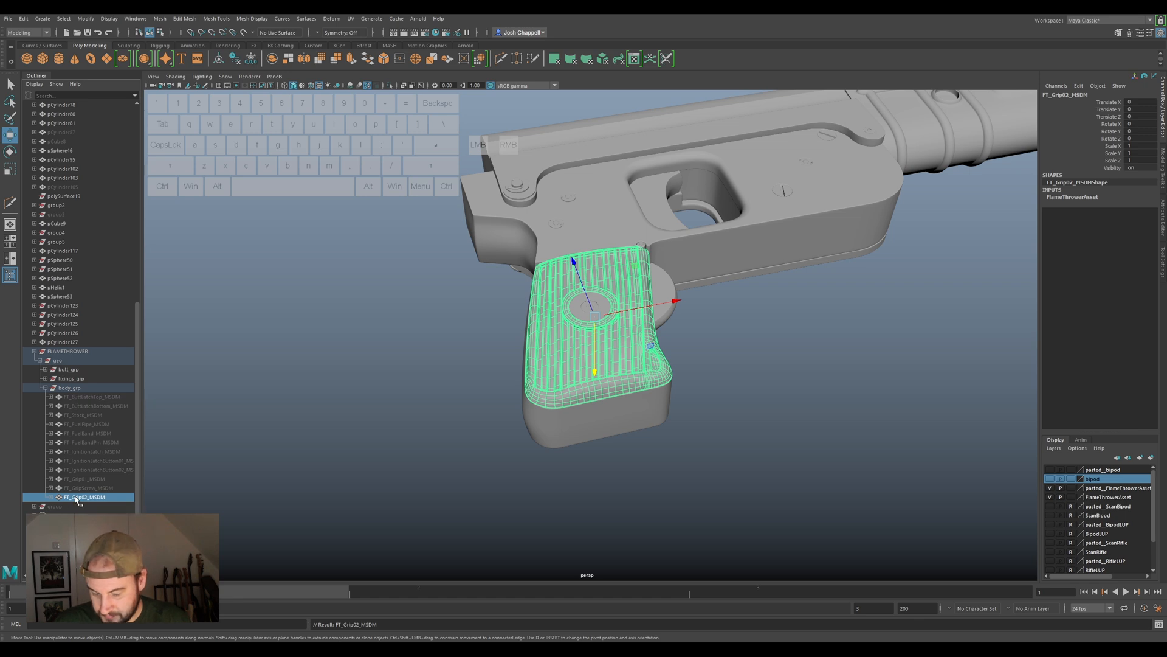
key("h")
Unparent the round bolt on the grip, freeze its transforms and center its pivot.
left_click(576, 315)
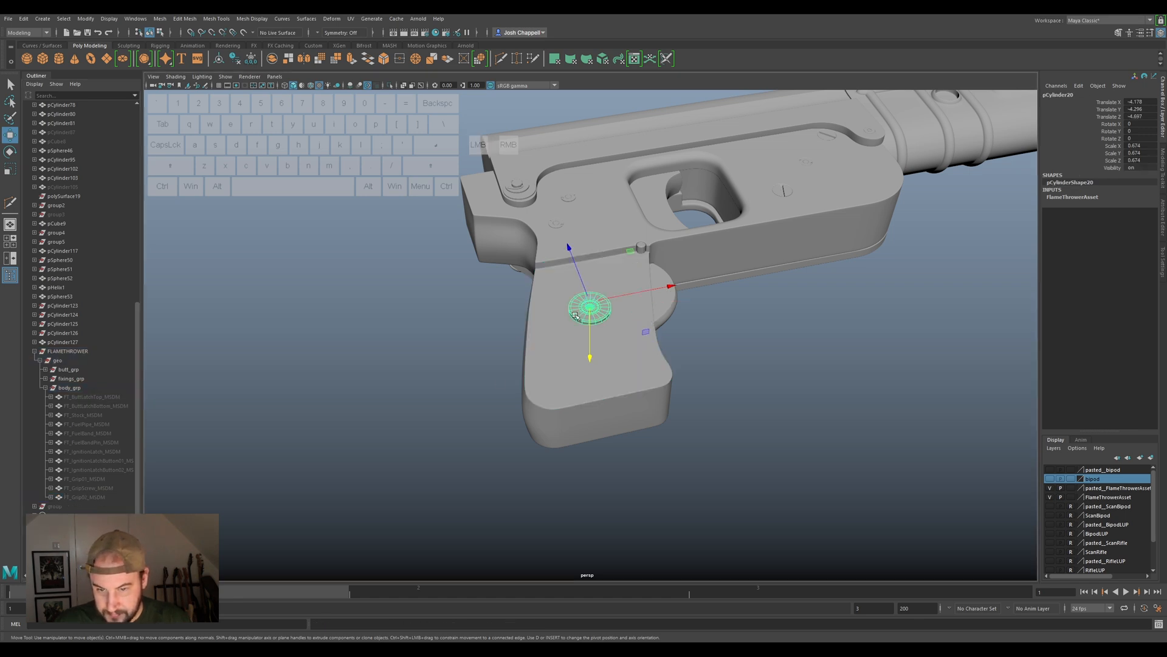
key("shift")
key("shift+p")
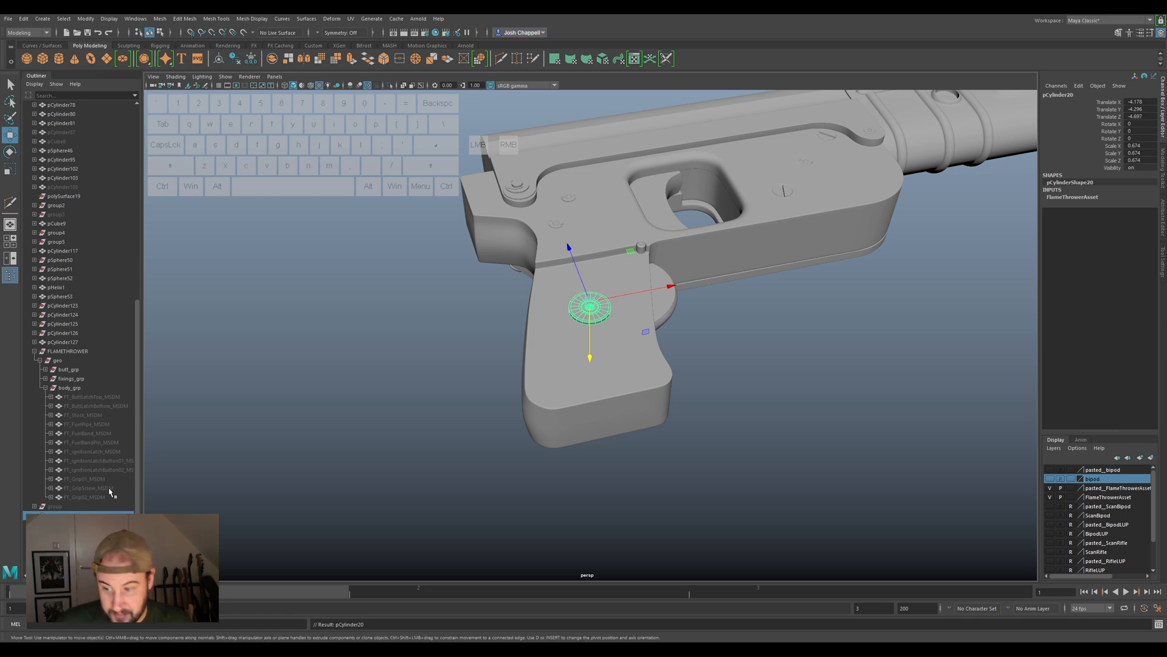
left_click(252, 63)
left_click(217, 63)
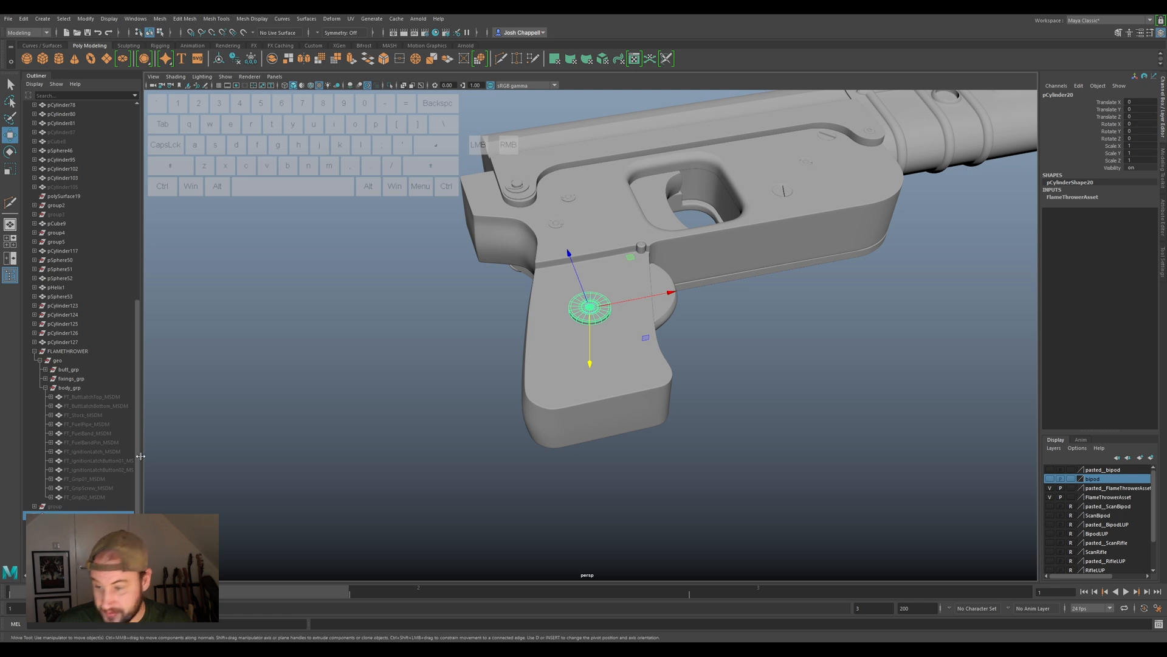
Rename the grip bolt pCylinder20 as FT_GripBolt_MSDM.
double_click(83, 511)
key("ctrl+v")
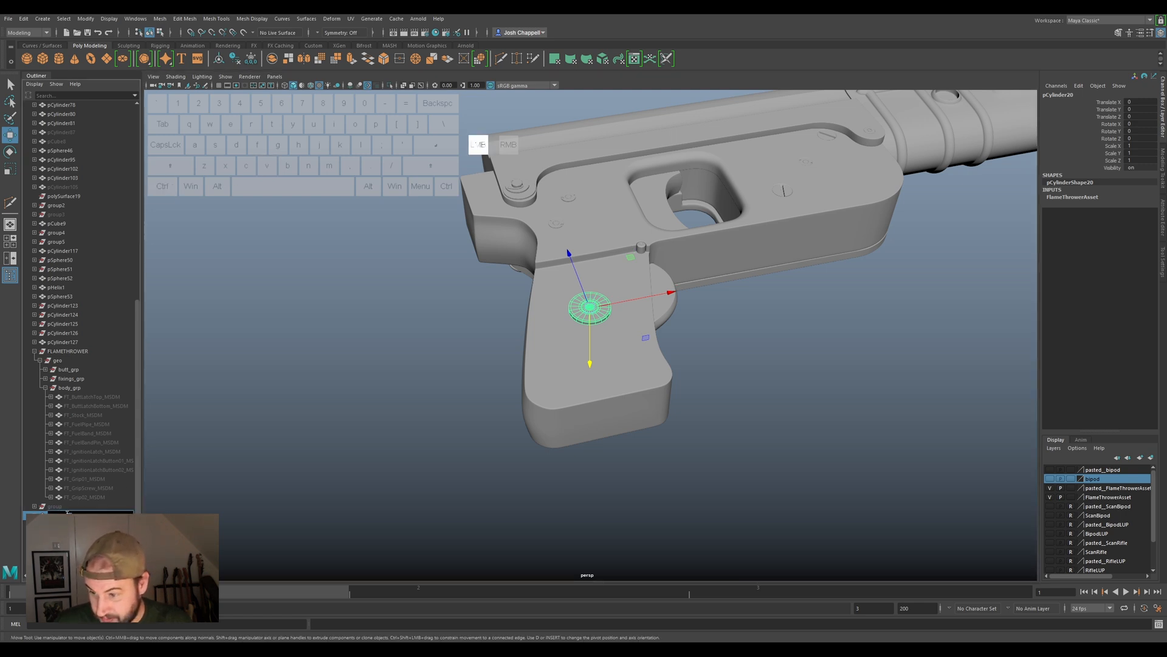
type("Bolt")
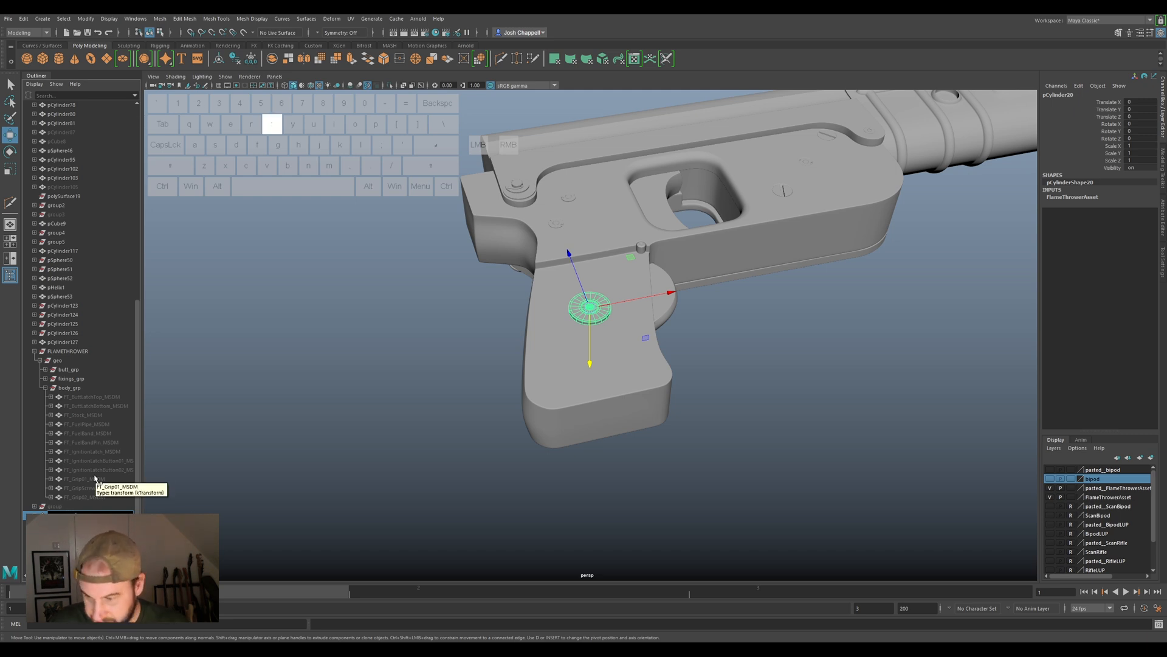
key("Return")
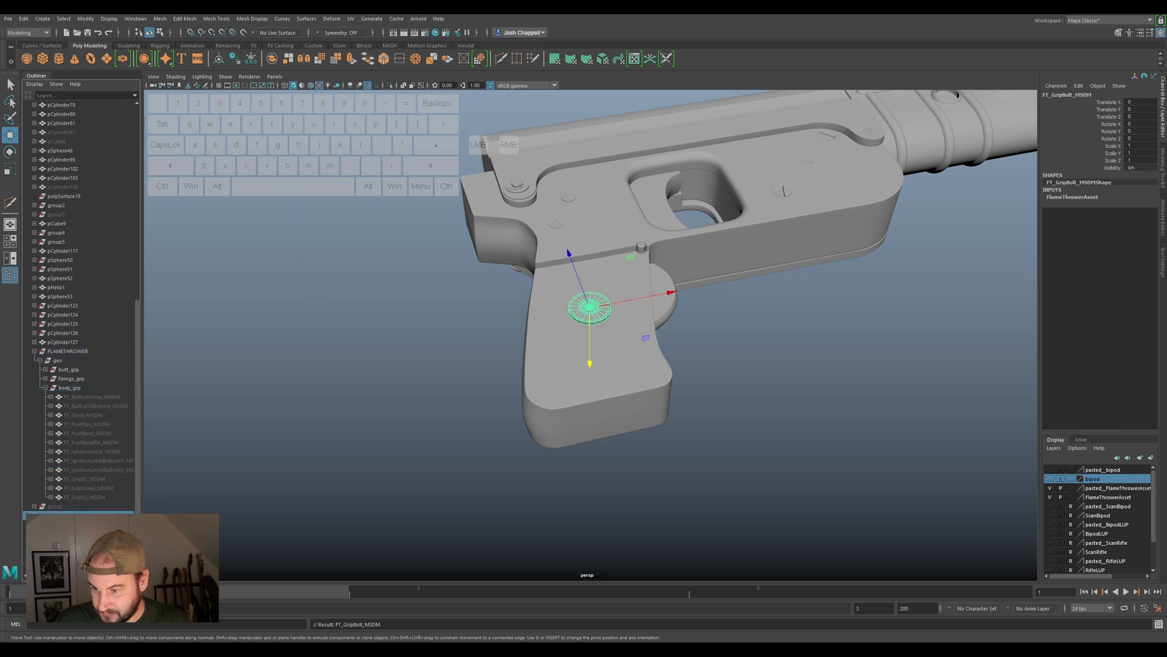
Parent FT_GripBolt_MSDM under body_grp and hide it.
left_click(247, 60)
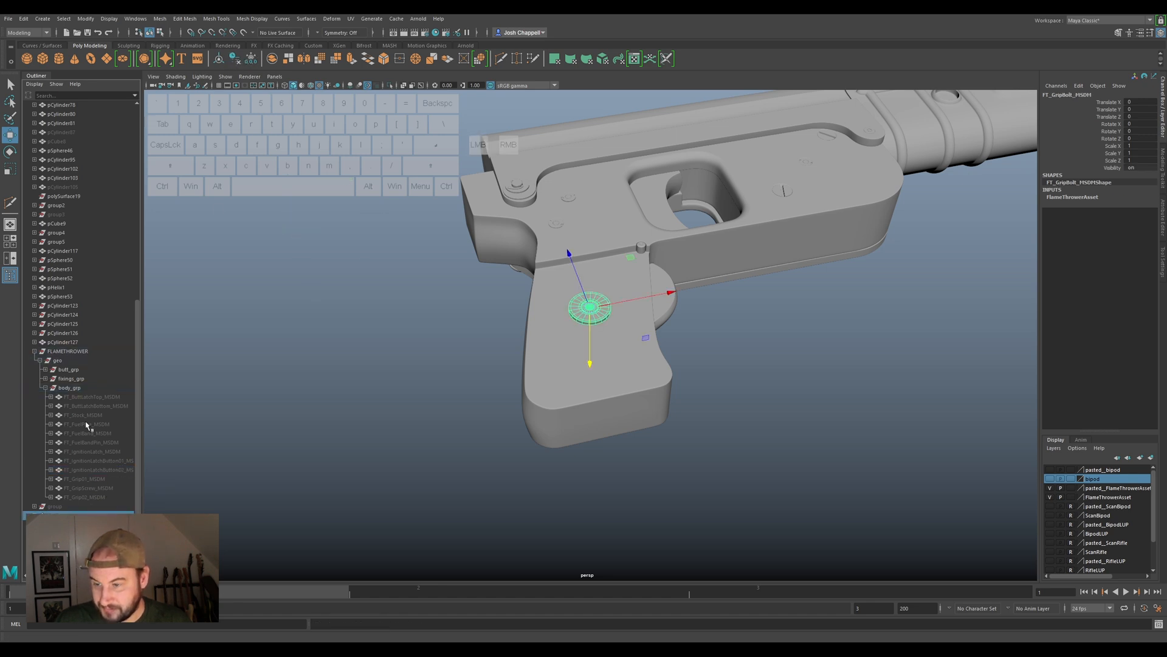
middle_click_drag(71, 480, 70, 388)
left_click(70, 388)
left_click(77, 506)
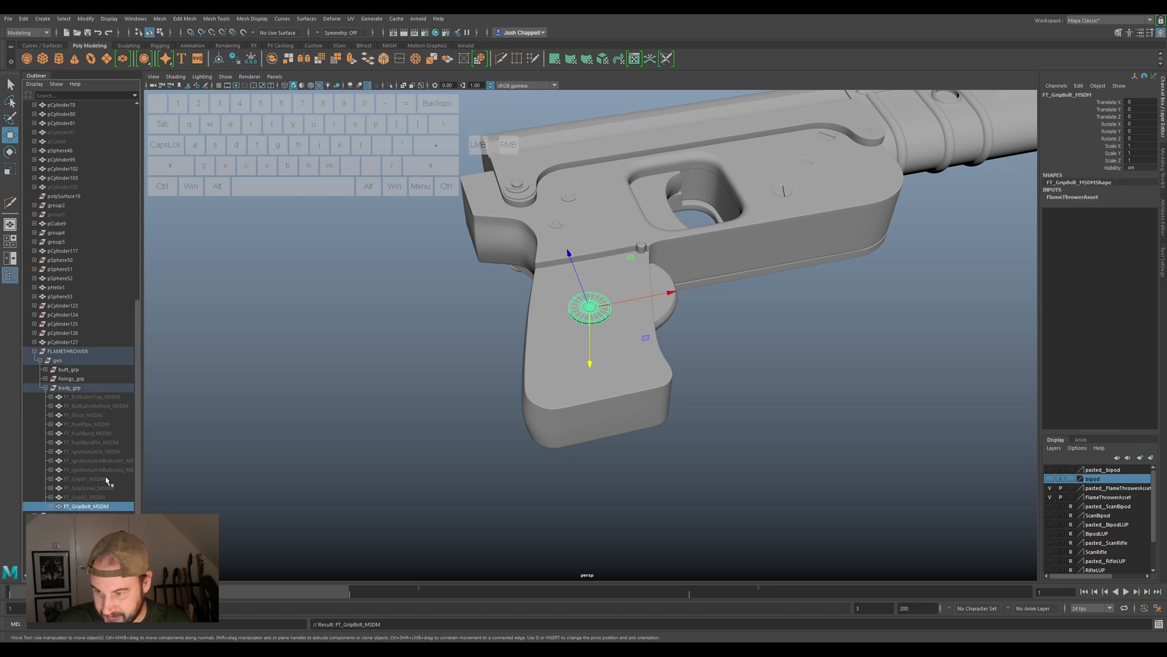
key("ctrl+h")
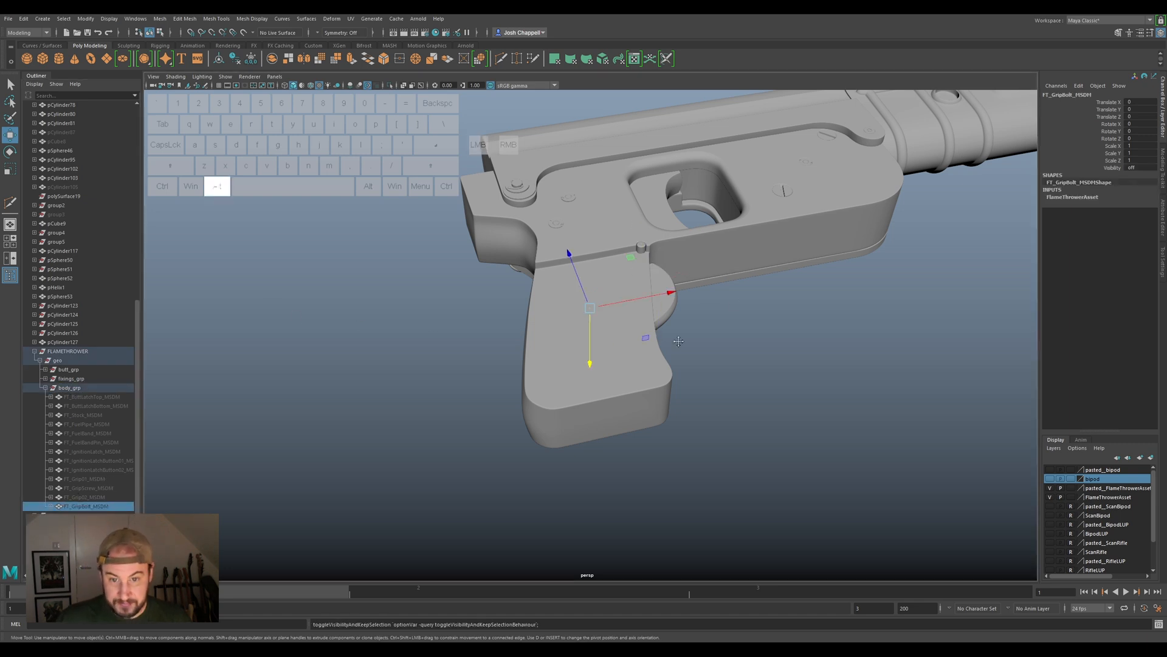
Unparent TriggerBody_MSDM, clean it by freezing transforms, deleting history and centering the pivot, and compare its unsmoothed and smoothed display.
middle_click_drag(794, 266, 554, 437, "alt")
left_click_drag(555, 437, 632, 404, "alt")
left_click(640, 408)
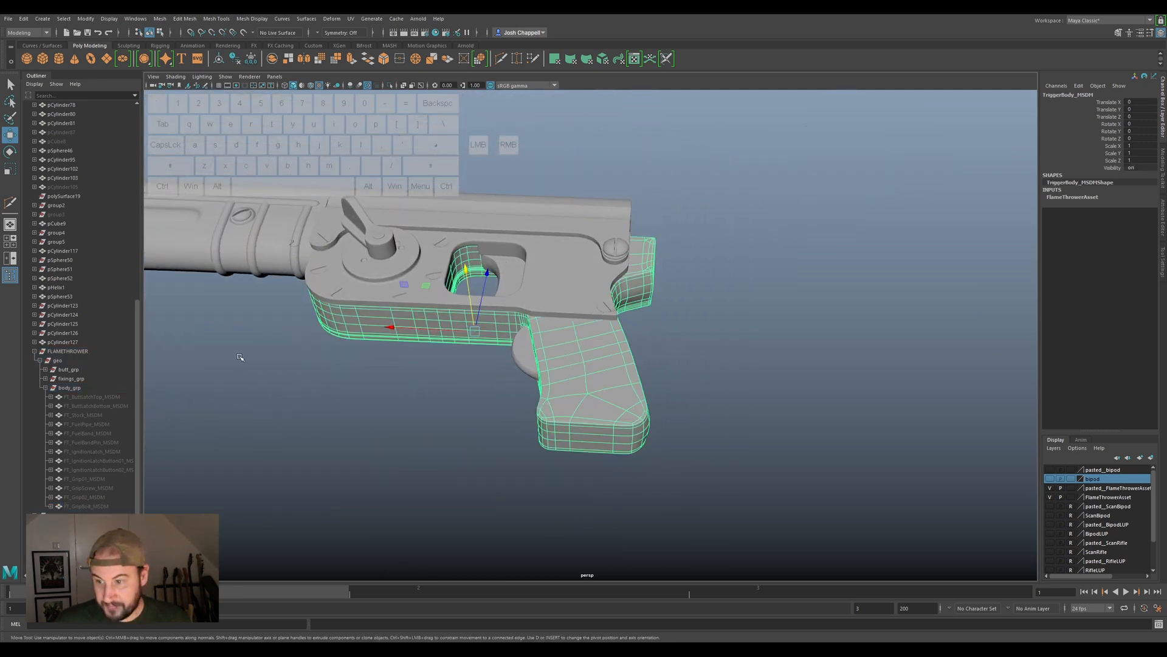
key("shift")
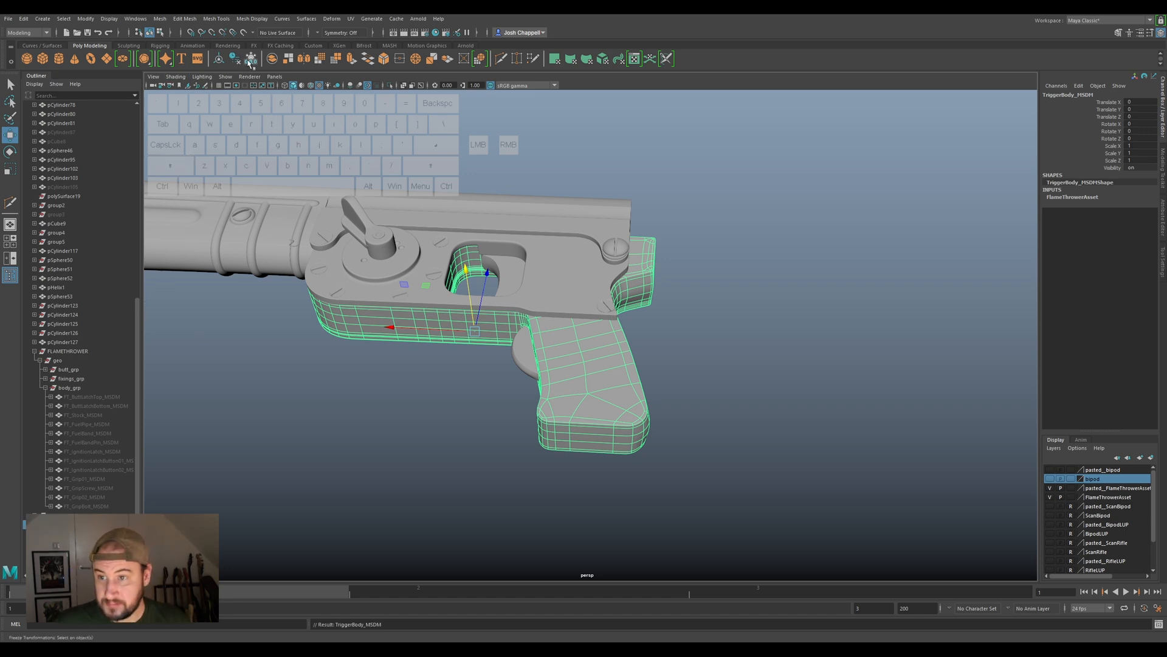
left_click(233, 60)
left_click(218, 61)
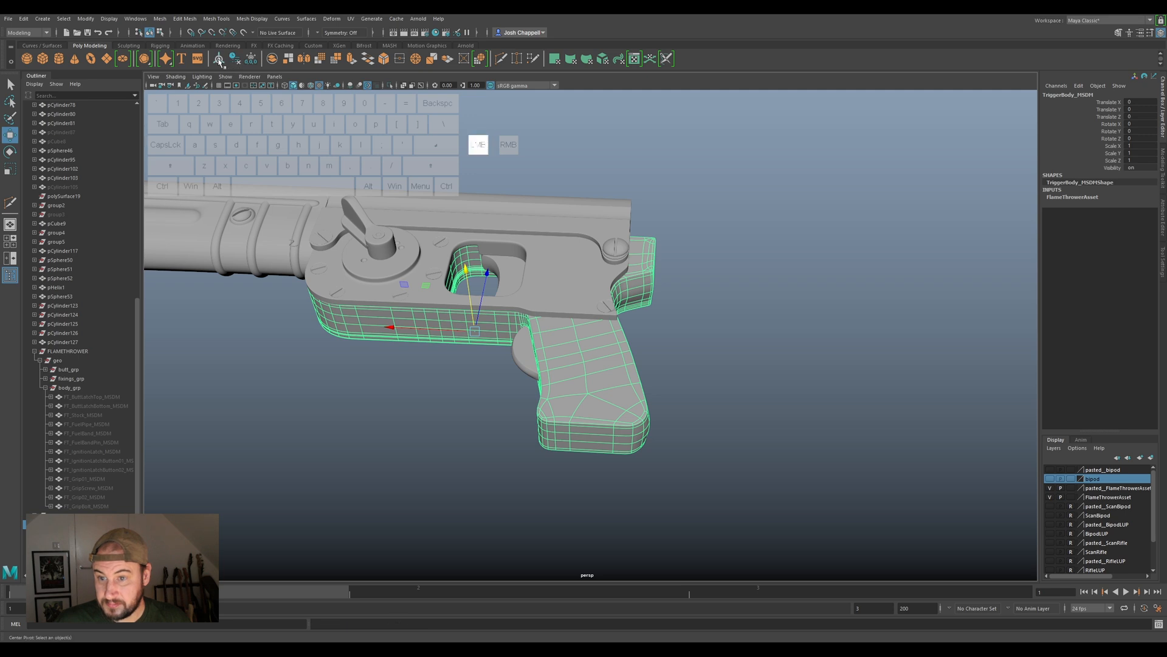
left_click_drag(815, 260, 662, 310, "alt")
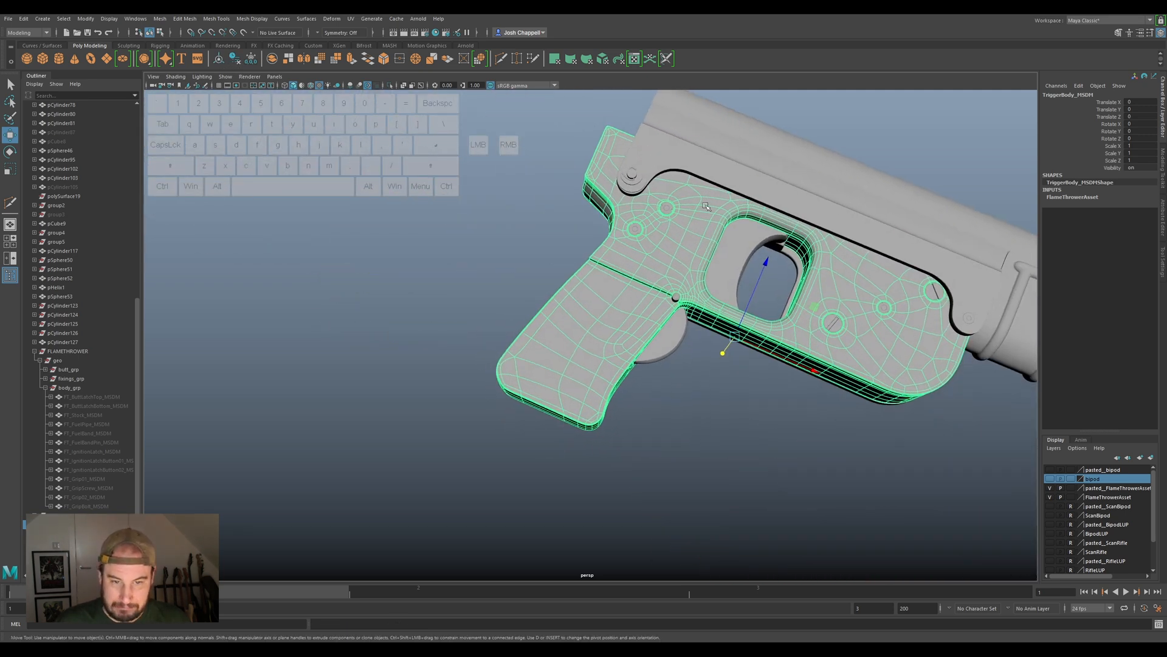
left_click_drag(813, 261, 695, 261, "alt")
key("1")
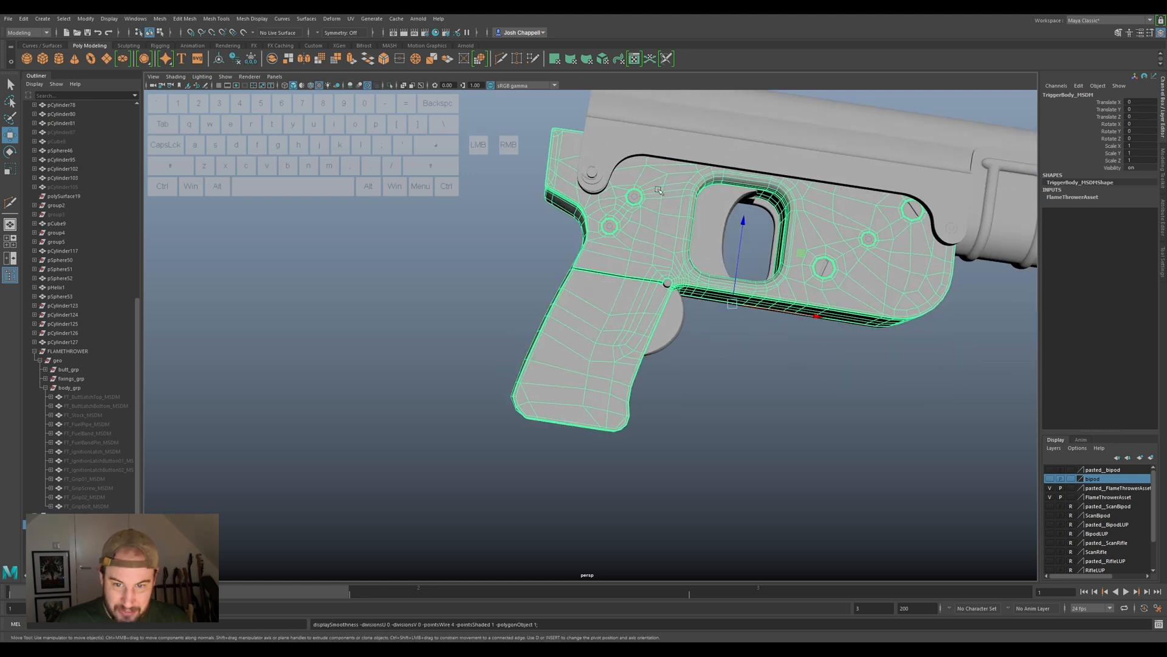
key("3")
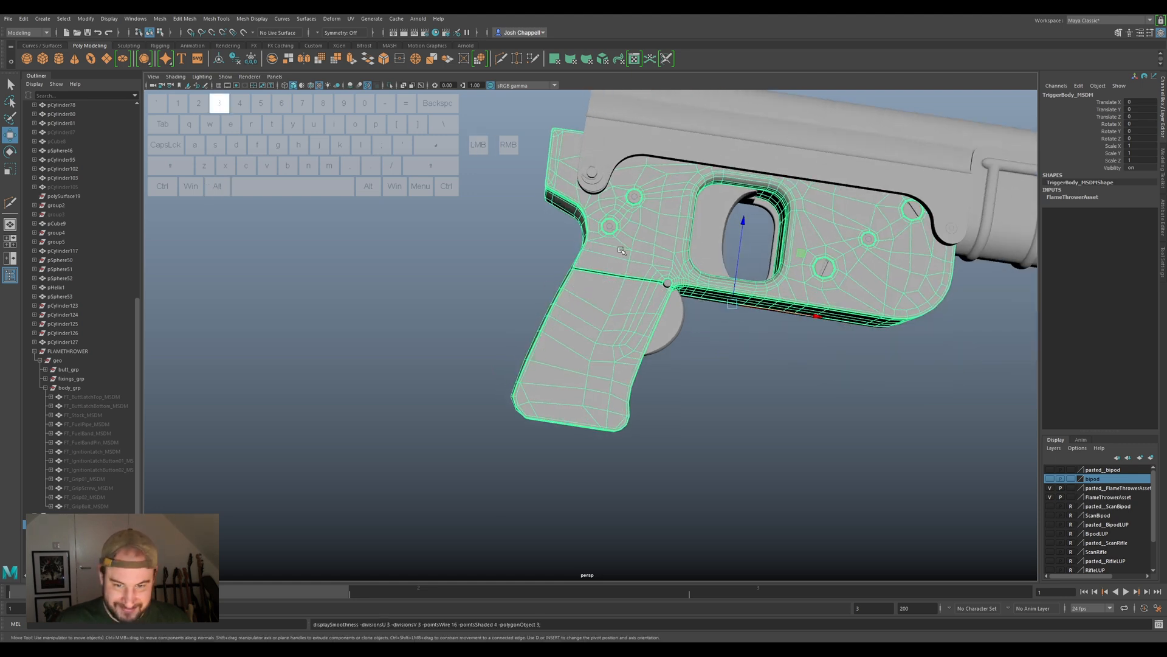
left_click_drag(621, 251, 457, 394, "alt")
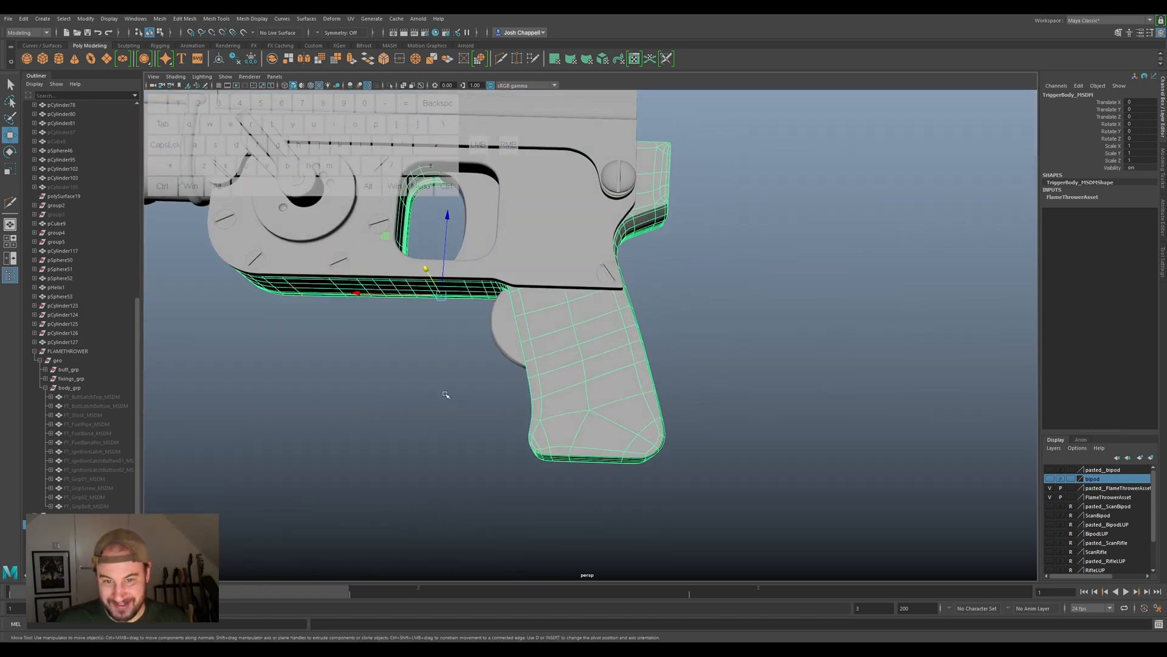
Rename TriggerBody_MSDM as FT_TriggerHousing_MSDM, place it under body_grp and hide it.
double_click(85, 524)
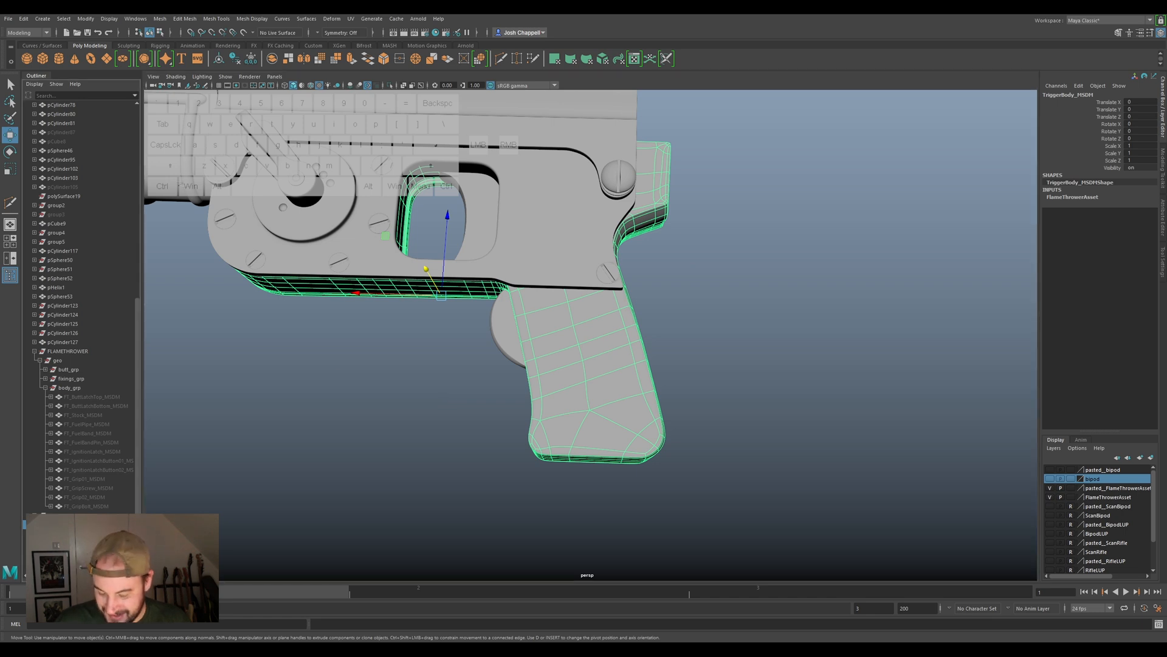
key("ctrl+v")
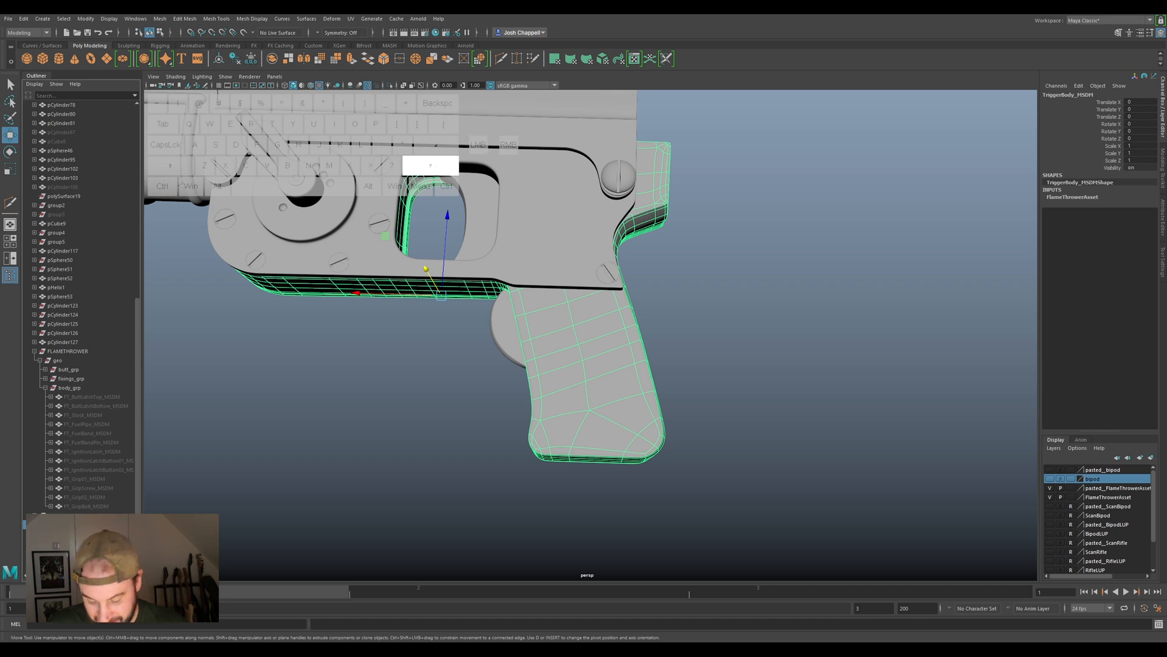
type("i")
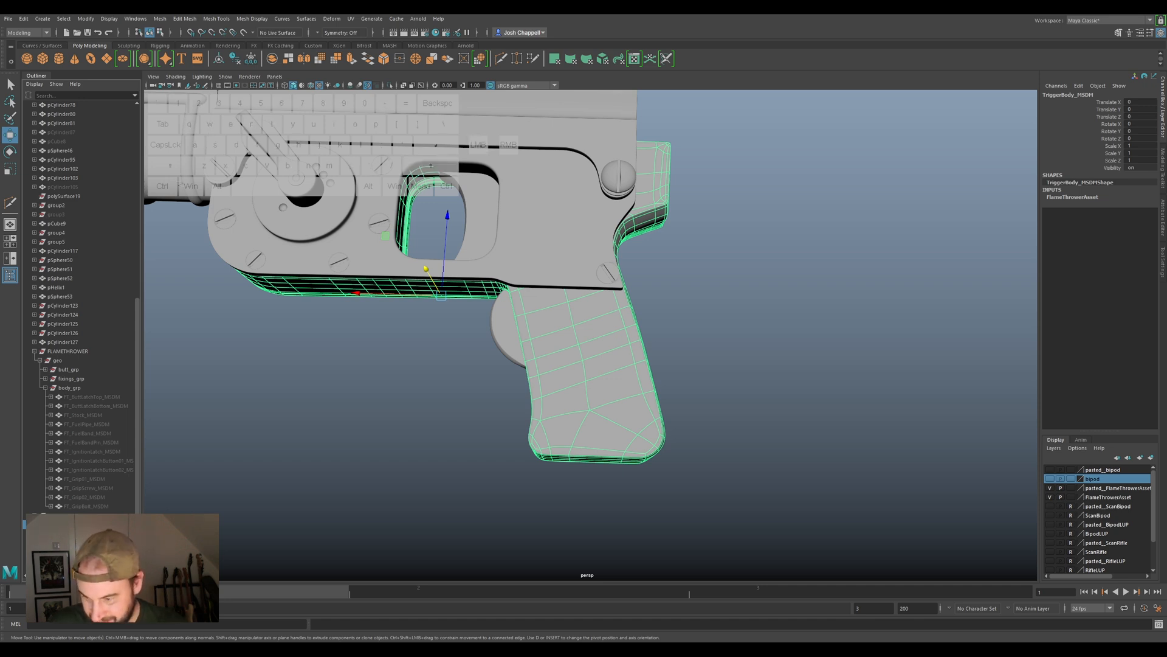
type("erHousi")
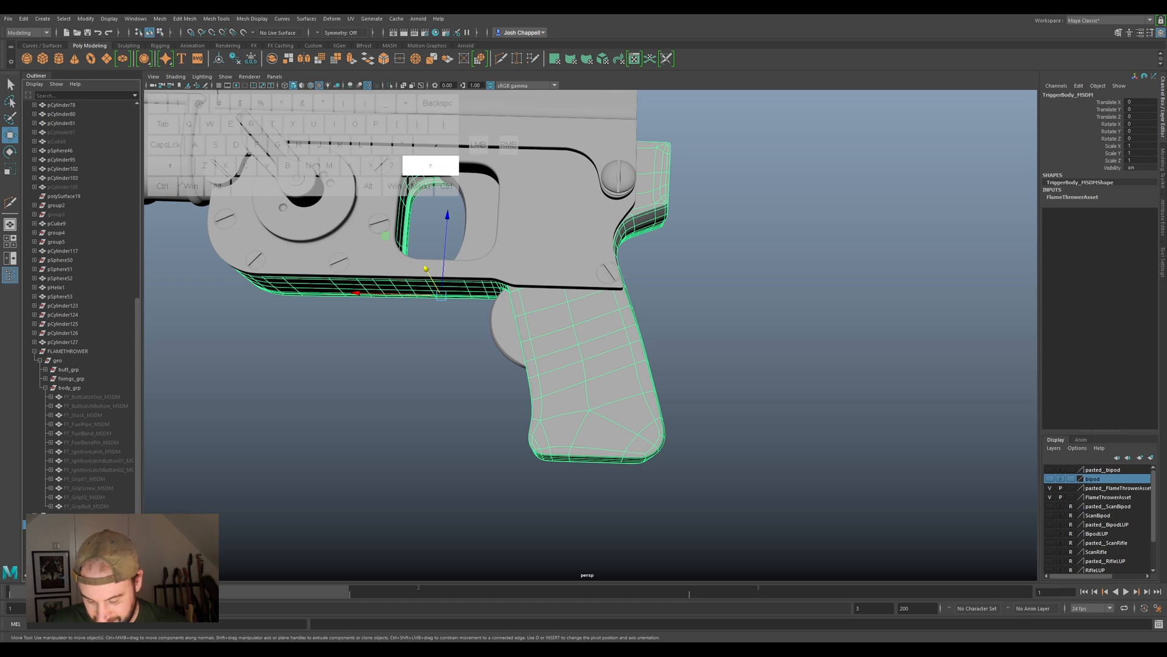
type("ng")
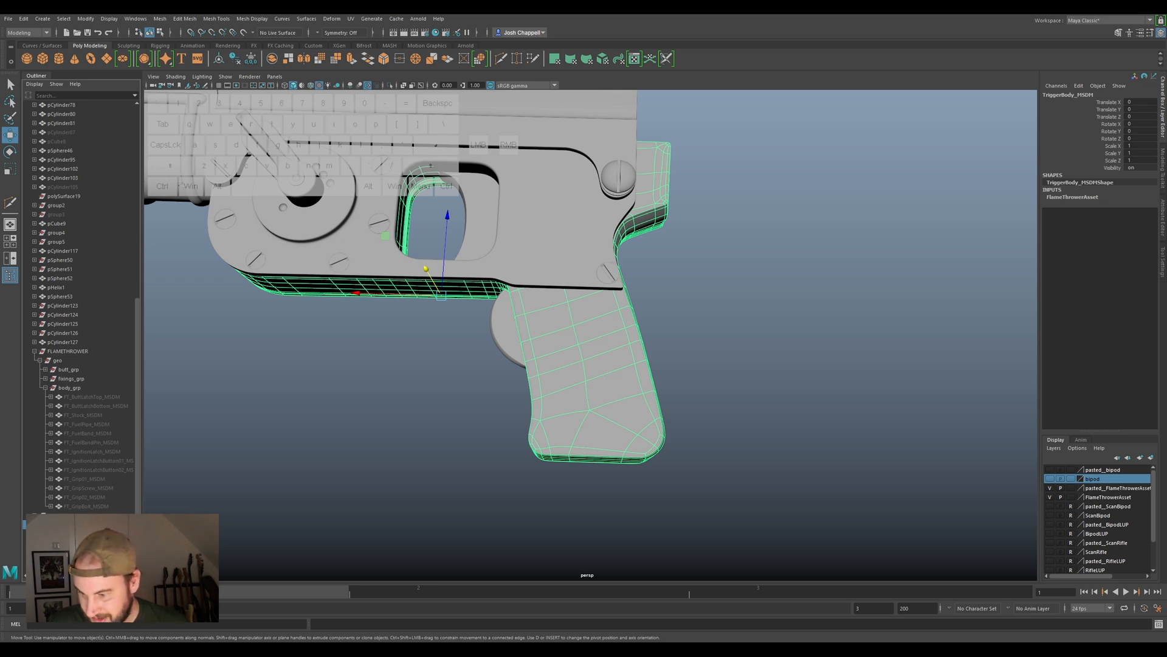
key("Return")
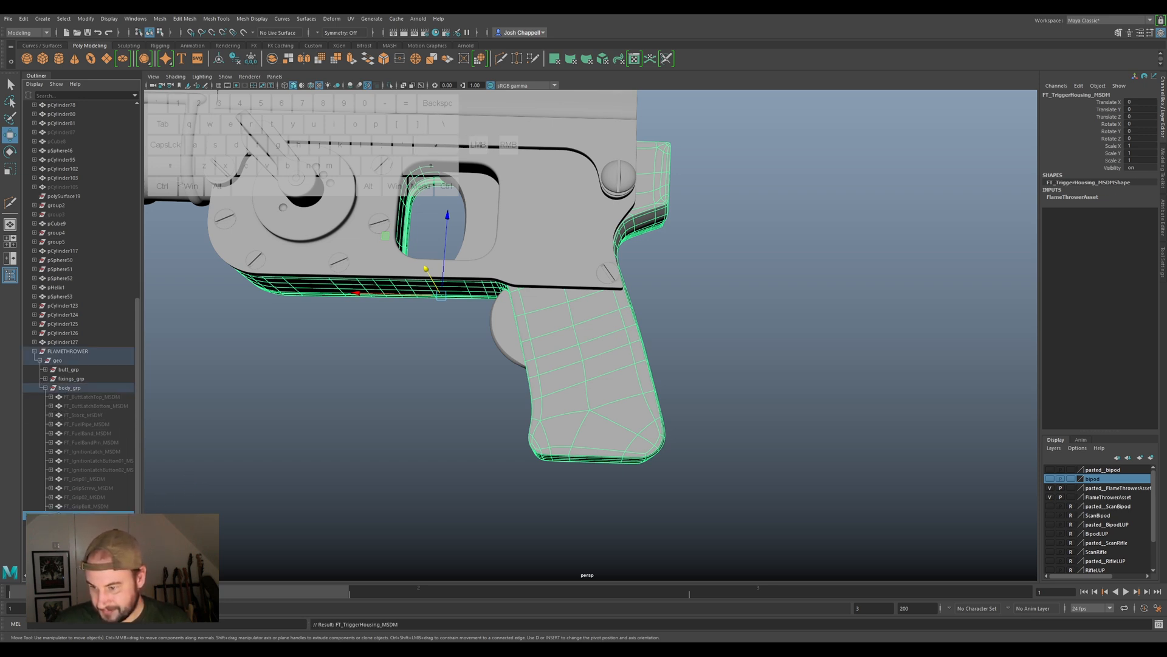
key("h")
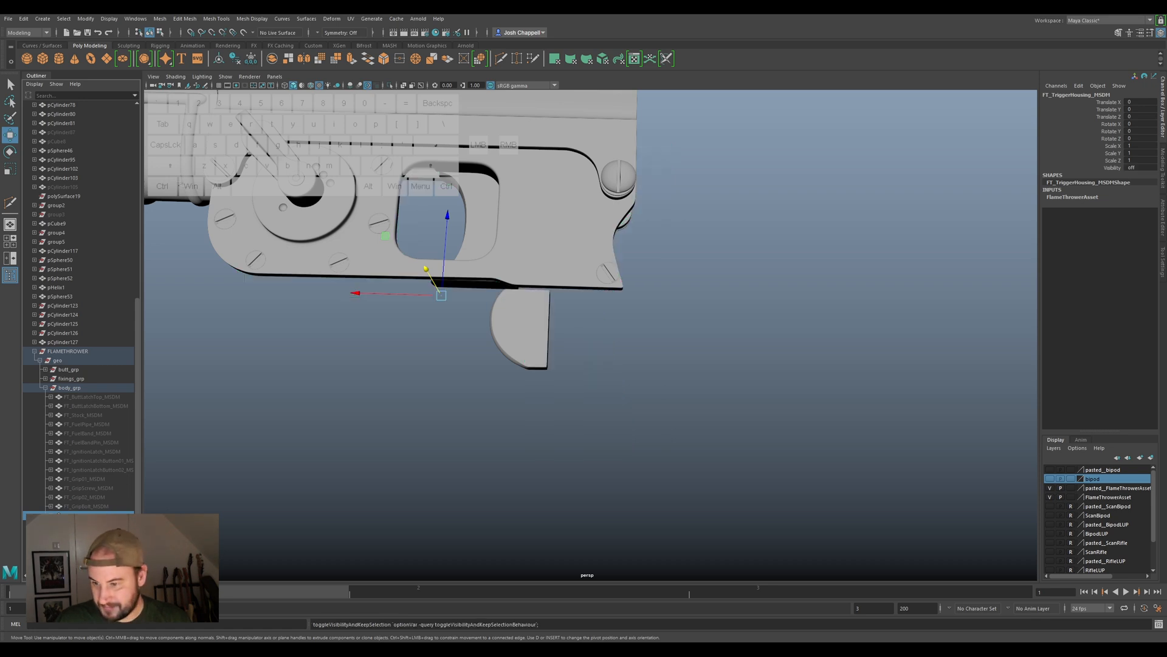
Unparent the half-round trigger safety below the housing, and freeze its transforms, delete its history and center its pivot.
left_click_drag(448, 437, 699, 304, "alt")
middle_click_drag(700, 304, 593, 366, "alt")
scroll(511, 383, "up", 3, "alt")
scroll(517, 370, "down", 4, "alt")
left_click_drag(653, 380, 734, 388, "alt")
left_click(625, 324)
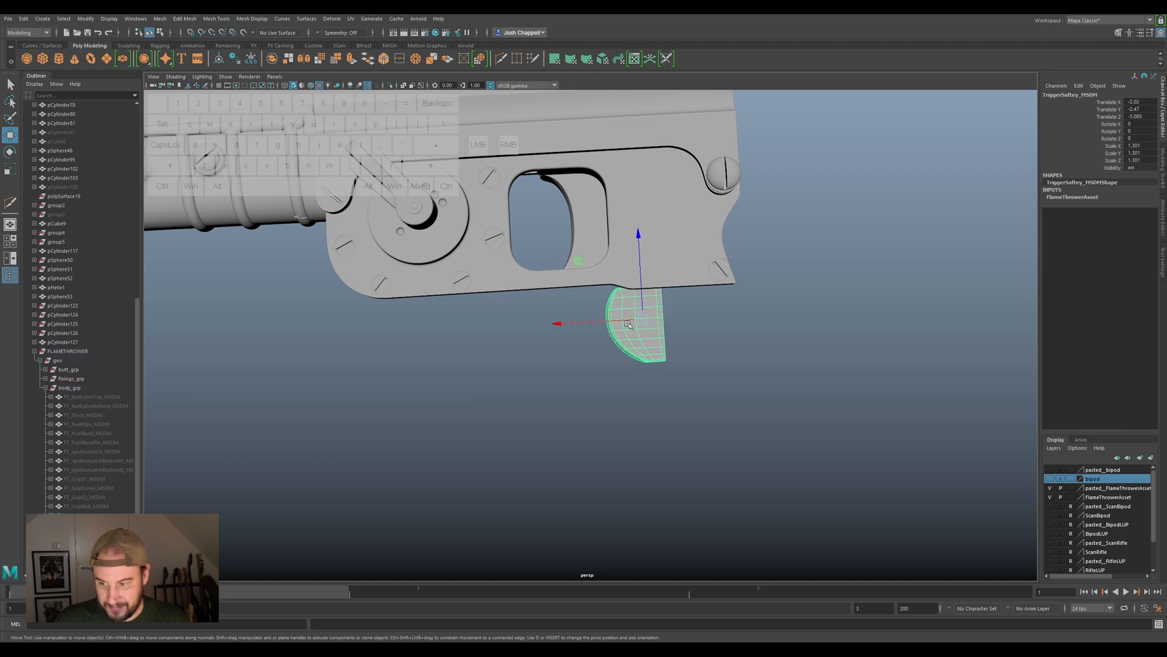
key("shift+p")
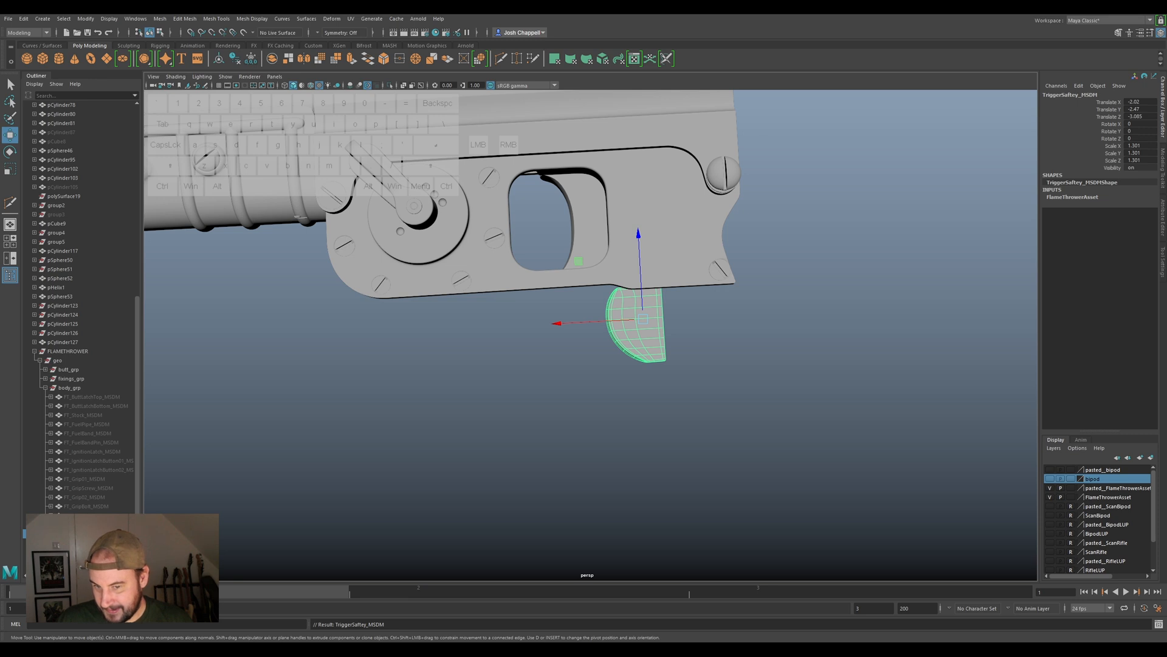
left_click(246, 61)
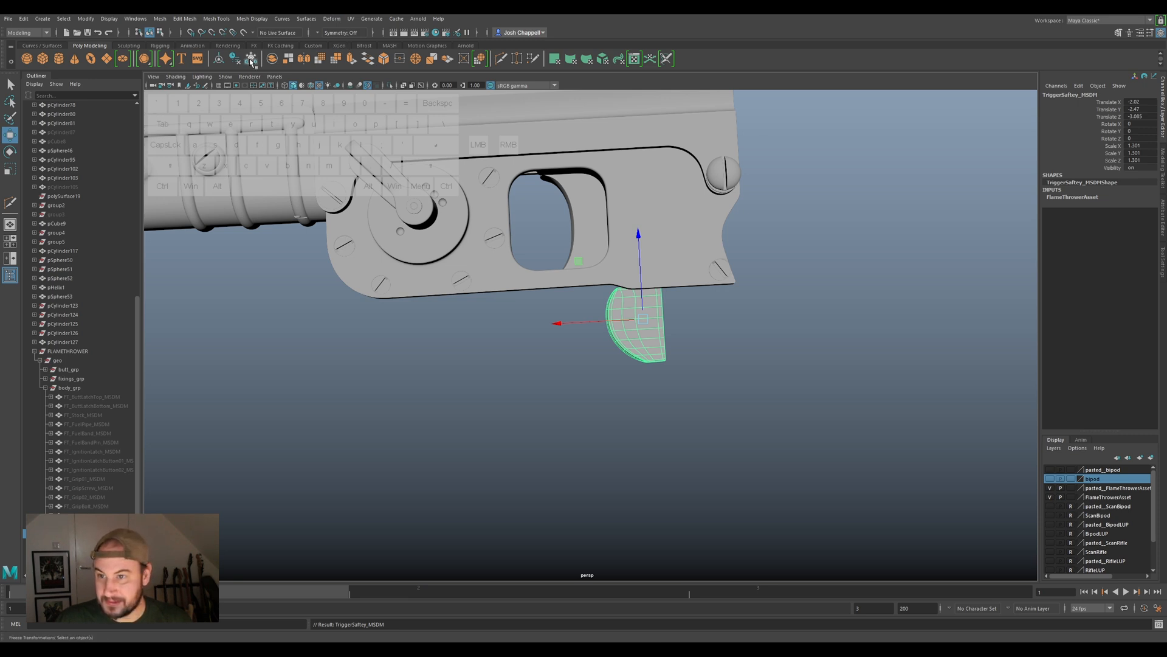
left_click(250, 59)
left_click(237, 60)
left_click(219, 61)
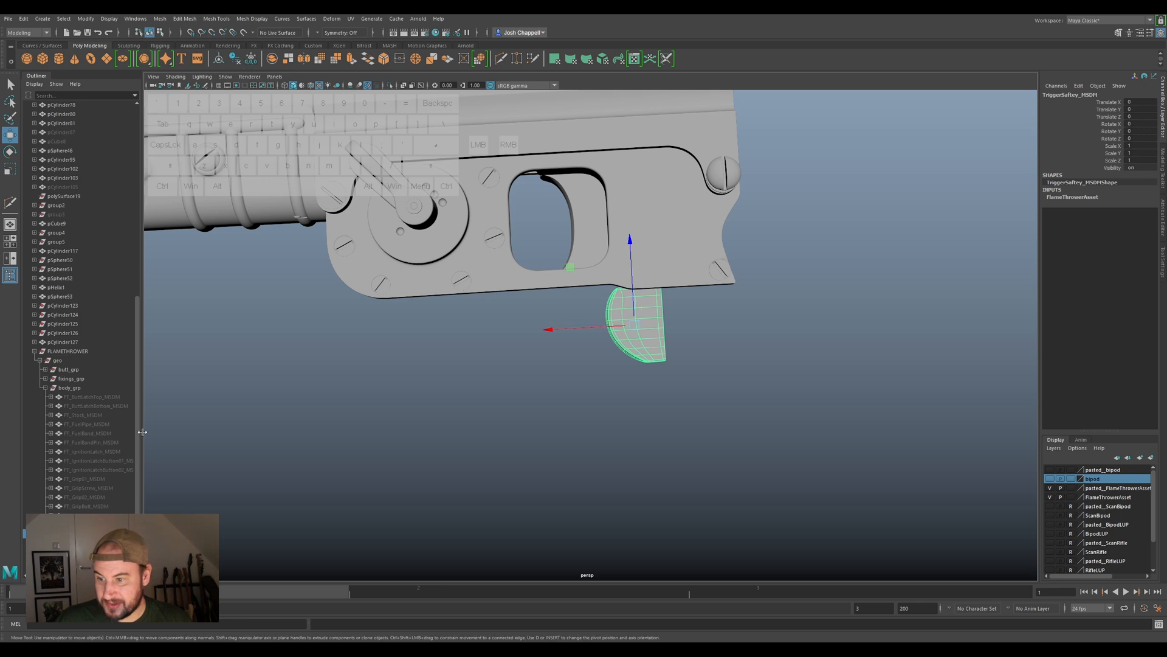
Rename the trigger safety as FT_TriggerSafety_MSDM, with the spelling of "Safety" corrected.
key("ctrl+v")
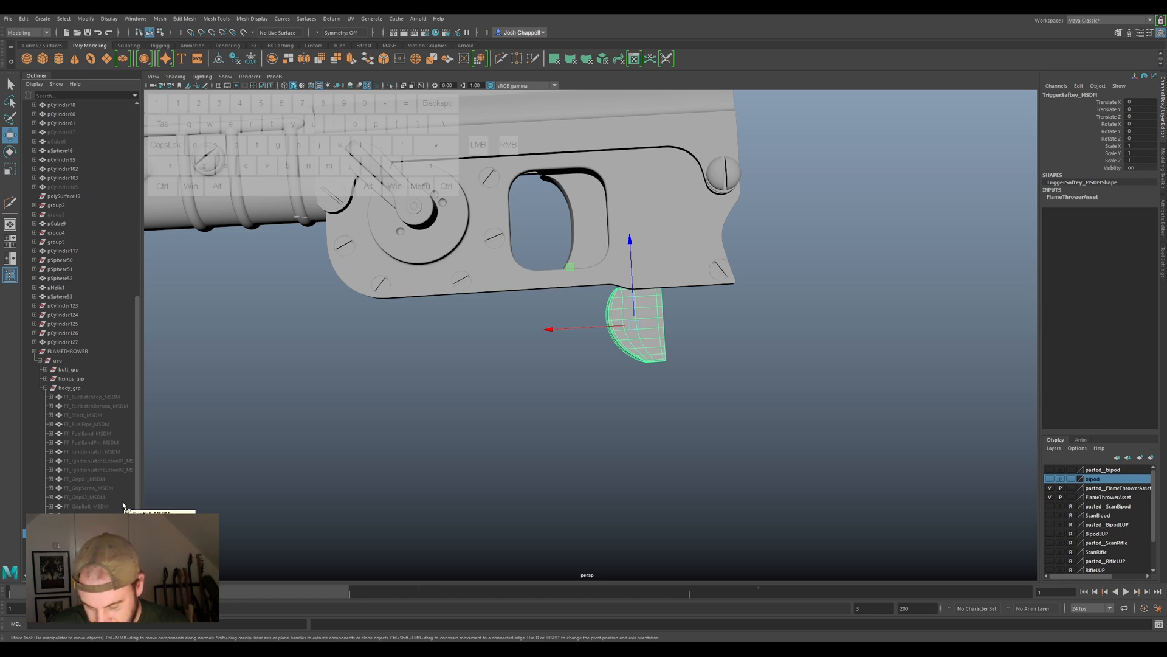
type("ge")
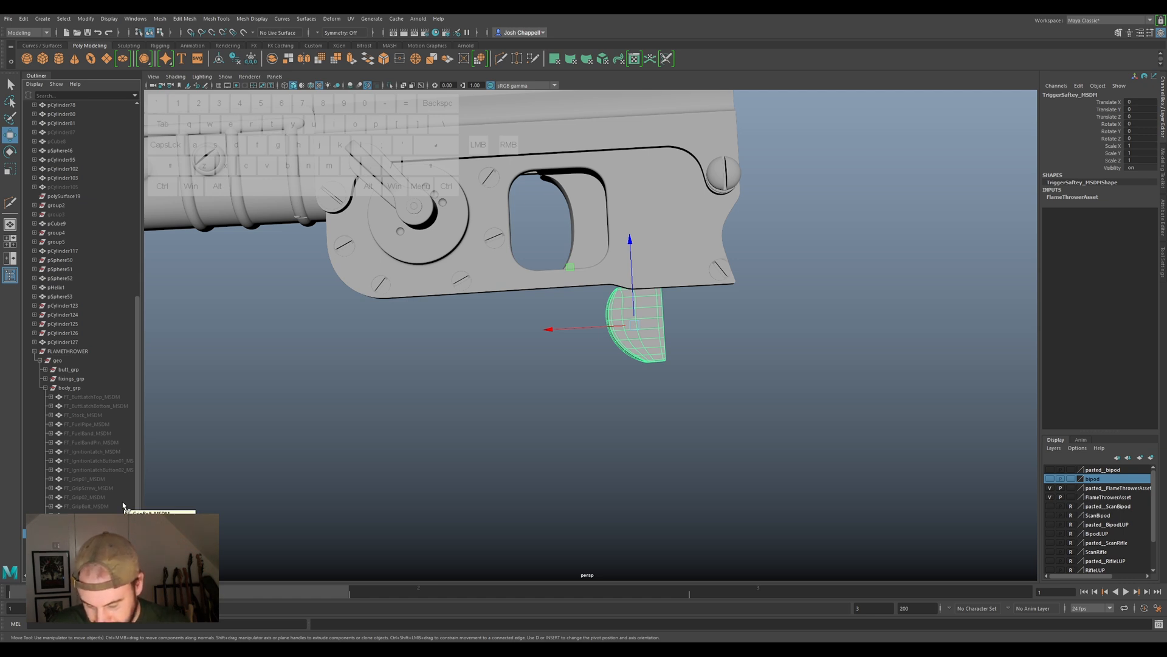
key("BackSpace")
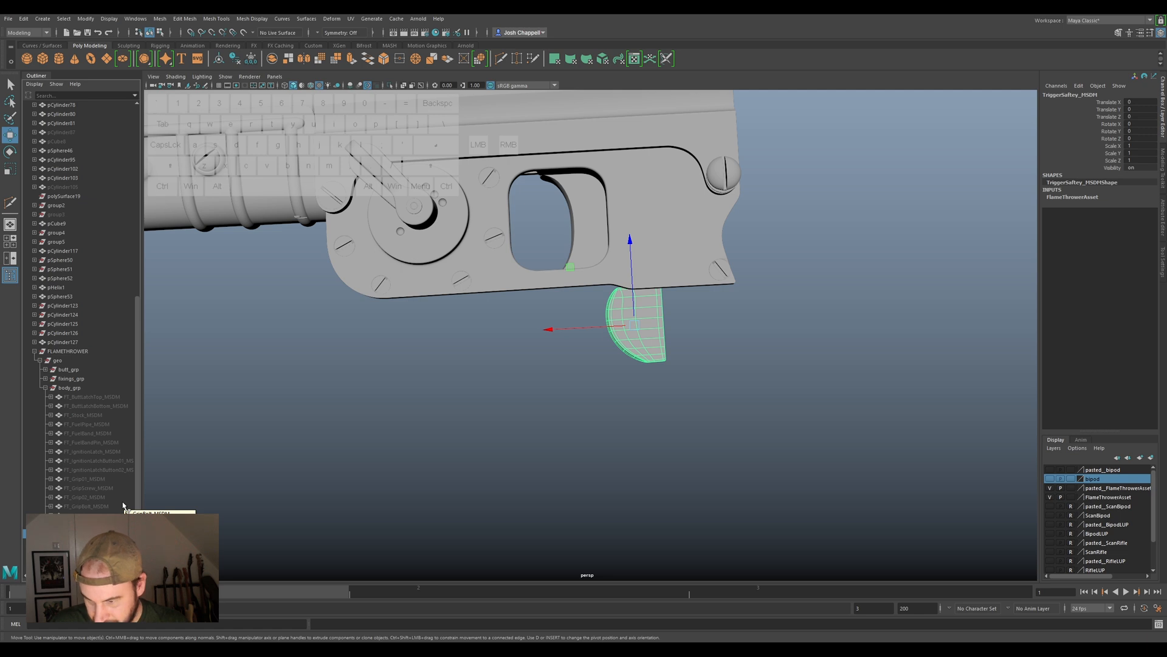
type("f")
key("BackSpace")
type("f")
key("Return")
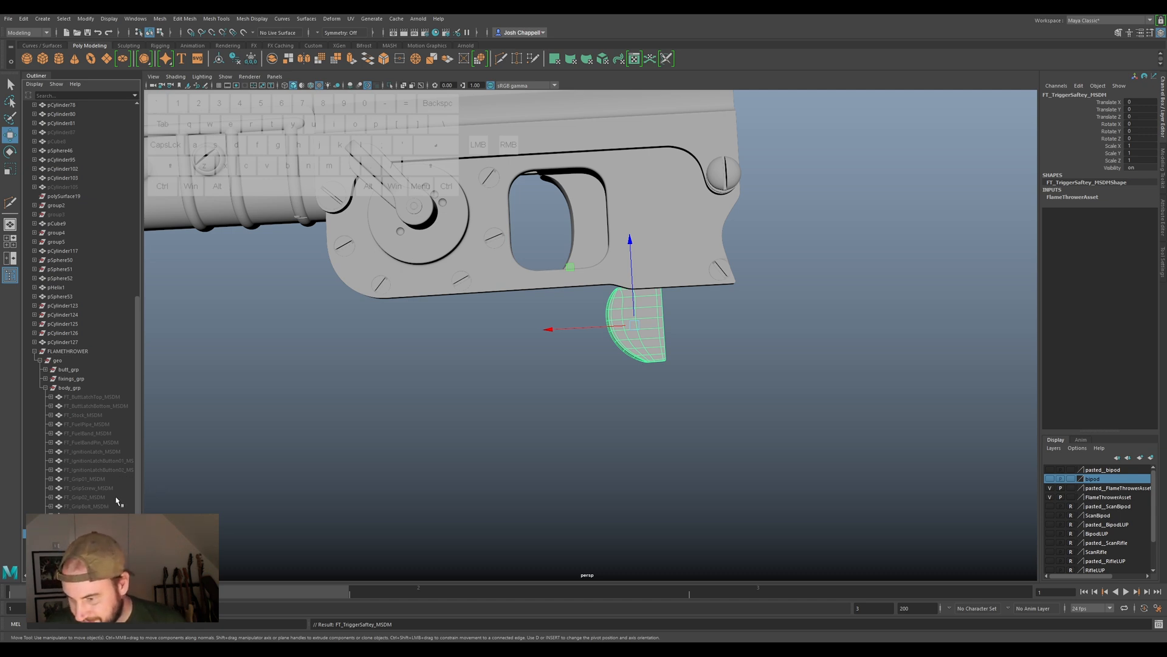
left_click(85, 524)
left_click(85, 533)
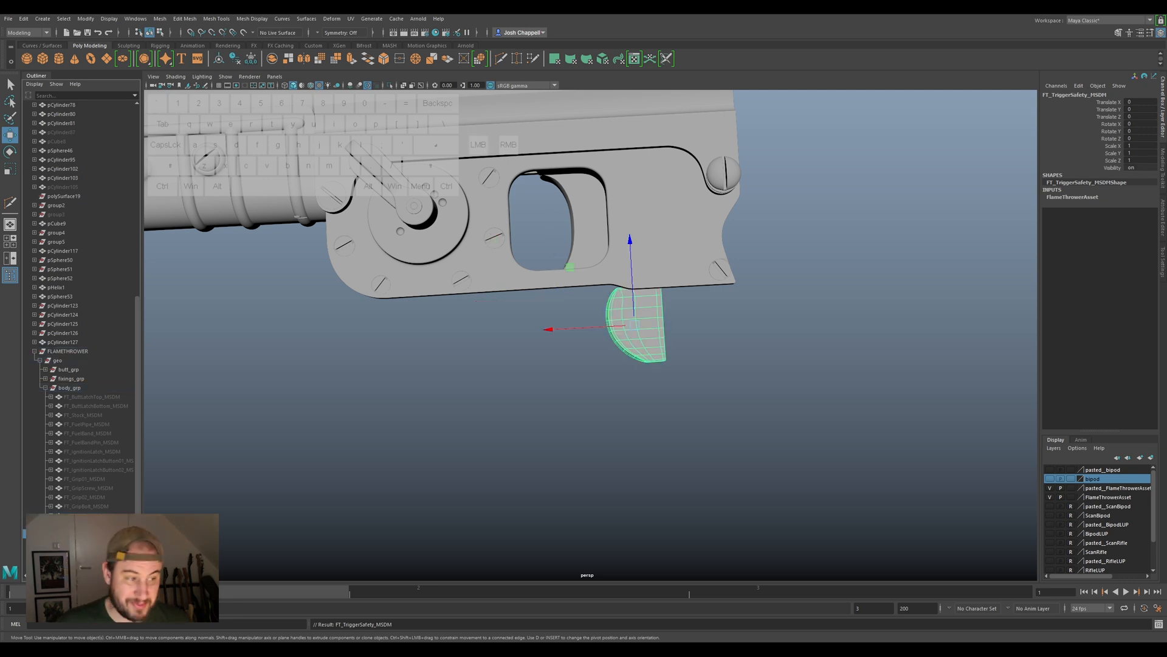
Insert edge loops with Multi-Cut across the wide flat part of the half-round trigger safety, working in unsmoothed display.
key("1")
key("1")
scroll(706, 362, "up", 2)
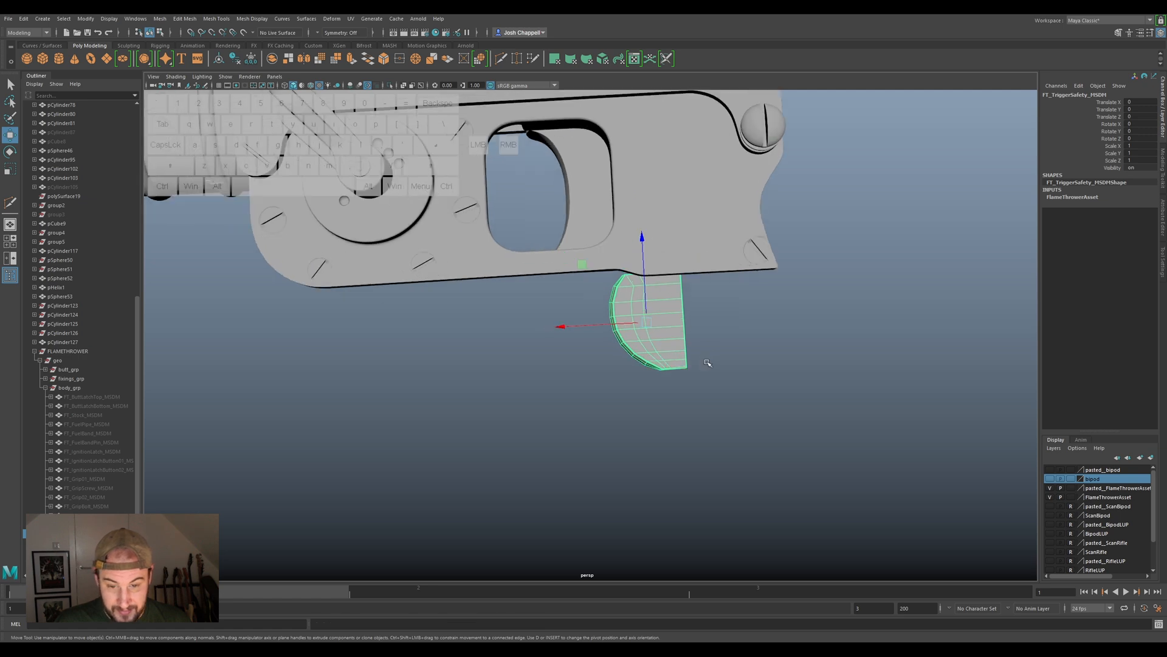
scroll(706, 361, "up", 3)
left_click_drag(706, 362, 695, 346, "alt")
left_click(1164, 173)
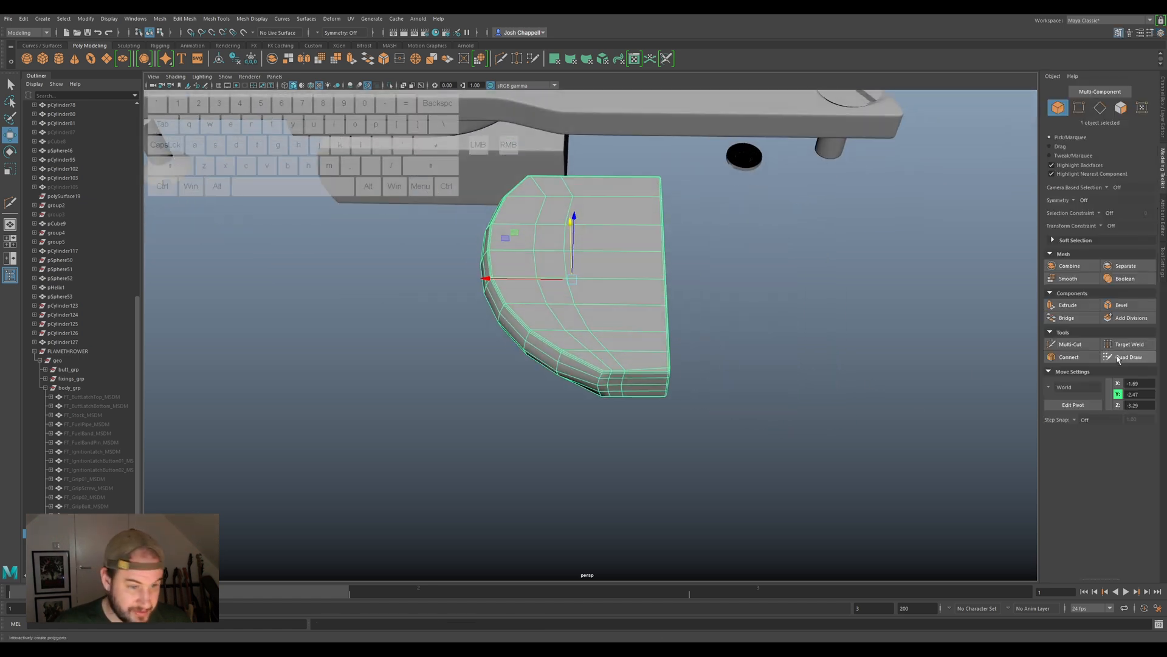
left_click(1070, 344)
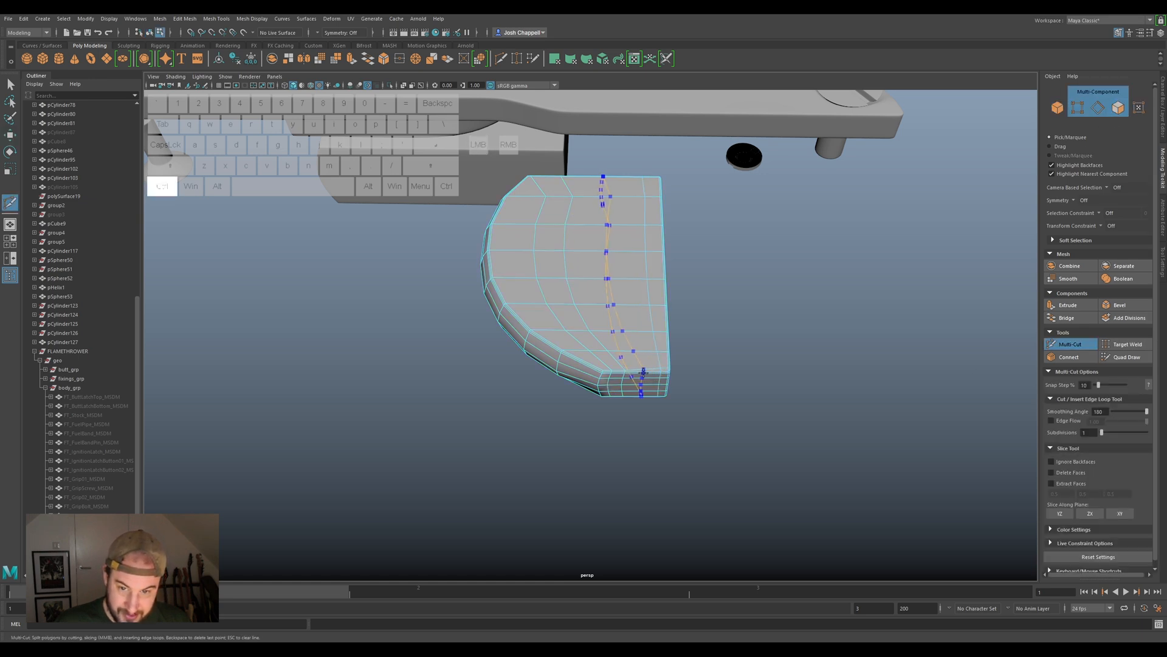
key("q")
right_click_drag(625, 260, 674, 248)
left_click_drag(674, 247, 658, 308, "alt")
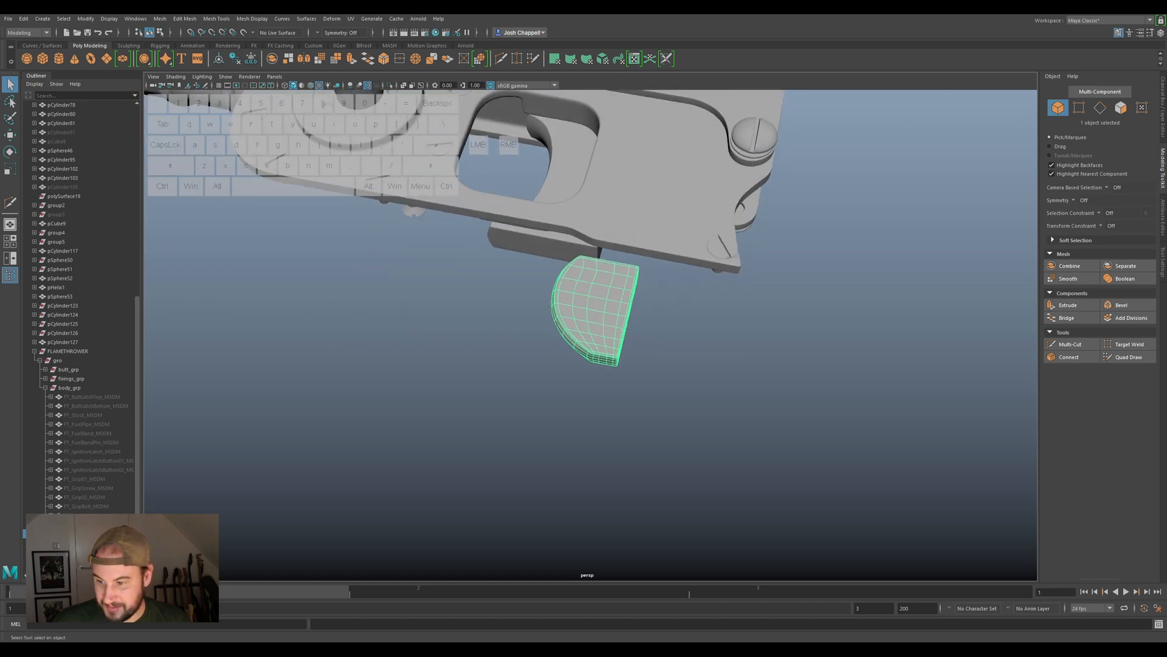
Freeze the trigger safety's transforms, delete its history and center its pivot, then place it hidden under body_grp.
left_click(254, 61)
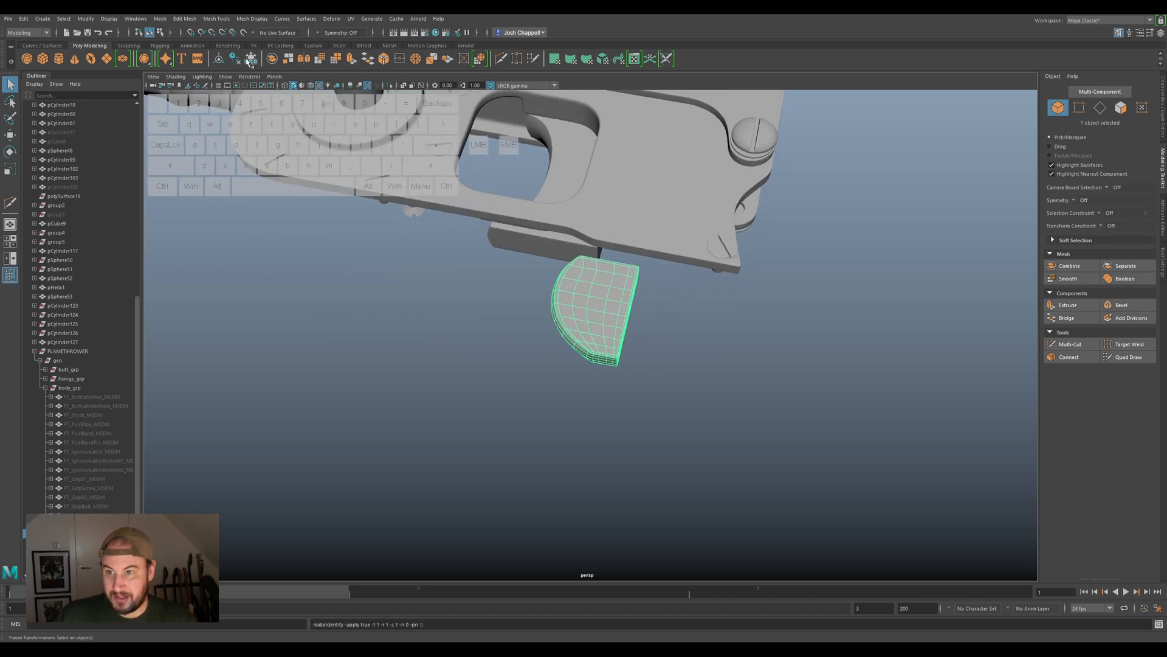
left_click(238, 62)
left_click(221, 60)
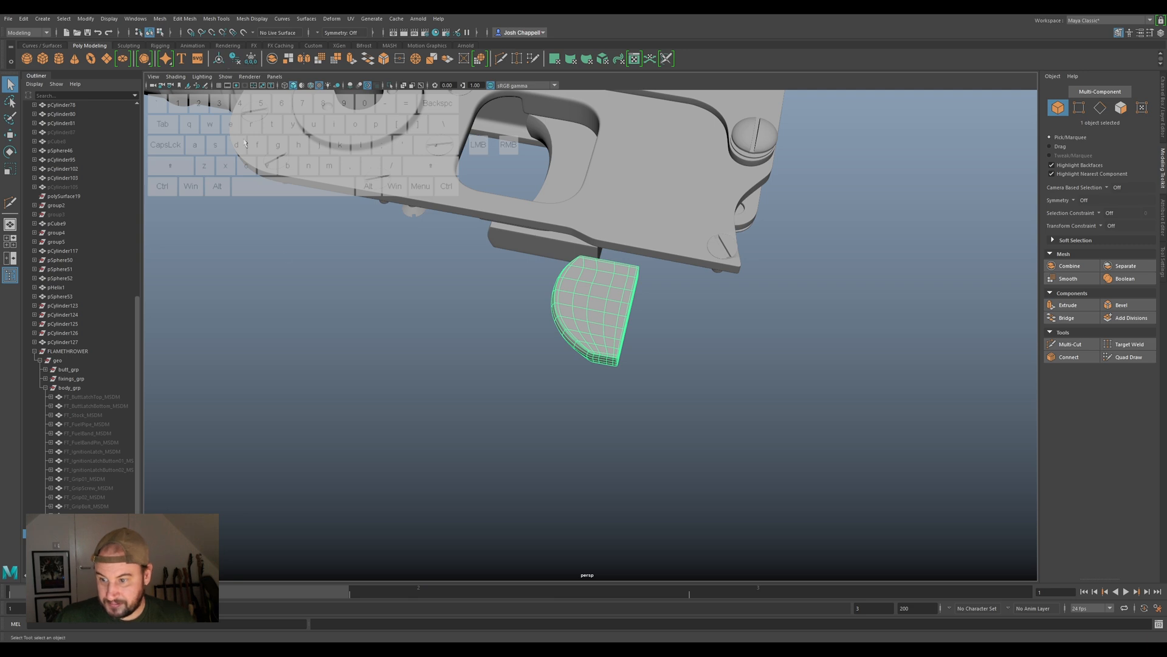
middle_click_drag(73, 533, 70, 387)
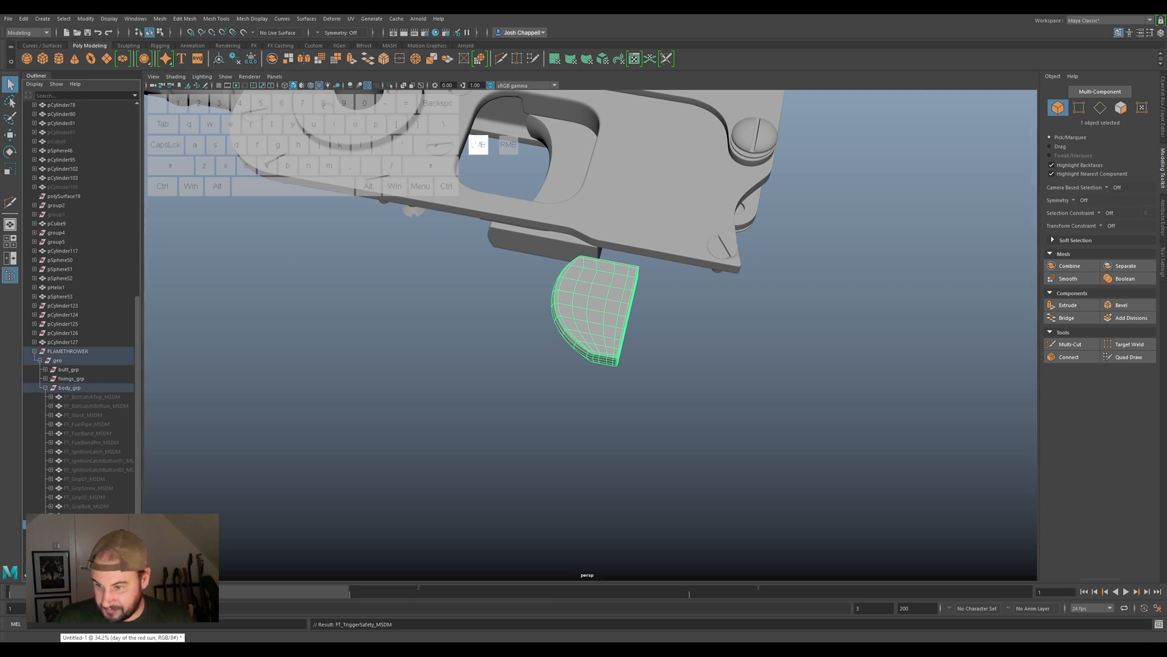
key("h")
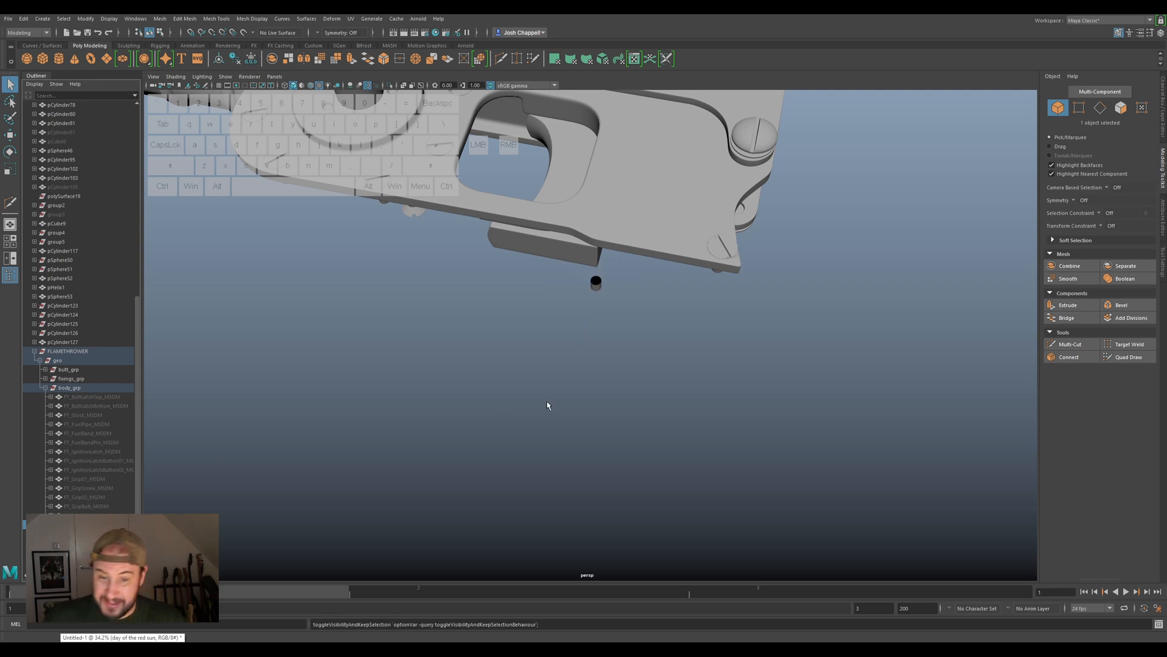
Unparent Trigger_MSDM, then clean it by freezing its transforms, deleting its history and centering its pivot.
mouse_move(753, 482)
left_mouse_down("alt")
mouse_move(764, 430)
mouse_move(777, 460)
mouse_move(758, 469)
left_mouse_up("alt")
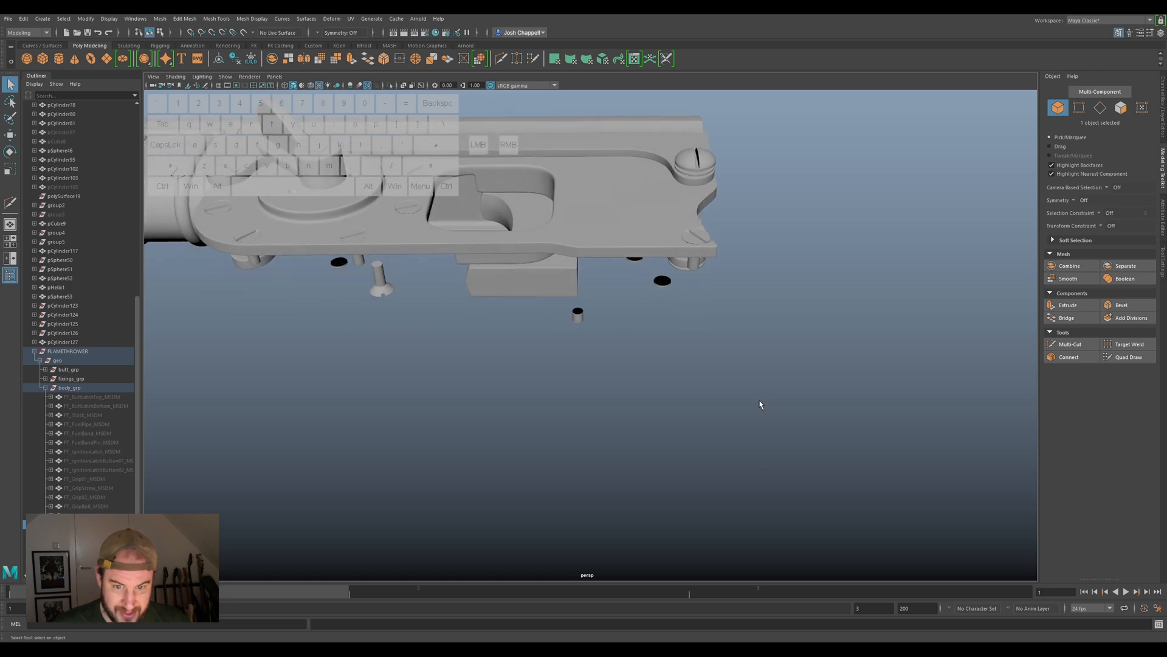
left_click_drag(787, 357, 776, 334, "alt")
scroll(571, 307, "up", 3, "alt")
left_click_drag(560, 351, 578, 349, "alt")
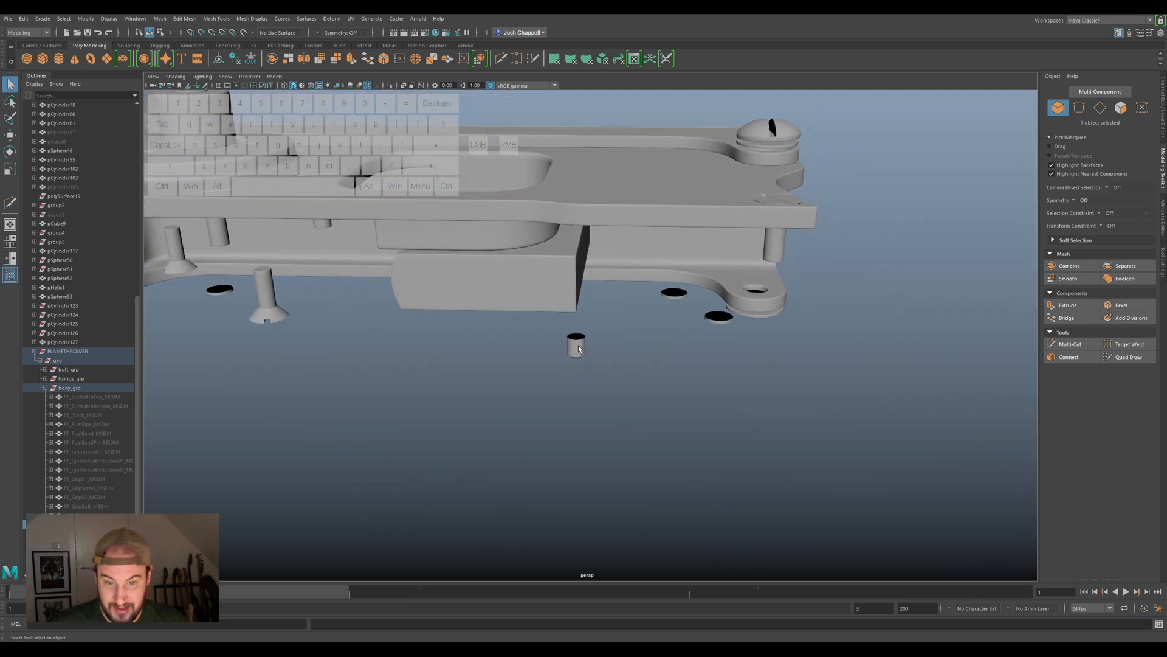
left_click(560, 286)
left_click_drag(560, 286, 444, 386, "alt")
key("shift+p")
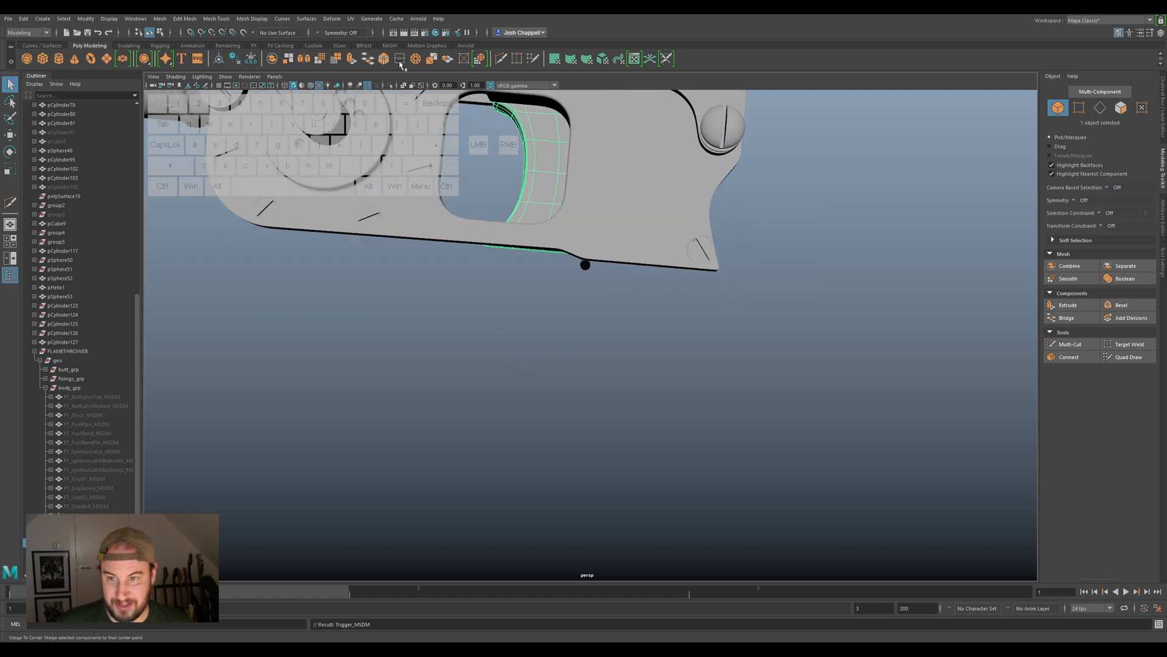
left_click(274, 77)
left_click(274, 78)
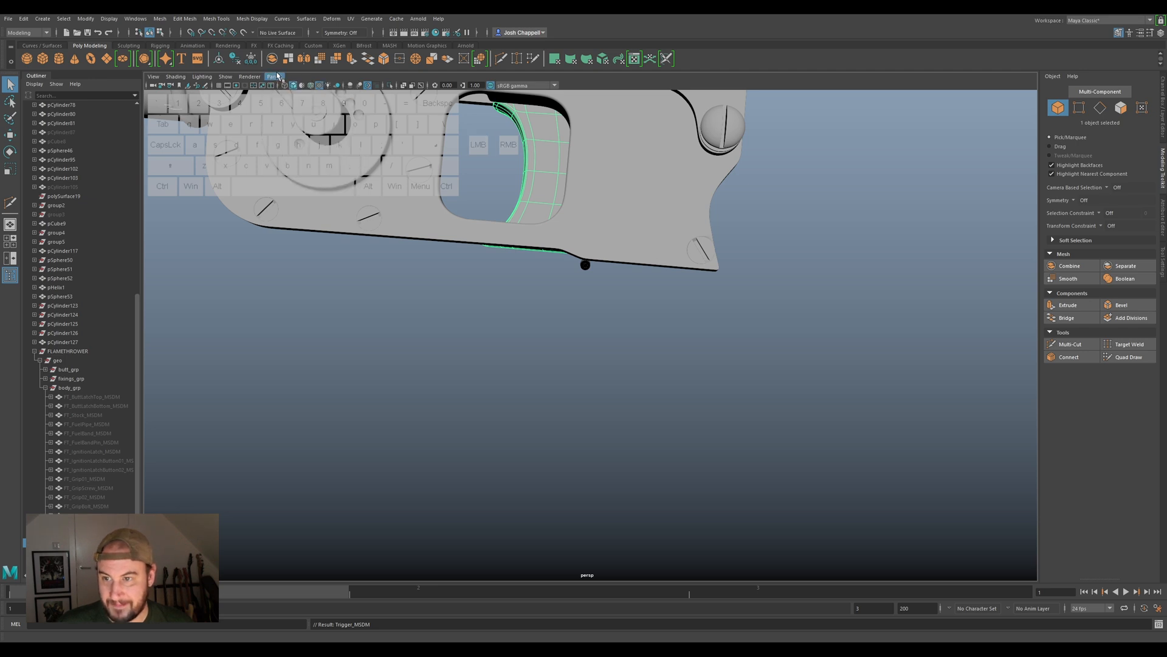
left_click(251, 59)
left_click(235, 61)
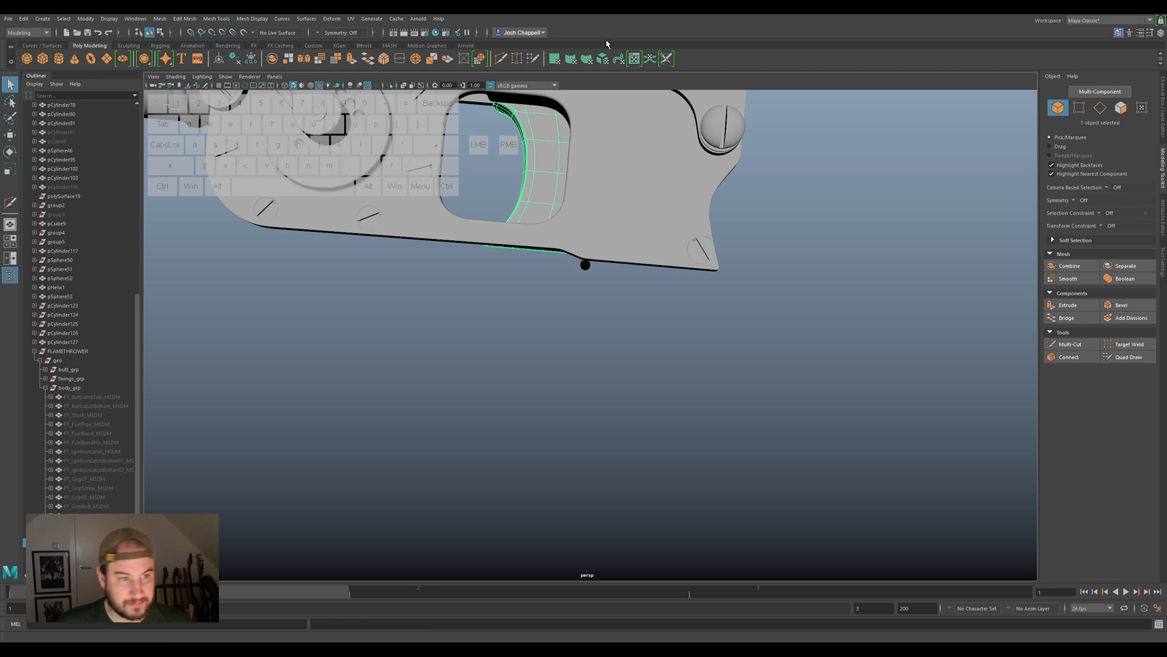
left_click(1162, 135)
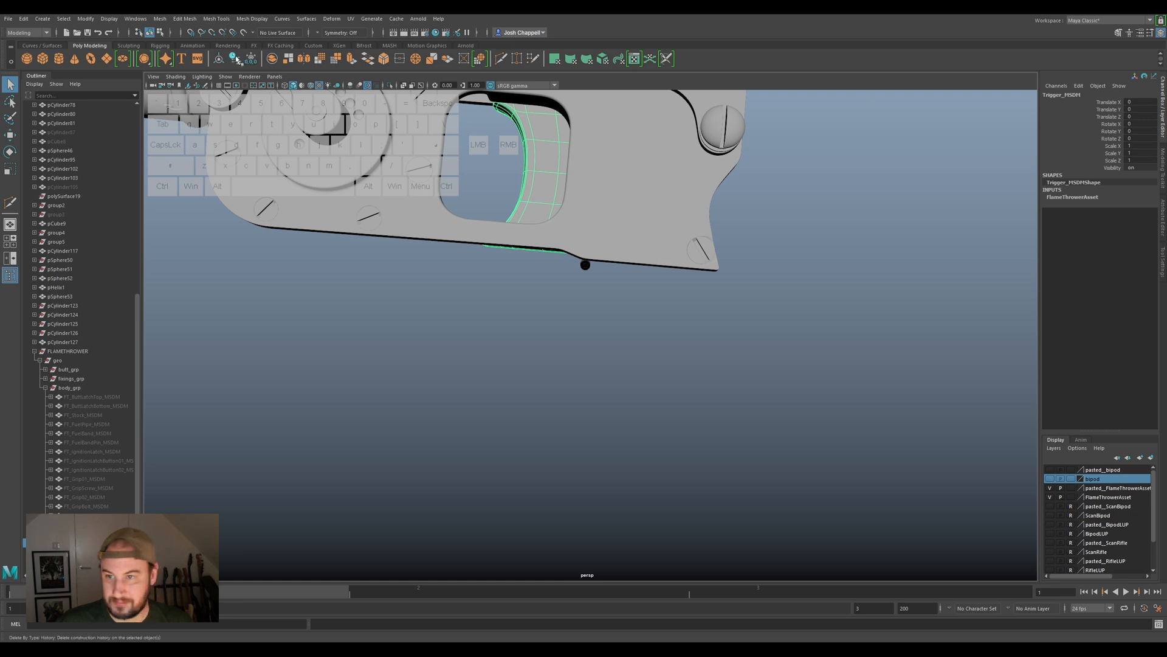
left_click(223, 60)
Rename Trigger_MSDM as FT_Trigger_MSDM.
left_click(585, 265)
key("ctrl+v")
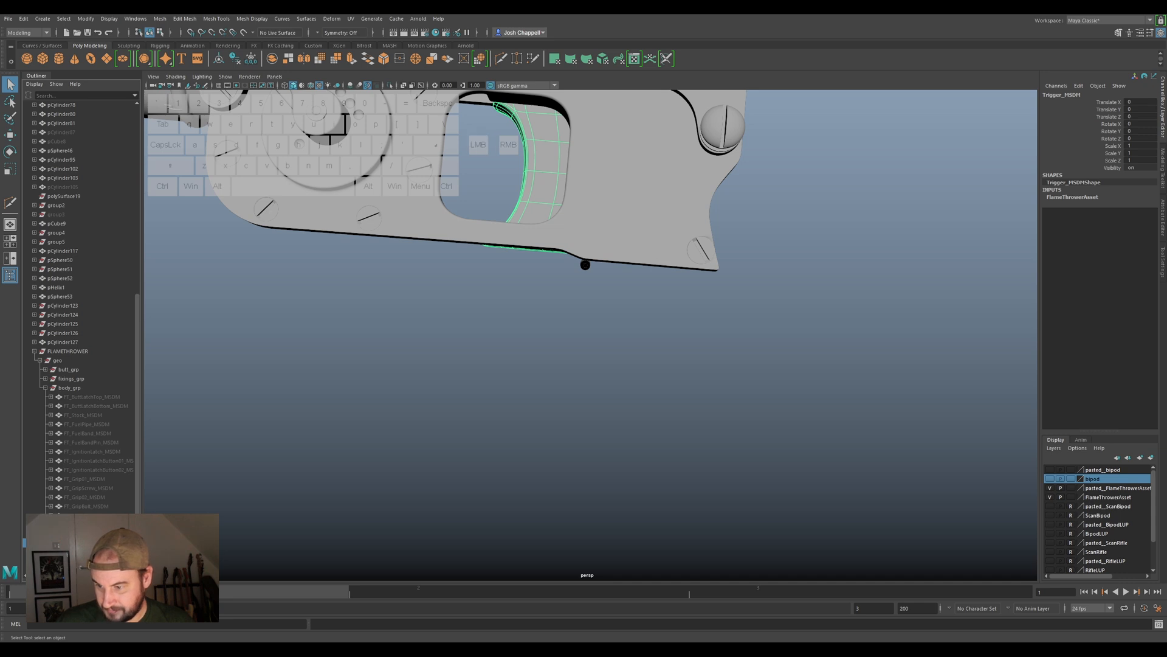
key("shift")
key("i")
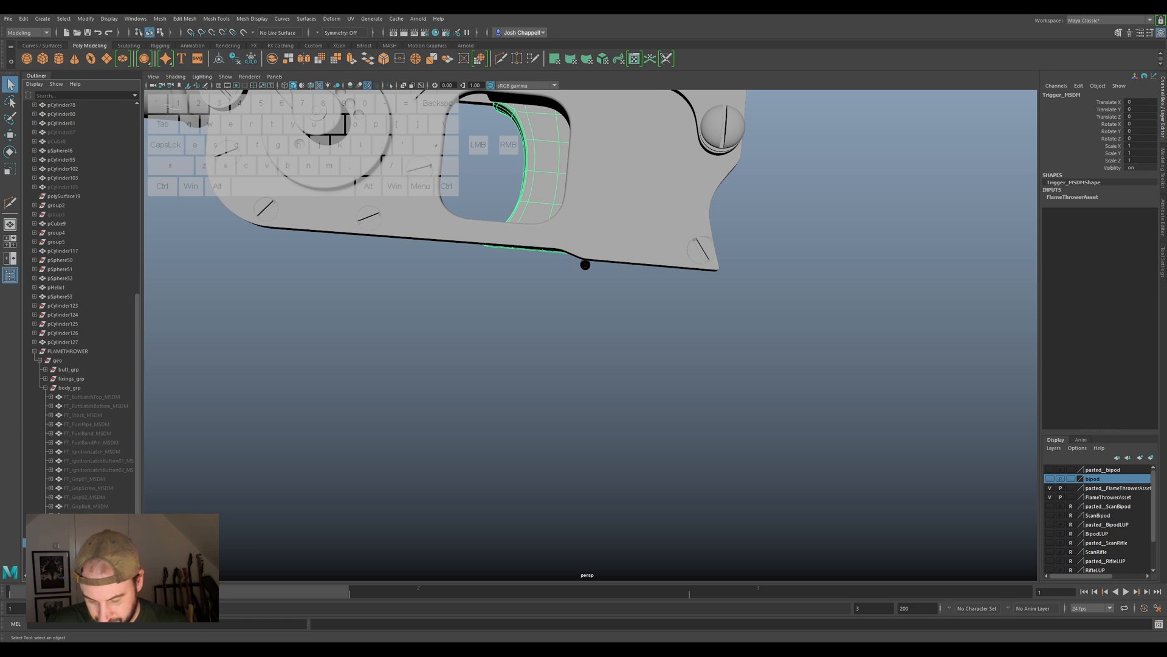
key("Return")
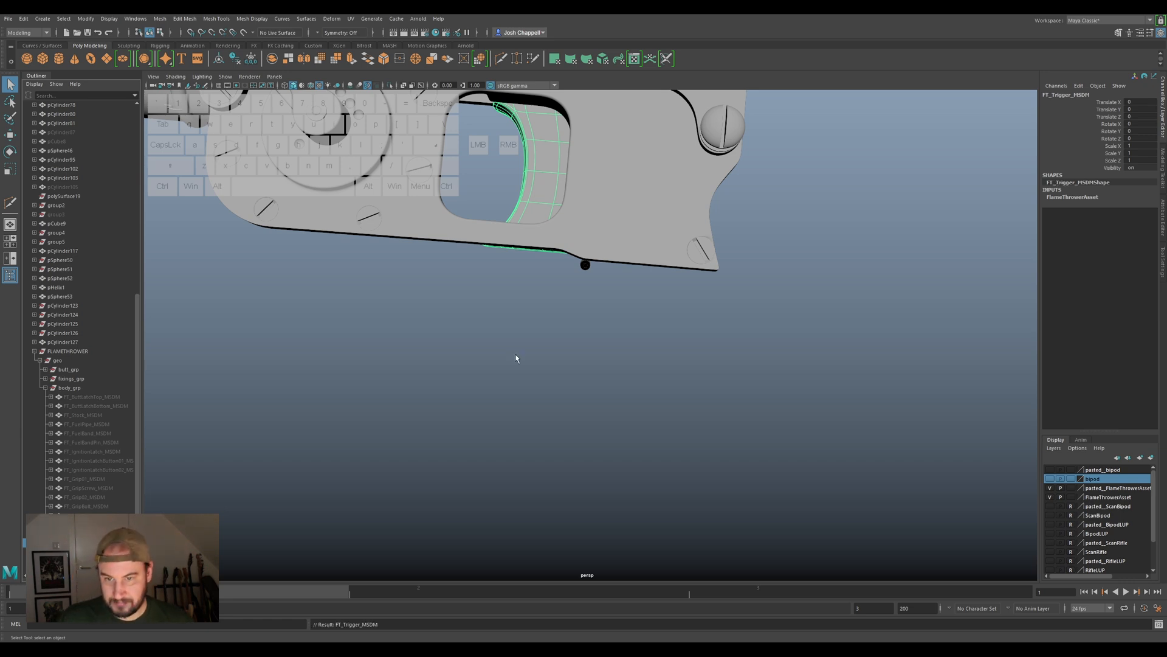
Delete the trigger's history again, then place it under body_grp and hide it.
scroll(568, 318, "down", 5)
left_click_drag(571, 316, 631, 367, "alt")
left_click(235, 62)
left_click(235, 61)
key("w")
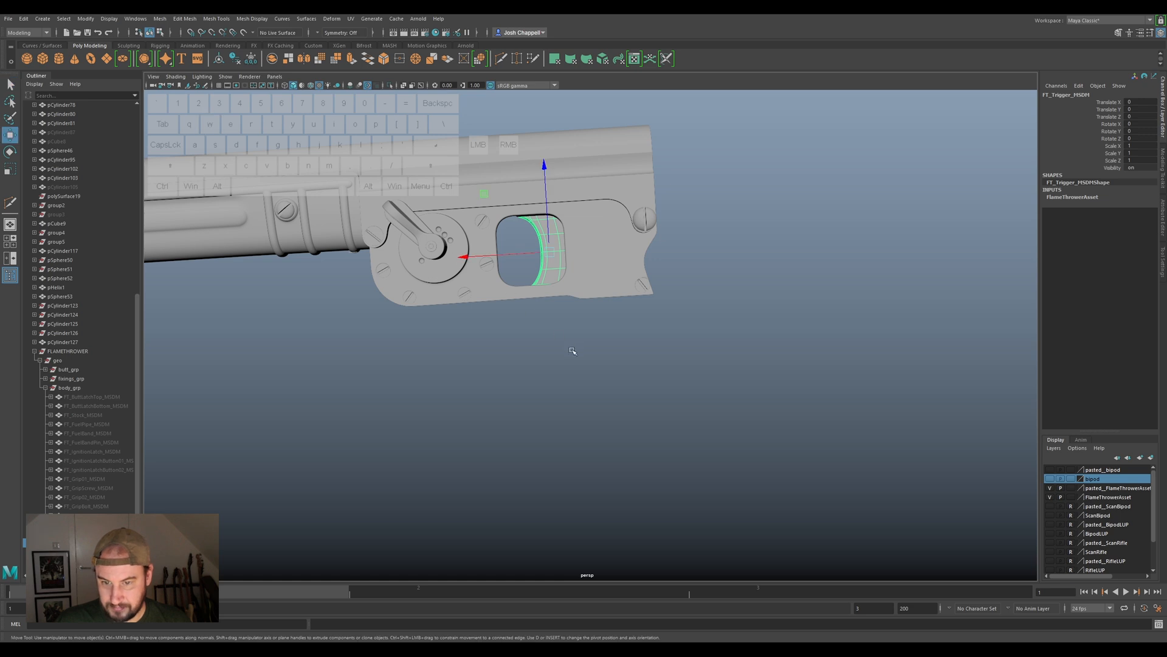
left_click_drag(572, 351, 264, 442, "alt")
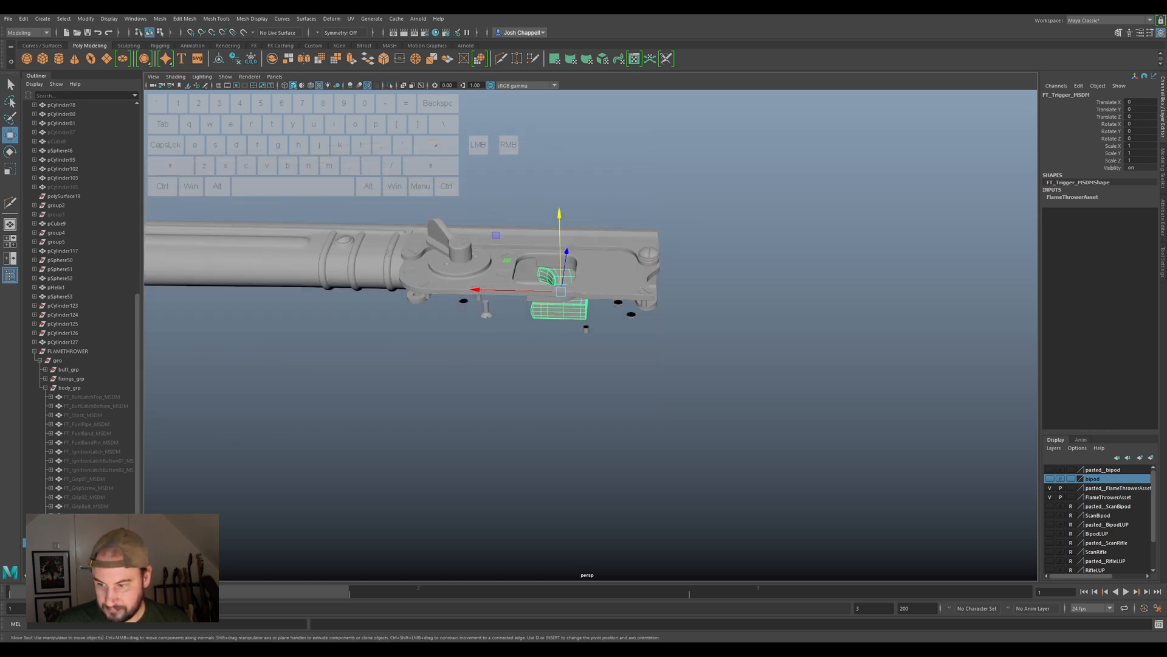
middle_click_drag(73, 542, 72, 389)
key("h")
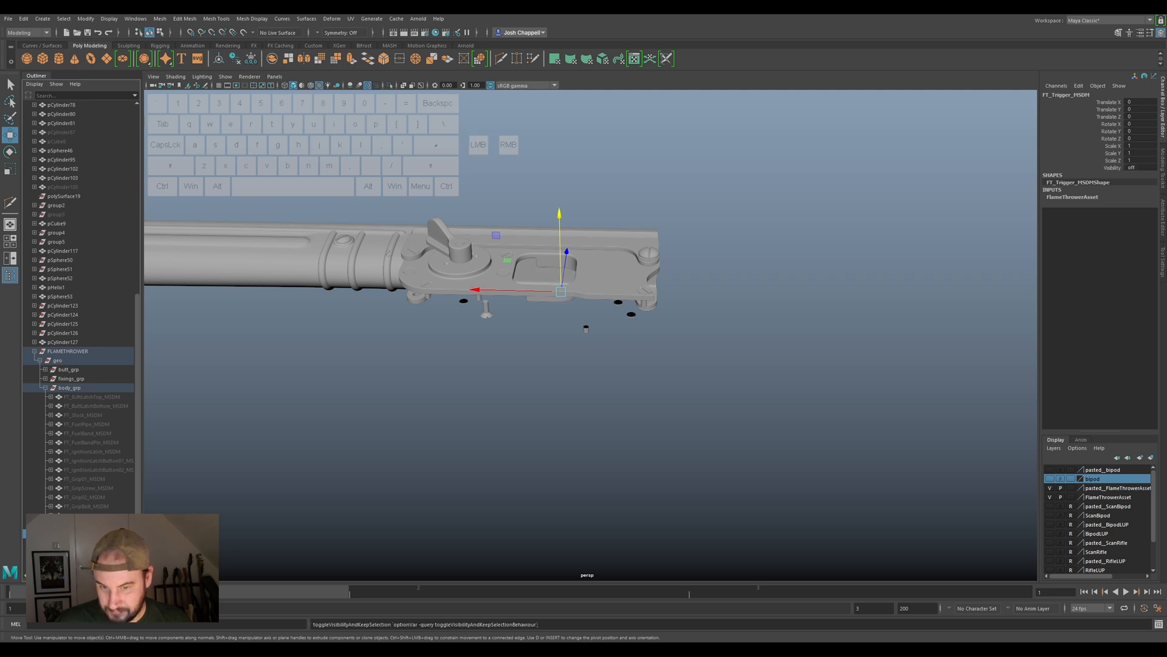
Unparent the TriggerHousing_MSDM side plate, freeze its transforms, delete its history and center its pivot.
left_click_drag(565, 342, 586, 371, "alt")
mouse_move(592, 321)
left_mouse_down("alt")
mouse_move(578, 323)
mouse_move(588, 323)
left_mouse_up("alt")
left_click(592, 277)
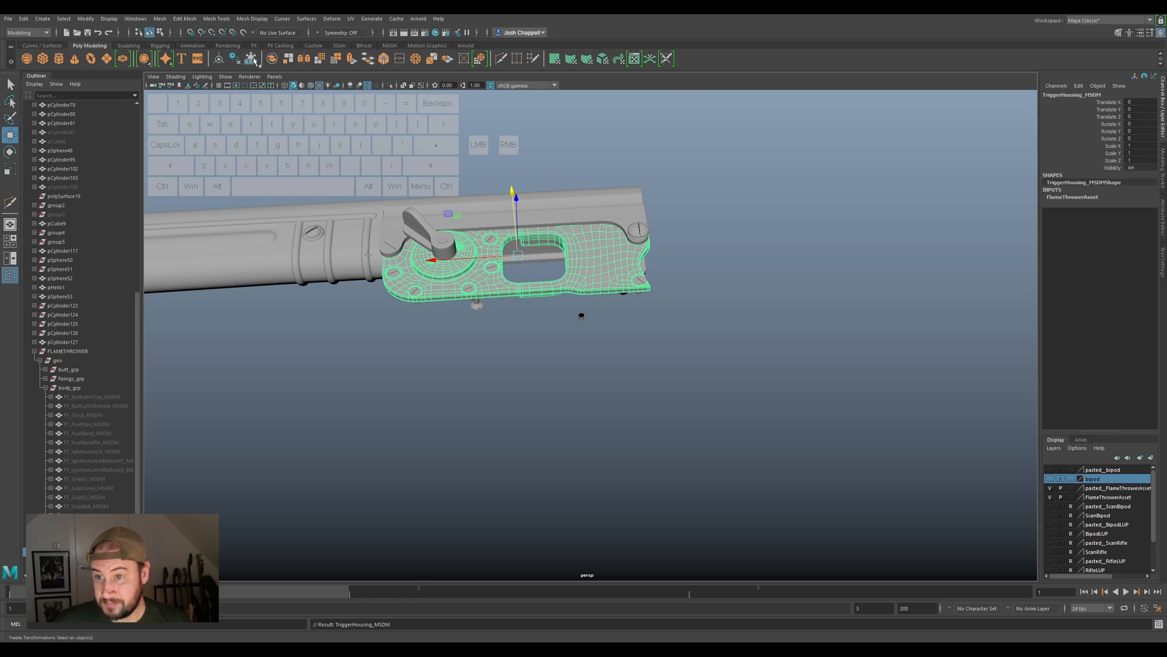
left_click(223, 61)
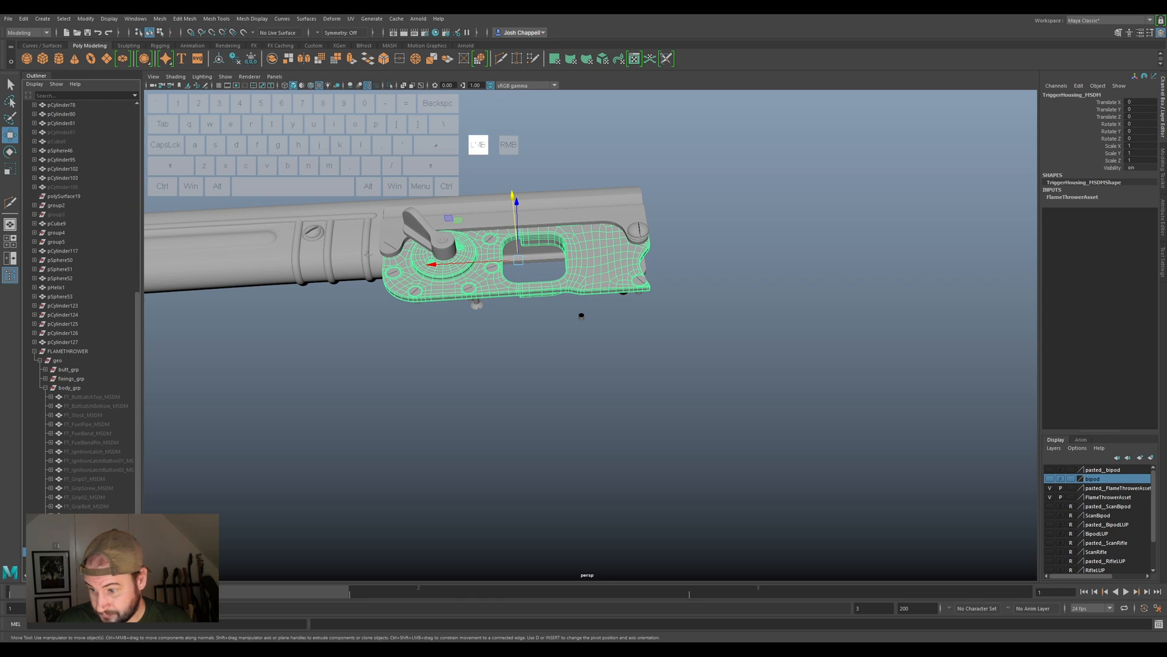
Rename the side plate as FT_TriggerHousingPlate_MSDM, place it under body_grp and hide it.
key("shift+t")
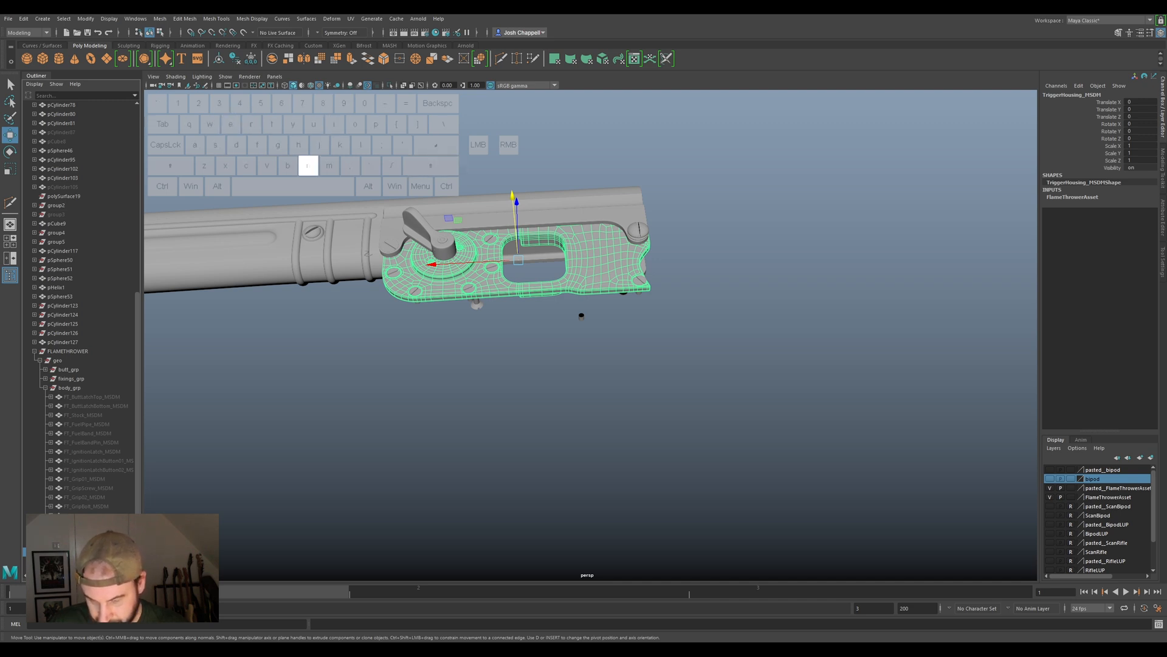
key("shift+p")
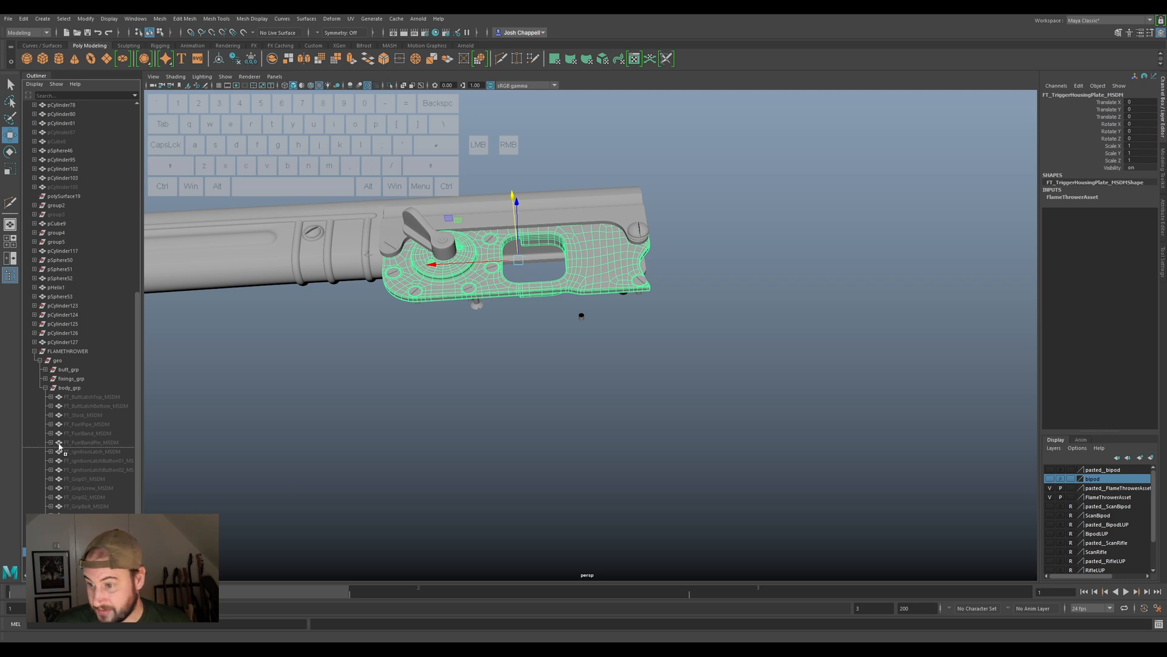
middle_click_drag(74, 391, 75, 392)
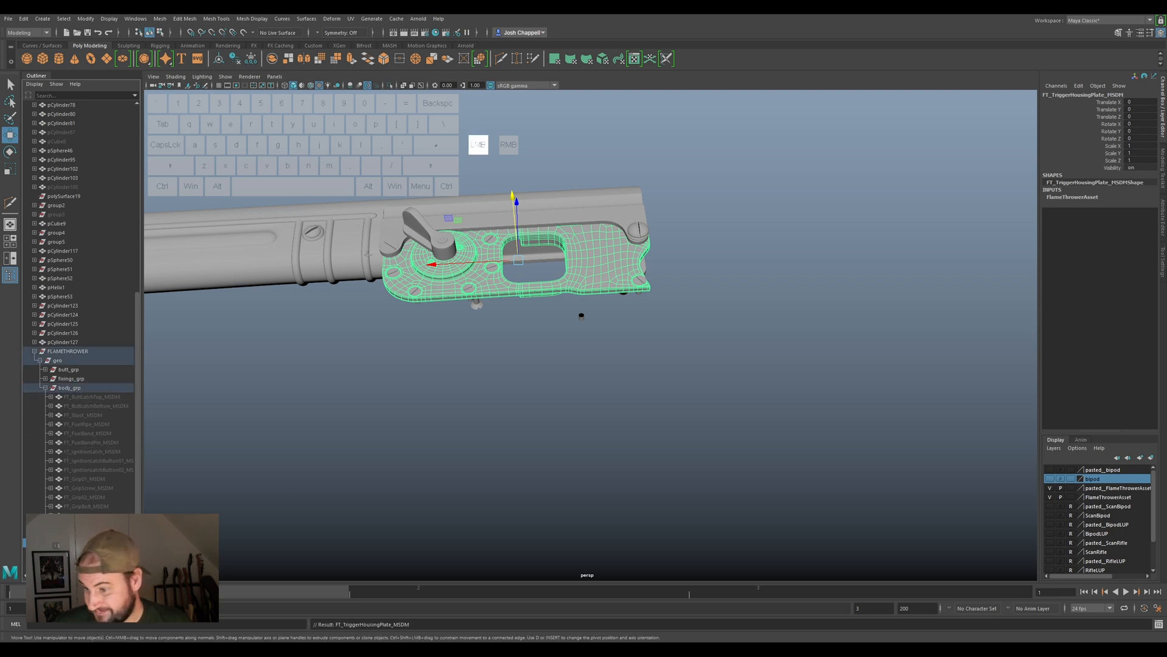
key("h")
Select the small pin, the two round caps and the screw floating near the rear end of the body.
scroll(584, 325, "up", 4)
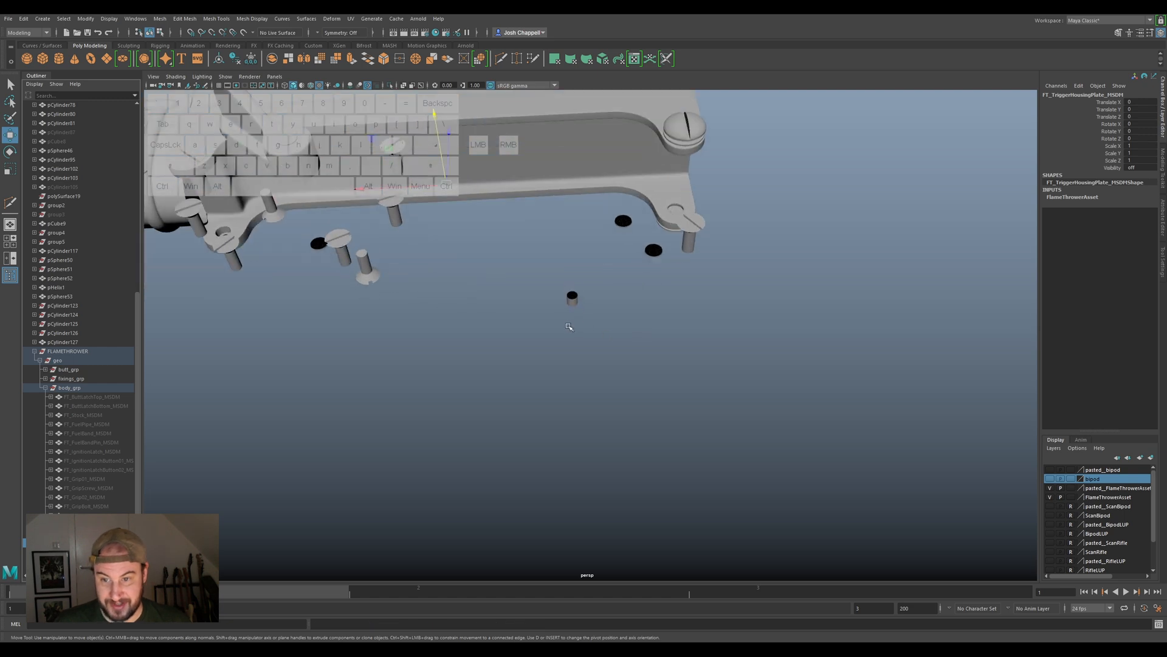
left_click_drag(586, 260, 472, 281, "alt")
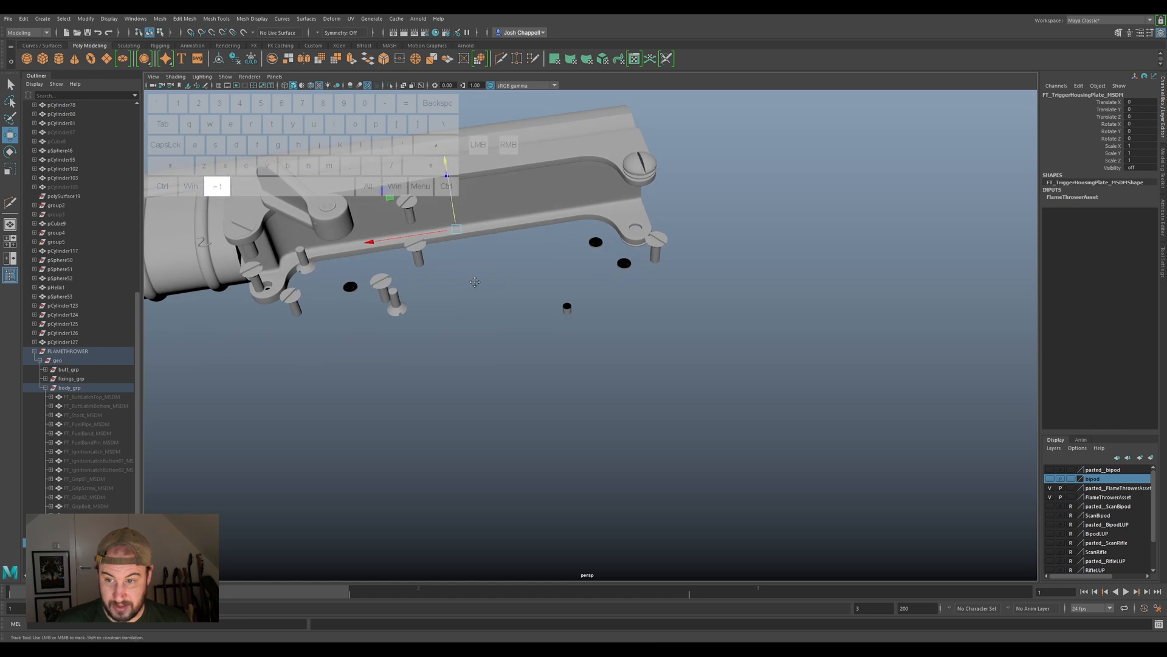
middle_click_drag(471, 281, 687, 281, "alt")
right_click_drag(687, 281, 722, 281, "alt")
left_click_drag(721, 281, 589, 371, "alt")
right_click_drag(590, 370, 539, 390, "alt")
scroll(539, 390, "up", 3)
scroll(539, 390, "down", 5)
left_click_drag(599, 439, 678, 301, "alt")
left_click(659, 247)
middle_click_drag(894, 300, 710, 336, "alt")
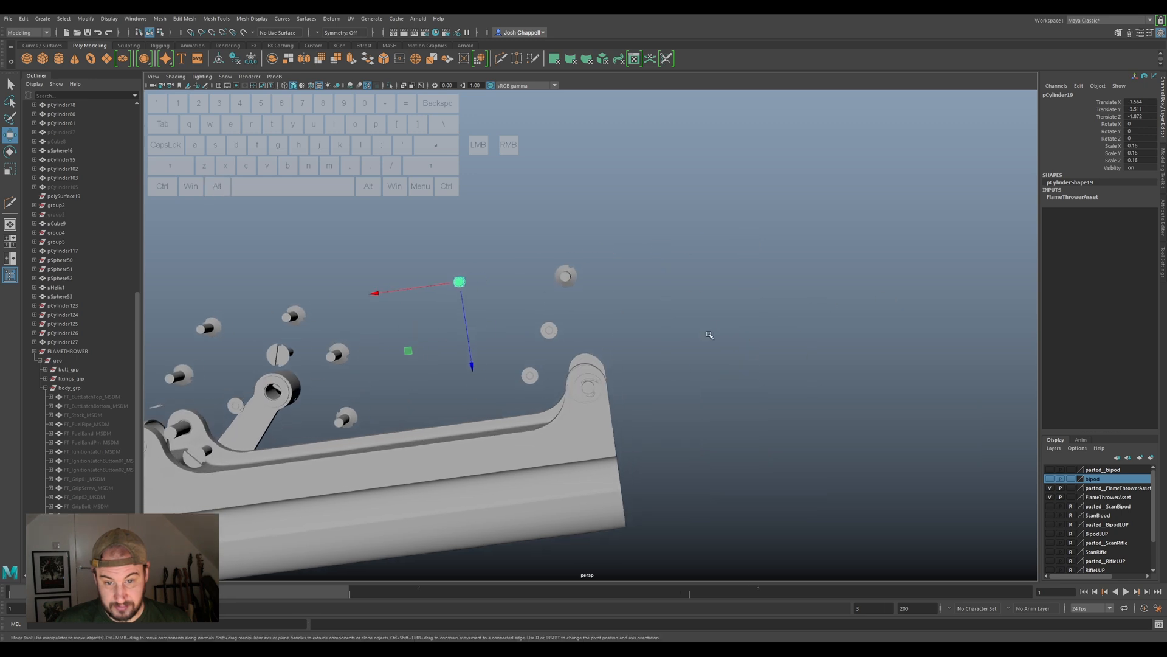
scroll(455, 318, "up", 4)
middle_click_drag(455, 318, 626, 305, "alt")
scroll(788, 332, "up", 1)
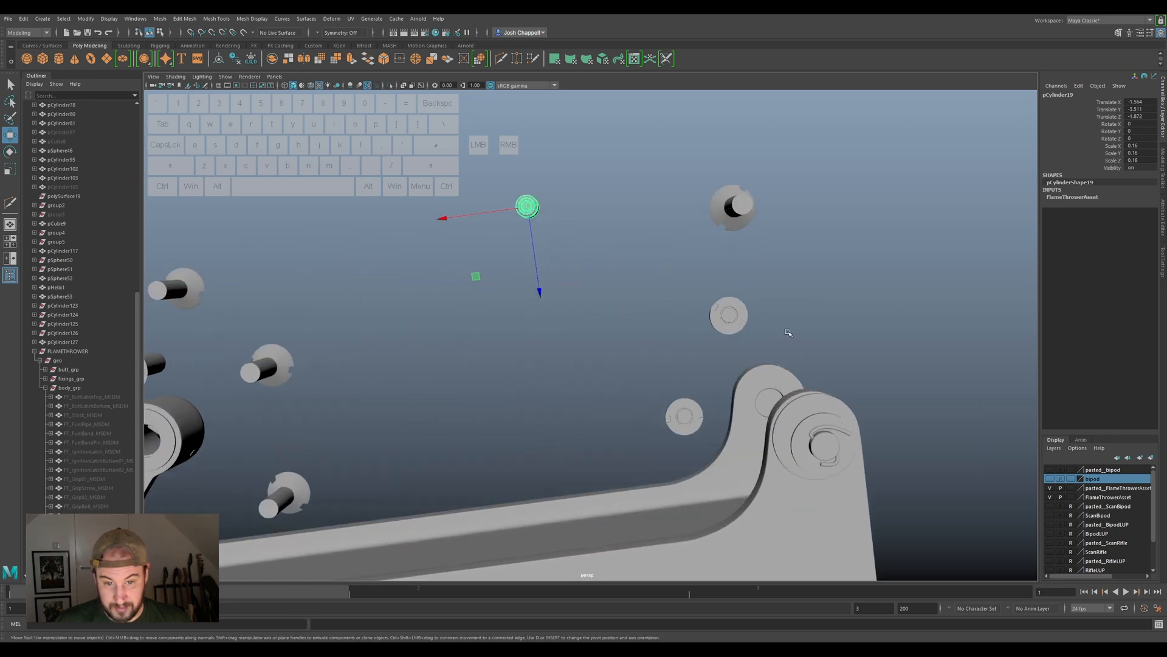
left_click(745, 316)
left_click(670, 414)
left_click(734, 203, "ctrl+shift")
Add the loose slotted screws around the lever to the current selection.
scroll(567, 344, "down", 4)
middle_click_drag(567, 344, 771, 333, "alt")
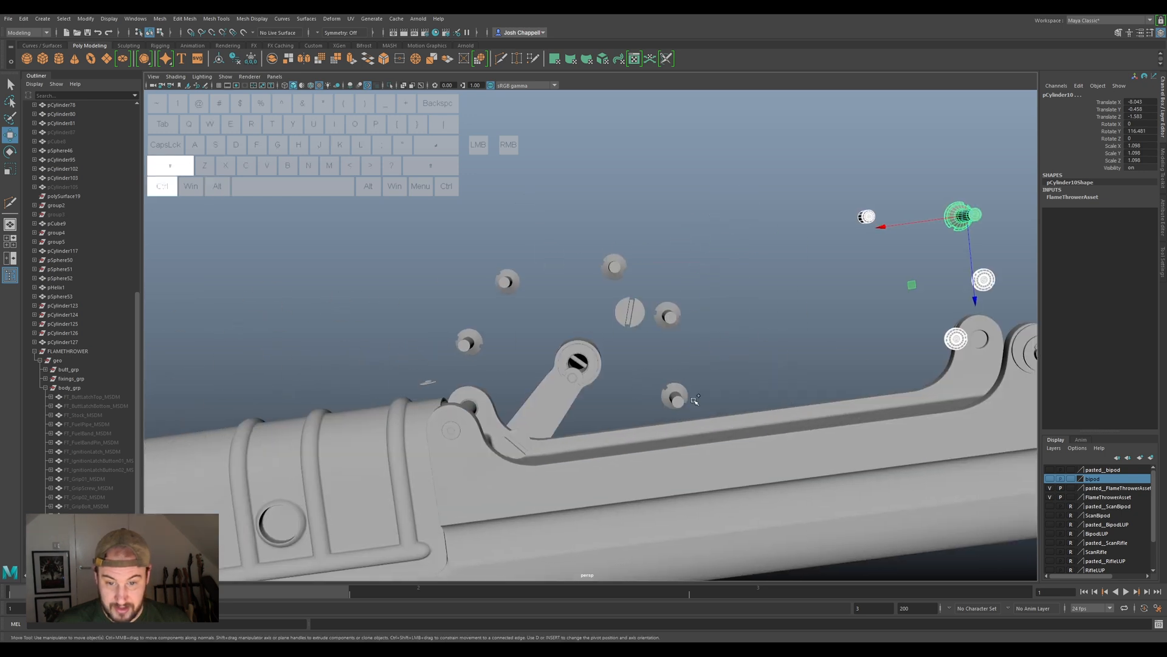
left_click(673, 400)
left_click(668, 313, "ctrl+shift")
left_click(630, 312, "ctrl+shift")
left_click(614, 266, "ctrl+shift")
left_click(507, 280, "ctrl+shift")
left_click_drag(510, 286, 649, 406, "alt")
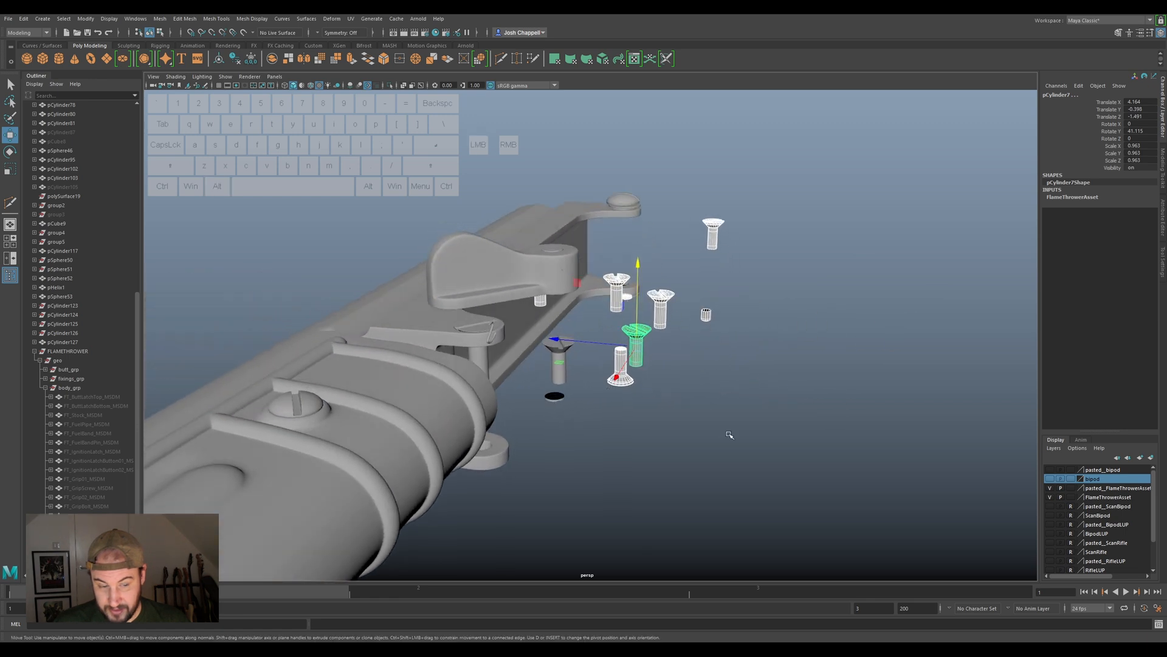
Show the bipod layer and examine the washer and round pin on the side of the bipod.
left_click(1050, 479)
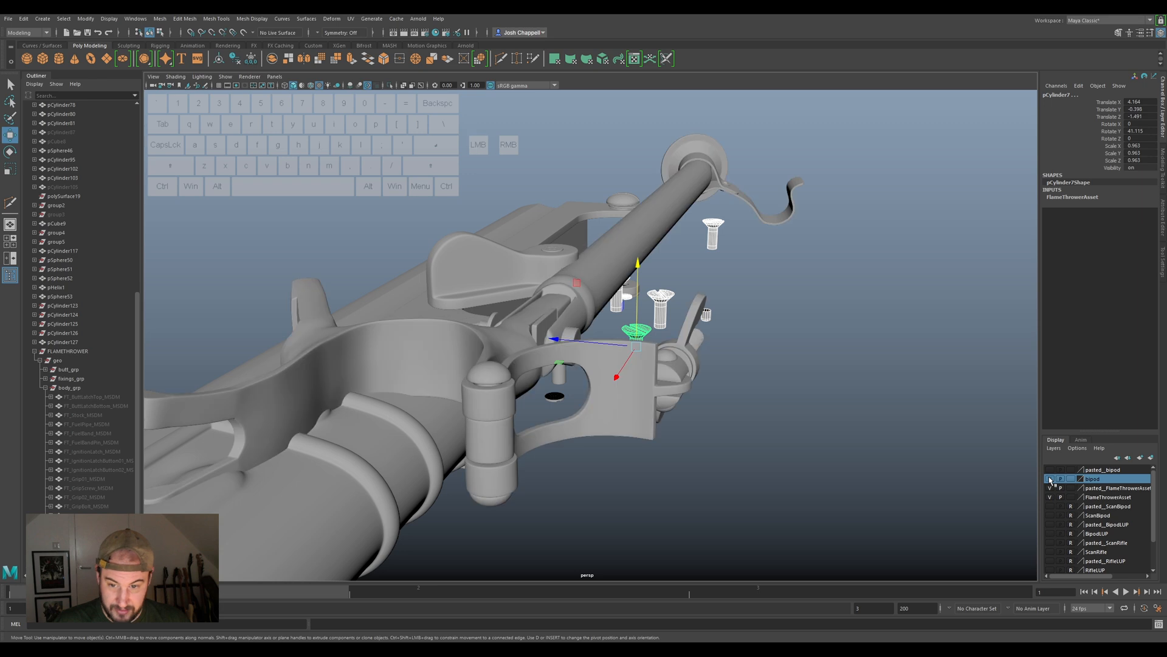
left_click_drag(580, 413, 651, 445, "alt")
scroll(652, 445, "up", 3, "alt")
middle_click_drag(651, 445, 615, 352, "alt")
scroll(615, 352, "up", 4, "alt")
left_click_drag(503, 333, 548, 350, "alt")
middle_click_drag(718, 400, 583, 298, "alt")
Rescale the bent wire clip pCylinder106 around the bipod's round pin and move it to about -5.07, -4.25, 1.92.
left_click(666, 326)
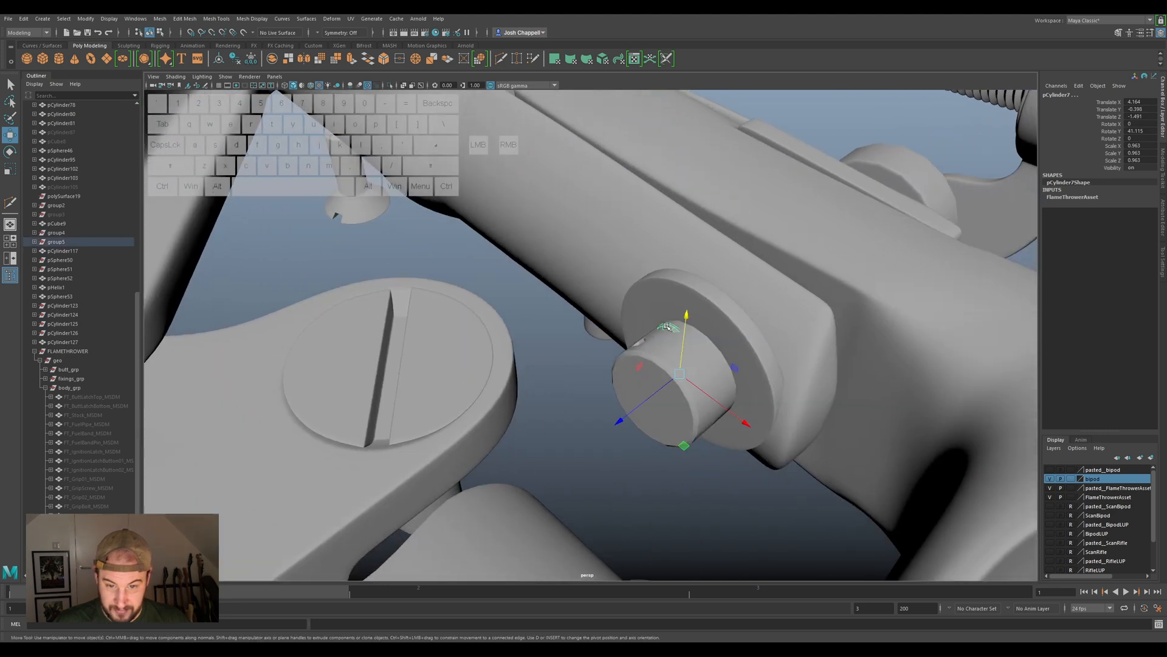
left_click(650, 398)
left_click_drag(618, 402, 662, 409, "alt")
key("r")
left_click_drag(704, 253, 825, 443)
key("w")
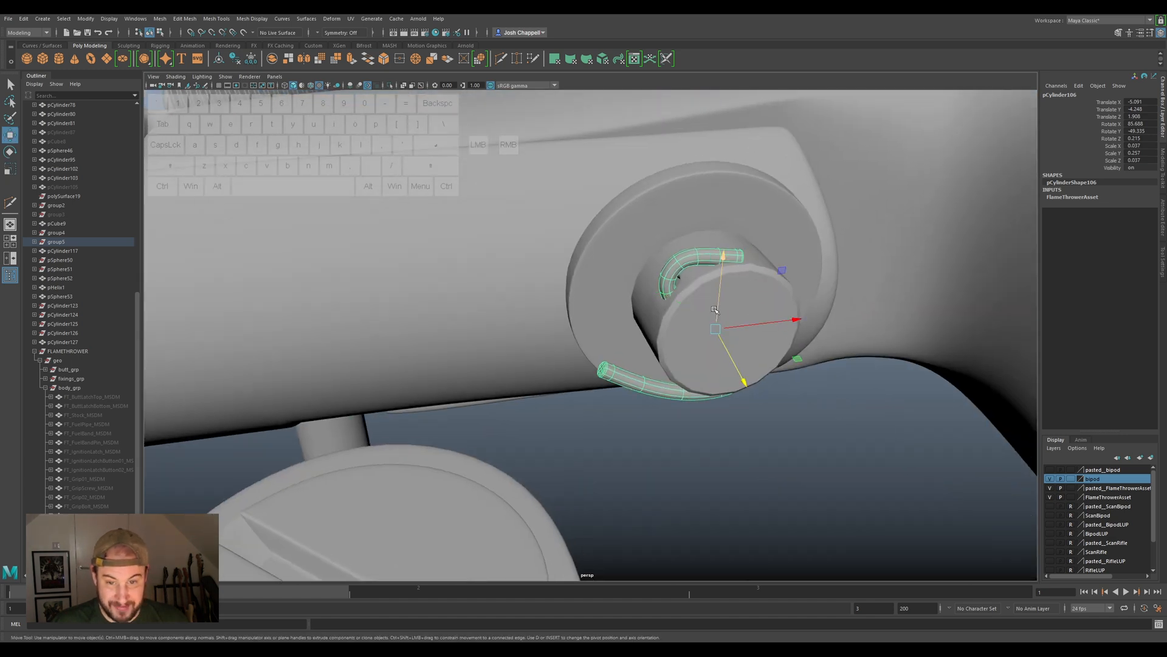
left_click_drag(743, 327, 753, 352)
scroll(556, 471, "down", 1)
left_click_drag(557, 471, 501, 459, "alt")
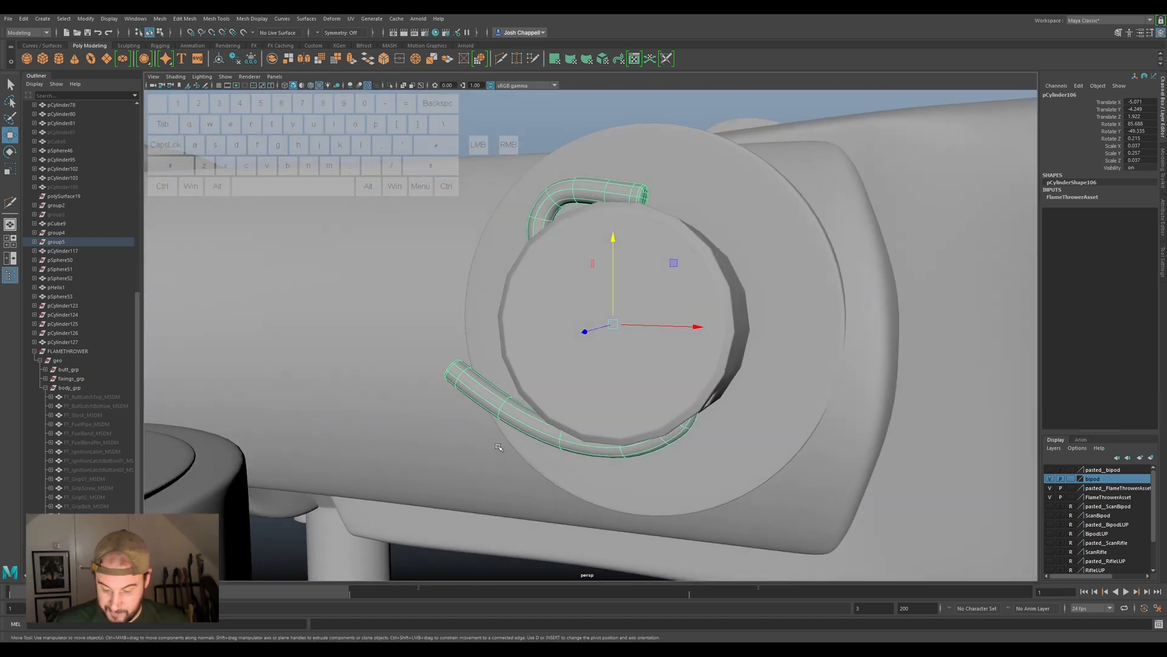
Scale the wire clip to about 0.04, 0.273, 0.04 and rotate it to about 87.8, -52.6, 0.74 around the bipod pin.
key("r")
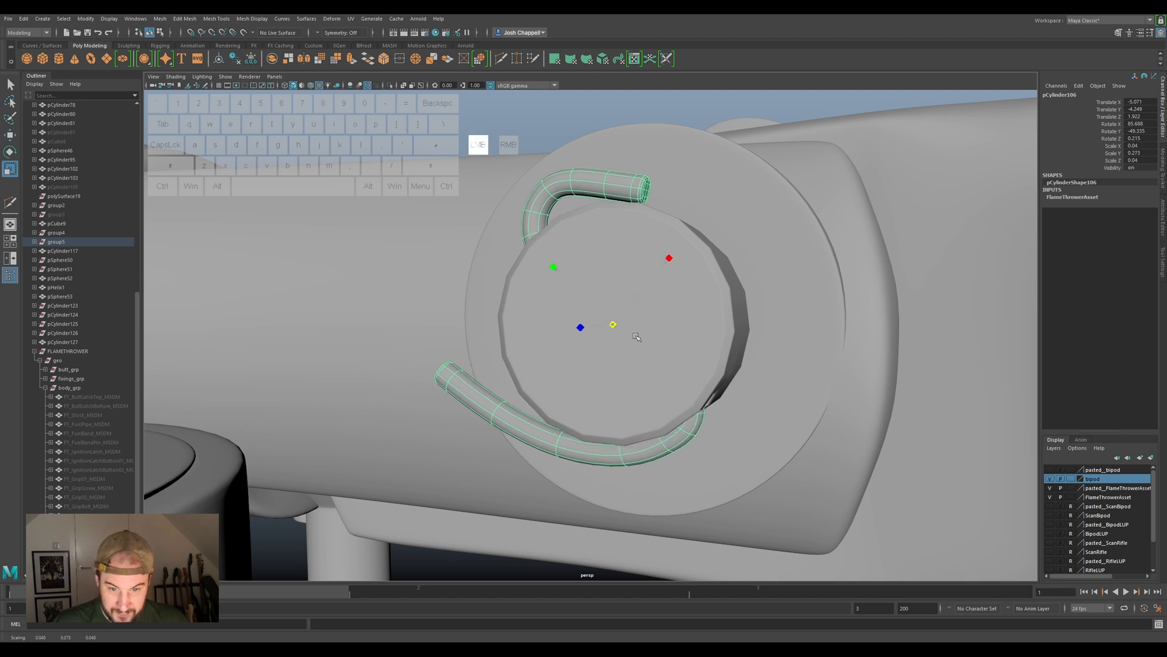
left_click_drag(636, 350, 675, 353, "alt")
key("e")
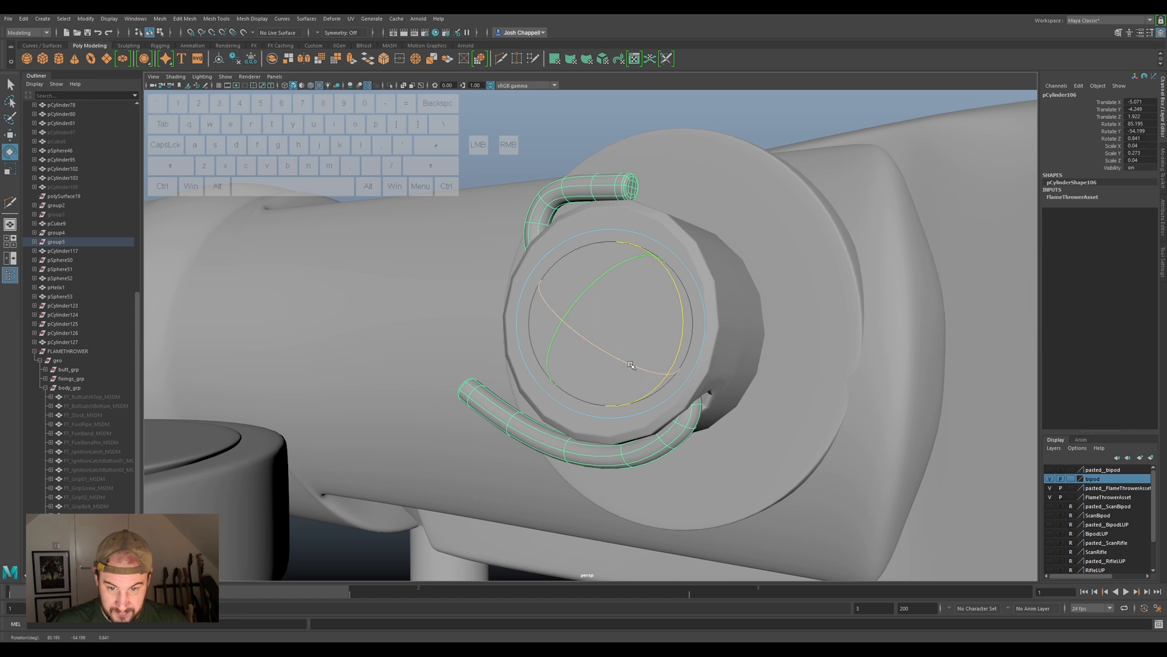
left_click_drag(637, 365, 566, 306, "alt")
key("w")
key("e")
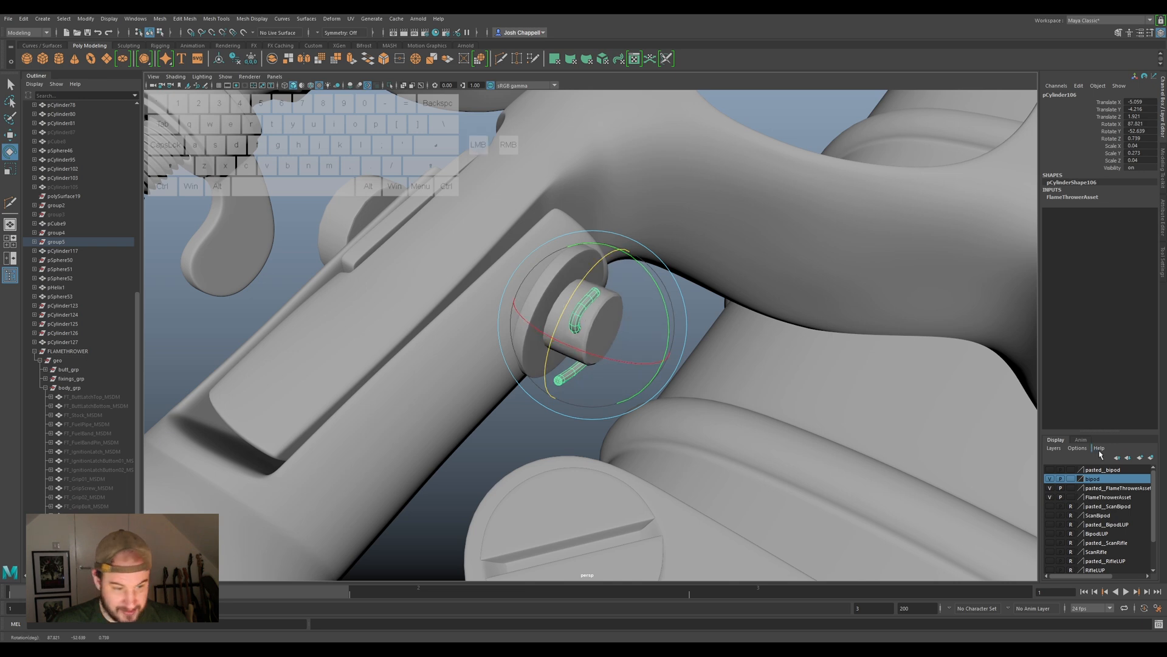
Add the selected wire clip to the bipod layer and hide that layer.
left_click(1061, 479)
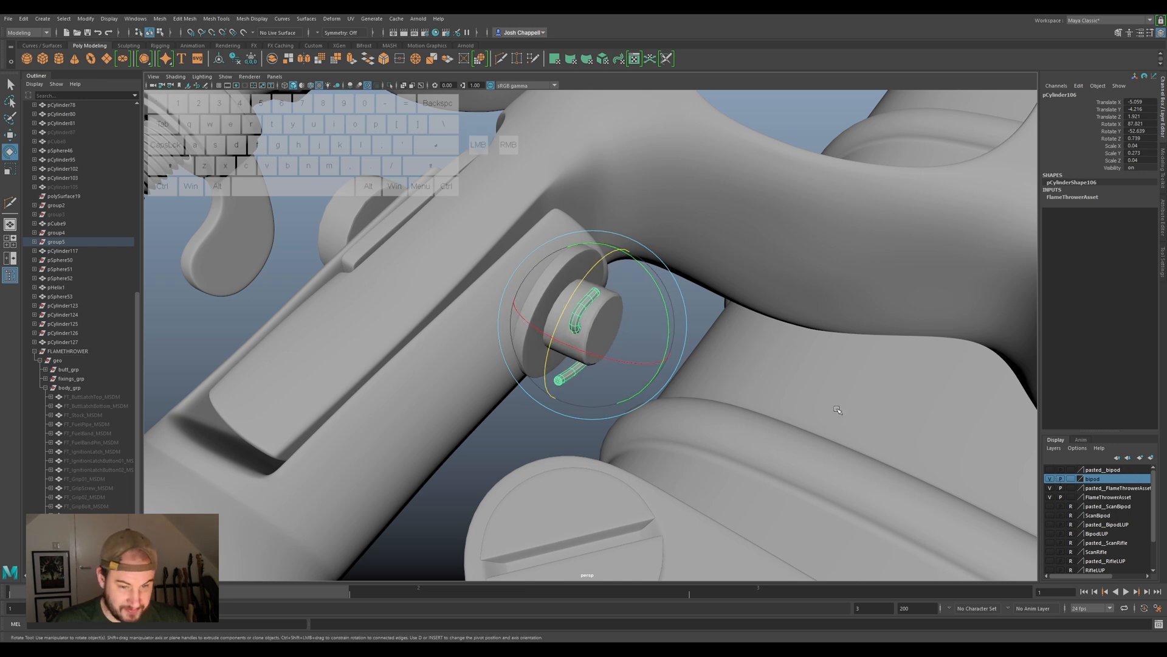
right_click(1103, 482)
left_click(1085, 493)
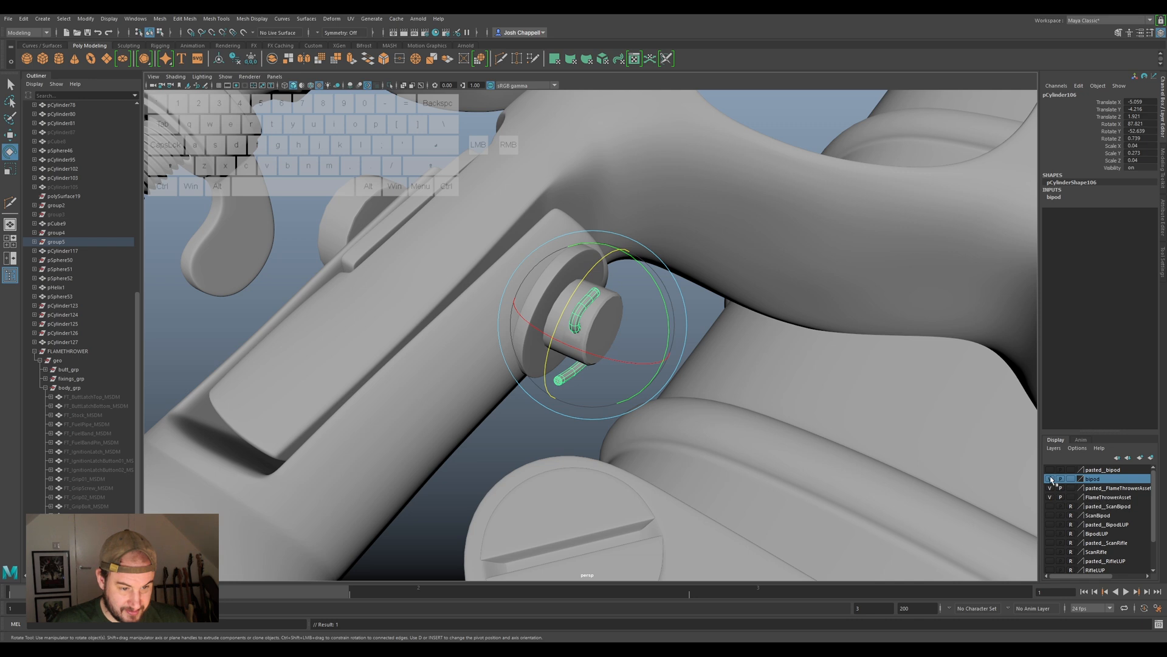
left_click(1051, 479)
left_click(458, 375)
left_click_drag(458, 375, 476, 357, "alt")
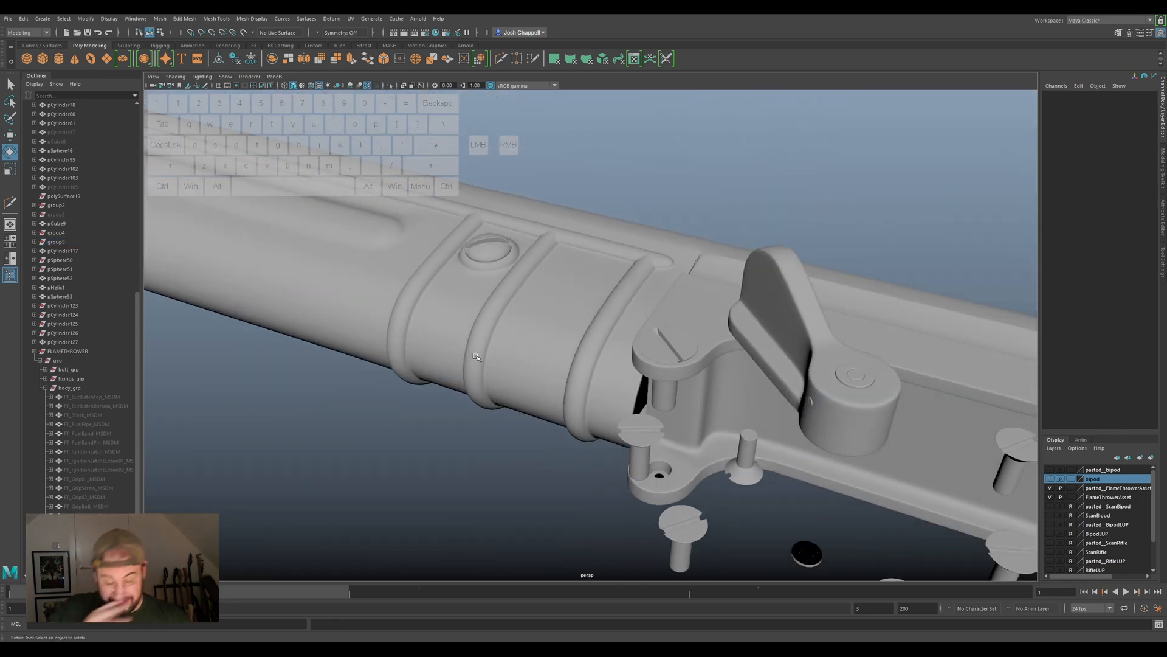
Select the large slotted screw beside the lever and the loose slotted screws hanging below it.
scroll(557, 326, "down", 5)
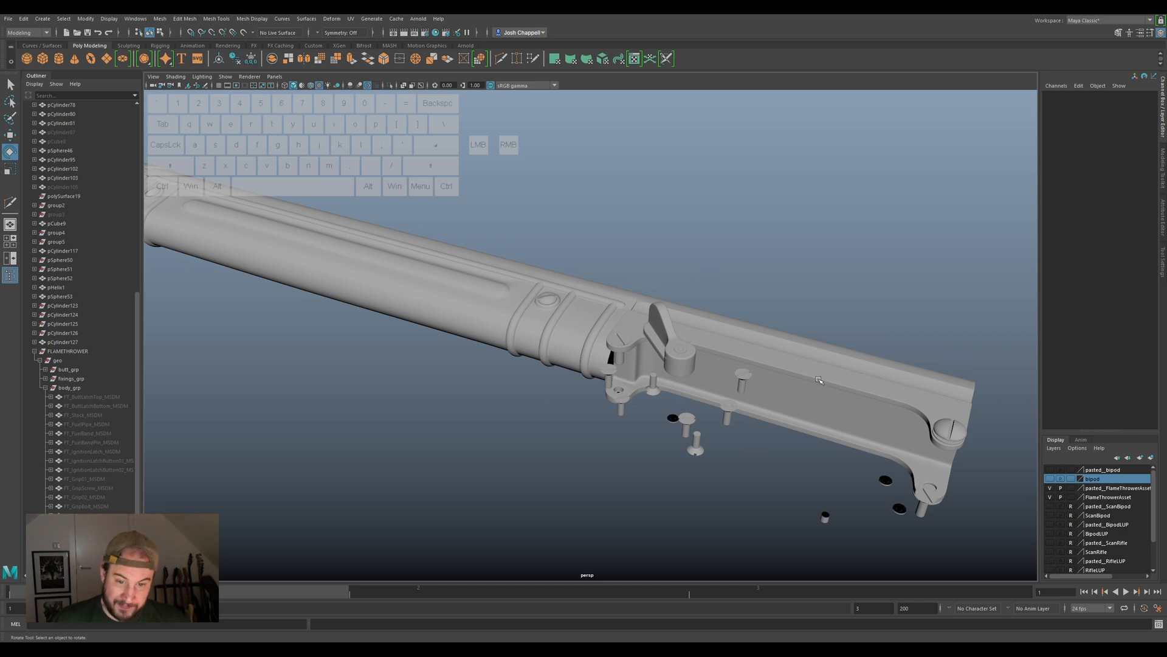
left_click_drag(838, 369, 608, 377, "alt")
left_click_drag(693, 463, 654, 472, "alt")
scroll(689, 482, "up", 2)
middle_click_drag(806, 447, 758, 366, "alt")
scroll(695, 433, "up", 2, "alt")
scroll(666, 452, "down", 5, "alt")
left_click_drag(599, 535, 589, 477, "alt")
middle_click_drag(443, 380, 514, 380, "alt")
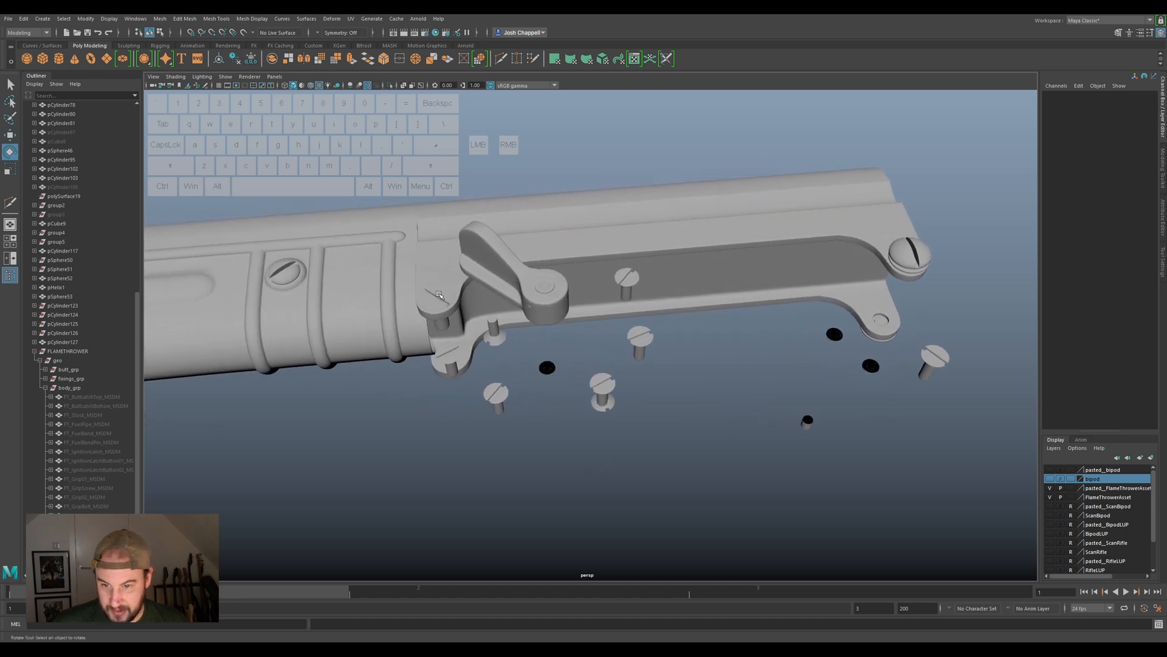
left_click(439, 295)
key("q")
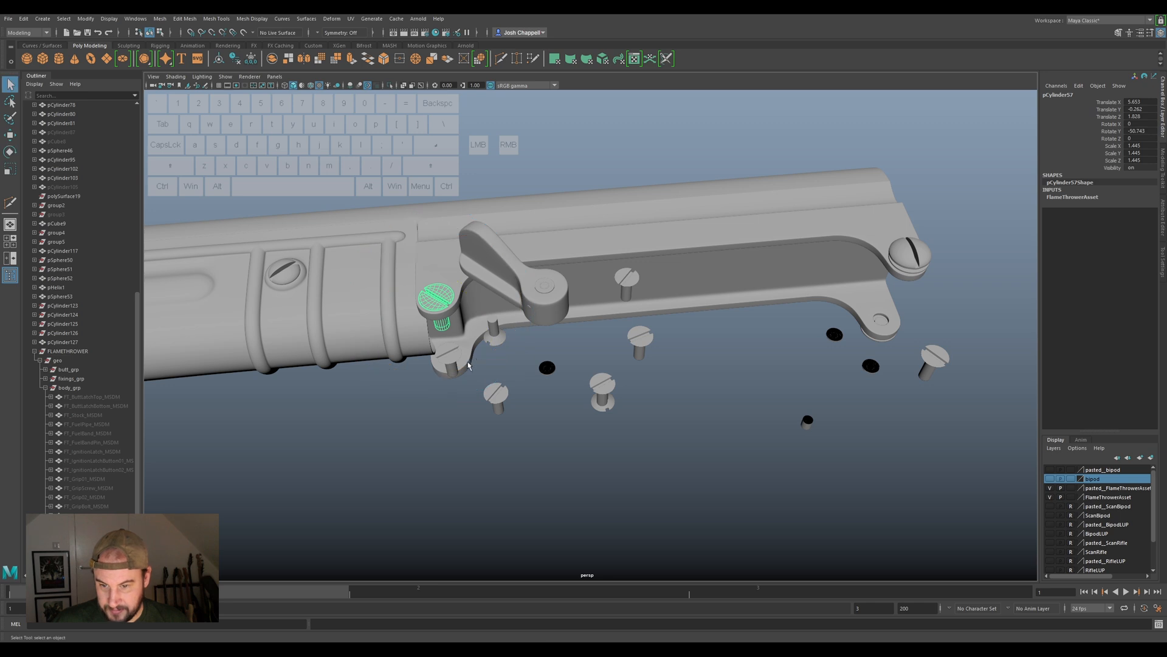
left_click(450, 358, "ctrl+shift")
left_click(494, 332, "ctrl+shift")
left_click(505, 400, "ctrl+shift")
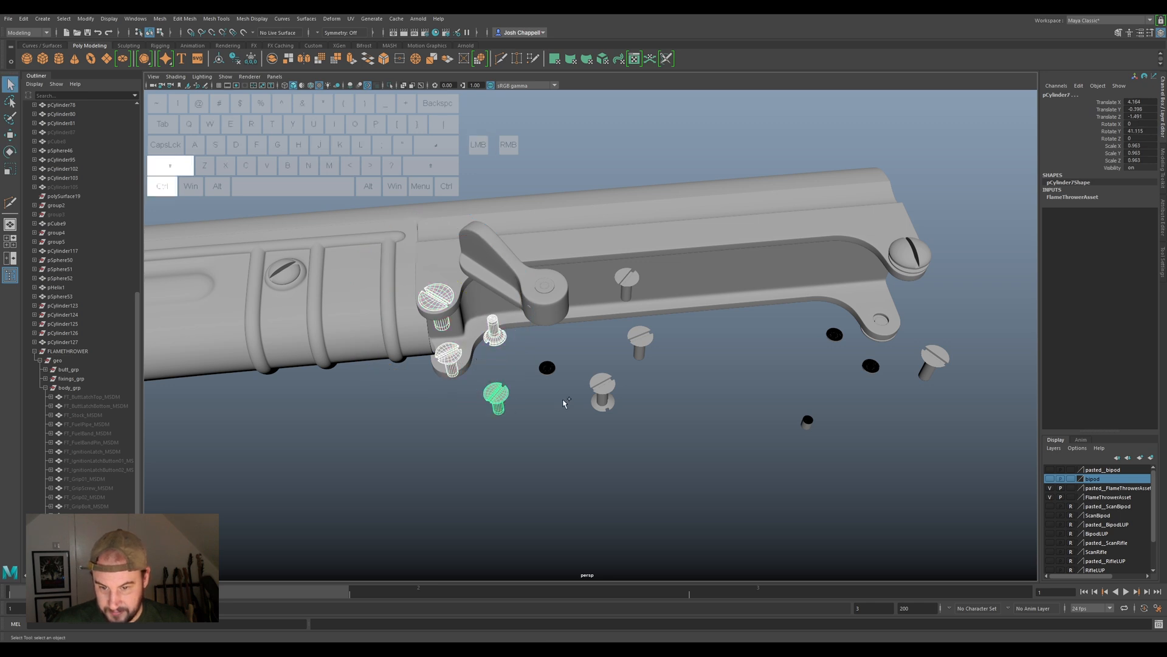
left_click(610, 404, "ctrl+shift")
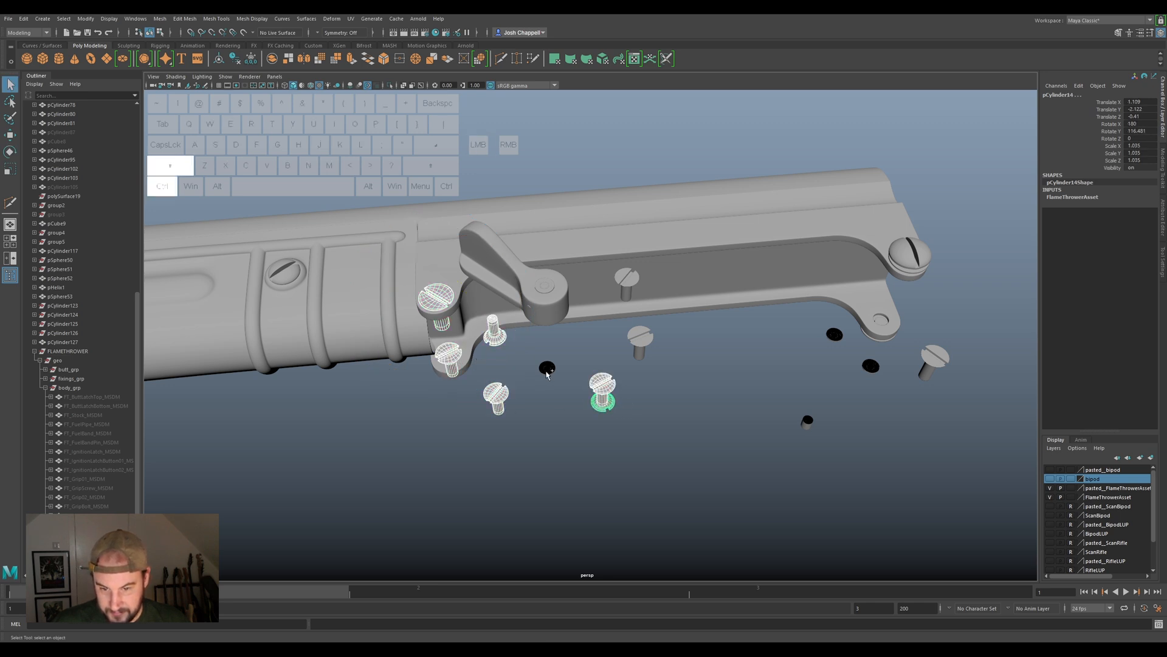
Add the remaining loose screws, the round caps, the small pin and the rear domed screw to the selection.
left_click(637, 278, "ctrl+shift")
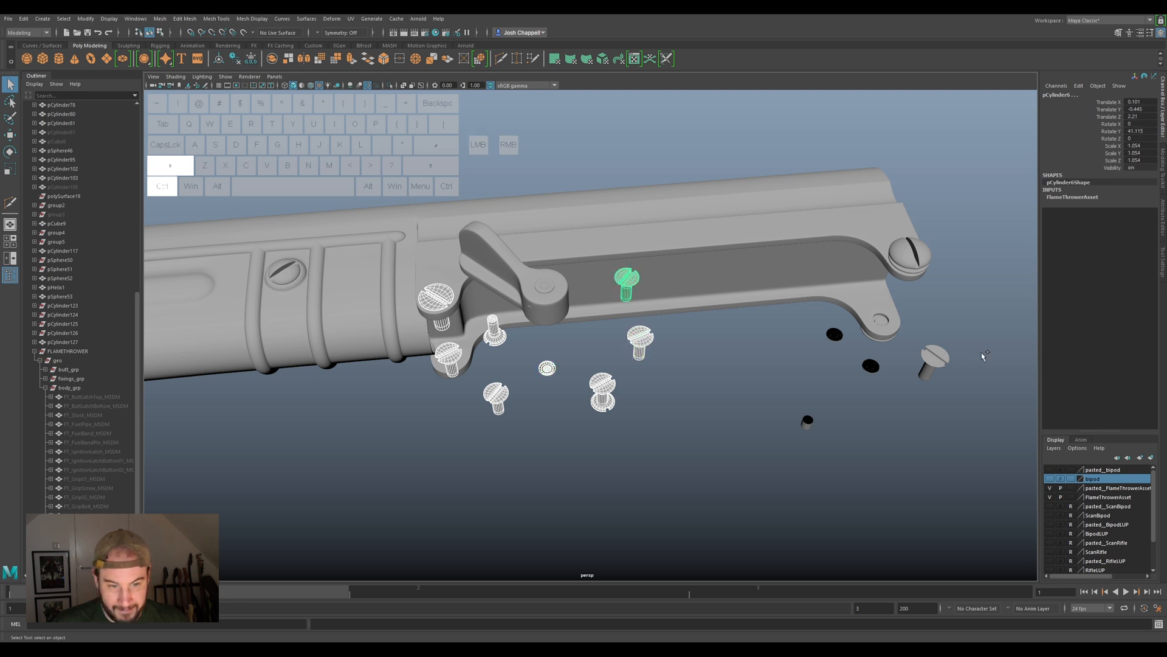
left_click(936, 364, "ctrl+shift")
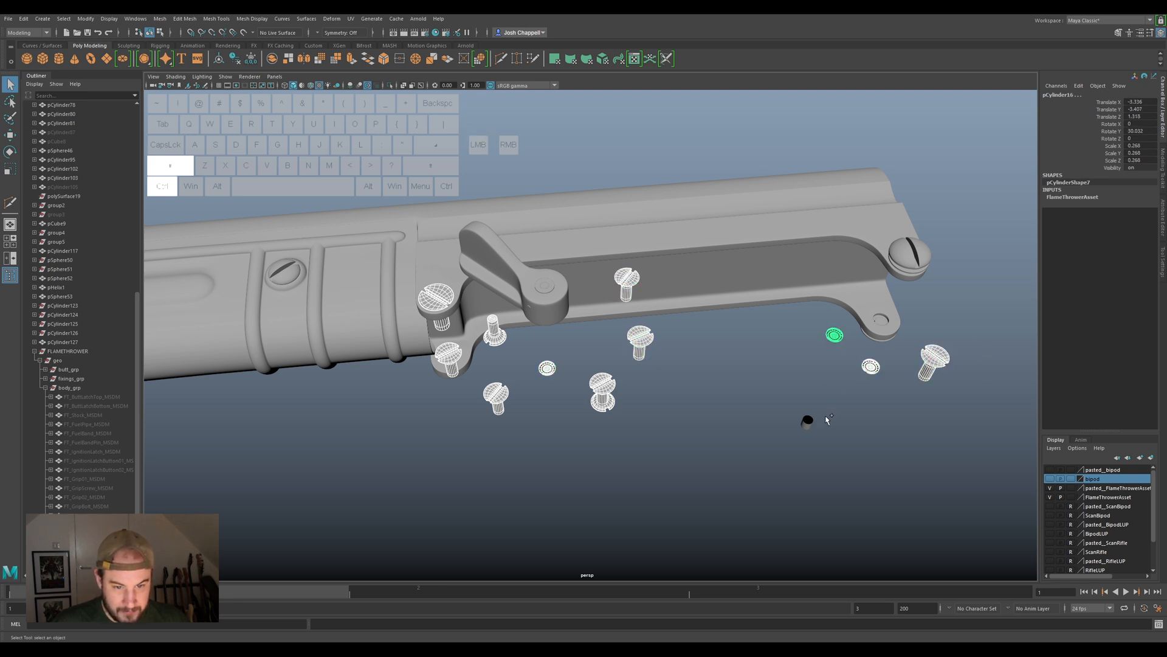
left_click(809, 424, "ctrl+shift")
left_click_drag(809, 426, 834, 243, "alt")
left_click(840, 277)
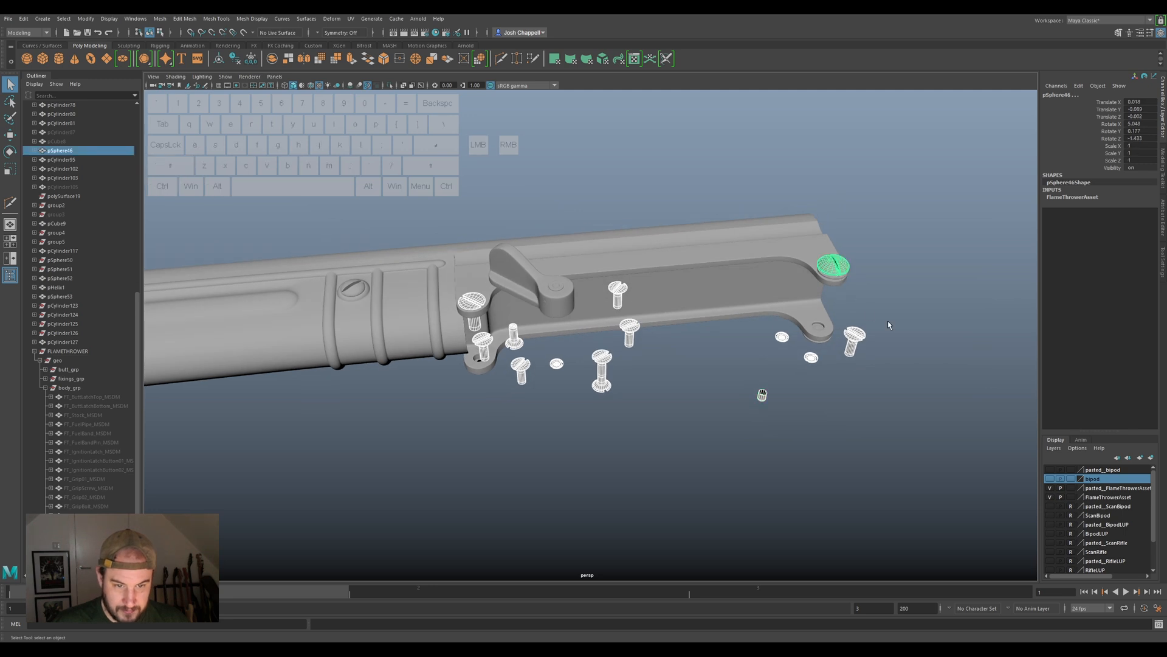
Add the two domed slotted screws on the side of the long body to the selection.
middle_click_drag(869, 314, 771, 354, "alt")
left_click_drag(771, 353, 681, 316, "alt")
left_click_drag(683, 396, 712, 312, "alt")
scroll(551, 438, "down", 5)
middle_click_drag(552, 438, 823, 462, "alt")
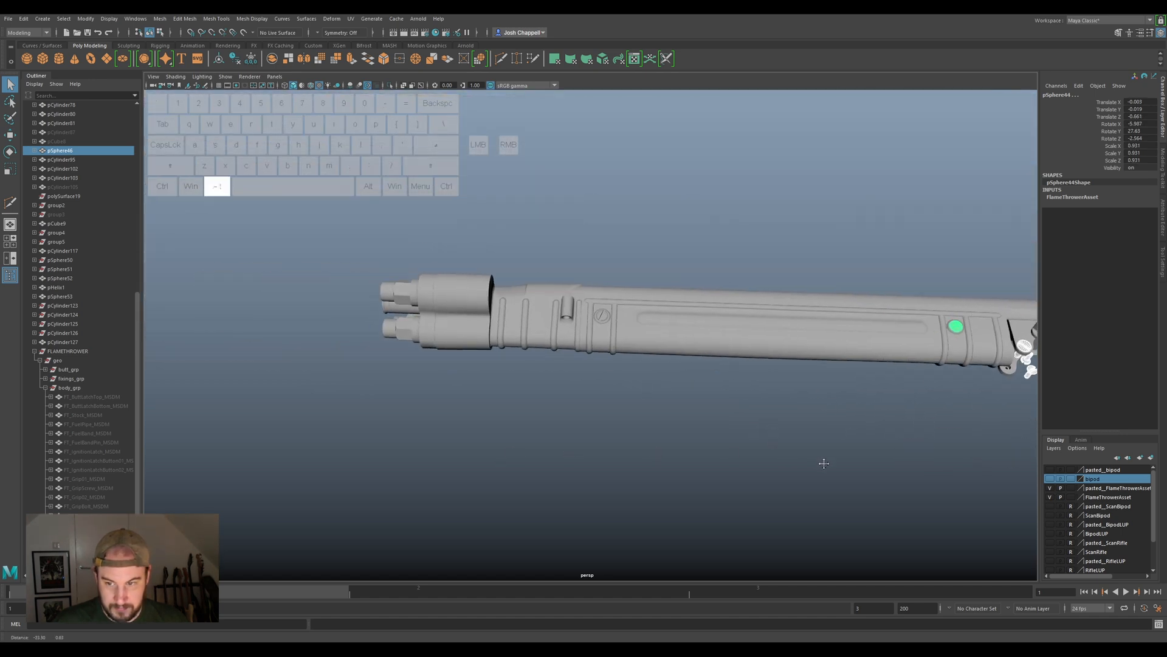
scroll(823, 461, "up", 2)
left_click(610, 308, "ctrl+shift")
Add the round pin end on the bracket's front ear, on the opposite side of the body, to the selection.
scroll(803, 436, "down", 4)
left_click_drag(802, 435, 591, 349, "alt")
middle_click_drag(591, 348, 873, 399, "alt")
scroll(873, 399, "up", 4)
scroll(672, 429, "up", 4)
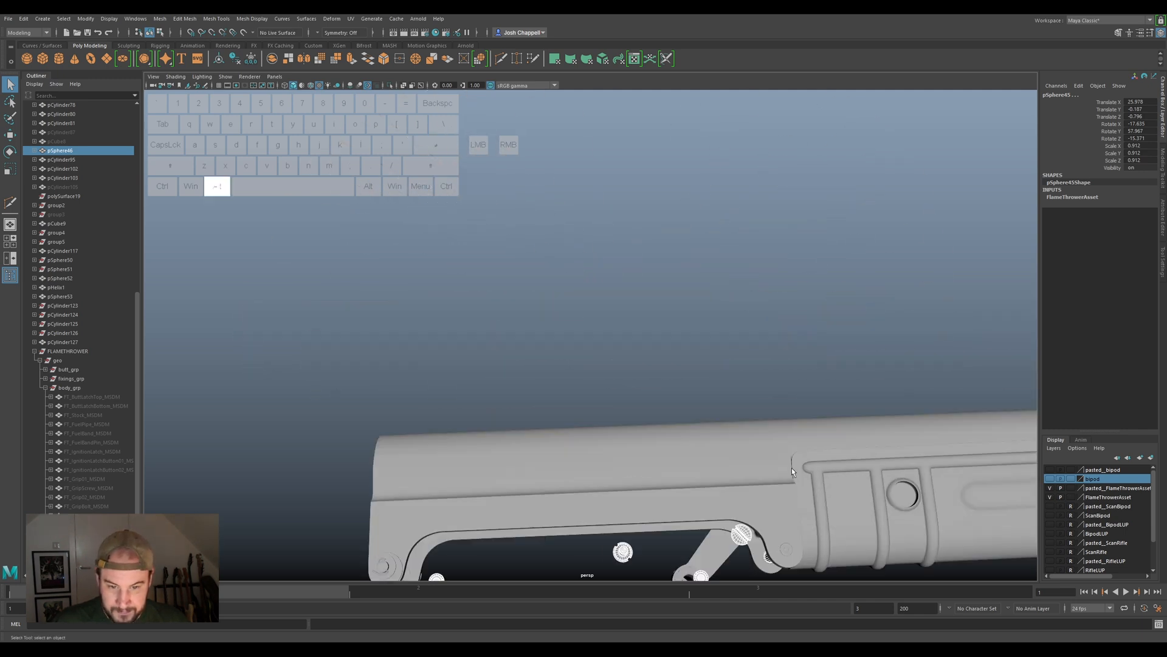
middle_click_drag(753, 535, 772, 383, "alt")
left_click_drag(793, 431, 776, 409, "alt")
scroll(776, 409, "up", 4, "alt")
middle_click_drag(918, 439, 771, 385, "alt")
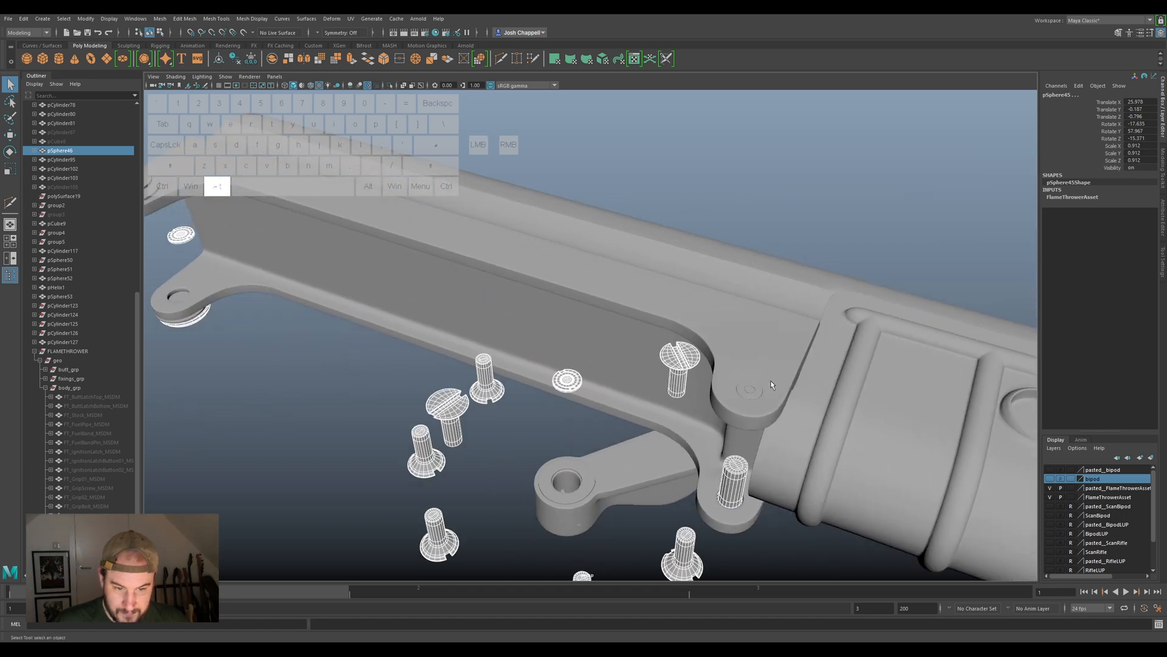
left_click(755, 389, "ctrl+shift")
Add the round pin on the washer at the bracket's rear ear to the selection.
left_click_drag(658, 460, 671, 466, "alt")
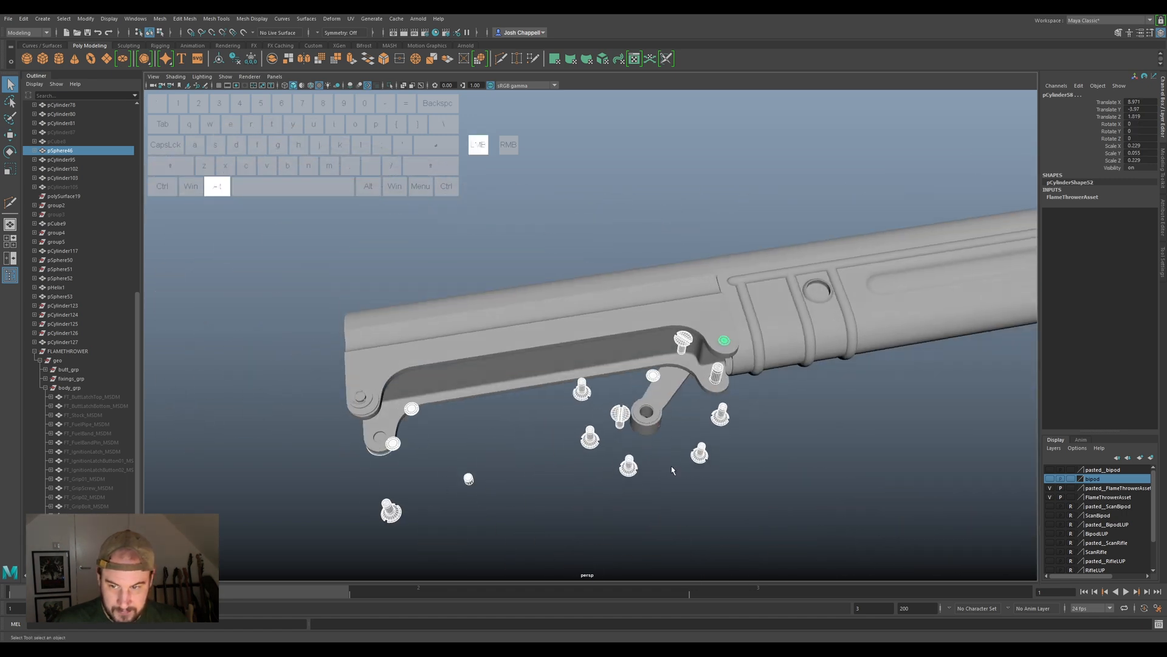
middle_click_drag(620, 444, 865, 398, "alt")
scroll(824, 430, "up", 5, "alt")
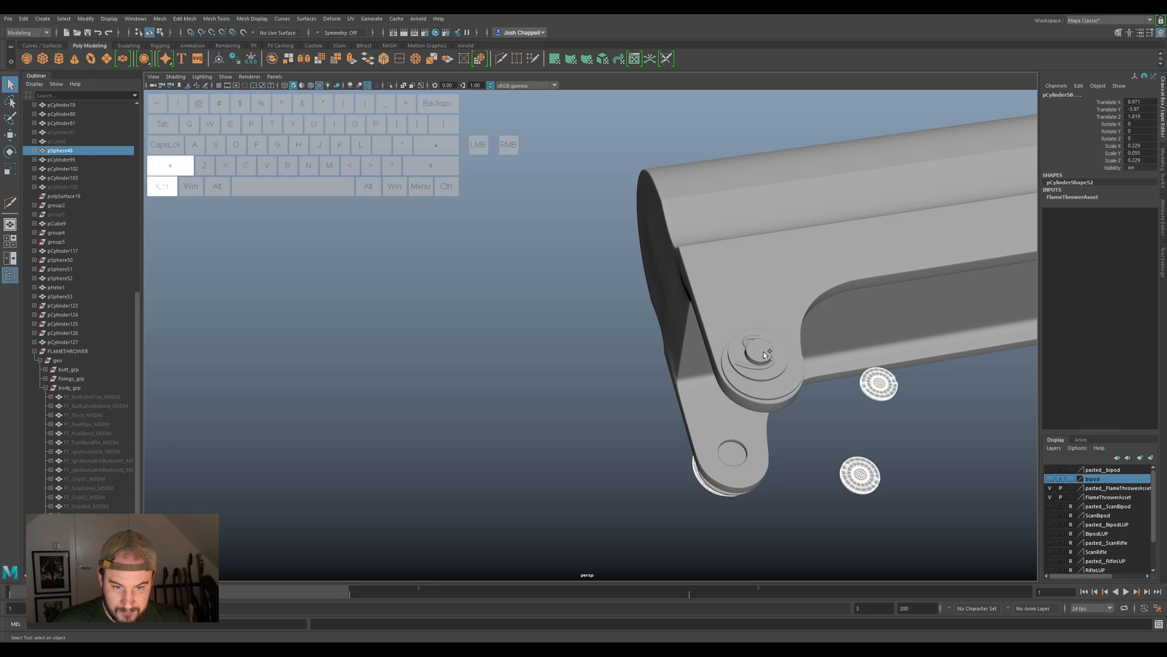
left_click_drag(823, 468, 790, 402, "alt")
left_click(655, 225, "ctrl+shift")
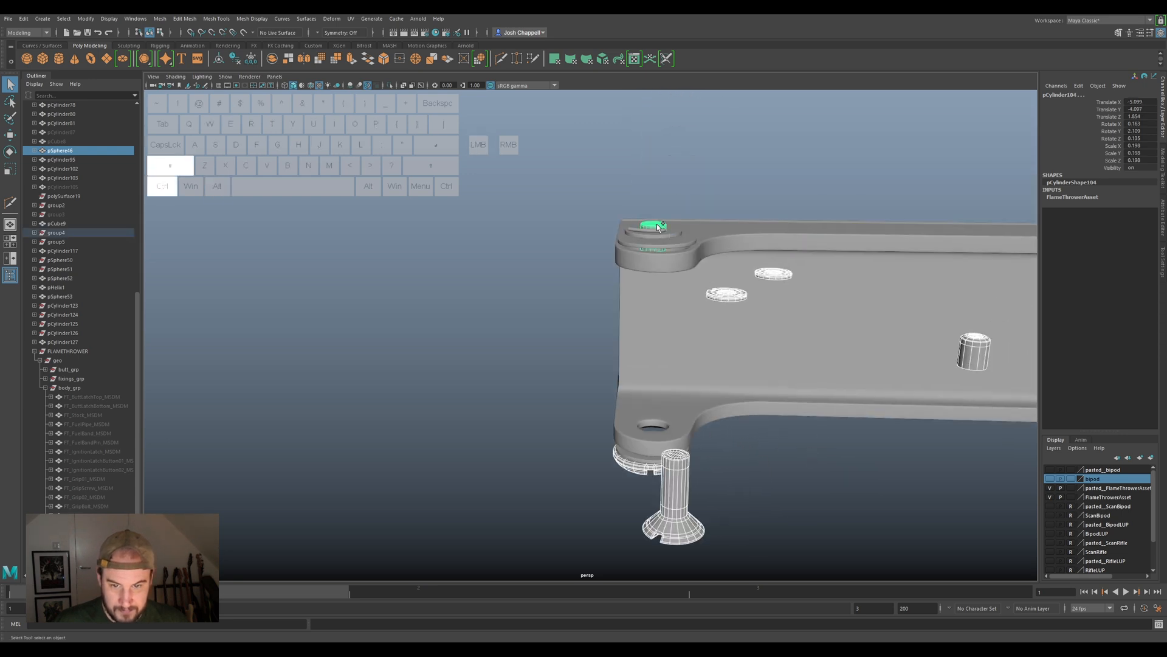
Add the round pin in the lever's pivot to the selection and unparent all the selected fasteners.
left_click_drag(751, 247, 589, 318, "alt")
right_click_drag(732, 374, 767, 398, "alt")
left_click_drag(768, 399, 778, 227, "alt")
left_click(757, 199, "ctrl+shift")
scroll(791, 235, "down", 4)
left_click_drag(779, 281, 743, 332, "alt")
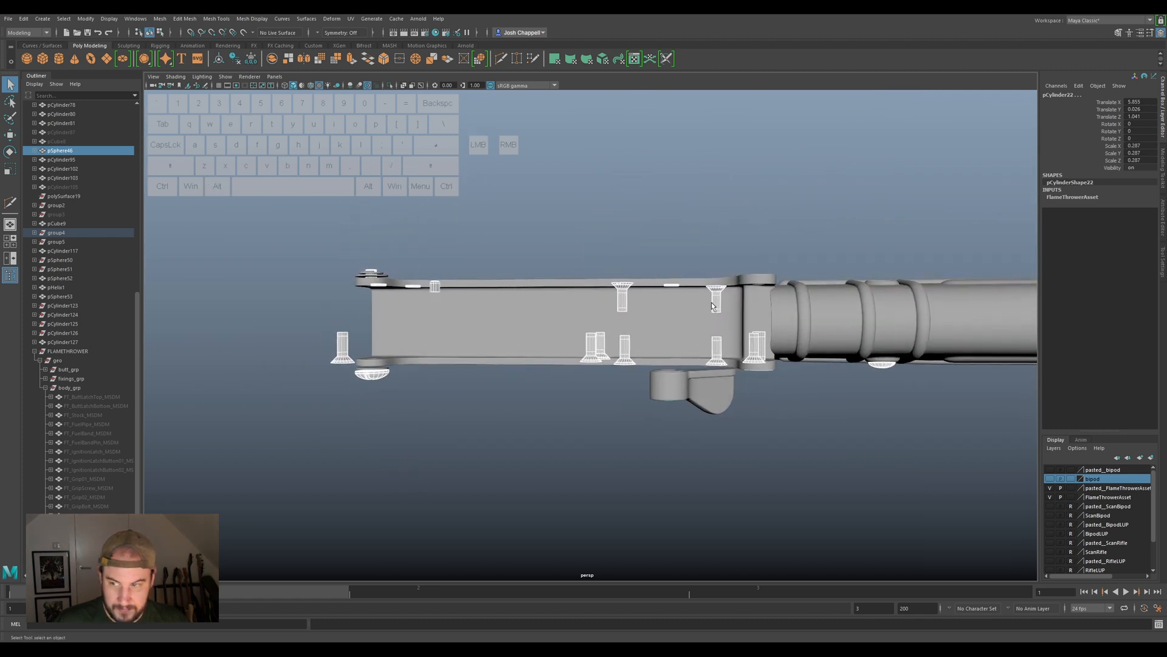
key("shift+p")
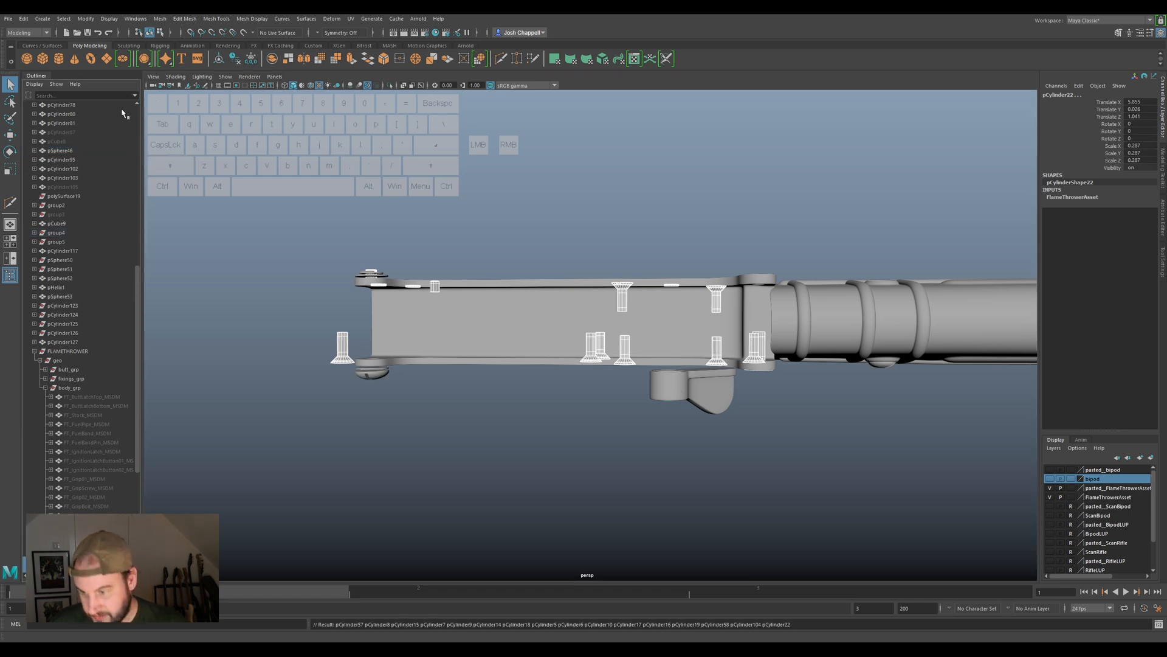
Add the two domed screws on the long body and the domed screw at the rear end back to the selection.
left_click_drag(430, 273, 645, 332, "alt")
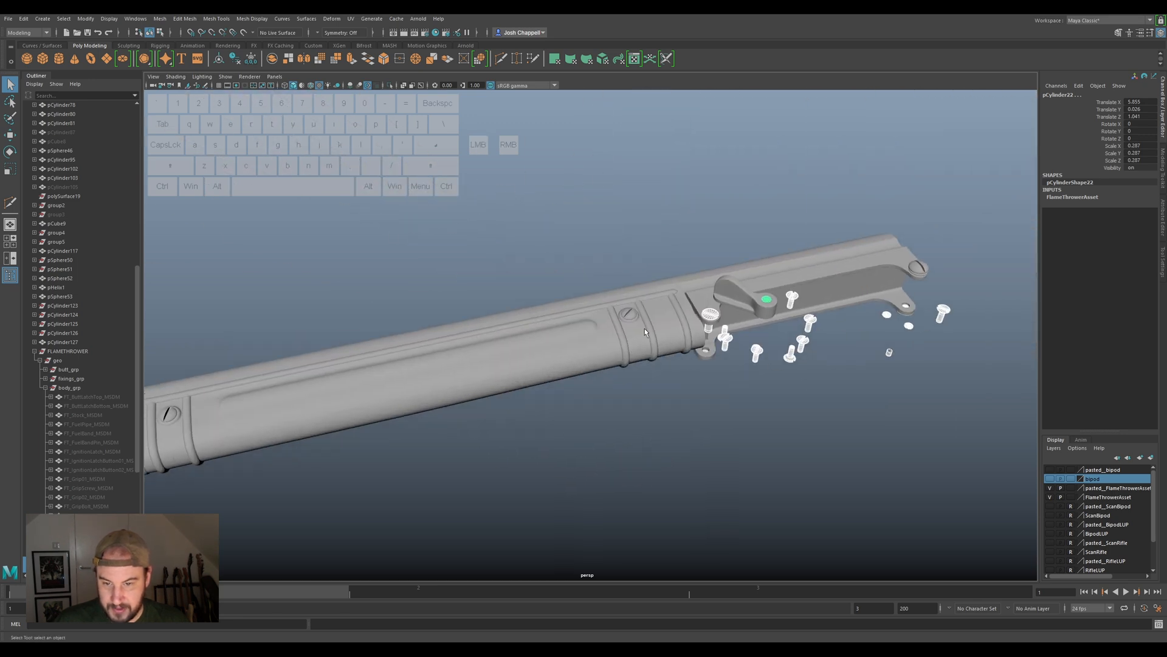
left_click(630, 312, "ctrl+shift")
middle_click_drag(476, 452, 710, 367, "alt")
left_click(440, 329, "ctrl+shift")
scroll(740, 386, "down", 3)
middle_click_drag(912, 375, 524, 406, "alt")
scroll(524, 403, "up", 5, "alt")
left_click_drag(526, 403, 401, 334, "alt")
middle_click_drag(390, 446, 481, 377, "alt")
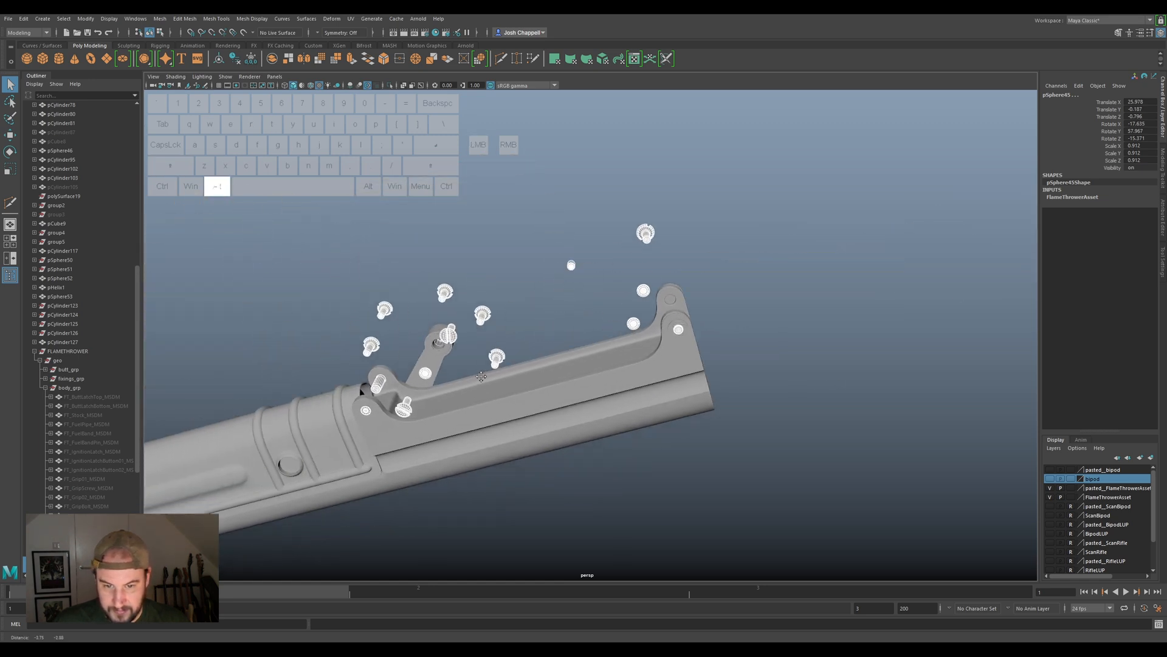
left_click_drag(481, 377, 689, 252, "alt")
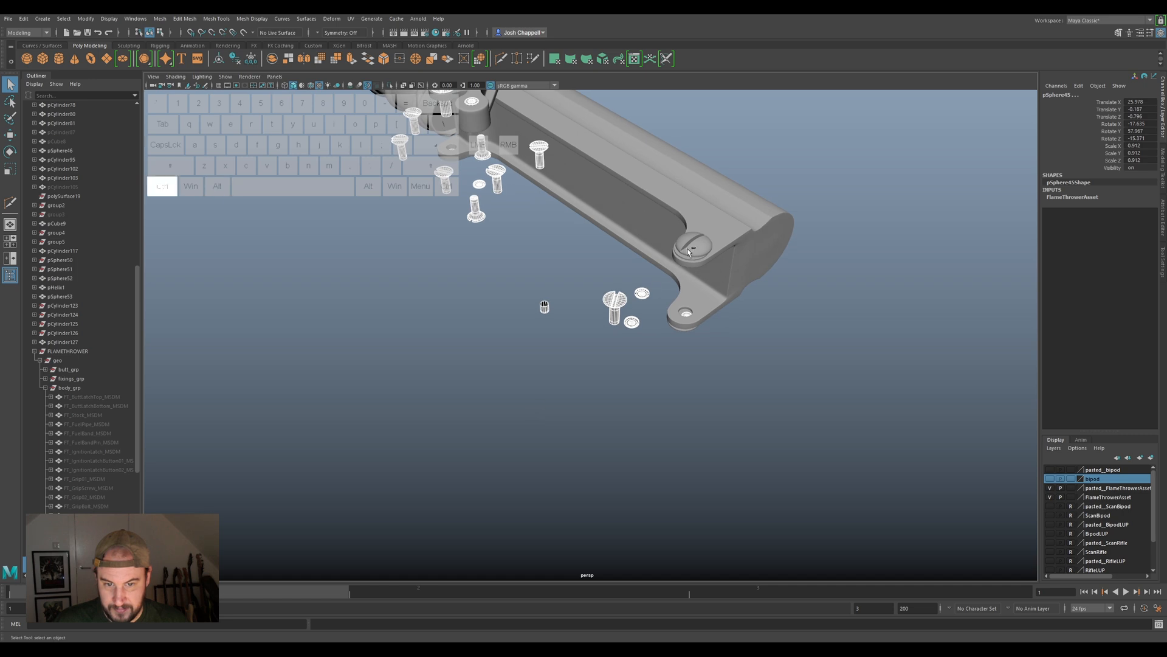
left_click(689, 251)
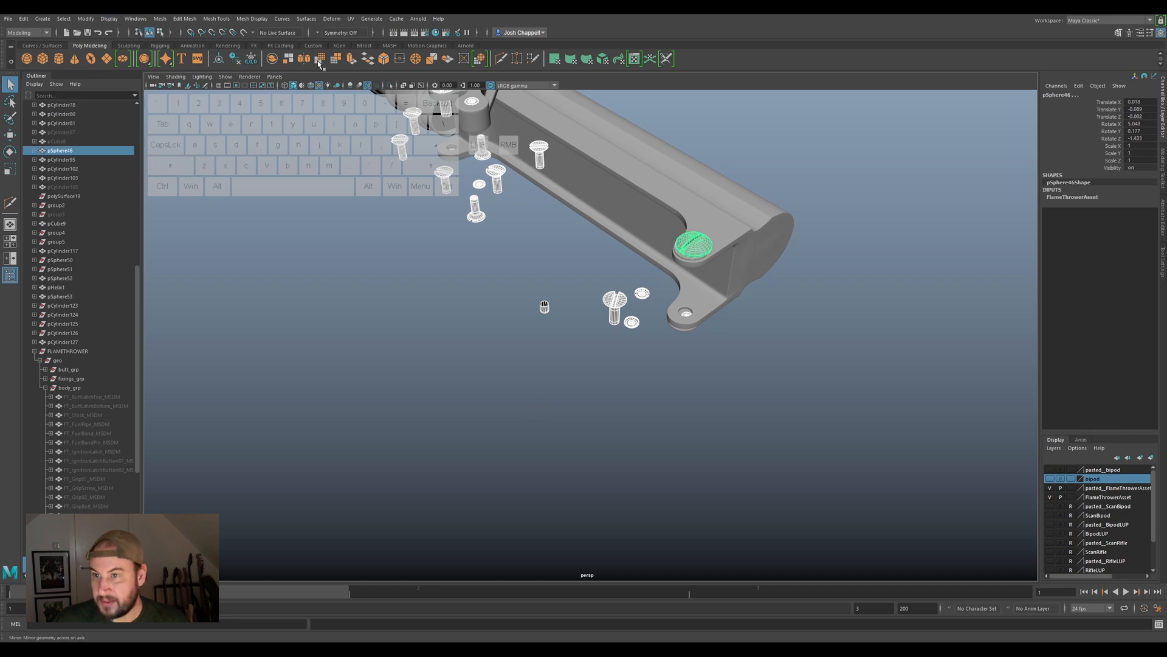
Freeze the transformations of the selected fasteners and centre their pivots.
left_click(253, 58)
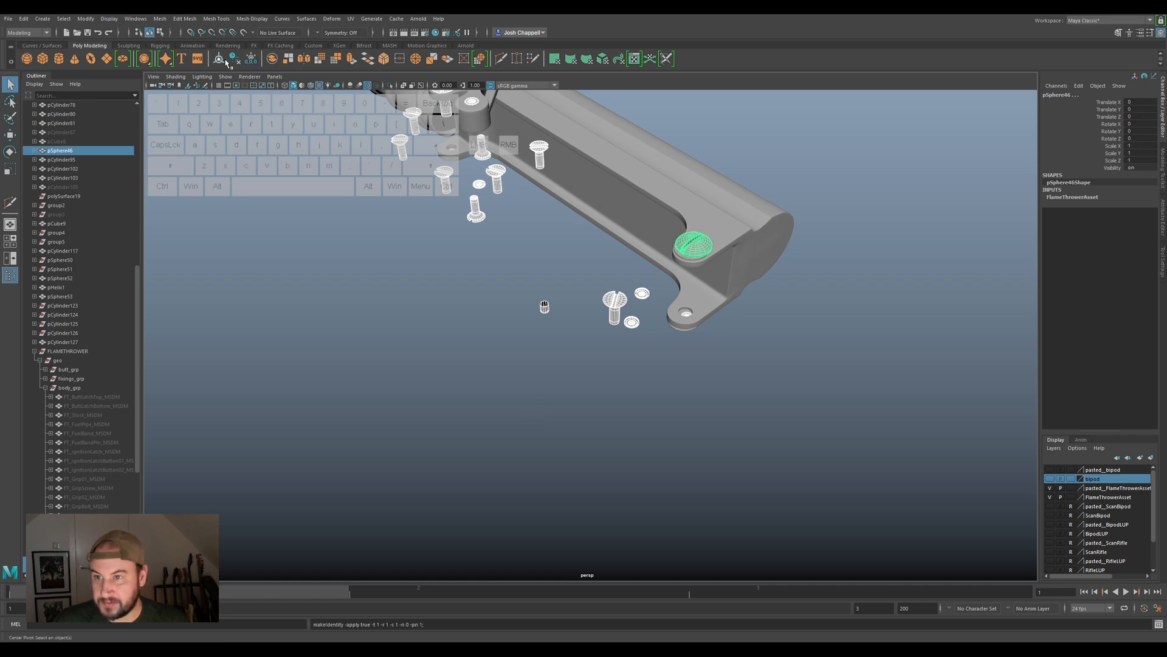
left_click(236, 61)
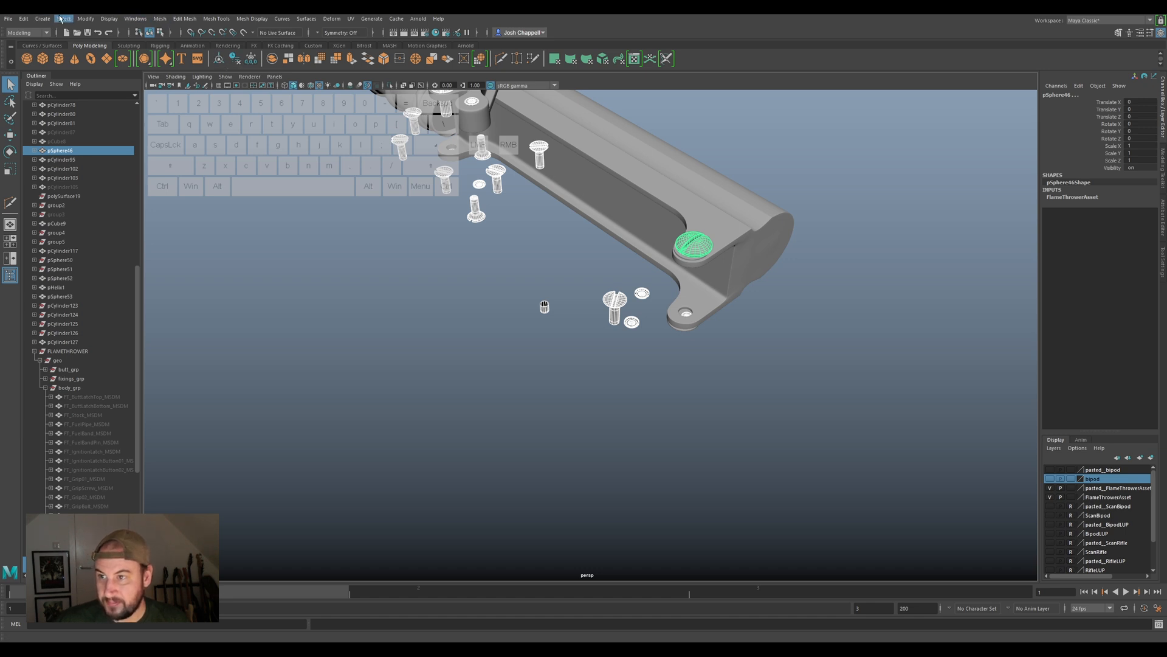
left_click(23, 19)
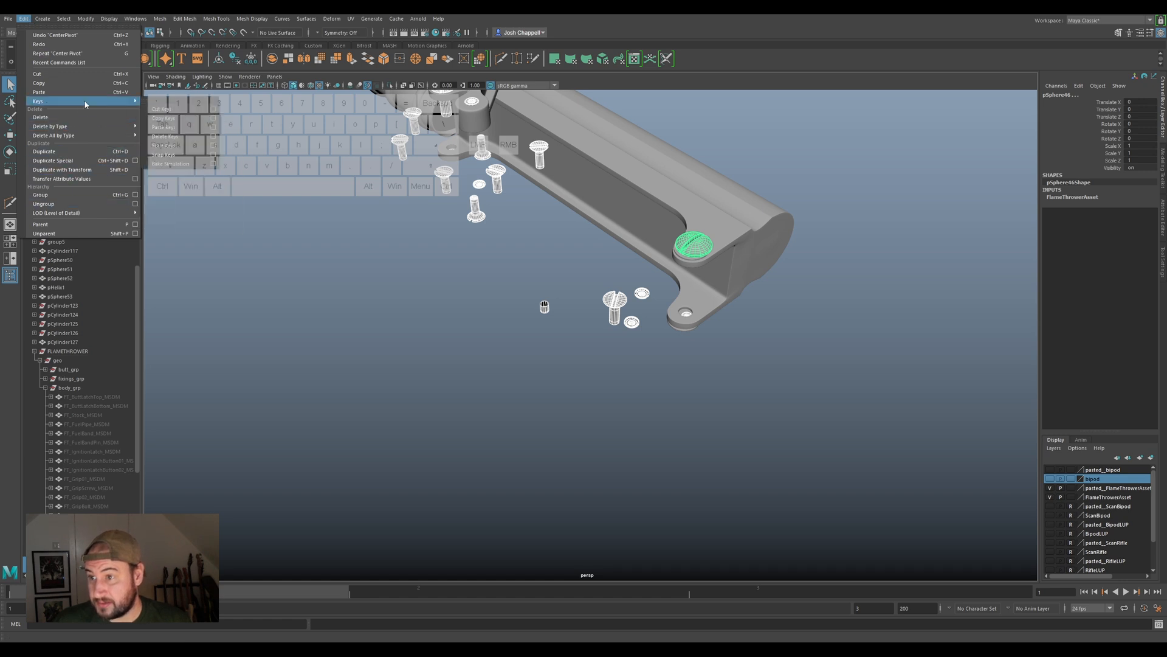
left_click(86, 18)
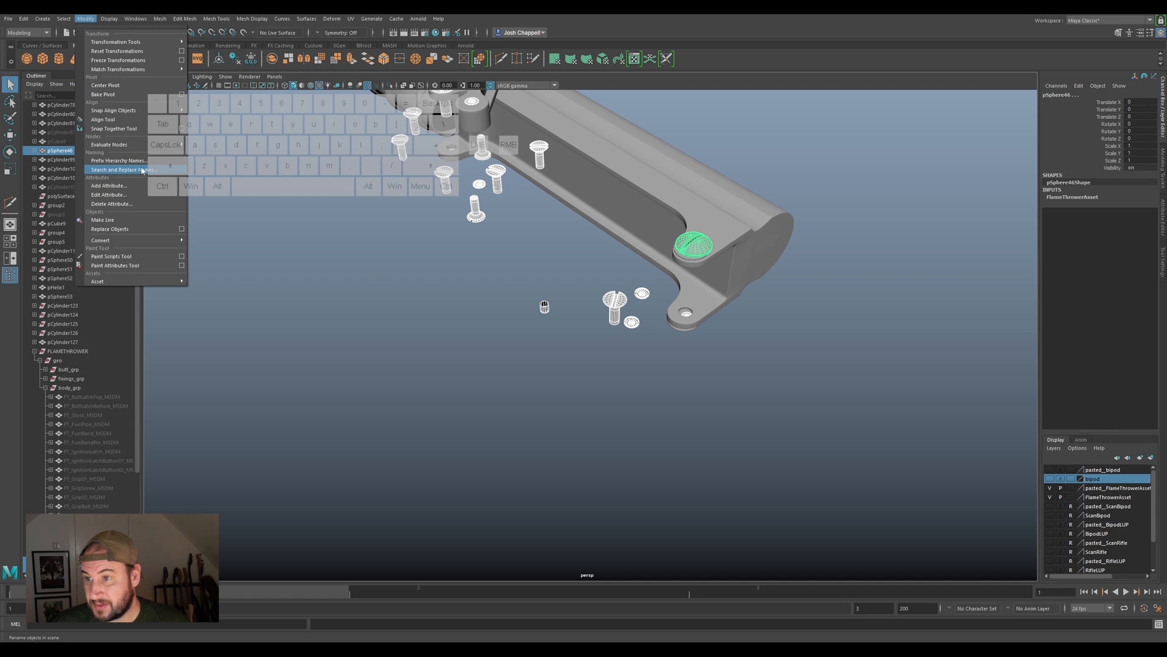
mouse_move(27, 20)
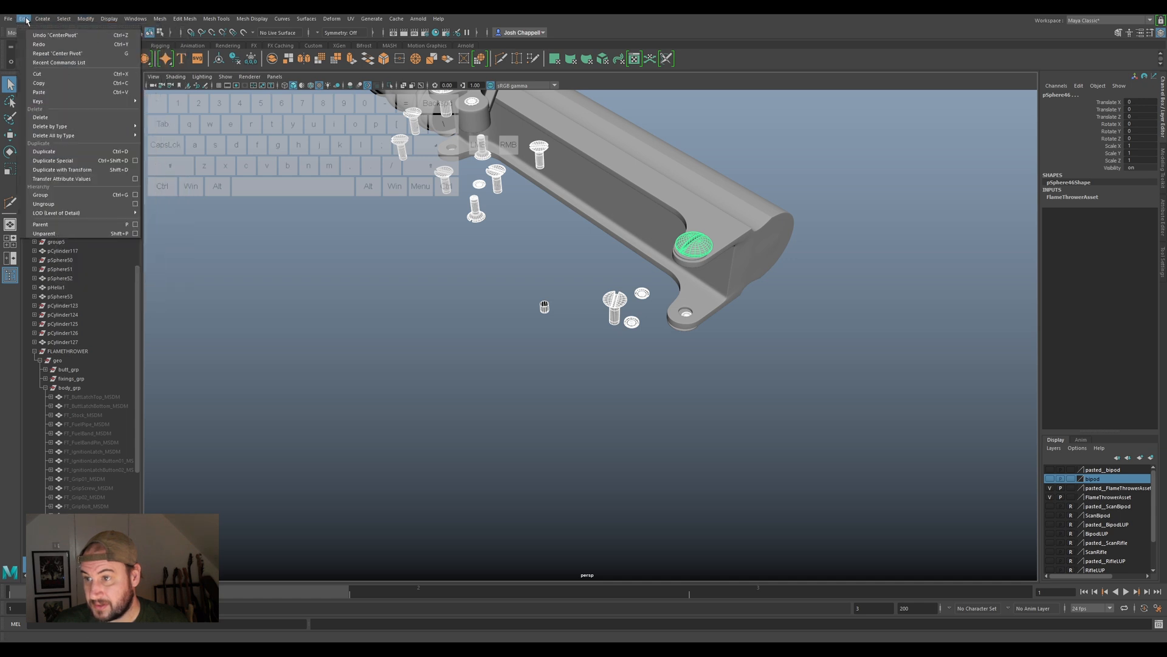
mouse_move(85, 23)
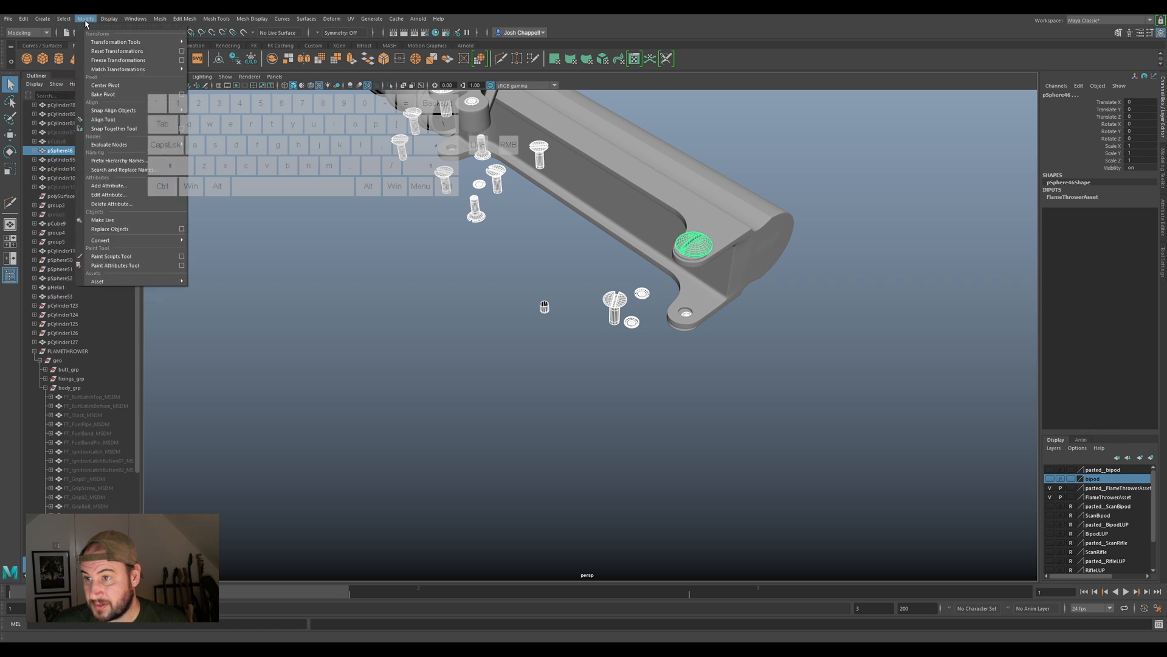
left_click(137, 438)
left_click_drag(138, 440, 137, 533)
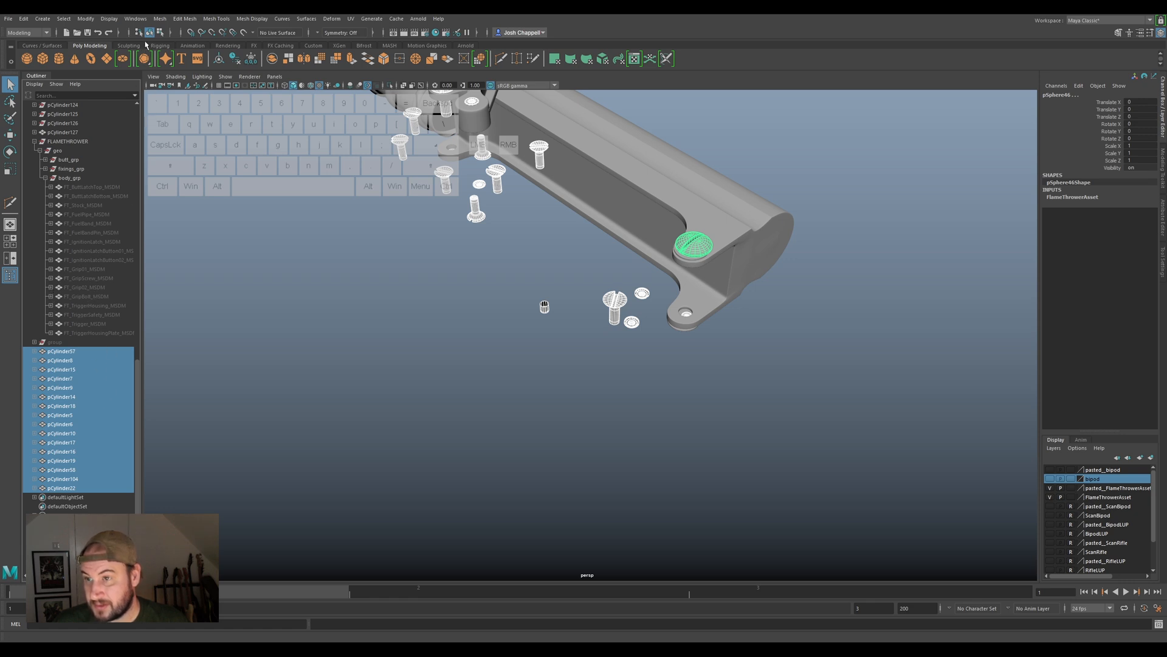
left_click(86, 19)
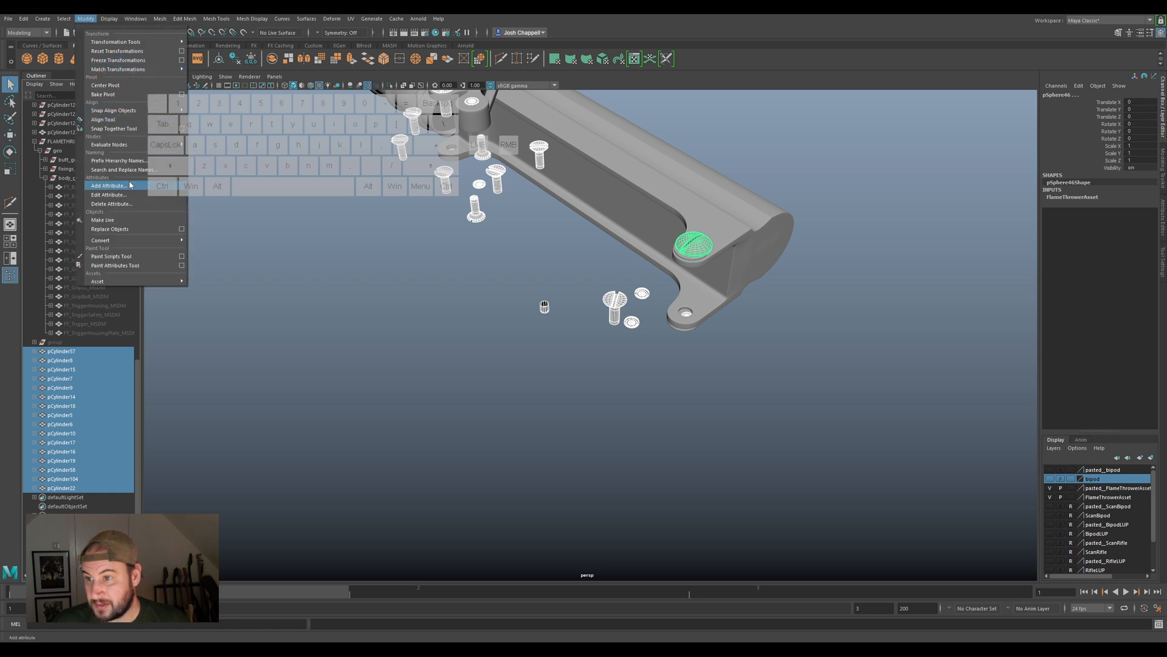
left_click(146, 163)
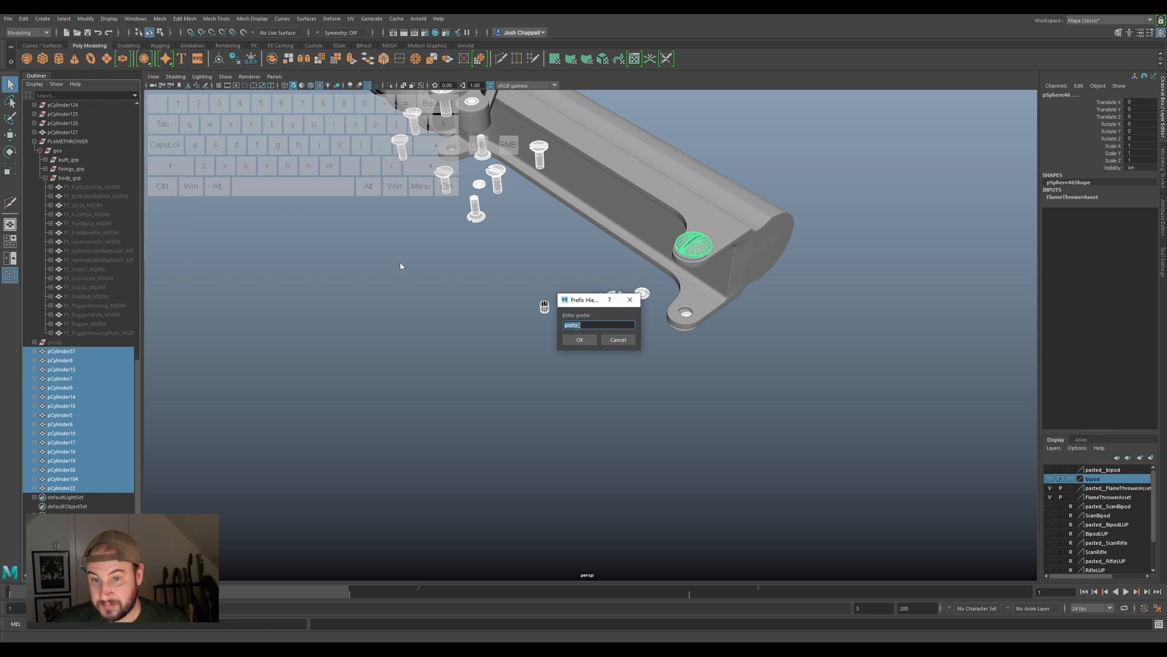
left_click(630, 300)
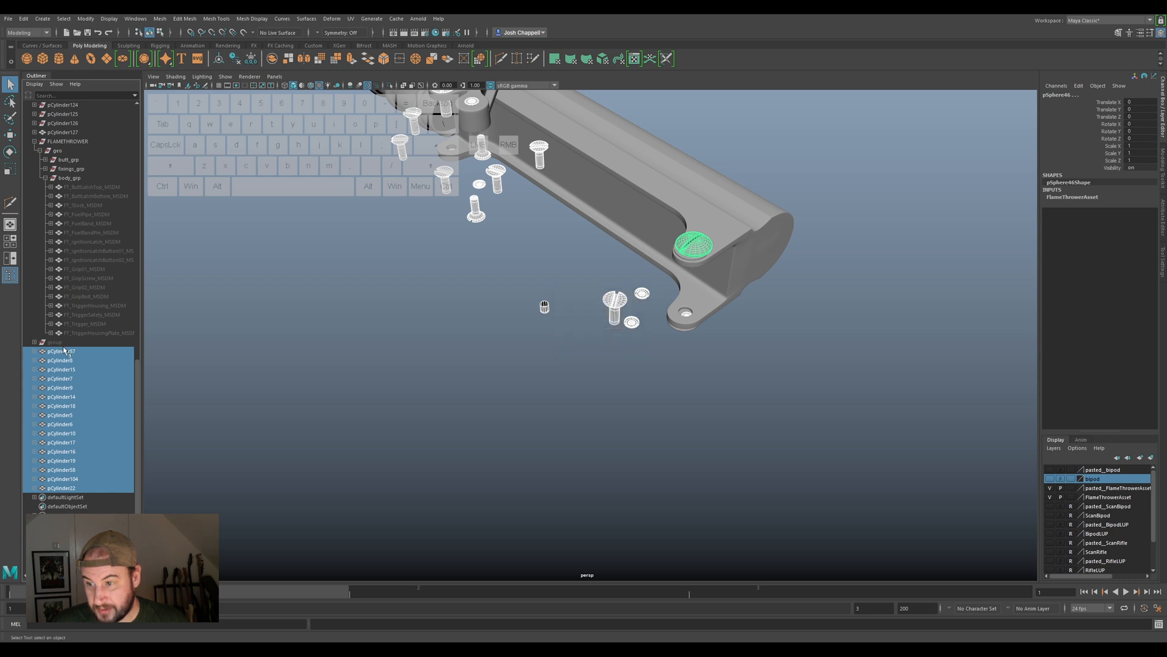
Reselect all the unparented fasteners from pCylinder57 to pCylinder22 and add the domed screw at the body's rear end.
double_click(60, 351)
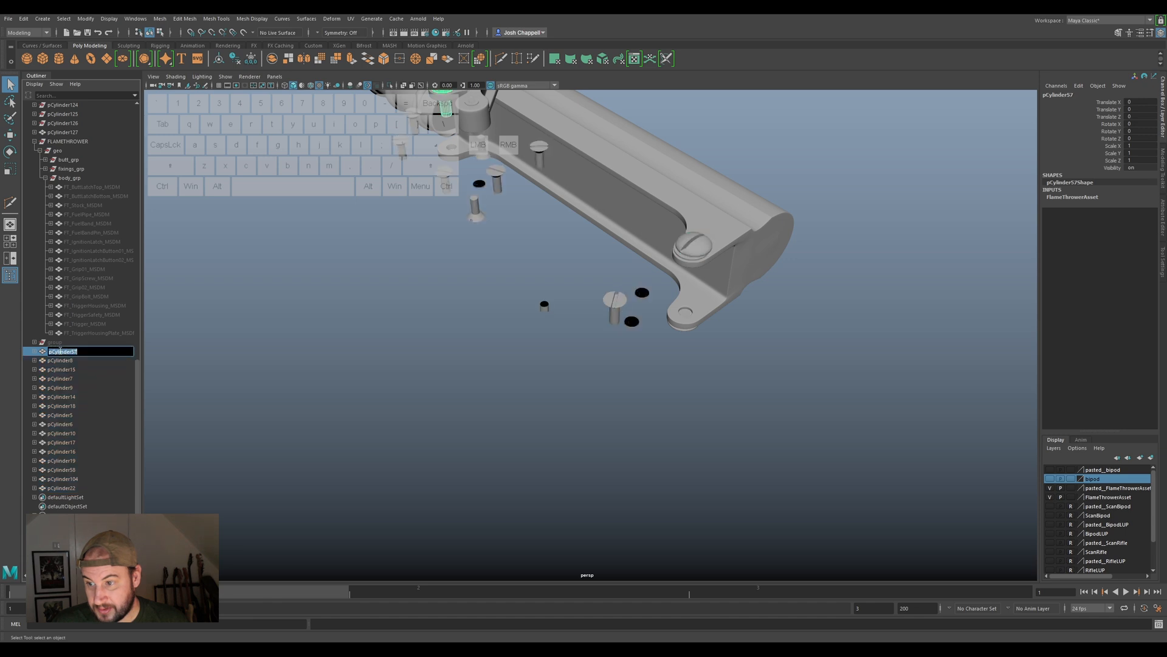
left_click(77, 488, "shift")
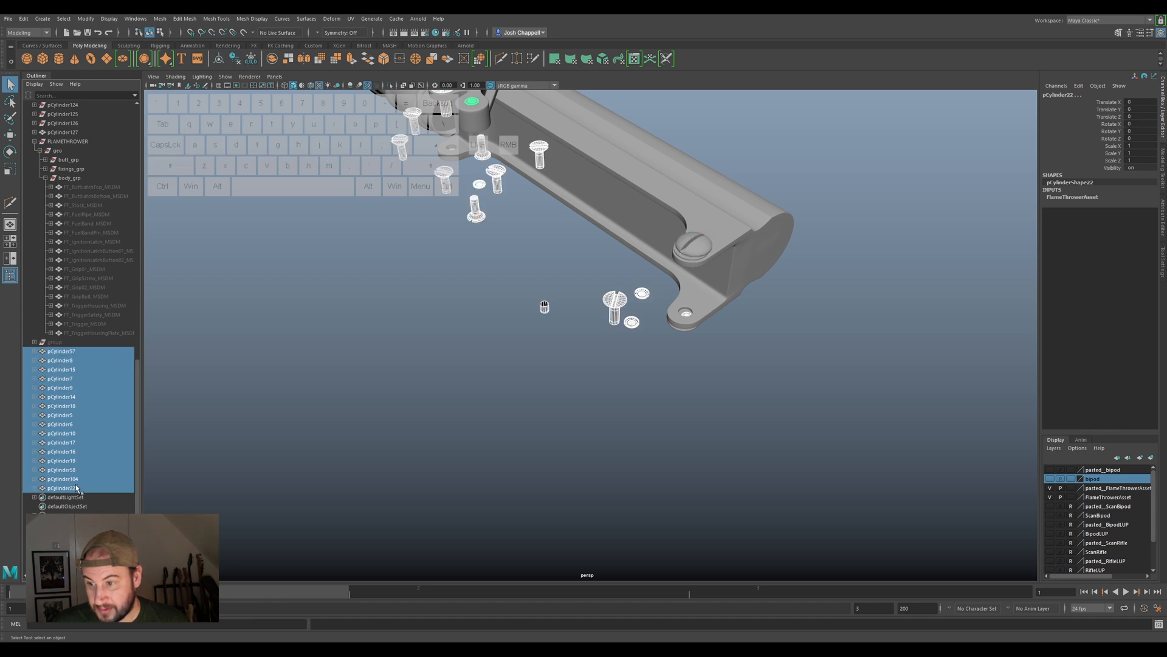
right_click(69, 488)
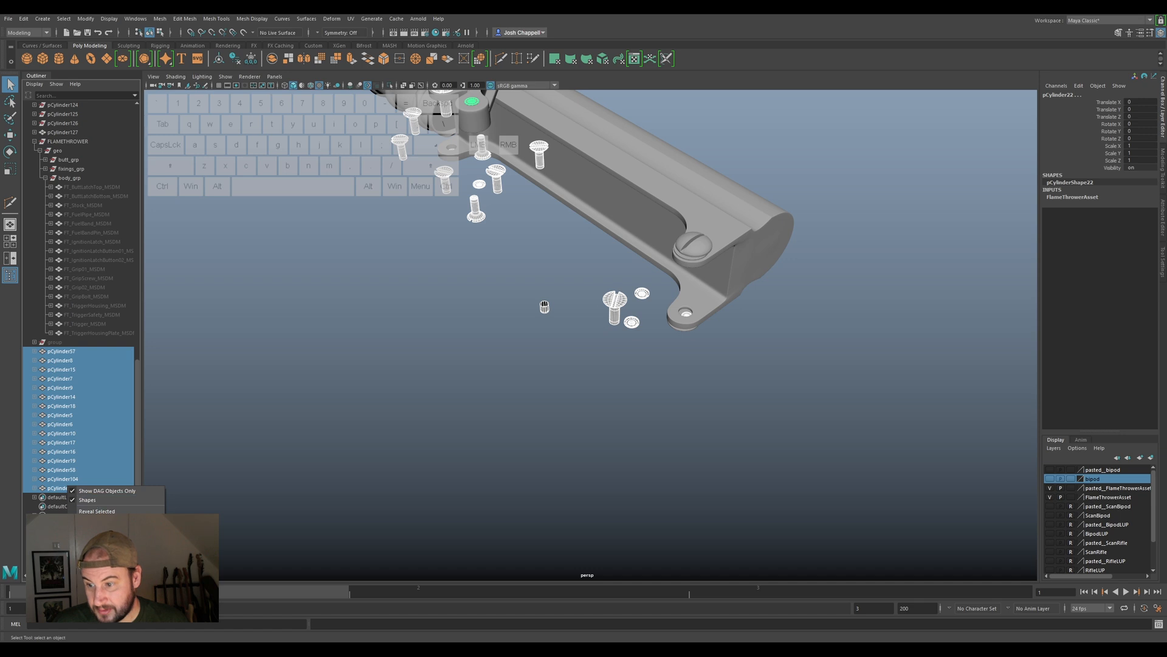
left_click(53, 490)
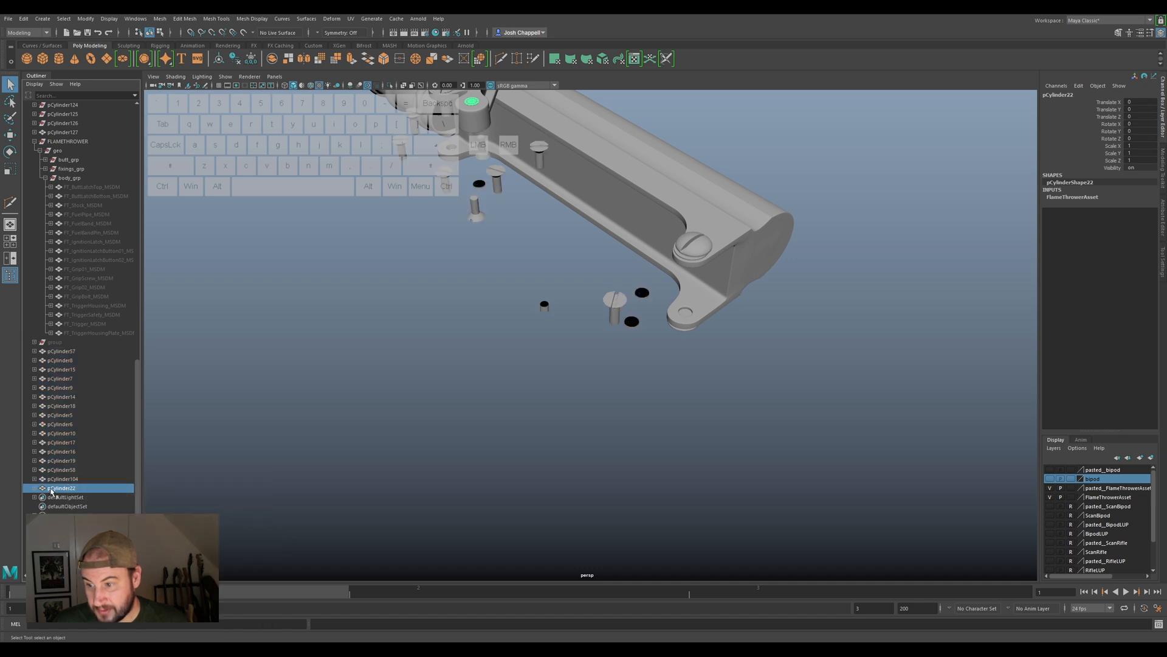
left_click(65, 351, "shift")
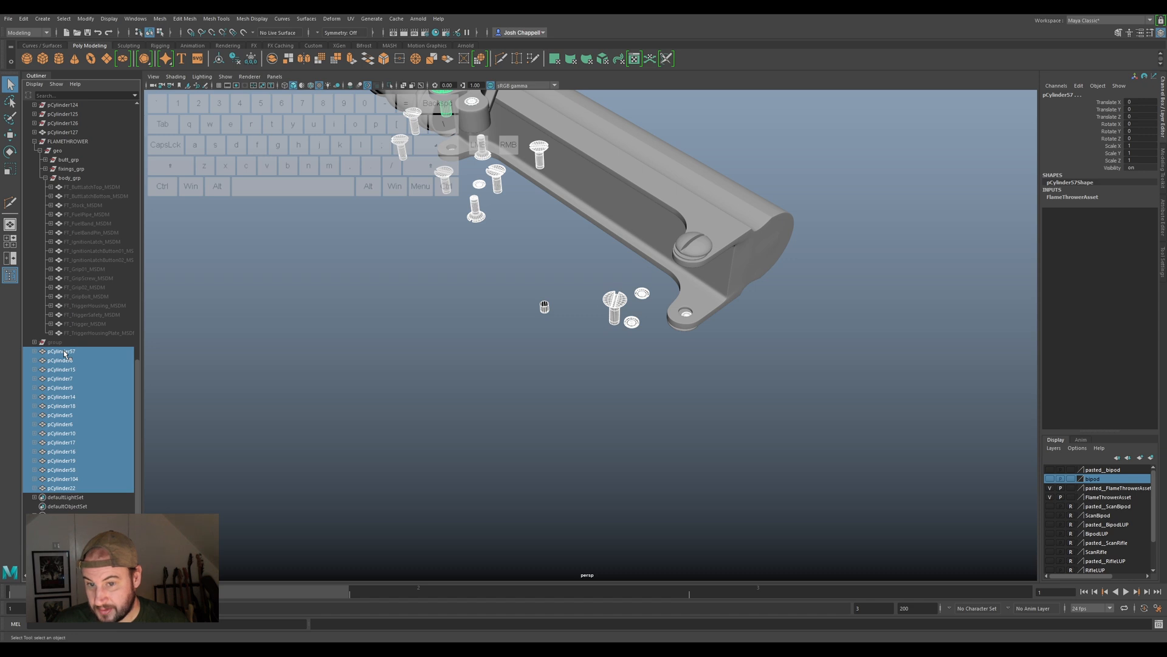
left_click(695, 246, "ctrl+shift")
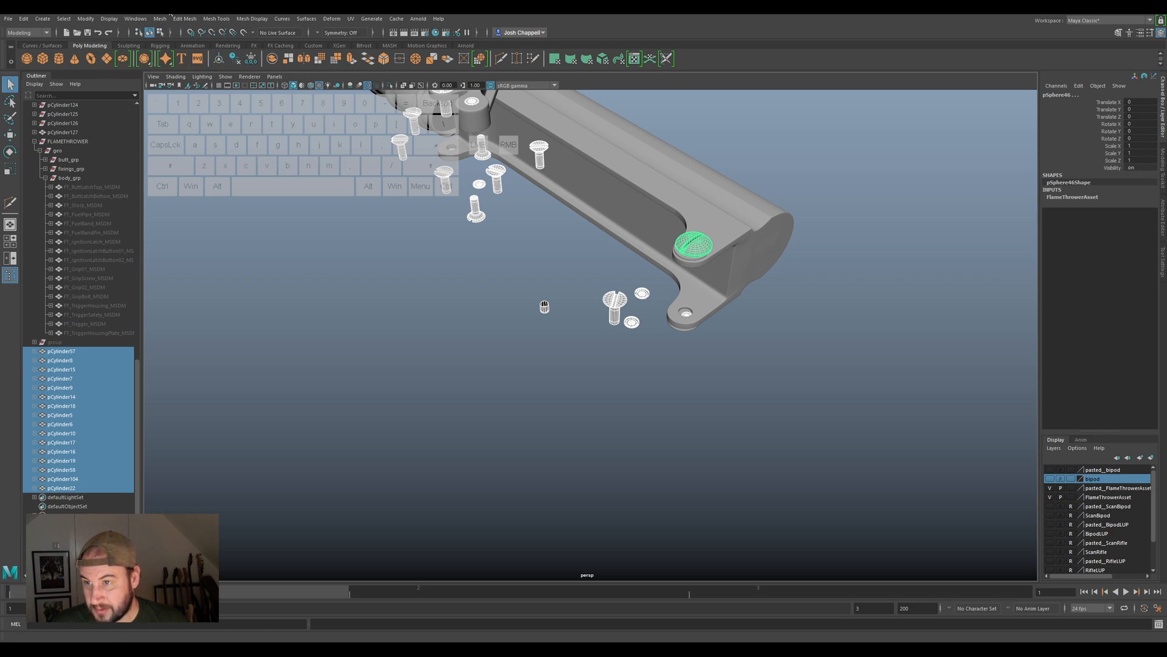
Start a search-and-replace of names limited to the selected objects, with pCylinder as the search text.
left_click(86, 18)
left_click(147, 170)
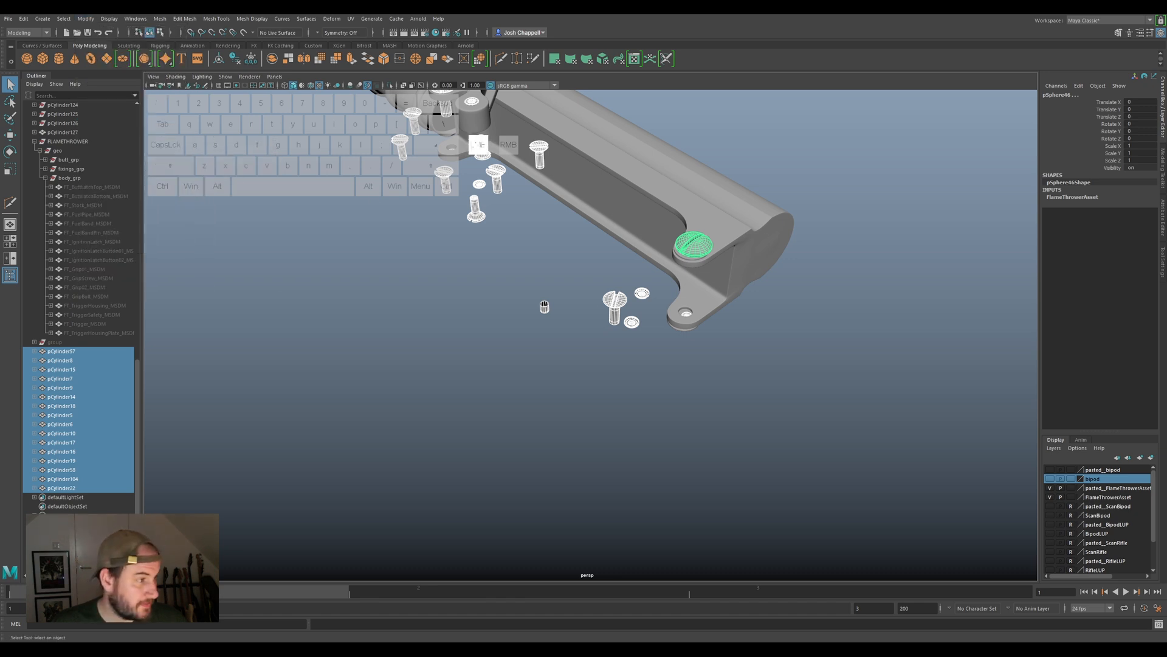
left_click(572, 236)
left_click(544, 218)
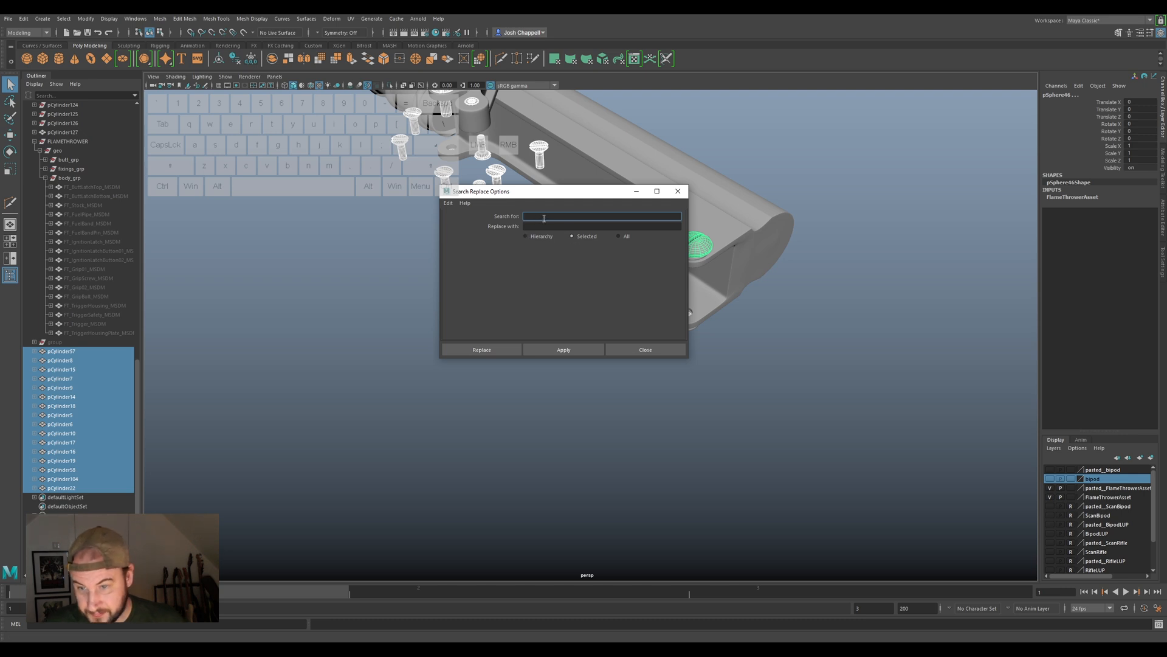
type("pc")
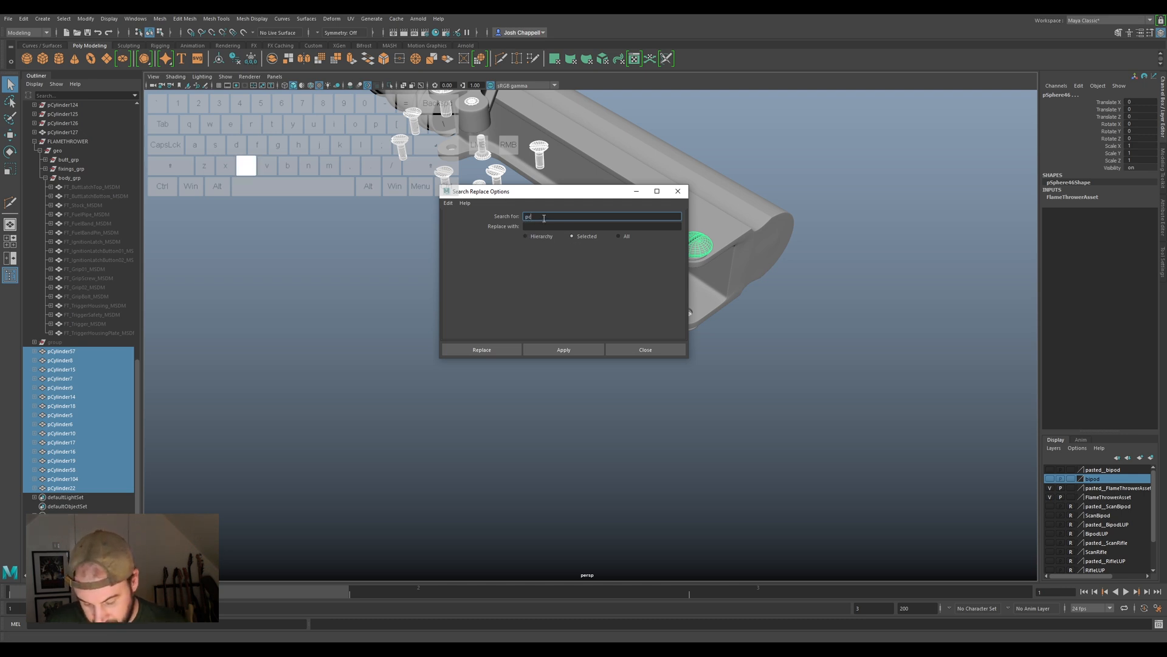
key("BackSpace")
type("C")
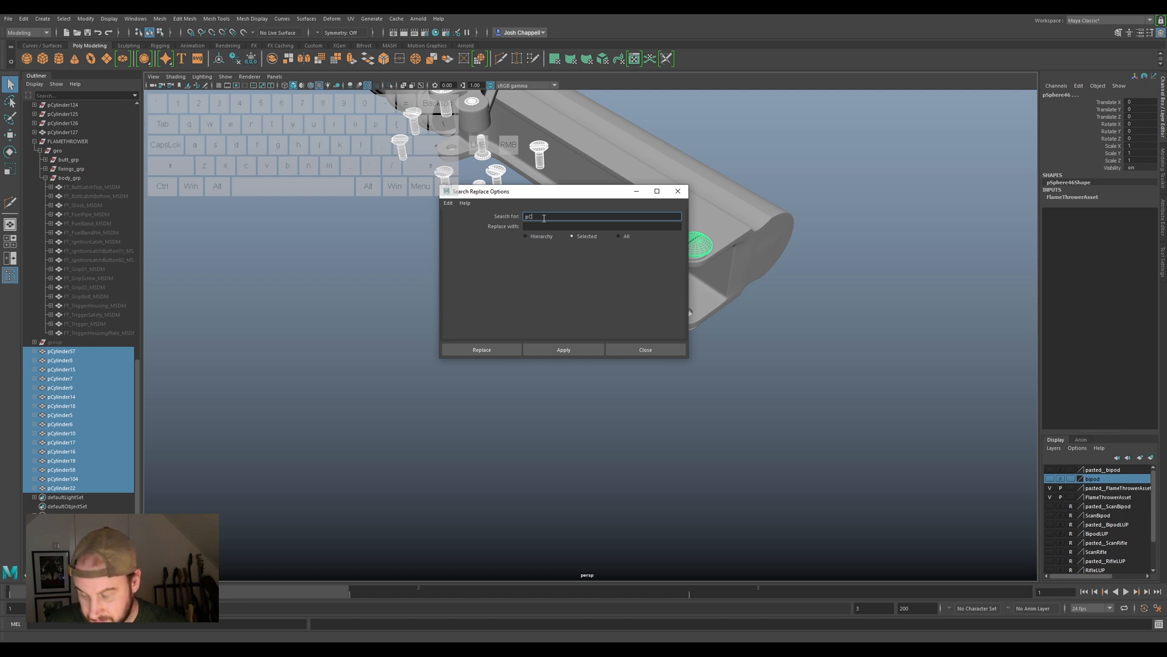
type("ylinder")
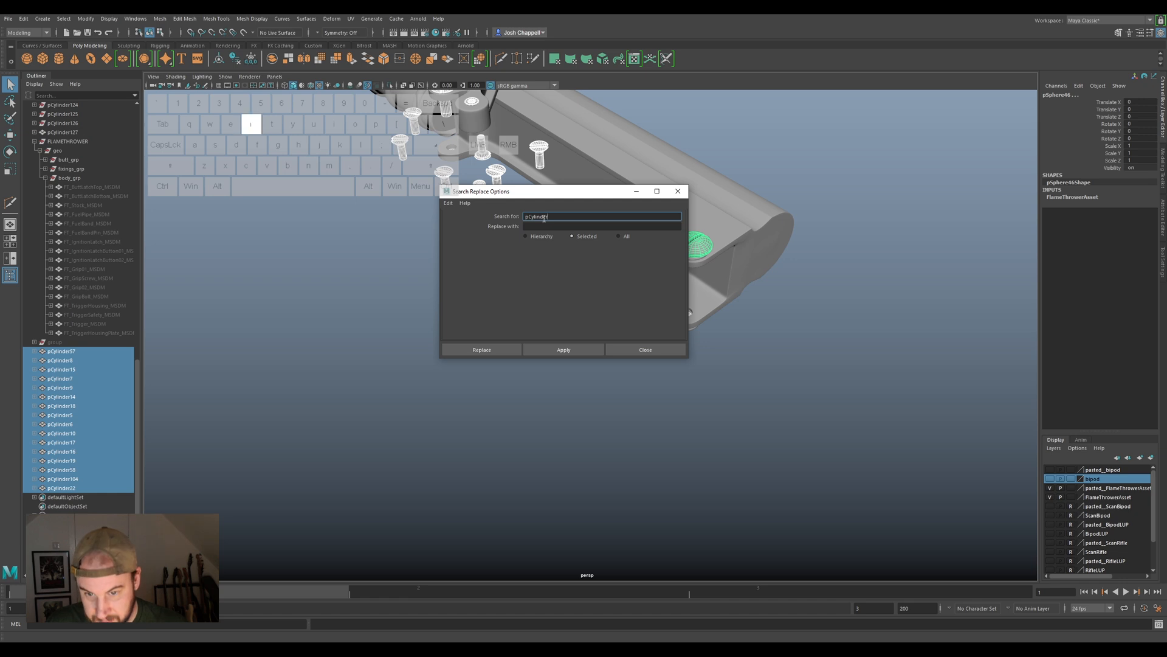
Set the replacement text to FT_Screw_MSDM and run the replacement on the selected fasteners.
left_click(549, 226)
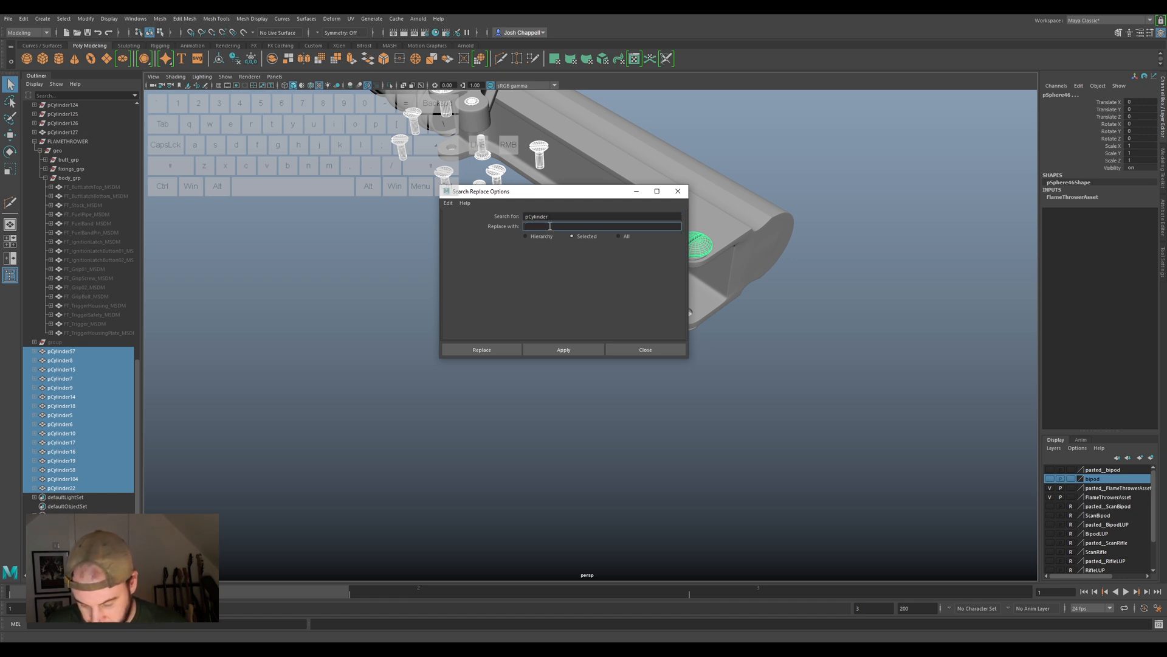
type("Screw")
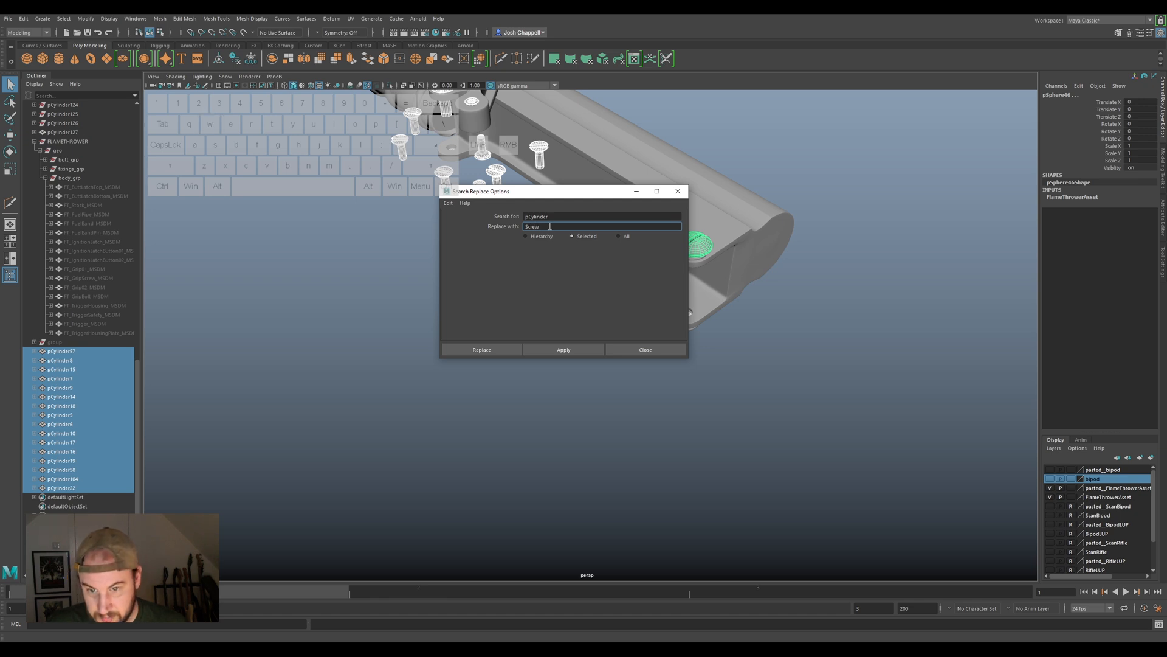
left_click_drag(542, 227, 510, 228)
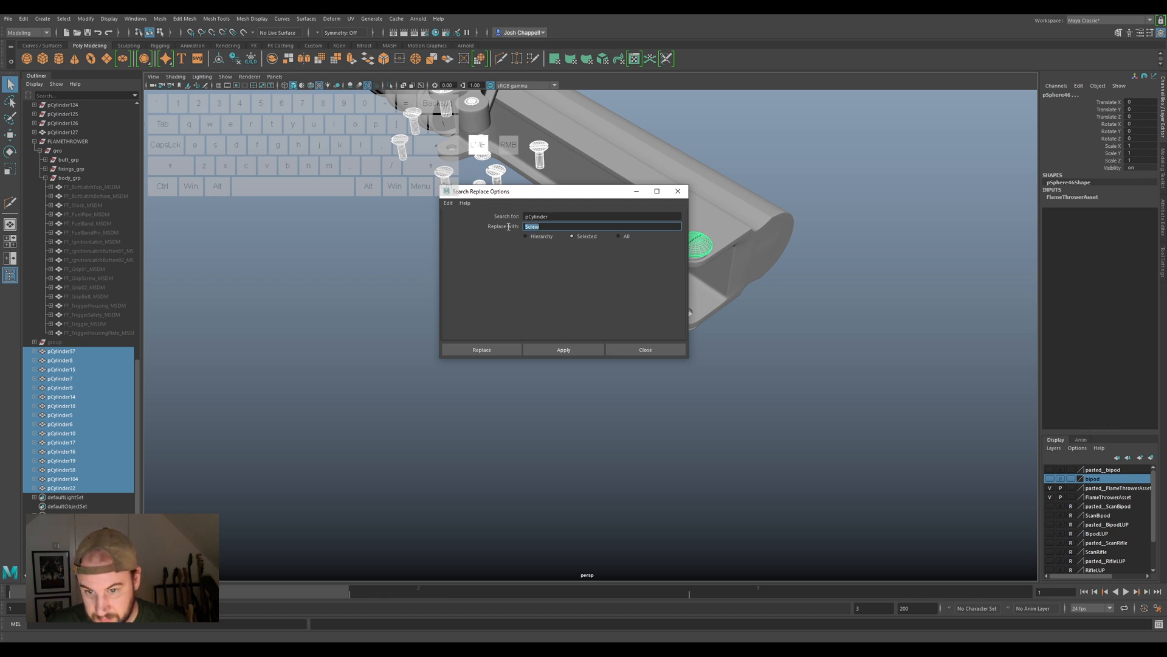
type("FT_Grip01_MSDM")
left_click_drag(550, 225, 538, 226)
left_click(546, 228)
left_click(549, 226)
left_click_drag(537, 226, 534, 226)
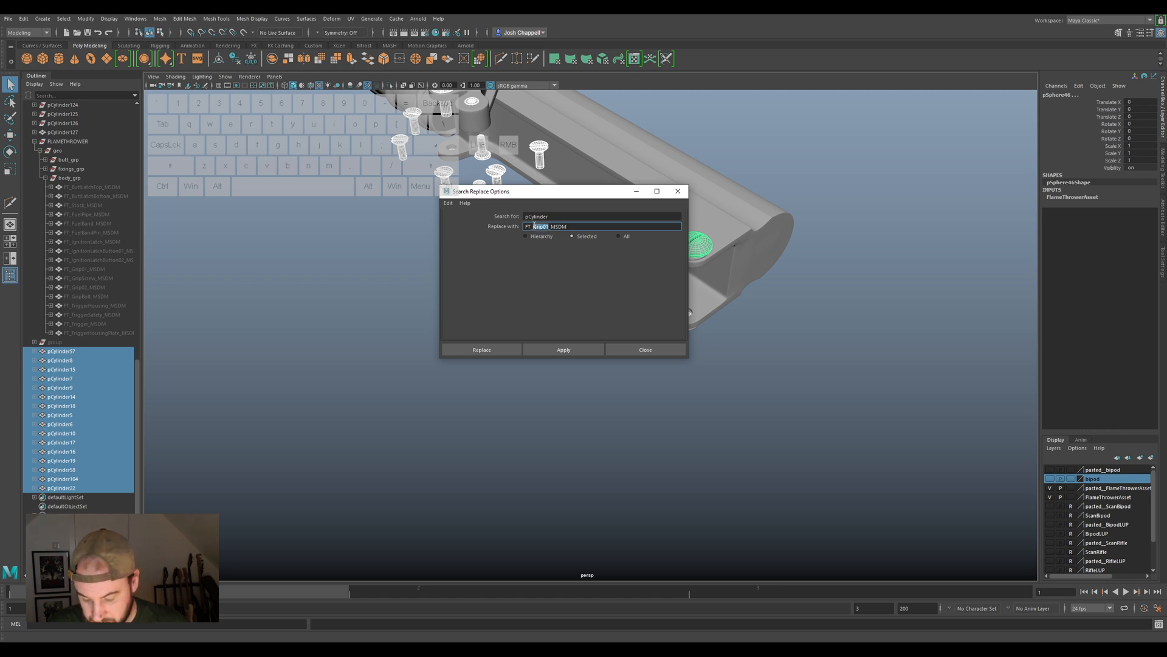
type("Screw")
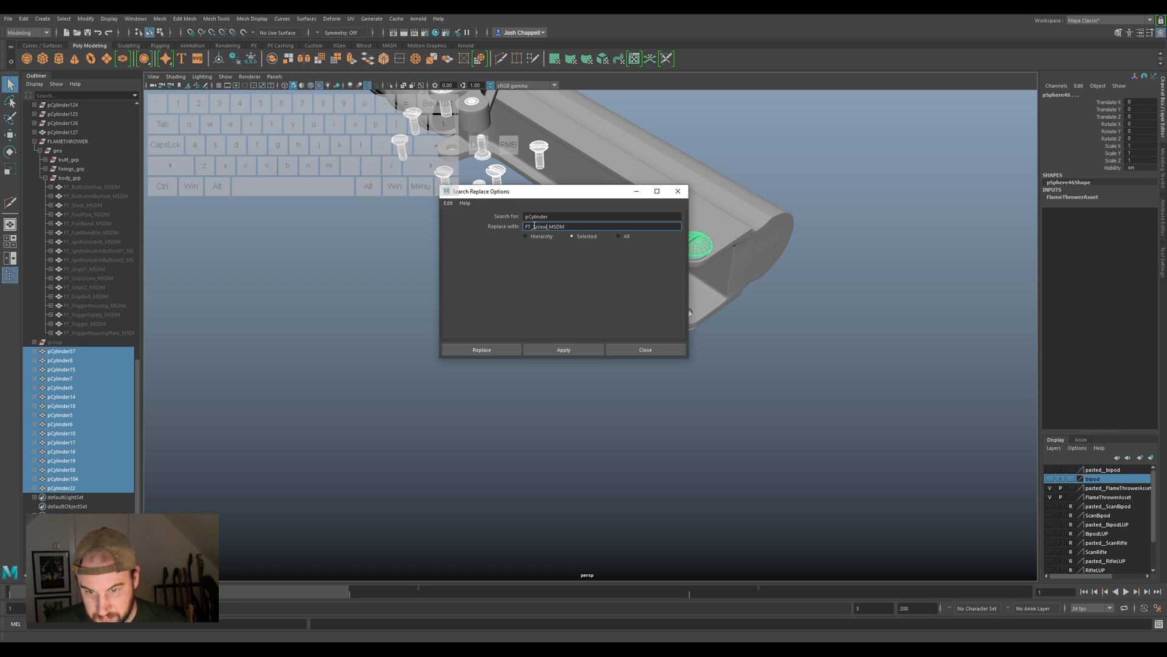
left_click(482, 349)
Number the first two renamed screws by inserting 01 and 02 directly after "Screw" in their names.
left_click(97, 351)
double_click(99, 351)
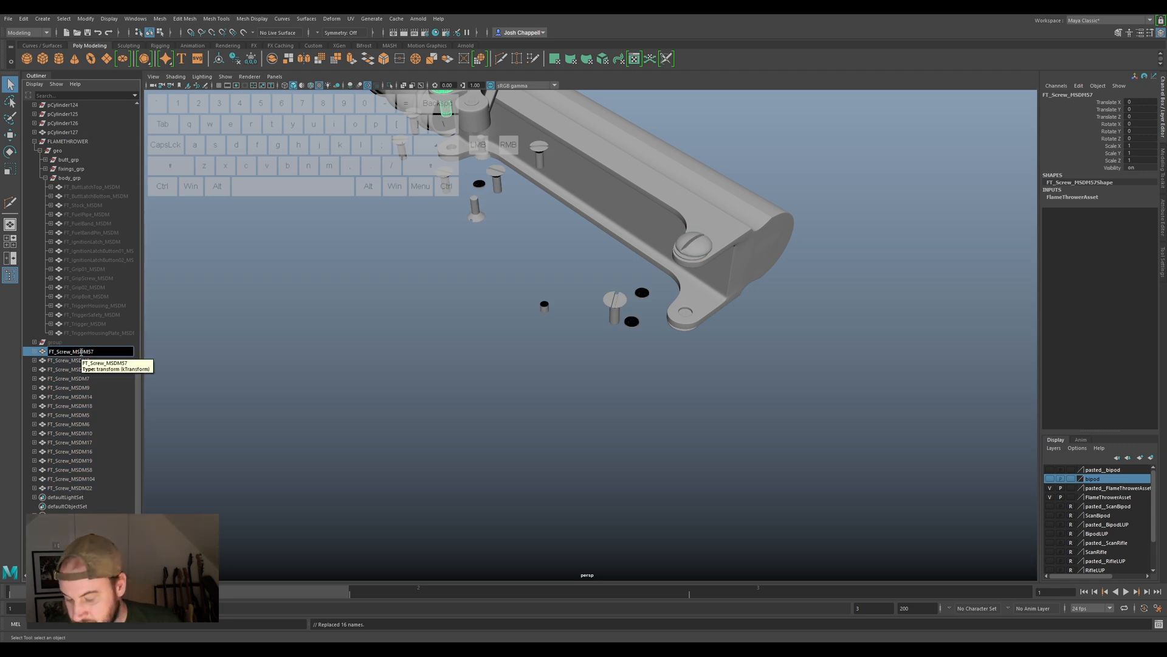
type("01")
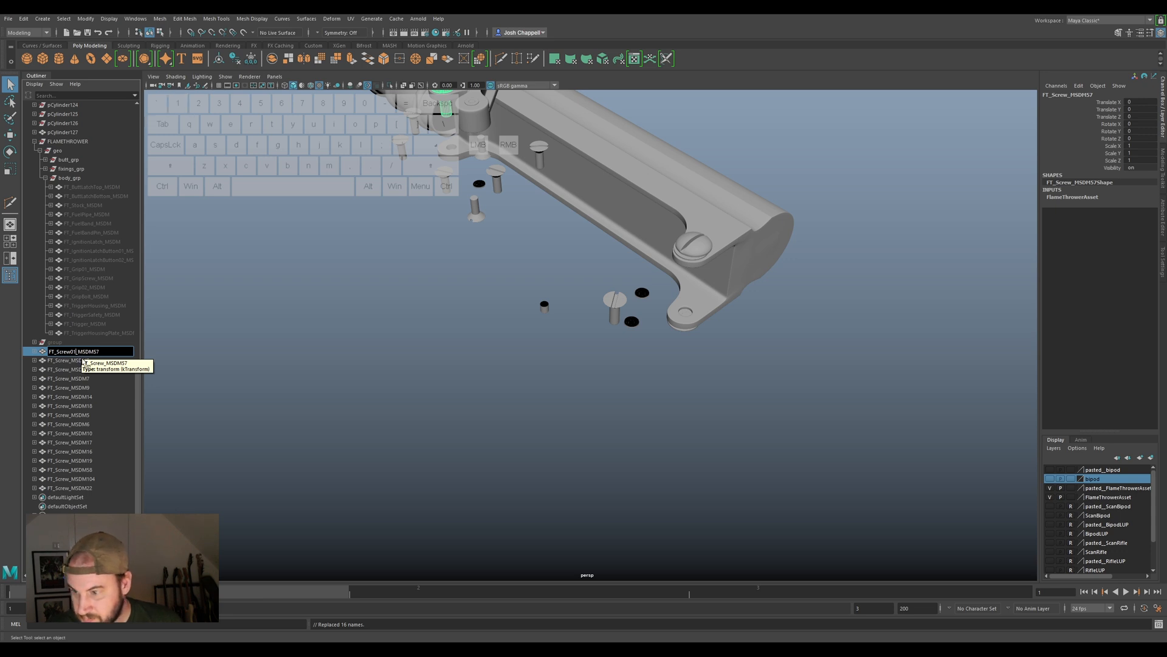
left_click(68, 361)
double_click(68, 361)
left_click(73, 361)
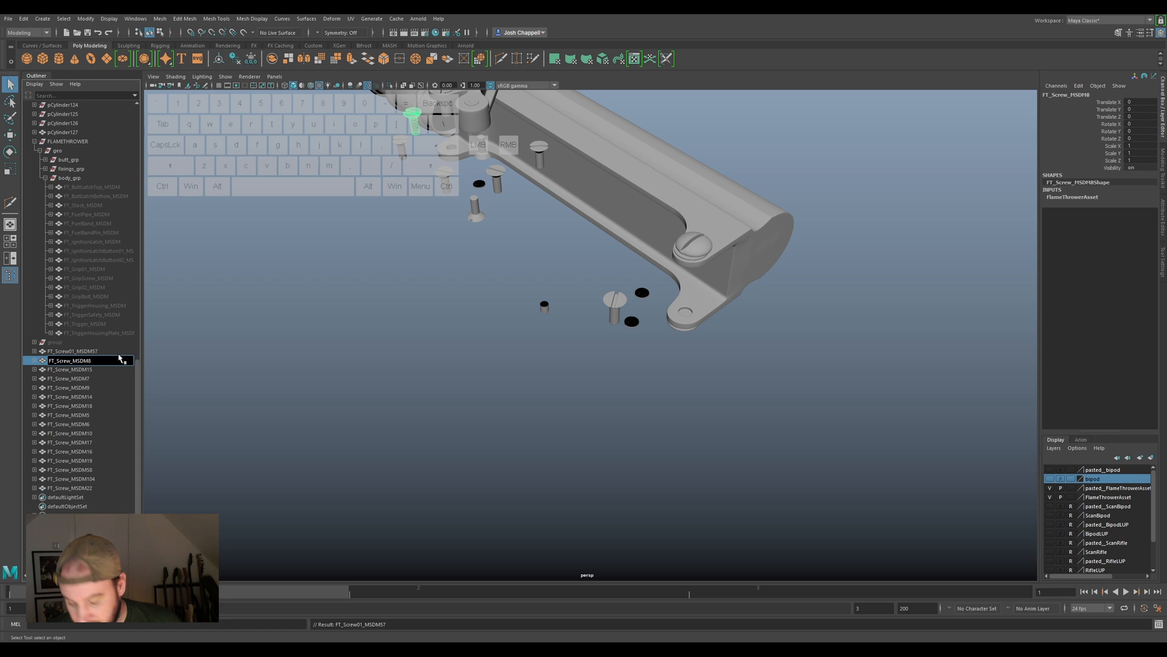
type("0")
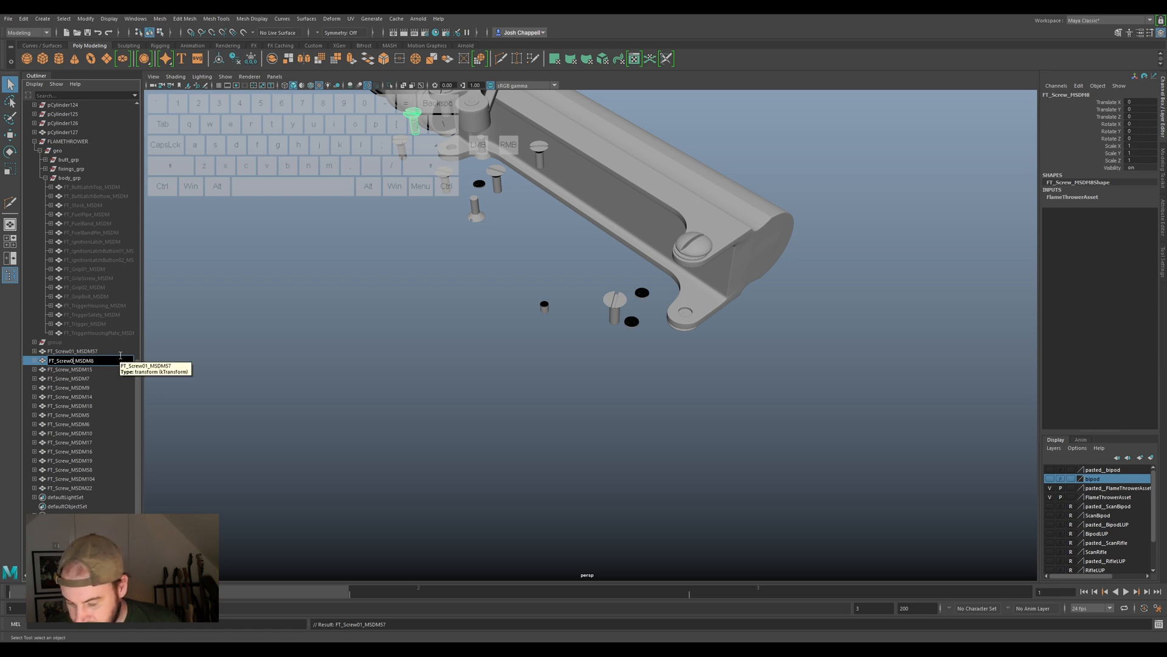
type("2")
Strip the trailing digits from the first two screws' names, leaving FT_Screw01_MSDM and FT_Screw02_MSDM.
double_click(104, 351)
left_click(104, 351)
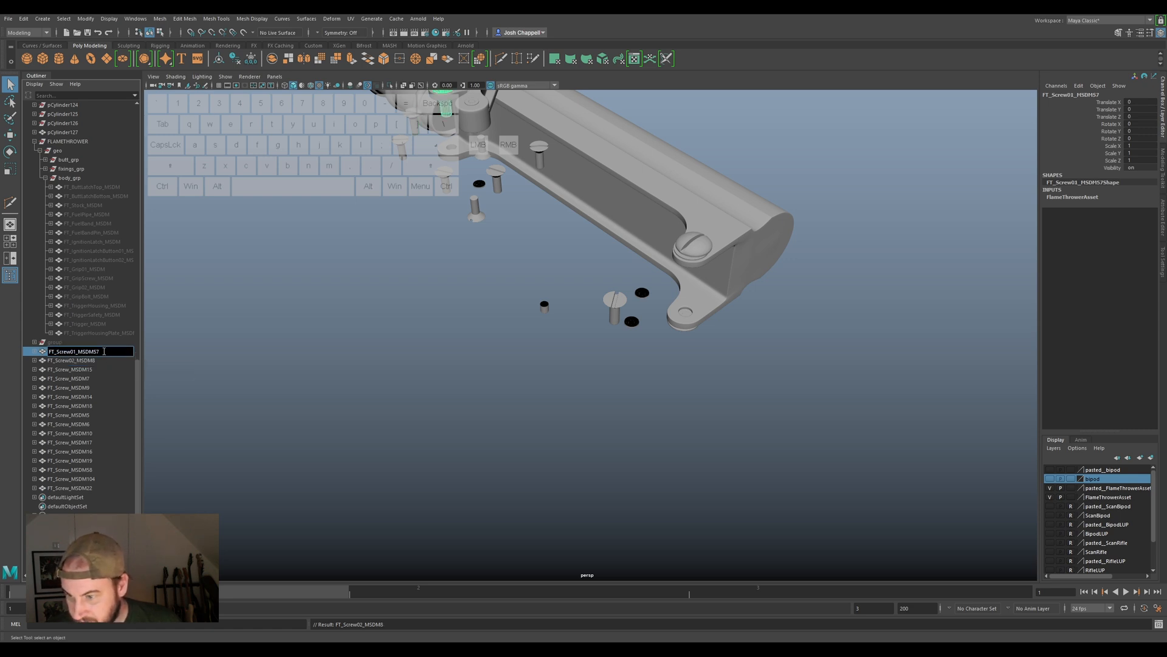
double_click(100, 361)
left_click(99, 361)
key("BackSpace")
Rename the third screw, FT_Screw_MSDM15, as FT_Screw03_MSDM.
double_click(93, 368)
left_click(93, 369)
key("BackSpace")
key("BackSpace")
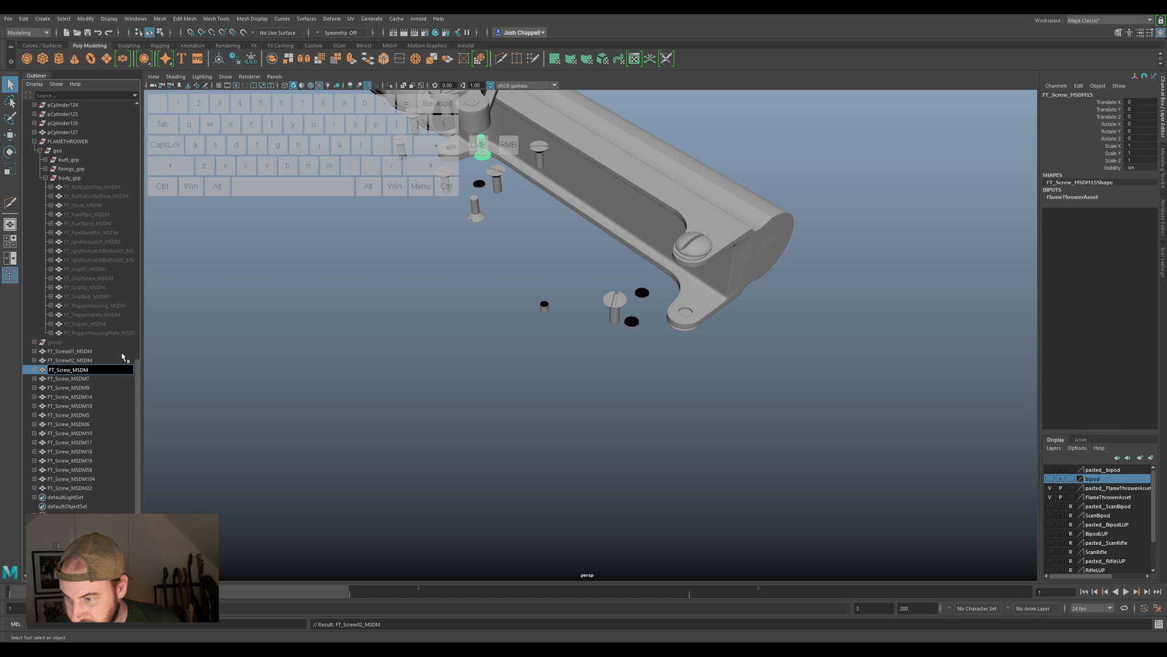
key("Left")
key("Left")
key("Left")
key("Left")
key("Left")
type("03")
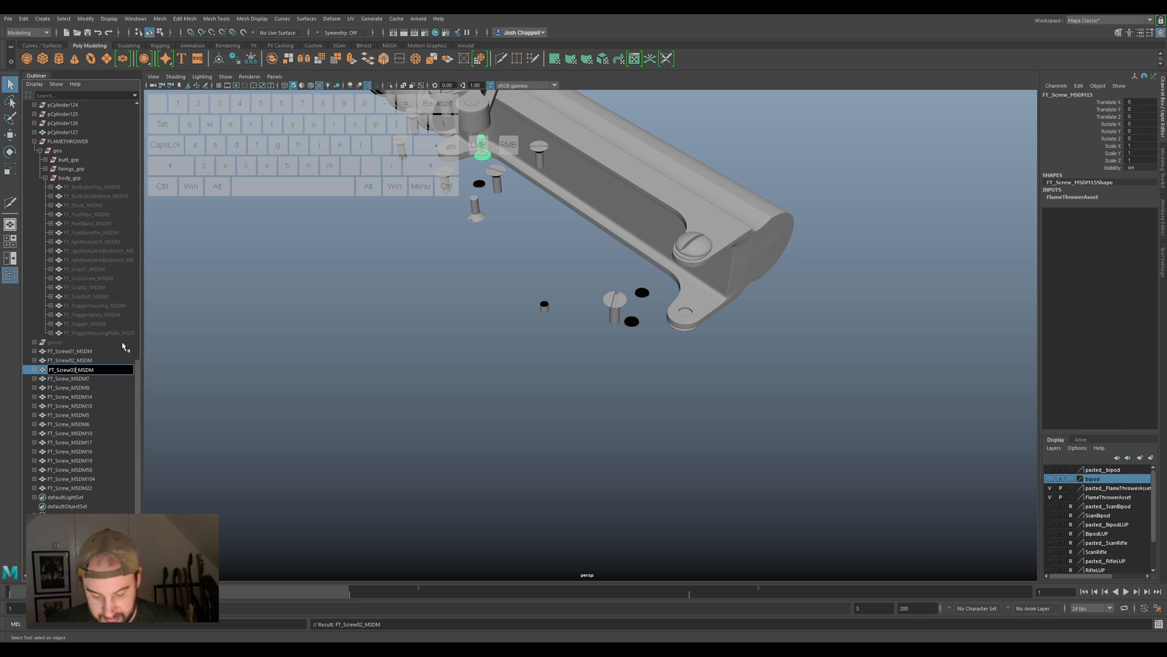
key("Return")
Rename the fourth screw, FT_Screw_MSDM7, as FT_Screw03_MSDM.
double_click(73, 377)
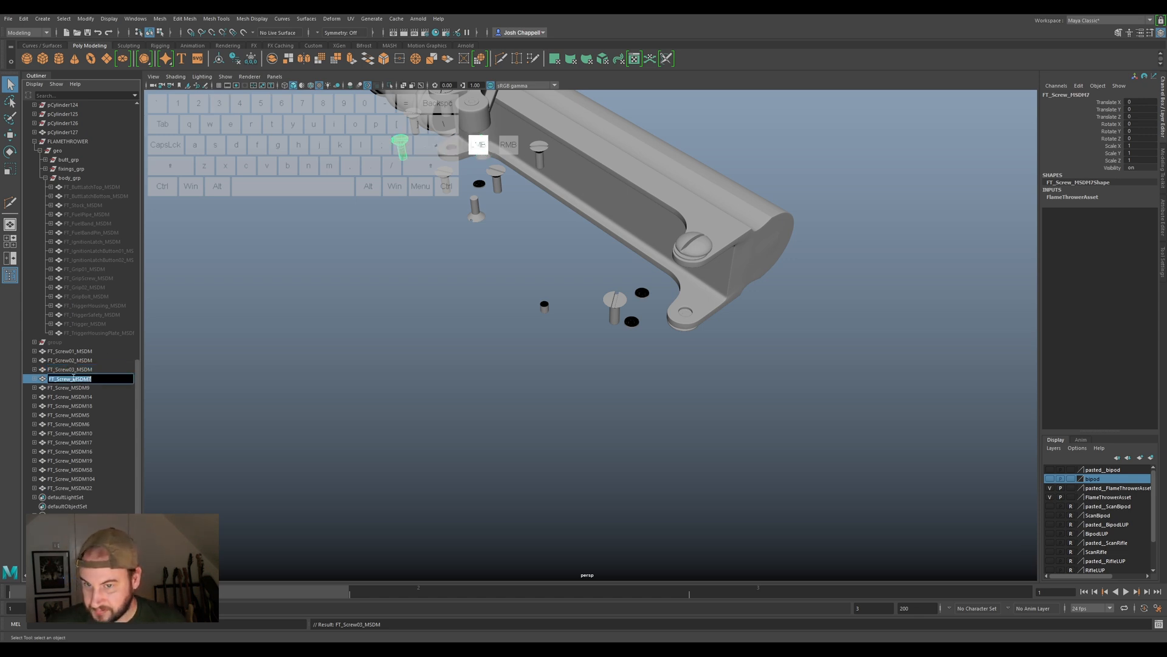
left_click(70, 378)
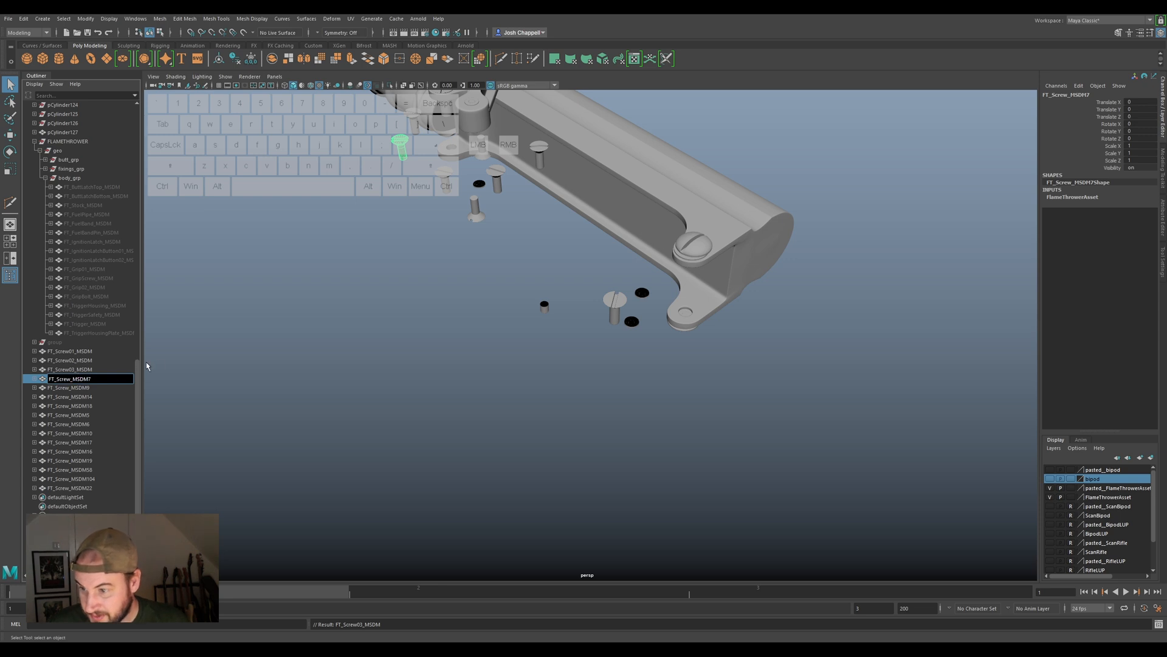
type("03")
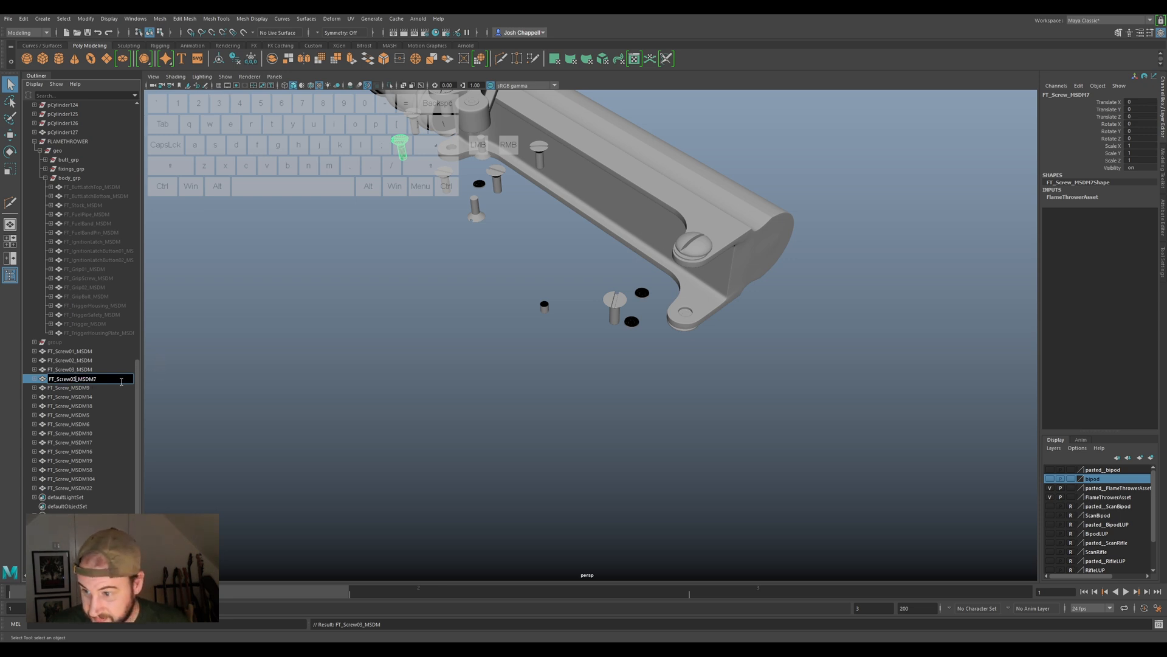
key("Return")
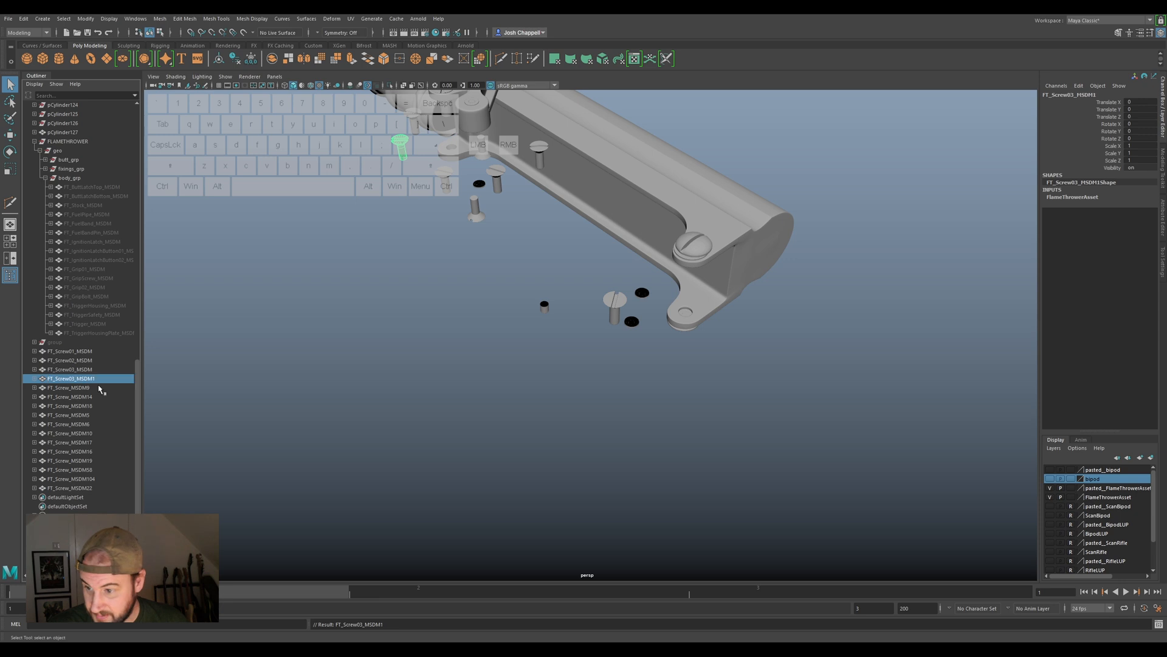
Rename the fifth screw, FT_Screw_MSDM9, as FT_Screw04_MSDM.
left_click(98, 387)
double_click(96, 386)
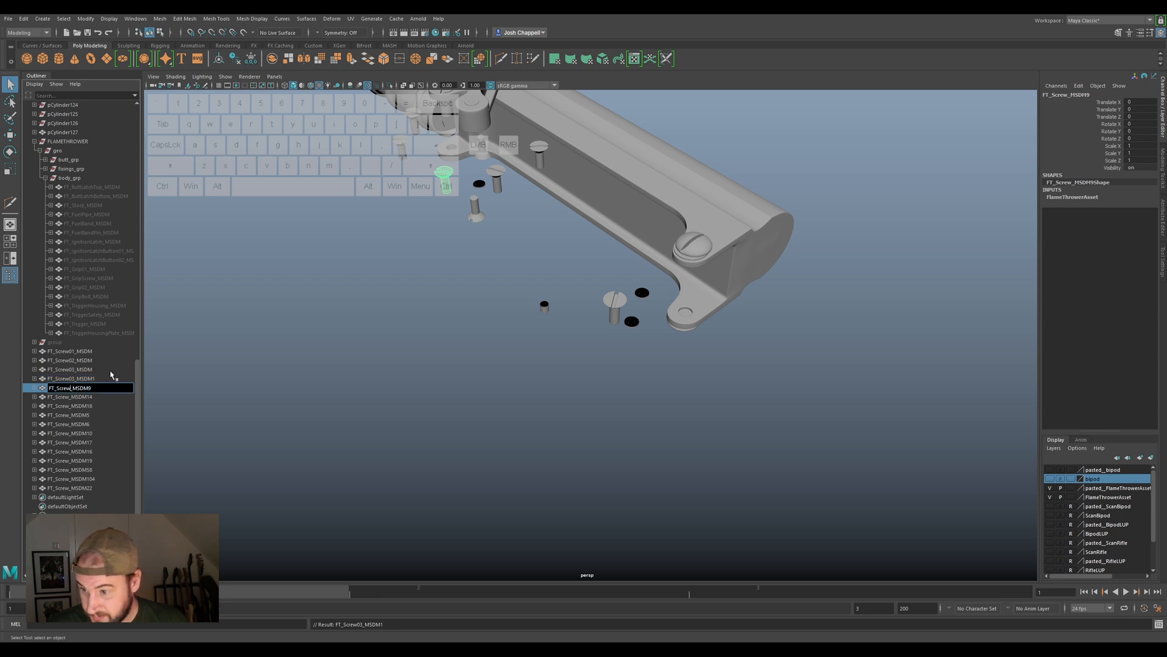
type("0")
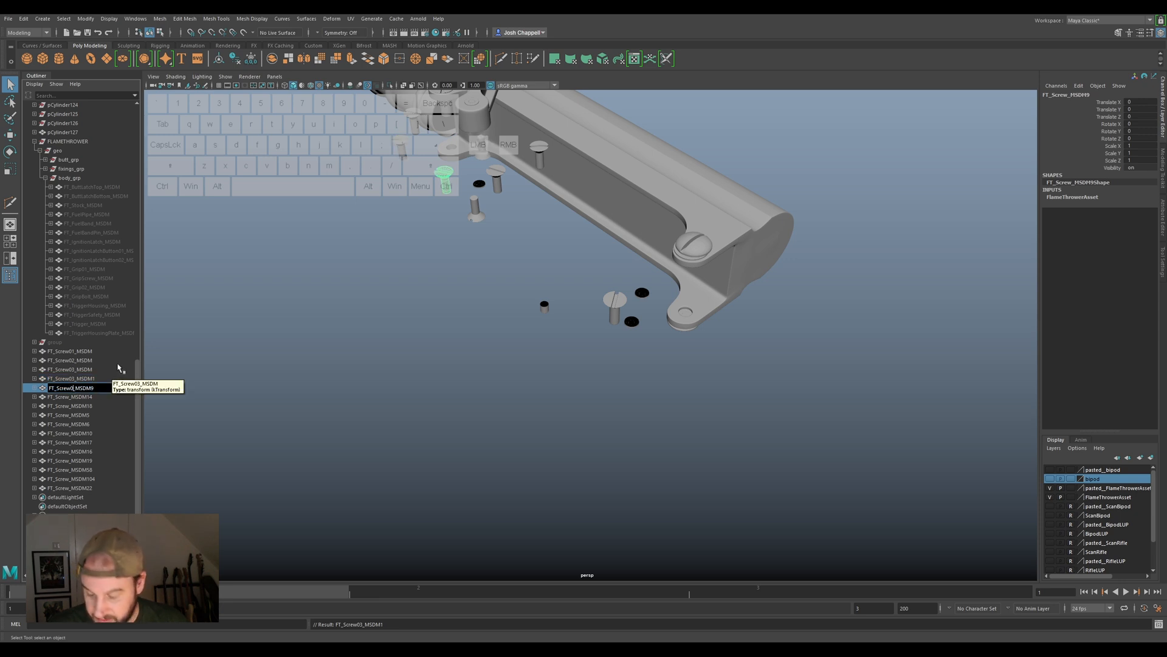
type("4")
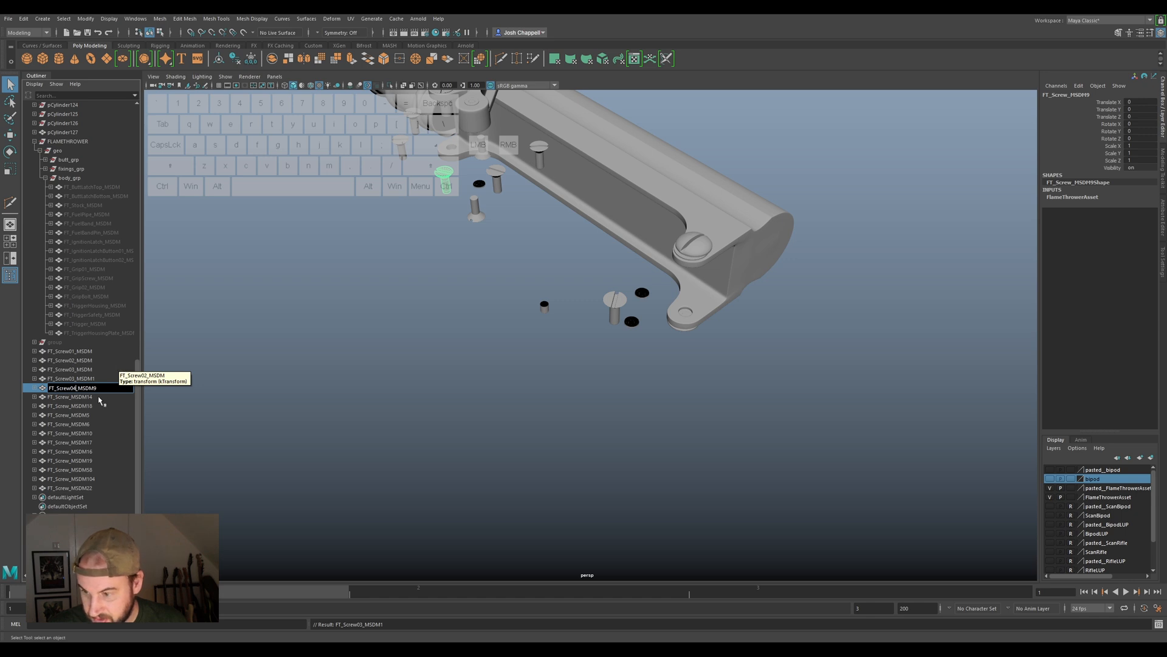
Rename FT_Screw_MSDM14 as FT_Screw05_MSDM, dropping its trailing digits and numbering it directly after "Screw".
left_click(88, 397)
double_click(87, 397)
left_click(95, 398)
key("BackSpace")
key("BackSpace")
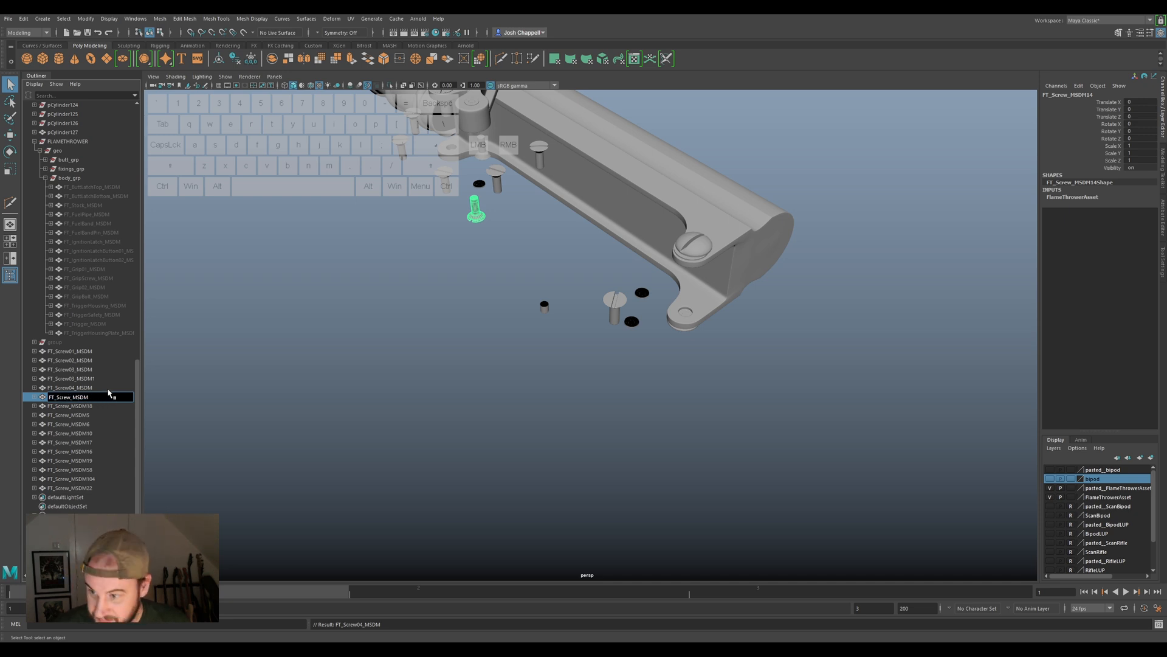
key("Left")
key("Left")
key("Left")
key("Left")
key("Left")
type("0")
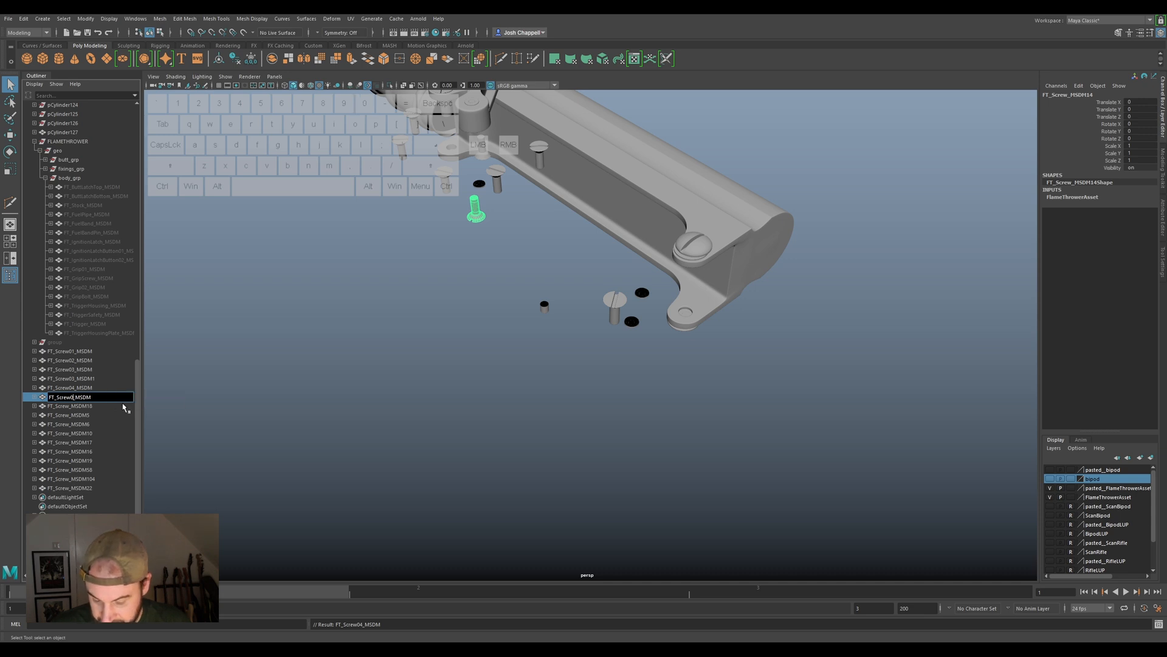
Rename FT_Screw_MSDM18 as FT_Screw06_MSDM.
left_click(104, 406)
double_click(102, 405)
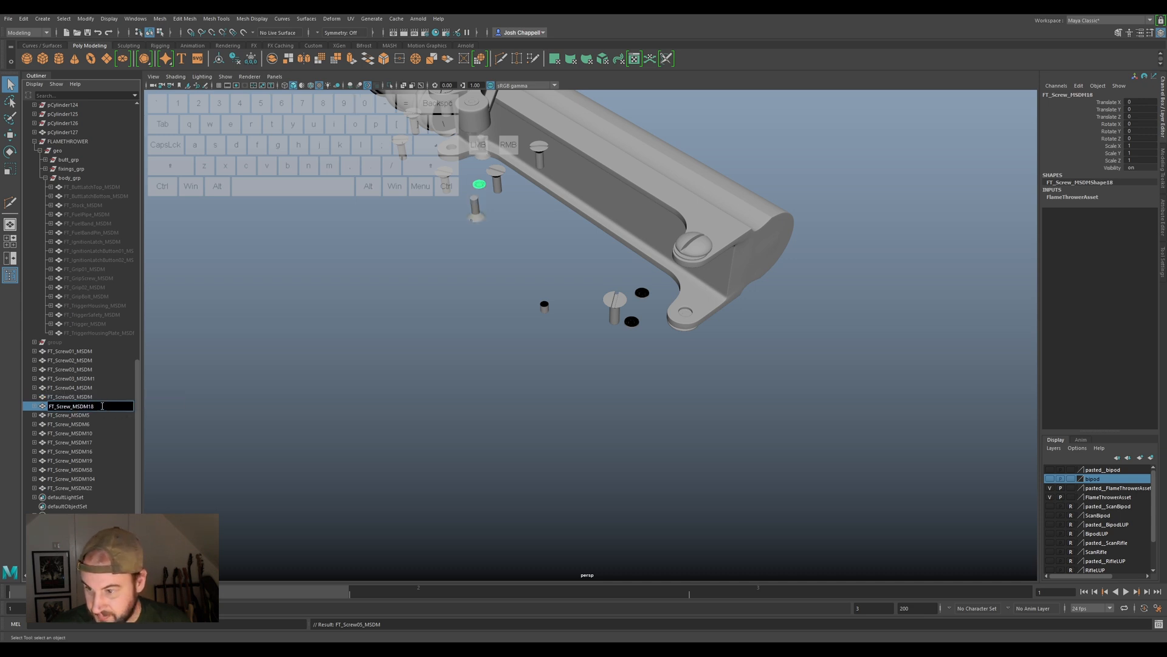
key("BackSpace")
key("BackSpace")
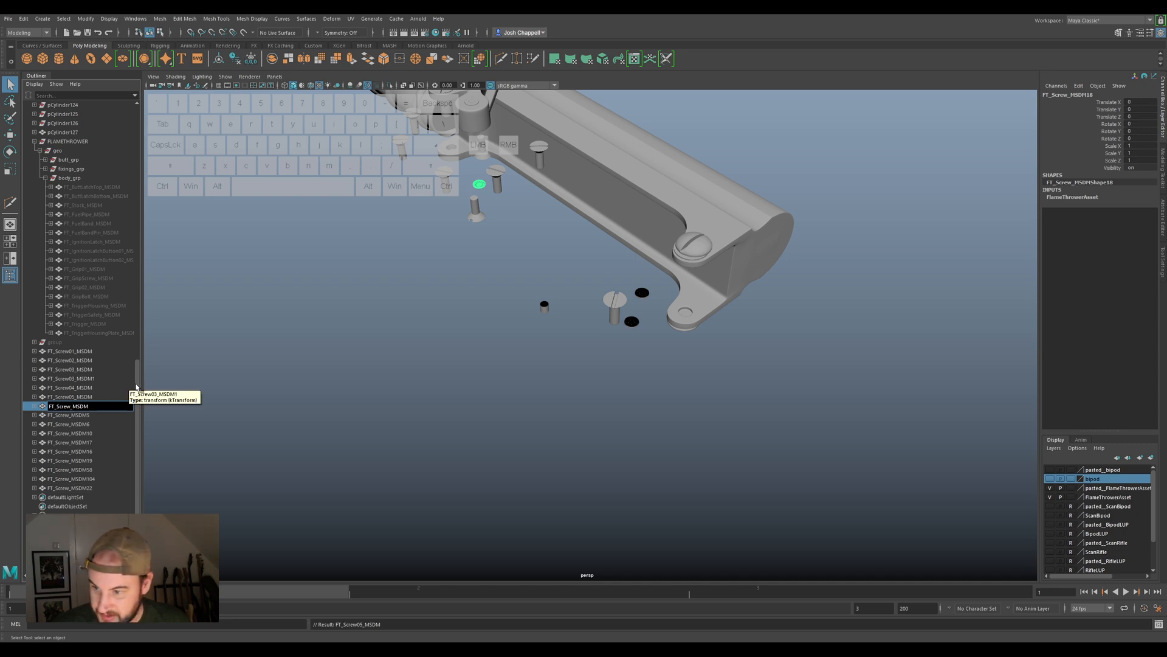
key("Left")
key("Left")
key("Left")
key("Left")
key("Left")
type("06")
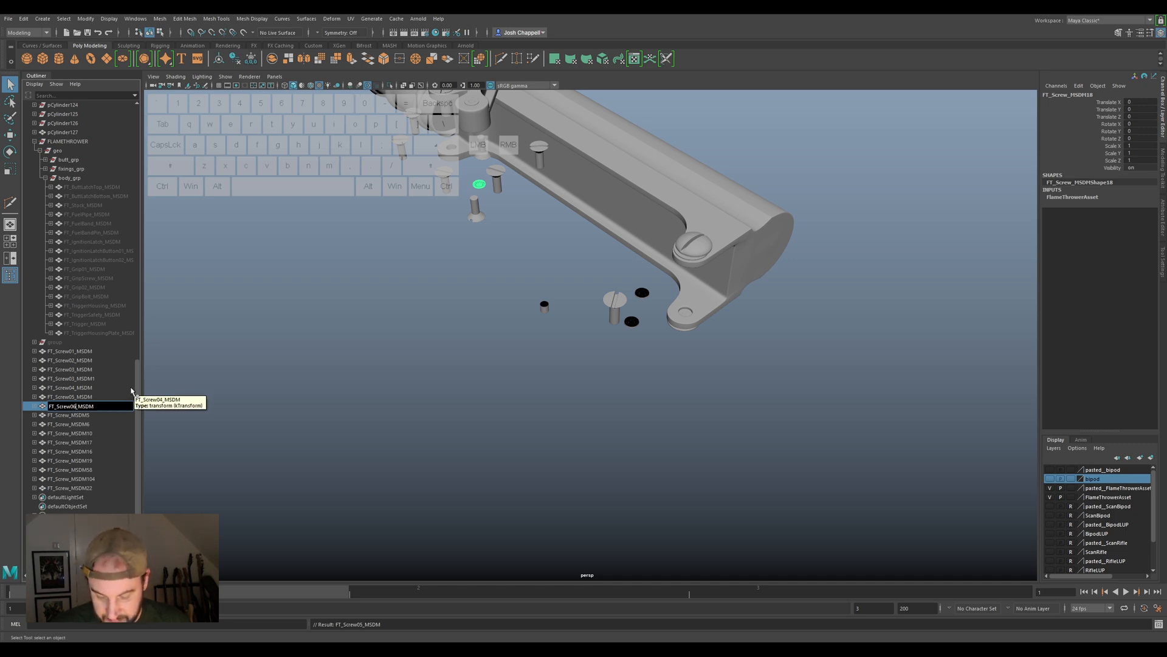
Rename FT_Screw_MSDM5 as FT_Screw07_MSDM and FT_Screw_MSDM6 as FT_Screw08_MSDM.
double_click(90, 415)
left_click(97, 414)
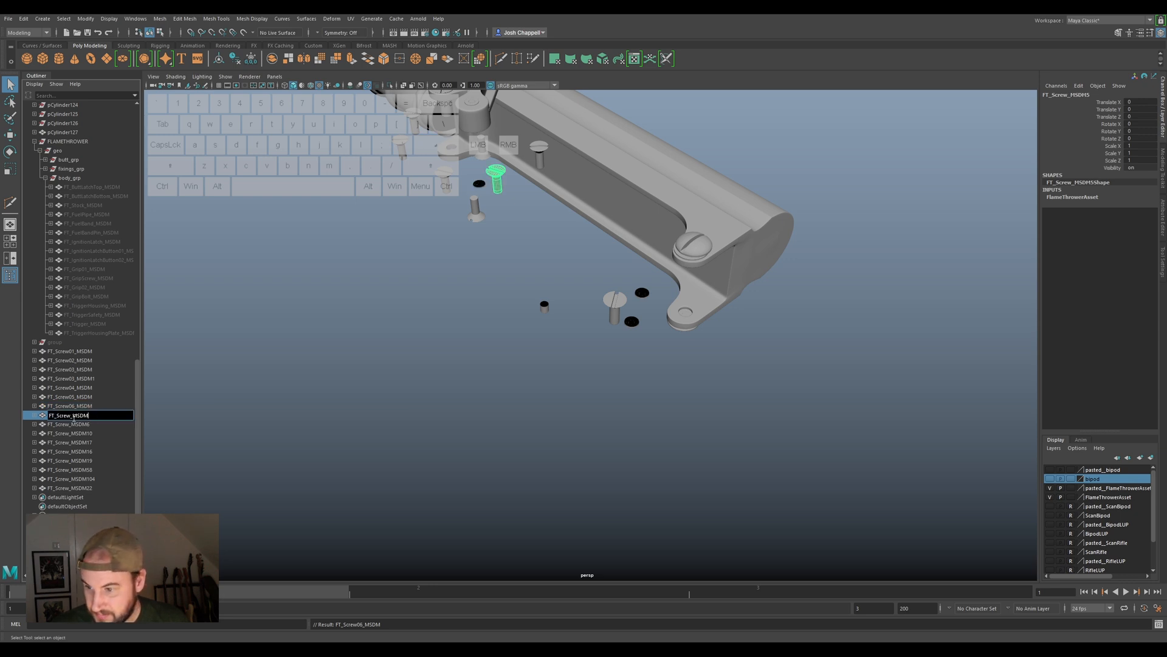
type("07")
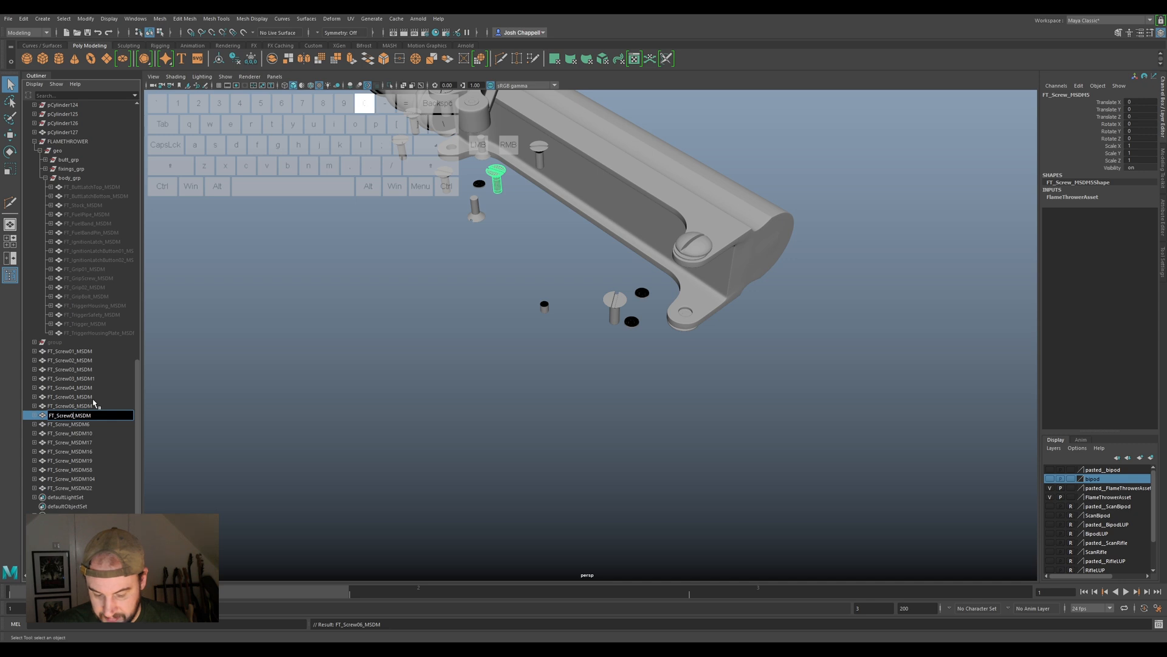
left_click(88, 426)
double_click(97, 424)
key("BackSpace")
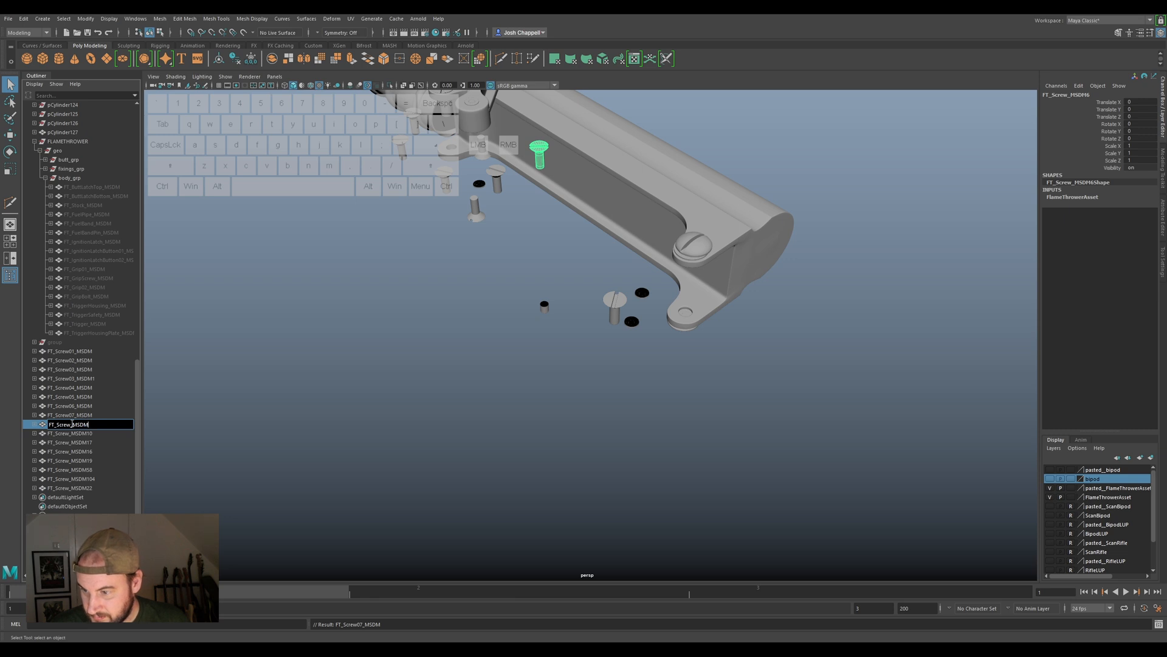
left_click(72, 424)
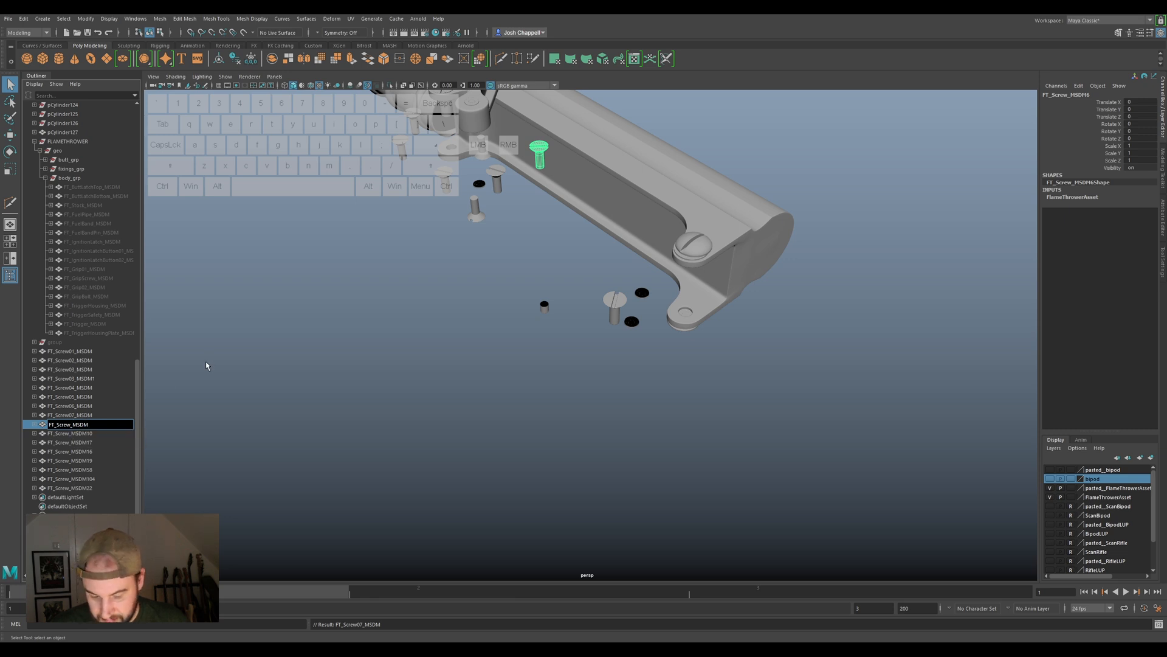
type("08")
key("Return")
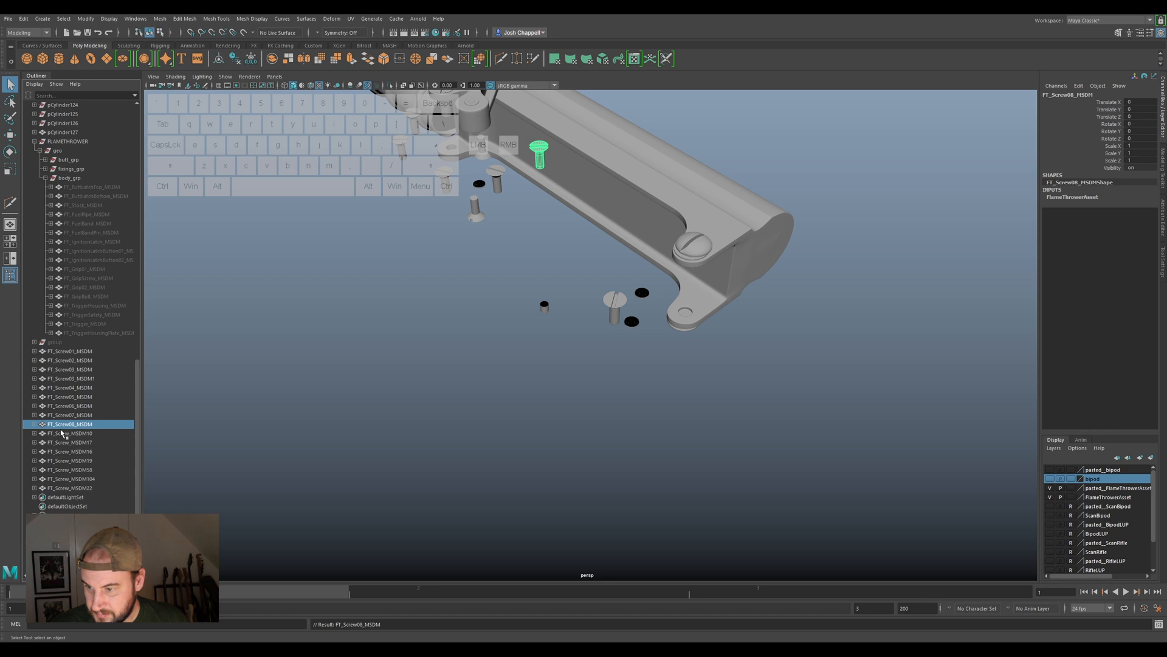
Rename FT_Screw_MSDM10 as FT_Screw09_MSDM.
left_click(61, 432)
double_click(97, 433)
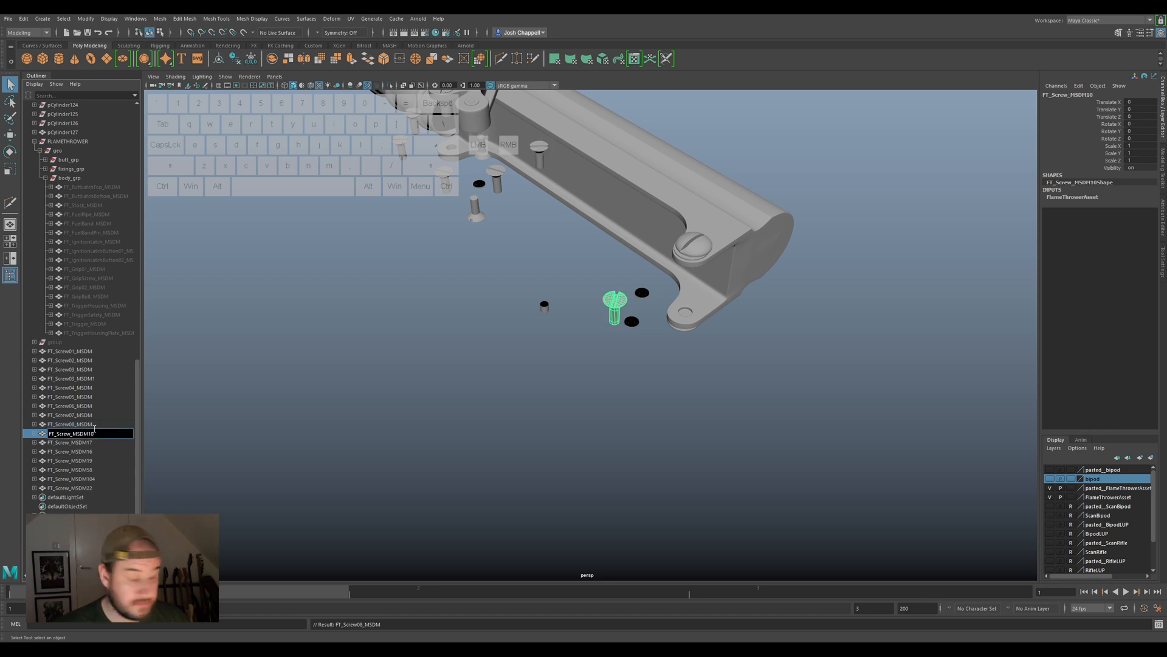
key("BackSpace")
key("BackSpace")
key("Left")
key("Left")
key("Left")
key("Left")
key("Left")
key("Left")
type("09")
key("Return")
Rename FT_Screw_MSDM17 as FT_Screw10_MSDM and FT_Screw_MSDM16 as FT_Screw11_MSDM.
double_click(91, 442)
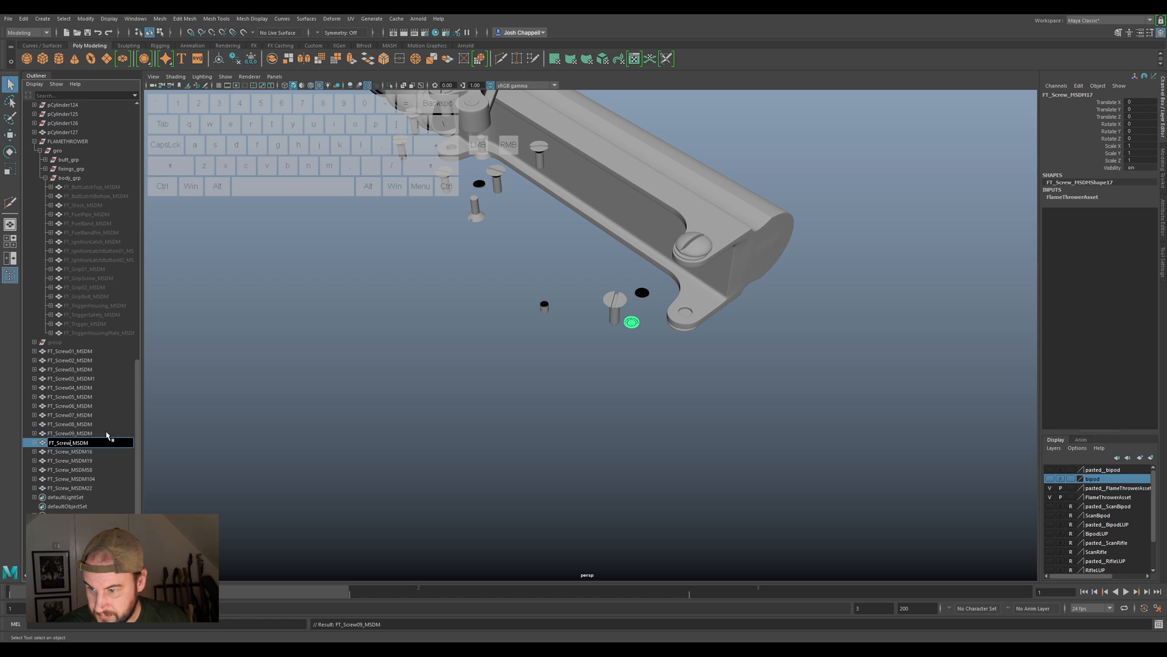
type("10")
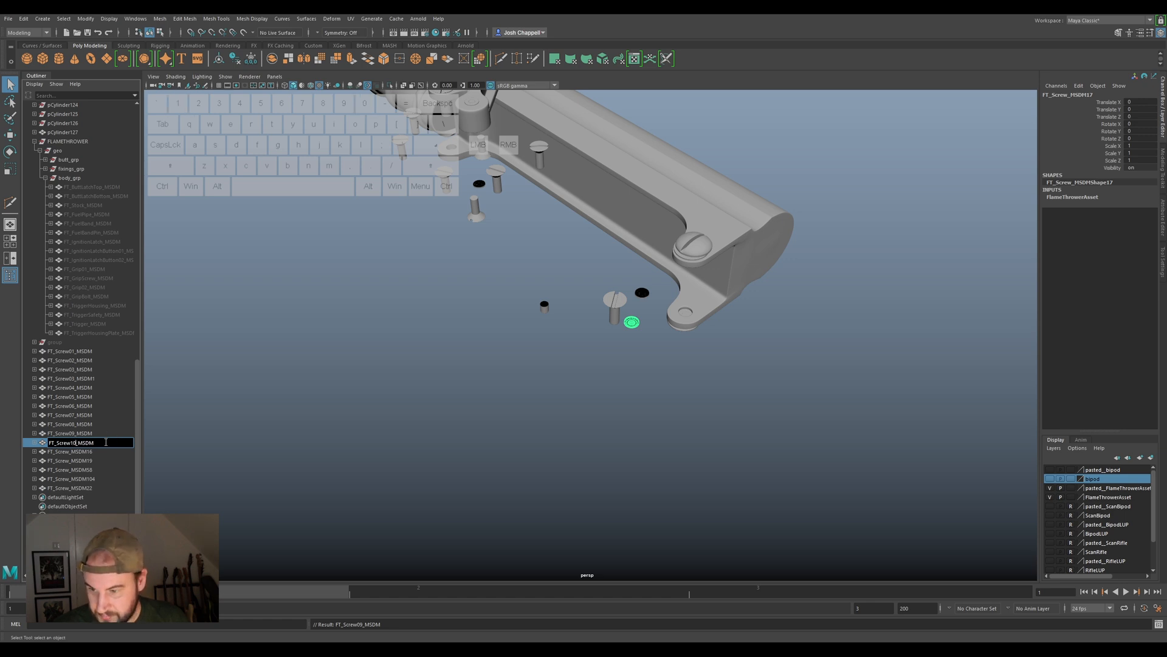
key("Return")
double_click(98, 452)
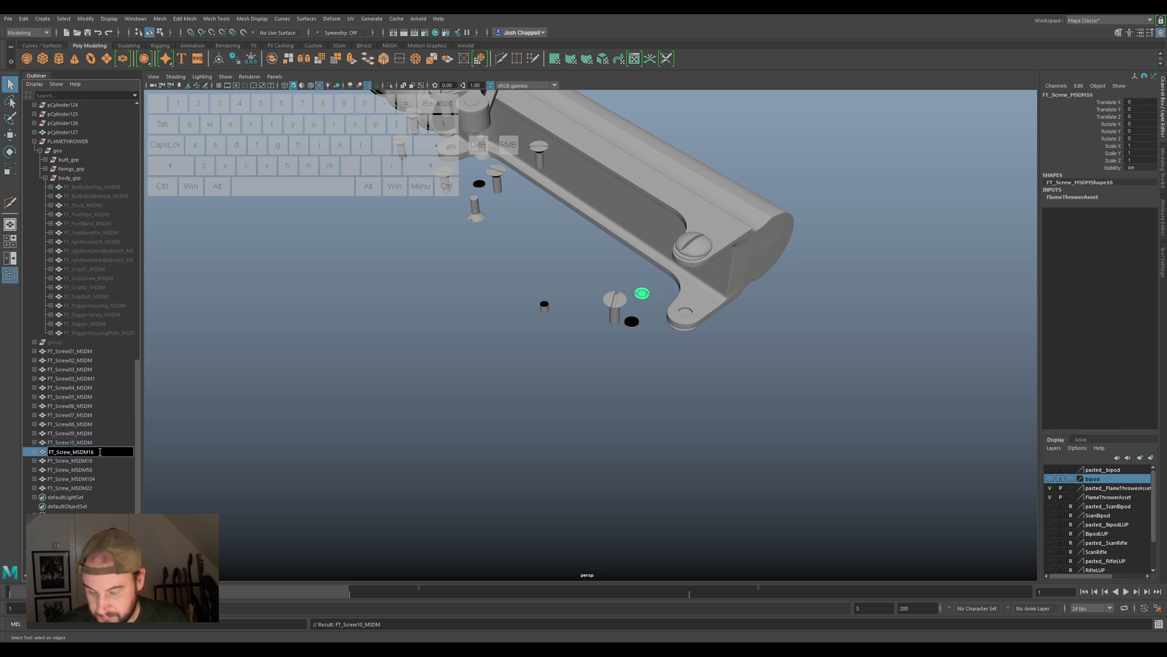
key("BackSpace")
key("BackSpace")
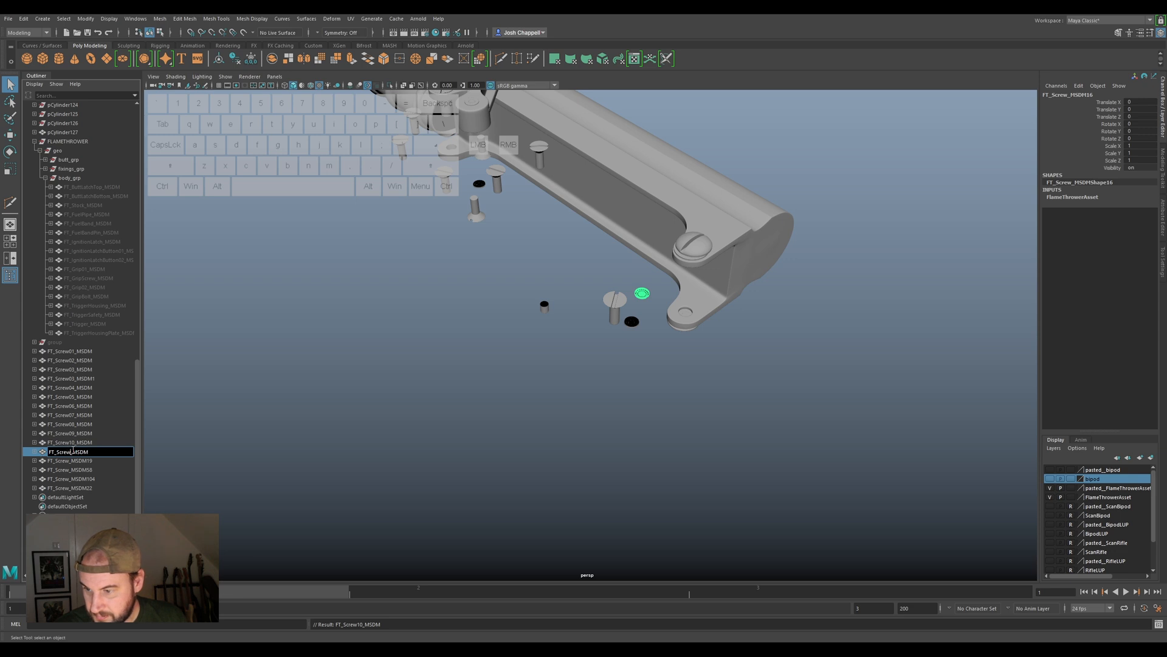
type("11")
key("Return")
Rename FT_Screw_MSDM19 as FT_Screw12_MSDM.
double_click(115, 461)
left_click(116, 461)
key("BackSpace")
key("BackSpace")
left_click(71, 461)
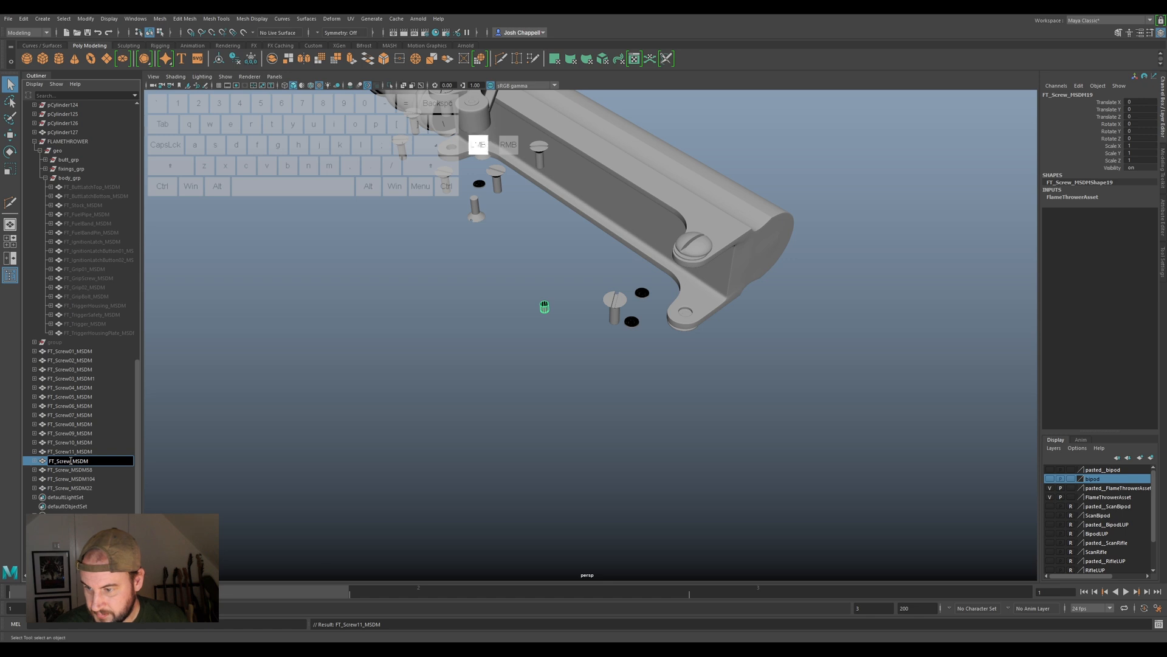
type("12")
Rename FT_Screw_MSDM58 as FT_Screw13_MSDM.
left_click(97, 469)
double_click(97, 469)
key("BackSpace")
key("BackSpace")
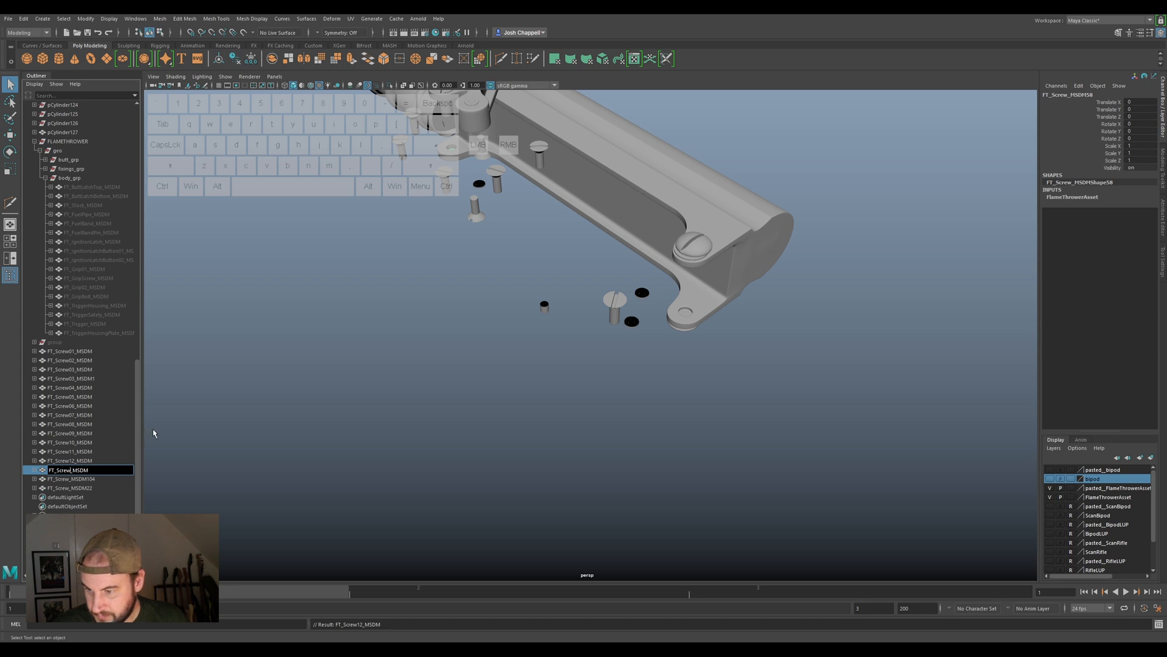
type("13")
Rename FT_Screw_MSDM104 as FT_Screw14_MSDM.
left_click(98, 478)
double_click(98, 478)
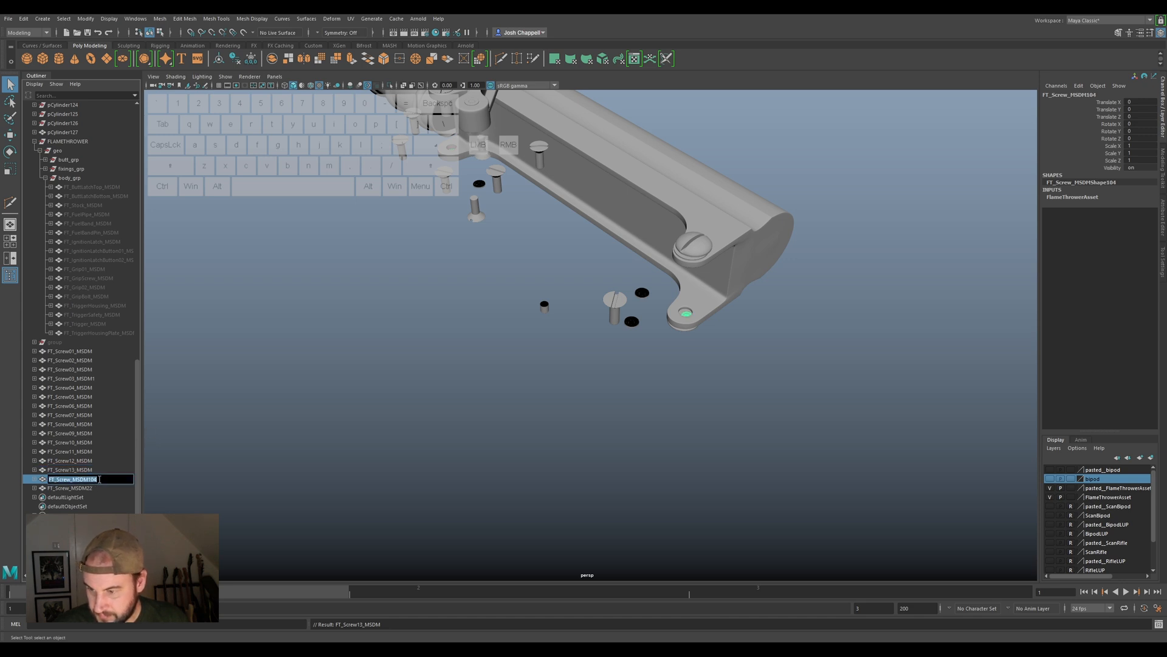
key("BackSpace")
key("BackSpace")
key("BackSpace")
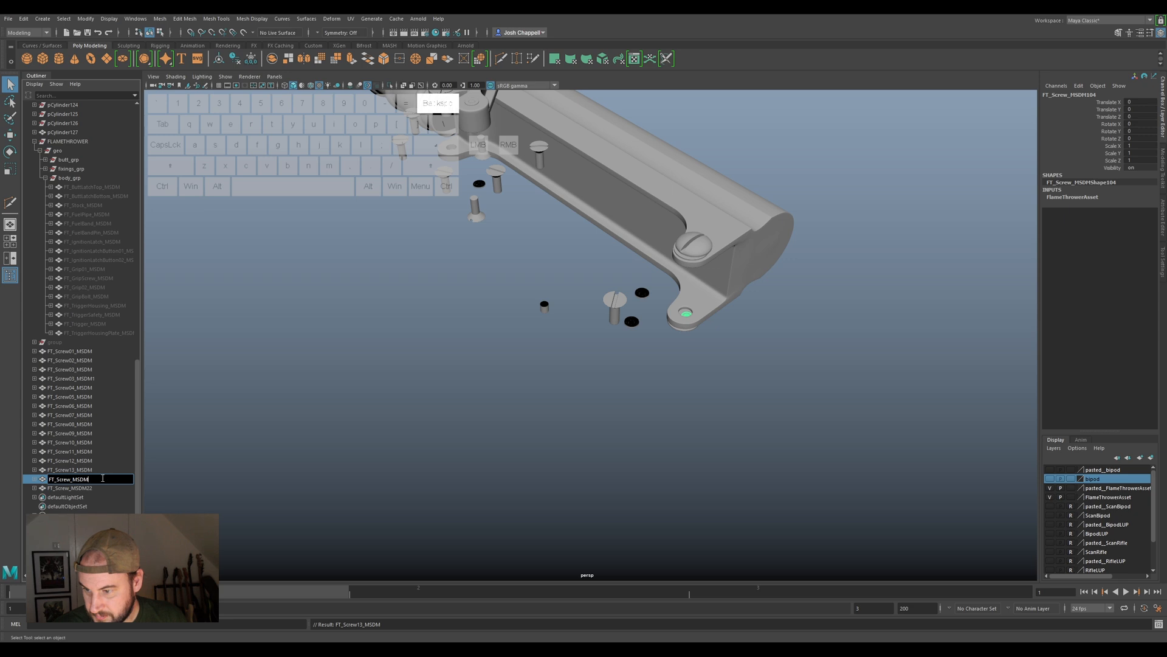
left_click(71, 479)
type("14")
Rename the last screw in the list, FT_Screw_MSDM22, as FT_Screw15_MSDM.
left_click(89, 489)
double_click(100, 487)
left_click(72, 488)
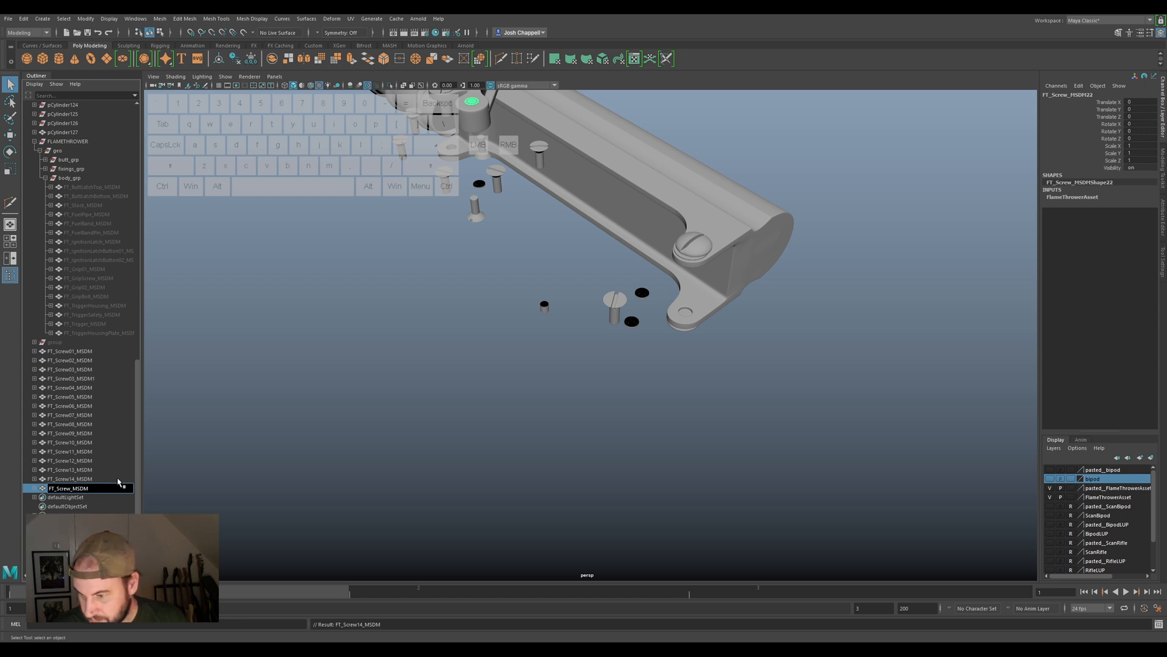
type("15")
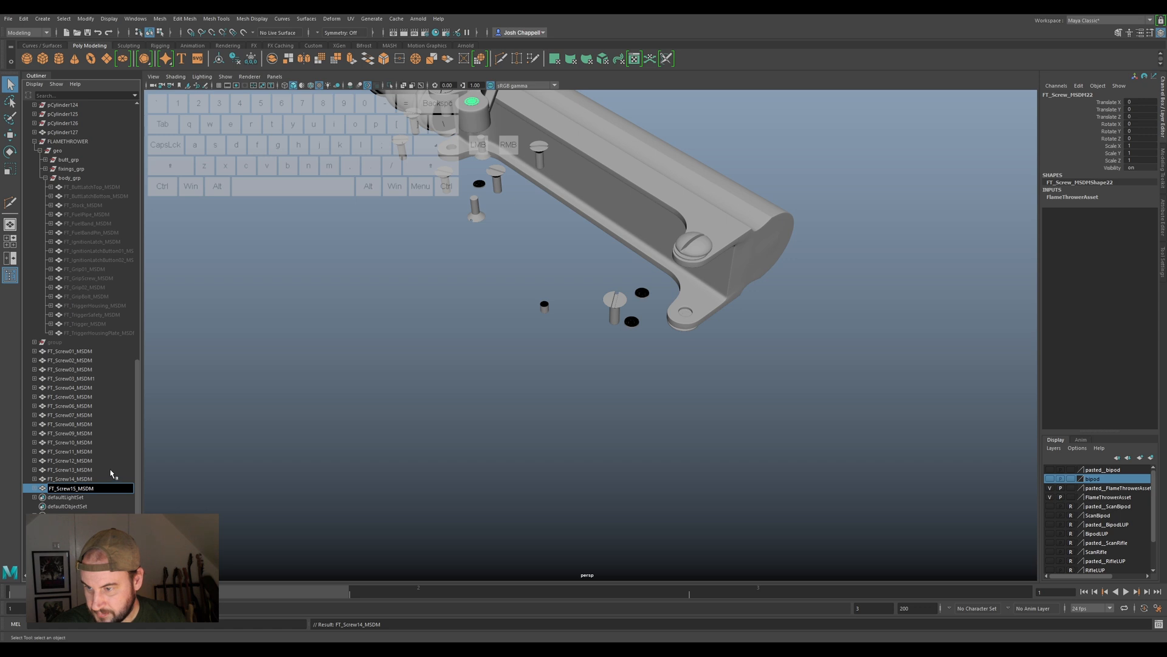
key("Return")
Freeze all the renamed screws from FT_Screw01_MSDM to FT_Screw15_MSDM and move them into fixings_grp.
left_click(81, 355)
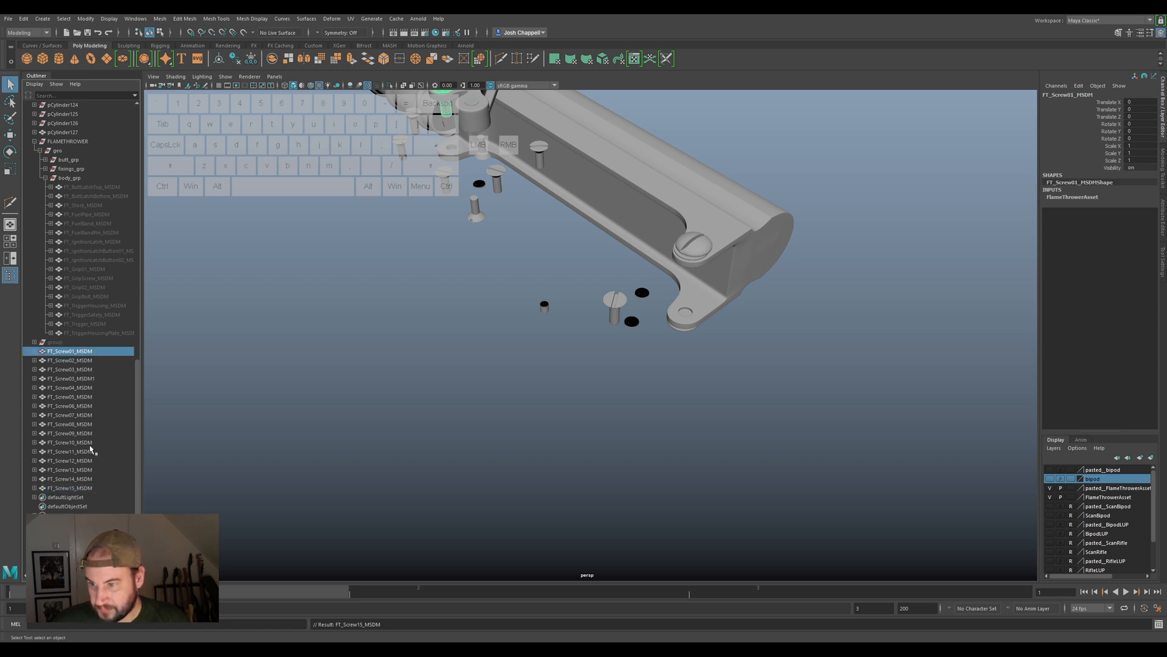
left_click(70, 488, "shift")
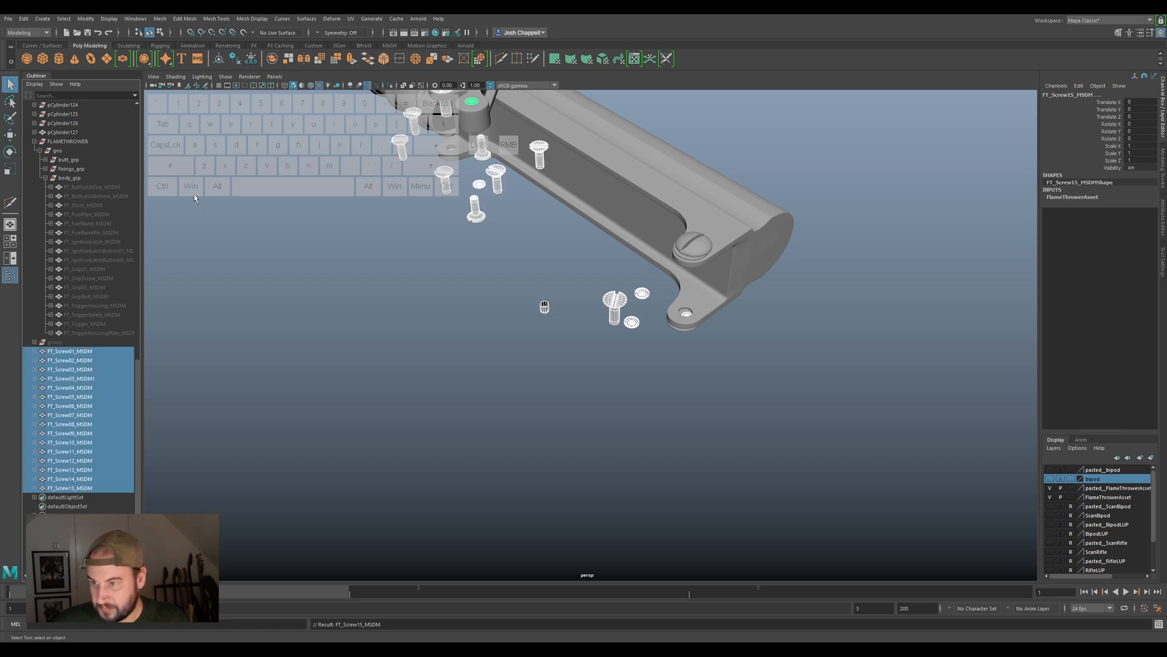
left_click(46, 169)
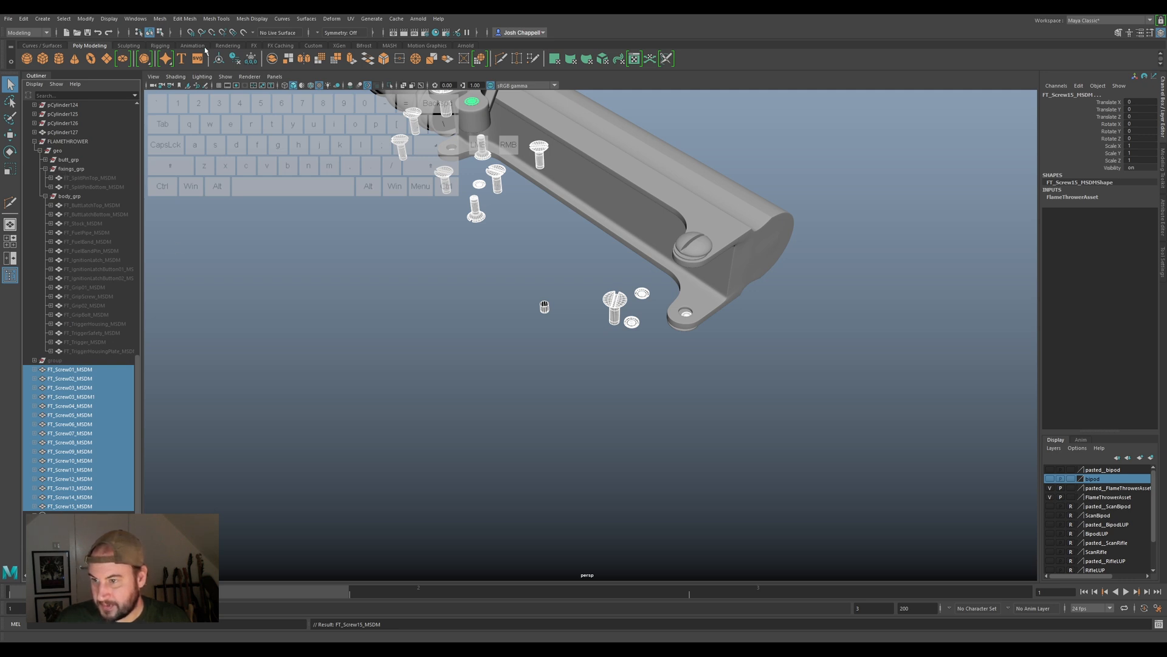
left_click(249, 59)
left_click(235, 59)
left_click(220, 60)
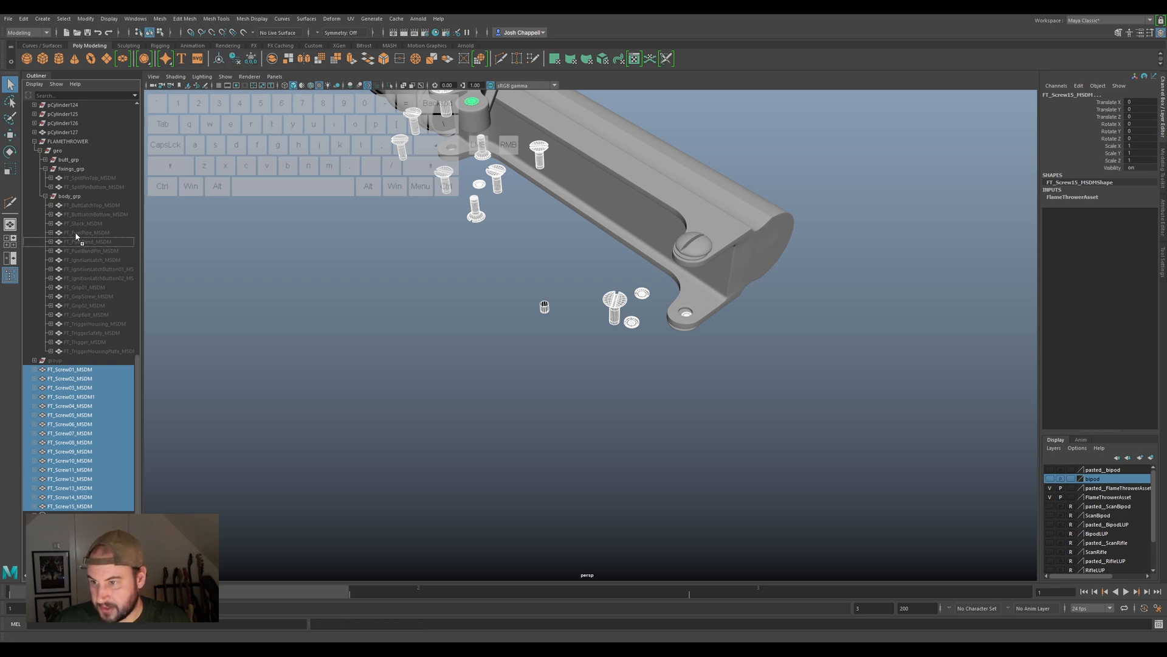
middle_click_drag(60, 175, 61, 170)
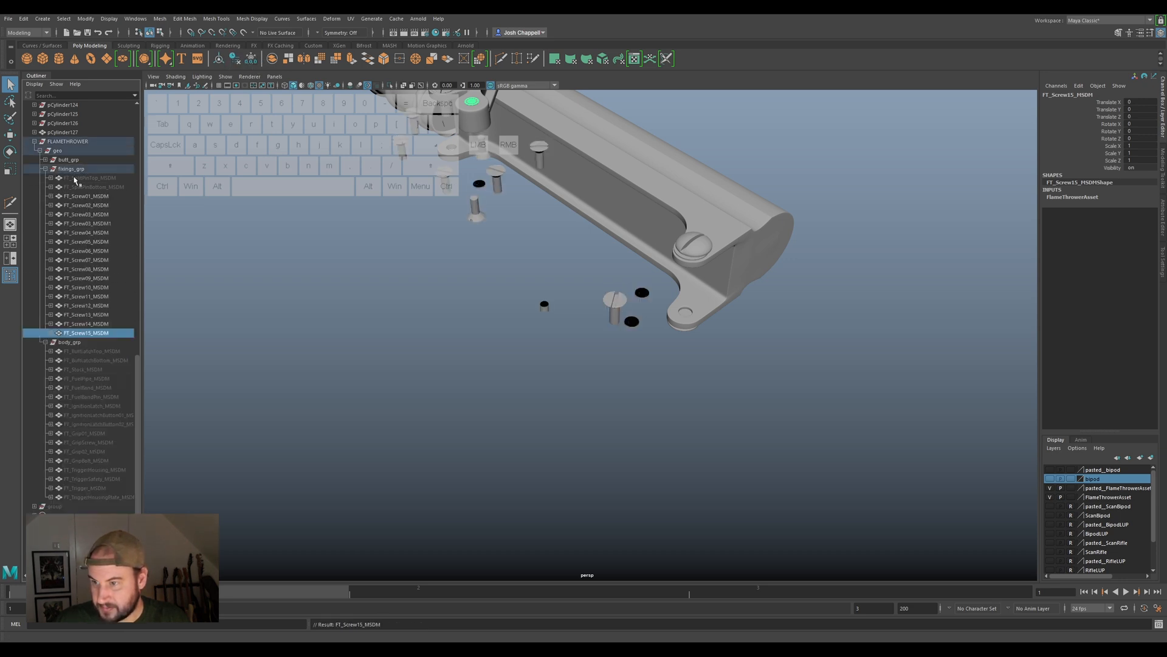
Hide the screws FT_Screw01_MSDM through FT_Screw15_MSDM inside fixings_grp.
left_click(89, 196)
left_click(98, 334, "shift")
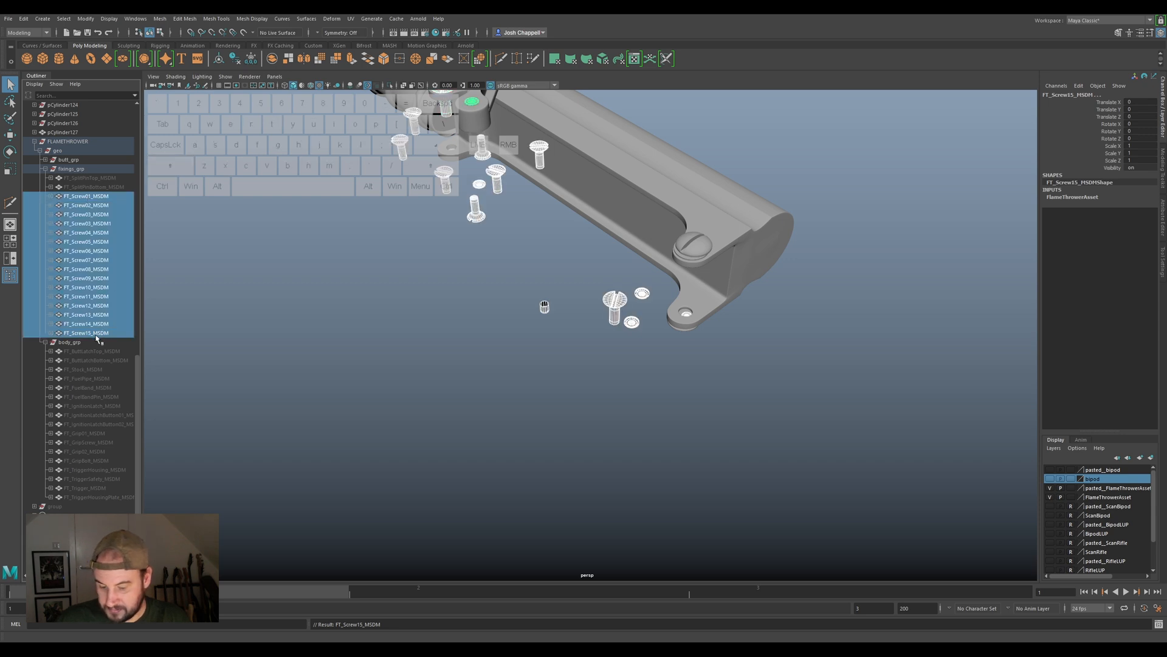
key("h")
Unparent pCylinder23, the small pin at the round boss beside the long slotted bracket.
left_click_drag(329, 231, 508, 256, "alt")
middle_click_drag(508, 253, 478, 303, "alt")
right_click_drag(371, 302, 411, 302, "alt")
left_click_drag(411, 303, 401, 329, "alt")
middle_click_drag(401, 328, 506, 265, "alt")
left_click(501, 263)
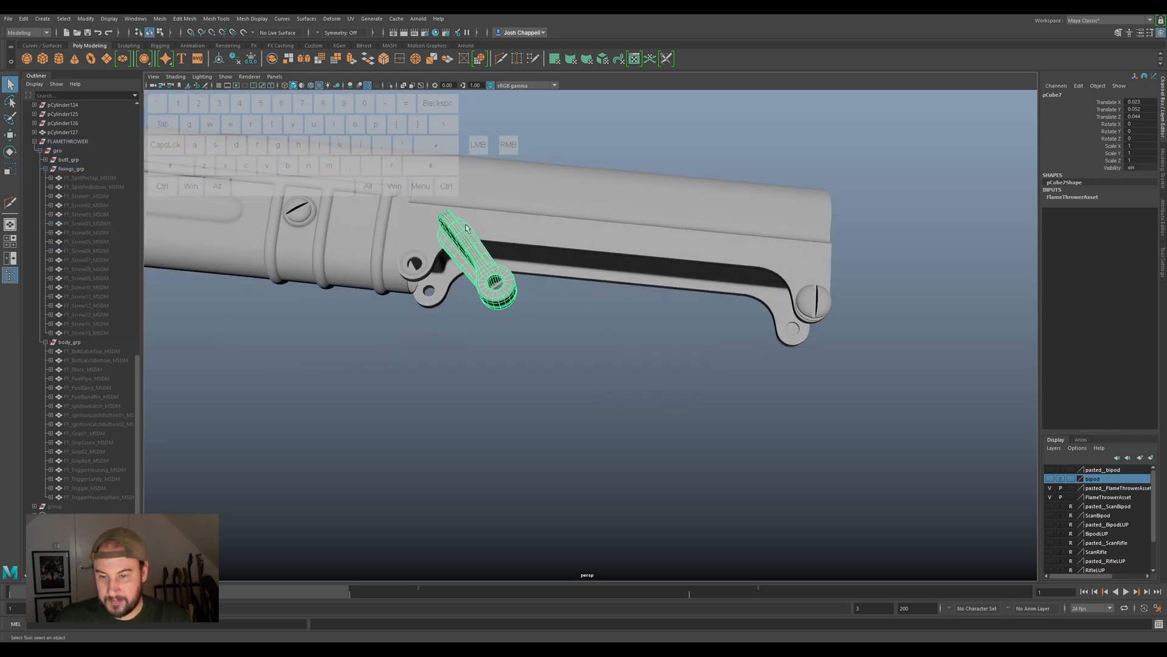
right_click_drag(389, 243, 435, 281, "alt")
middle_click_drag(436, 281, 685, 318, "alt")
middle_click_drag(766, 262, 622, 321, "alt")
left_click(527, 351)
left_click_drag(528, 346, 494, 360, "alt")
key("shift+p")
Rename the unparented pin as FT_Screw16_MSDM, reusing the copied name of FT_Screw15_MSDM.
double_click(90, 333)
key("ctrl")
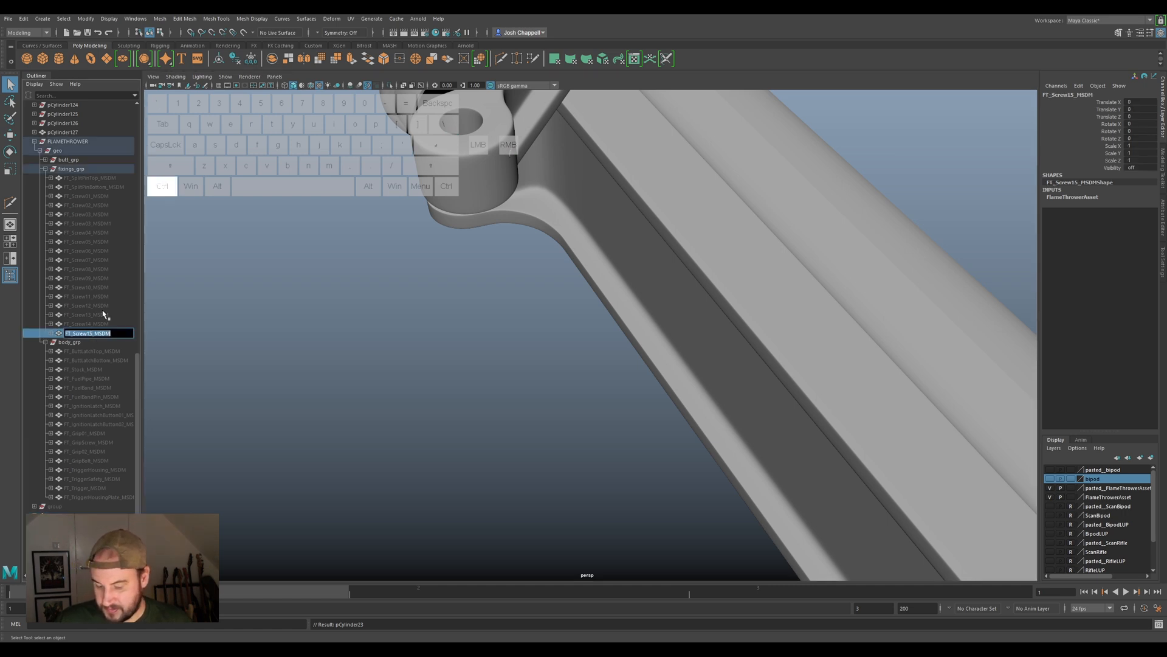
key("ctrl+c")
double_click(75, 513)
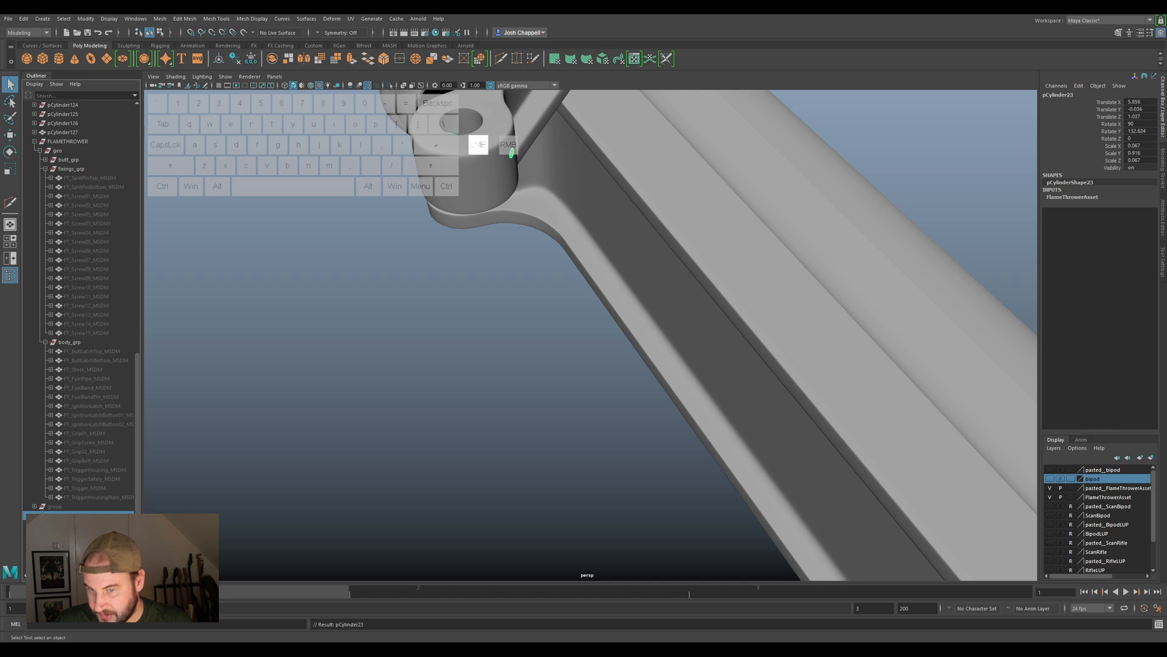
key("ctrl+v")
left_click(82, 512)
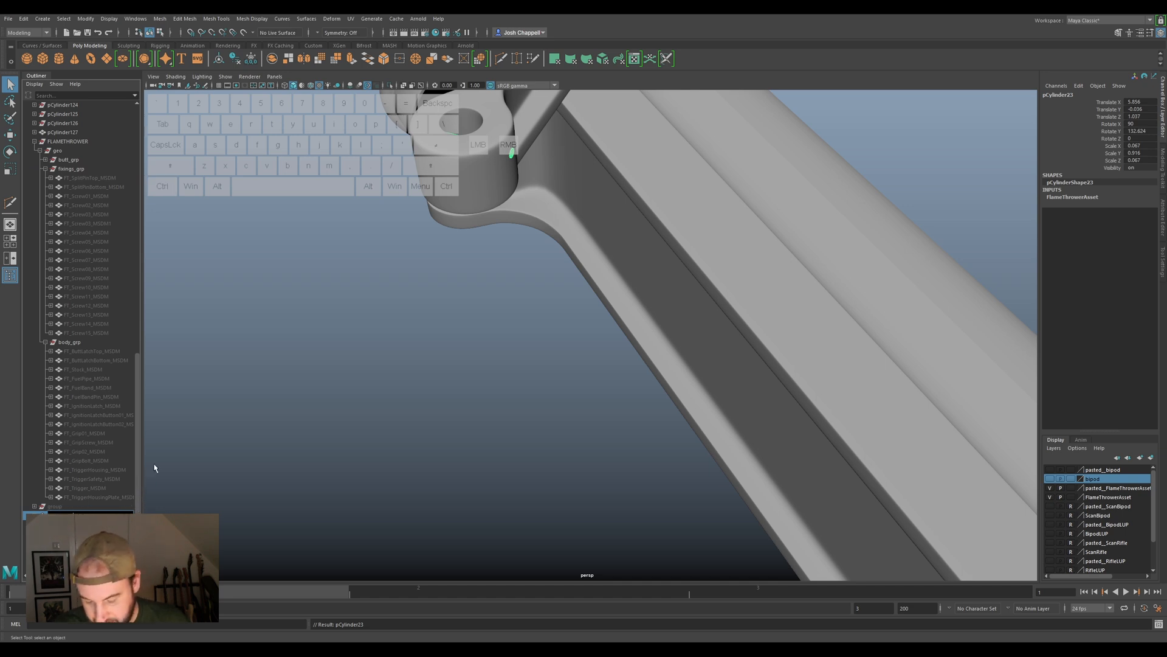
key("Return")
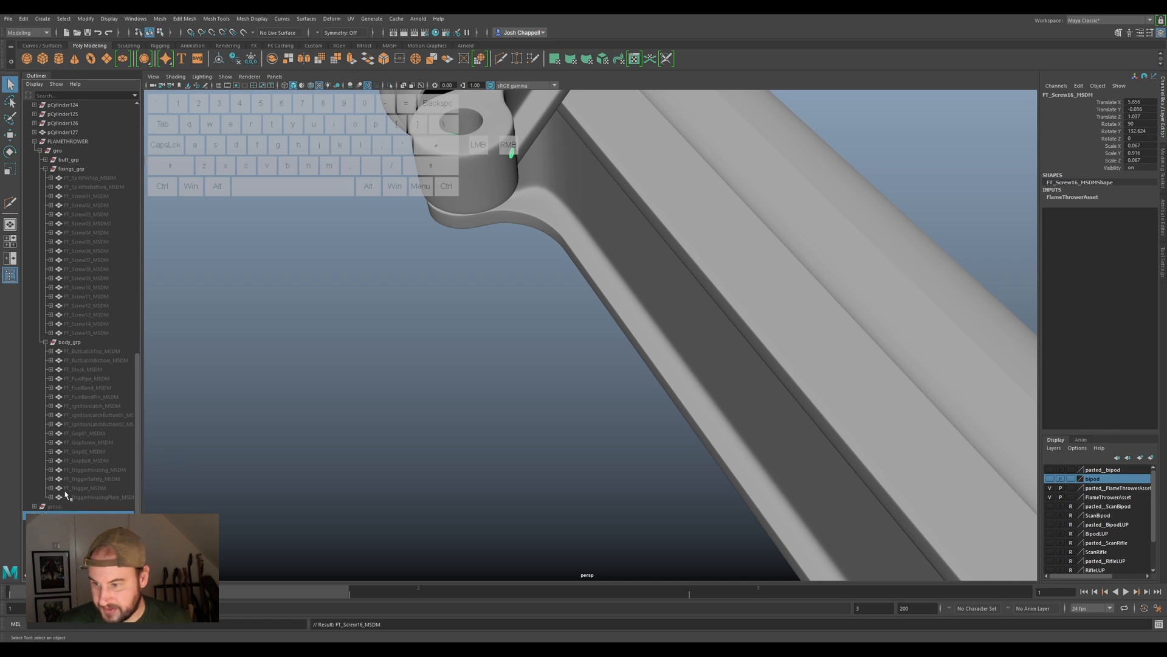
Freeze the transformations of the pin FT_Screw16_MSDM, delete its history and centre its pivot.
left_click(252, 58)
left_click(240, 61)
left_click(219, 59)
Rename the pin as FT_Pin_MSDM, move it into fixings_grp and hide it.
double_click(77, 513)
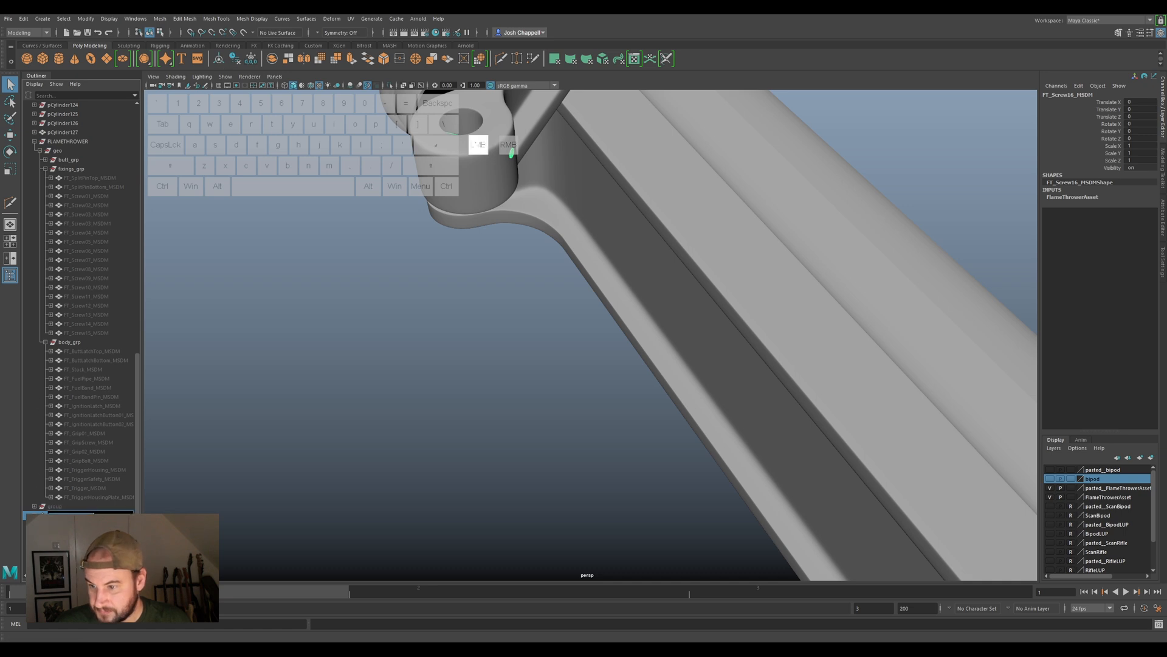
left_click_drag(77, 512, 57, 513)
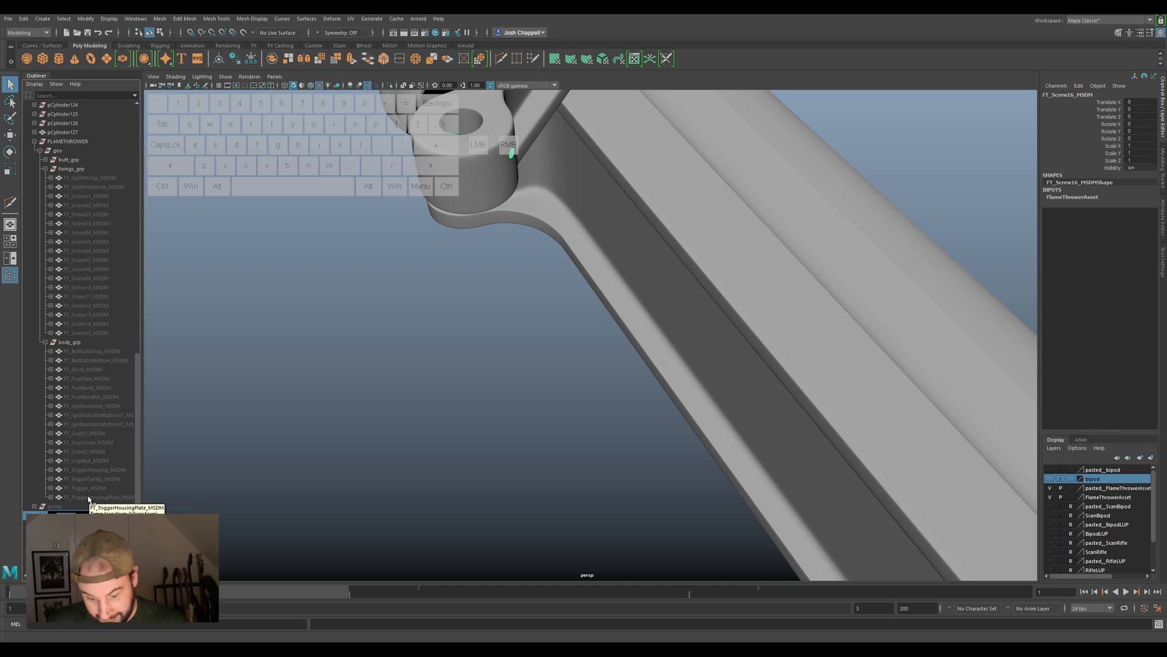
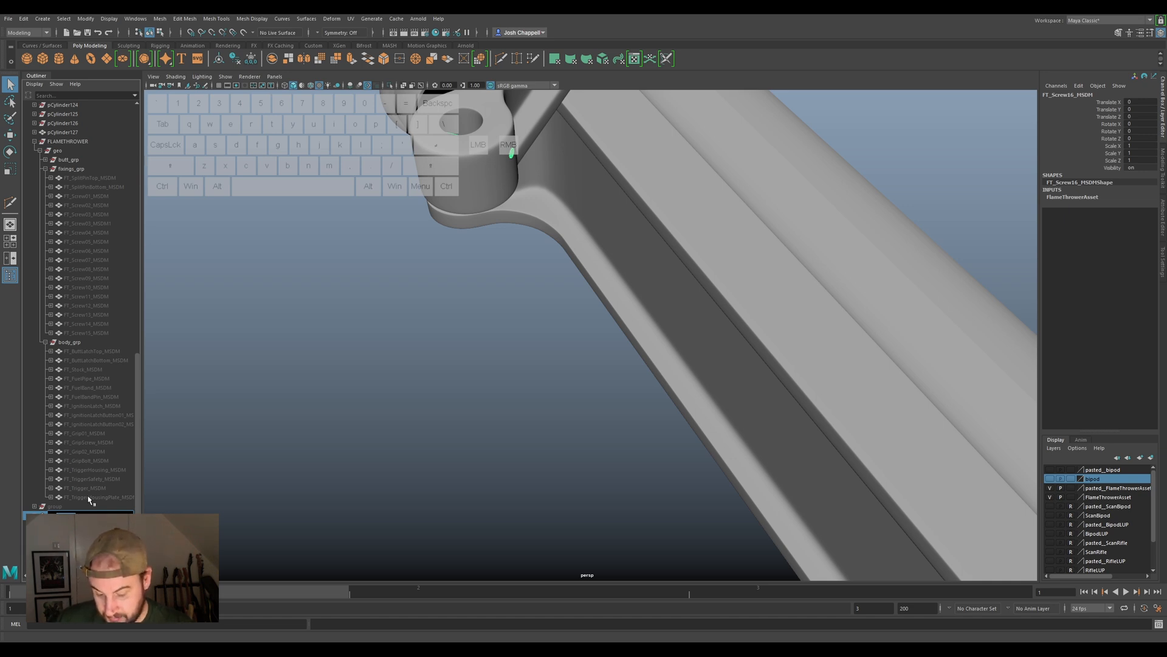
type("Re")
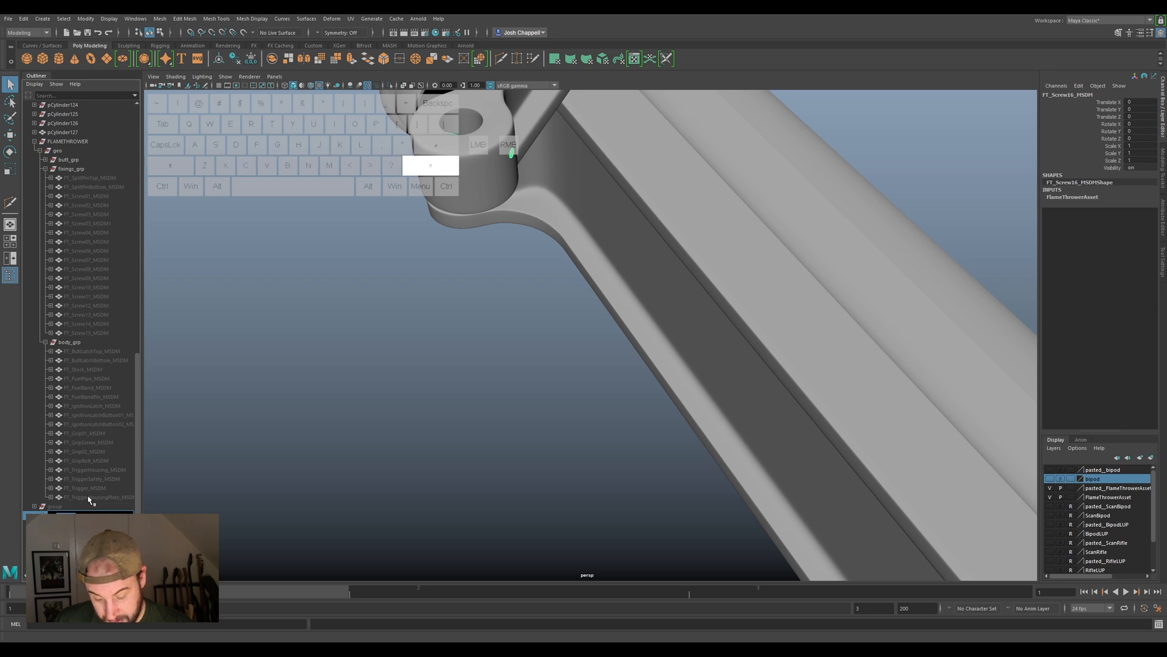
key("Return")
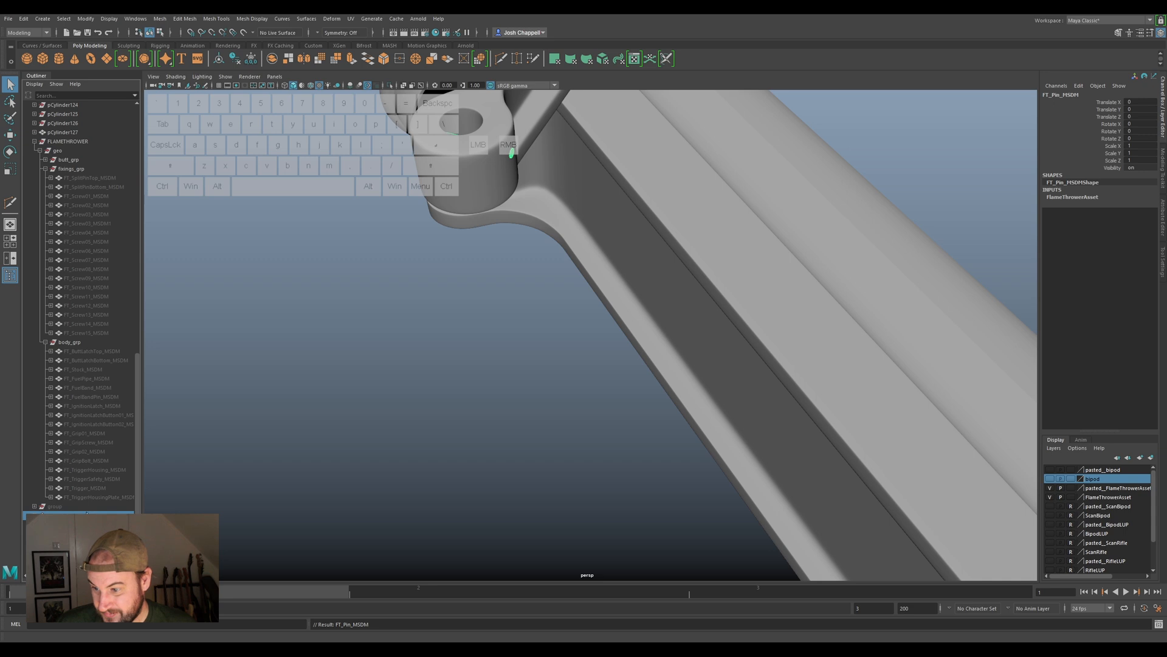
middle_click_drag(85, 305, 68, 170)
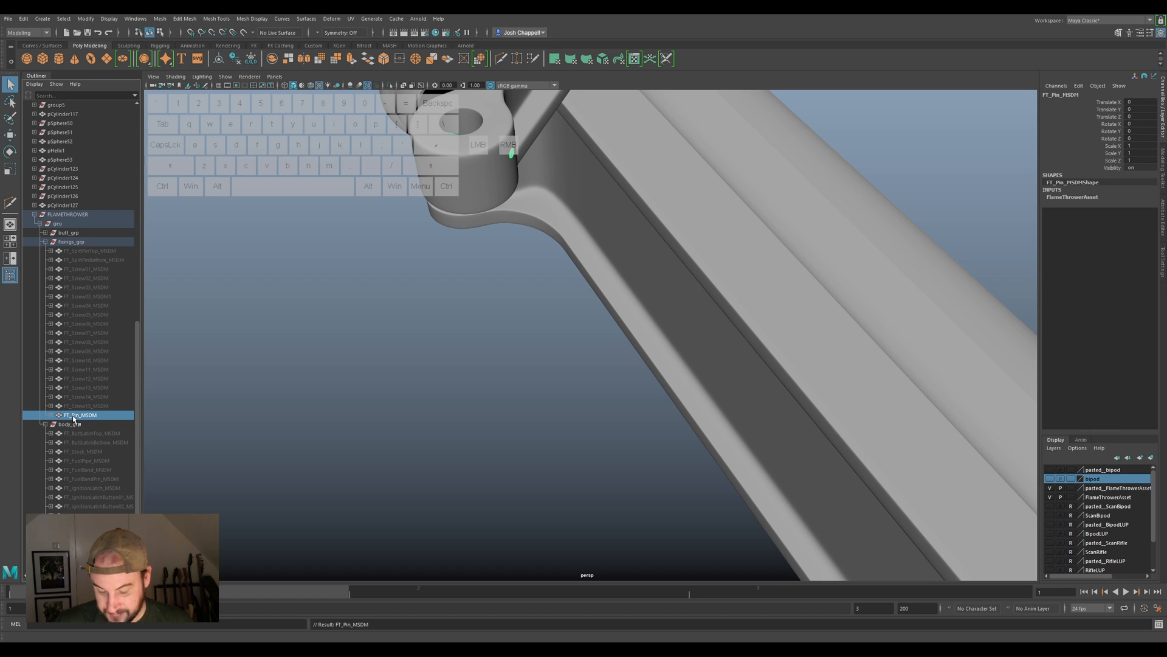
Unparent pCube7, the small lever with the round boss, and rename it as FT_SelectorSwitch_MSDM.
left_click(465, 159)
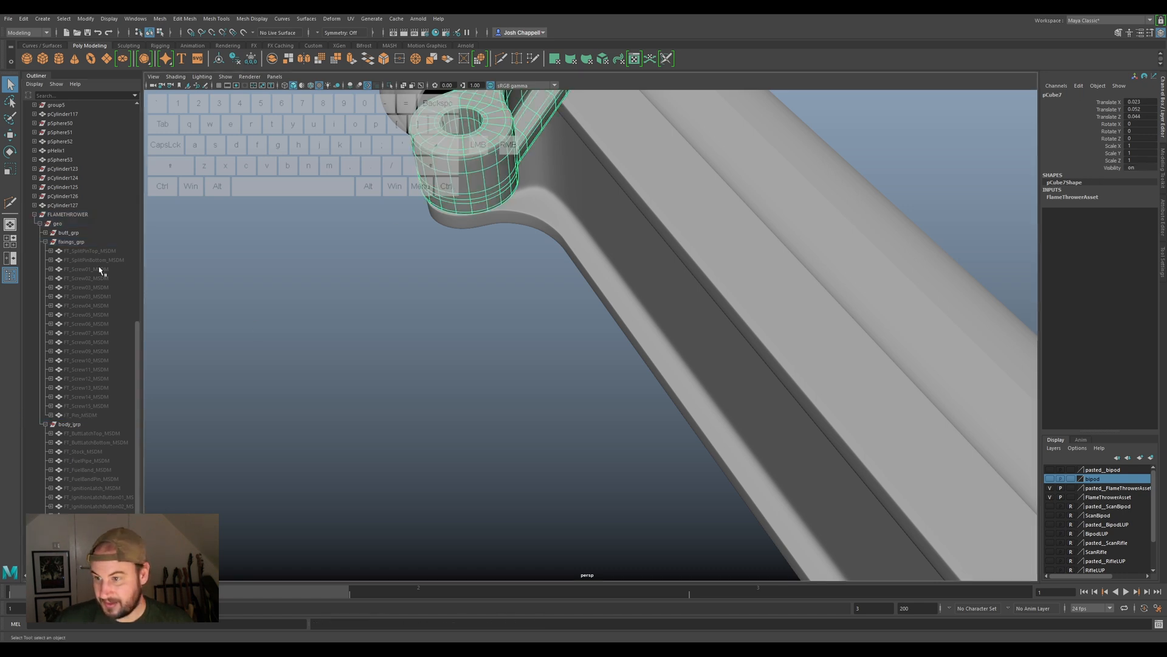
key("shift+p")
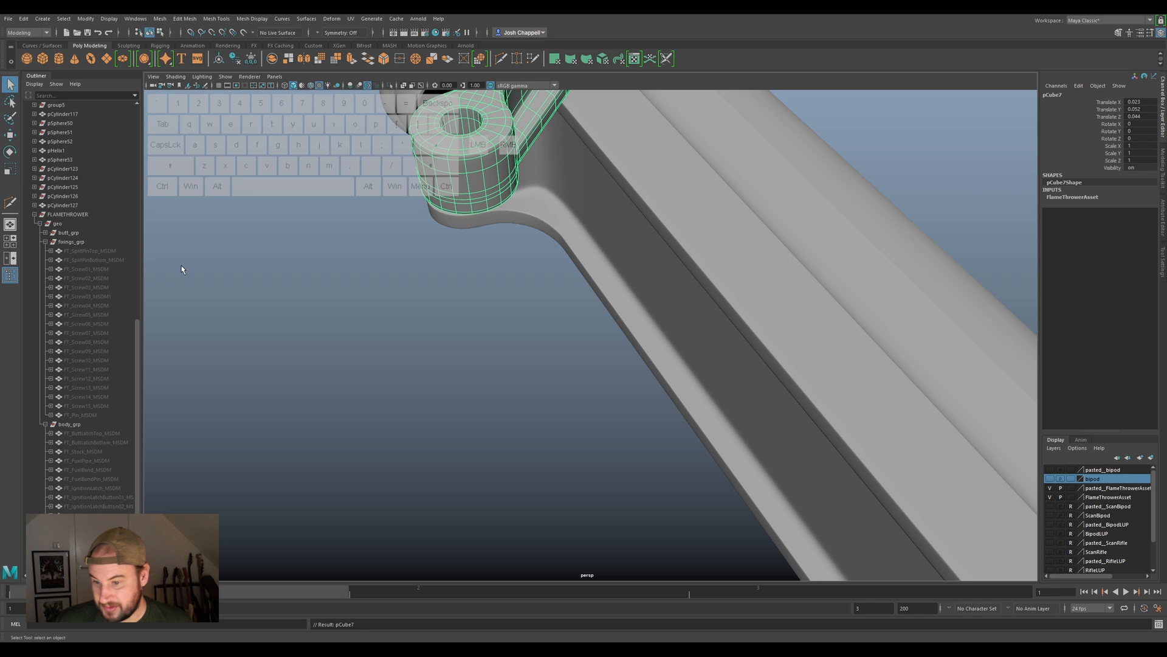
scroll(128, 359, "down", 4)
left_click(65, 489)
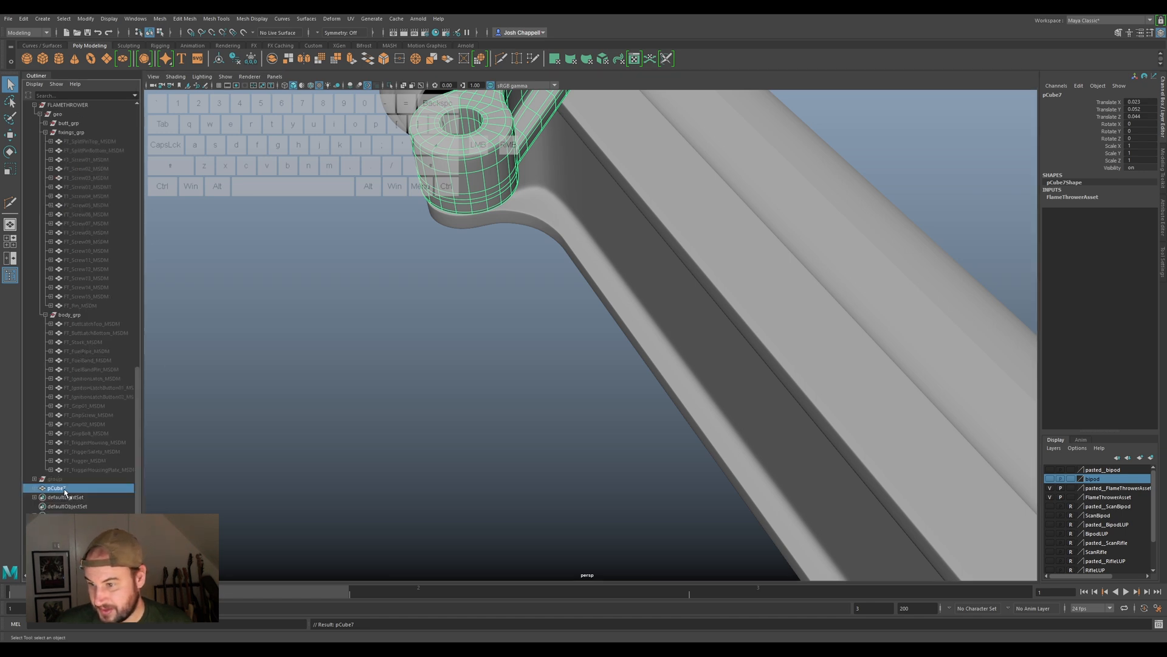
double_click(64, 489)
type("FT_Screw15_MSDM")
left_click_drag(71, 489, 62, 490)
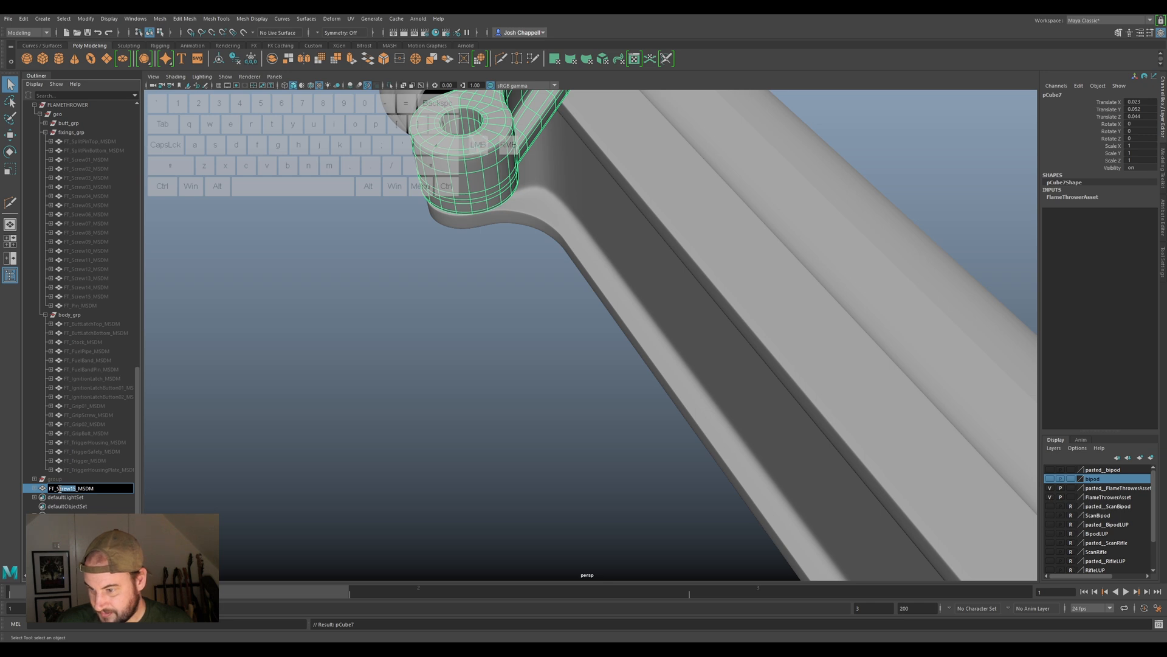
type("ide")
type("c")
type("torSwit")
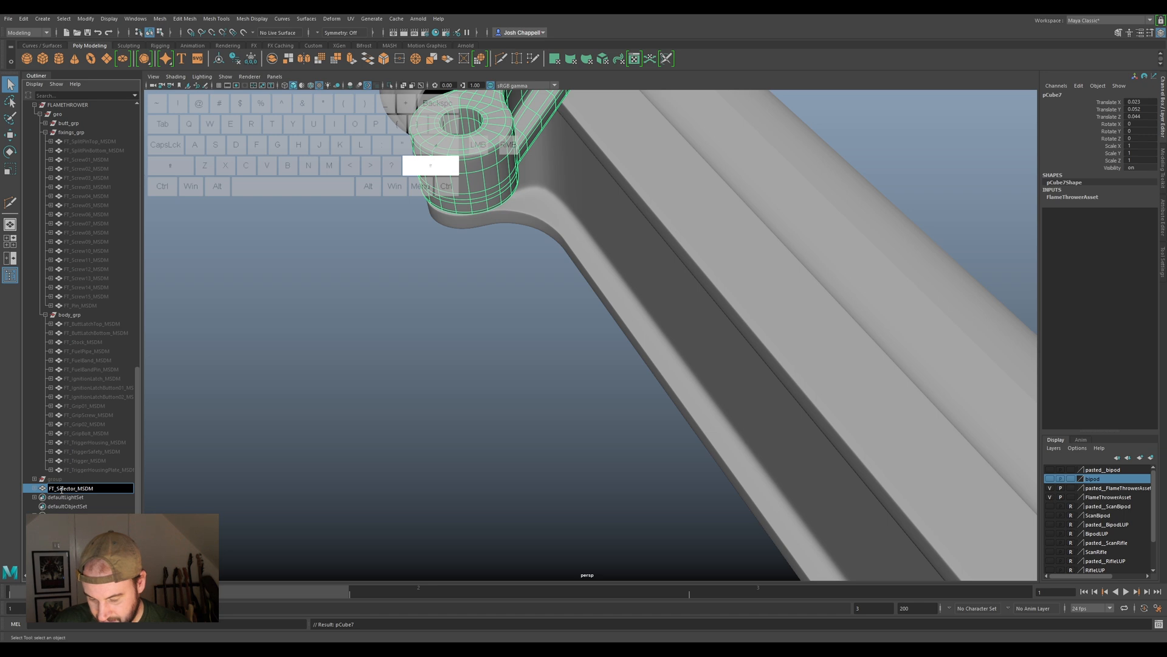
type("ch")
key("Return")
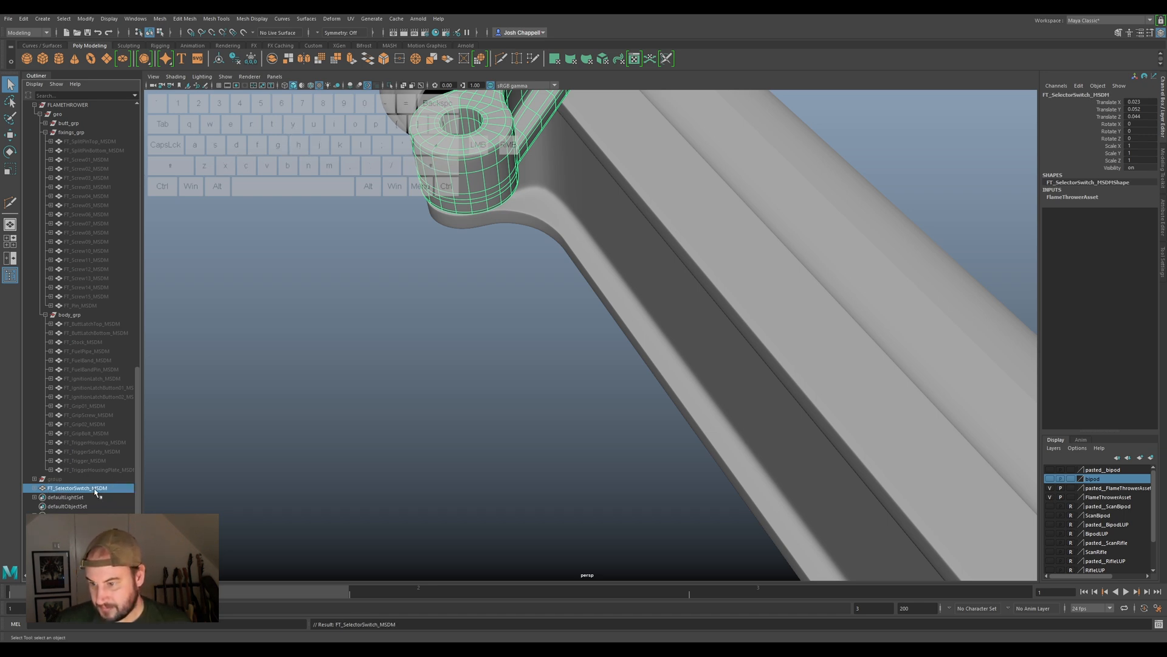
Freeze the transformations of FT_SelectorSwitch_MSDM, delete its history and centre its pivot.
left_click(251, 60)
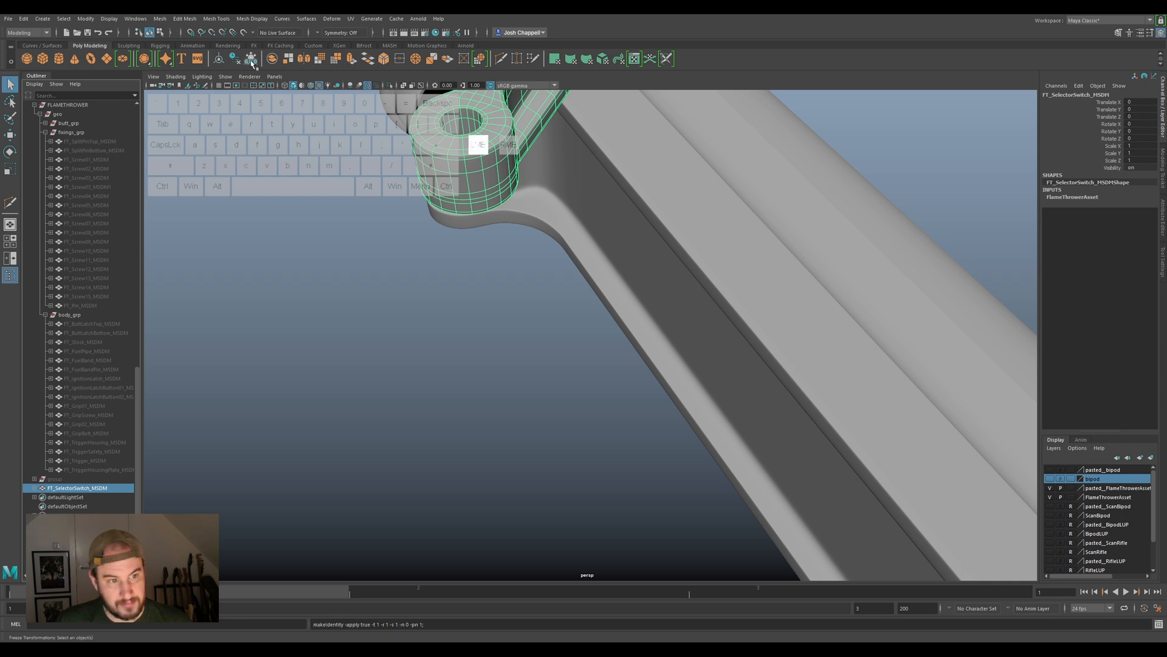
left_click(236, 60)
left_click(219, 59)
left_click(217, 58)
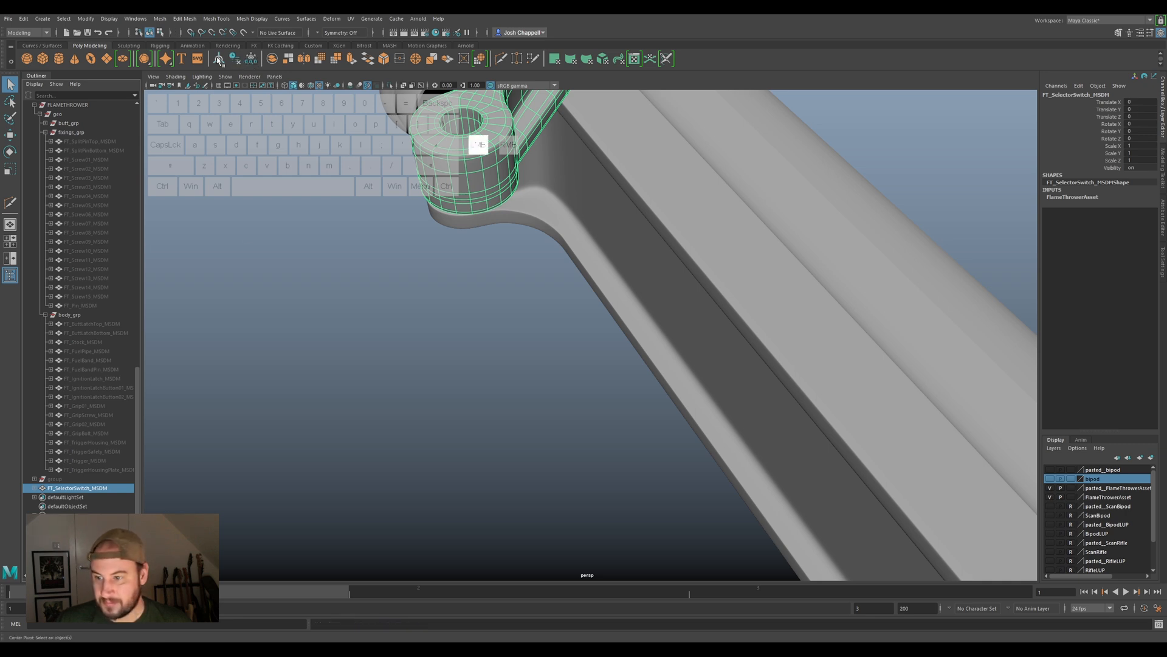
Move FT_SelectorSwitch_MSDM into fixings_grp and hide it.
scroll(341, 318, "down", 5)
key("w")
left_click_drag(407, 341, 498, 375, "alt")
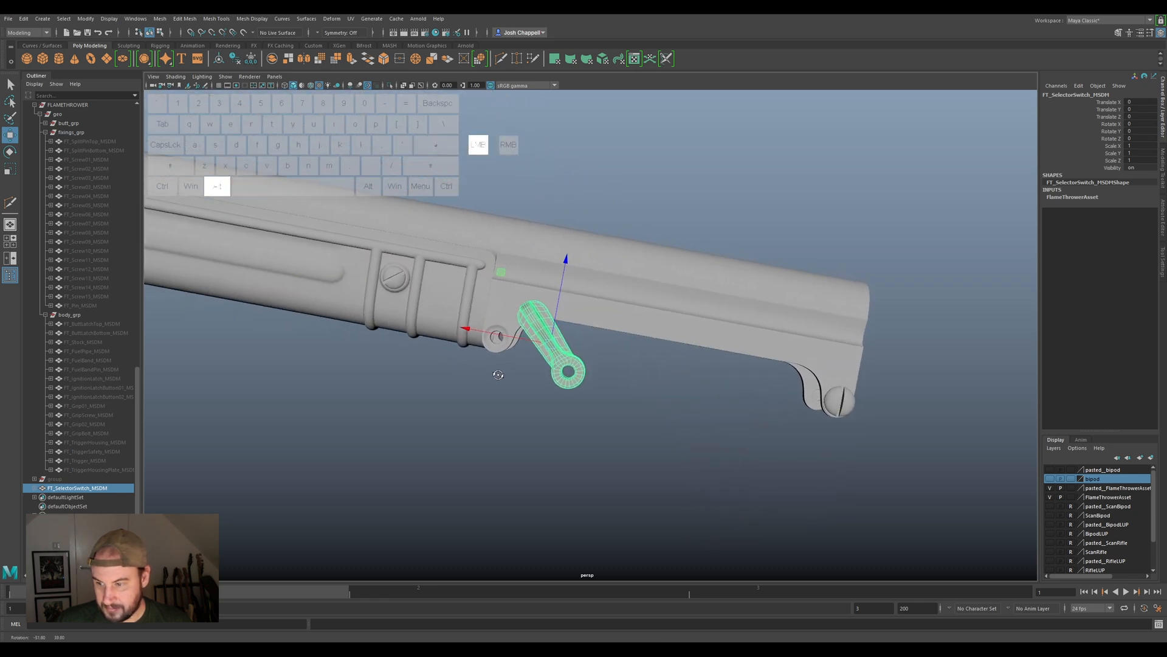
middle_click_drag(87, 142, 77, 133)
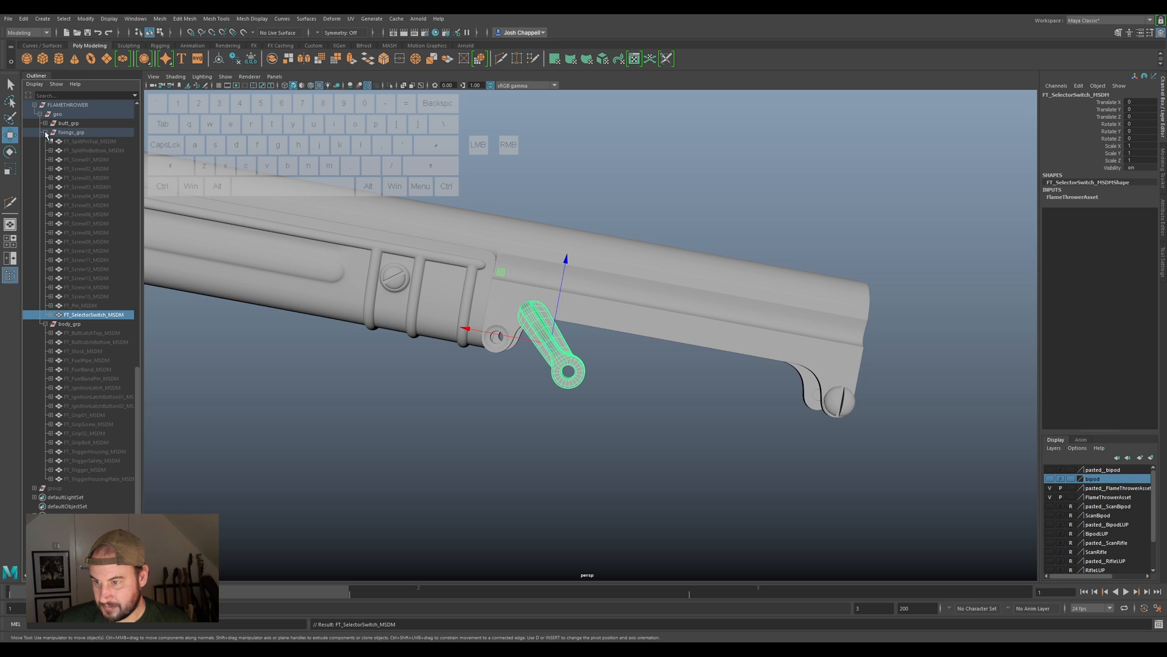
key("h")
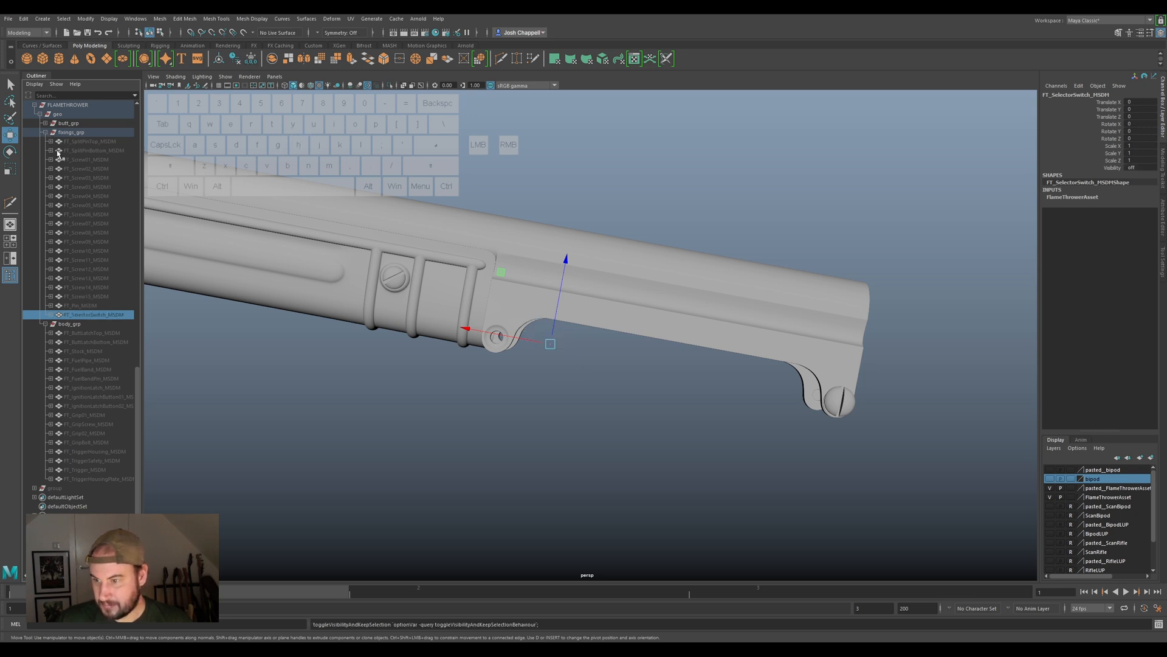
Copy the name of FT_Screw01_MSDM in fixings_grp and check which screw number was used last.
left_click(395, 281)
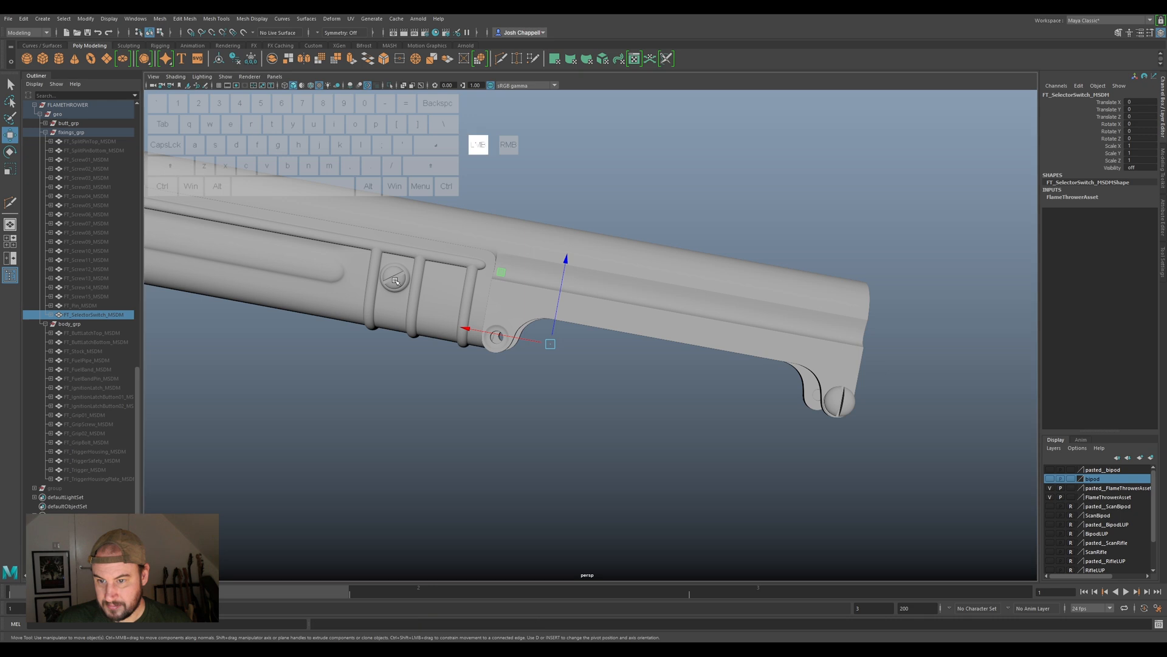
scroll(72, 265, "up", 13)
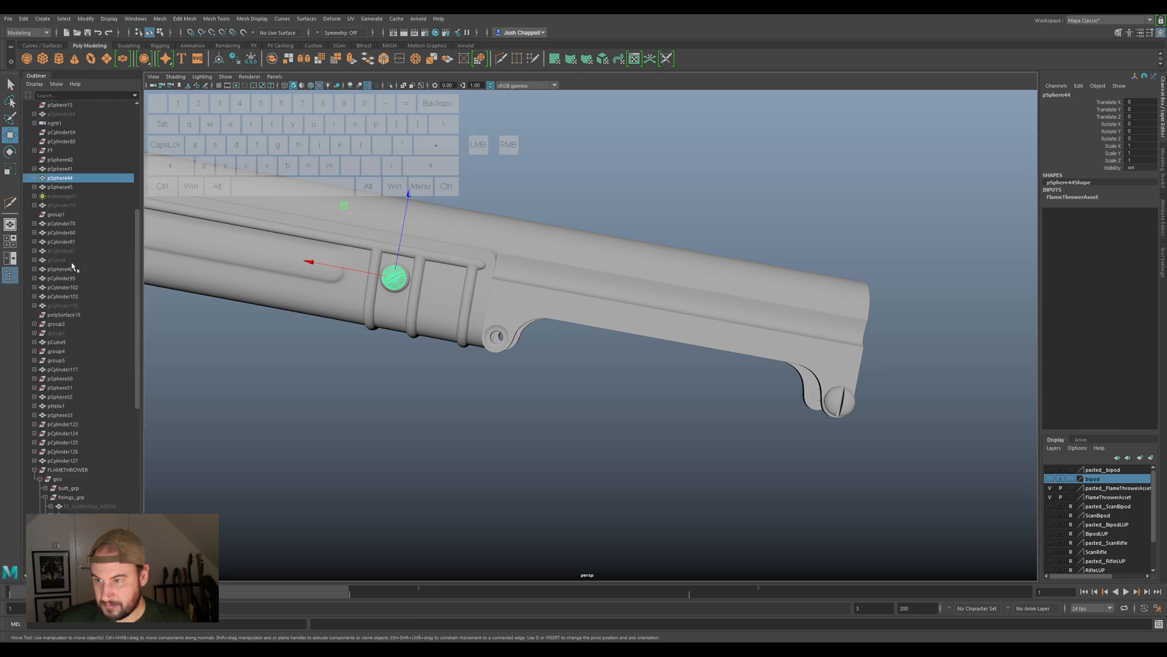
middle_click_drag(396, 404, 706, 353, "alt")
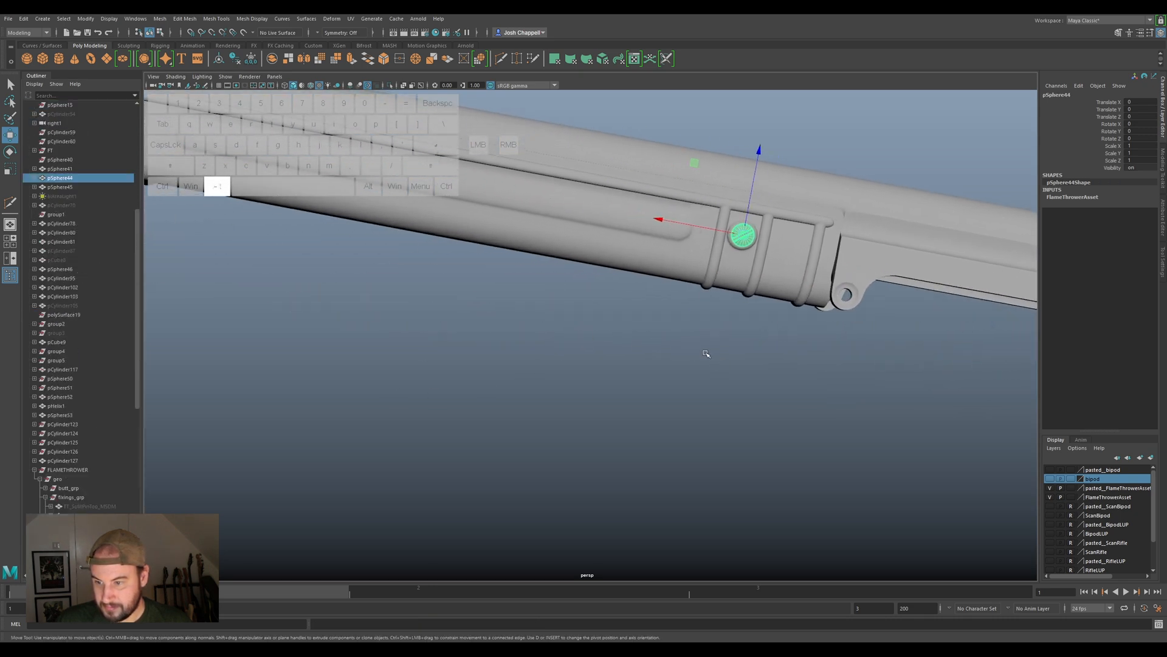
left_click(79, 524)
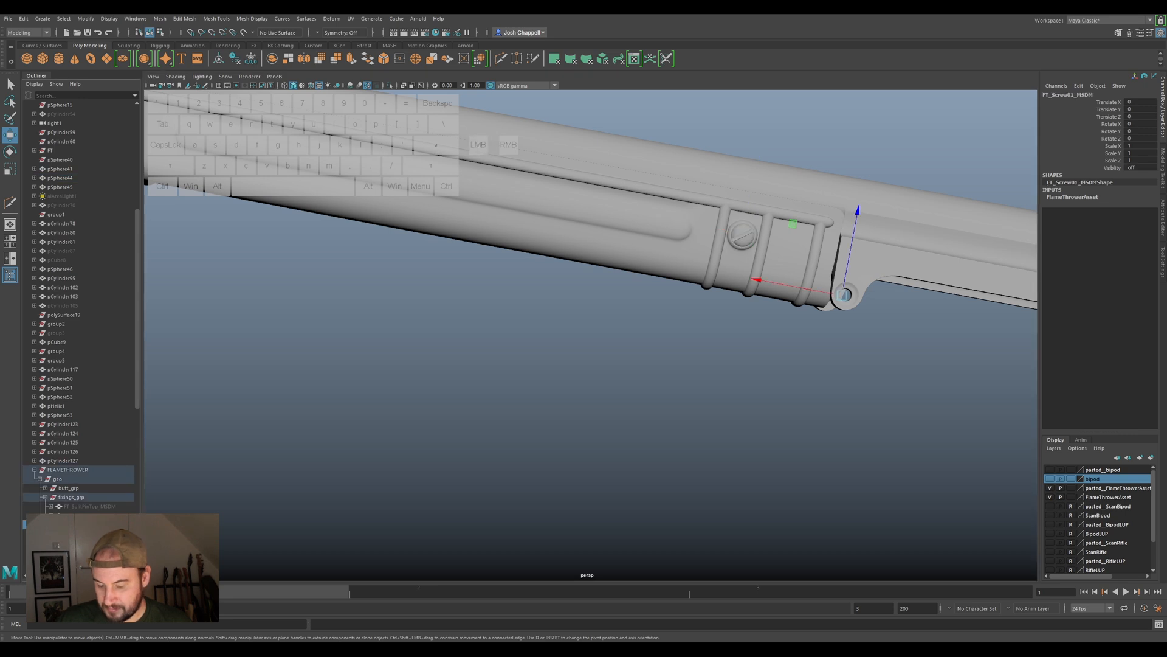
left_click(86, 542)
scroll(107, 498, "down", 10)
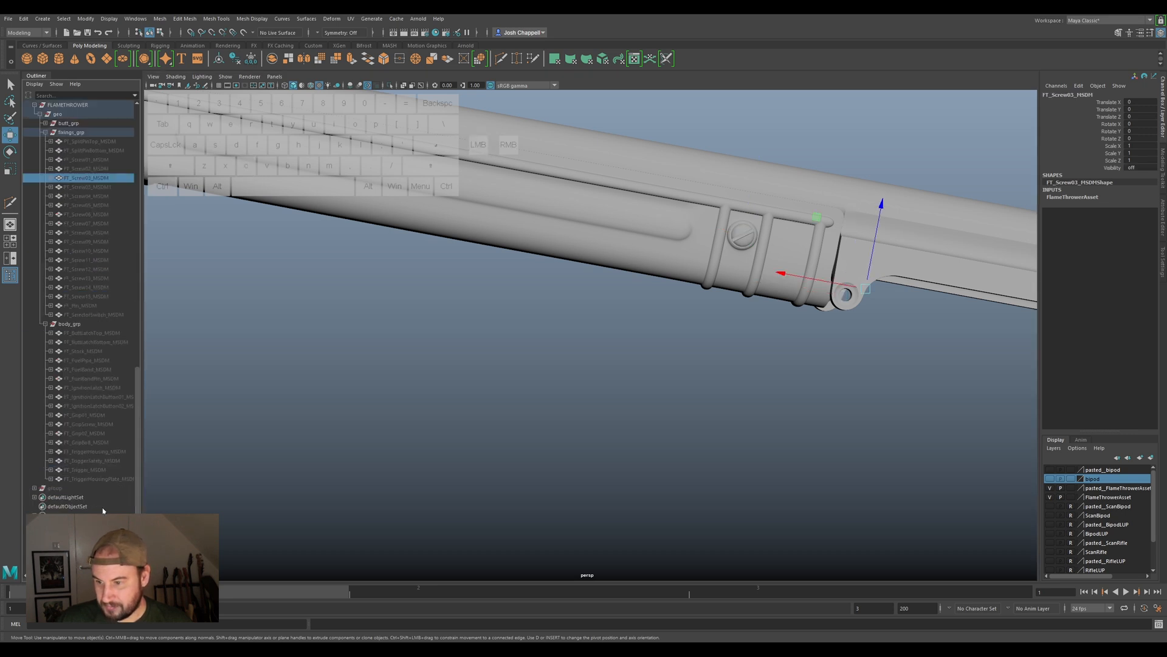
left_click(94, 297)
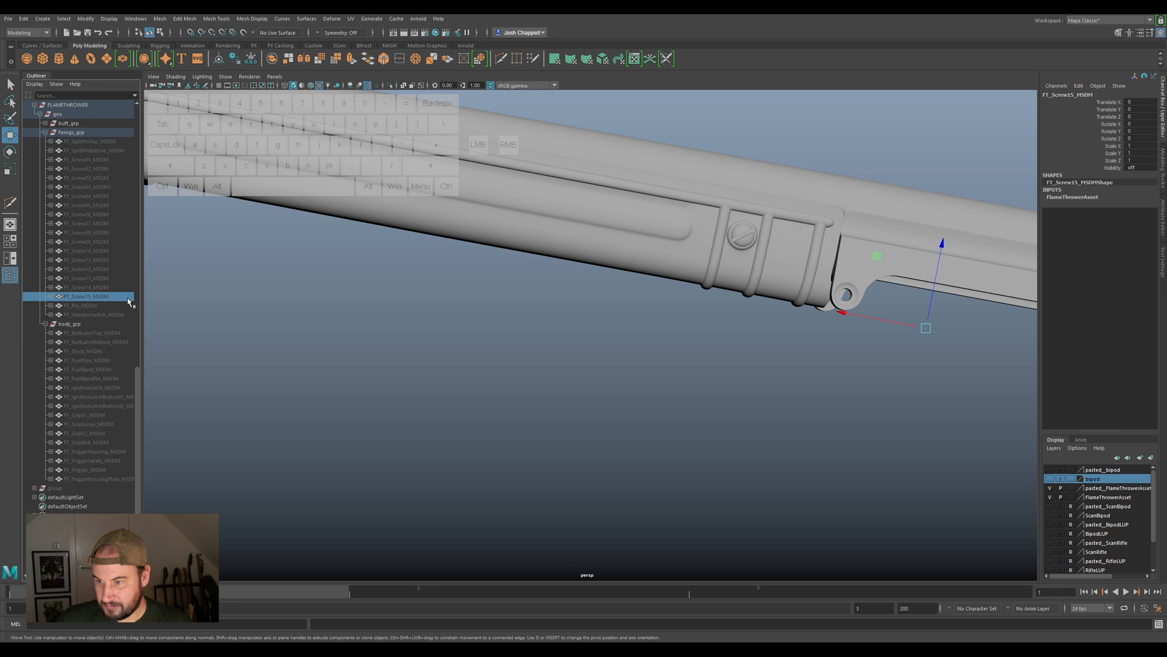
Rename pSphere44, the slotted screw near the hinge end of the ribbed lower housing, as FT_Screw16_MSDM.
left_click(744, 236)
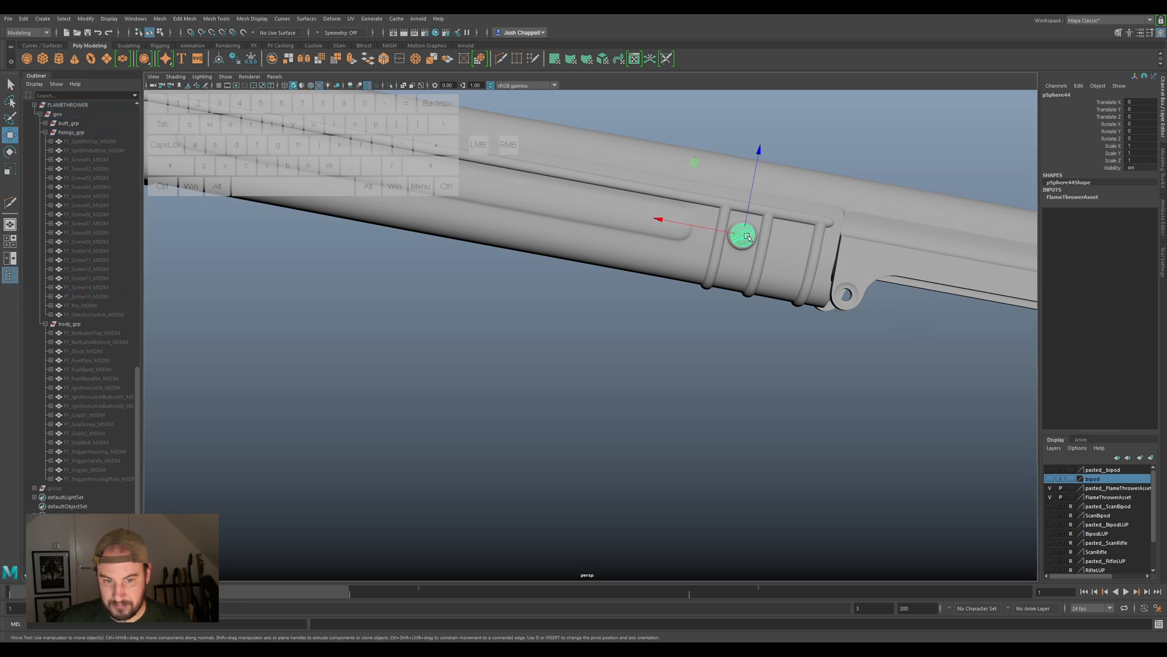
key("f")
scroll(89, 253, "up", 5)
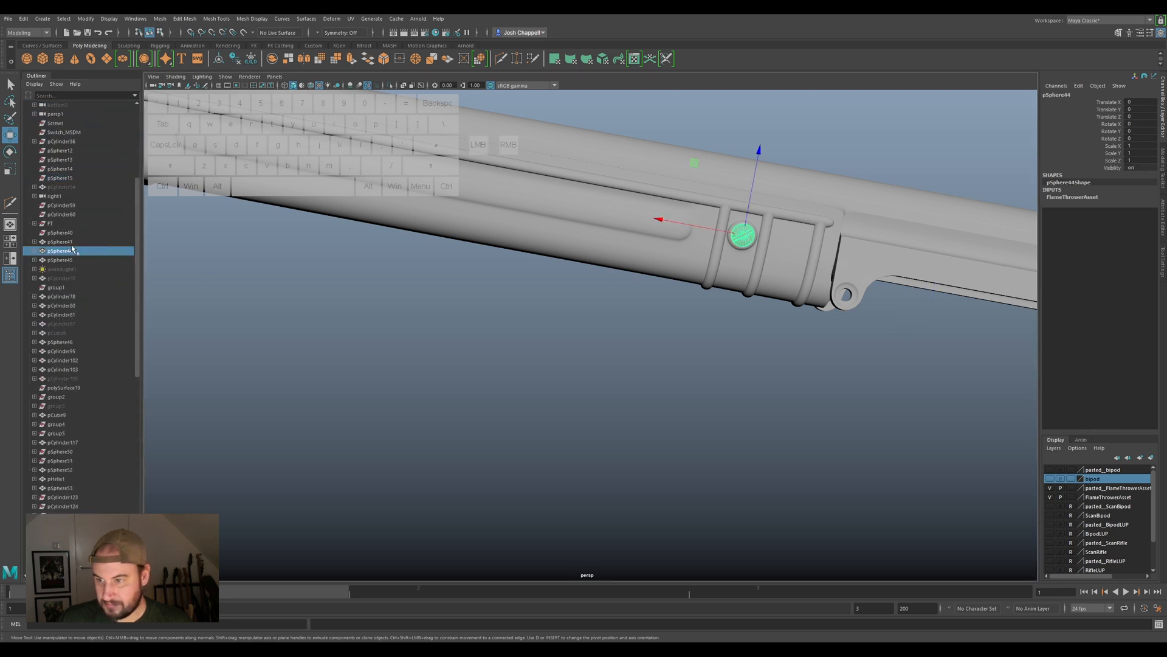
double_click(72, 251)
type("FT_Screw01_MSDM")
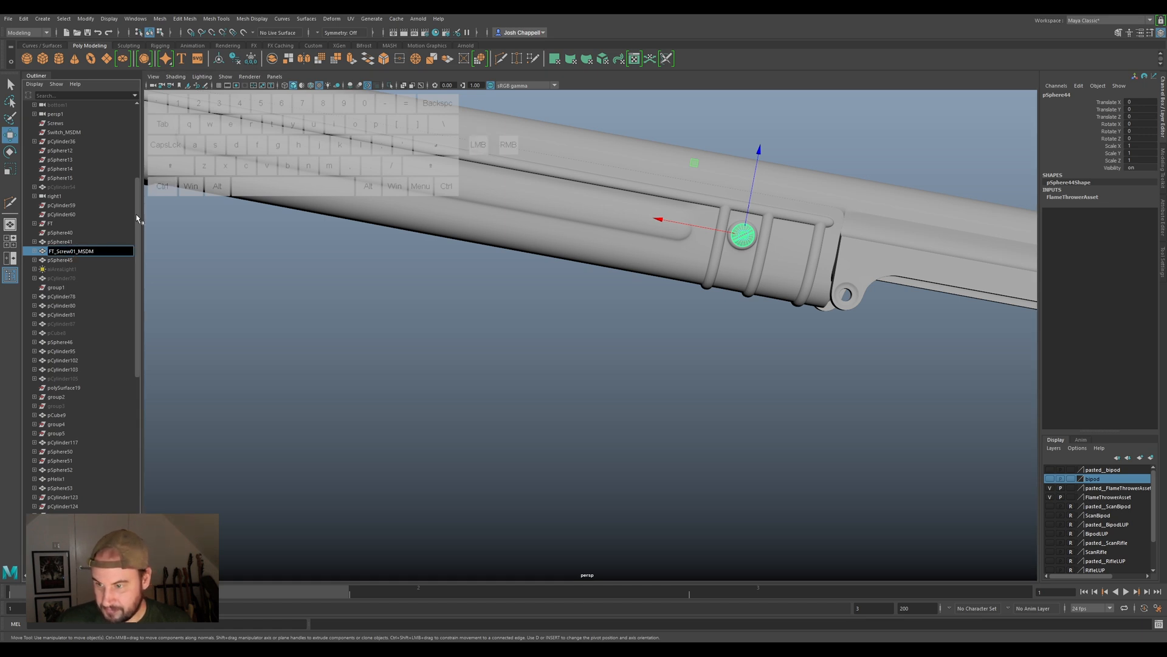
key("BackSpace")
type("6")
key("Return")
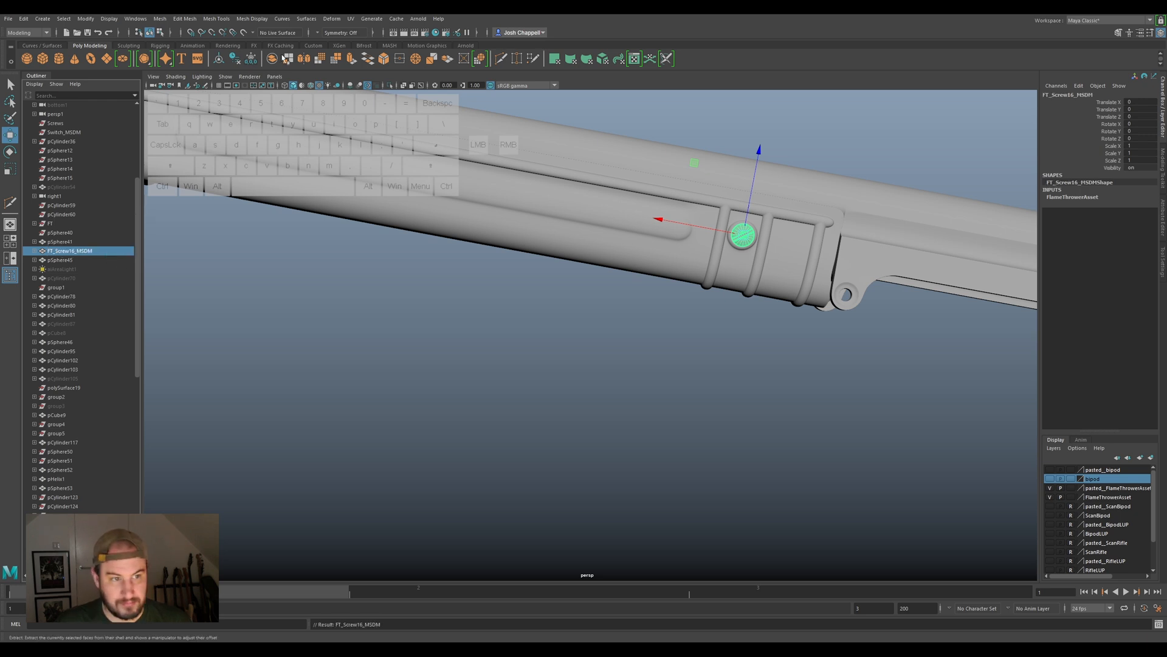
Freeze the transformations of the slotted screw FT_Screw16_MSDM, delete its history and centre its pivot.
left_click(251, 60)
left_click(234, 59)
left_click(218, 59)
Move FT_Screw16_MSDM into fixings_grp and hide it.
scroll(45, 307, "down", 8)
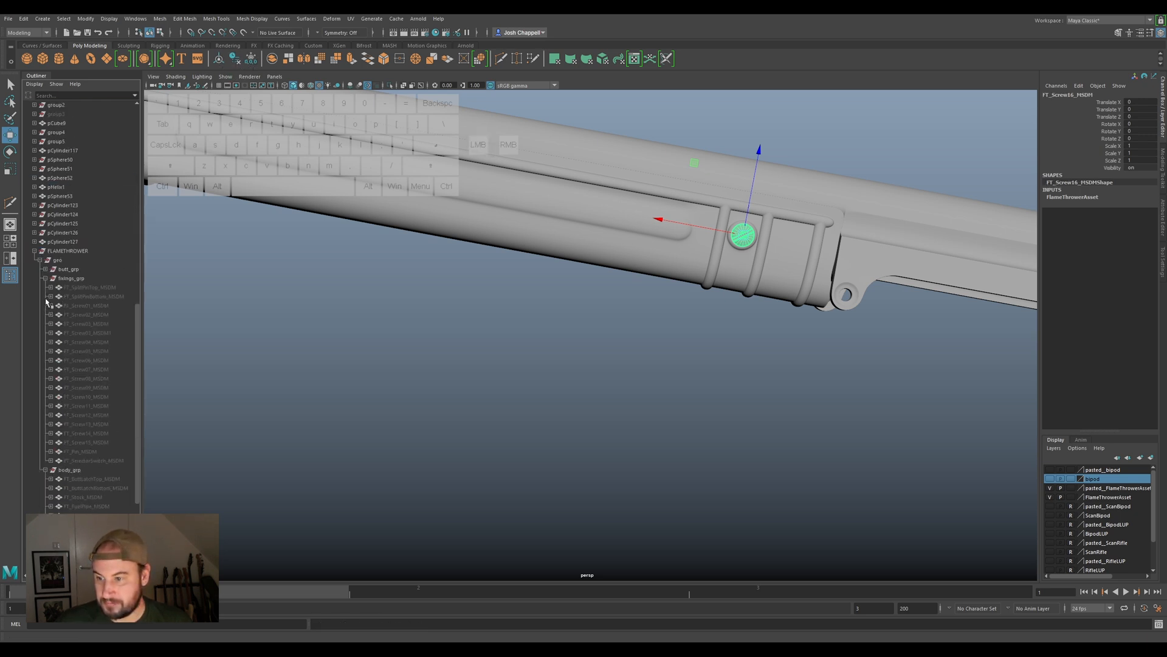
scroll(77, 237, "up", 5)
middle_click_drag(62, 108, 78, 377)
middle_click_drag(52, 429, 52, 423)
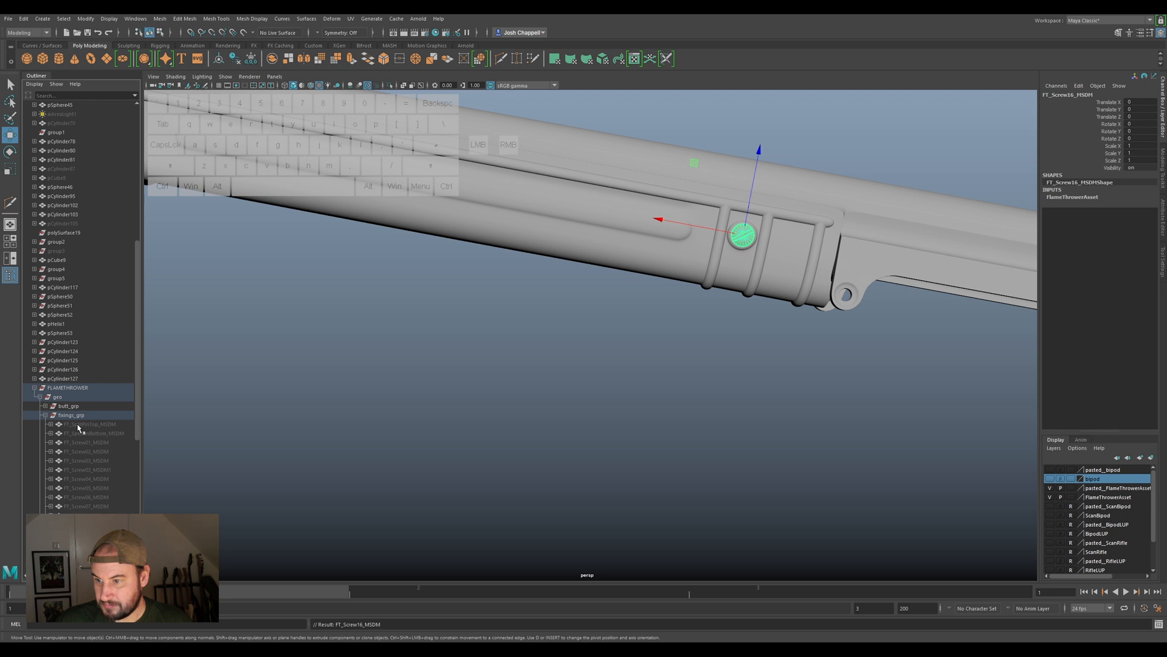
scroll(78, 429, "down", 10)
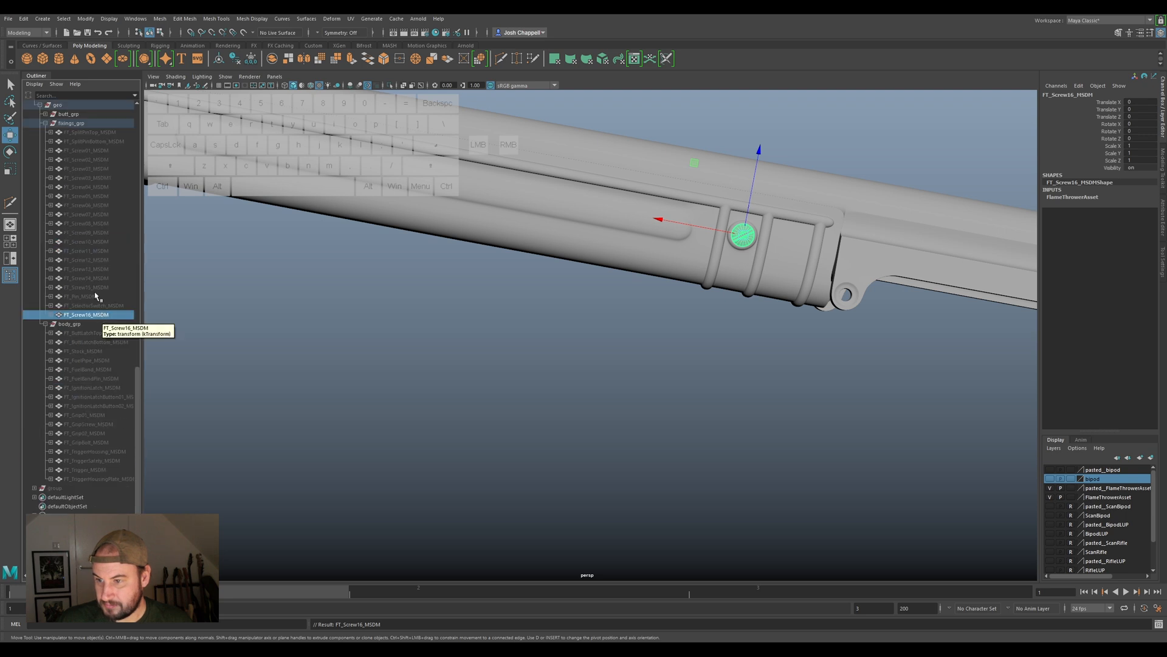
scroll(89, 250, "up", 15)
scroll(70, 356, "down", 5)
key("h")
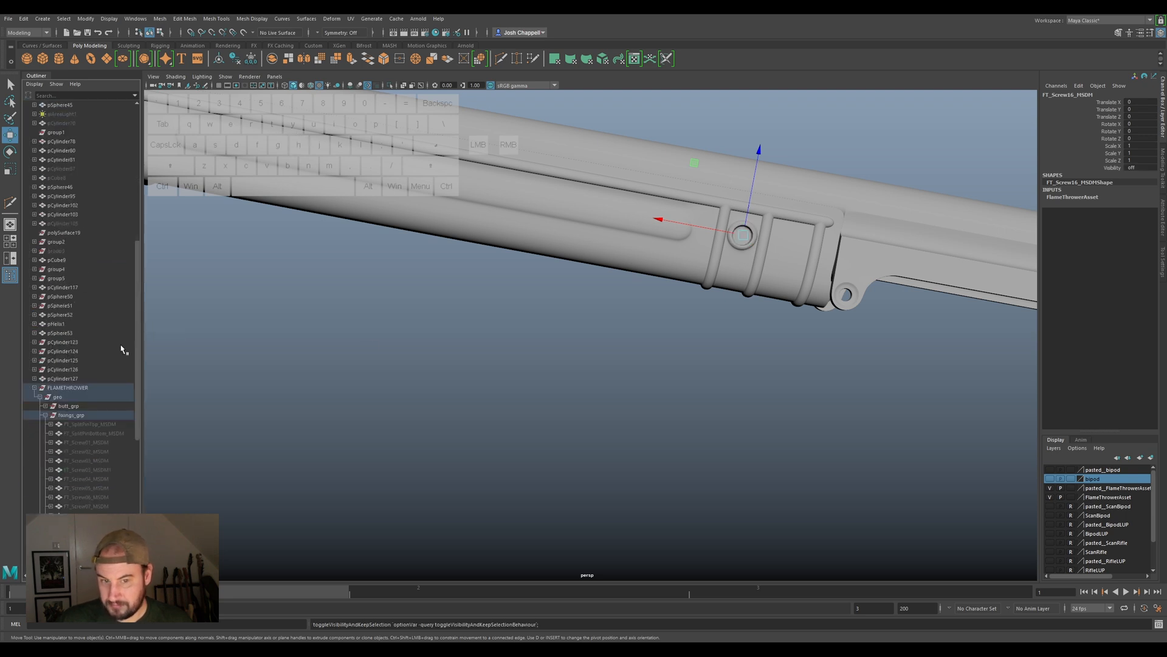
Rename pSphere45, the matching screw at the other end of the long ribbed housing, as FT_Screw17_MSDM.
scroll(490, 348, "down", 3)
middle_click_drag(420, 282, 556, 338, "alt")
left_click(401, 243)
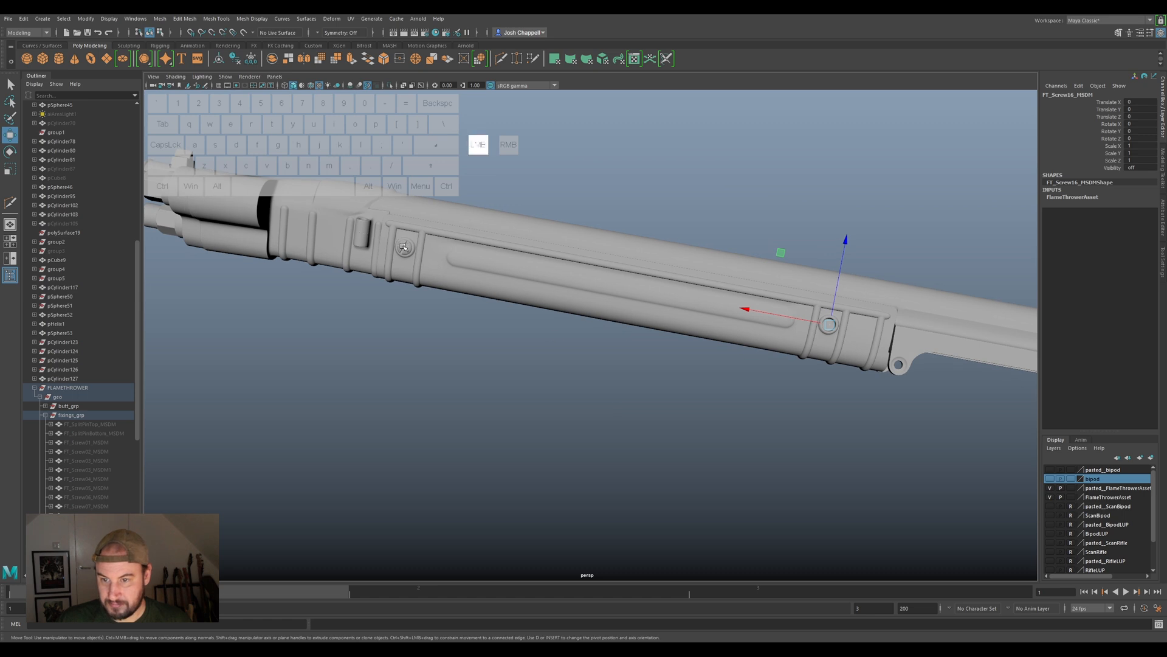
scroll(98, 210, "up", 5)
double_click(61, 251)
type("FT_Screw01_MSDM")
left_click(77, 251)
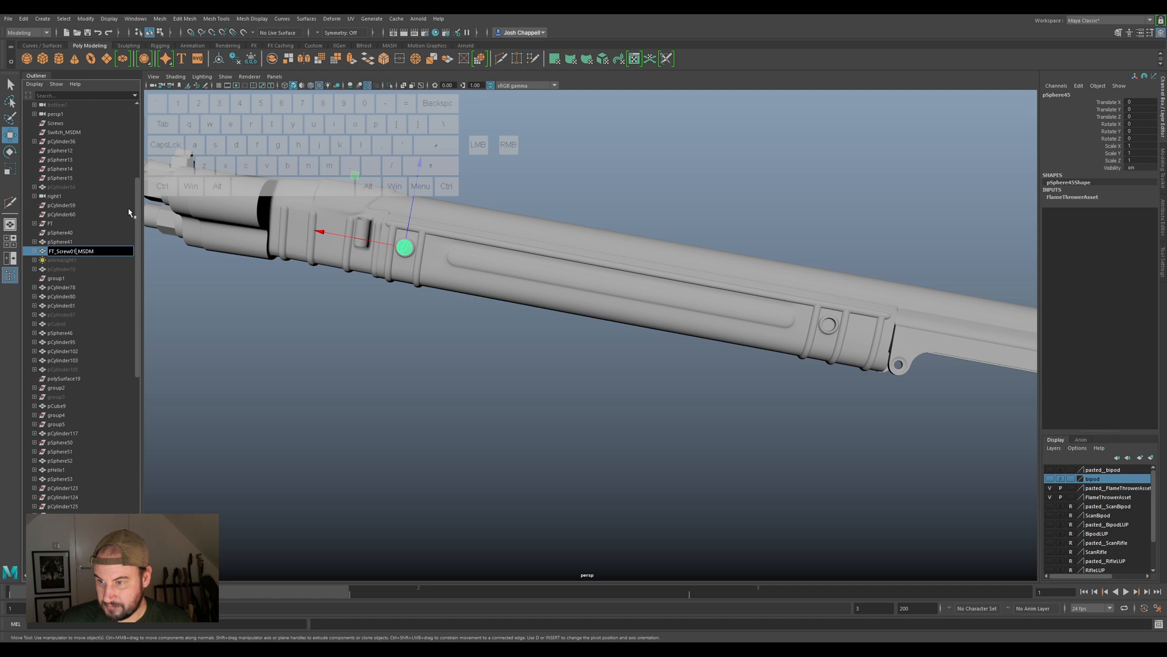
type("17")
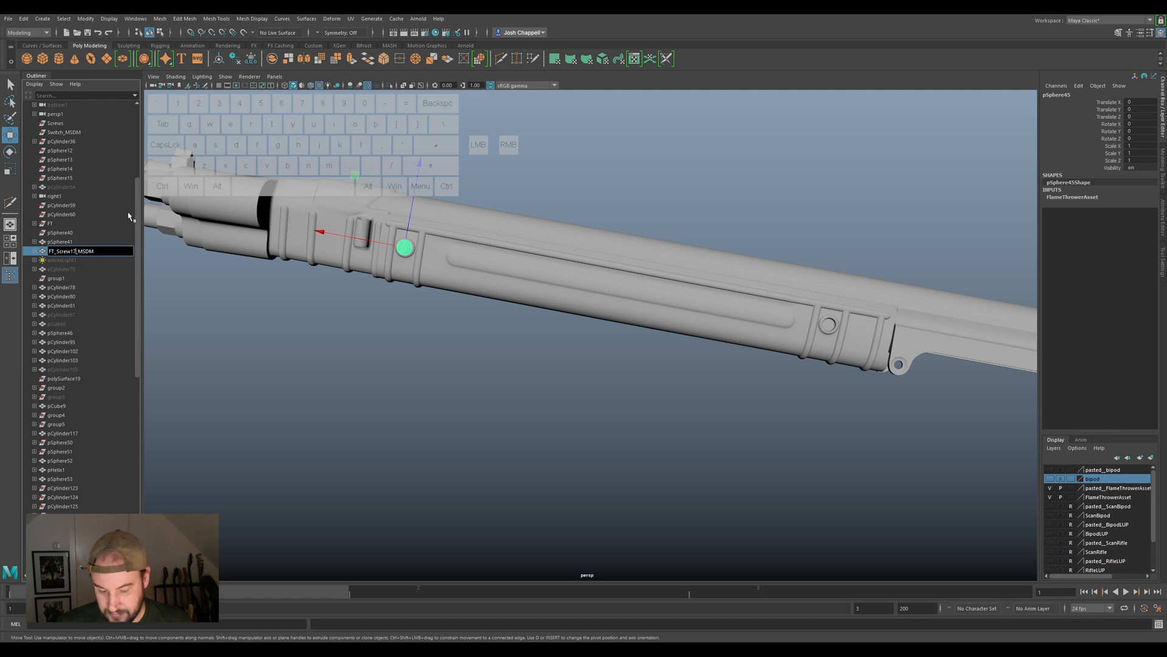
key("Return")
Freeze the transformations and delete the history of FT_Screw17_MSDM, and move it into fixings_grp.
left_click(250, 58)
left_click(235, 60)
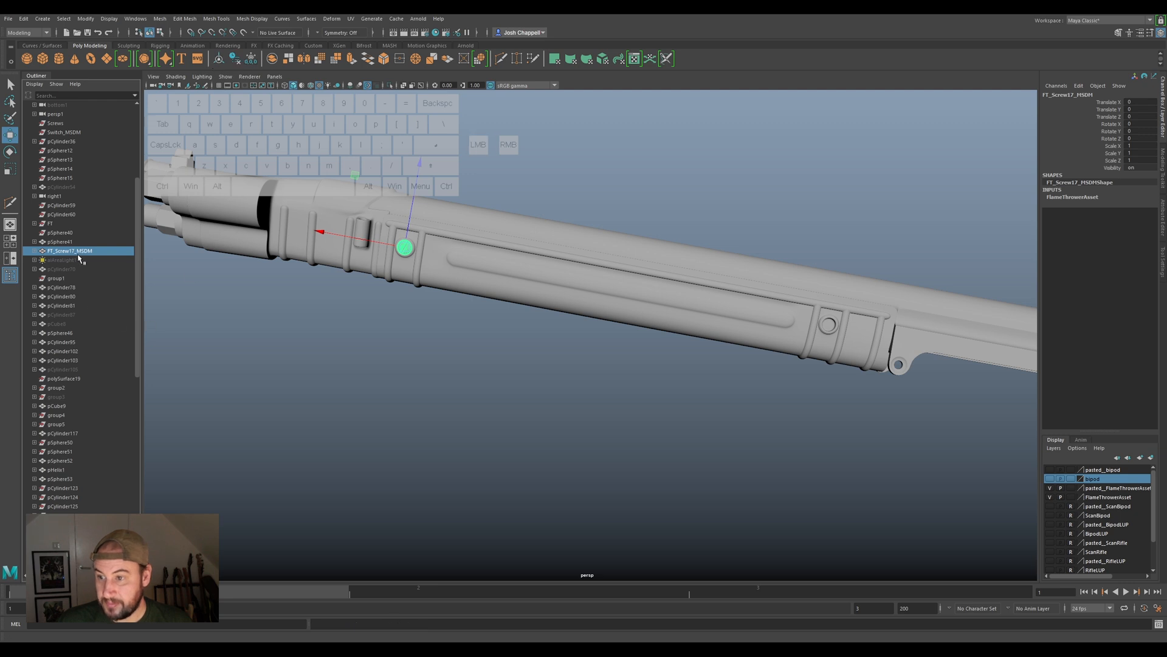
scroll(81, 258, "down", 4)
scroll(81, 258, "up", 4)
scroll(60, 243, "down", 2)
middle_click_drag(70, 178, 63, 492)
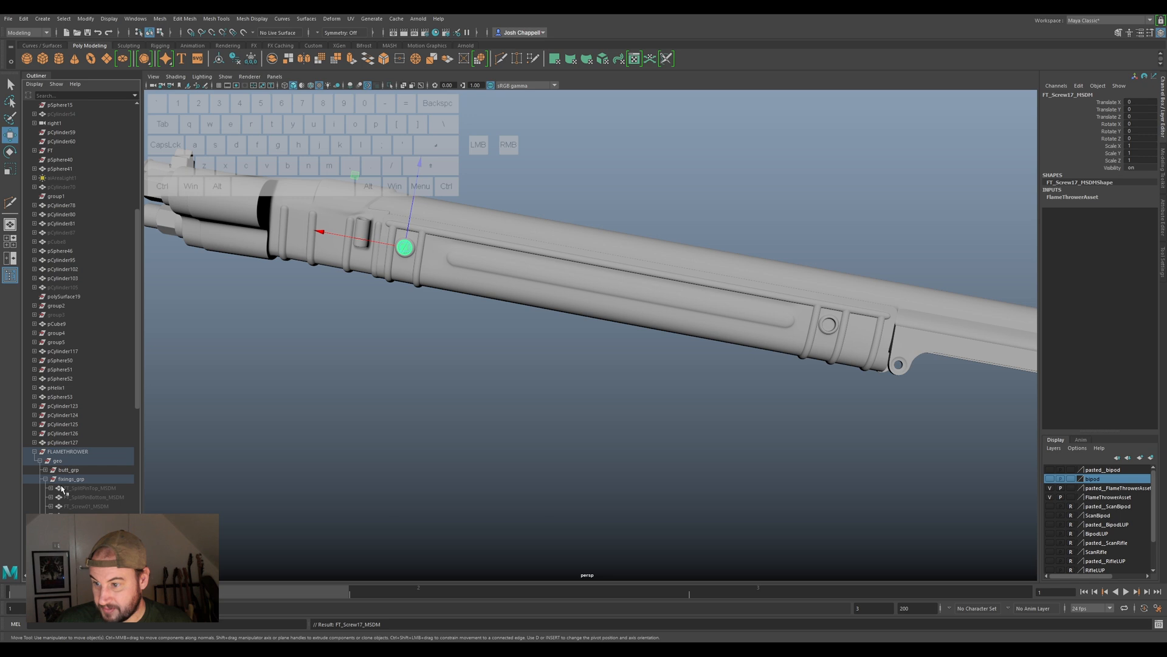
Hide FT_Screw17_MSDM inside fixings_grp.
scroll(65, 490, "down", 3)
scroll(167, 463, "down", 4)
scroll(112, 471, "down", 8)
left_click(70, 314)
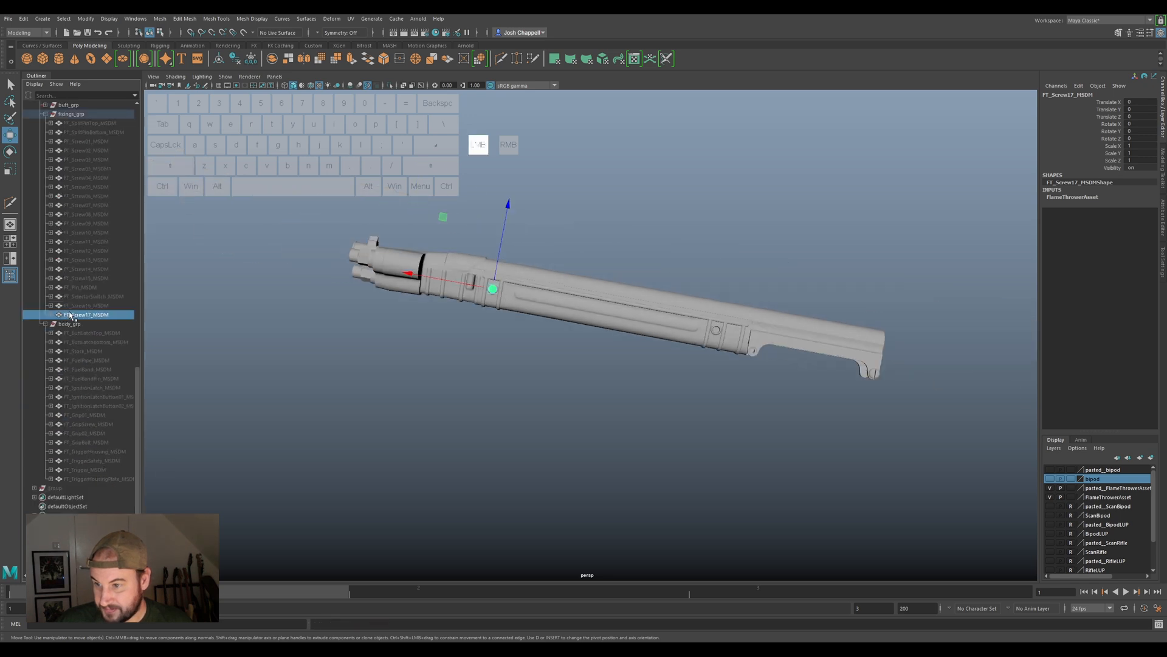
key("h")
scroll(633, 348, "up", 8)
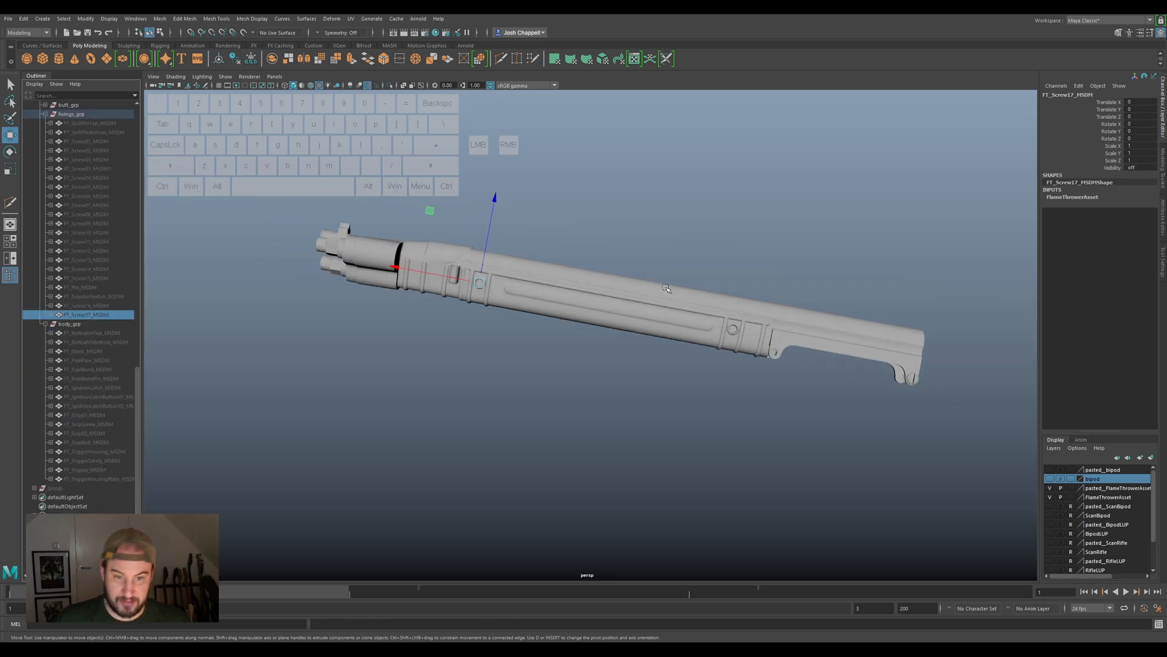
Rename pSphere46, the slotted screw on the lug at the open end of the main housing, as FT_Screw18_MSDM and centre its pivot.
left_click(633, 348)
left_click(650, 327)
left_click_drag(649, 327, 721, 360, "alt")
middle_click_drag(720, 360, 486, 356, "alt")
scroll(532, 322, "up", 3)
left_click_drag(518, 307, 505, 333, "alt")
middle_click_drag(505, 333, 582, 330, "alt")
scroll(583, 329, "up", 3)
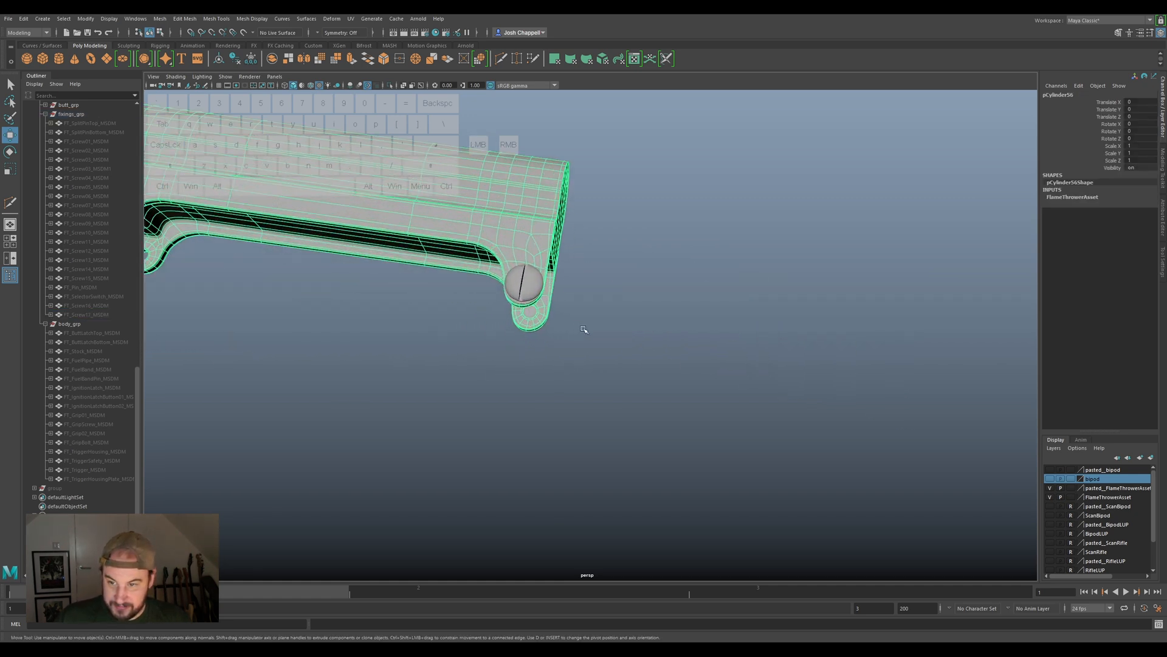
left_click(513, 287)
key("f")
double_click(73, 397)
type("FT_Screw01_MSDM")
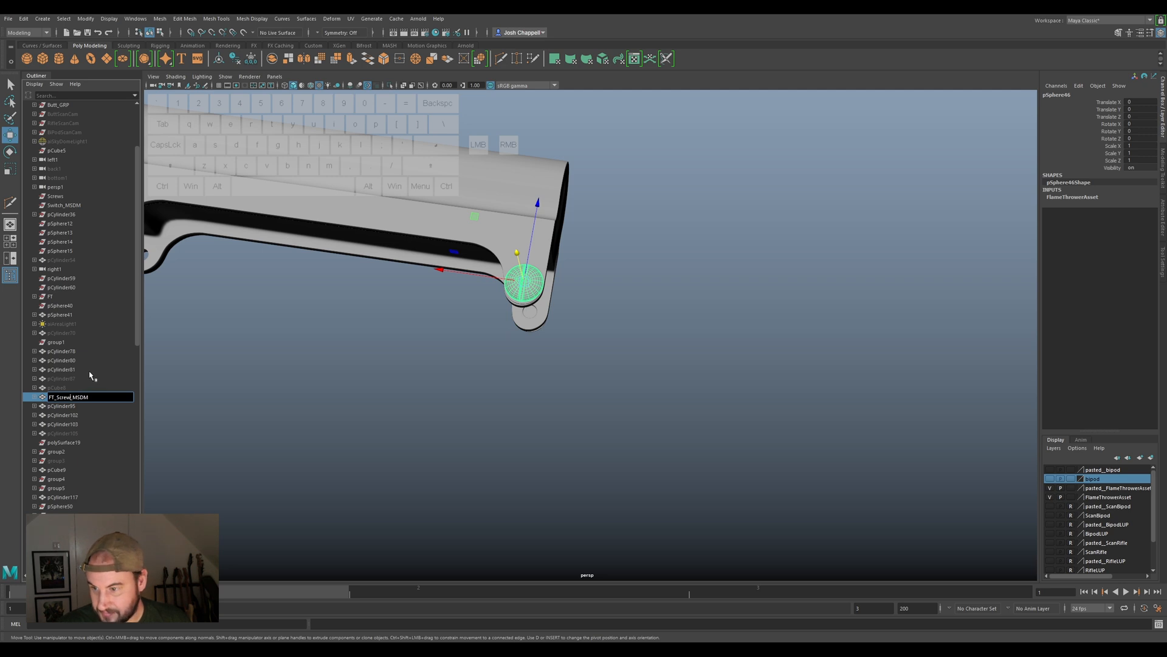
type("18")
key("Return")
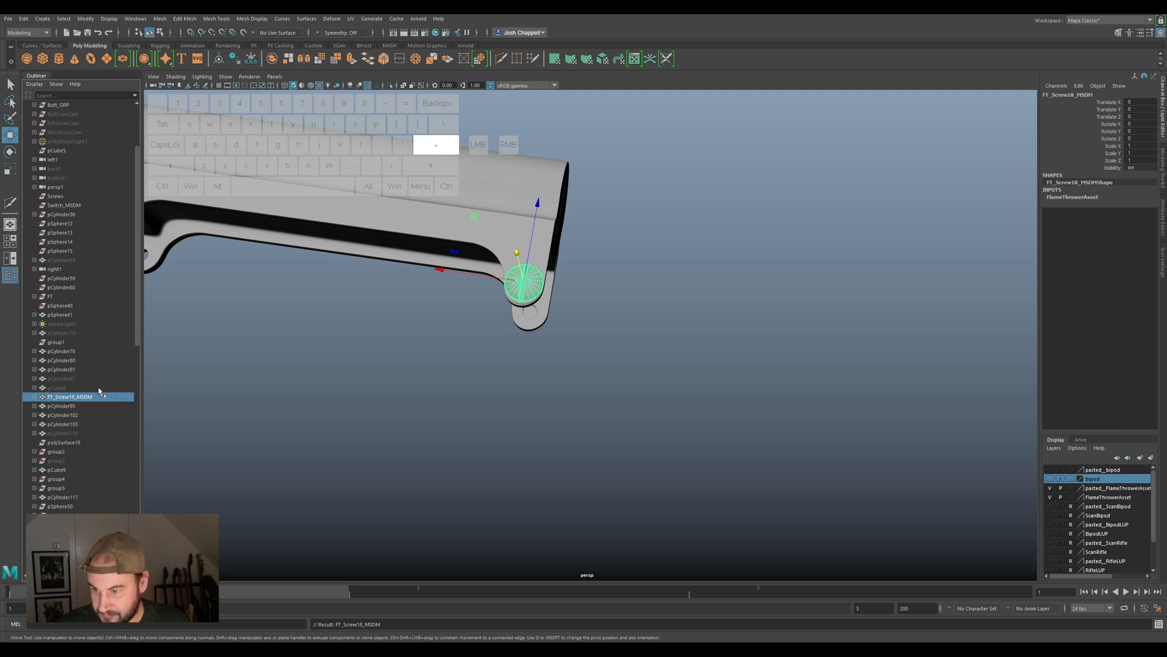
left_click(223, 60)
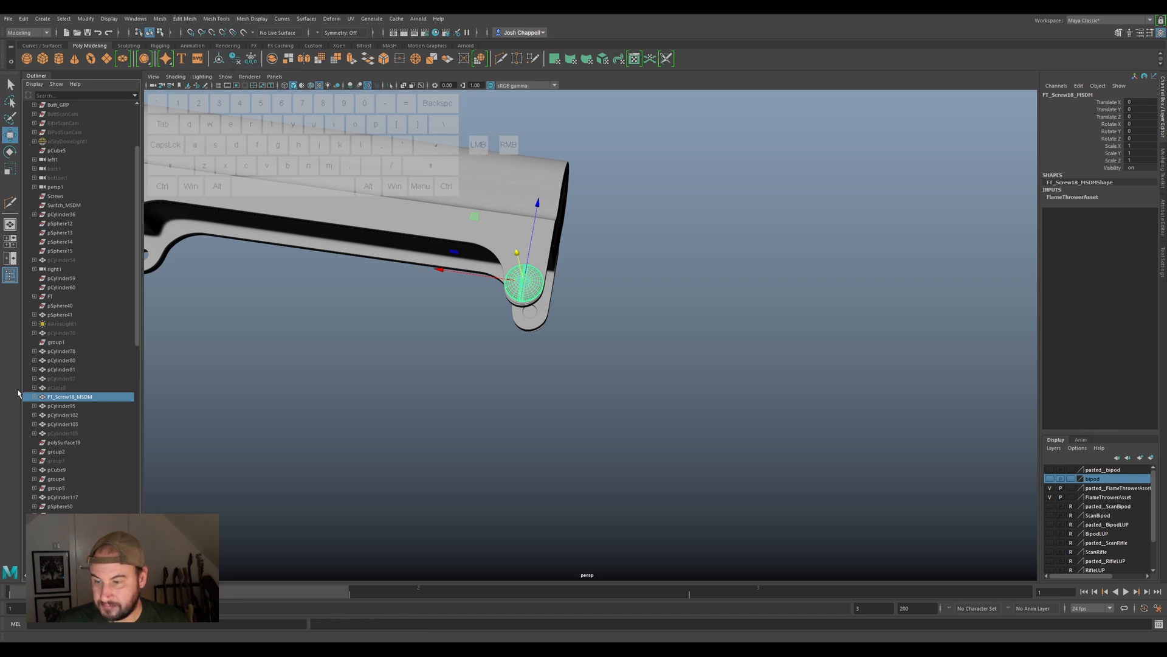
Move FT_Screw18_MSDM into fixings_grp and hide it.
scroll(69, 378, "down", 5)
middle_click_drag(76, 360, 97, 479)
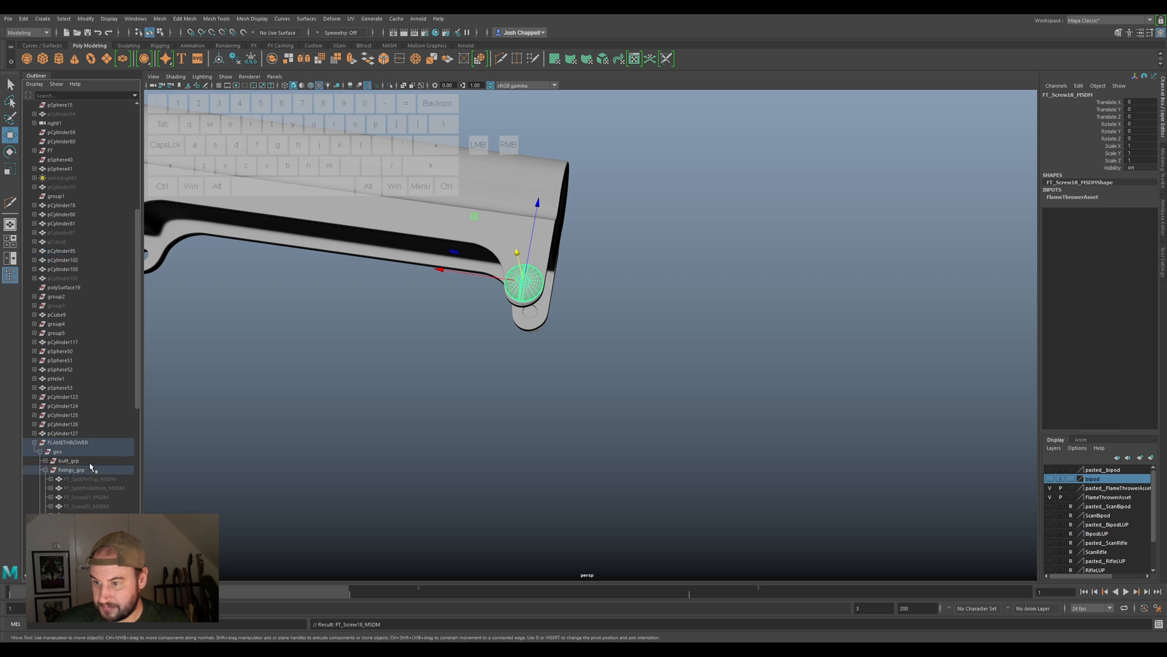
left_click(82, 315)
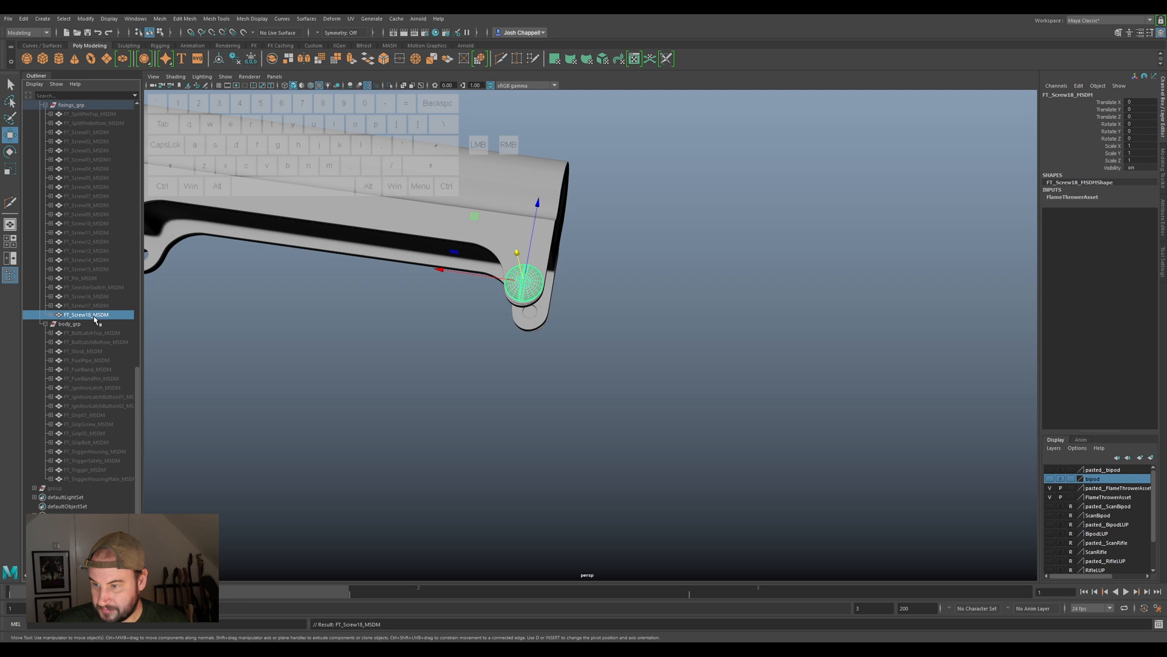
key("ctrl+h")
Freeze the transformations of the washers pCylinder95, pCylinder102 and pCylinder103 on the housing's end lugs, delete their history and centre their pivots.
left_click_drag(506, 268, 533, 265, "alt")
left_click(523, 230)
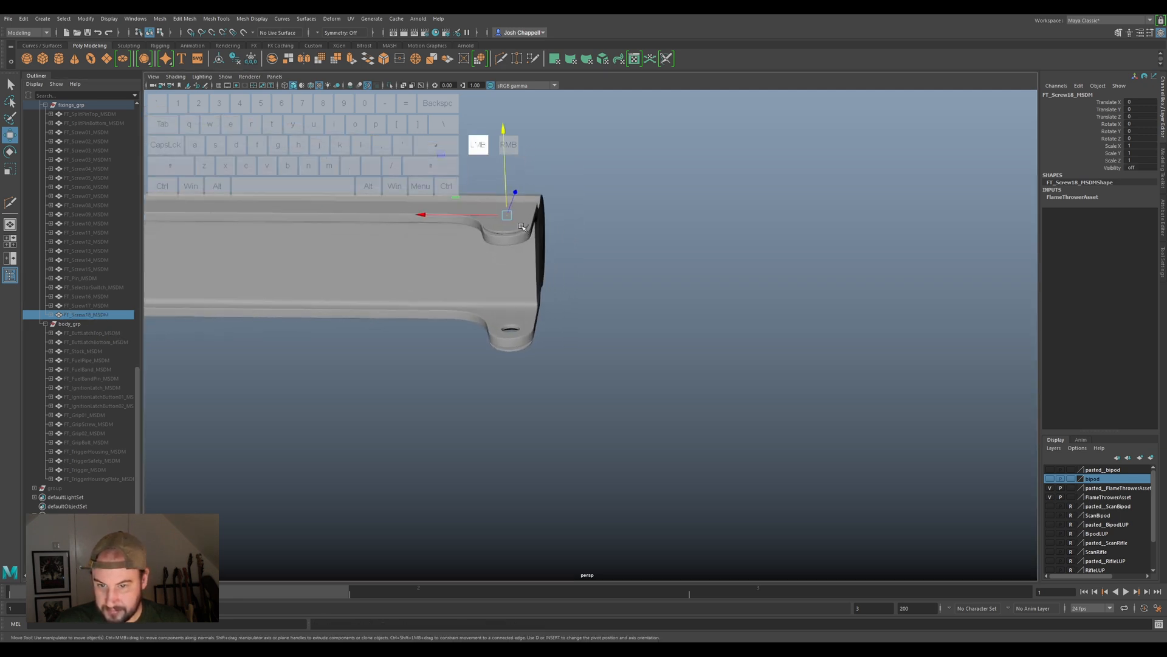
left_click_drag(568, 406, 565, 355, "alt")
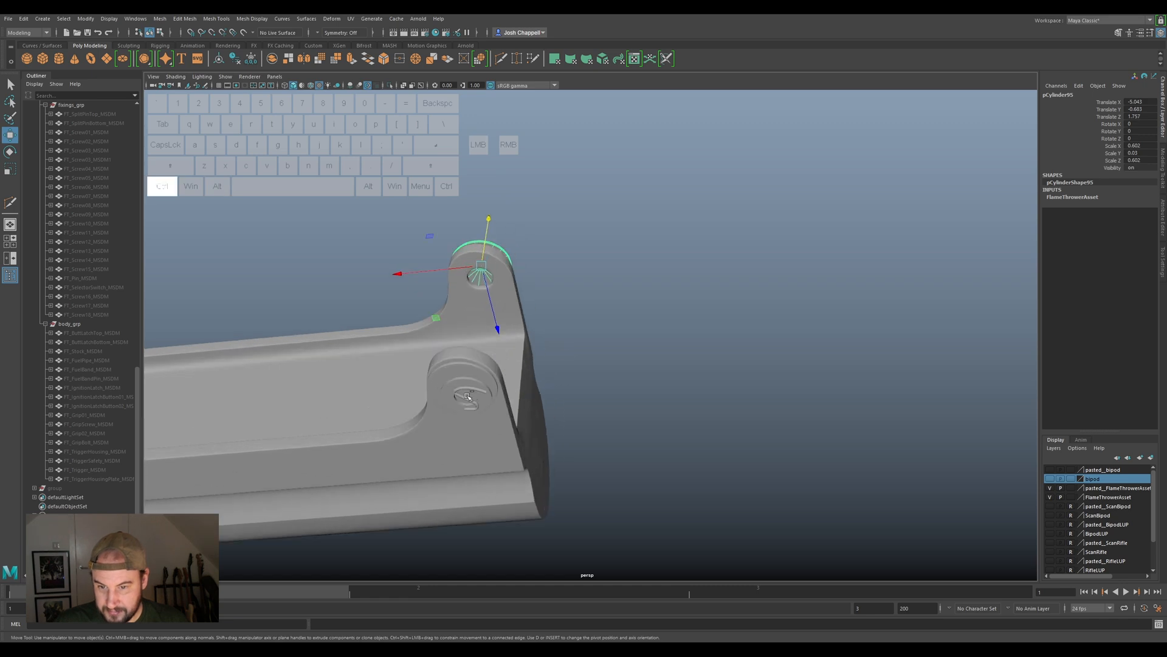
left_click(473, 382, "ctrl+shift")
left_click(472, 382, "ctrl+shift")
scroll(353, 444, "down", 5)
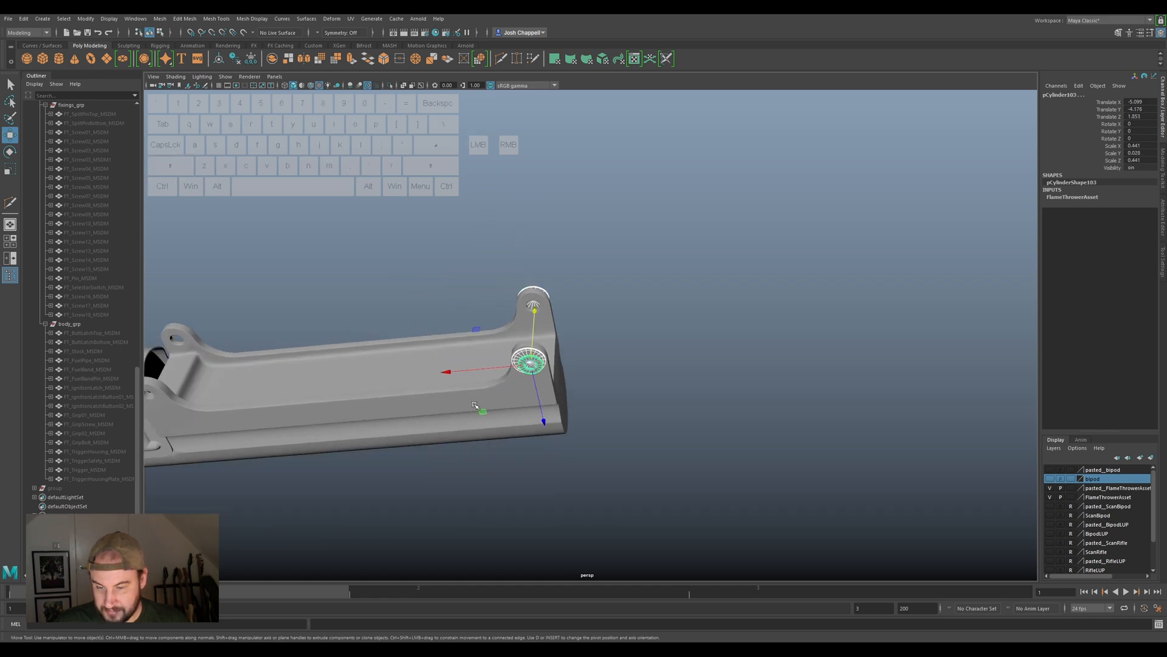
middle_click_drag(352, 444, 652, 372, "alt")
left_click_drag(651, 372, 601, 377, "alt")
left_click(251, 59)
left_click(235, 59)
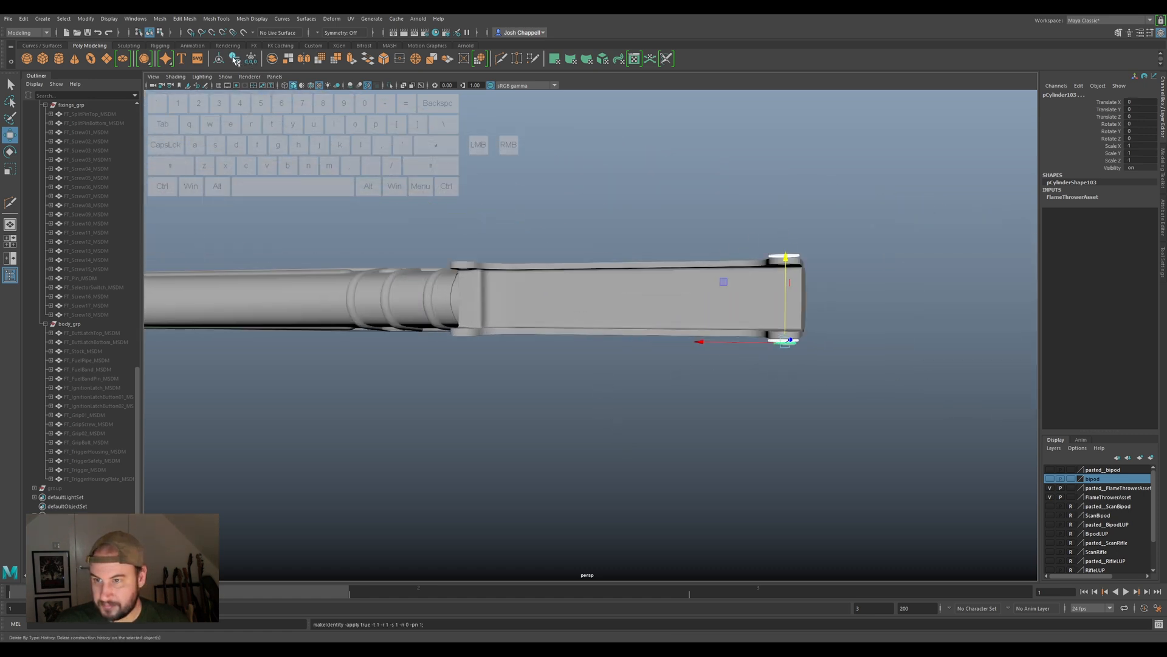
left_click(220, 59)
left_click(225, 58)
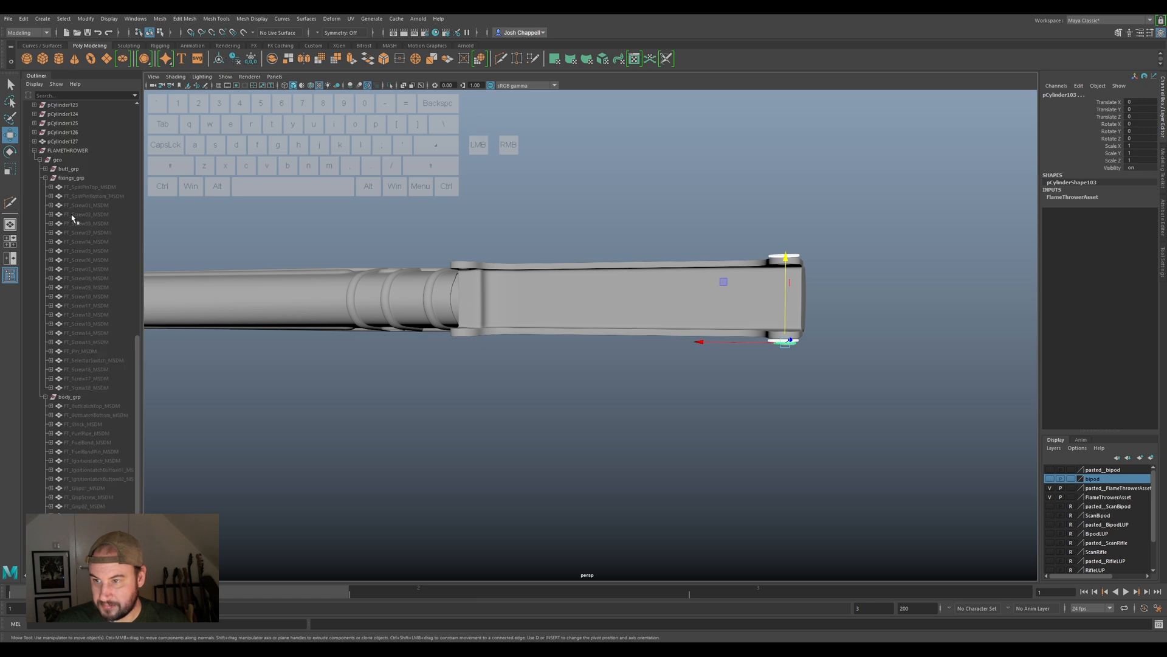
Rename the washer pCylinder95 as FT_Washer01_MSDM.
scroll(73, 218, "up", 15)
double_click(72, 396)
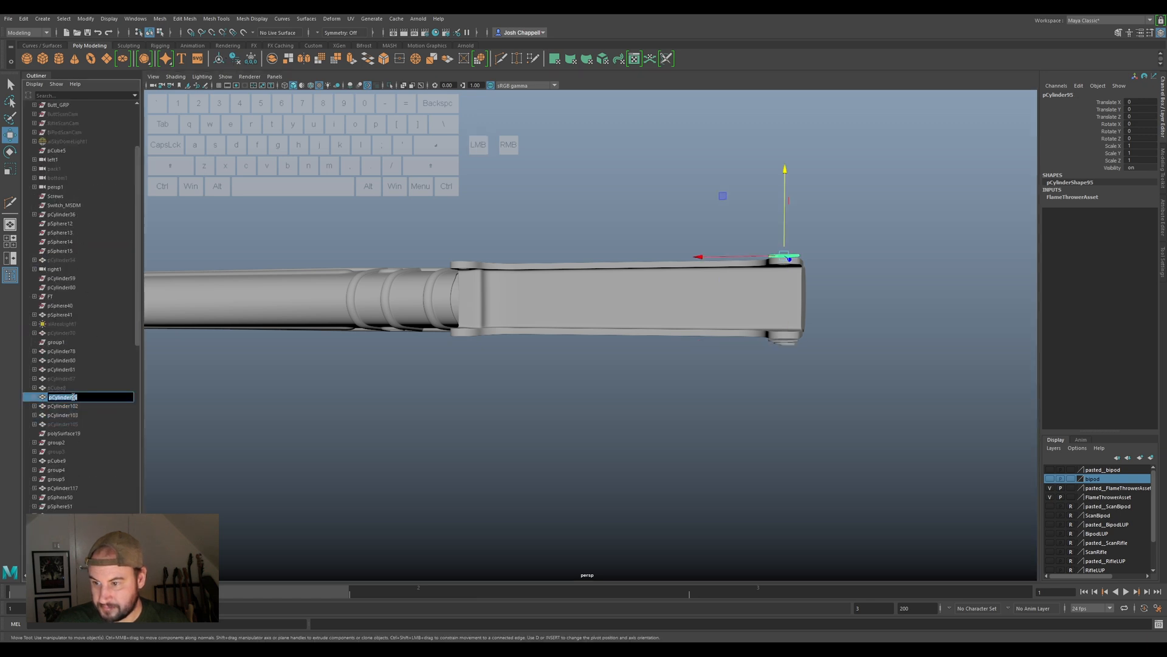
type("FT_Screw01_MSDM")
left_click(75, 397)
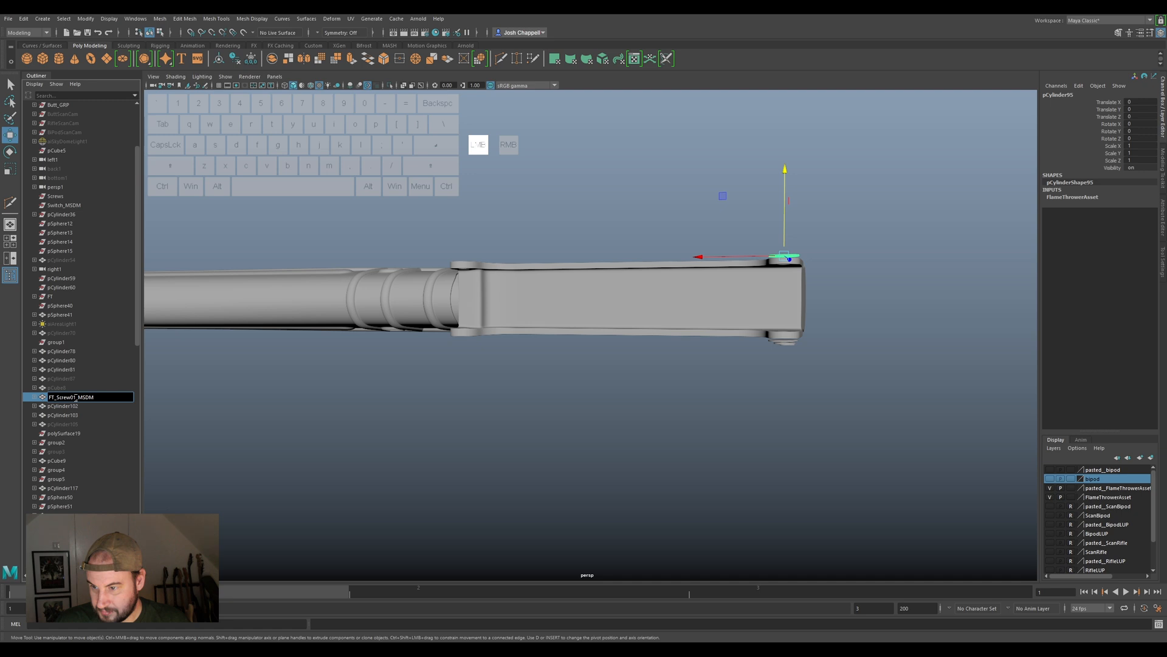
type("Washer")
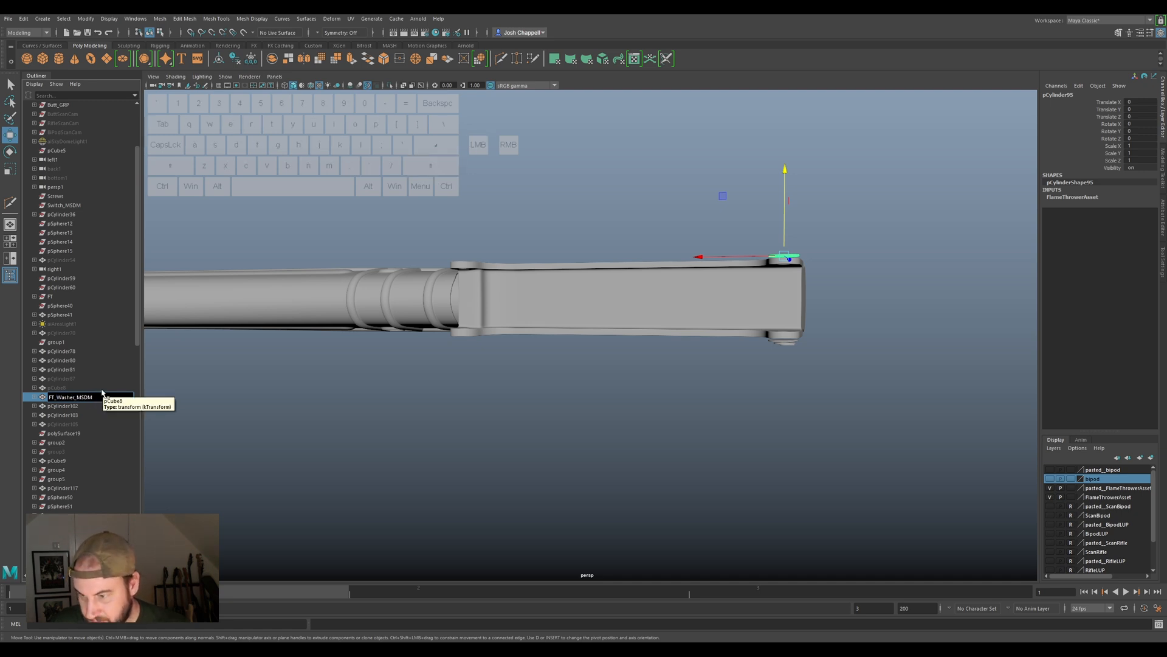
type("01")
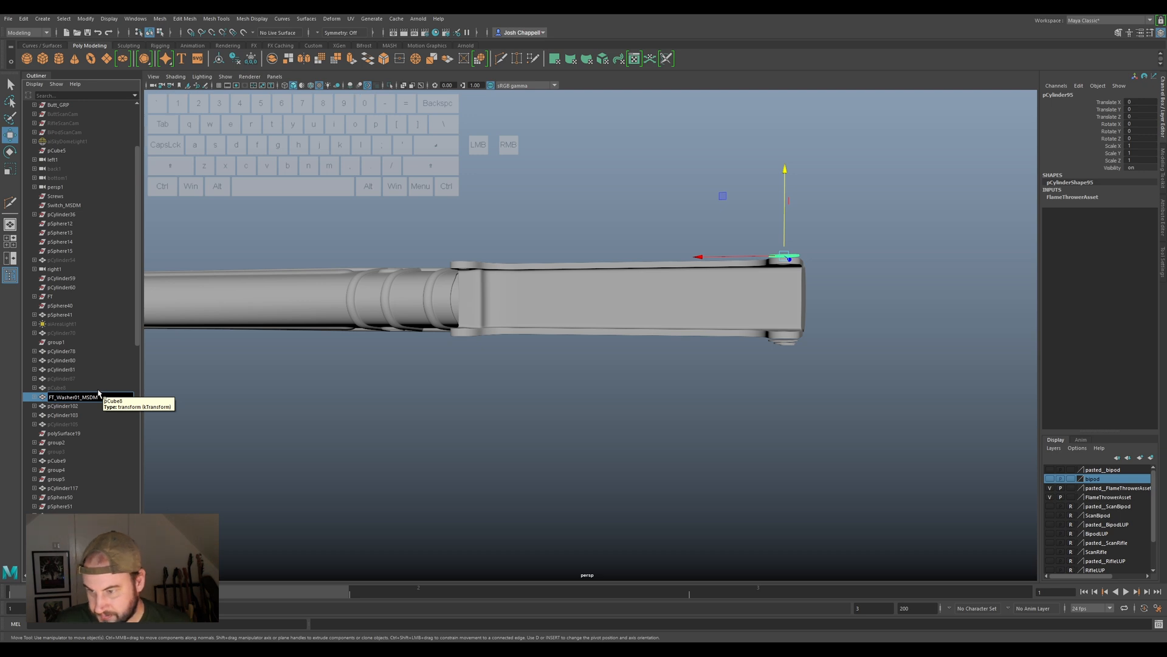
left_click_drag(100, 397, 73, 395)
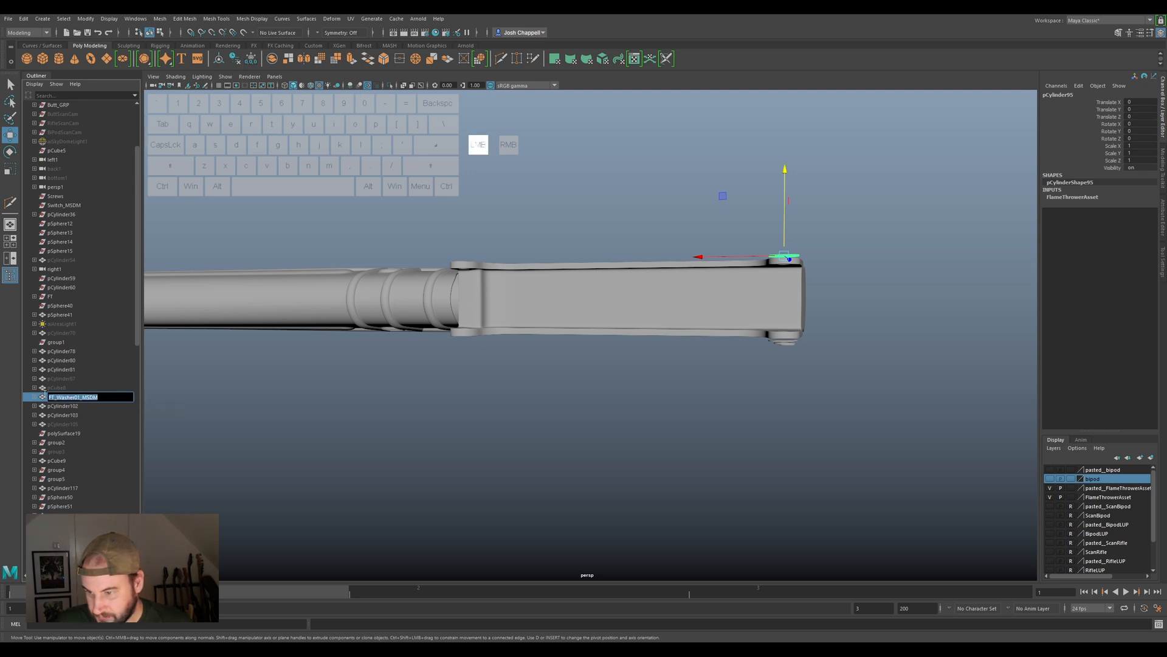
Rename the washer pCylinder102 on the opposite lug as FT_Washer0_MSDM, based on the first washer's name.
left_click(61, 406)
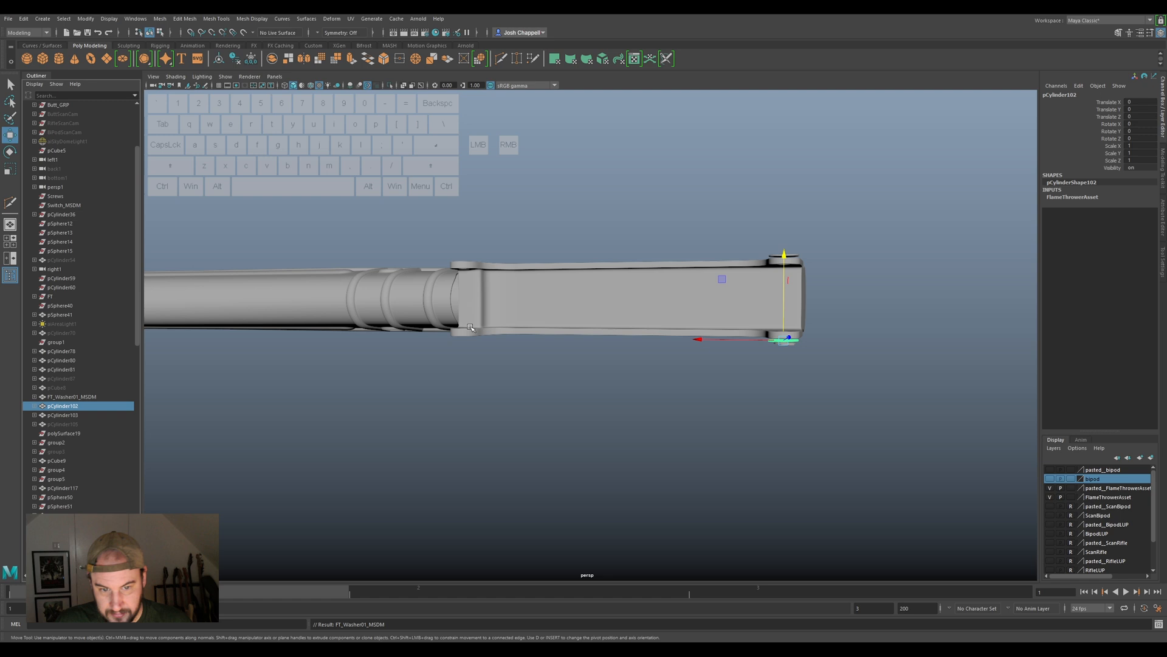
double_click(88, 407)
type("FT_Washer01_MSDM")
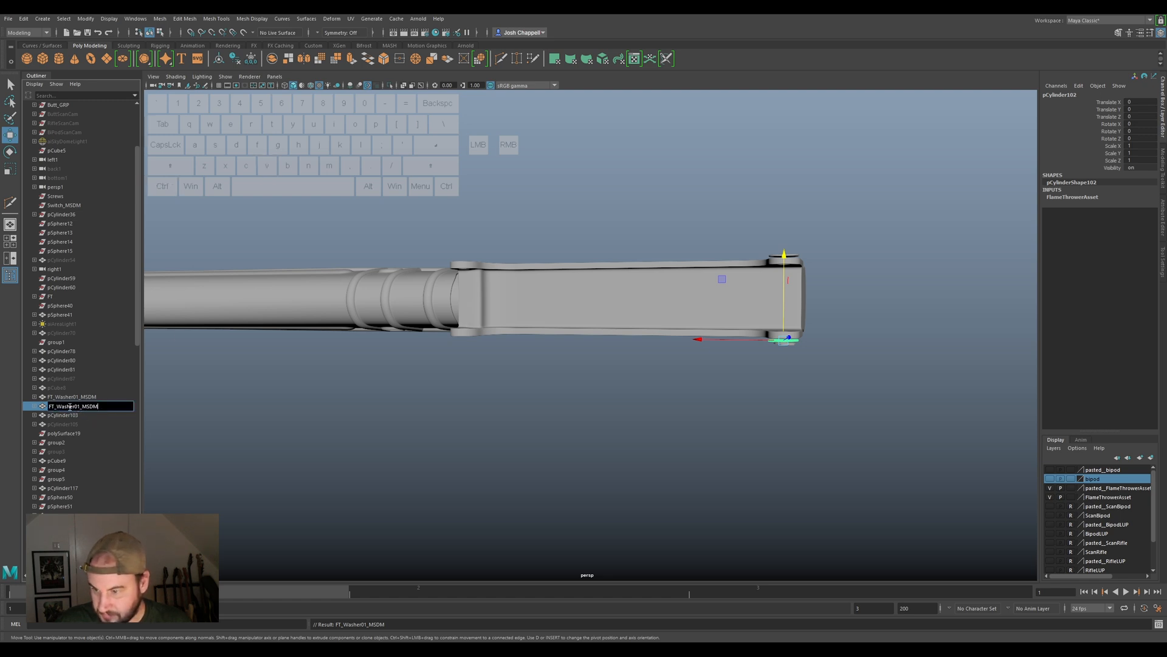
left_click(80, 415)
double_click(79, 408)
key("ctrl+c")
key("Right")
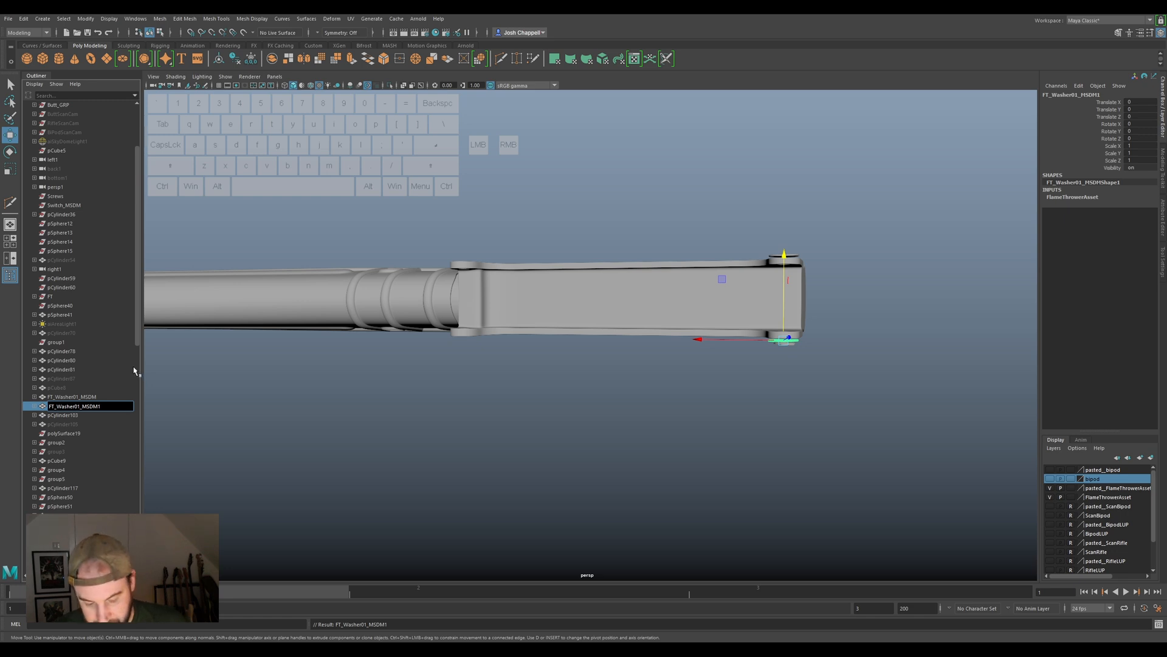
left_click(111, 408)
key("BackSpace")
Rename pCylinder103, the smaller washer on the same lug, as FT_Washer03_MSDM.
double_click(75, 417)
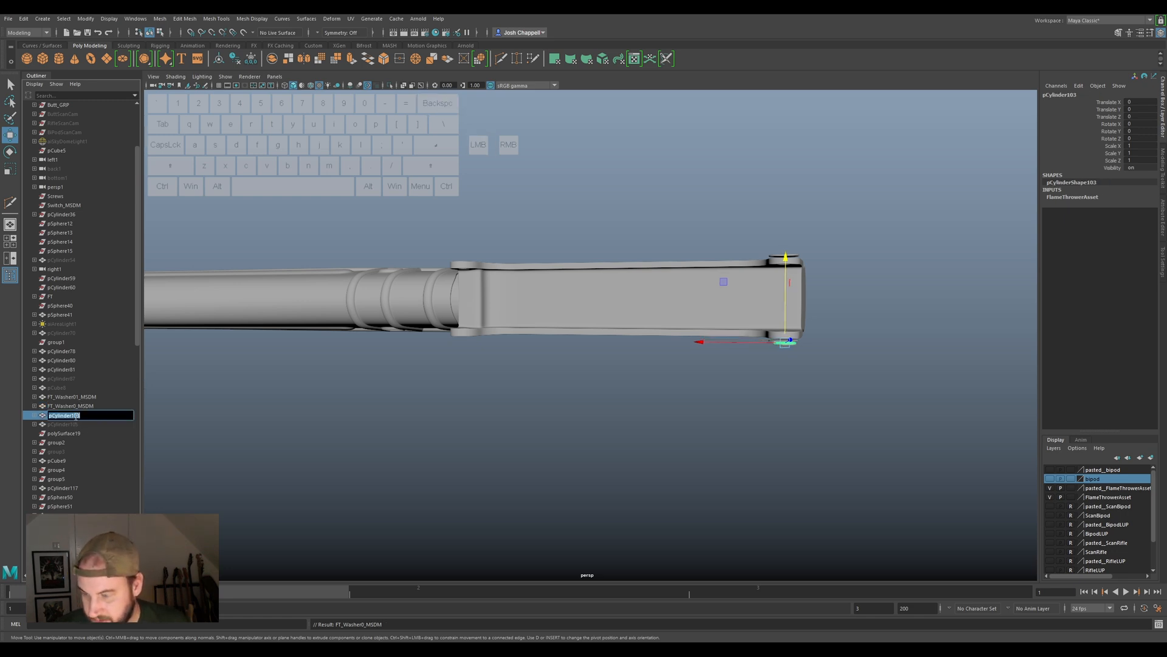
key("ctrl+v")
left_click(81, 415)
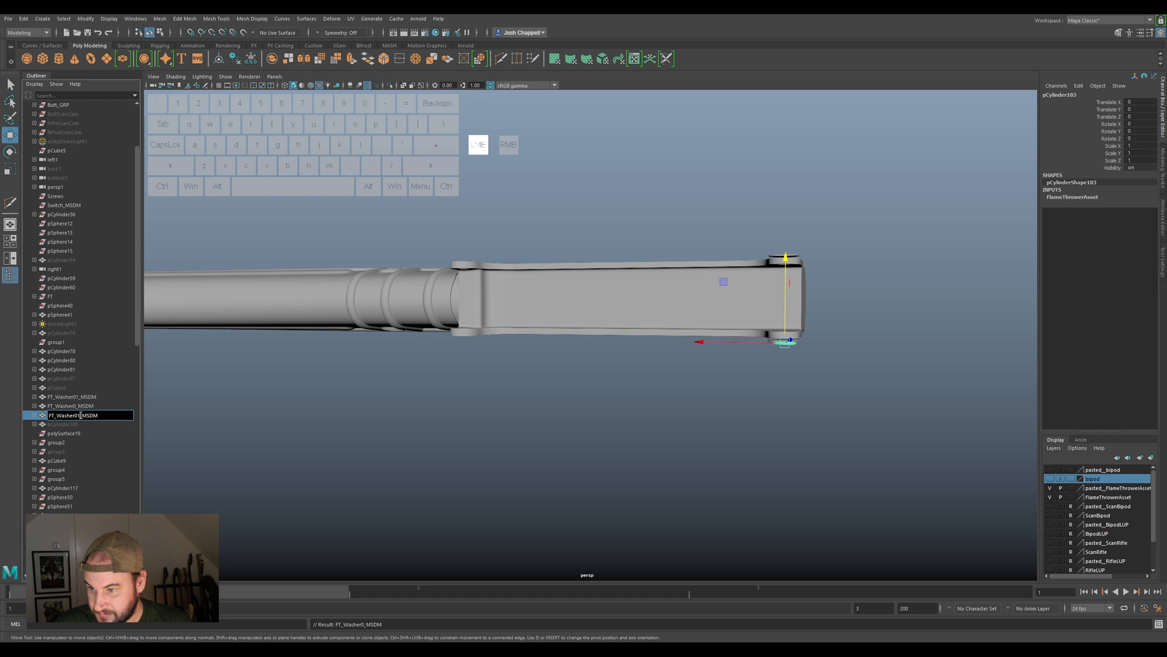
type("3")
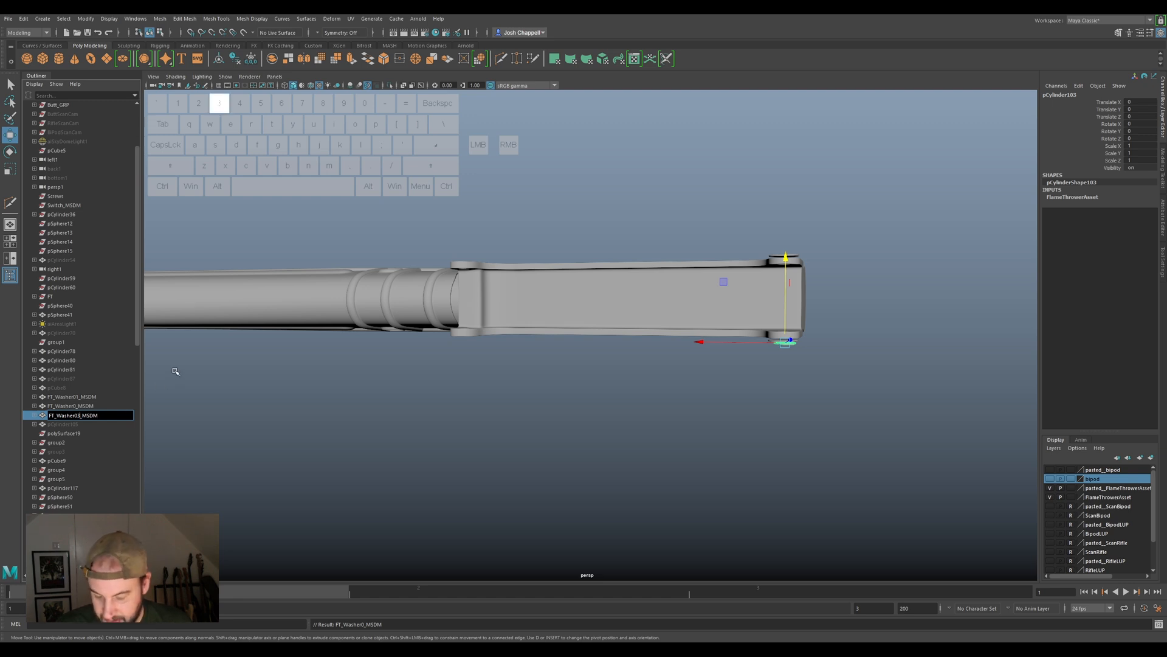
key("Return")
Complete the number in the second washer's name so that it reads FT_Washer02_MSDM.
left_click(77, 404)
double_click(77, 406)
left_click(77, 406)
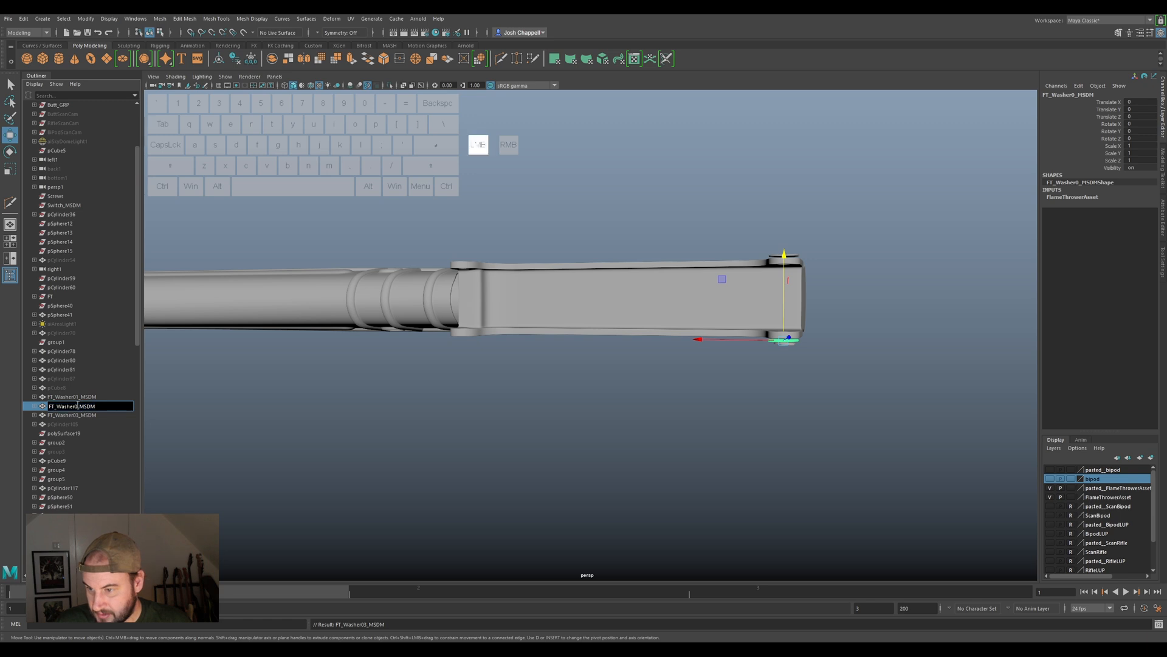
Freeze the transformations of FT_Washer01_MSDM through FT_Washer03_MSDM together, delete their history and centre their pivots.
left_click(110, 399)
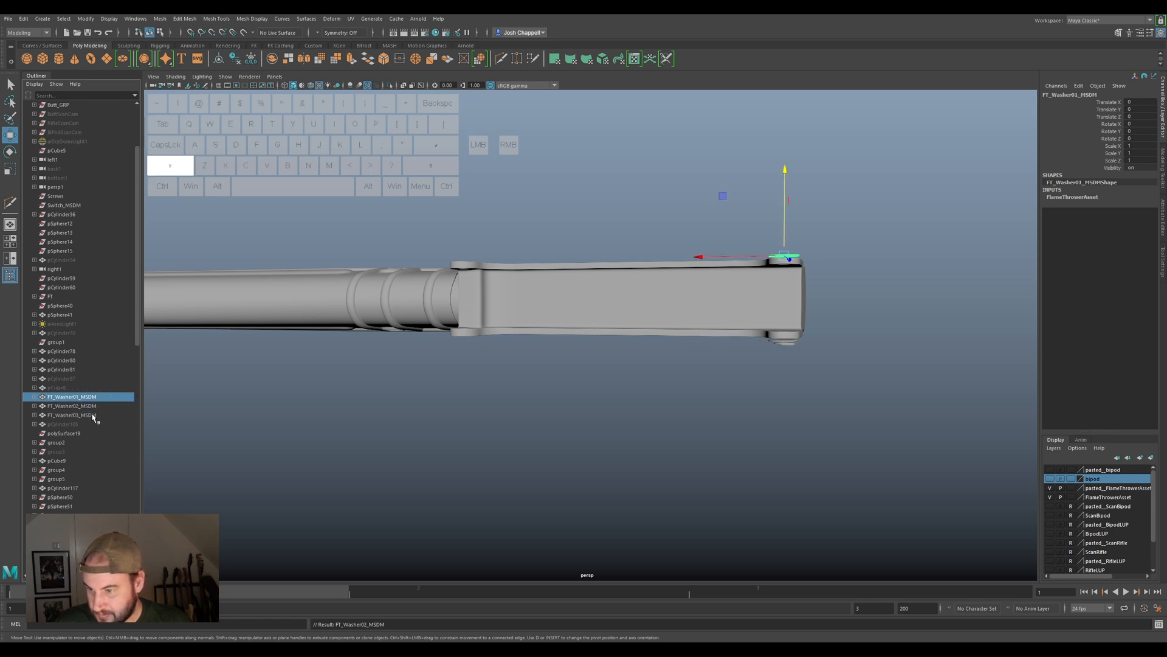
left_click(95, 416, "shift")
left_click(248, 57)
left_click(234, 58)
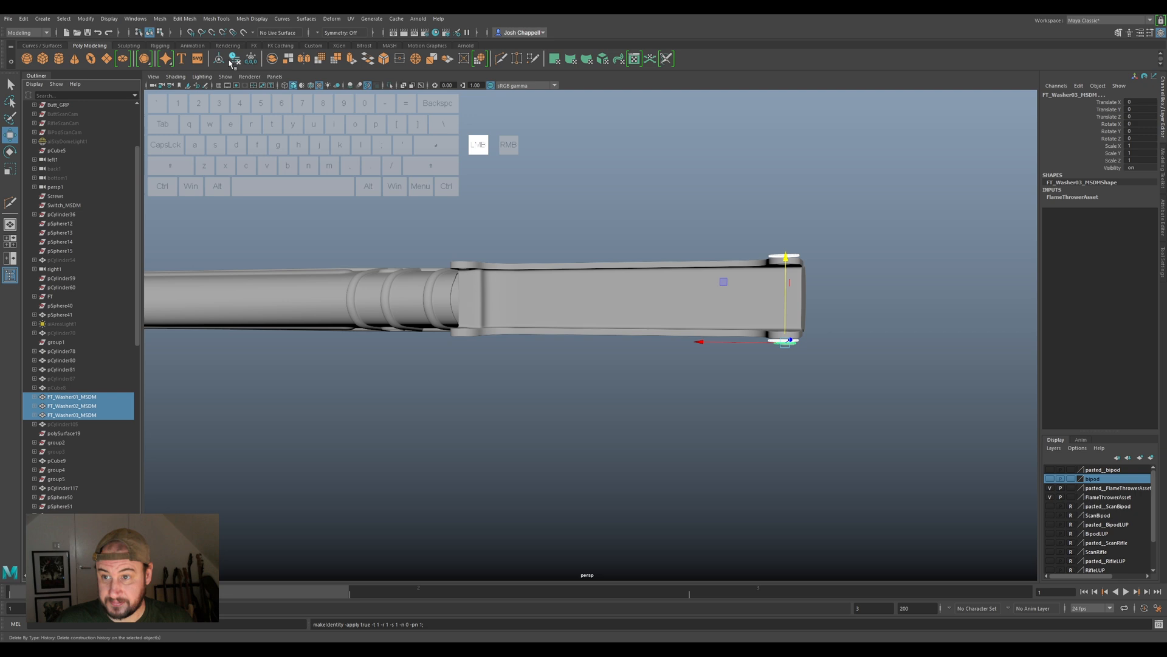
left_click(219, 58)
Move the three FT_Washer objects into fixings_grp and hide them.
scroll(59, 372, "down", 10)
scroll(69, 257, "up", 3)
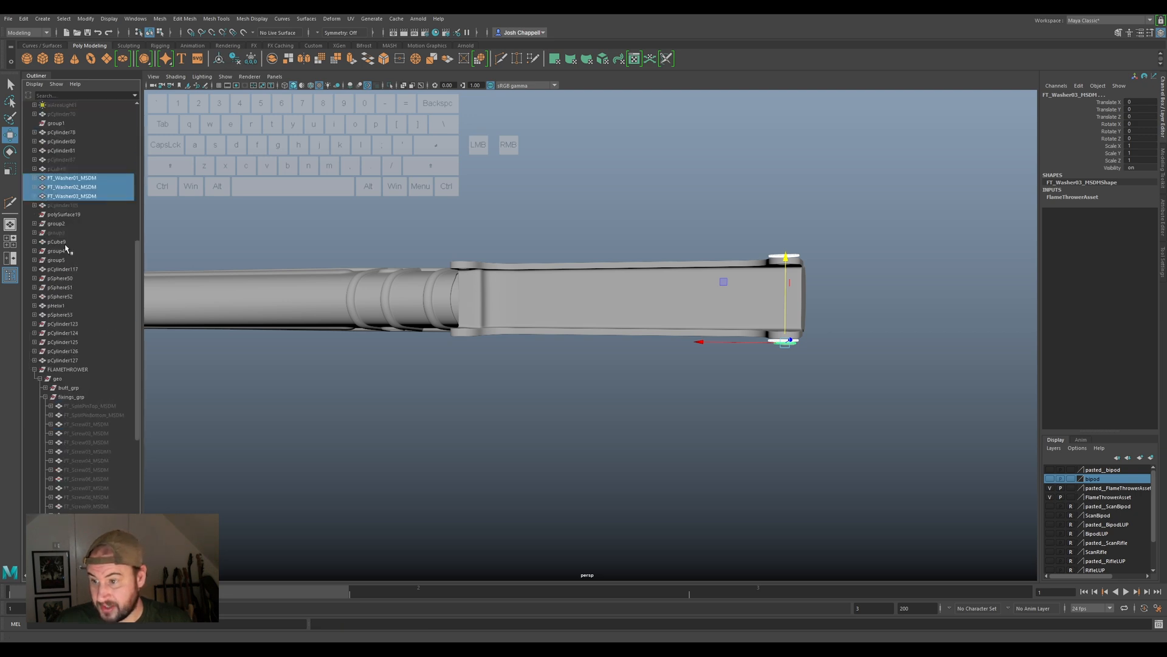
left_click_drag(67, 257, 59, 399)
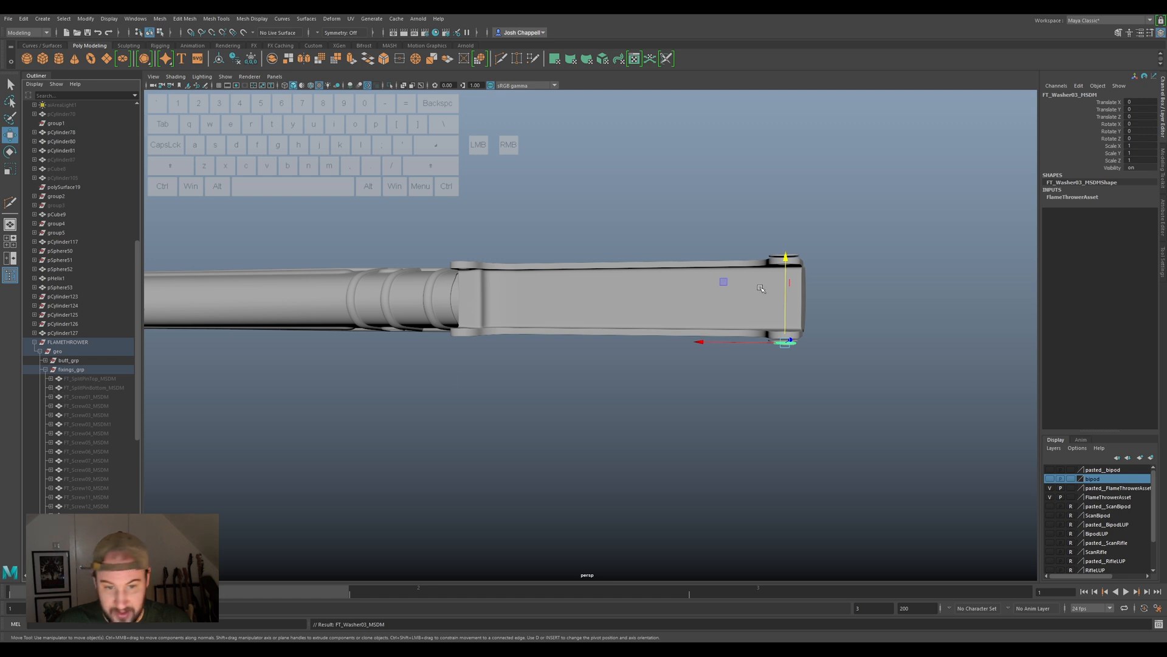
scroll(81, 438, "down", 10)
left_click(88, 296)
left_click(91, 315, "shift")
key("h")
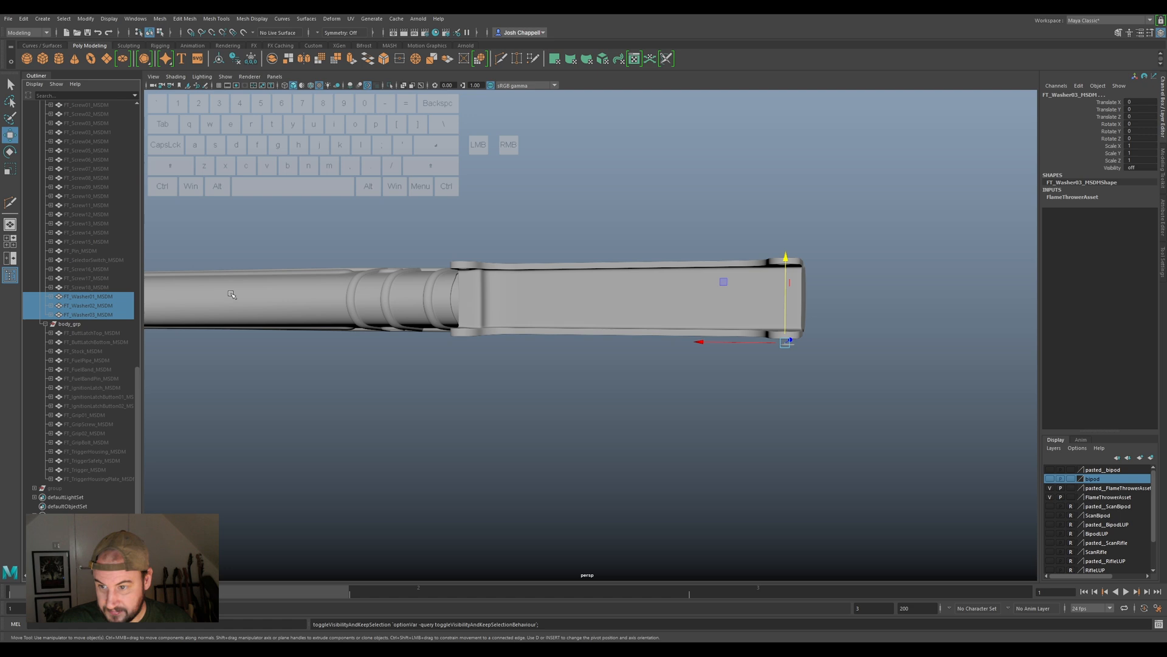
Unparent pCylinder106, the small S-shaped piece at the hole in the housing's end lug.
left_click_drag(426, 292, 745, 270, "alt")
middle_click_drag(745, 270, 651, 263, "alt")
scroll(651, 263, "up", 8, "alt")
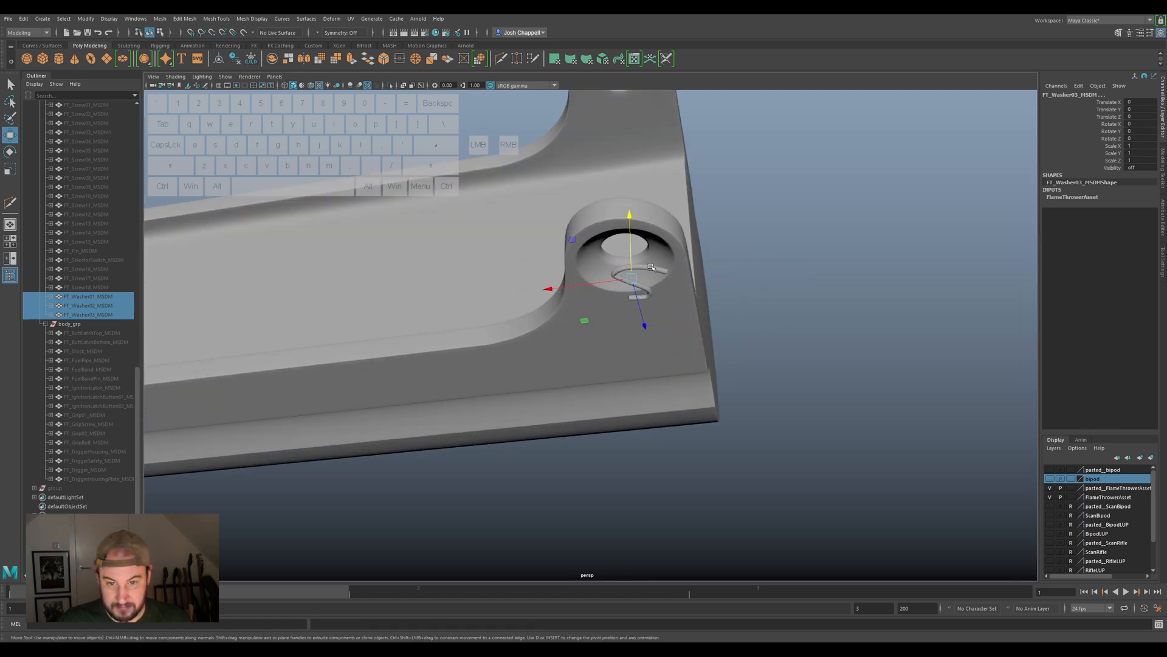
left_click(651, 267)
scroll(67, 229, "up", 8)
key("shift+p")
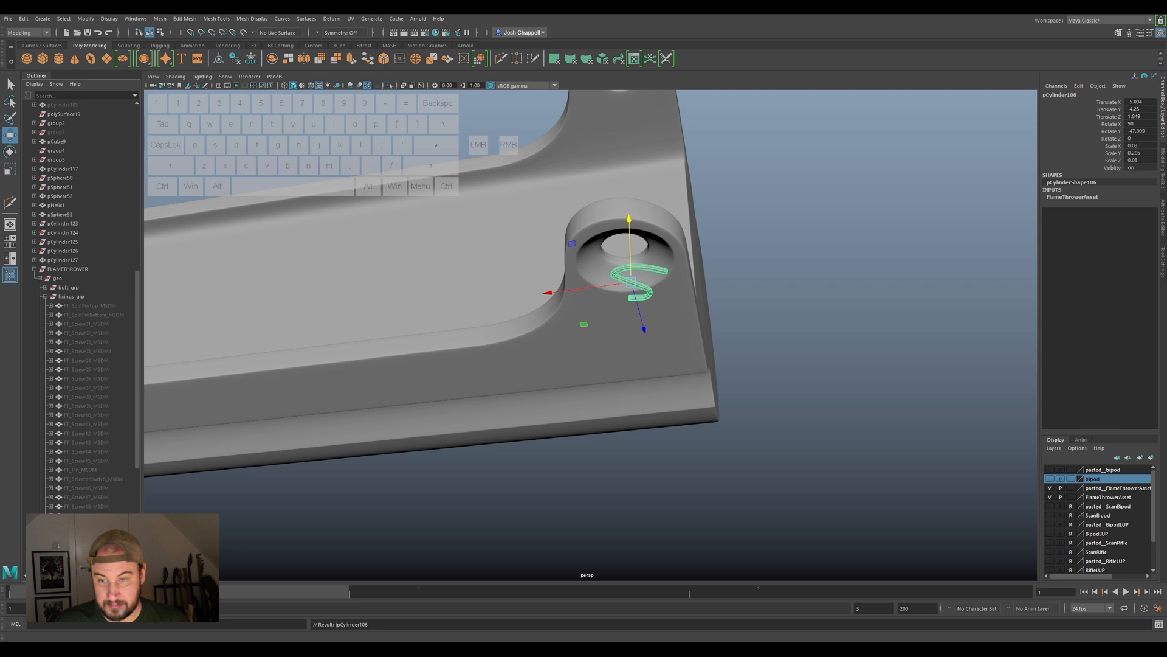
Freeze the transformations of pCylinder106, the small S-shaped piece, delete its history and centre its pivot.
left_click(252, 59)
left_click(237, 59)
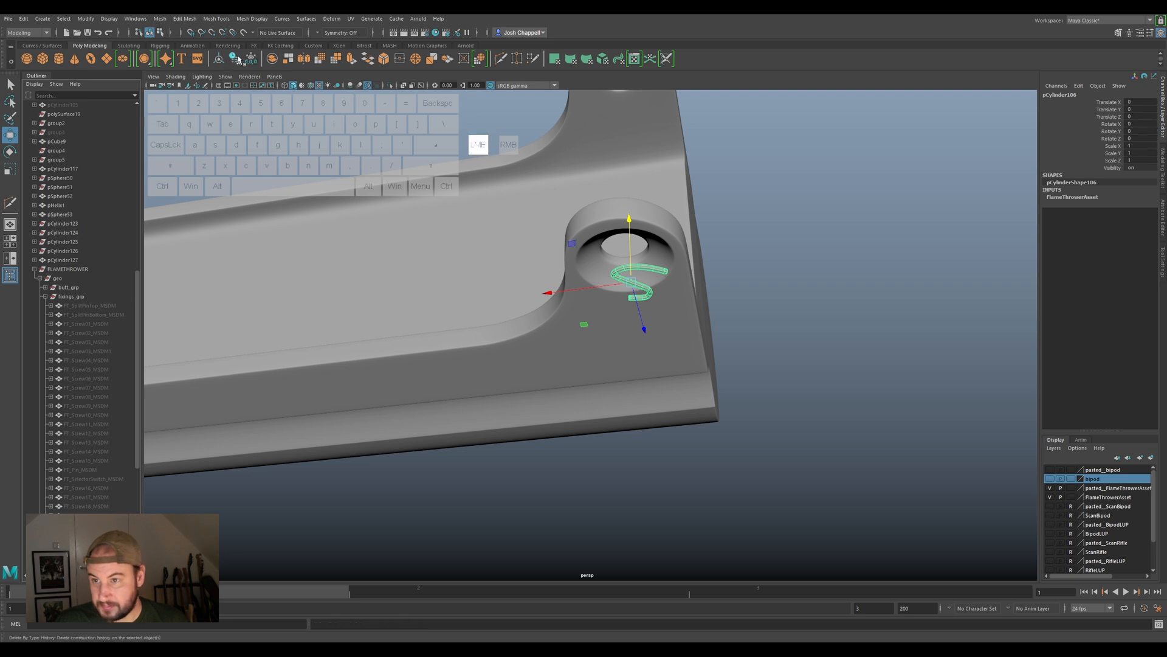
left_click(218, 59)
Copy the FT_Pin_MSDM name and use it to rename pCylinder106 as FT_Pin02_MSDM.
scroll(82, 370, "down", 5)
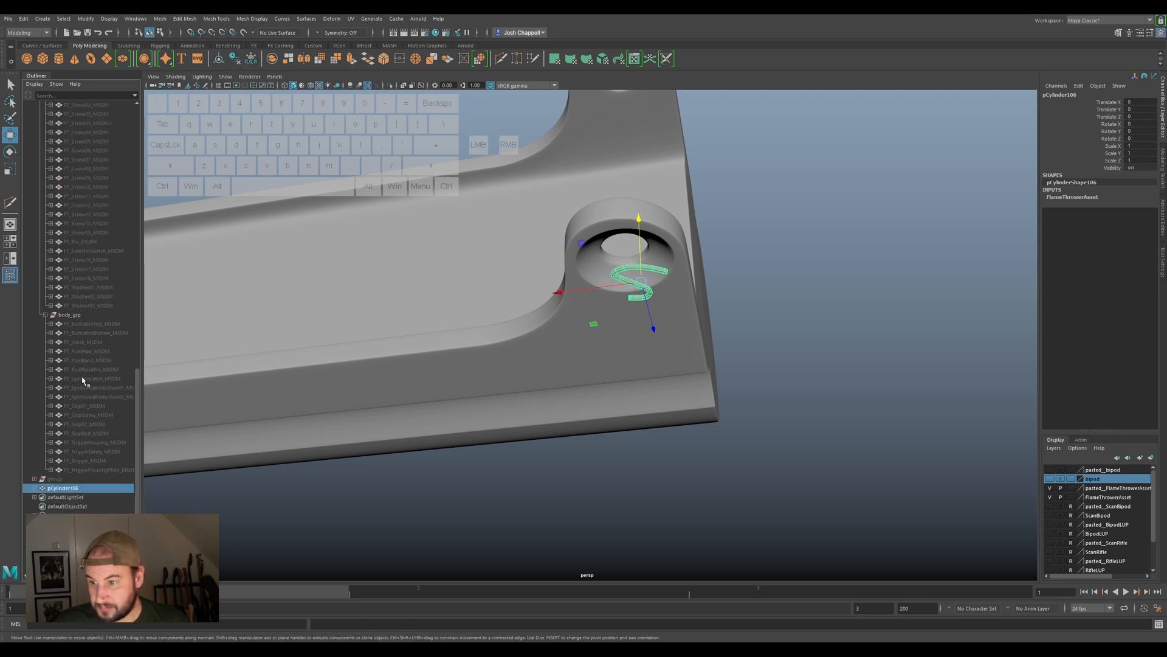
double_click(87, 242)
key("ctrl+c")
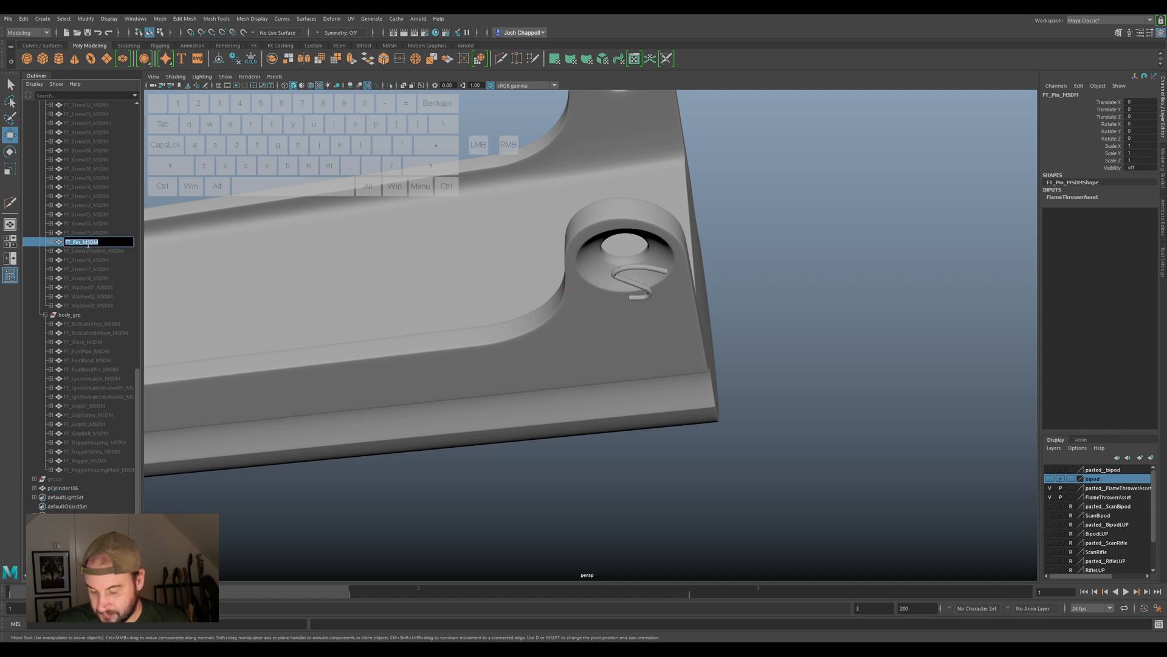
left_click(652, 270)
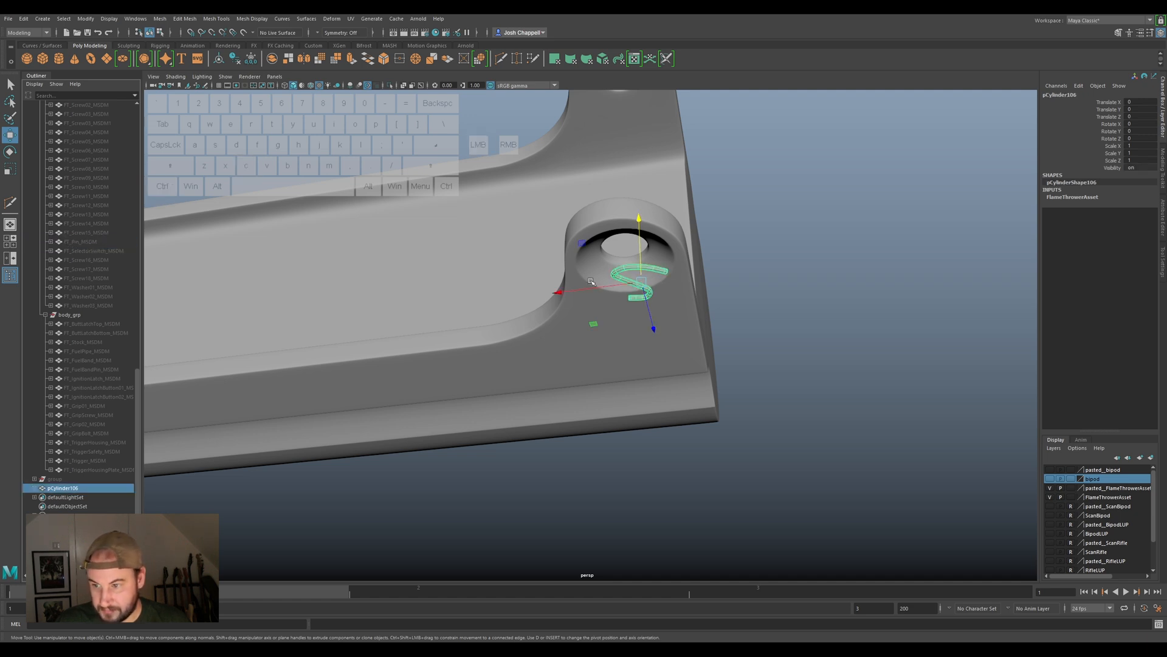
double_click(82, 488)
key("ctrl+v")
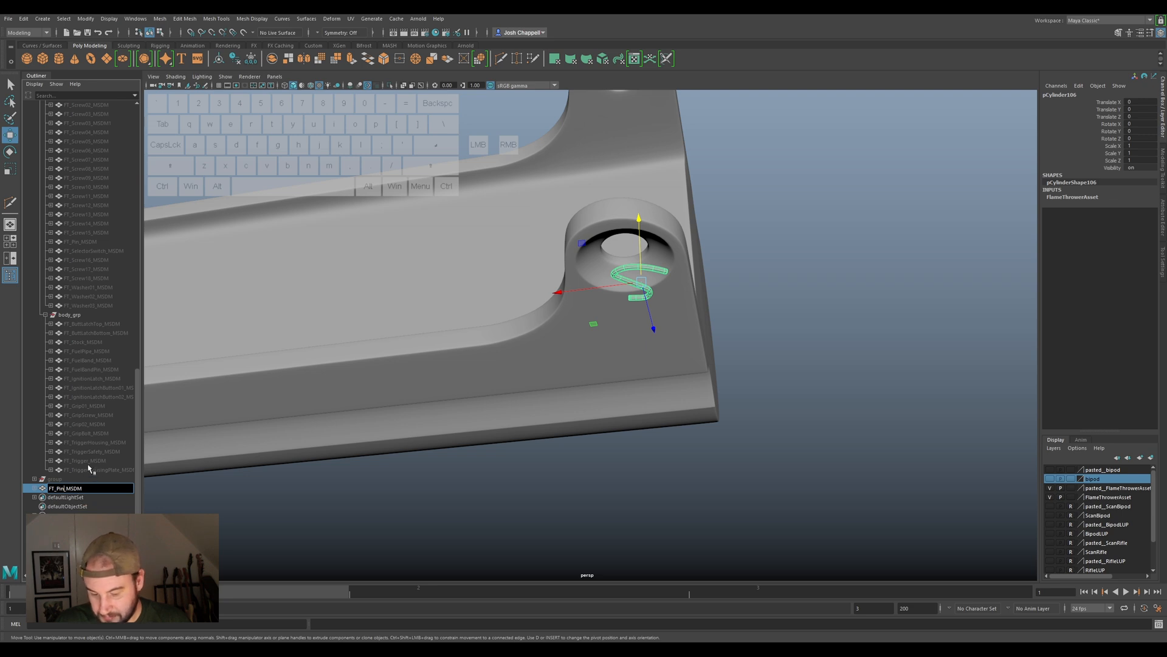
type("02")
key("Return")
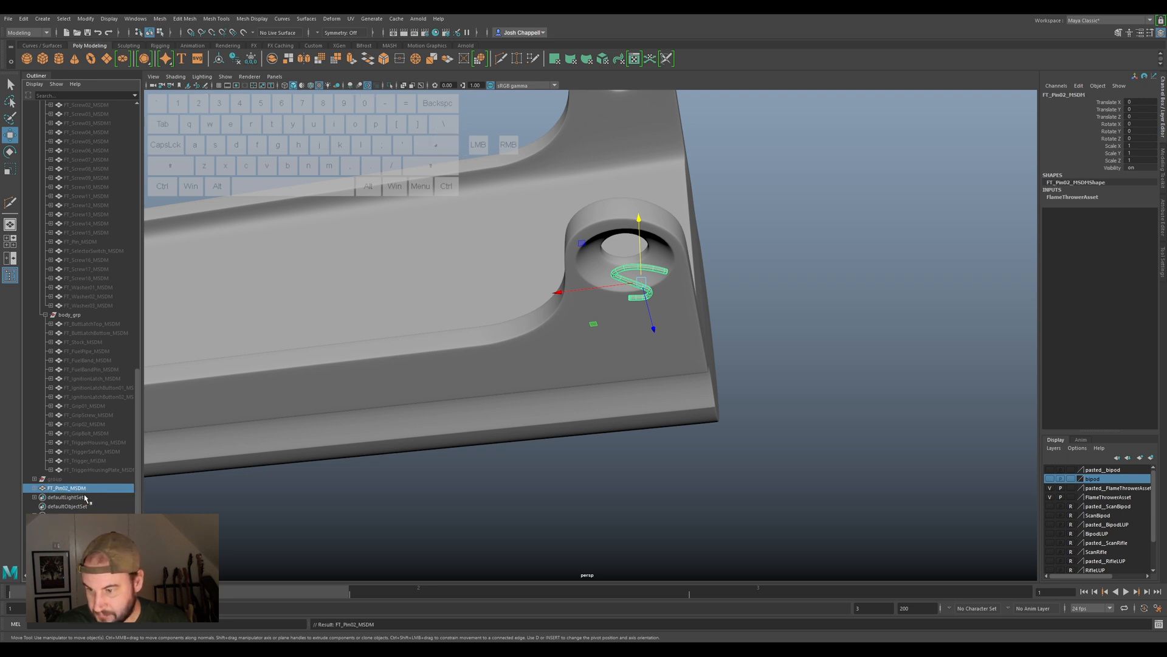
Move FT_Pin02_MSDM into fixings_grp.
left_click(80, 490)
scroll(80, 490, "up", 3)
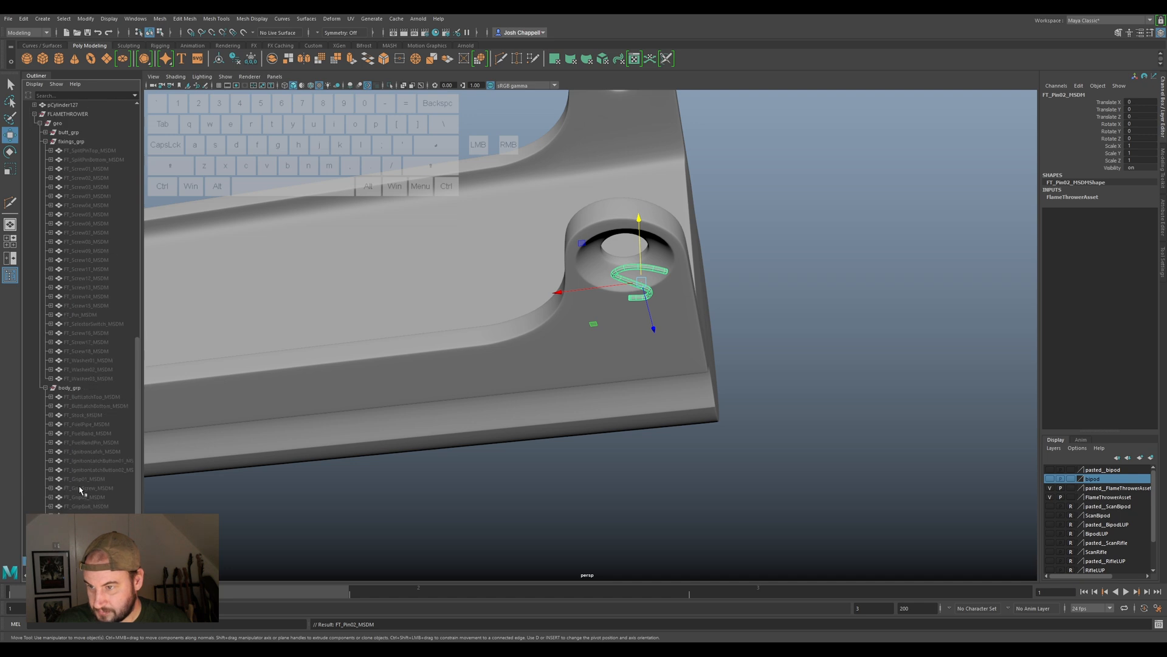
left_click_drag(87, 280, 74, 143)
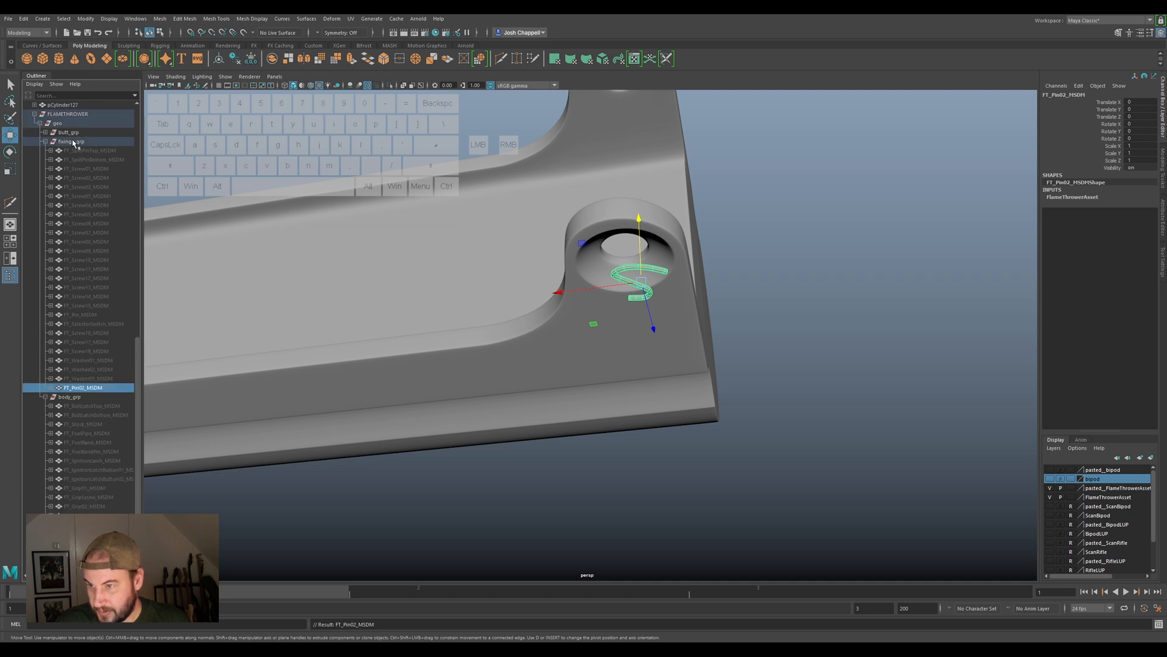
Rename the original FT_Pin_MSDM in fixings_grp as FT_Pin01_MSDM and hide FT_Pin02_MSDM.
double_click(79, 315)
key("ctrl+c")
left_click(81, 314)
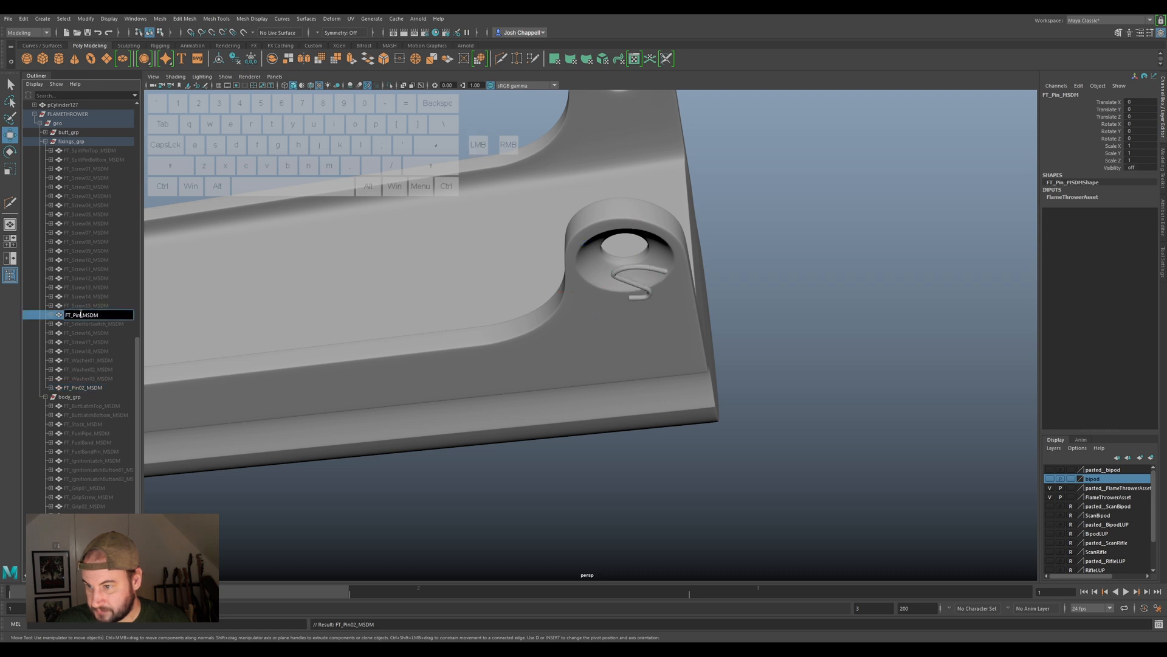
type("0")
key("Return")
left_click(105, 388)
key("h")
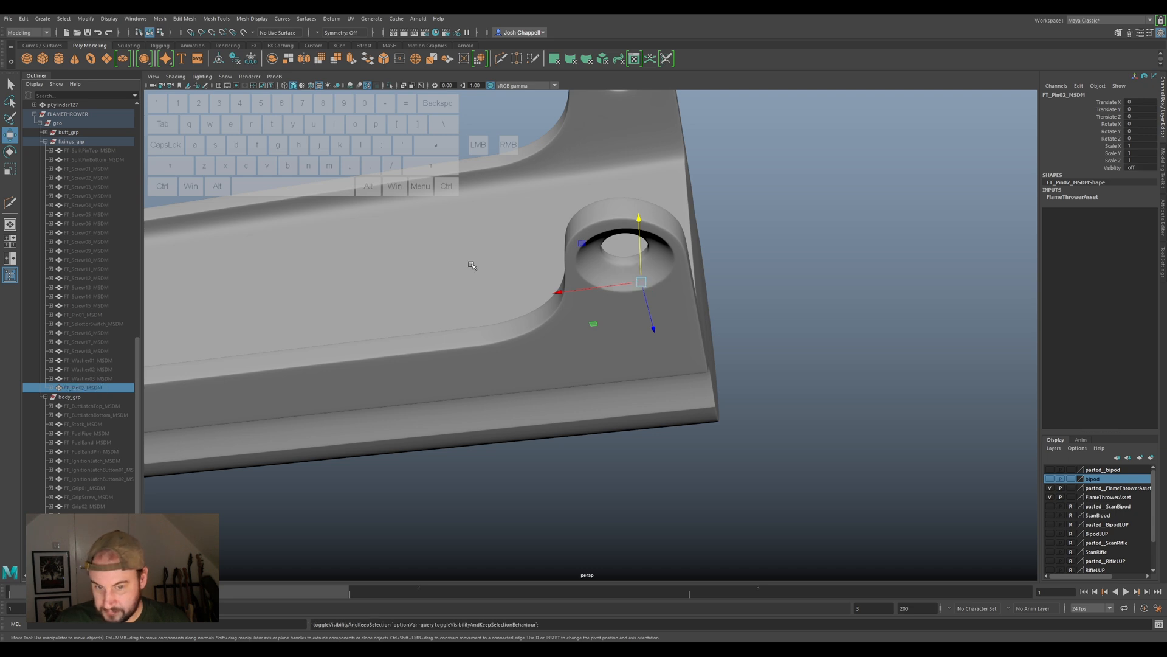
Unparent pCylinder56, the long tube with the four end lugs, and delete its history.
scroll(625, 182, "down", 5)
left_click_drag(510, 210, 514, 294, "alt")
scroll(514, 295, "down", 3)
middle_click_drag(471, 290, 535, 285, "alt")
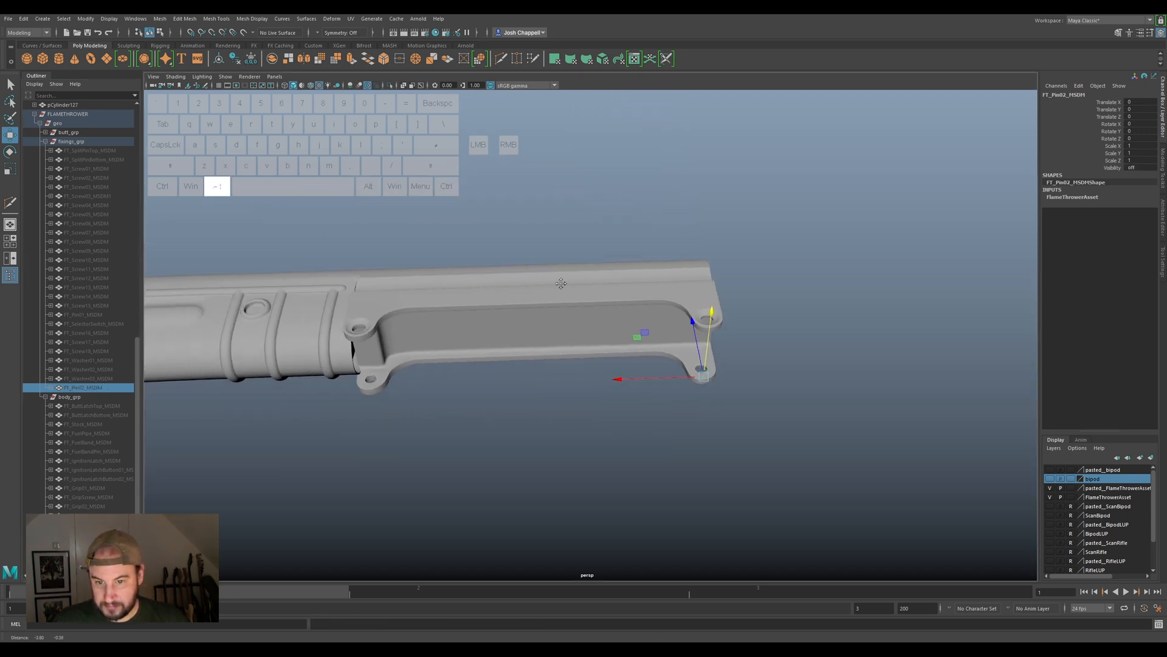
left_click(508, 285)
left_click_drag(504, 283, 419, 267, "alt")
key("shift+p")
left_click(235, 60)
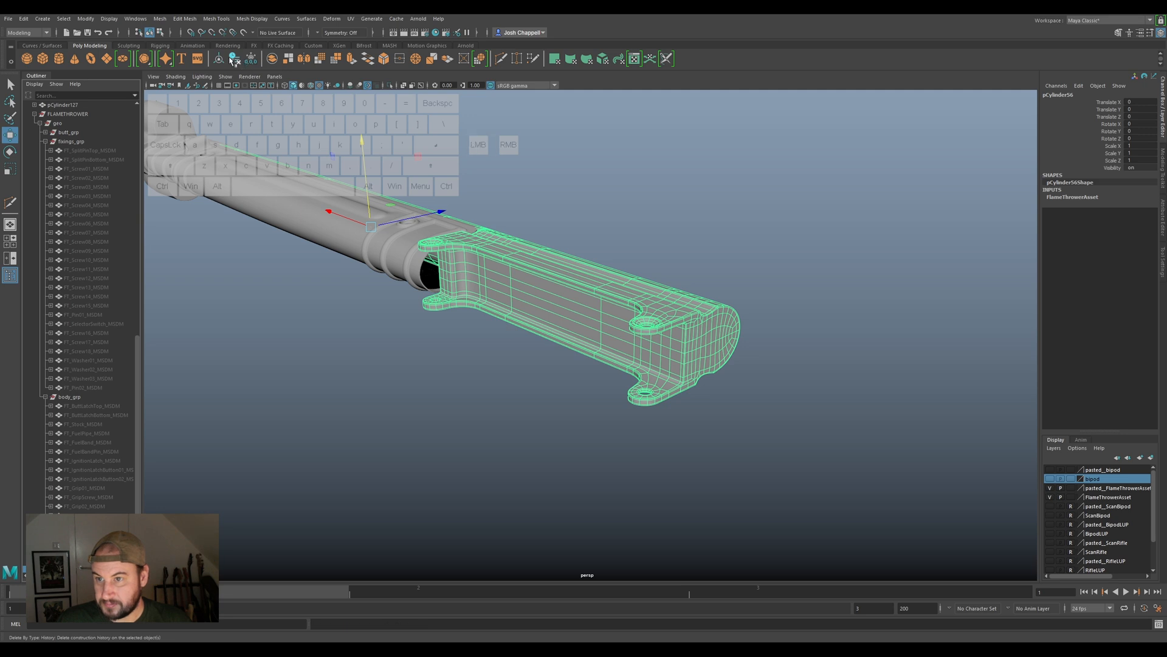
Rename pCylinder56 as FT_Barrel_MSDM.
left_click_drag(420, 313, 433, 325, "alt")
middle_click_drag(433, 326, 534, 262, "alt")
scroll(91, 462, "down", 3)
left_click(63, 488)
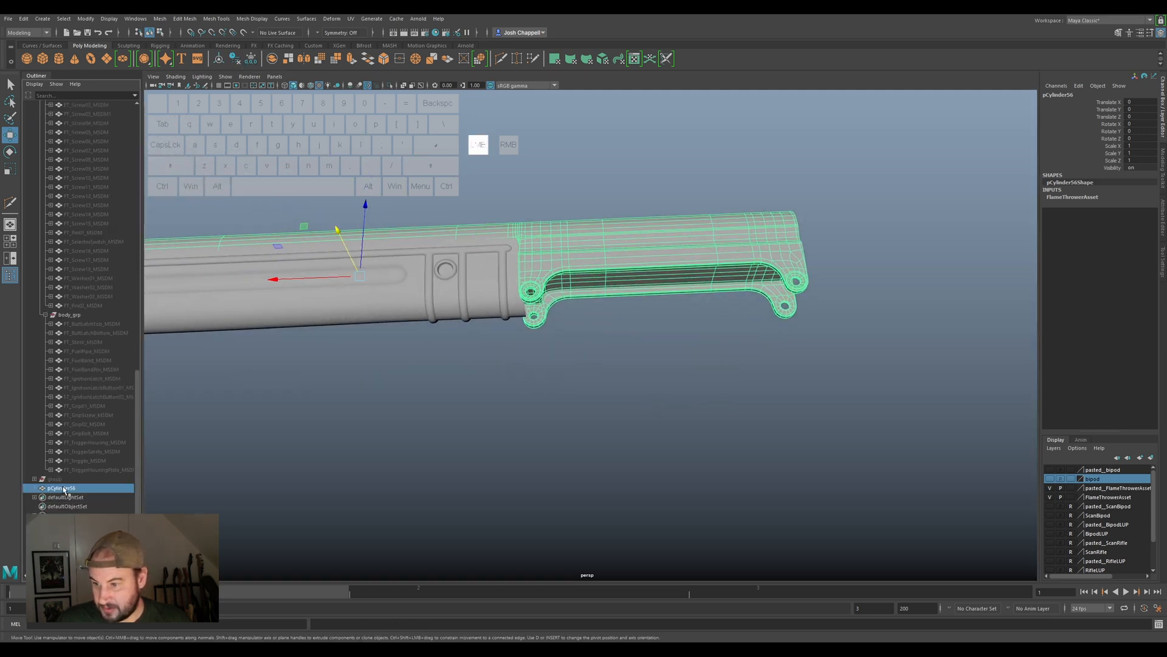
double_click(63, 488)
key("ctrl+v")
left_click(65, 488)
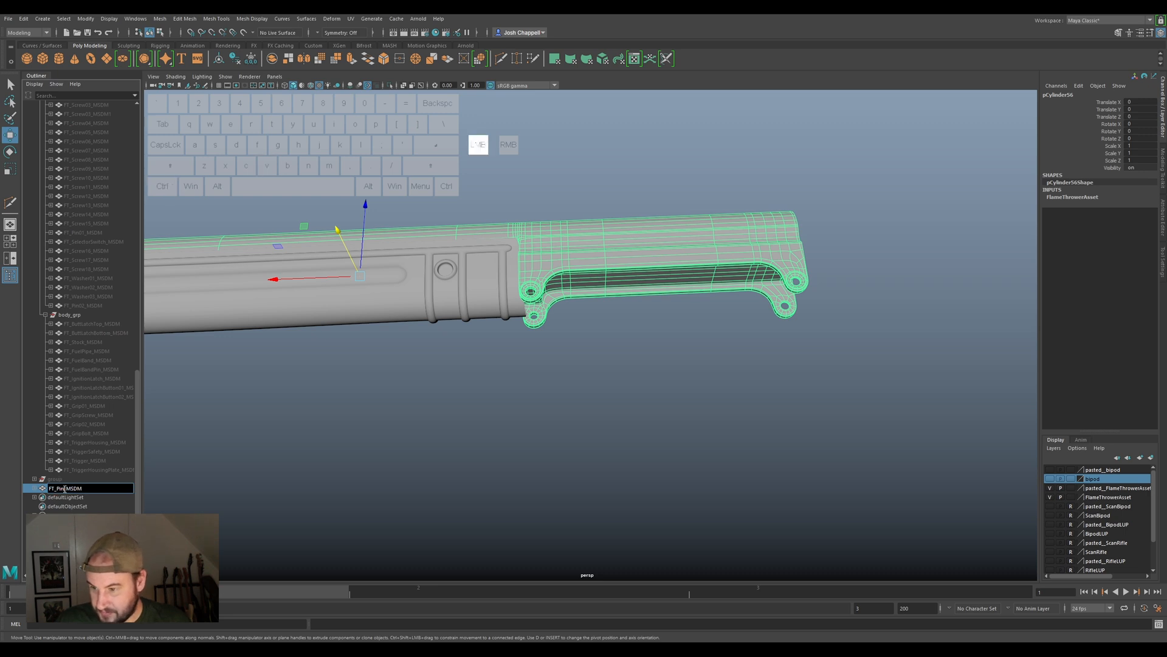
left_click_drag(60, 488, 56, 488)
type("Barre")
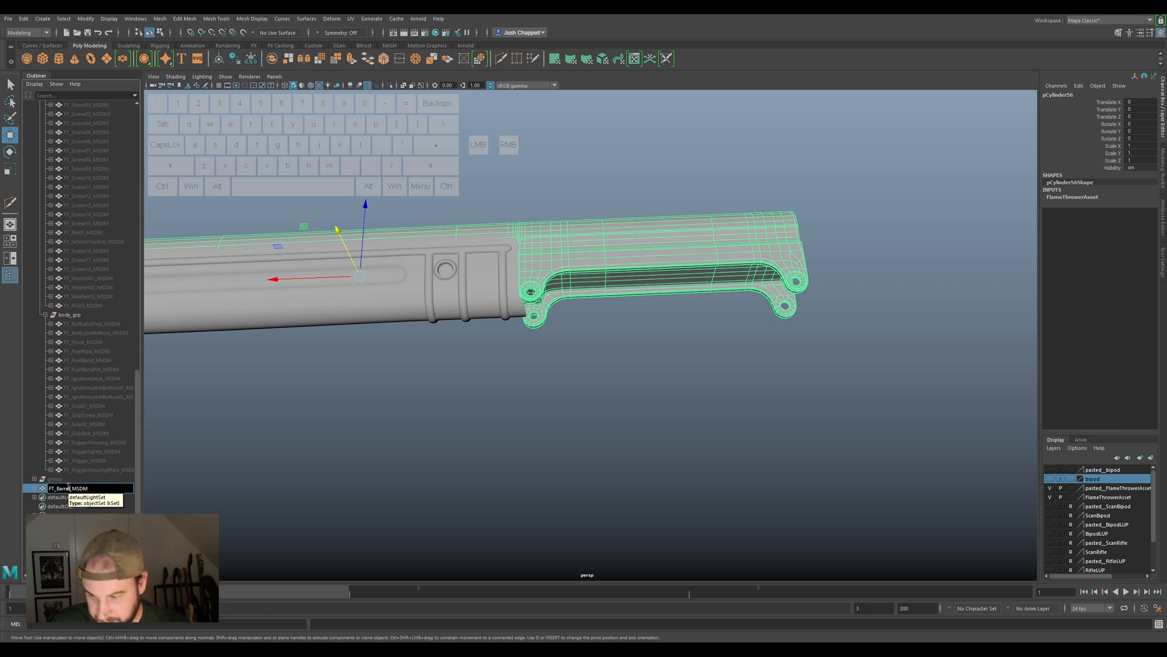
type("l")
key("Return")
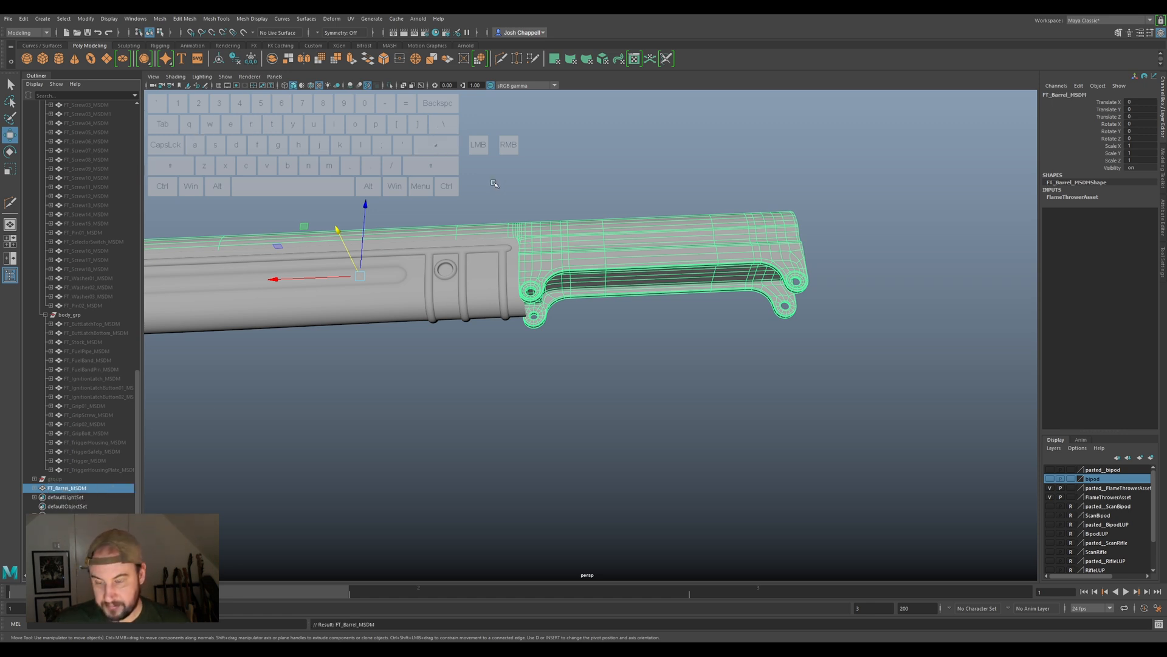
Isolate the barrel and compare its smoothed and unsmoothed shapes, examining the plain tube end.
left_click_drag(460, 228, 545, 262, "alt")
key("ctrl+1")
key("3")
key("1")
key("3")
key("1")
key("3")
key("1")
left_click_drag(546, 257, 563, 319, "alt")
middle_click_drag(480, 317, 649, 298, "alt")
scroll(649, 297, "up", 3, "alt")
left_click_drag(737, 255, 716, 293, "alt")
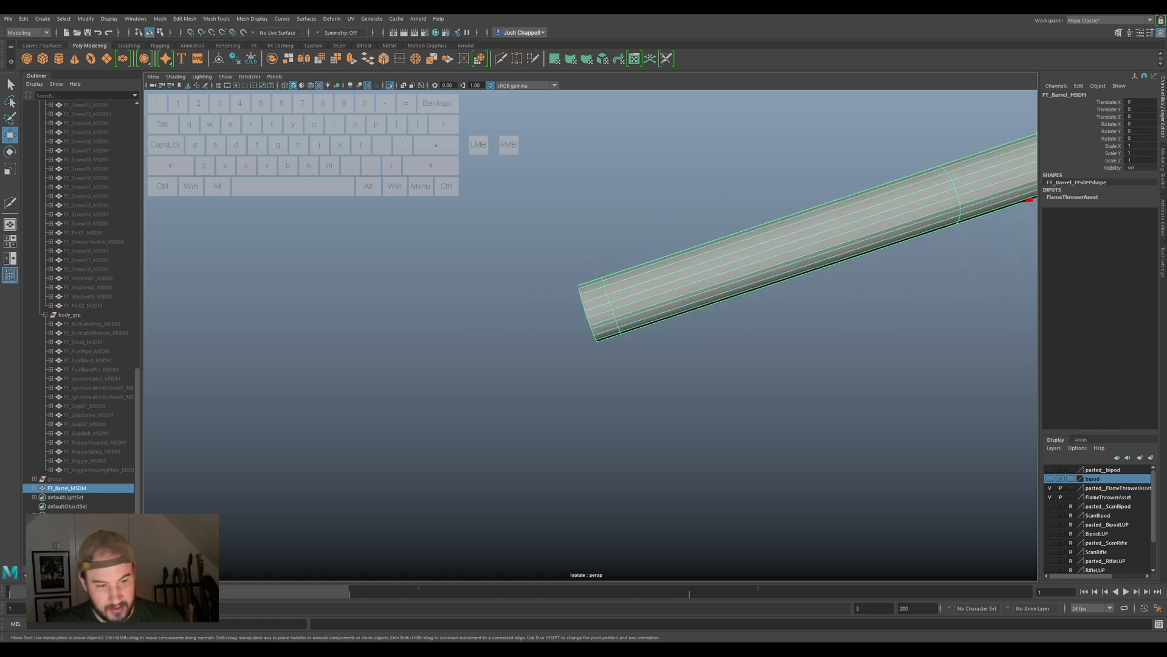
Insert two edge loops around the long plain tube section of FT_Barrel_MSDM with Multi-Cut.
left_click(1163, 170)
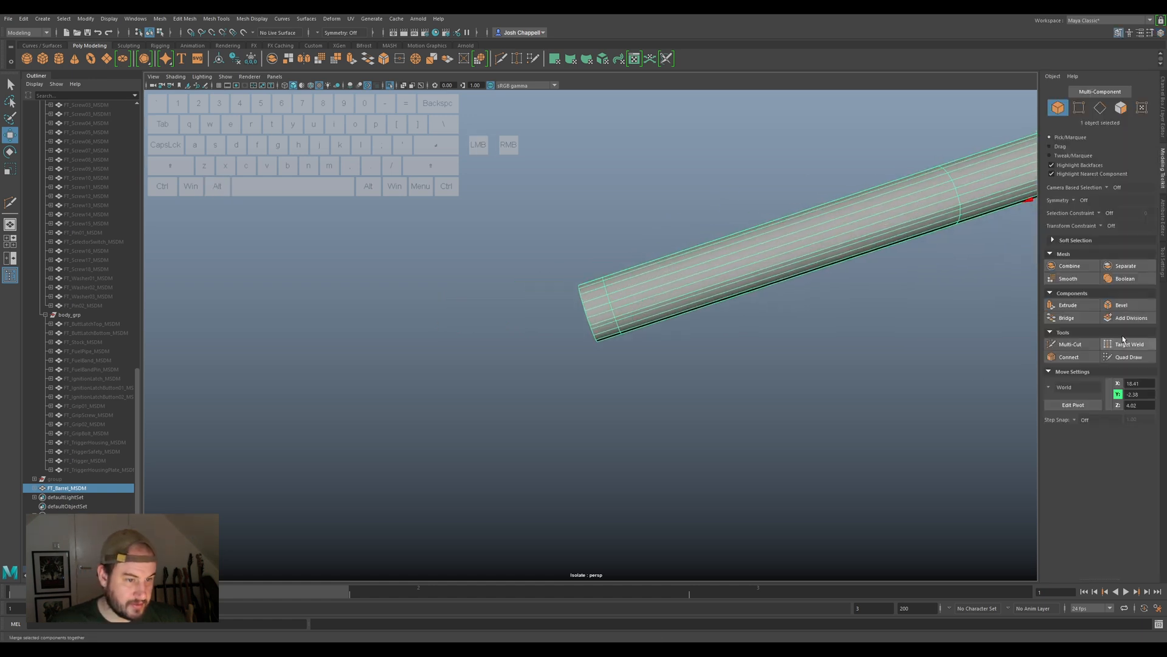
left_click(1085, 344)
scroll(886, 307, "down", 4)
left_click_drag(886, 307, 881, 266, "alt")
middle_click_drag(886, 270, 790, 321, "alt")
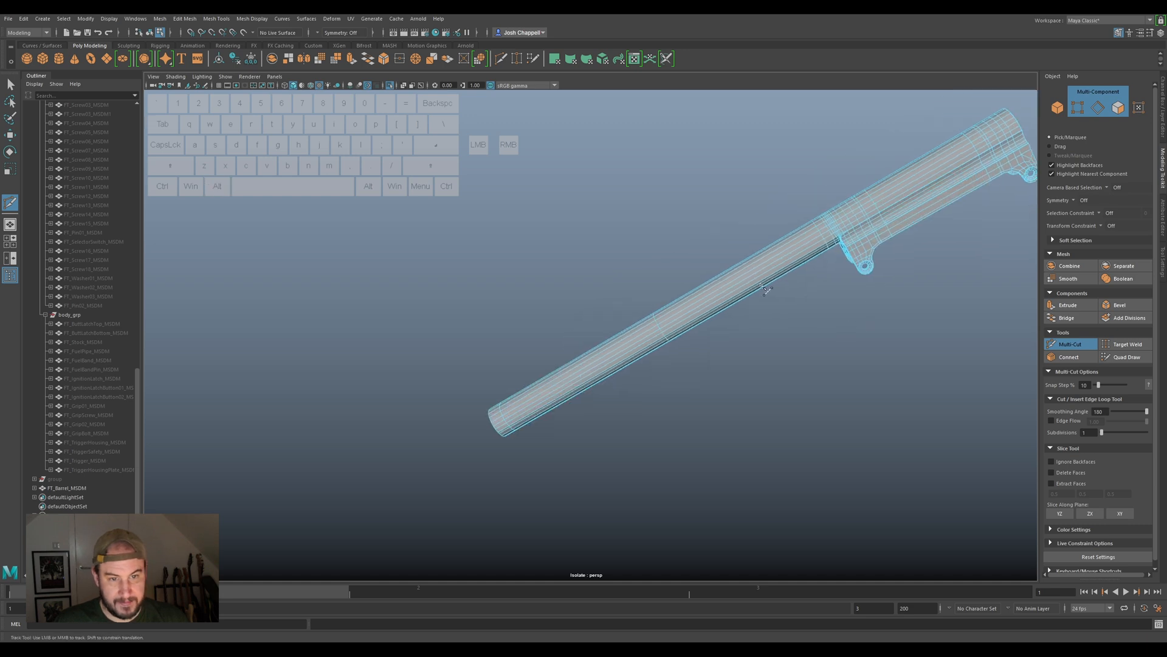
left_click(745, 280, "ctrl")
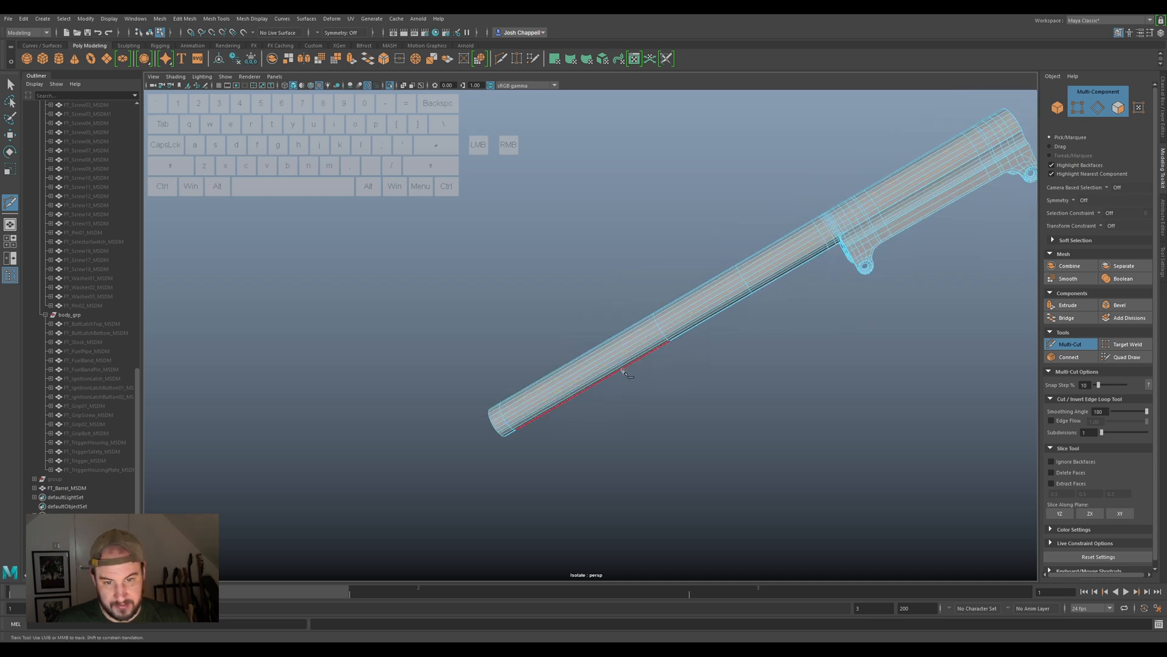
left_click(582, 372, "ctrl")
key("3")
middle_click_drag(580, 400, 741, 306, "alt")
scroll(741, 307, "up", 4)
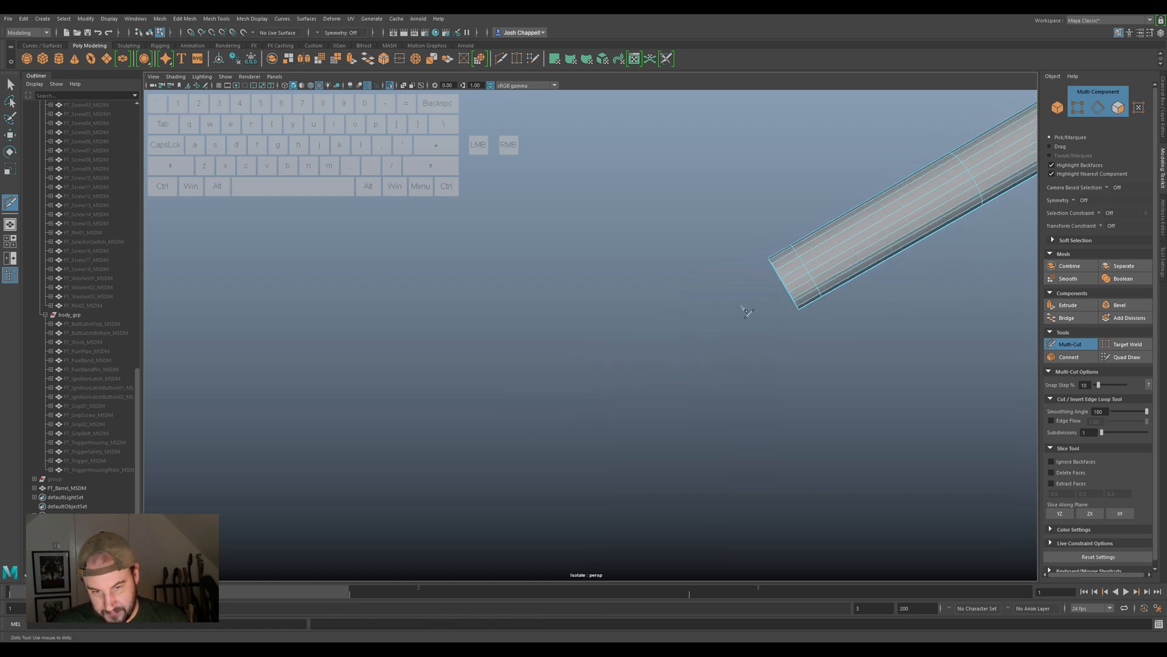
scroll(747, 312, "up", 2)
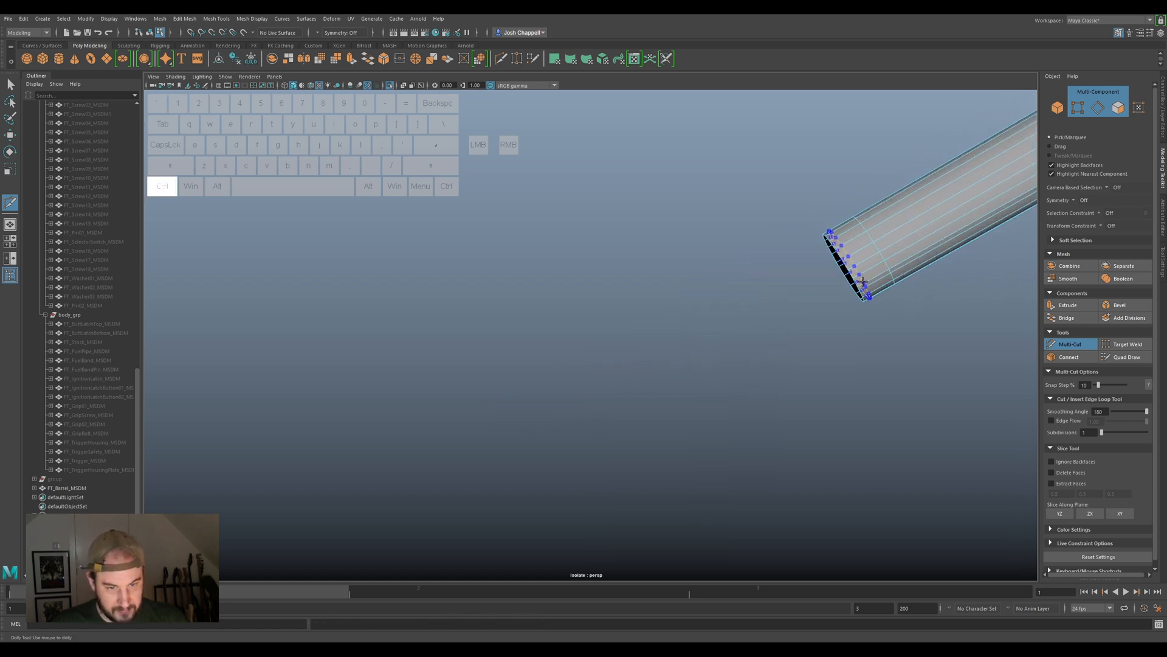
Insert an edge loop across the middle of the barrel's wide lugged section and leave the isolated view.
key("q")
right_click_drag(864, 281, 839, 381, "alt")
middle_click_drag(839, 381, 782, 333, "alt")
right_click(789, 324)
right_click_drag(786, 328, 794, 300)
left_click_drag(794, 301, 991, 359, "alt")
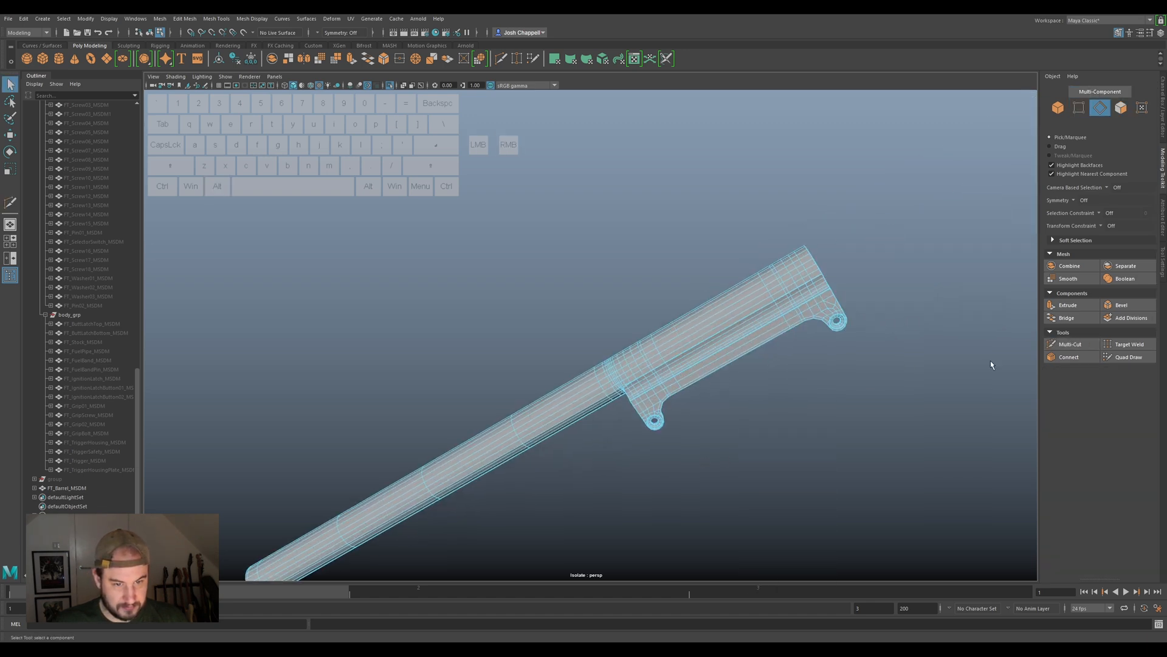
left_click(1070, 344)
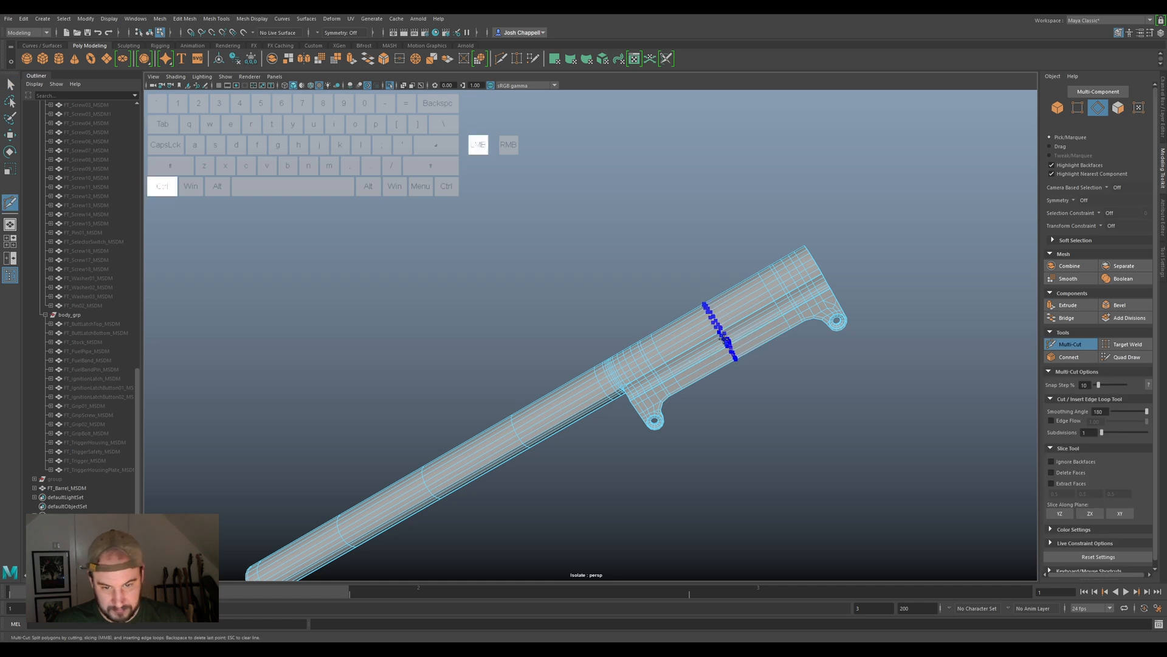
left_click(1070, 344)
right_click_drag(771, 316, 817, 299)
scroll(791, 340, "down", 3)
left_click_drag(777, 377, 681, 399, "alt")
left_click(682, 399)
key("ctrl+1")
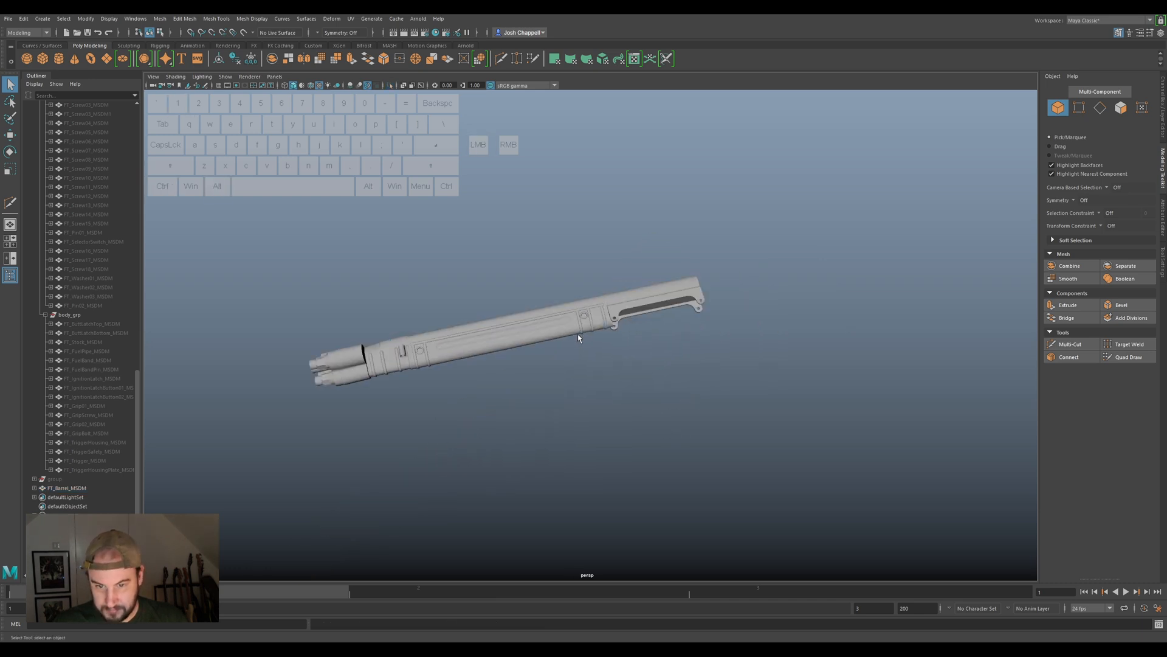
Delete the history of FT_Barrel_MSDM again and centre its pivot.
scroll(578, 337, "up", 4)
left_click(680, 261)
left_click_drag(683, 338, 645, 359, "alt")
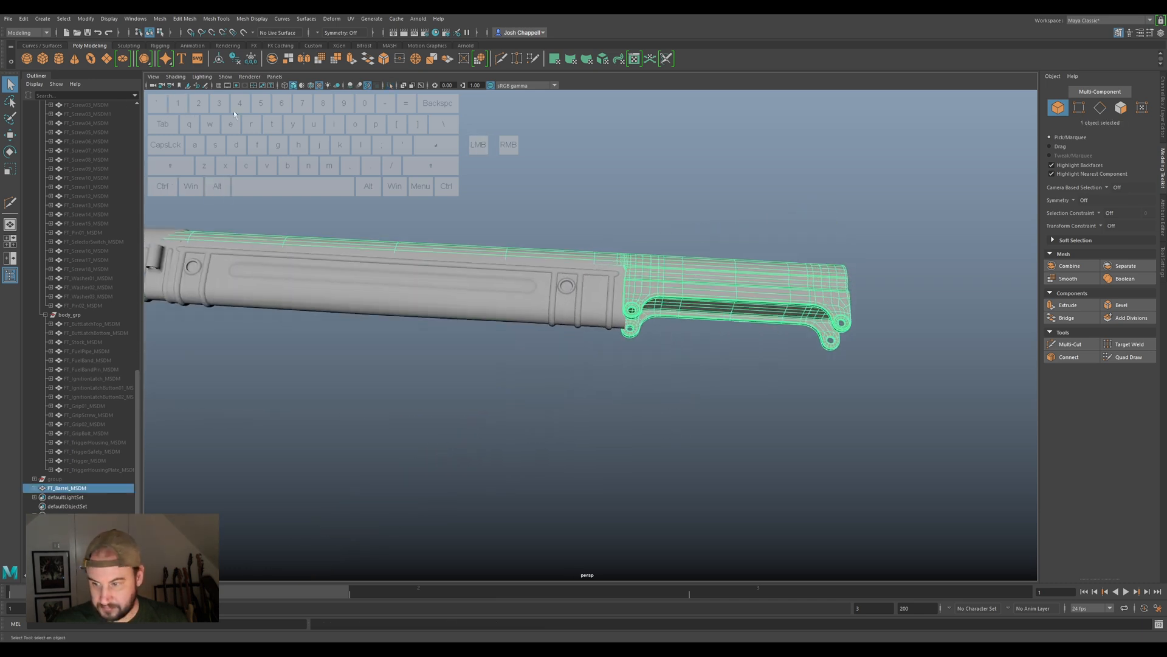
left_click(236, 59)
left_click(242, 58)
left_click(222, 58)
Move FT_Barrel_MSDM into body_grp and hide it.
scroll(38, 187, "up", 5)
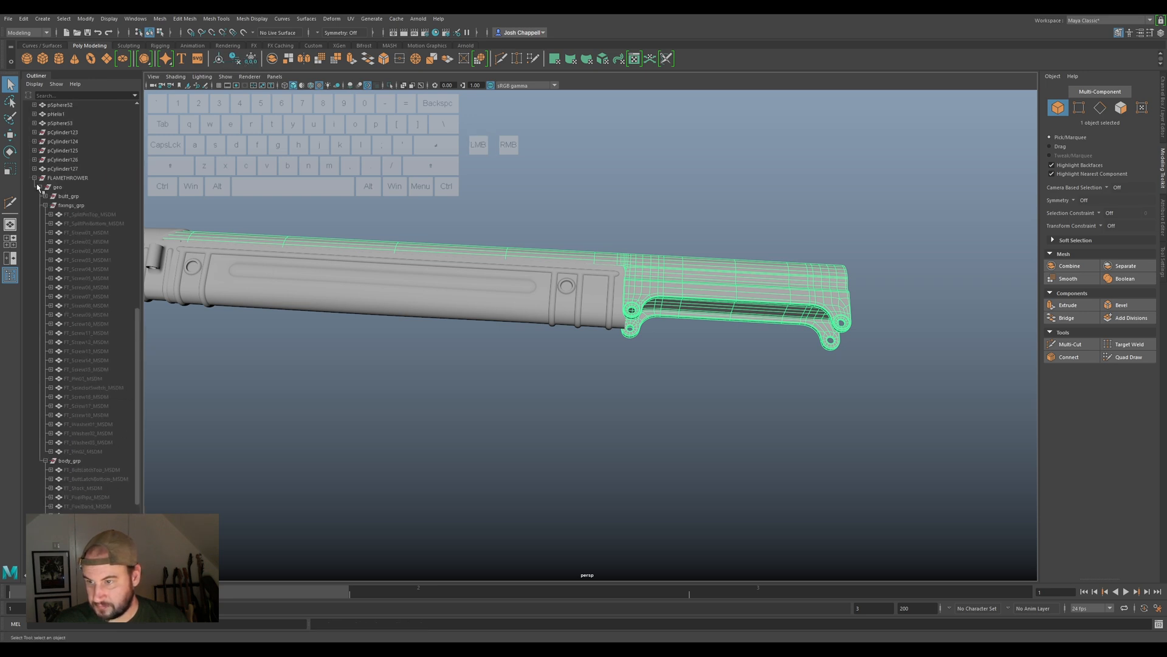
left_click(44, 206)
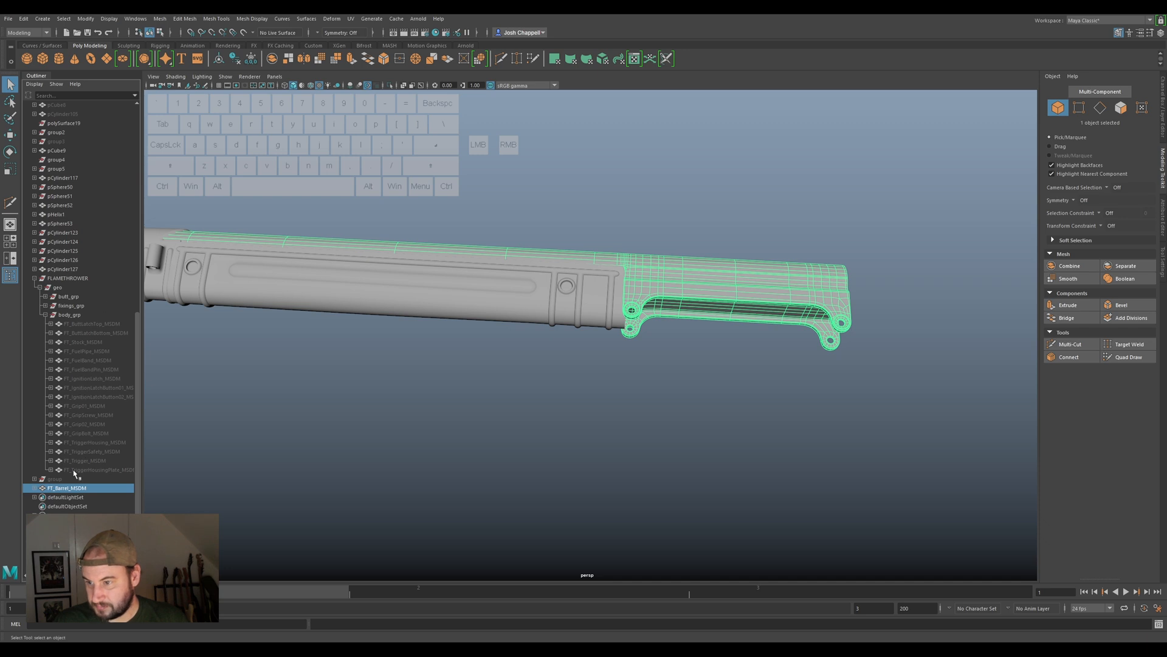
middle_click_drag(63, 491, 64, 316)
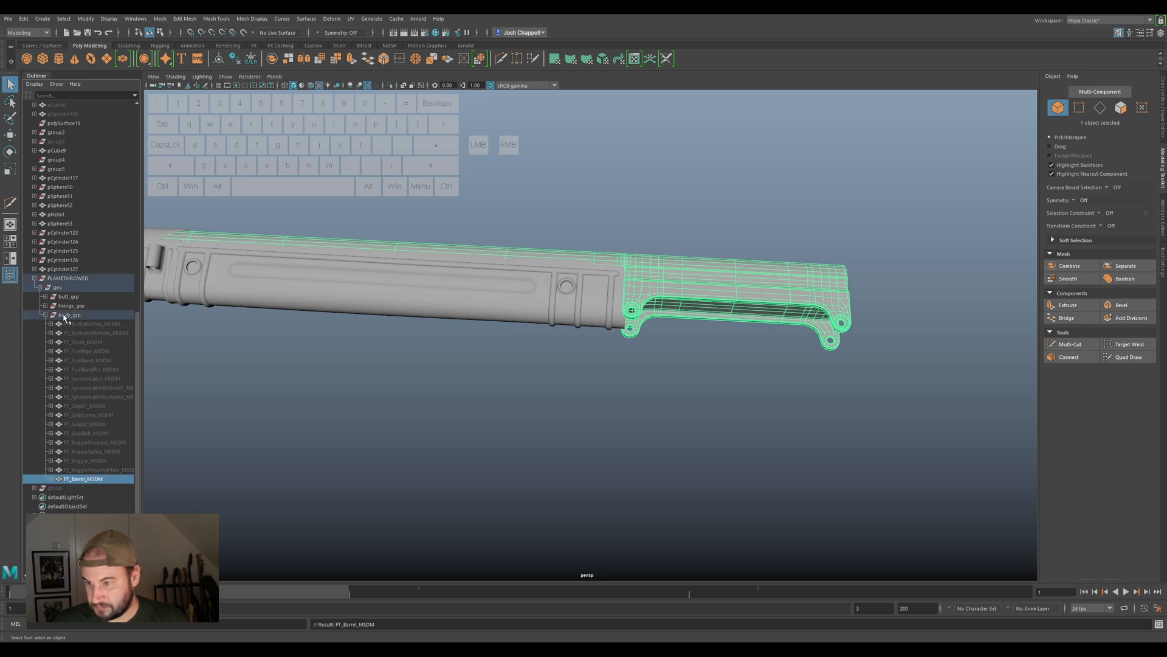
left_click(79, 479)
key("h")
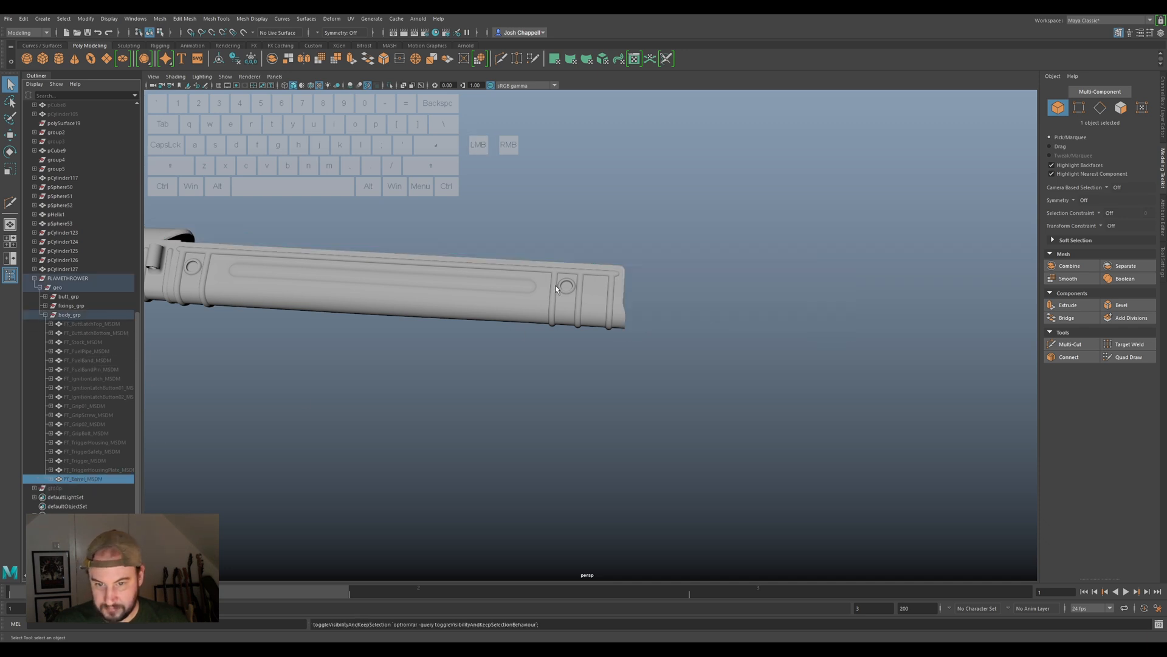
Try to unparent pSphere41, the long ribbed cover, freeze its transformations and delete its history.
scroll(545, 315, "down", 2)
middle_click_drag(545, 315, 594, 334, "alt")
scroll(593, 334, "up", 2)
left_click(548, 326)
left_click_drag(562, 296, 183, 182, "alt")
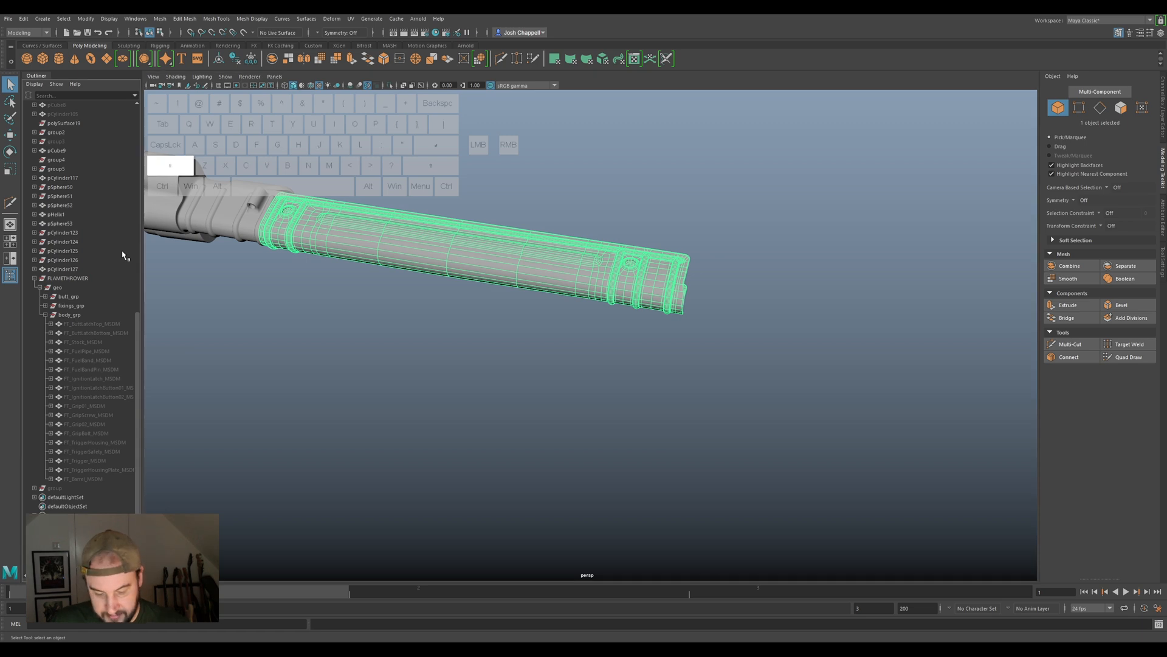
key("shift+p")
scroll(91, 364, "up", 10)
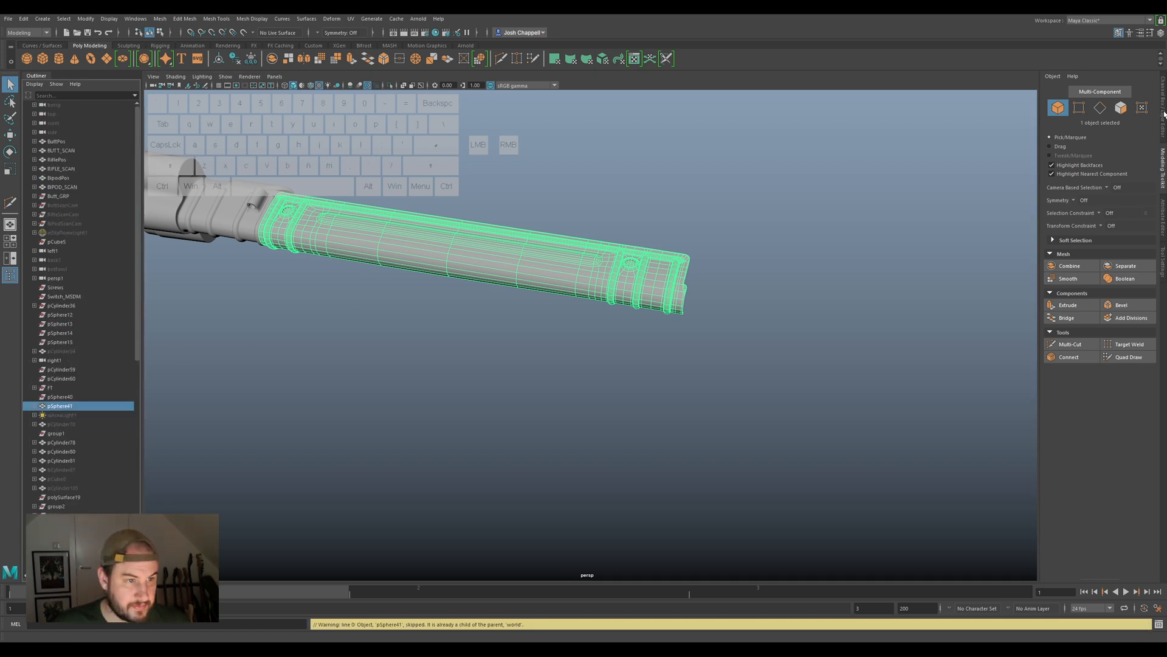
left_click(1163, 112)
left_click(235, 60)
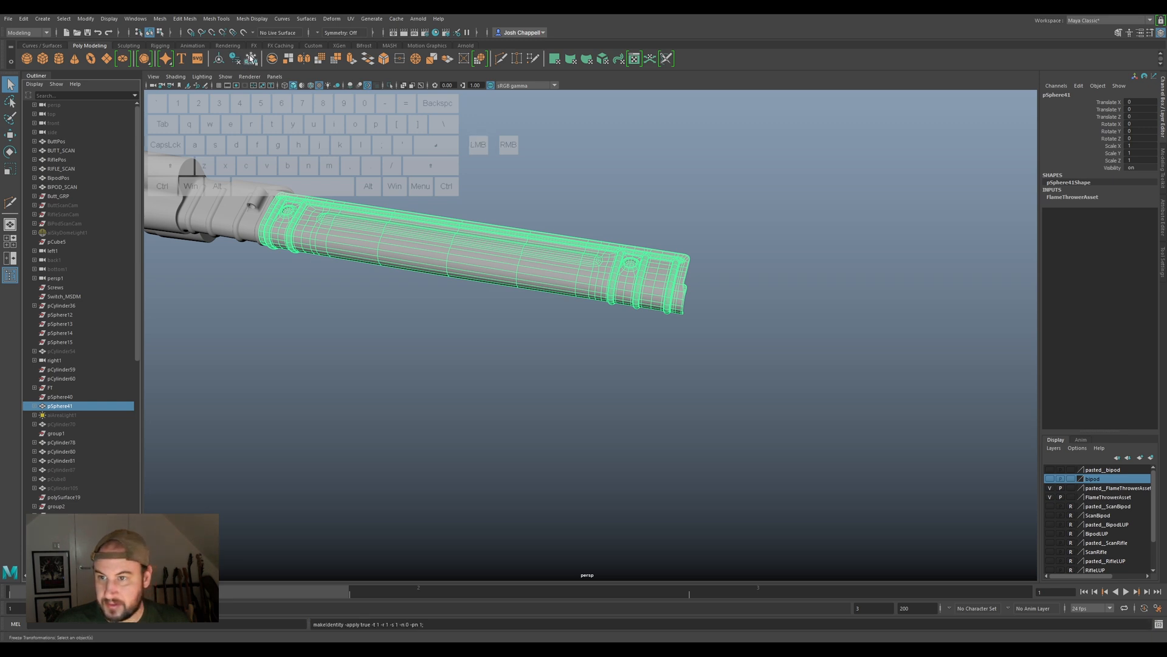
left_click(235, 59)
left_click(235, 60)
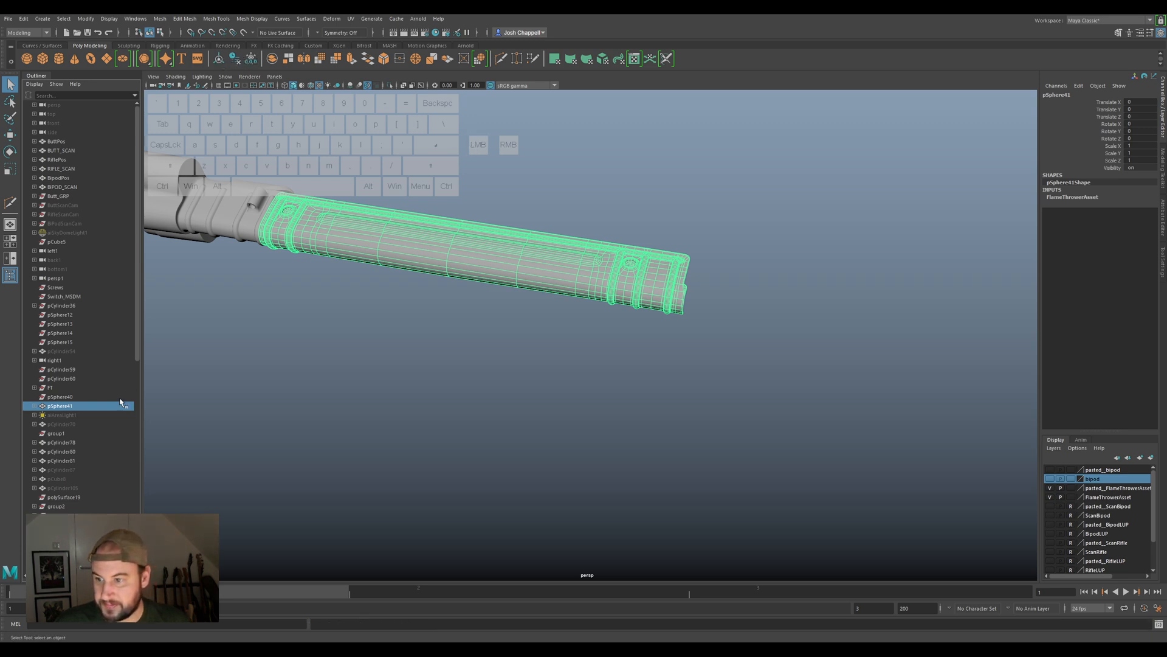
Rename pSphere41 as FT_HandGuard_MSDM and move it into body_grp.
double_click(59, 406)
type("FT_Pin_MSDM")
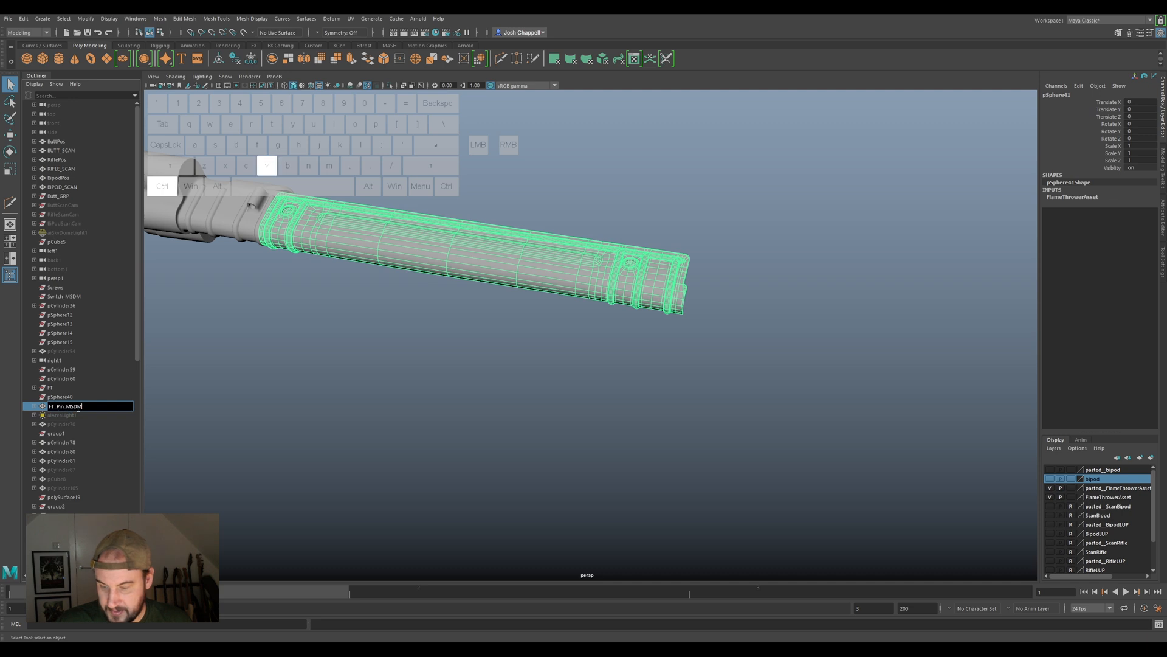
left_click(62, 408)
left_click(63, 406)
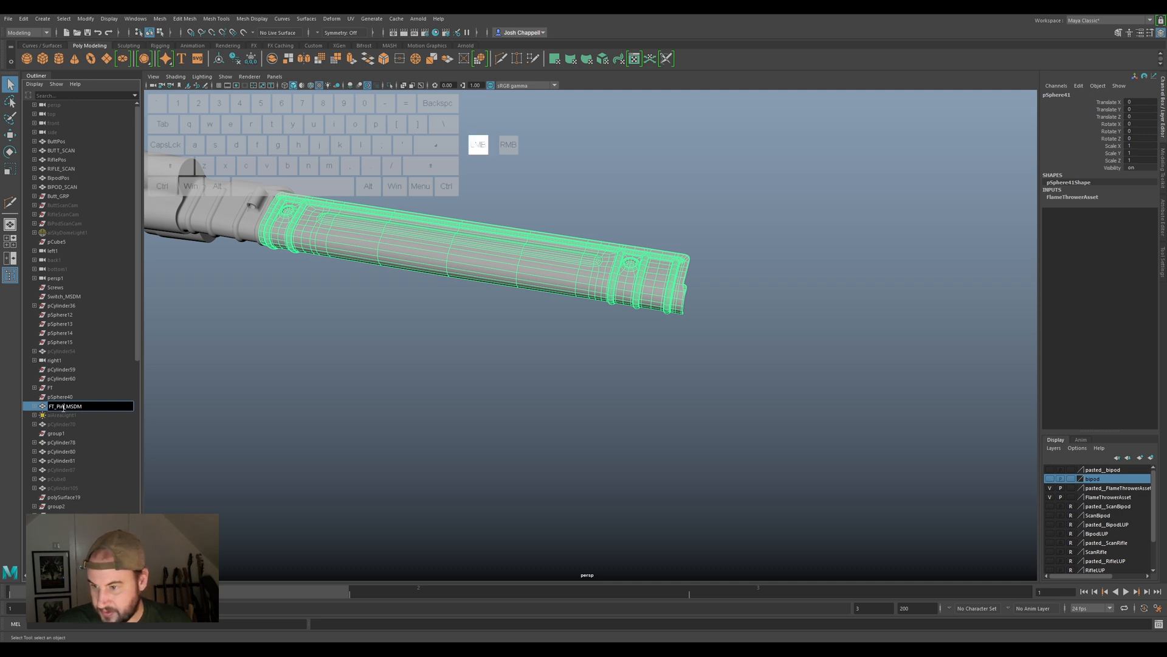
type("Hand")
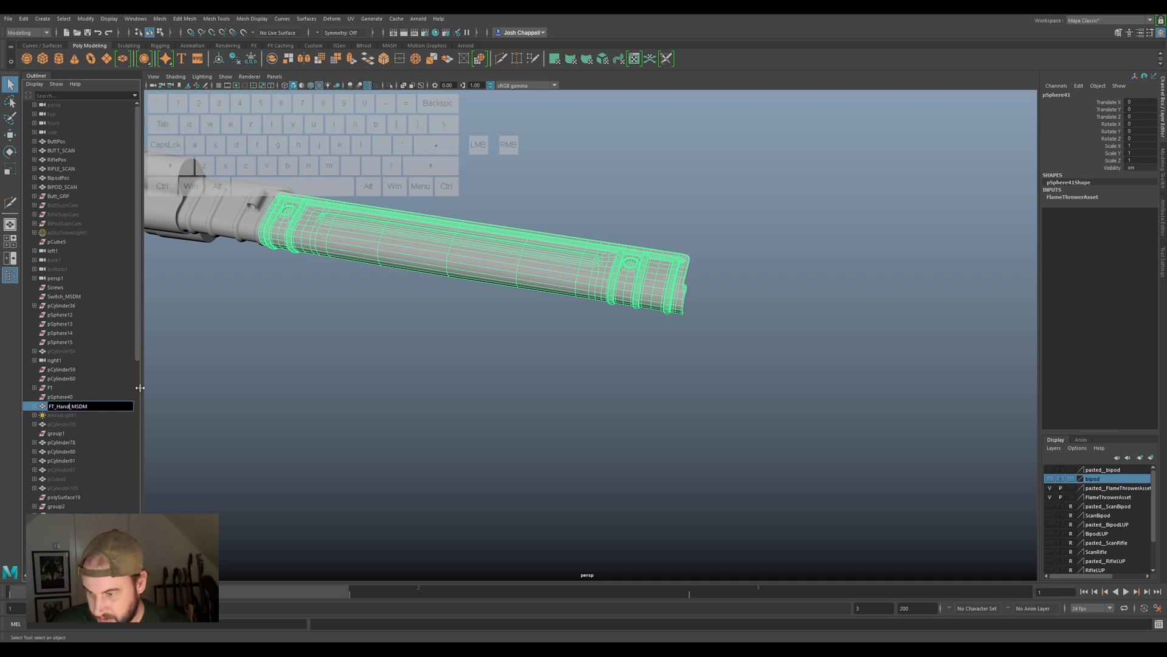
type("Guard")
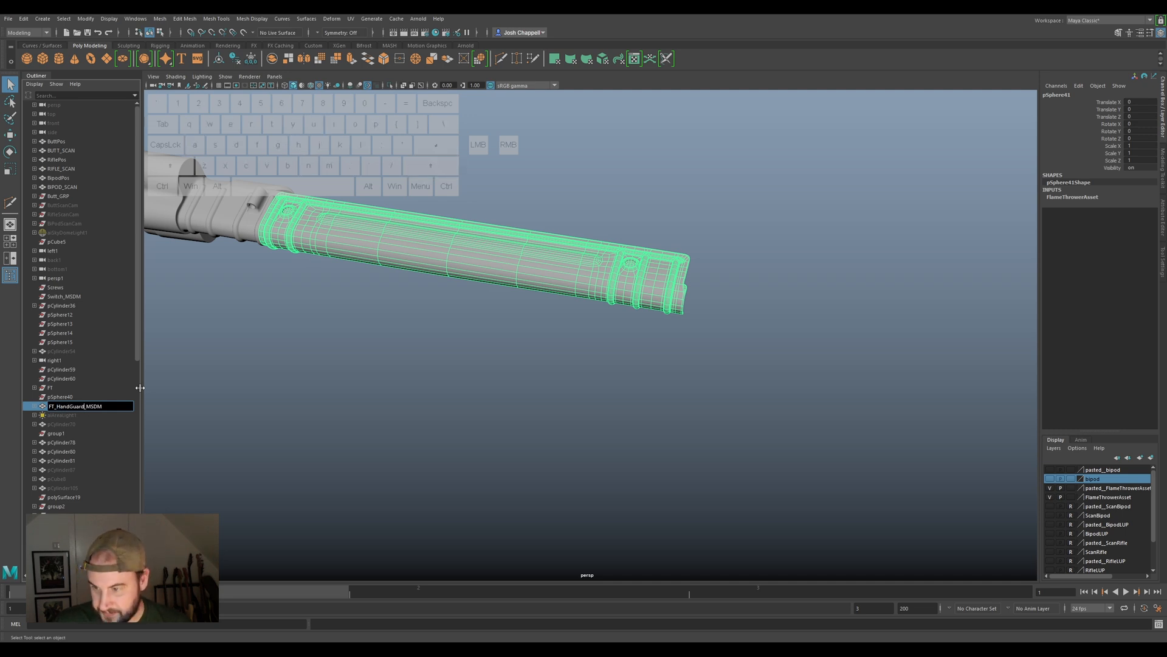
key("Return")
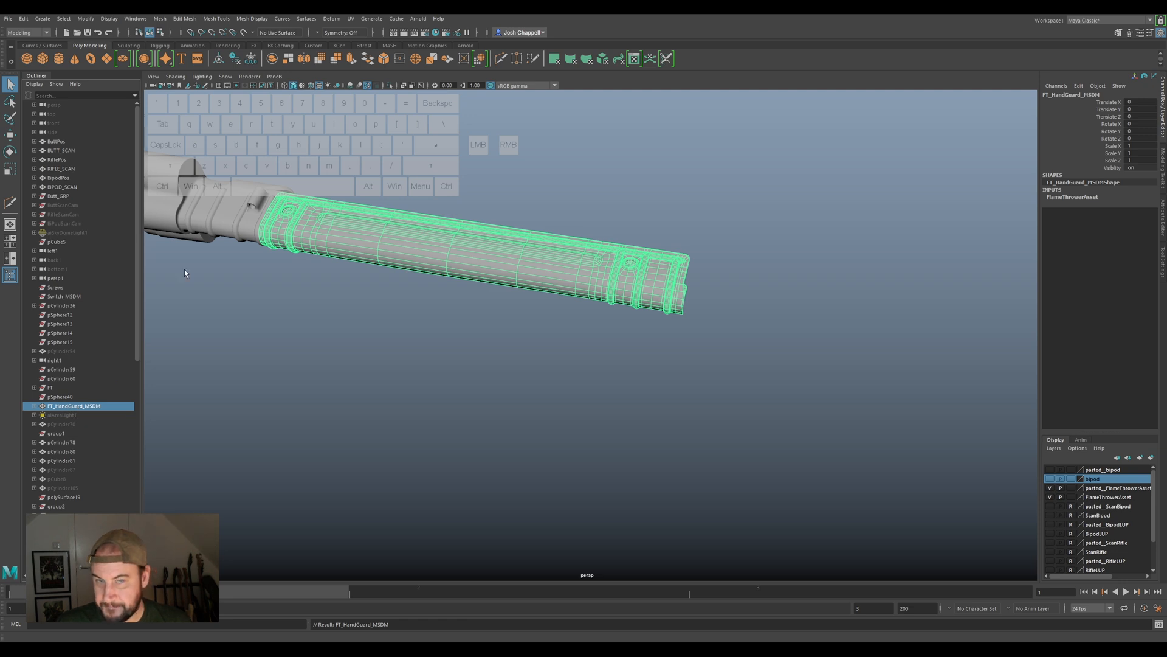
scroll(91, 397, "down", 8)
middle_click_drag(68, 188, 79, 469)
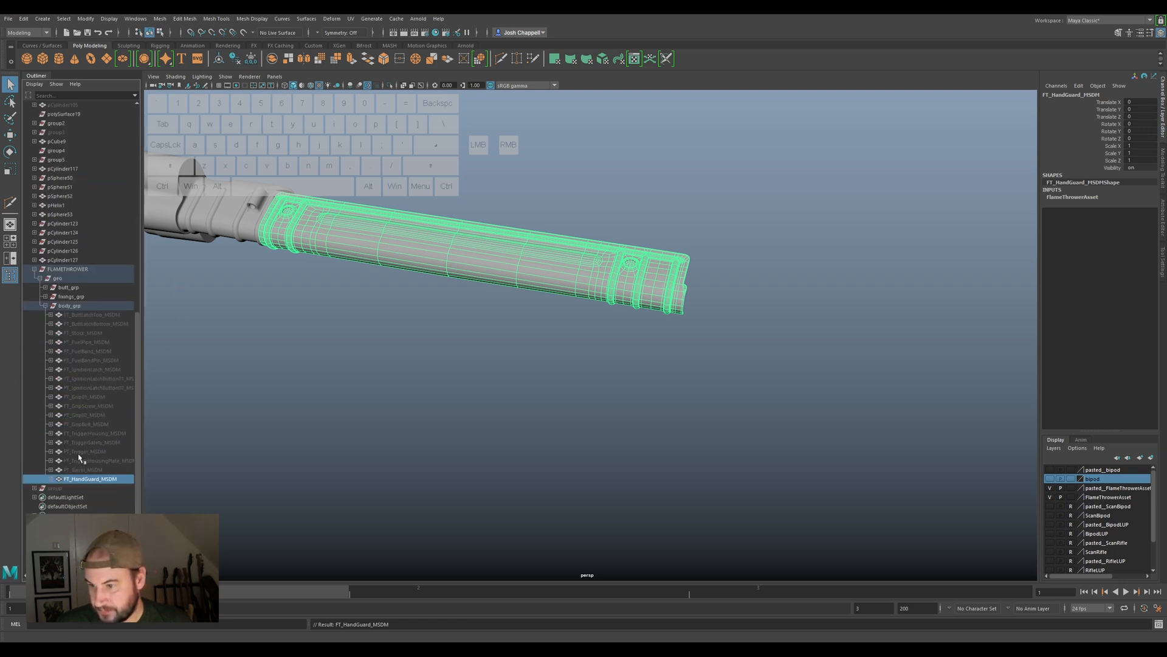
Hide the hand guard mesh and unparent the barrel end mesh to the top level of the scene.
left_click(77, 479)
key("ctrl+h")
left_click_drag(370, 263, 365, 295, "alt")
middle_click_drag(364, 295, 465, 331, "alt")
left_click(467, 304)
left_click_drag(466, 304, 593, 246, "alt")
middle_click_drag(684, 239, 574, 258, "alt")
scroll(568, 248, "up", 1)
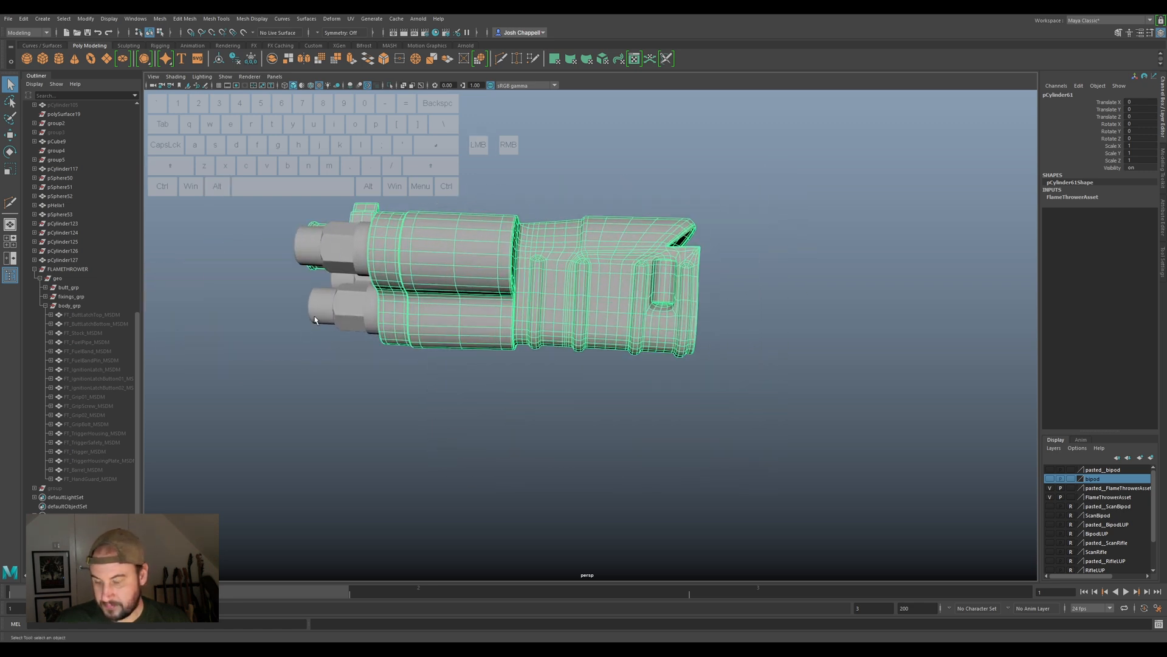
key("shift+p")
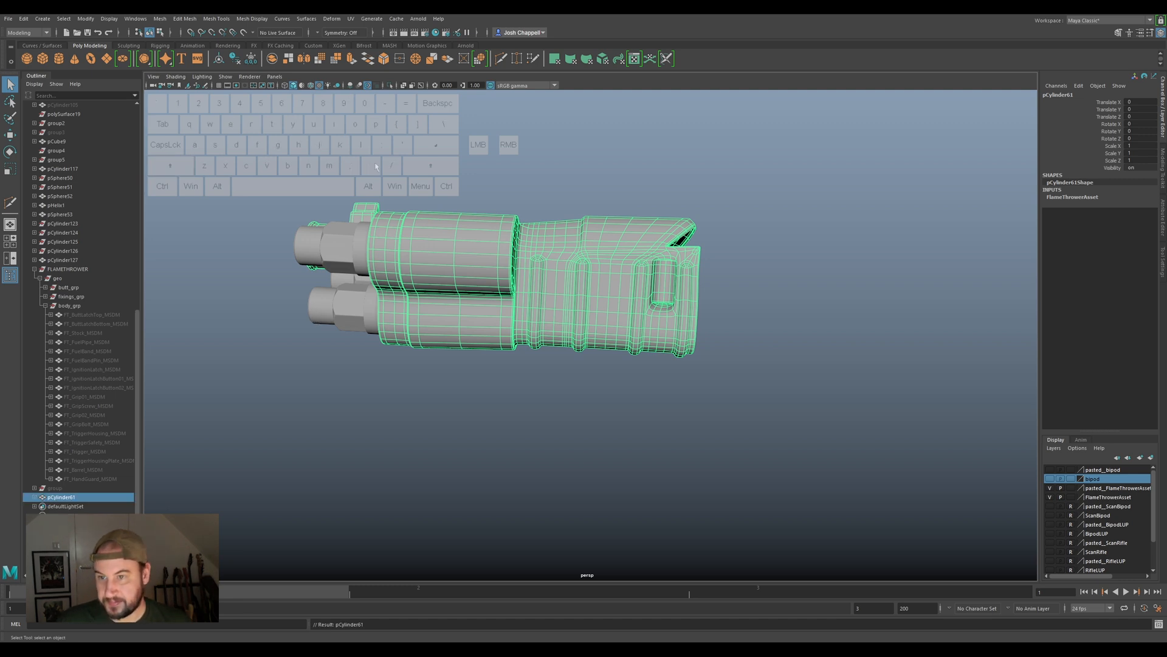
Freeze the barrel end's transformations, delete its construction history and center its pivot.
left_click(252, 60)
left_click(252, 60)
left_click(235, 60)
left_click(235, 60)
left_click(220, 60)
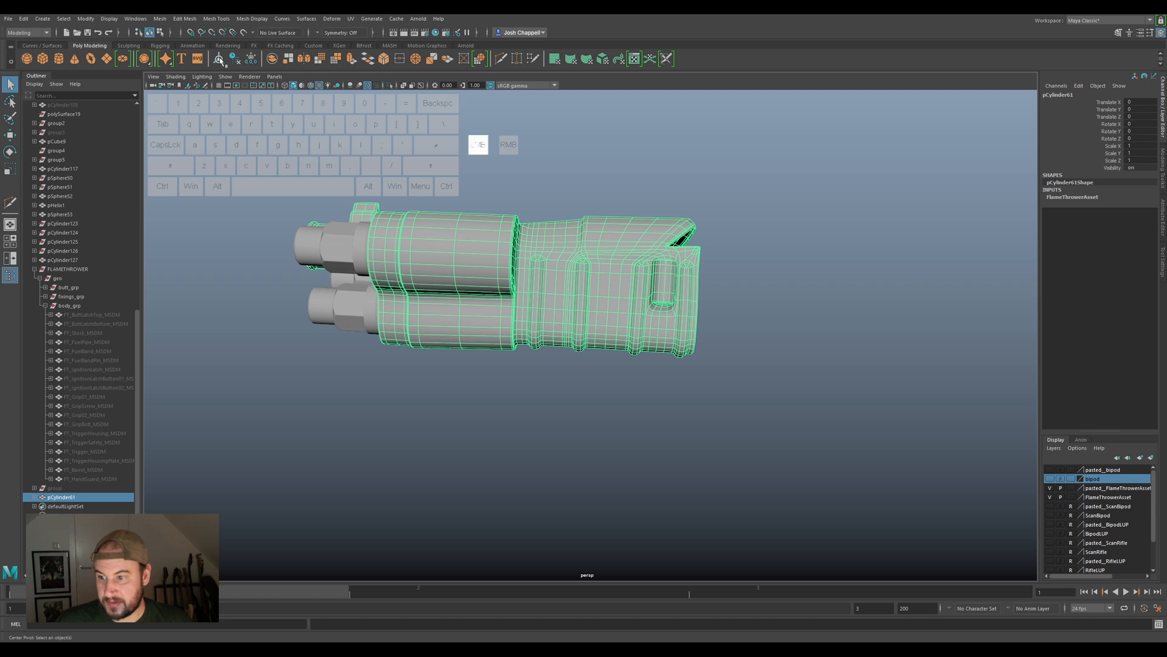
Rename the barrel end mesh FT_BarrelEnd_MSDM.
double_click(67, 497)
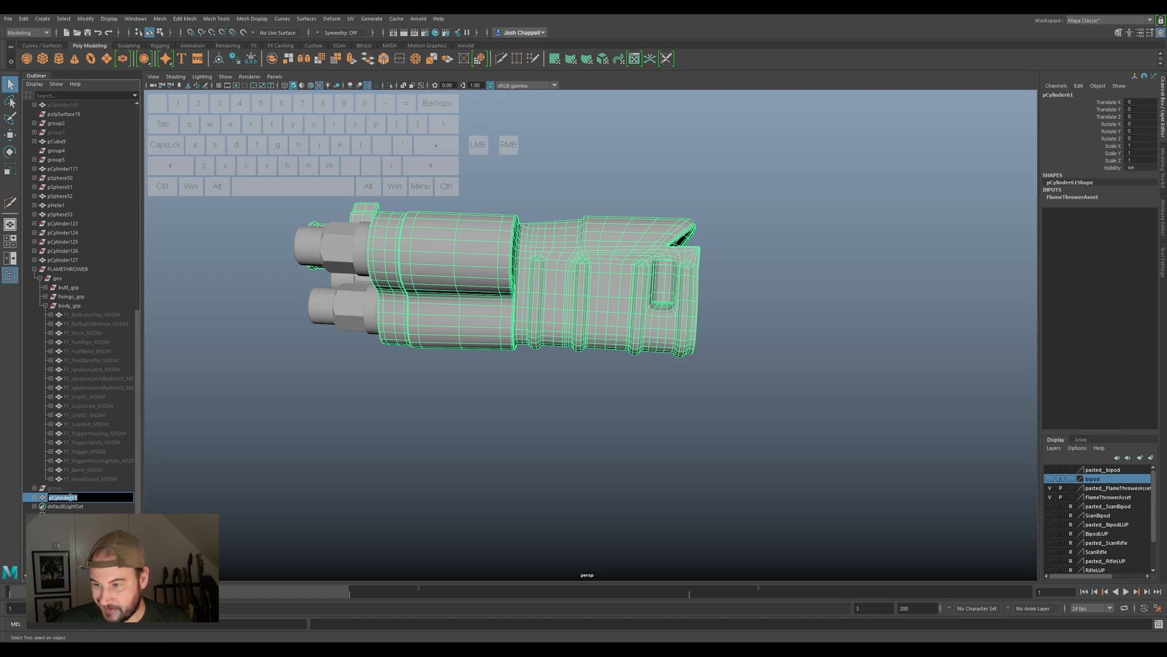
type("FT_Pin_MSDM")
left_click(65, 497)
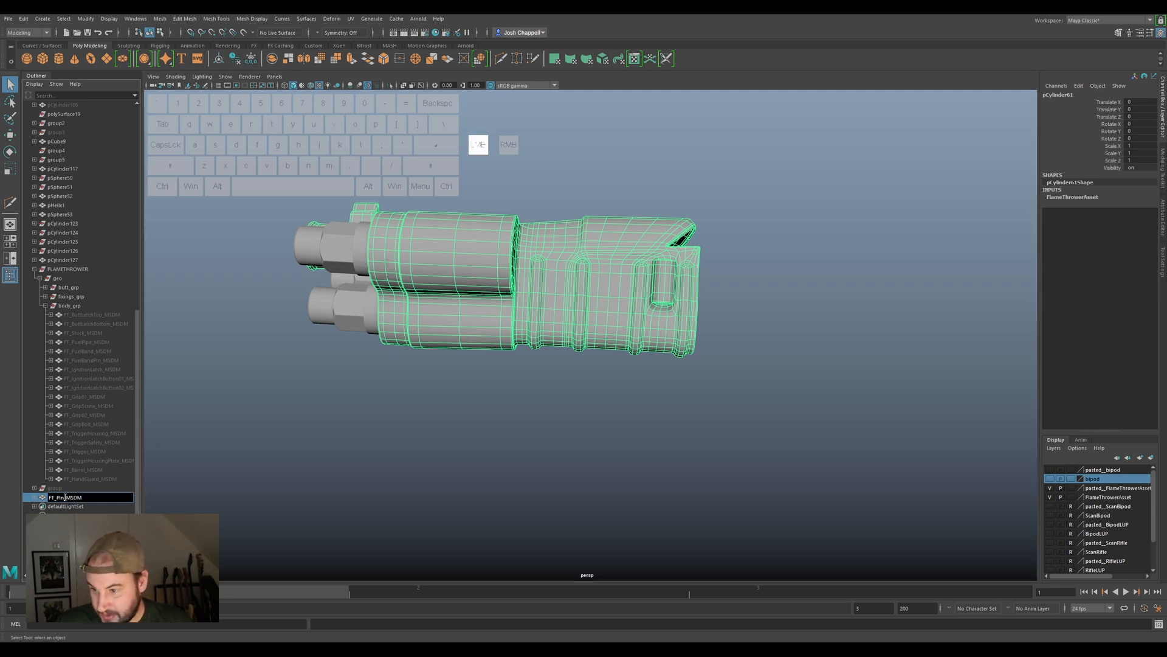
left_click_drag(59, 497, 57, 497)
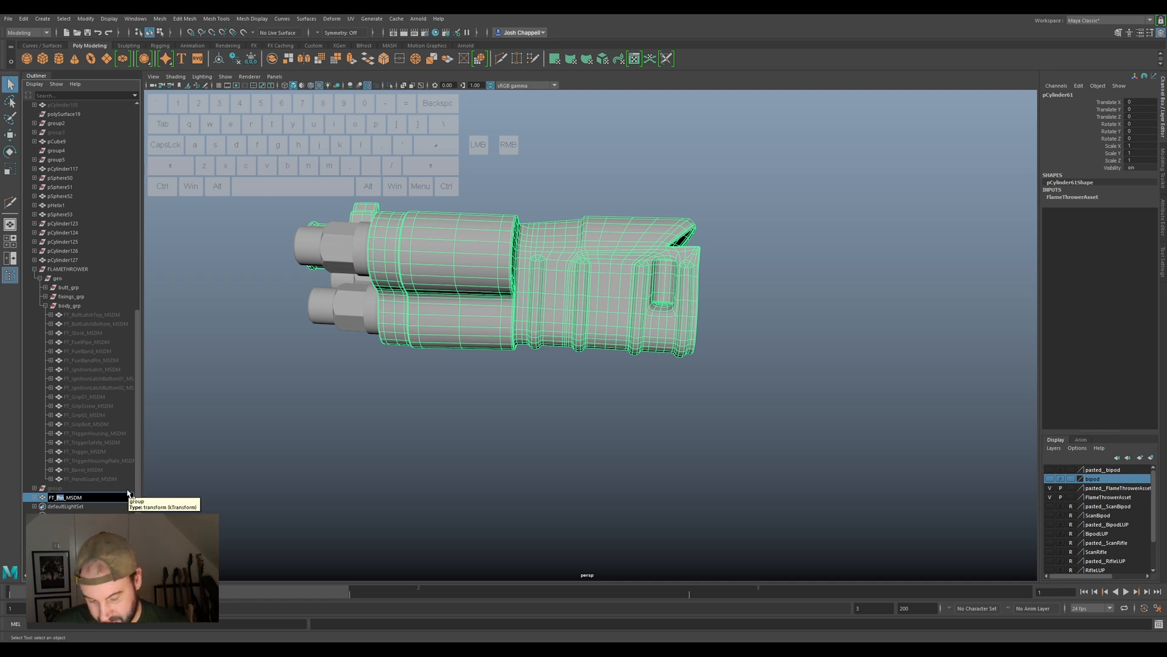
type("Barr")
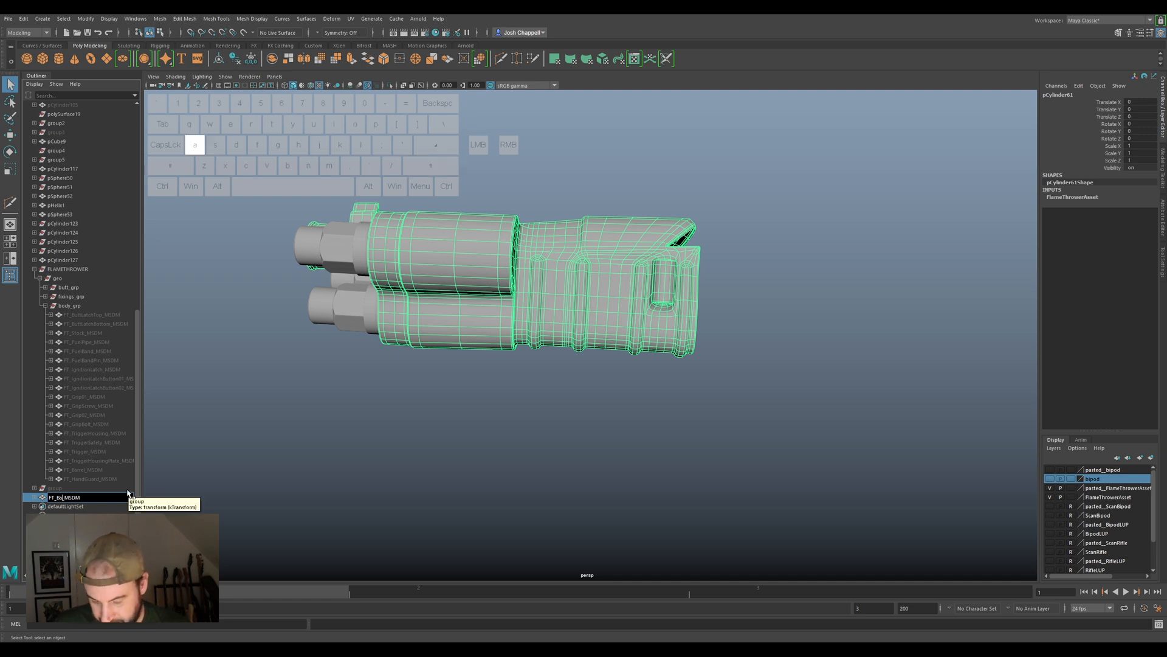
type("el")
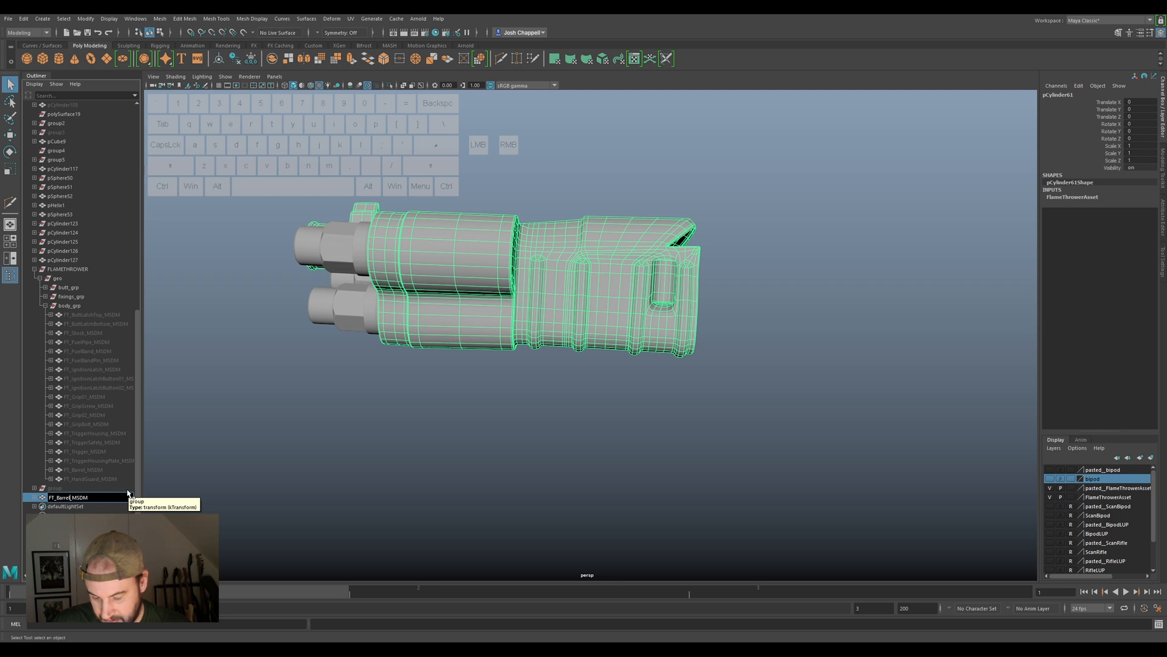
type("End")
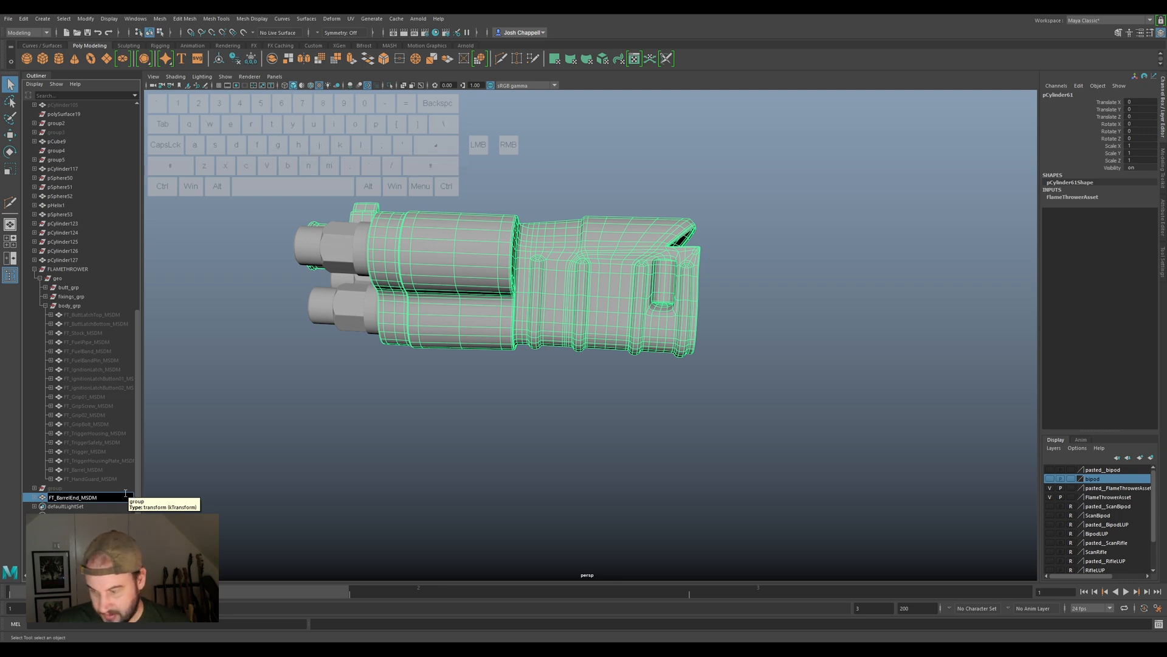
key("Return")
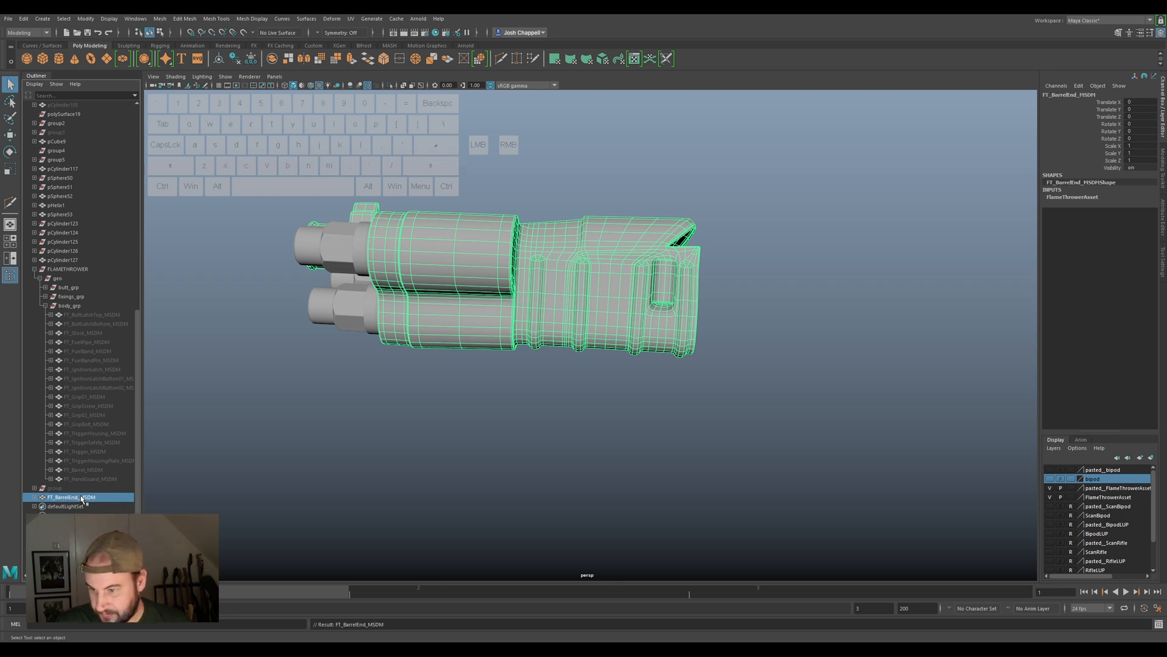
Parent FT_BarrelEnd_MSDM under body_grp, delete its history and center its pivot again, and hide it.
middle_click_drag(82, 498, 68, 307)
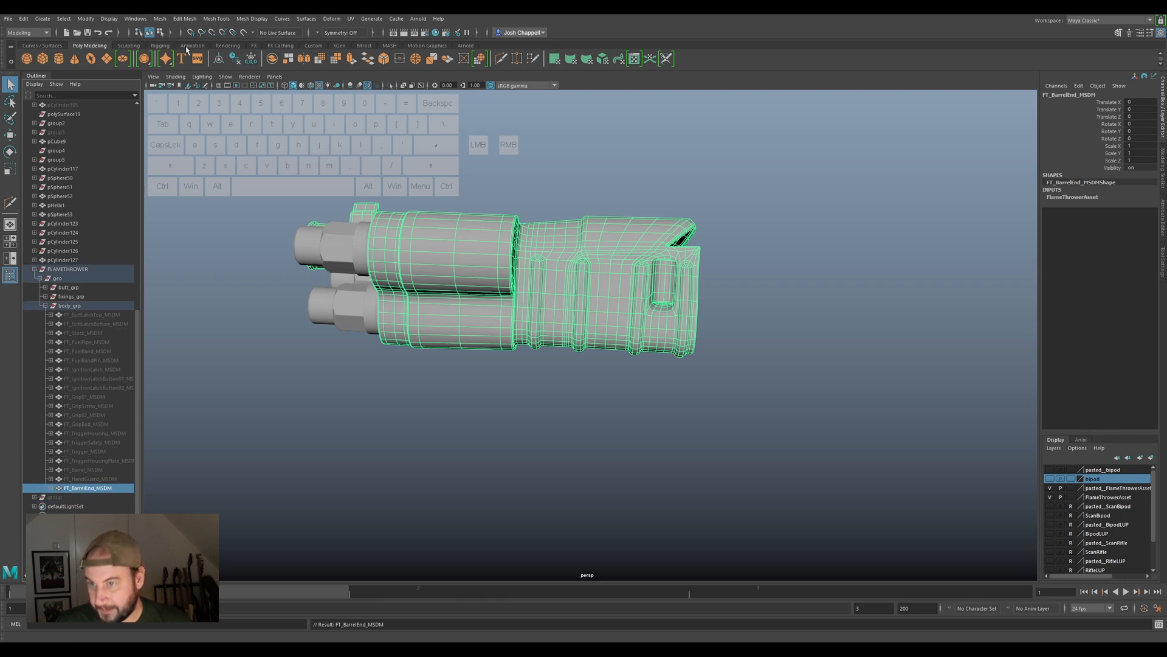
left_click(236, 60)
left_click(219, 59)
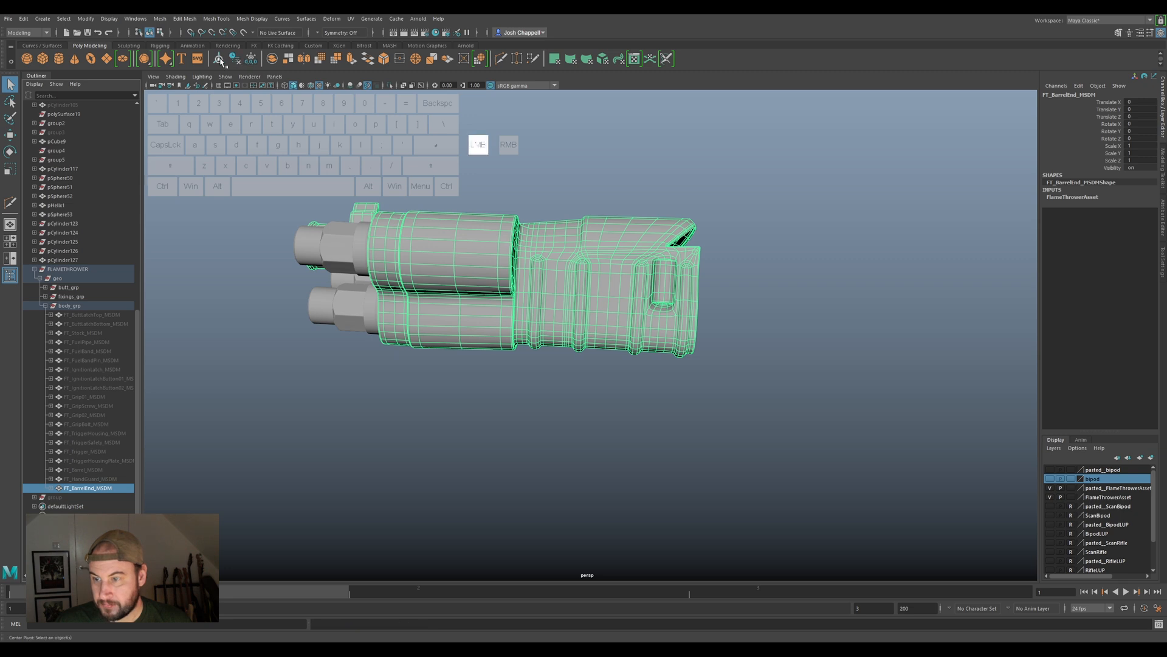
key("ctrl+h")
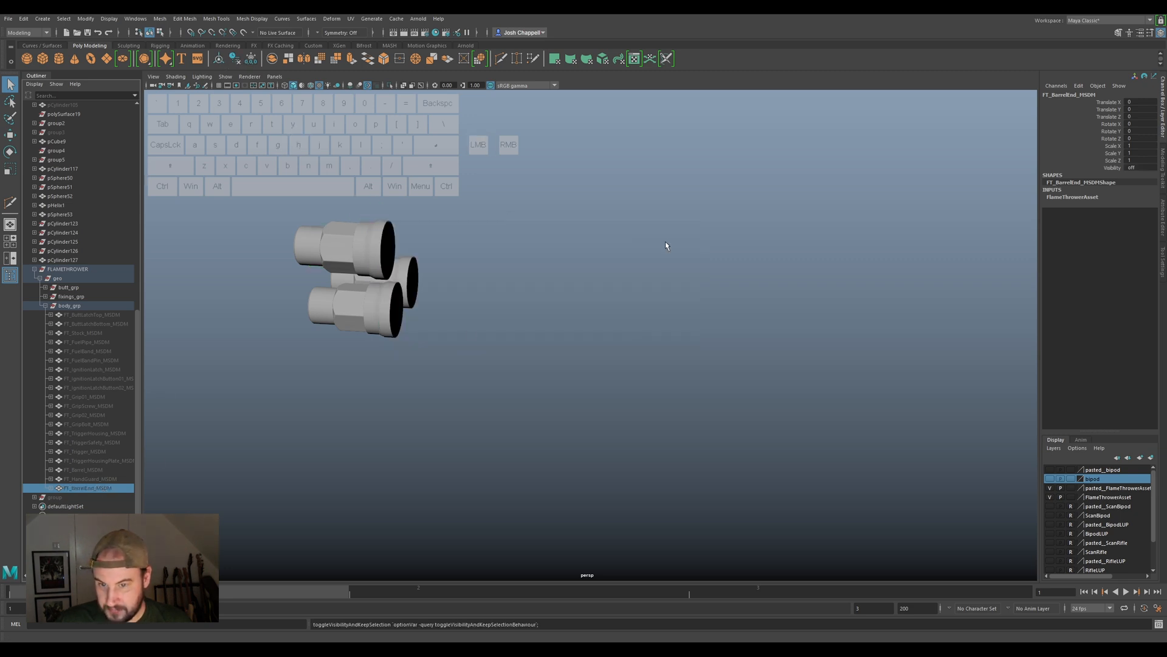
Freeze the transformations of the three barrel nozzle meshes and delete their construction history.
left_click_drag(454, 302, 580, 313, "alt")
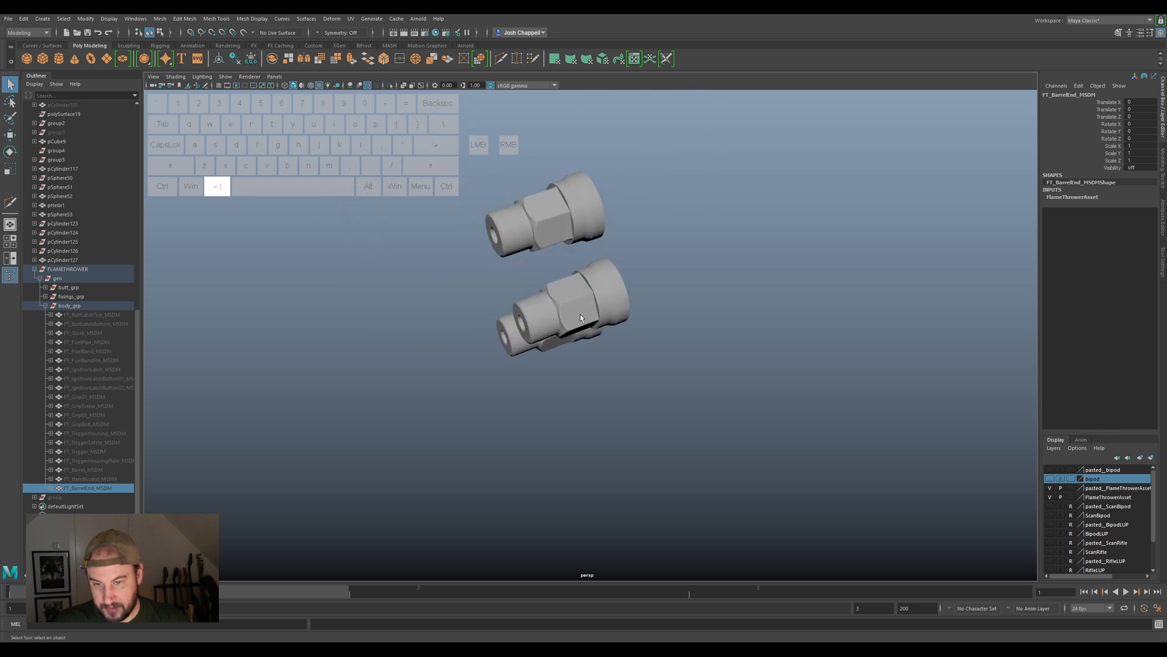
left_click(531, 225)
left_click_drag(704, 171, 543, 347)
scroll(668, 264, "down", 5)
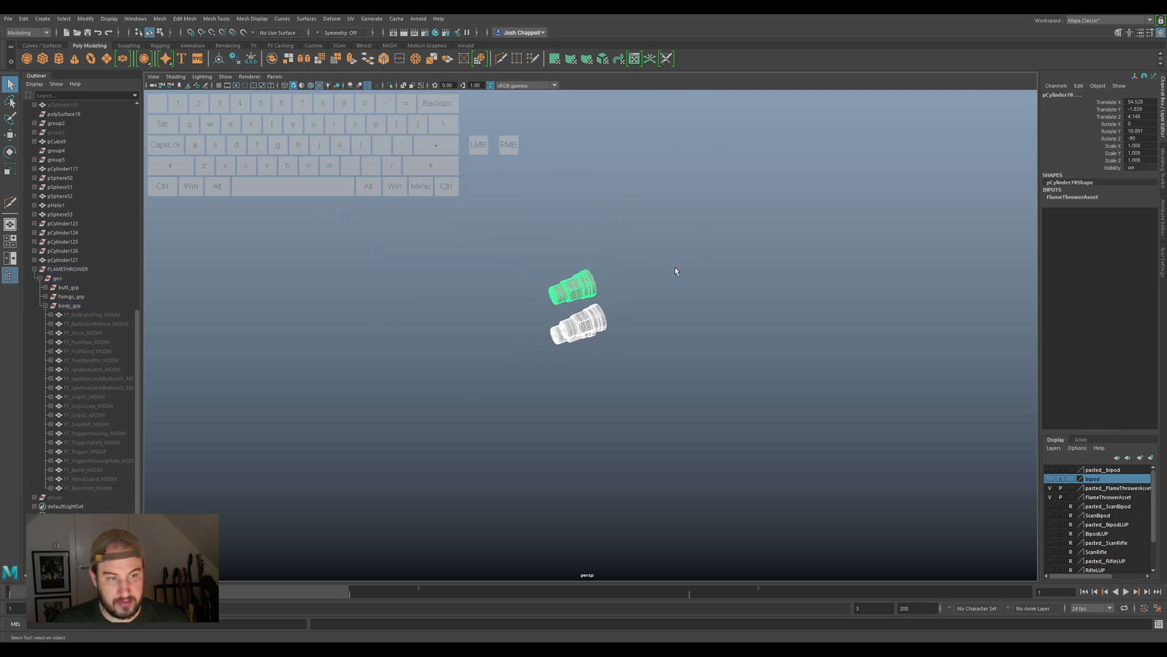
left_click(251, 61)
left_click(240, 60)
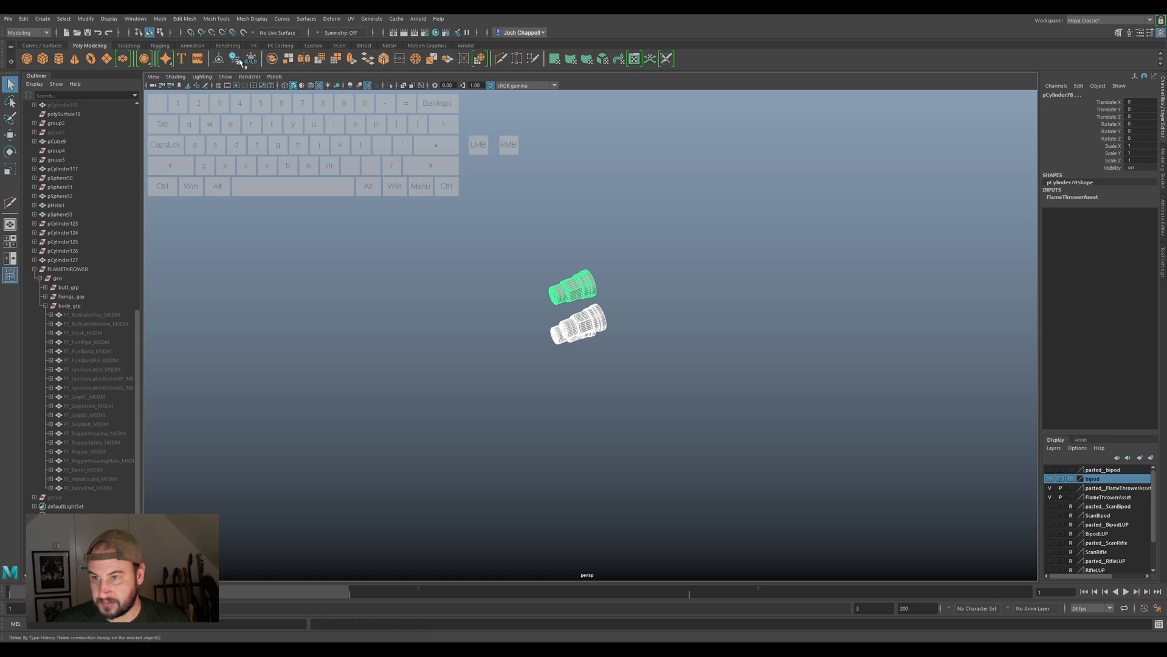
left_click(240, 60)
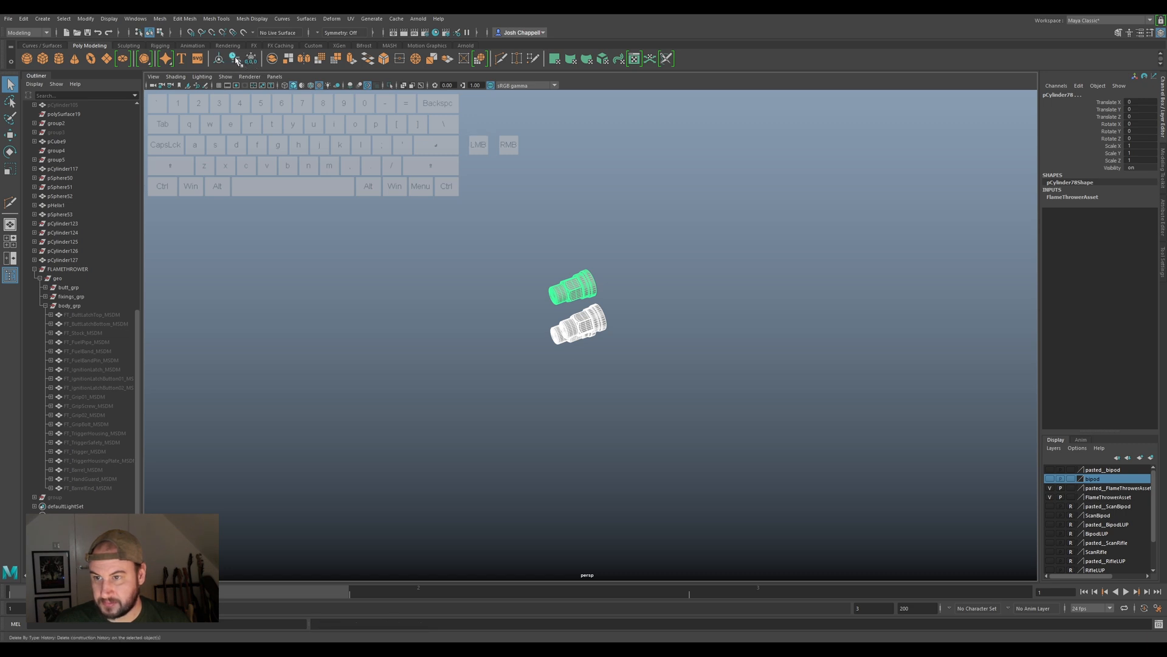
Select the three barrel nozzle meshes and unparent them to the world level.
scroll(502, 276, "up", 5)
scroll(503, 275, "up", 2)
left_click(538, 228)
scroll(74, 283, "up", 10)
left_click_drag(631, 162, 428, 369)
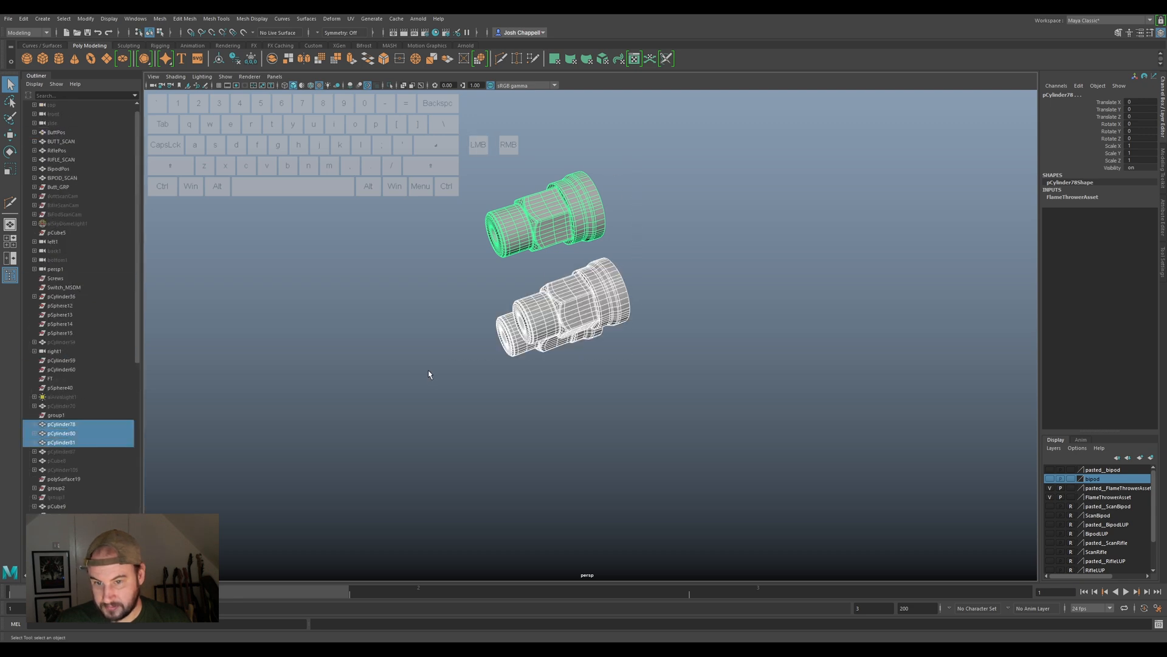
key("shift+p")
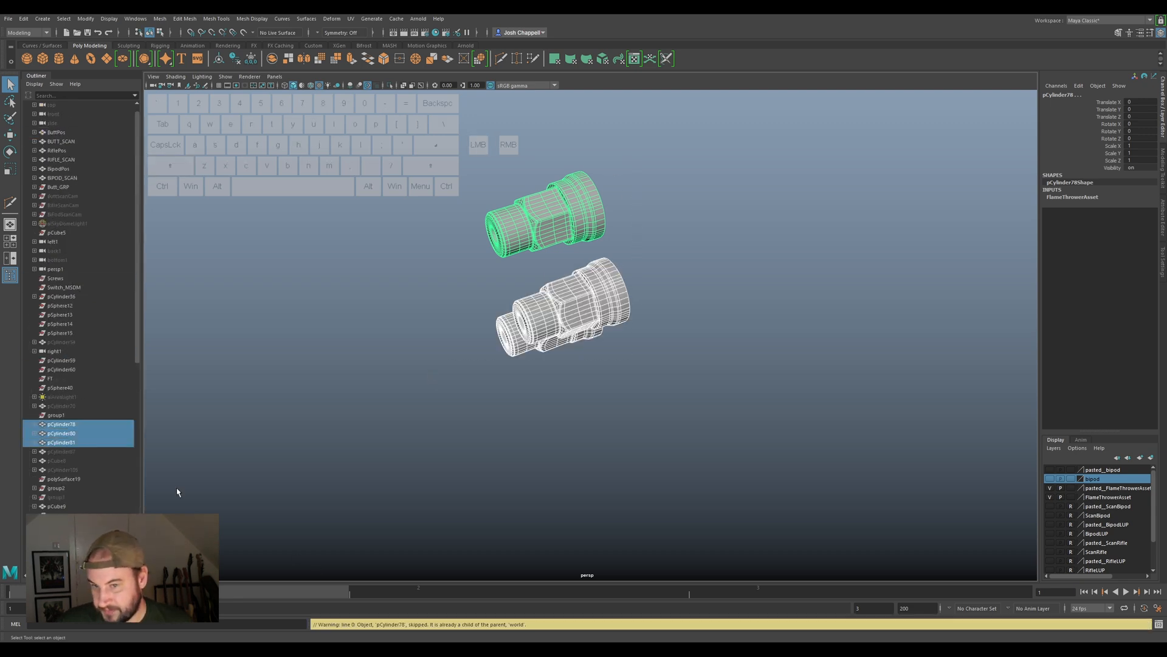
Rename the first nozzle mesh, pCylinder78, as FT_BarrelNozzle_MSDM.
left_click(63, 424)
double_click(63, 424)
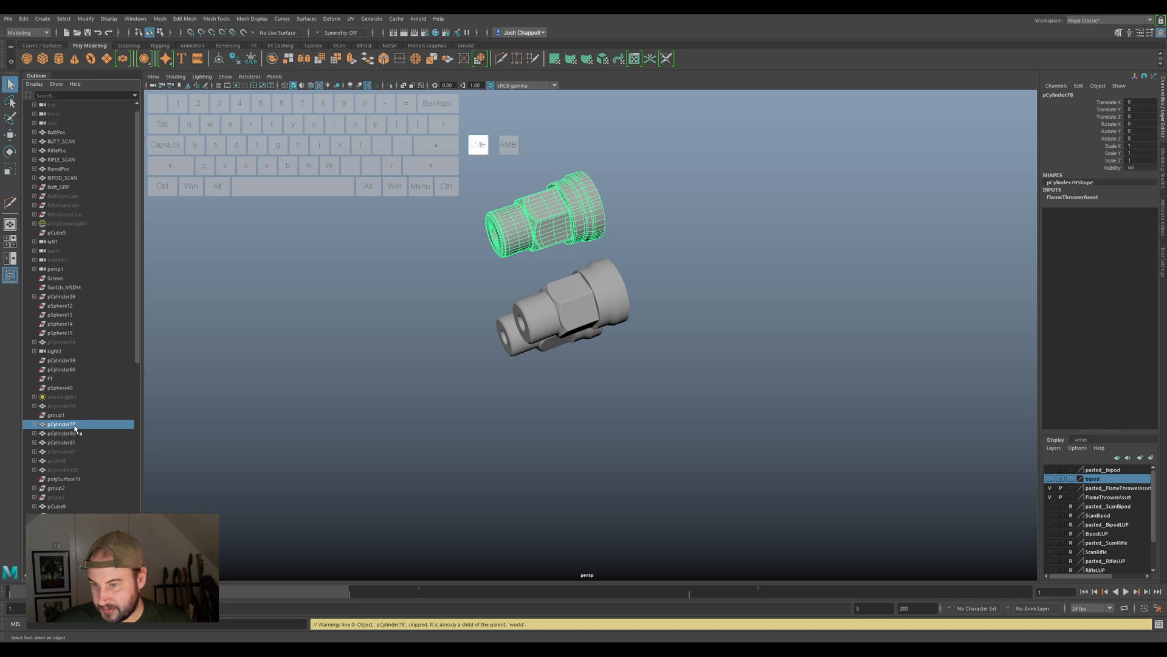
type("FT_Pin_MSDM")
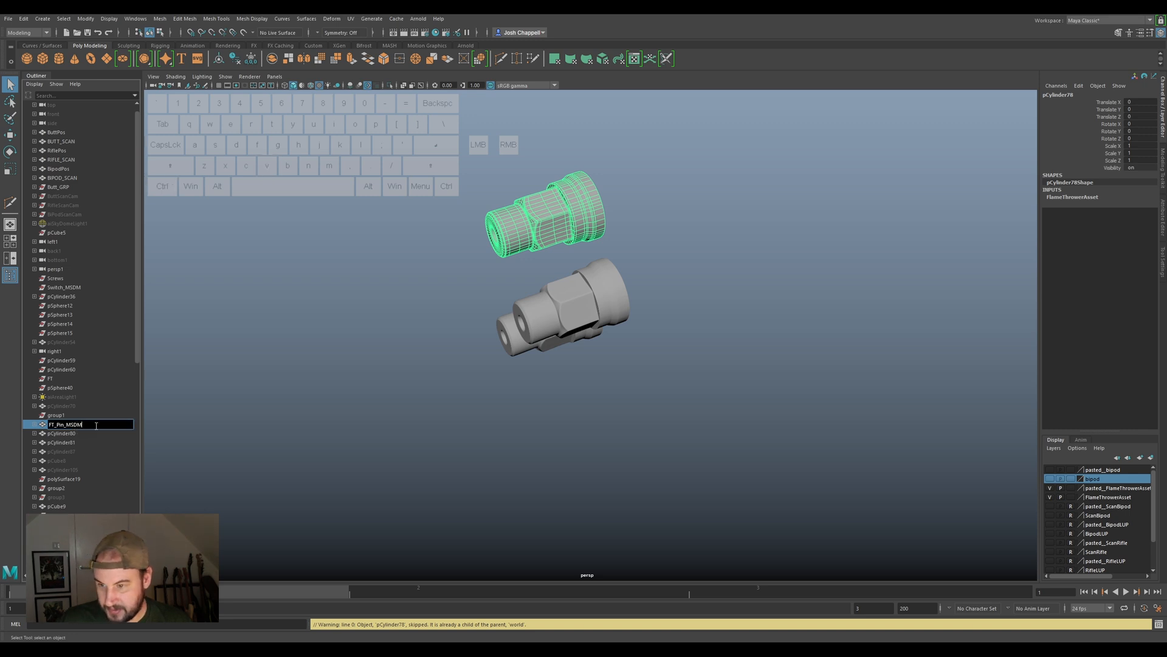
left_click(61, 424)
type("BarrelN")
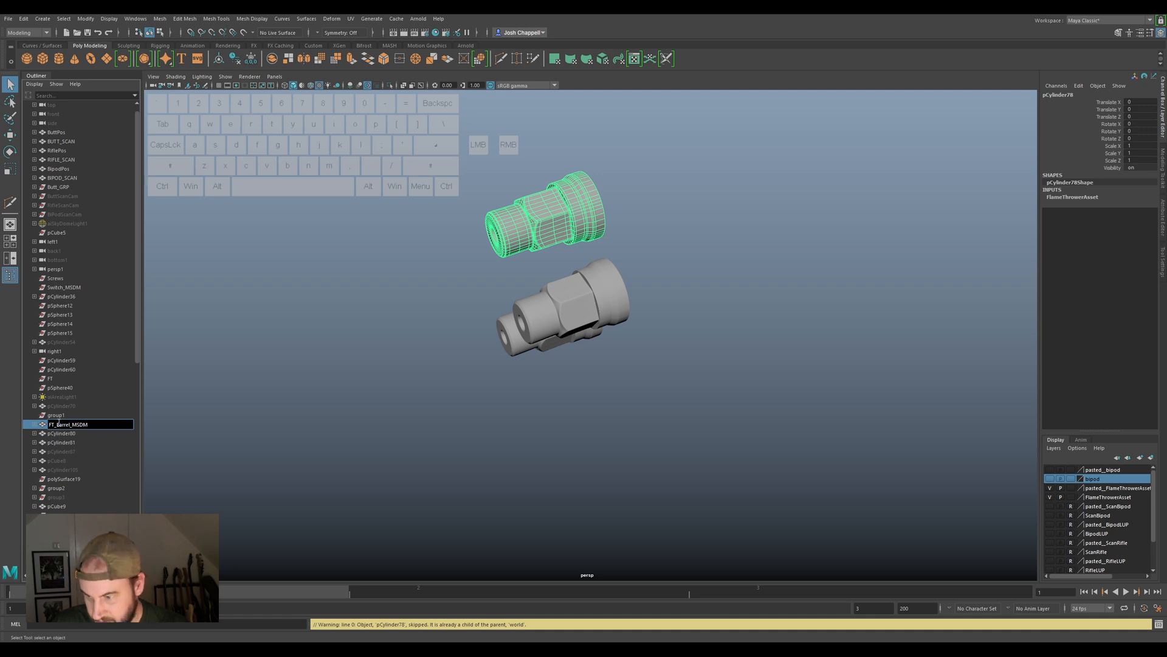
type("ozz")
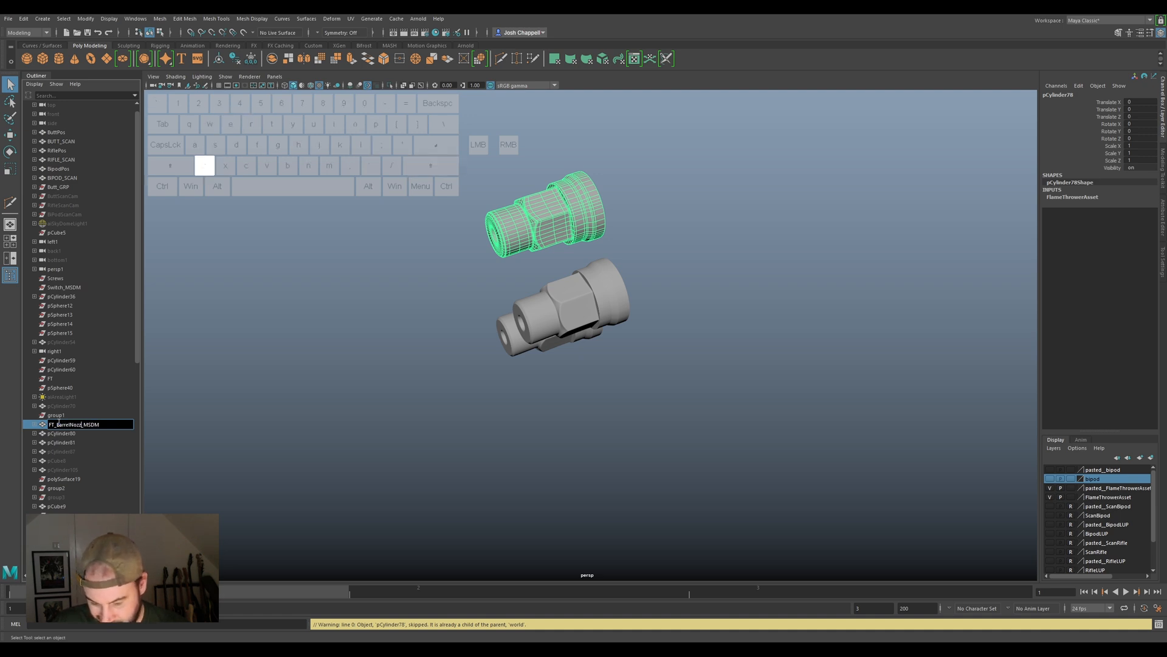
type("le")
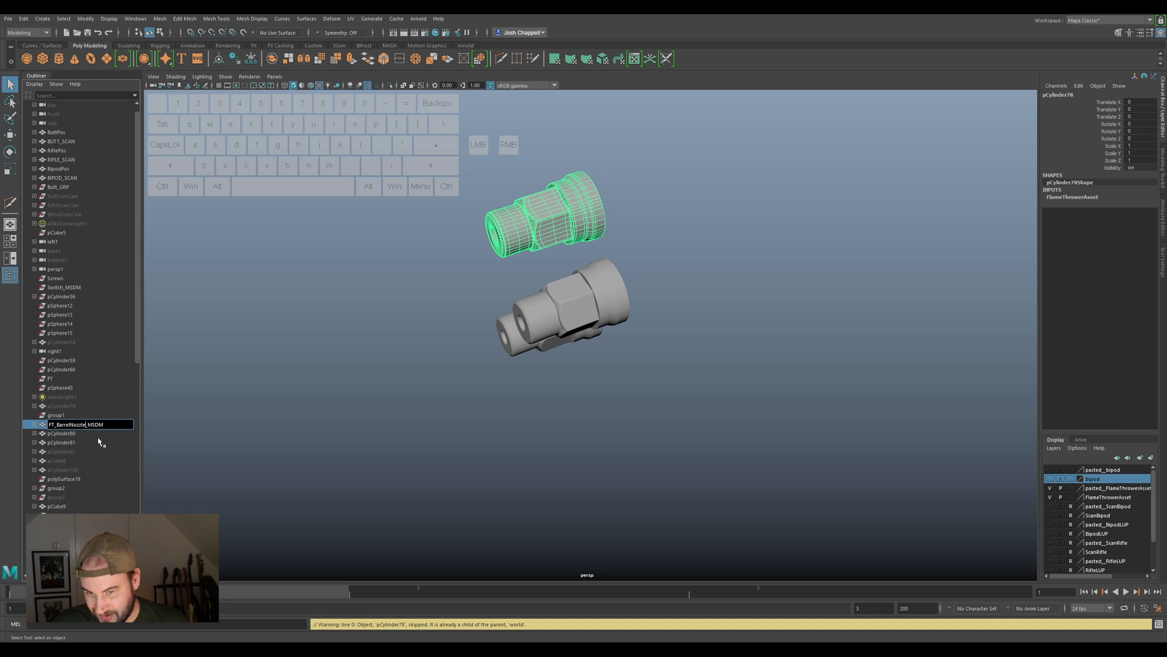
left_click_drag(86, 424, 72, 425)
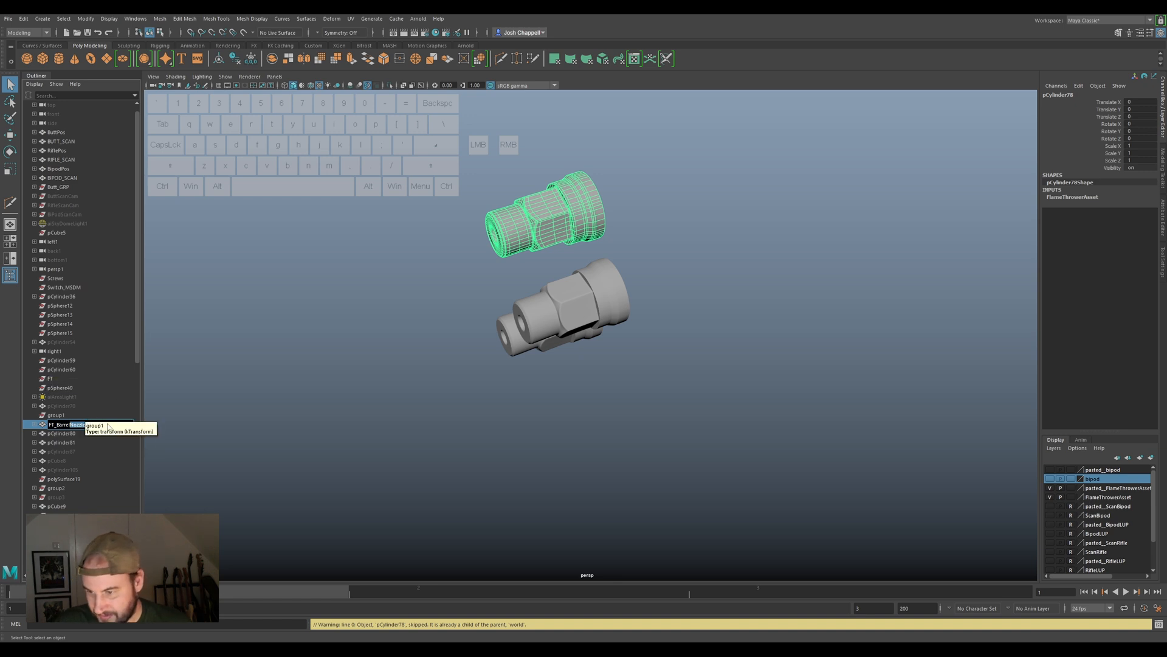
left_click_drag(115, 424, 26, 425)
type("FT_Pin_MSDM")
key("ctrl+z")
Copy the name FT_BarrelNozzle_MSDM from the first nozzle for reuse on the other nozzles.
left_click(81, 434)
double_click(126, 425)
key("ctrl+c")
left_click(72, 434)
left_click(85, 428)
Number the first nozzle as FT_BarrelNozzle01_MSDM and rename the second nozzle FT_BarrelNozzle02_MSDM.
double_click(85, 425)
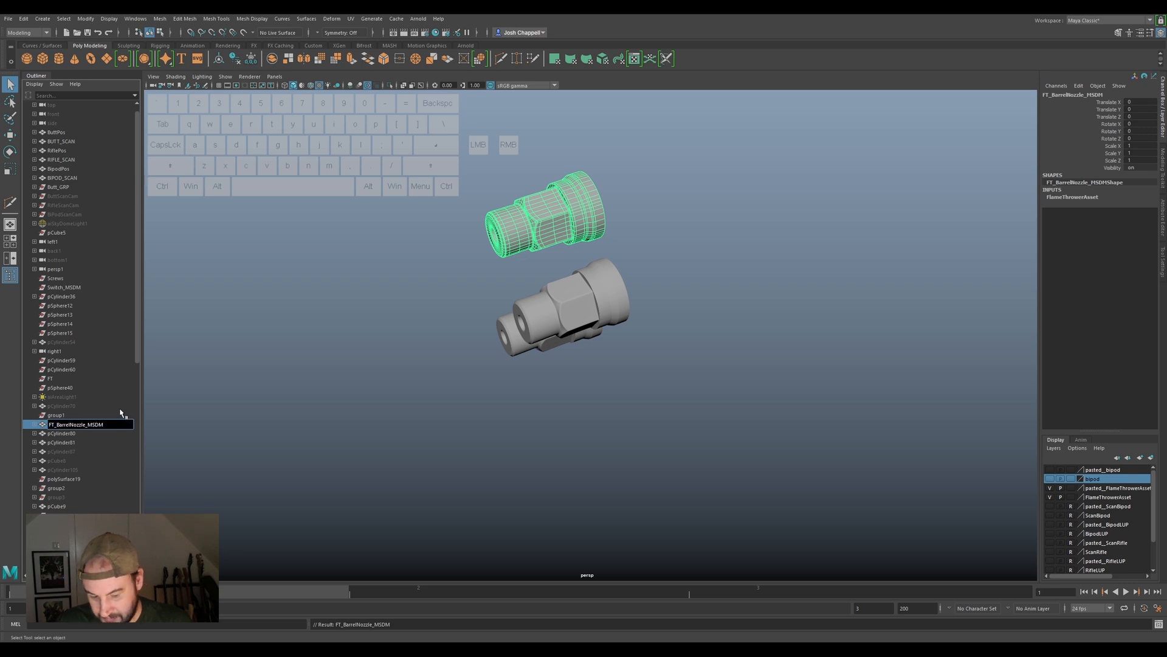
double_click(91, 433)
key("ctrl+v")
type("02")
key("Return")
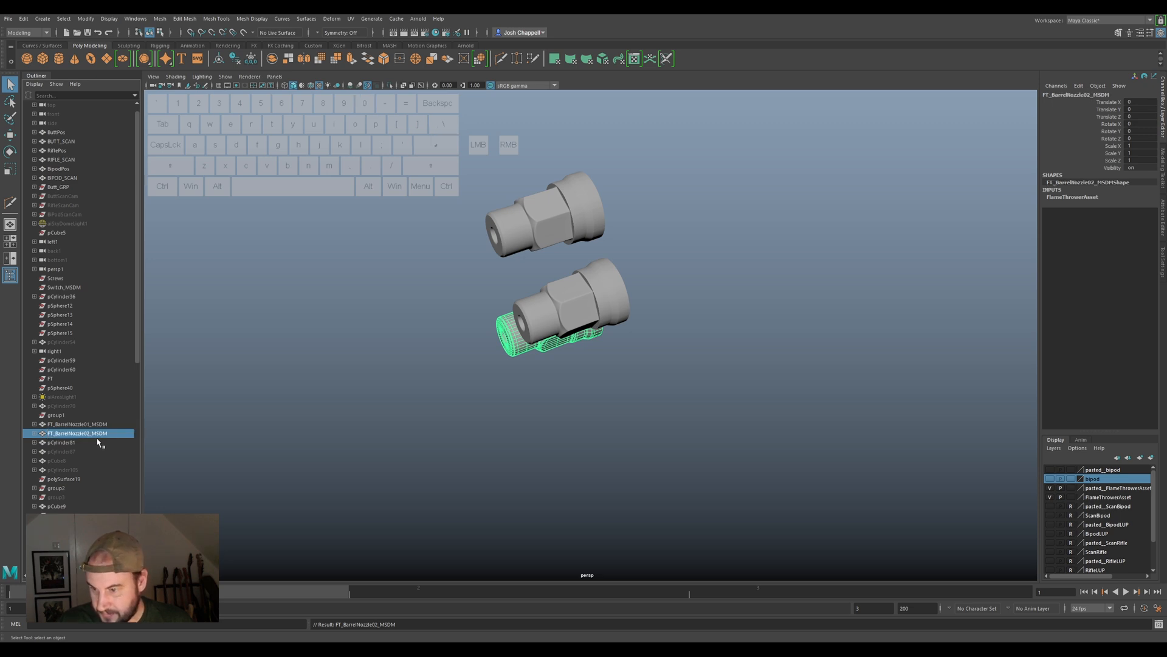
Rename the third nozzle mesh FT_BarrelNozzle03_MSDM using the copied name.
double_click(90, 442)
key("ctrl+v")
left_click(87, 442)
type("03")
key("Return")
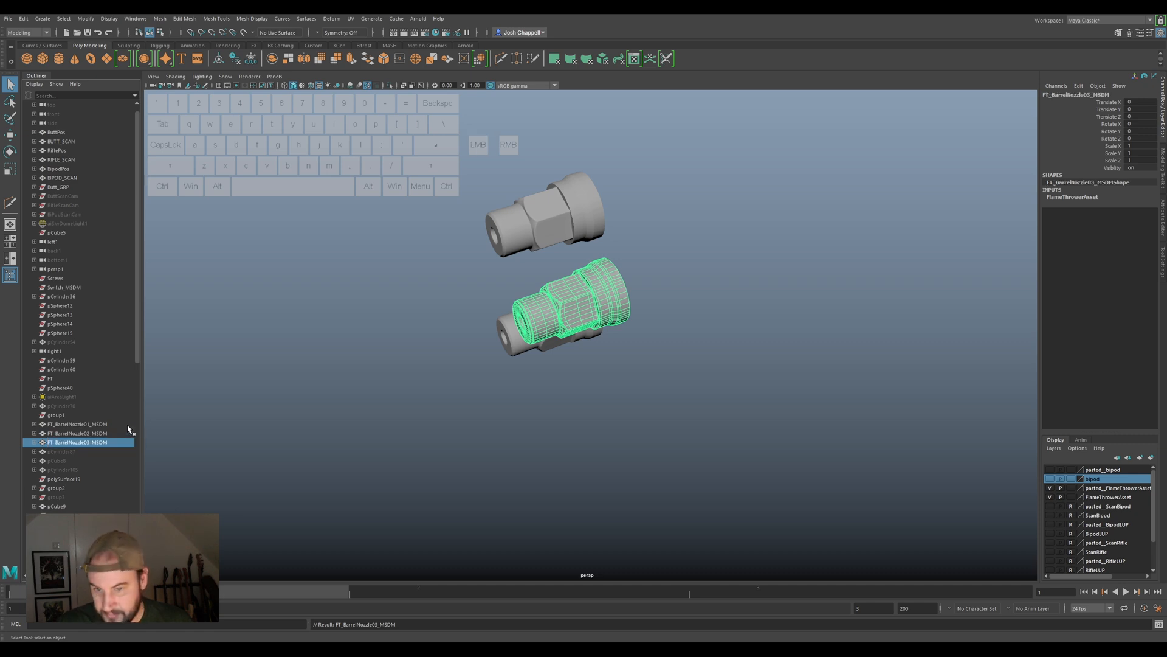
Center the pivots of all three FT_BarrelNozzle meshes.
left_click(69, 425)
left_click(77, 443, "shift")
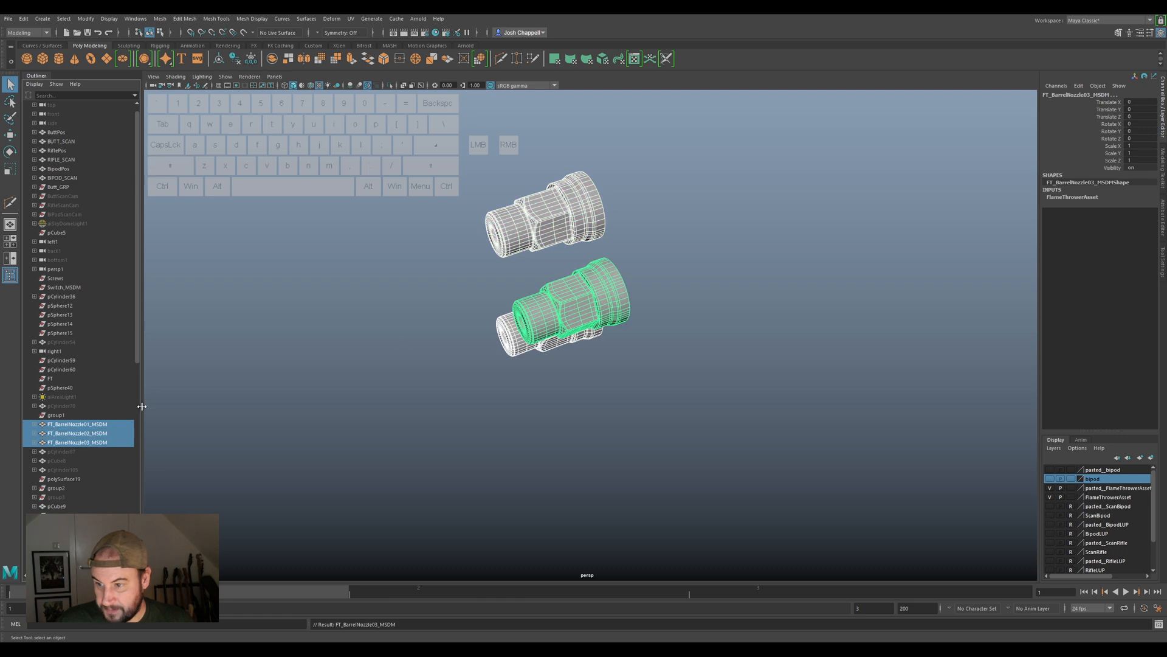
left_click(221, 61)
left_click(221, 61)
scroll(567, 296, "down", 5)
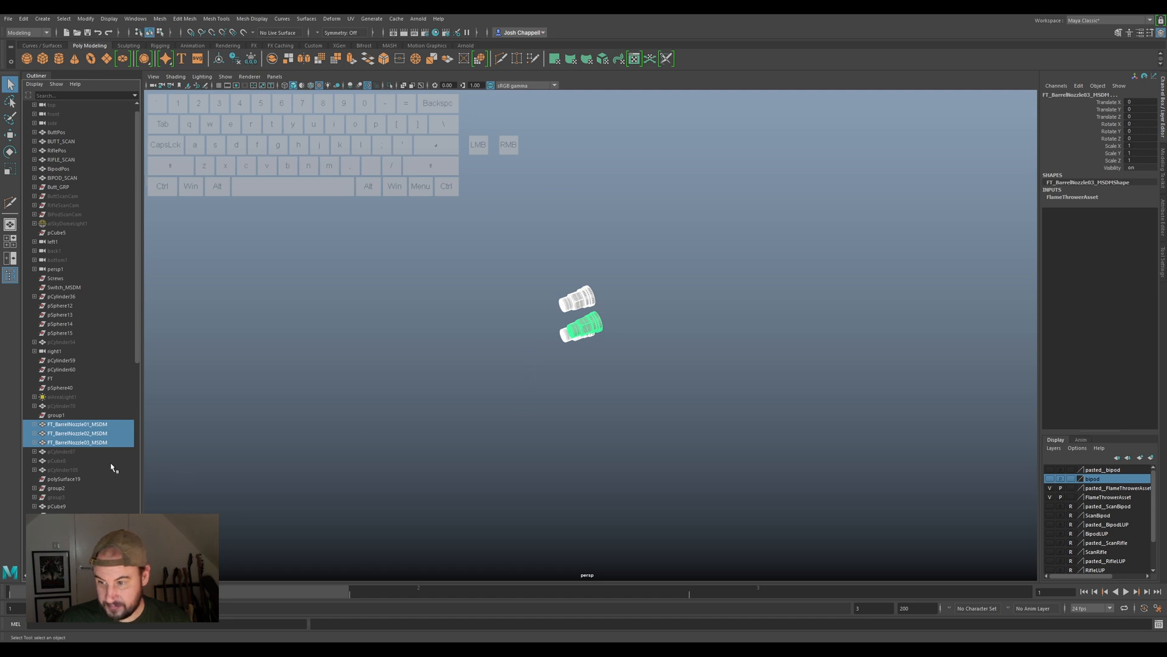
Parent the three FT_BarrelNozzle meshes under body_grp and hide them.
scroll(115, 468, "down", 10)
left_click_drag(71, 151, 72, 383)
left_click(577, 298)
left_click(584, 325, "shift")
key("h")
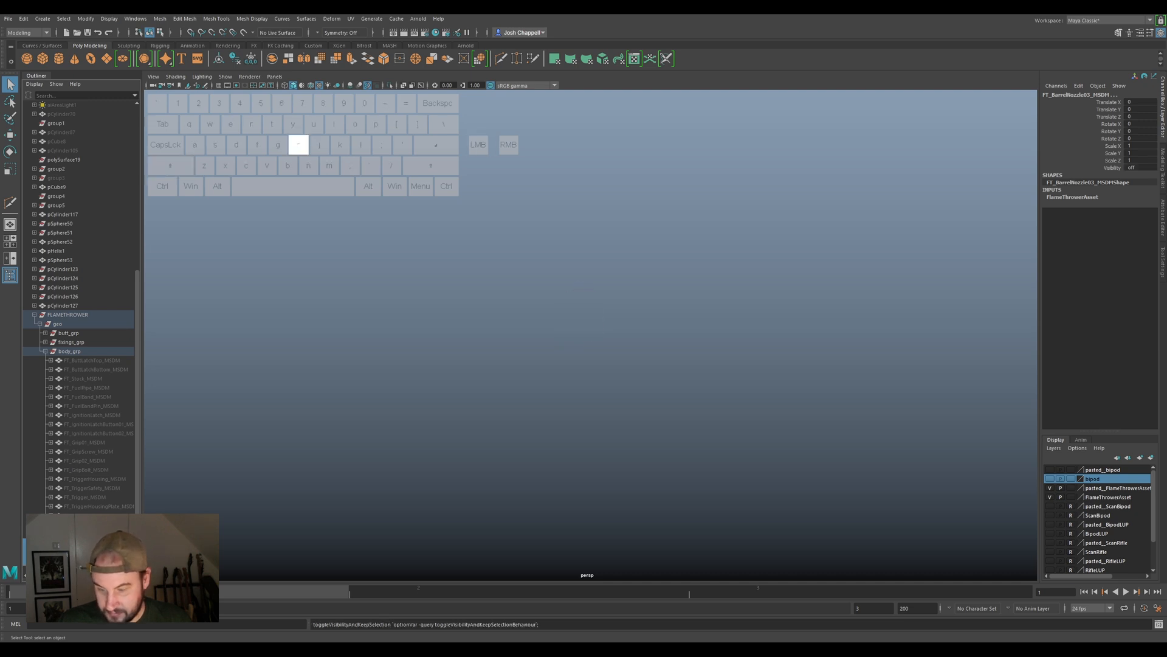
Check the hidden group of pasted objects below the FLAMETHROWER hierarchy and delete the leftover group.
scroll(102, 433, "down", 3)
left_click(35, 488)
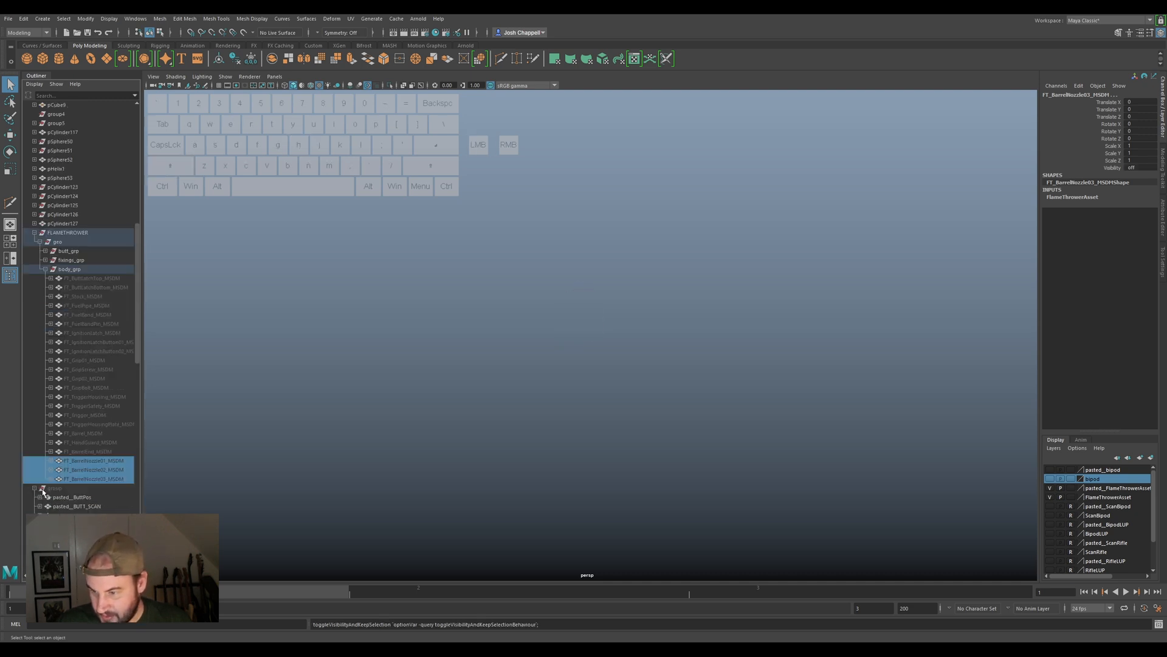
scroll(65, 477, "down", 10)
left_click(139, 382)
left_click_drag(140, 413, 126, 351)
left_click(71, 378)
key("Delete")
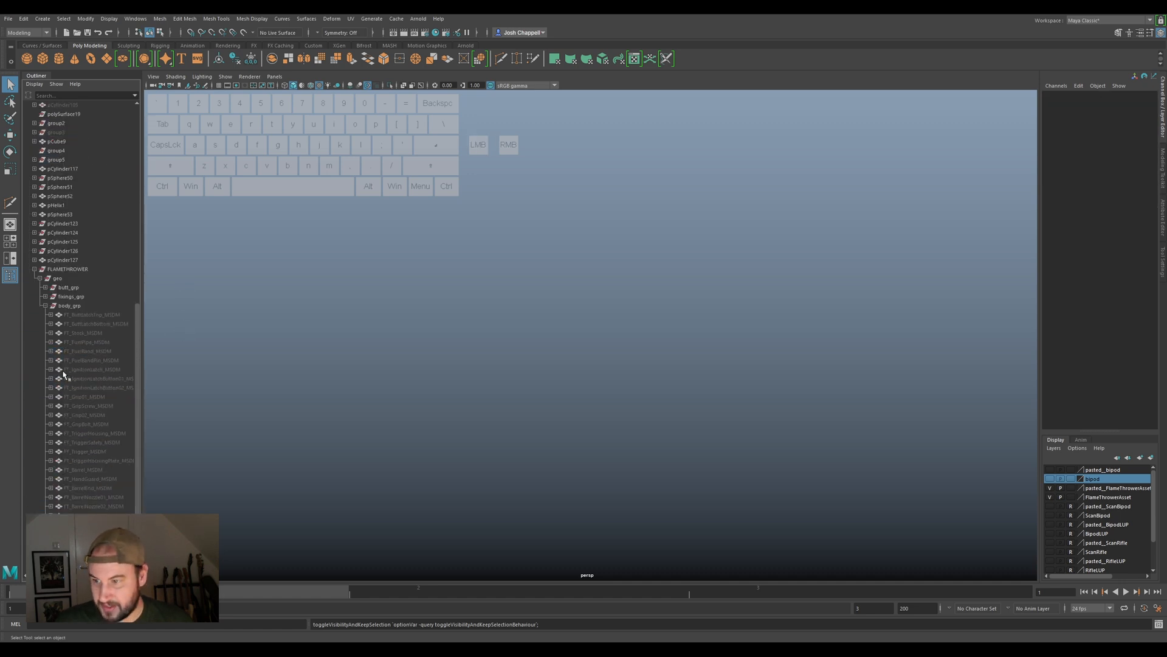
Fully expand the FLAMETHROWER hierarchy to show every mesh and shape in its subgroups.
left_click(40, 279, "shift")
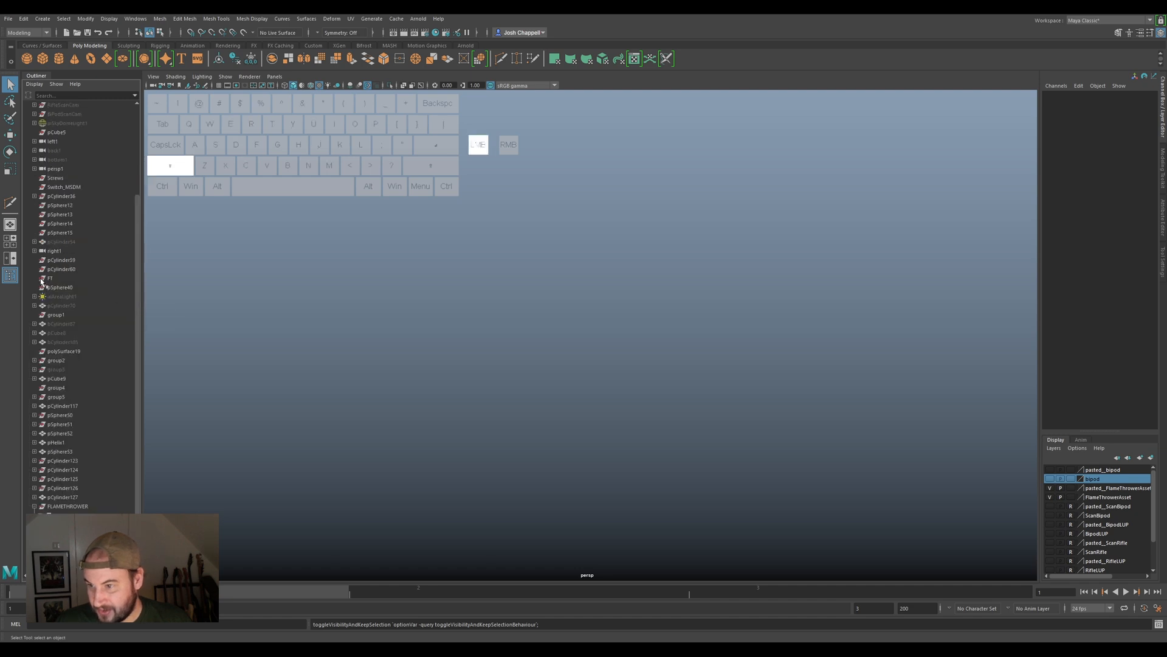
left_click(34, 506, "shift")
scroll(93, 428, "down", 10)
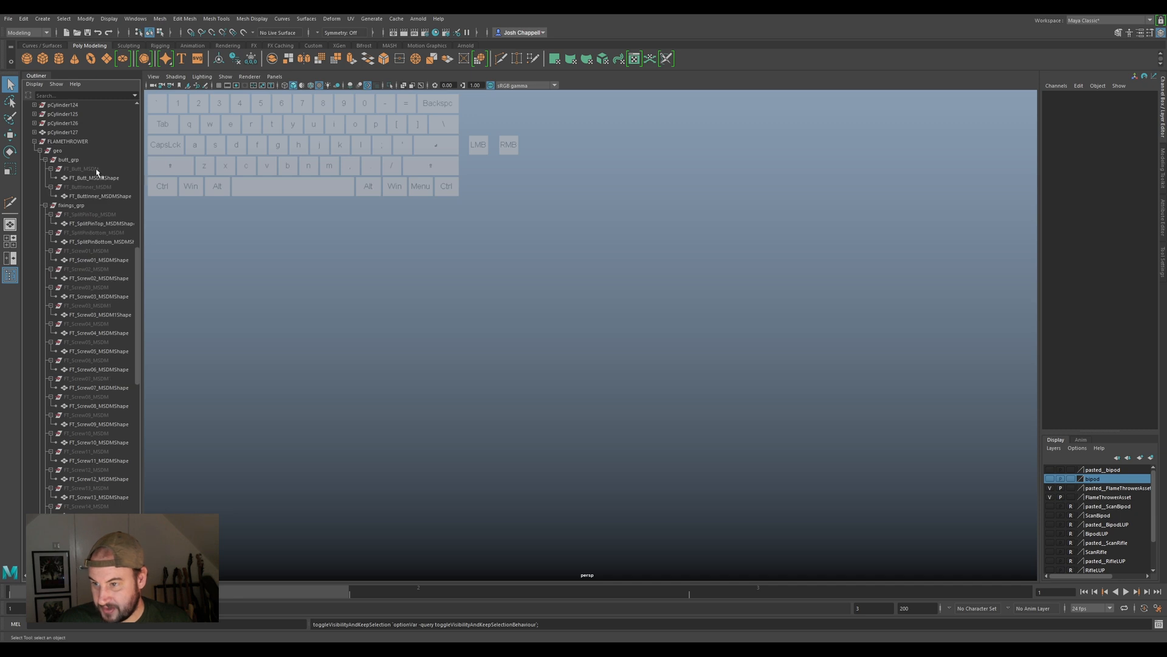
Turn off the display of shape nodes in the Outliner so the FLAMETHROWER hierarchy lists only transforms.
left_click(56, 84)
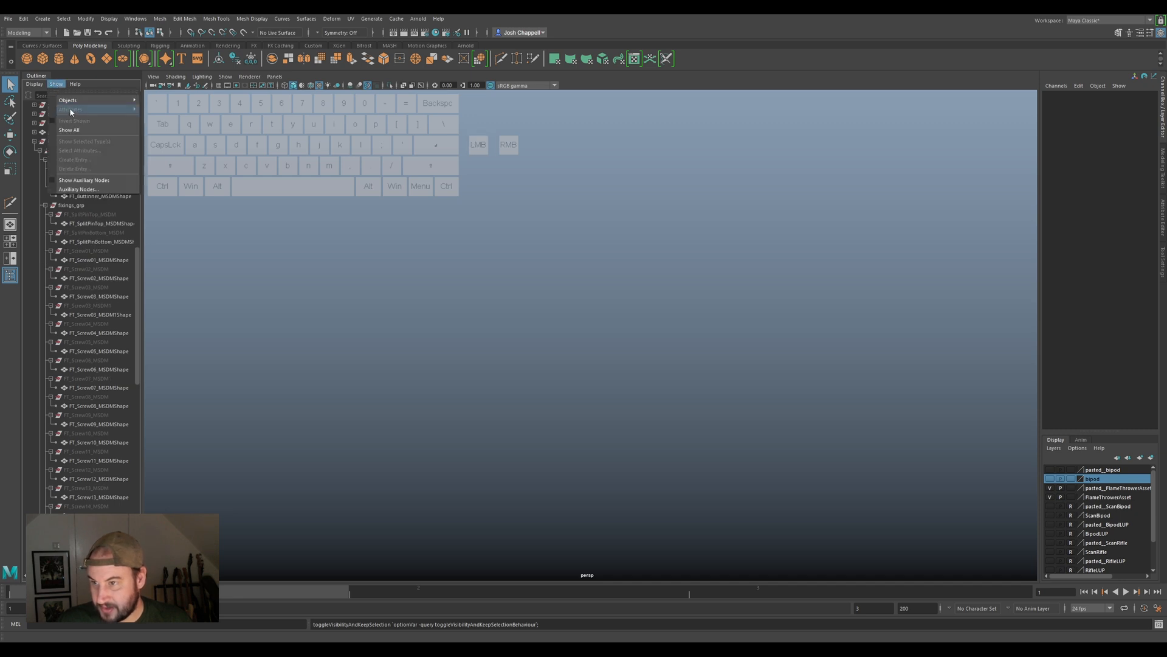
mouse_move(35, 84)
left_click(43, 110)
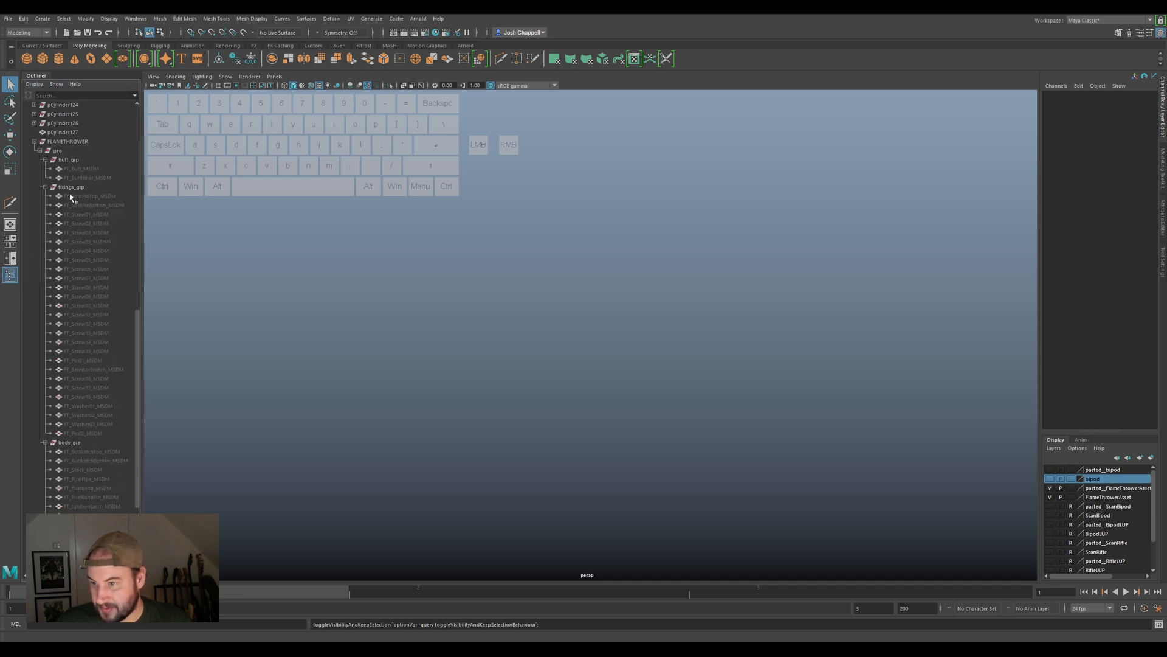
Select every mesh from FT_Butt_MSDM through FT_BarrelNozzle03_MSDM in the FLAMETHROWER hierarchy and toggle their visibility to unhide them.
left_click(74, 167)
scroll(115, 469, "down", 5)
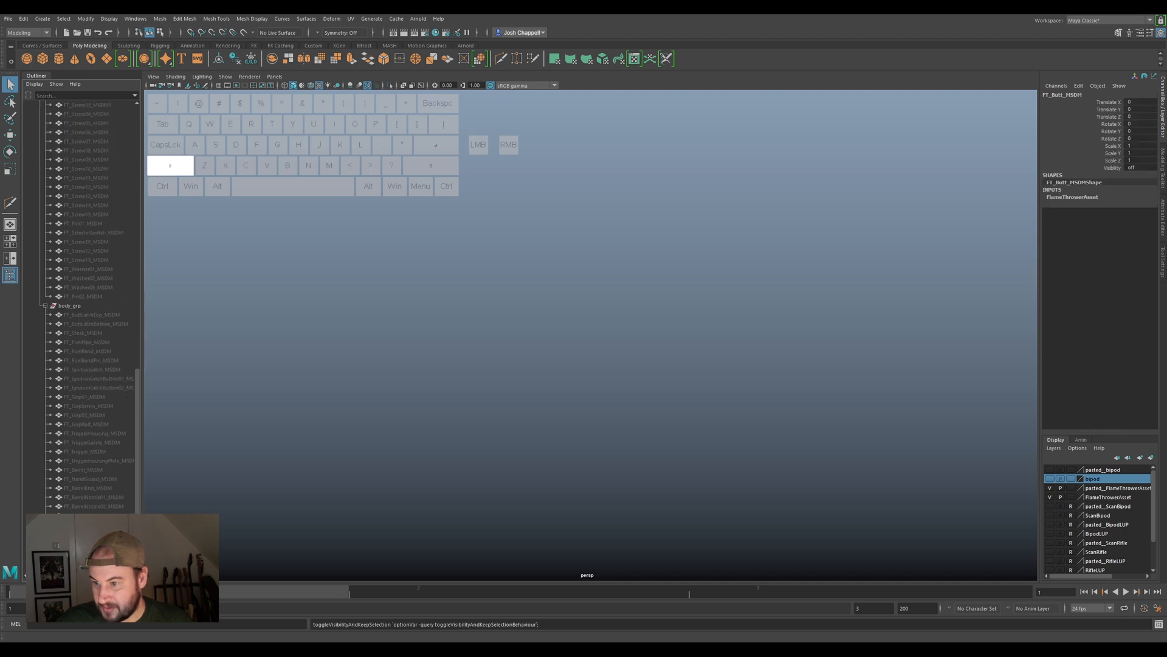
left_click(111, 490, "shift")
scroll(53, 316, "up", 10)
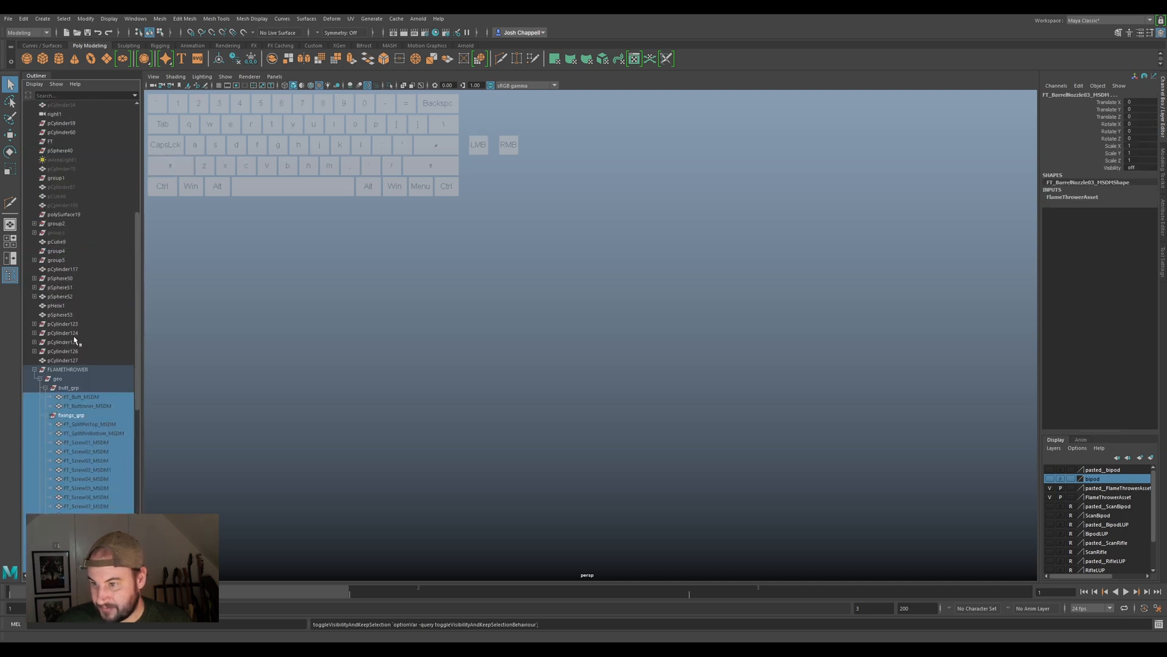
scroll(77, 364, "down", 8)
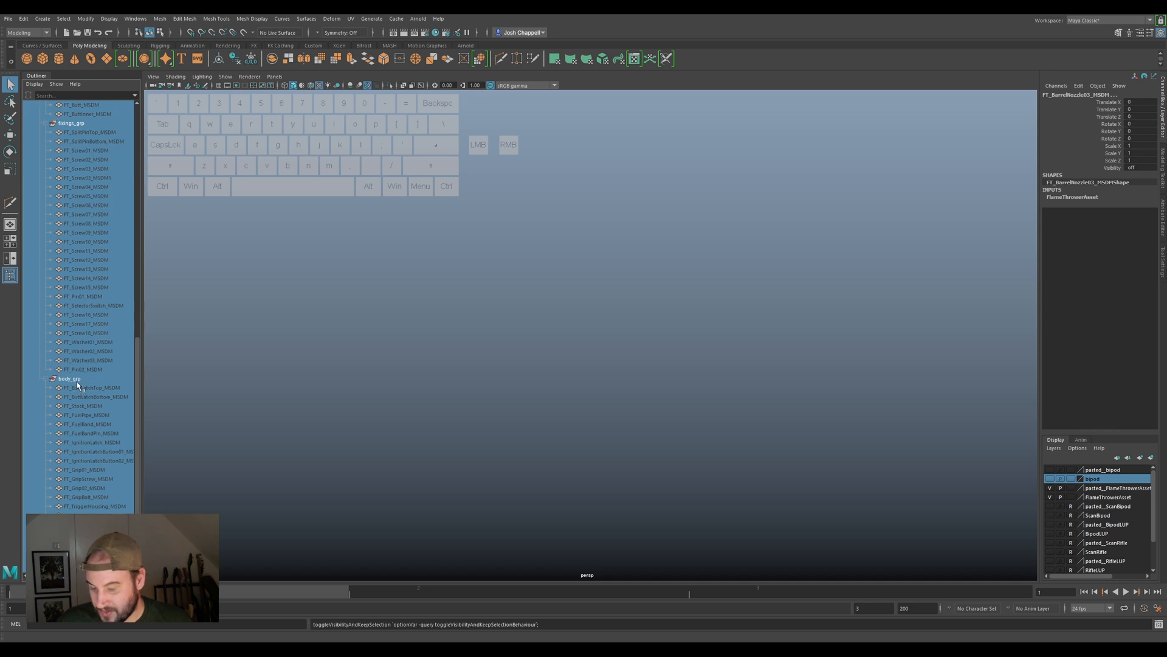
key("h")
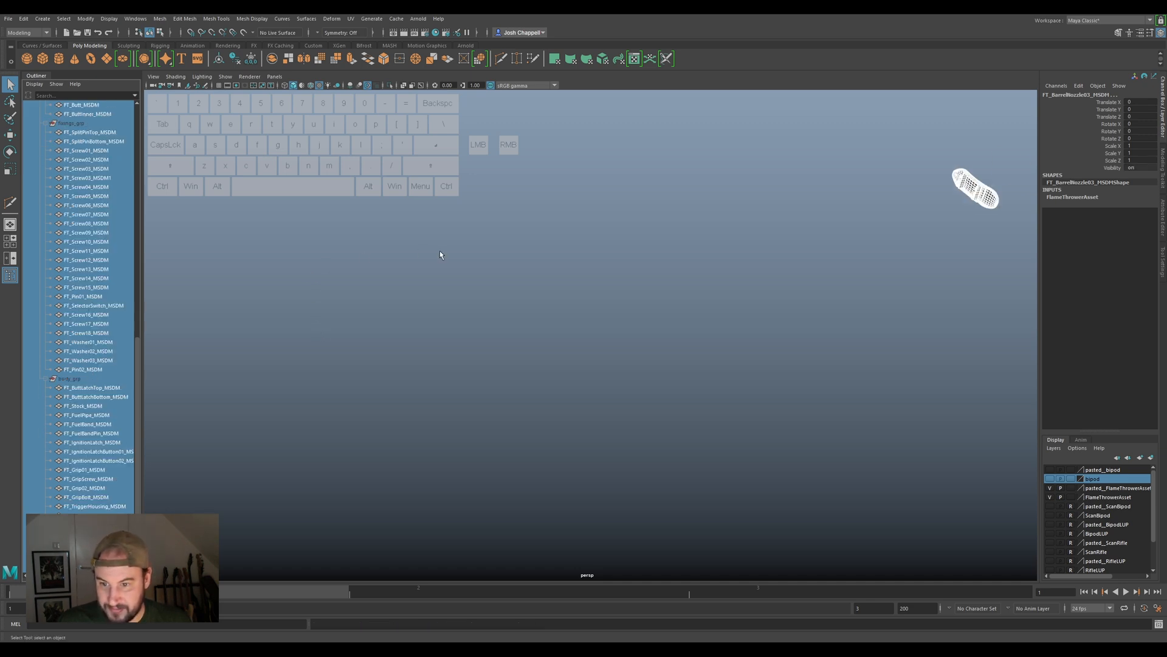
Unhide the body_grp and fixings_grp groups so their flamethrower meshes show in the viewport.
left_click_drag(663, 266, 553, 290, "alt")
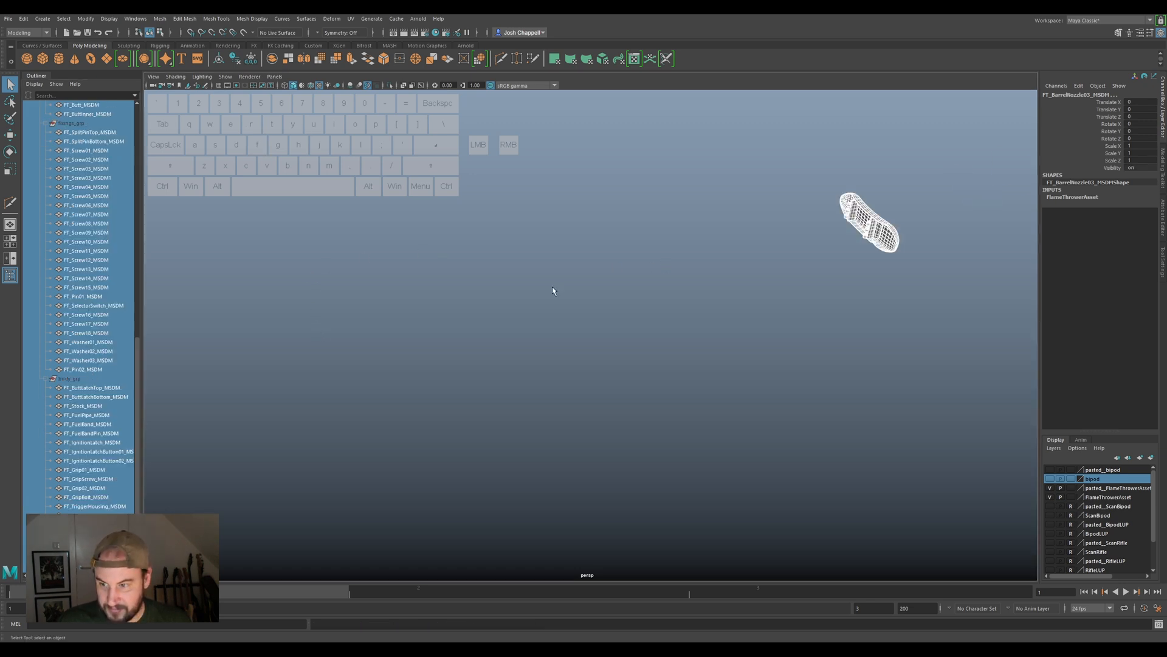
left_click(69, 242)
left_click(72, 380)
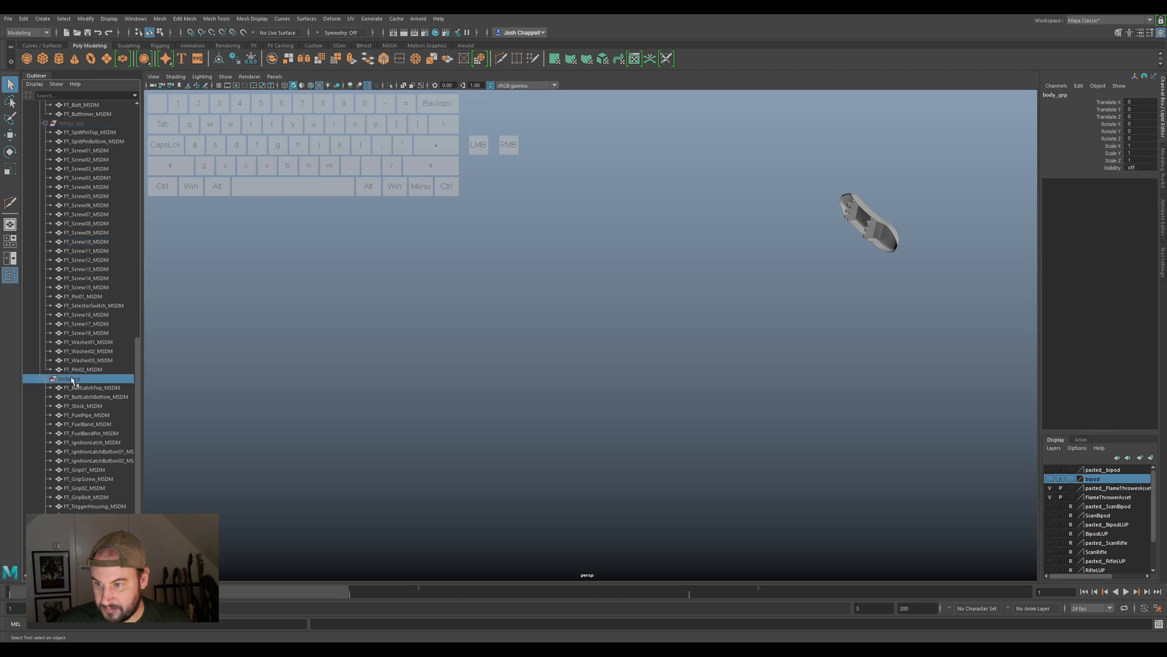
key("h")
scroll(77, 363, "up", 10)
left_click(72, 415)
Inspect pCylinder127 by framing it in the viewport and toggling the bipod display layer's visibility on and off.
left_click_drag(60, 370, 66, 363)
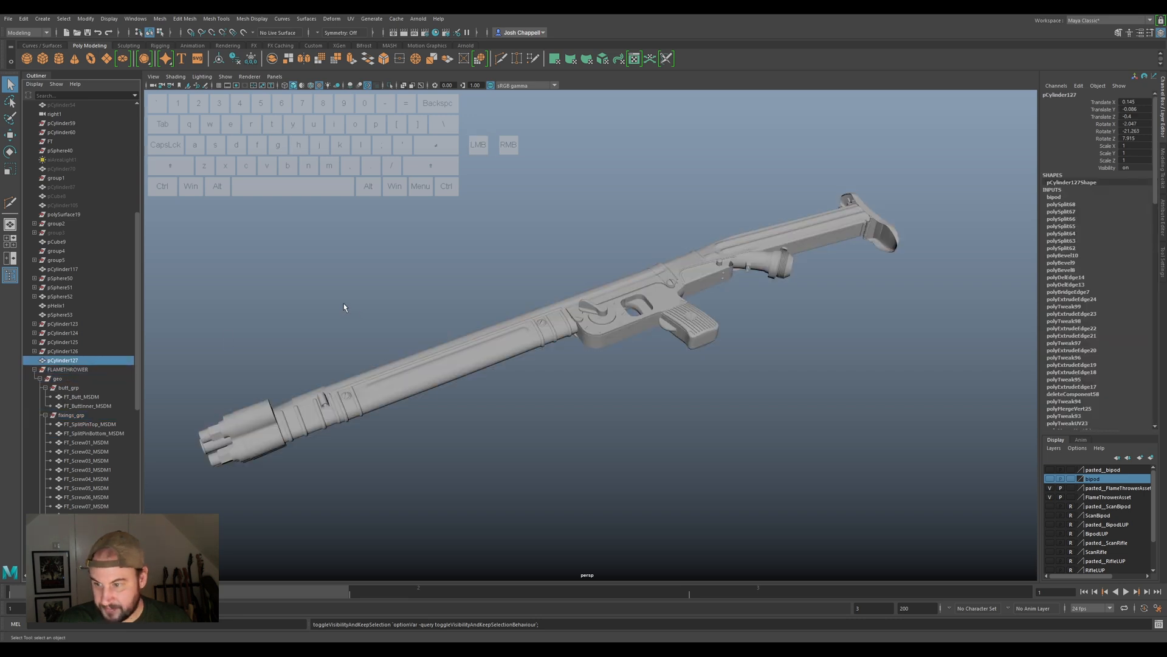
key("f")
left_click_drag(411, 308, 547, 329, "alt")
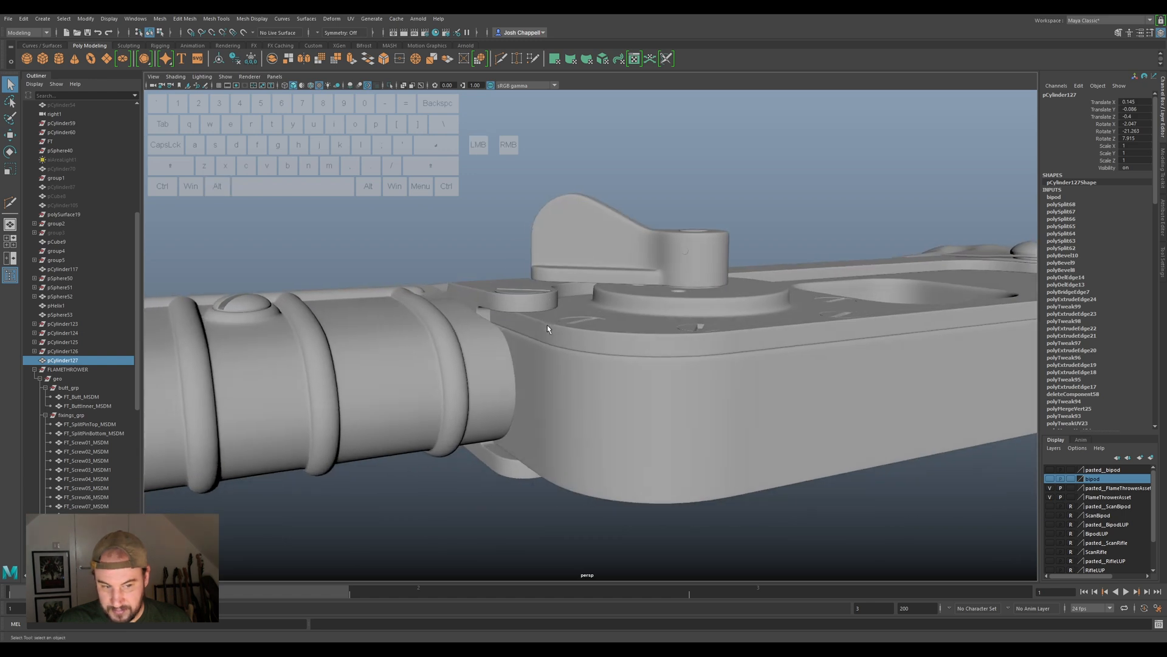
left_click(1050, 478)
left_click(1050, 478)
Select the FLAMETHROWER group, collapse its hierarchy in the Outliner and bring the whole model into view from the side.
left_click(60, 370)
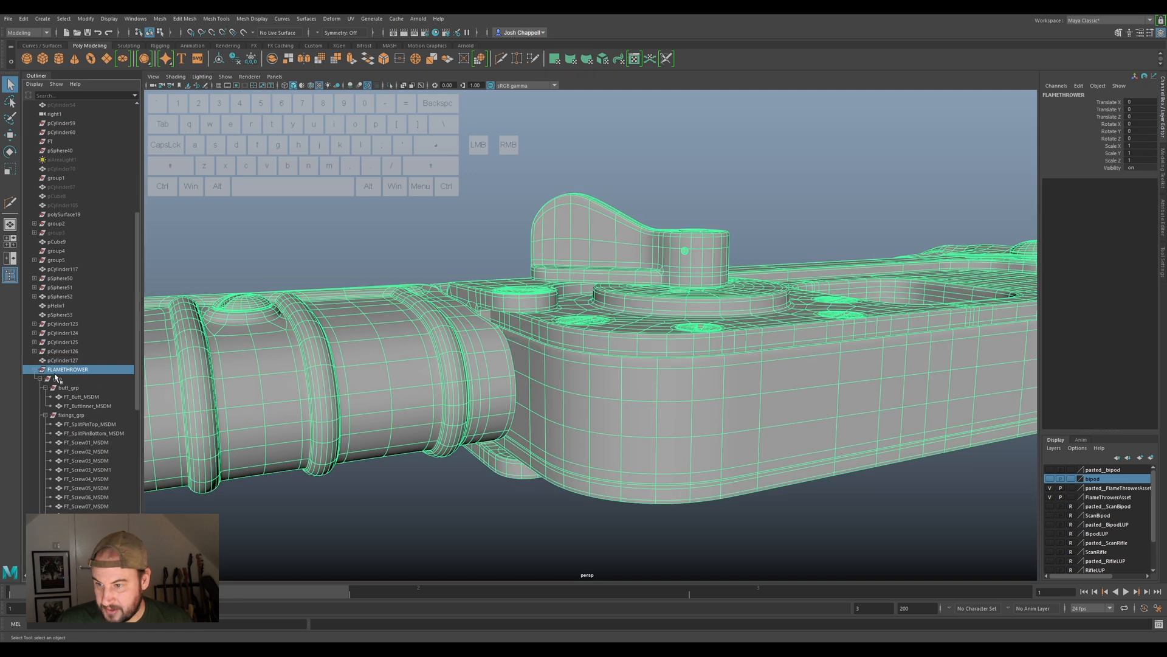
left_click(35, 370)
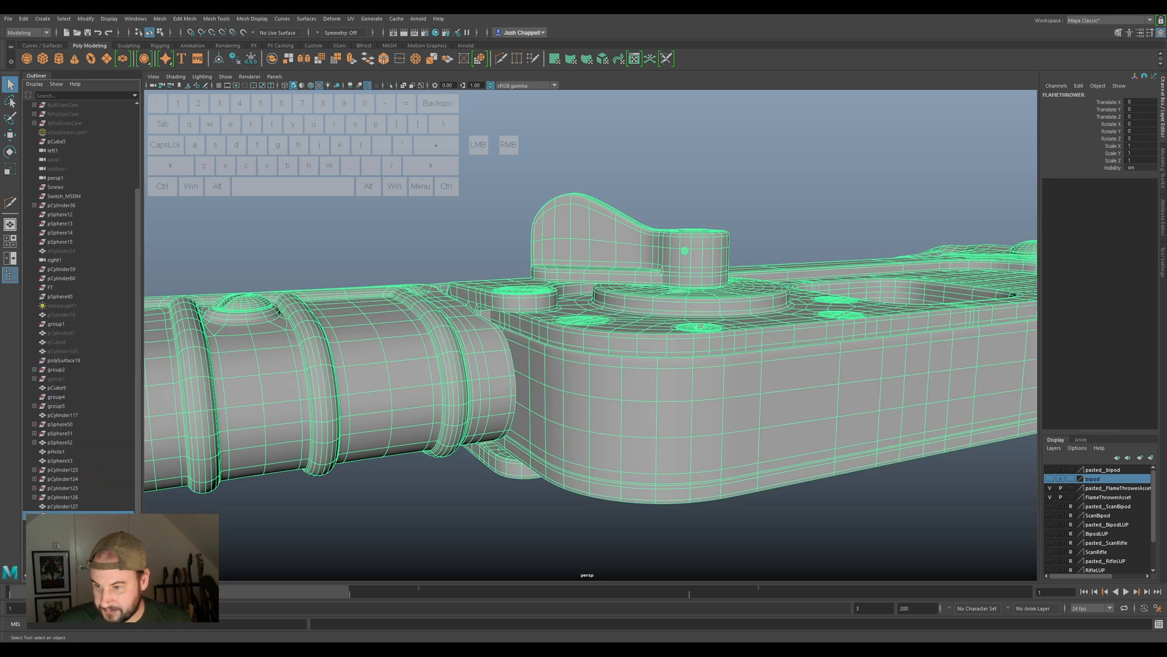
scroll(473, 250, "down", 5)
left_click_drag(516, 242, 782, 319, "alt")
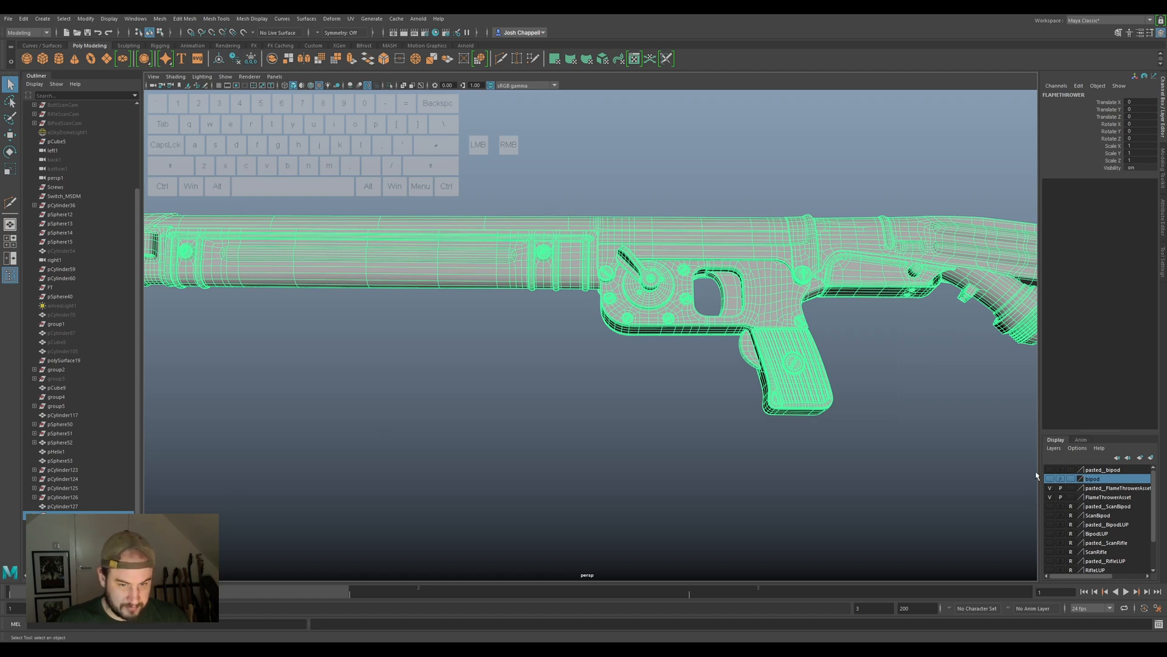
scroll(863, 448, "down", 2)
scroll(863, 447, "down", 2)
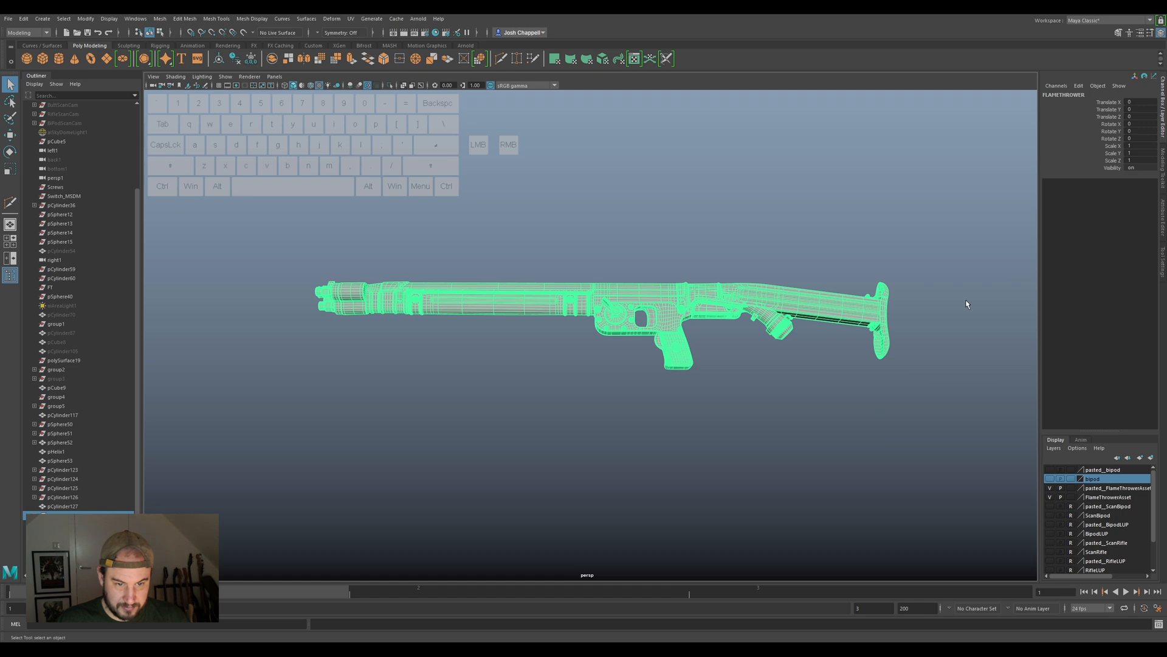
Delete the FlameThrowerAsset and pasted__ScanBipod display layers.
left_click(1103, 497)
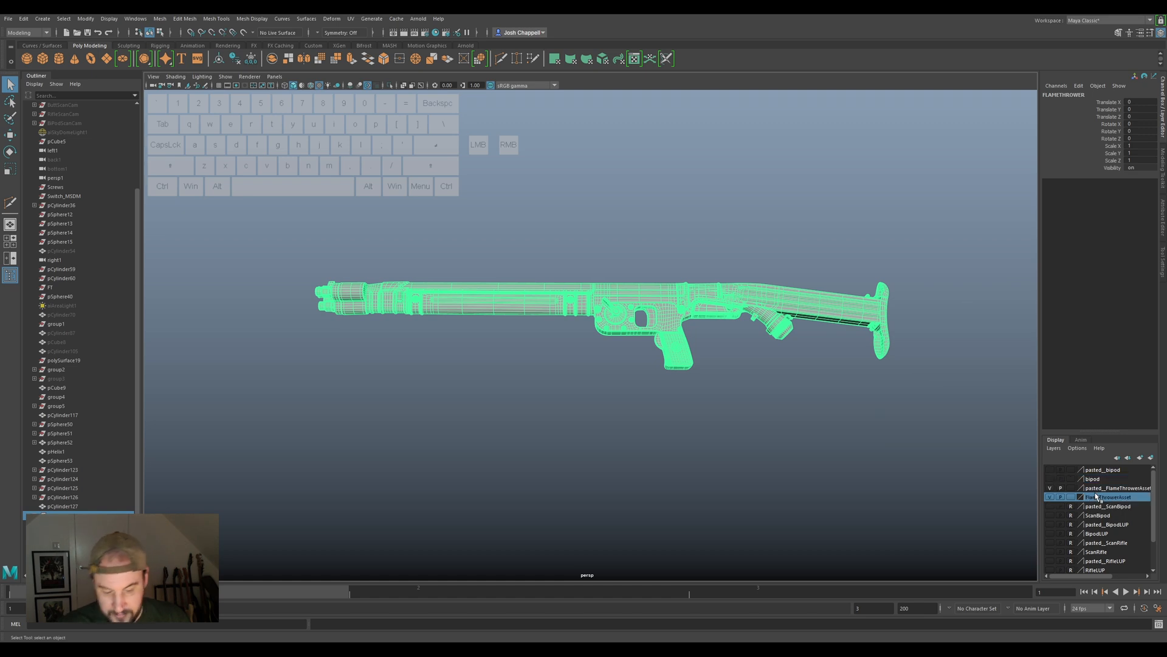
right_click(1097, 497)
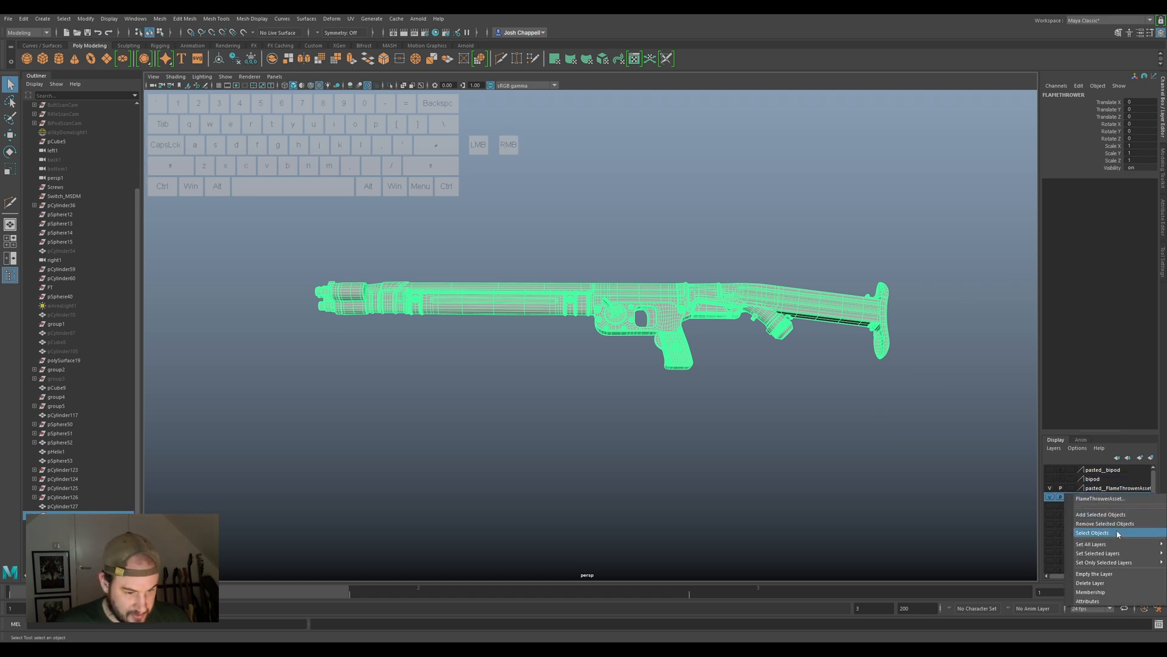
left_click(1107, 583)
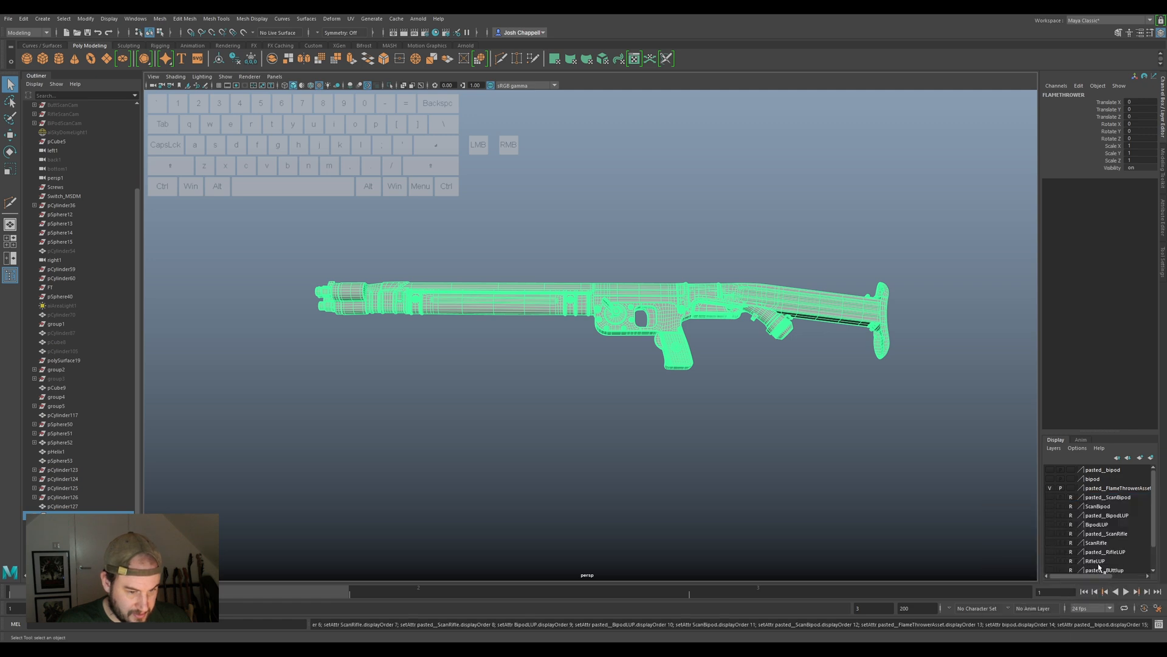
left_click(1104, 489)
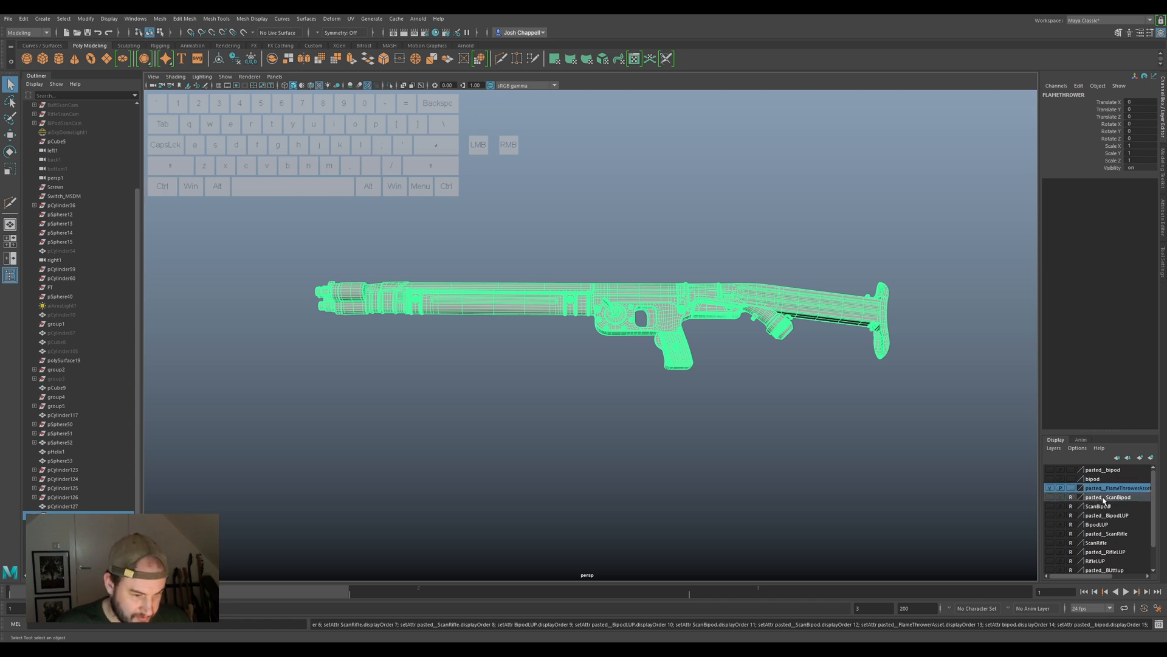
right_click(1103, 500)
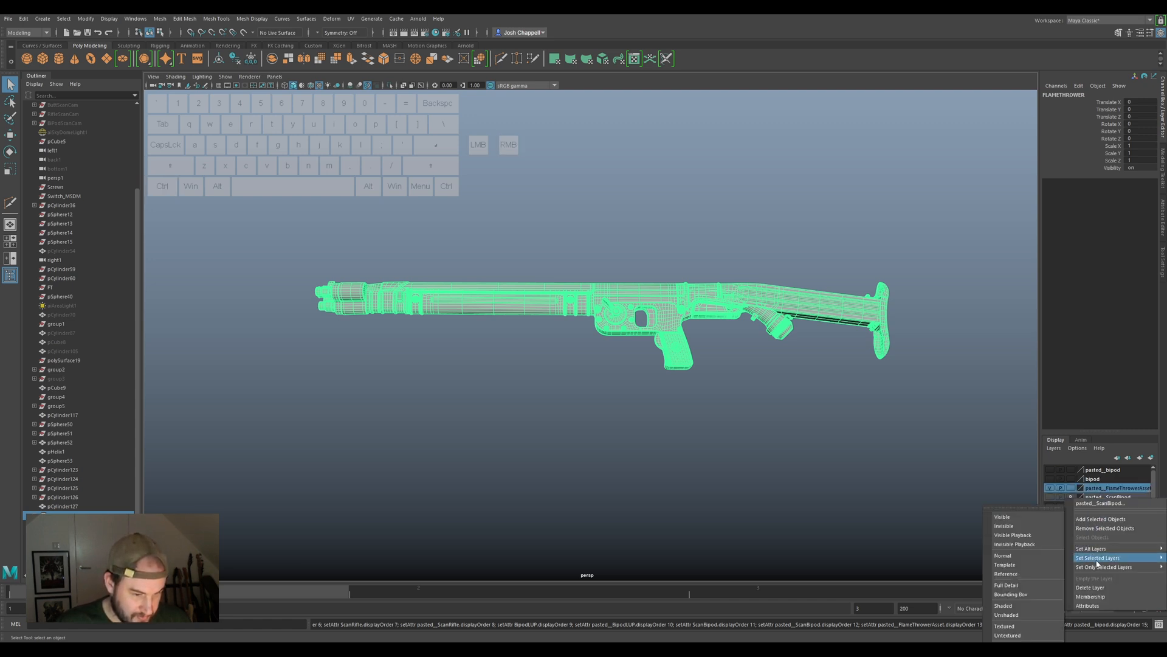
left_click(1102, 588)
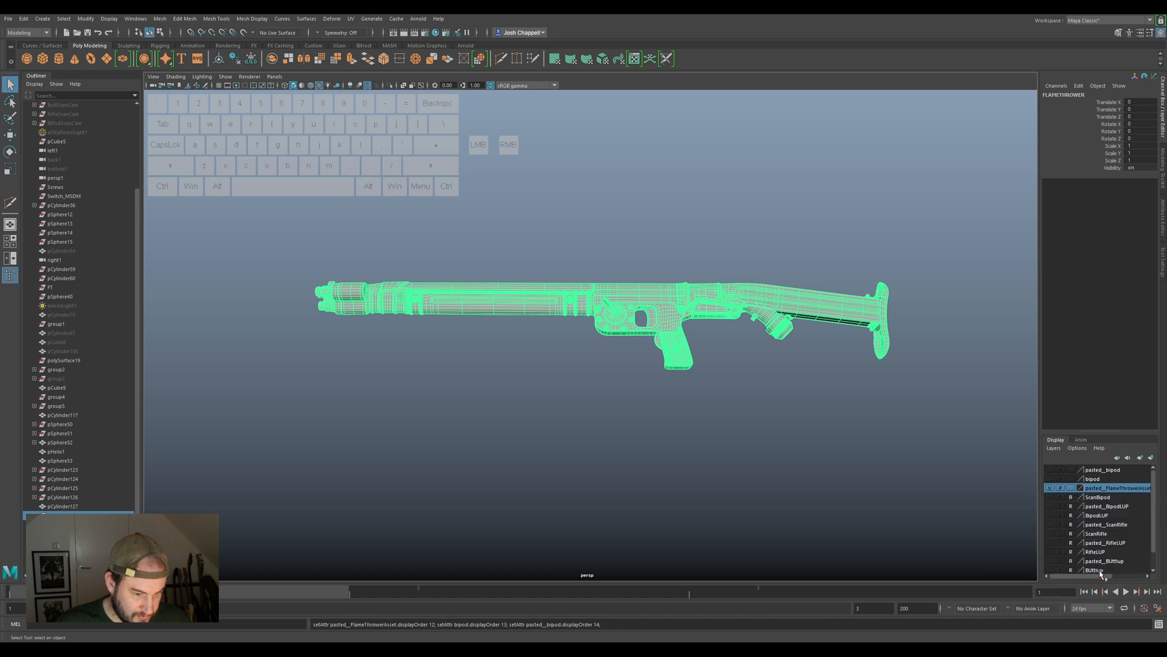
Try to delete several pasted display layers together, from pasted__BipodLUP down to pasted__ScanButt.
left_click(1104, 506)
left_click(1101, 524, "ctrl")
left_click(1102, 542, "ctrl")
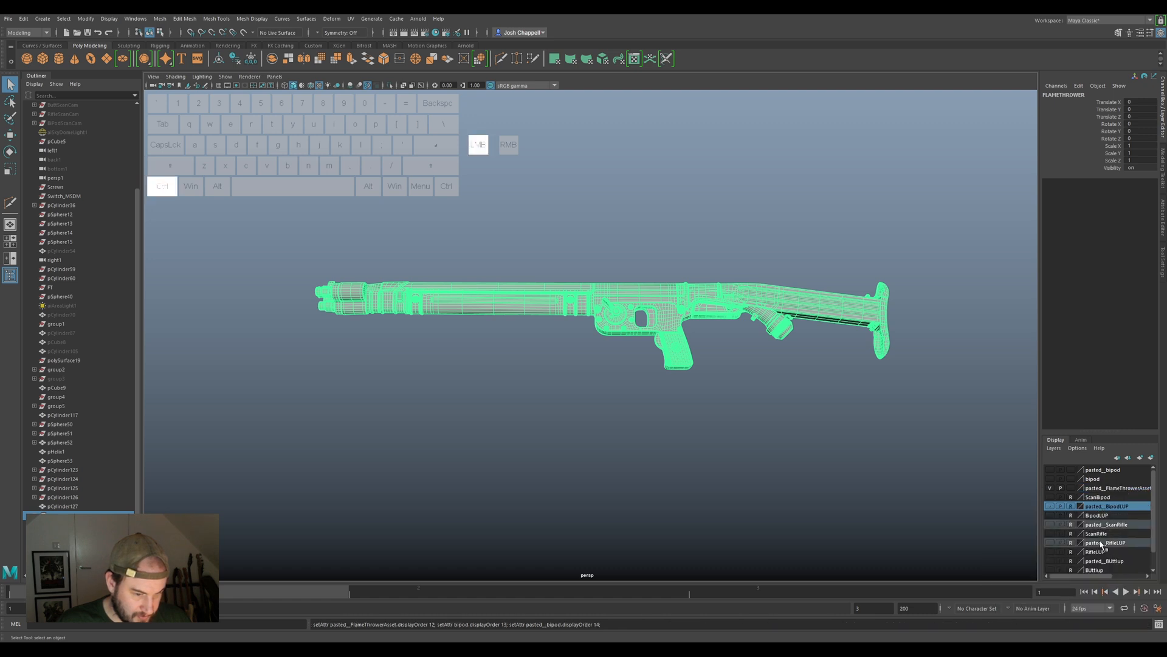
left_click(1102, 561, "ctrl")
scroll(1102, 563, "down", 1)
left_click(1101, 560, "ctrl")
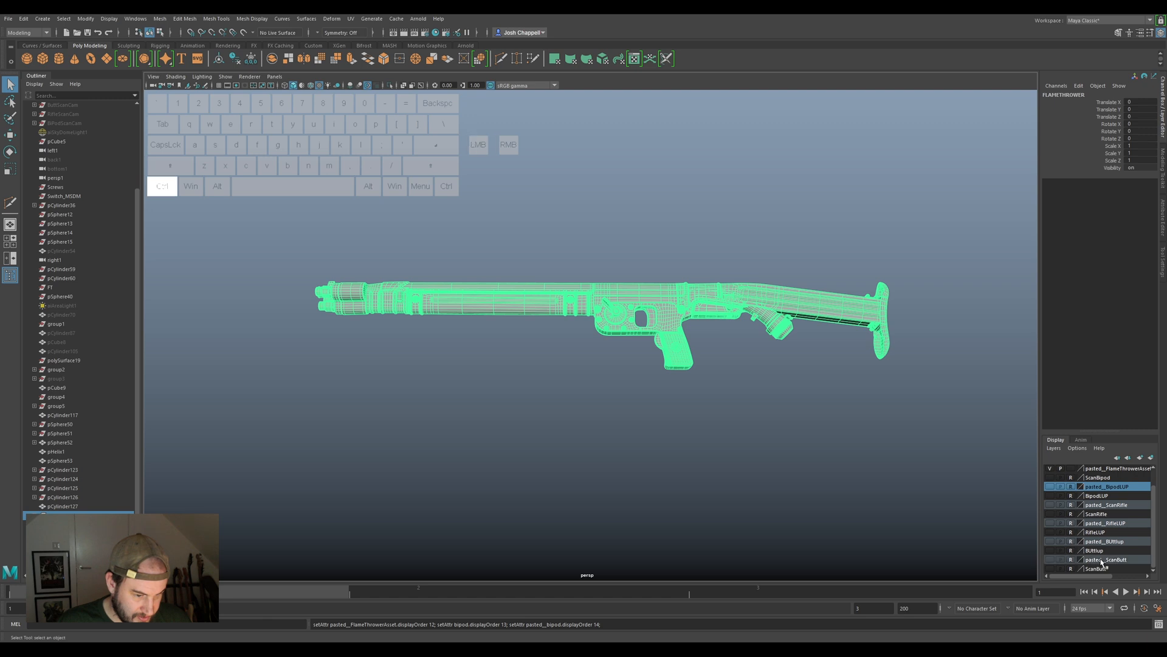
right_click(1100, 560)
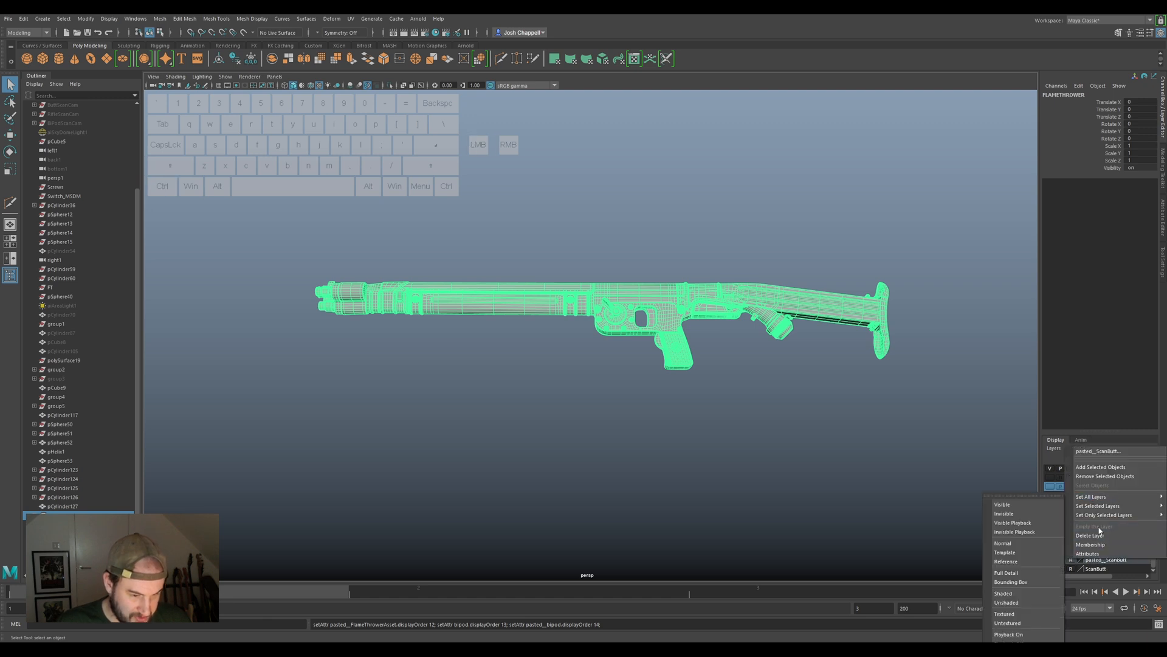
left_click(1097, 536)
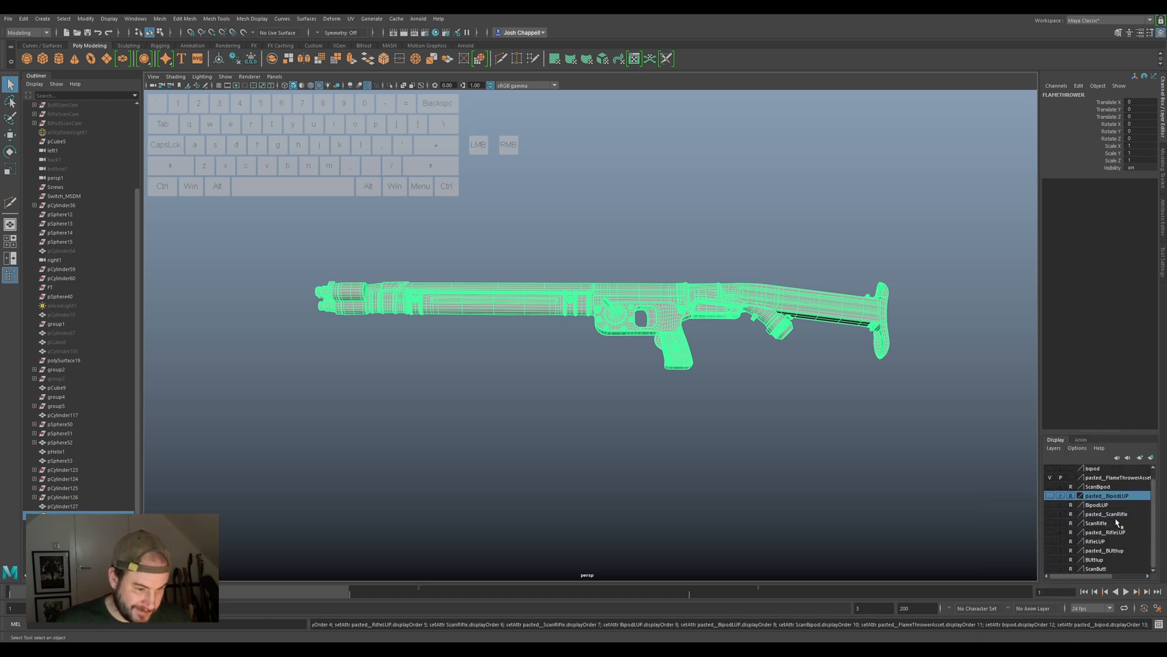
Delete the pasted__ScanRifle and pasted__BUttlup display layers.
left_click(1110, 514, "ctrl")
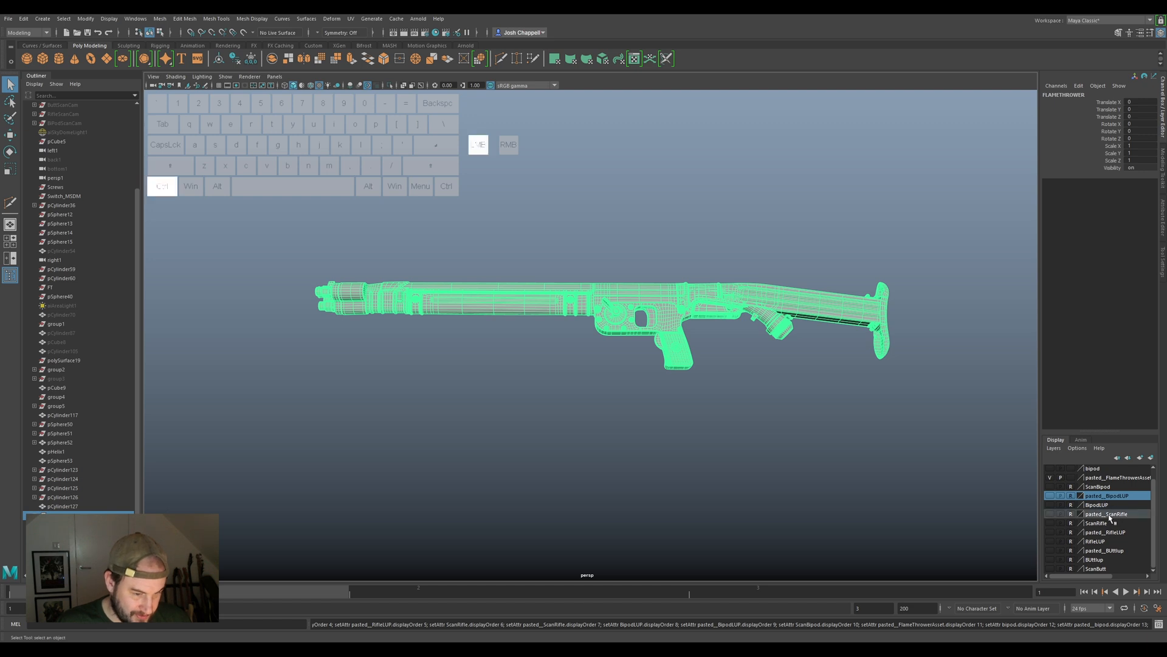
right_click(1108, 515)
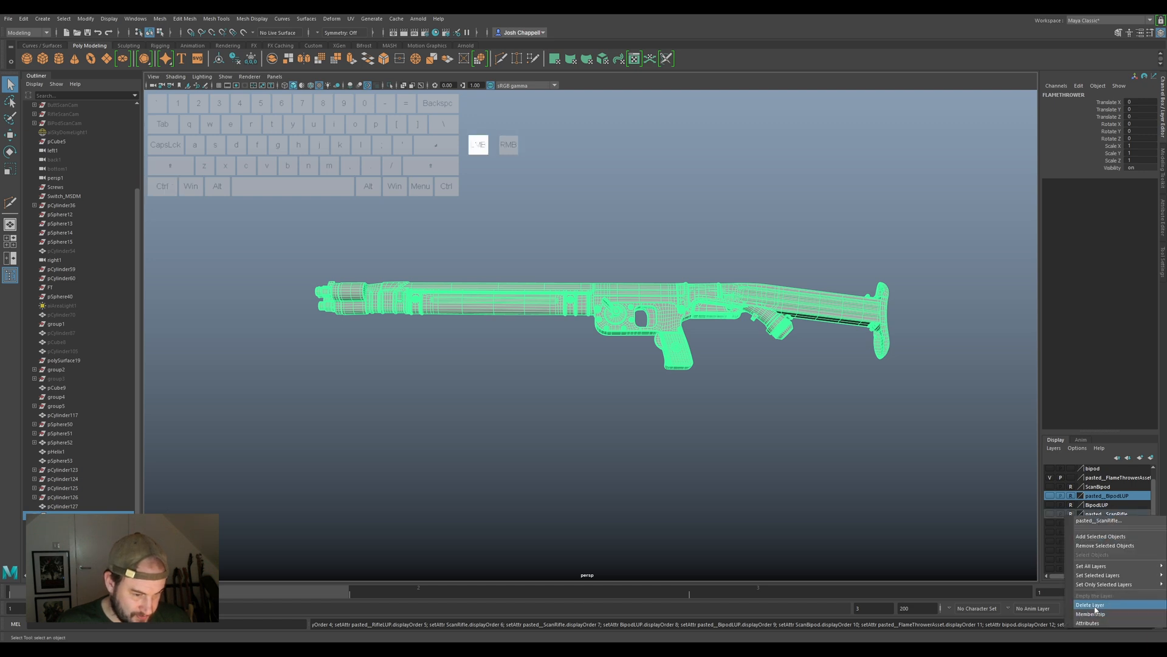
left_click(1091, 605)
left_click(1100, 508)
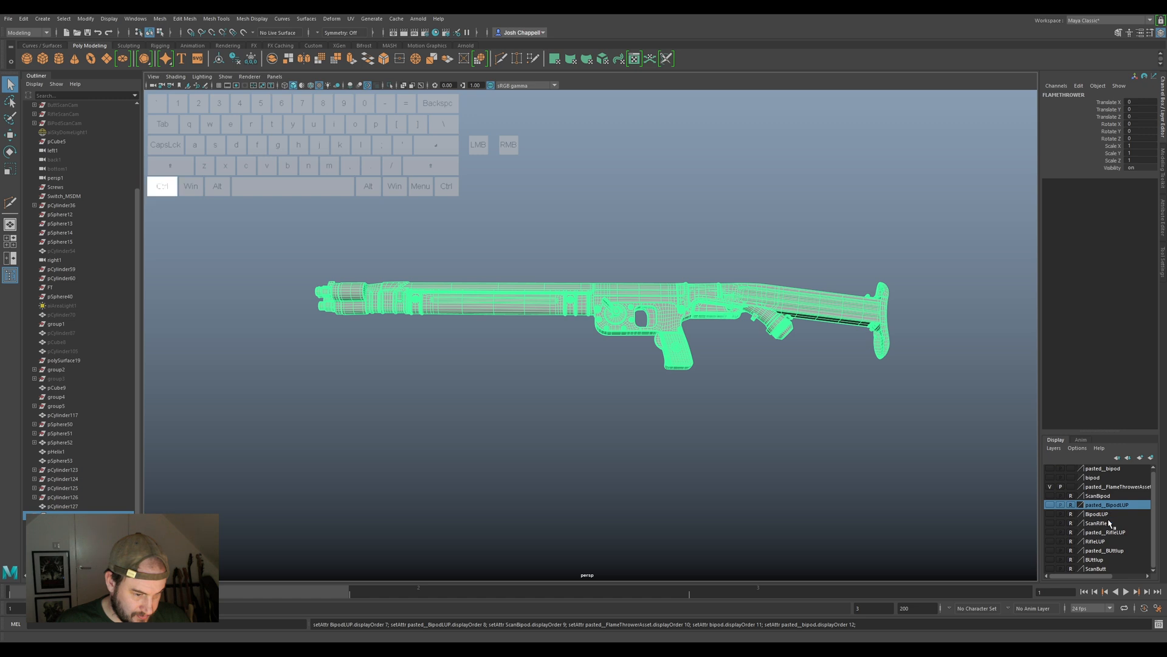
left_click(1114, 542, "ctrl")
left_click(1111, 551, "ctrl")
right_click(1112, 551)
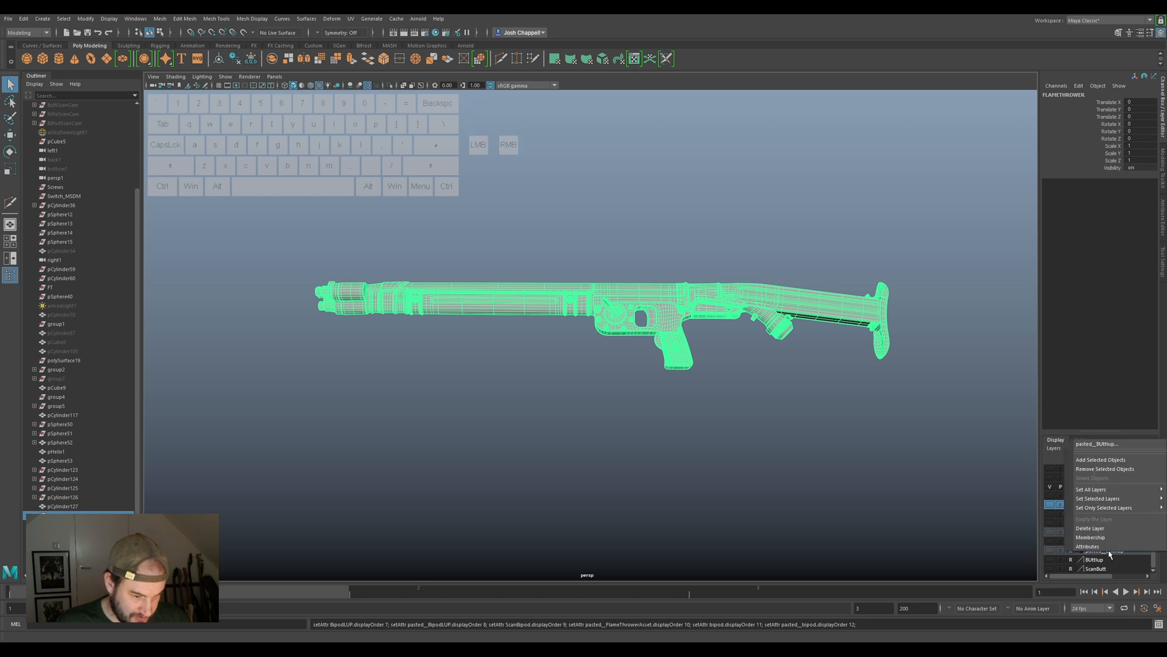
left_click(1113, 528)
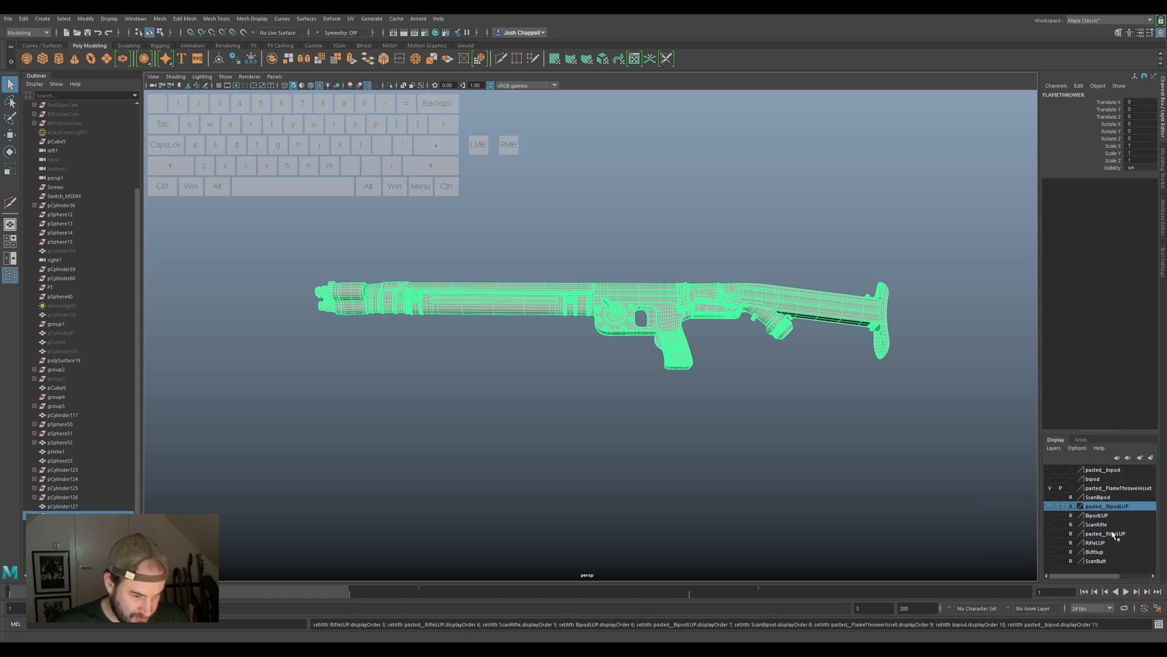
Delete the pasted__RifleLUP and pasted__FlameThrowerAsset display layers.
left_click(1113, 532)
right_click(1113, 533)
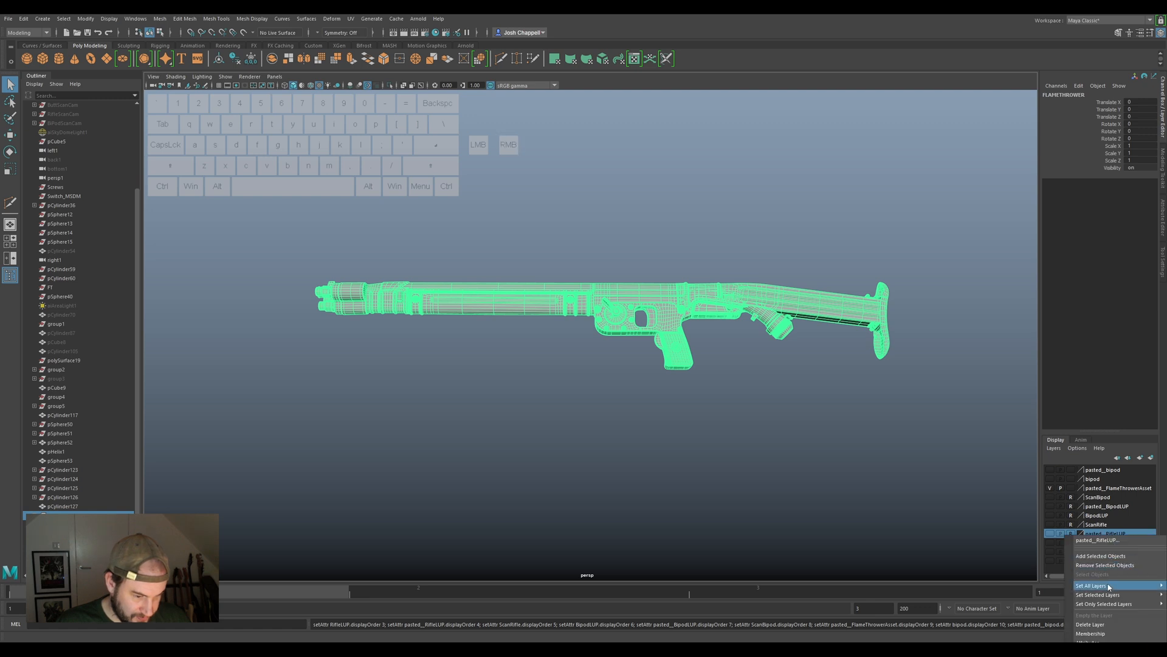
left_click(1090, 624)
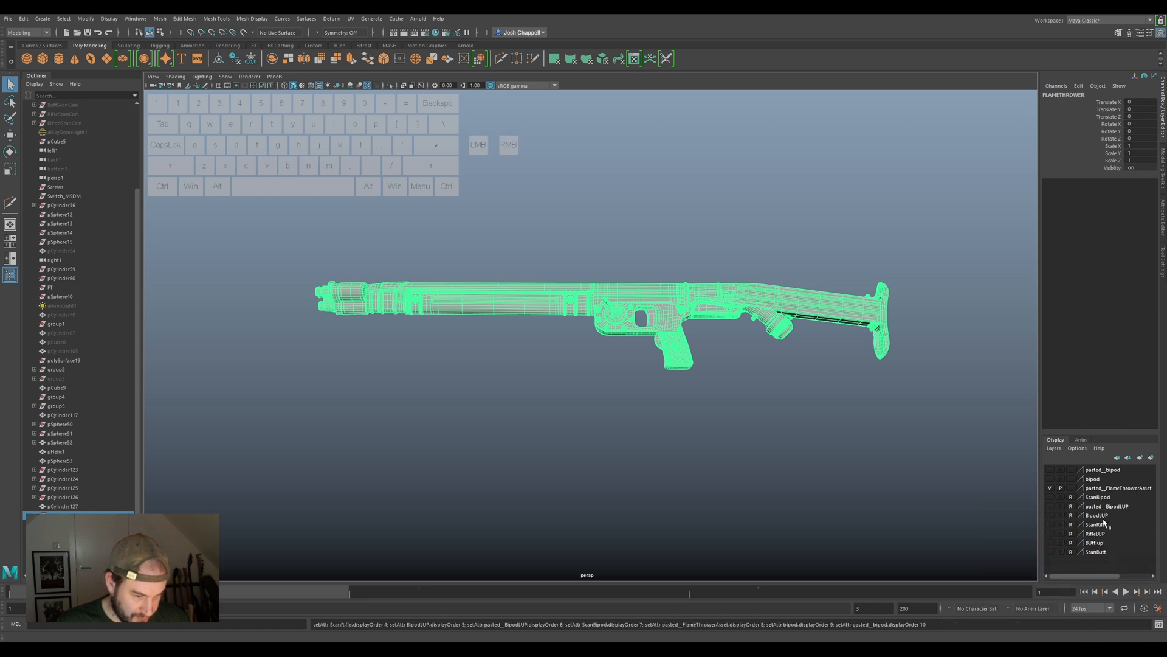
left_click(1106, 490)
right_click(1105, 490)
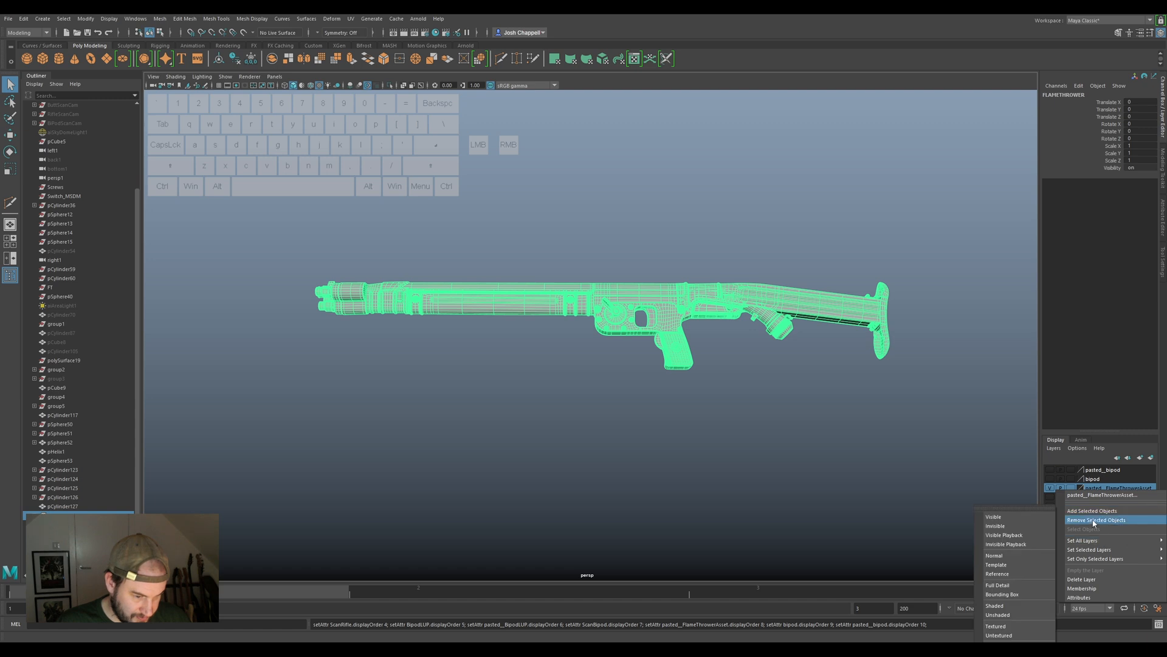
left_click(1090, 581)
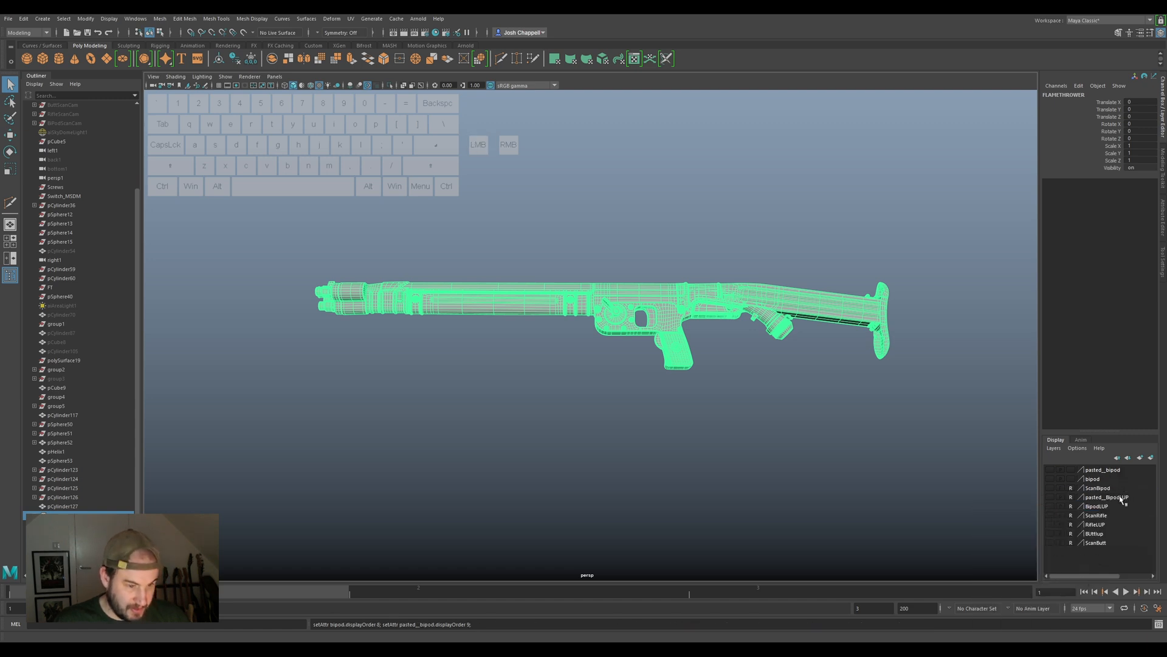
Delete the pasted__BipodLUP and pasted__bipod display layers.
left_click(1121, 498)
right_click(1122, 498)
left_click(1096, 586)
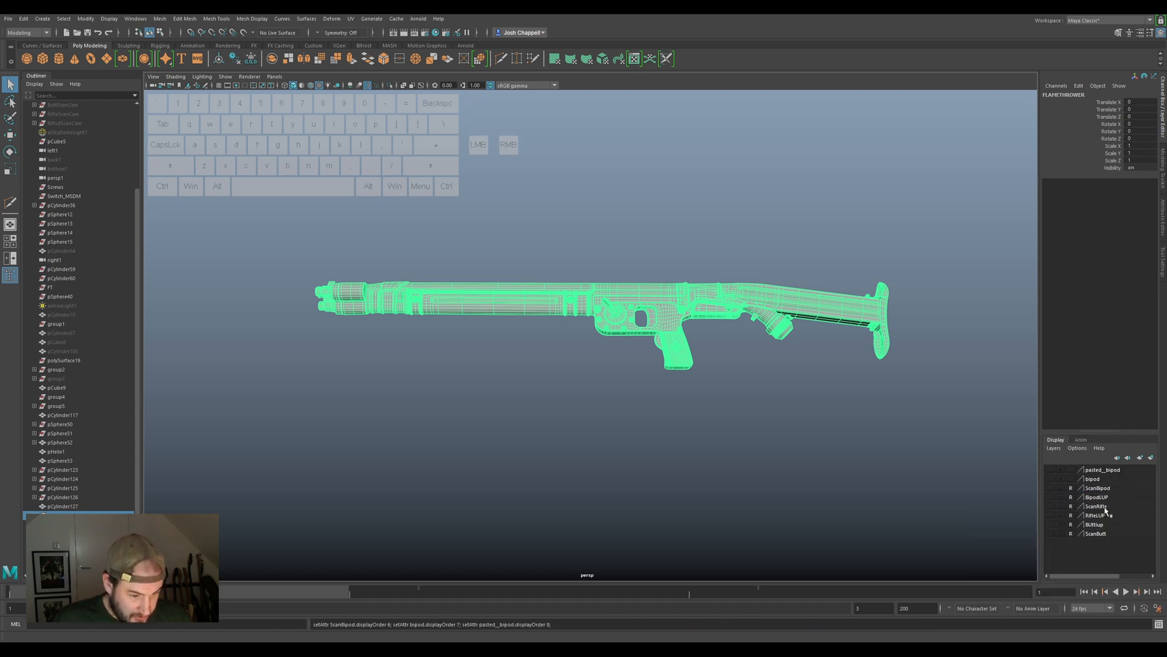
left_click(1102, 469)
right_click(1102, 469)
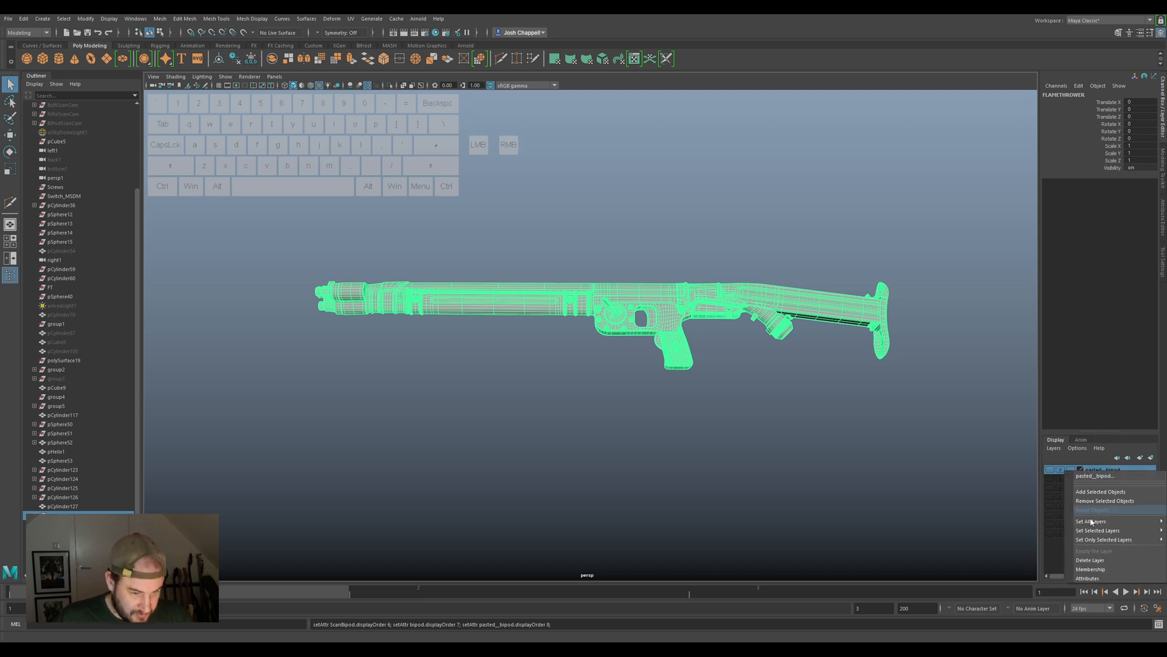
left_click(1094, 555)
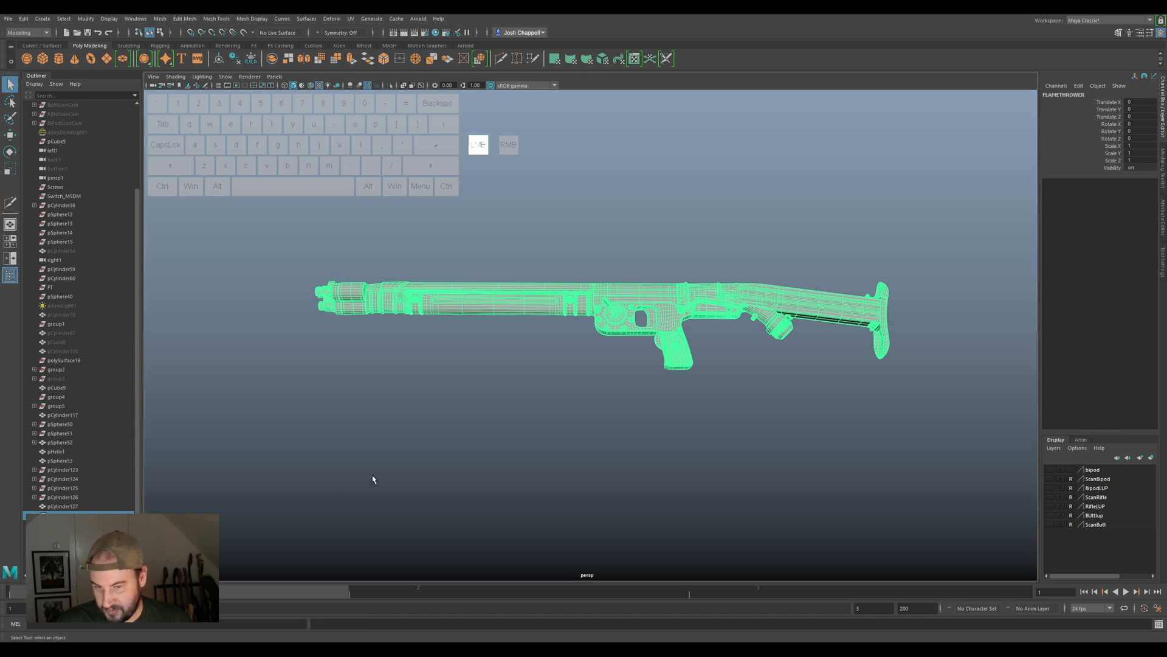
Create a display layer from the FLAMETHROWER group and name it FlameThrowerAsset.
left_click(541, 458)
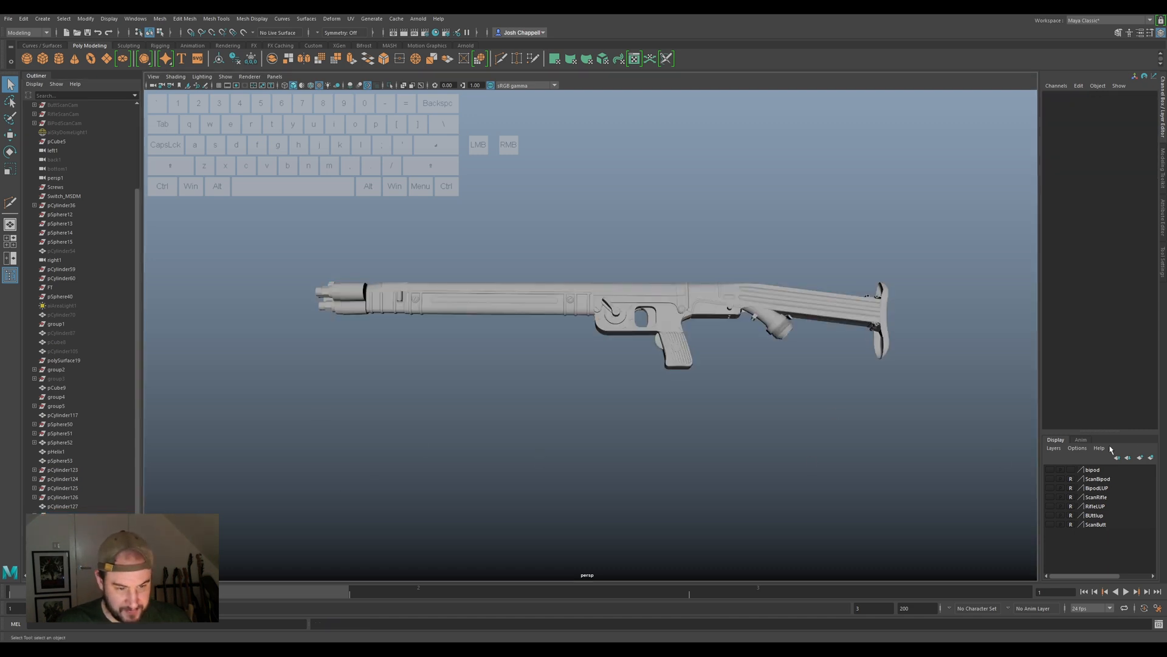
left_click(79, 515)
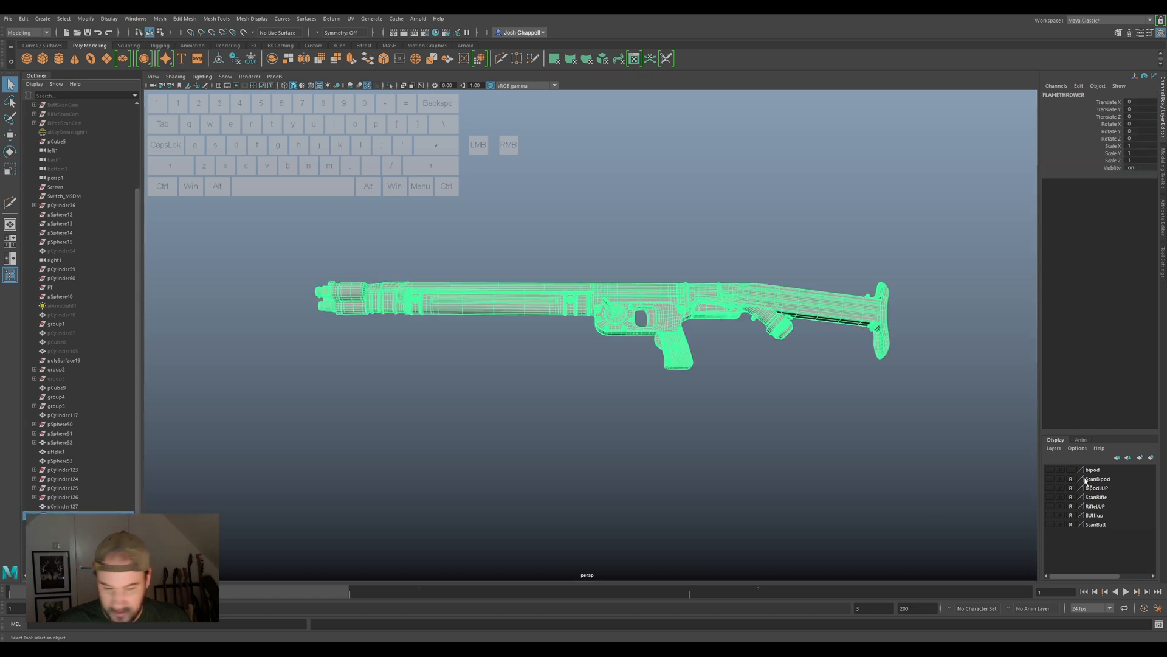
left_click(1151, 457)
left_click(1092, 470)
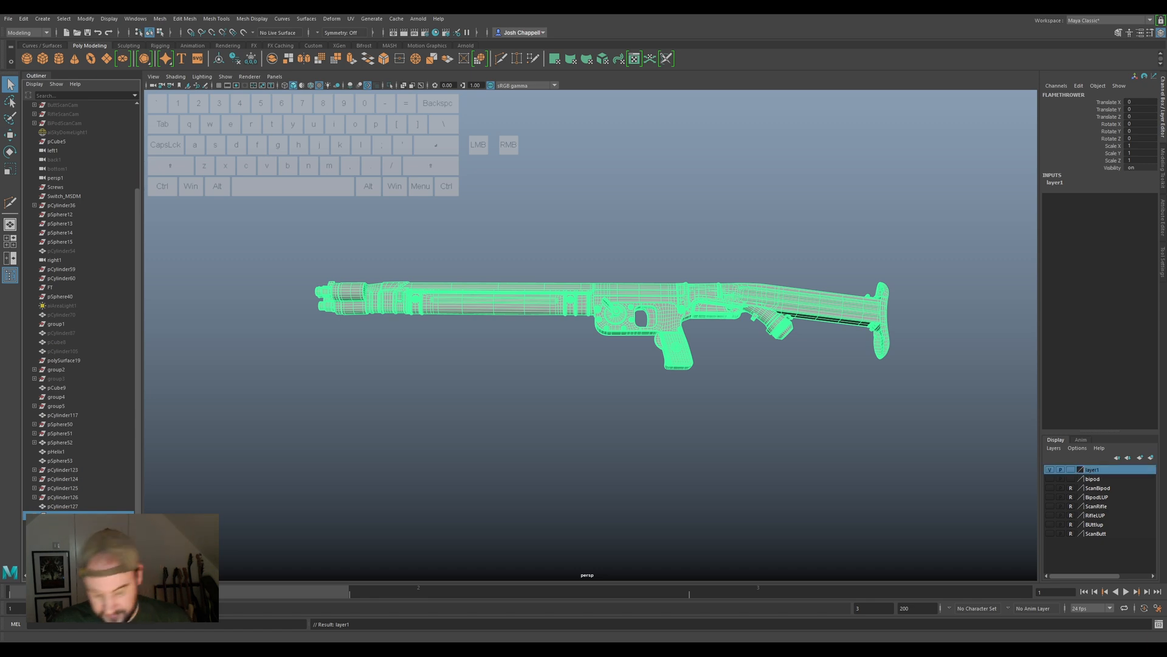
type("Fl")
key("shift")
key("h")
type("o")
type("Asset")
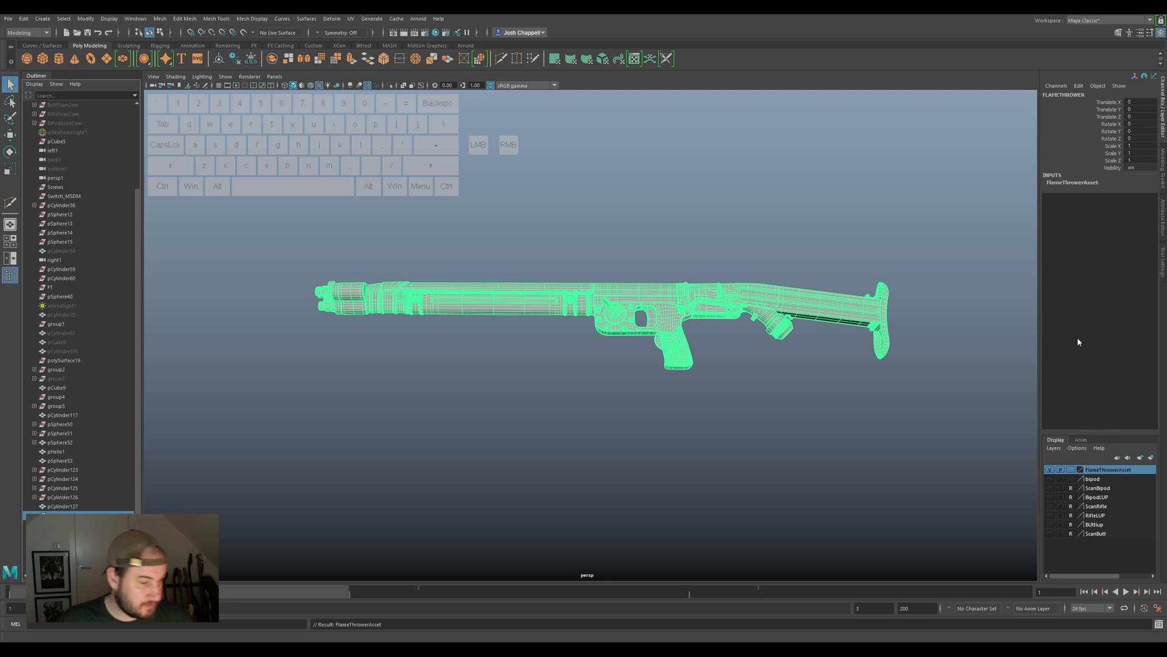
Set the FlameThrowerAsset layer to reference mode, hide it, and show the bipod layer.
left_click(1076, 469)
left_click(1076, 470)
left_click(1050, 469)
left_click(1050, 478)
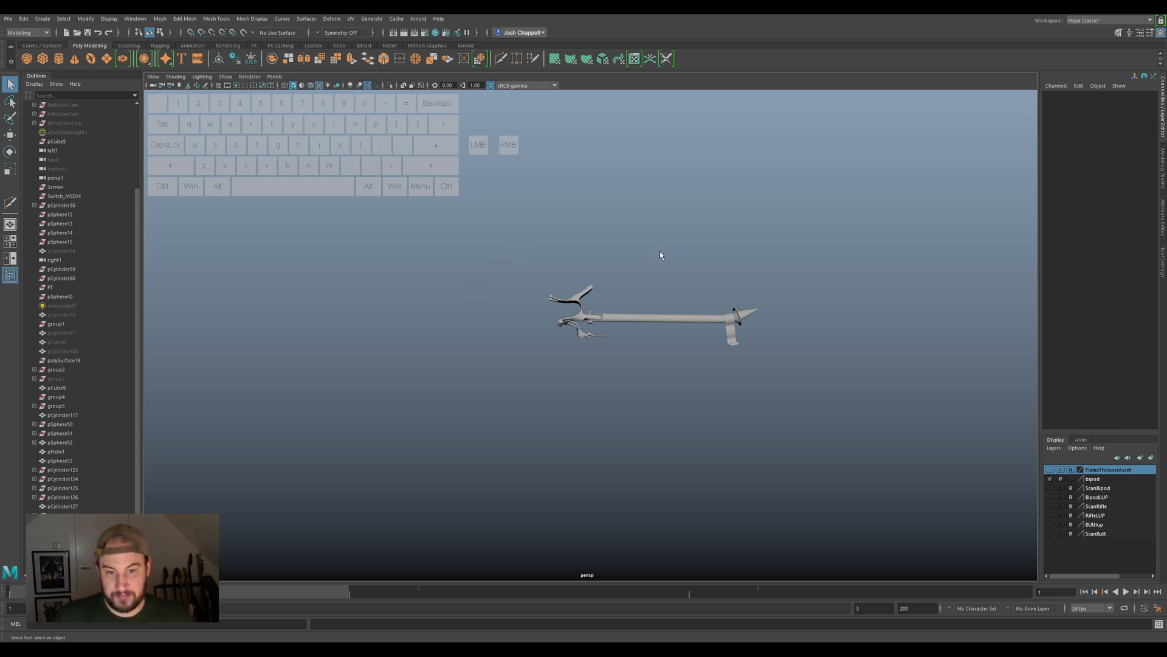
Unparent all of the visible bipod meshes from their groups.
scroll(659, 255, "up", 3)
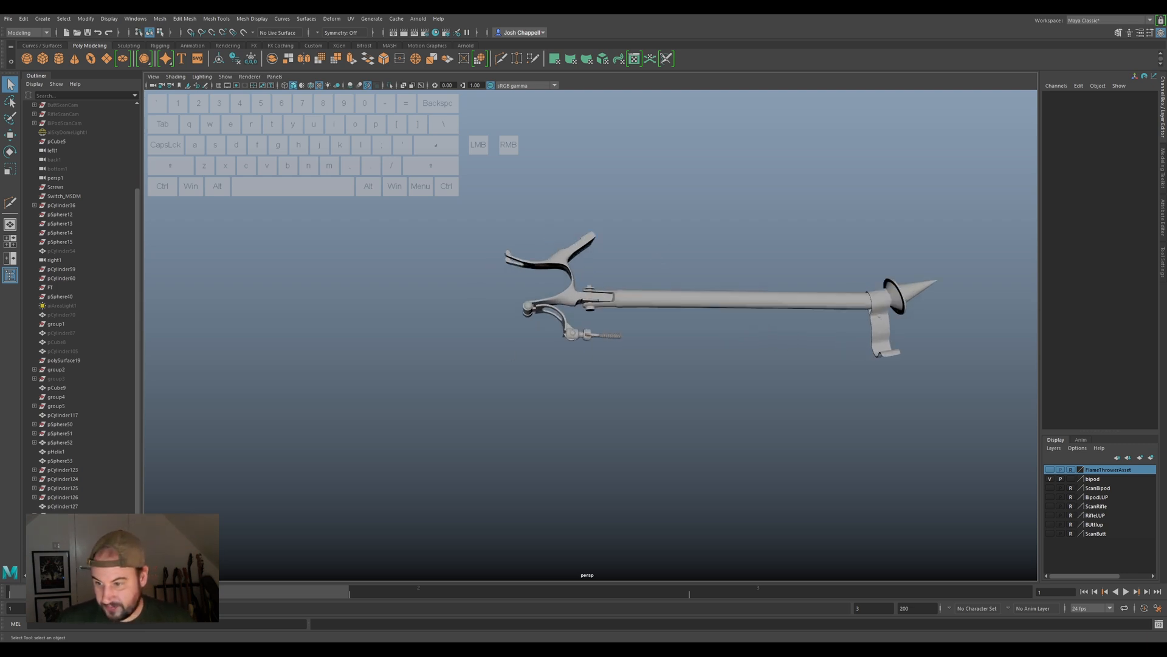
left_click(67, 515)
middle_click_drag(905, 342, 719, 364, "alt")
scroll(719, 364, "up", 3)
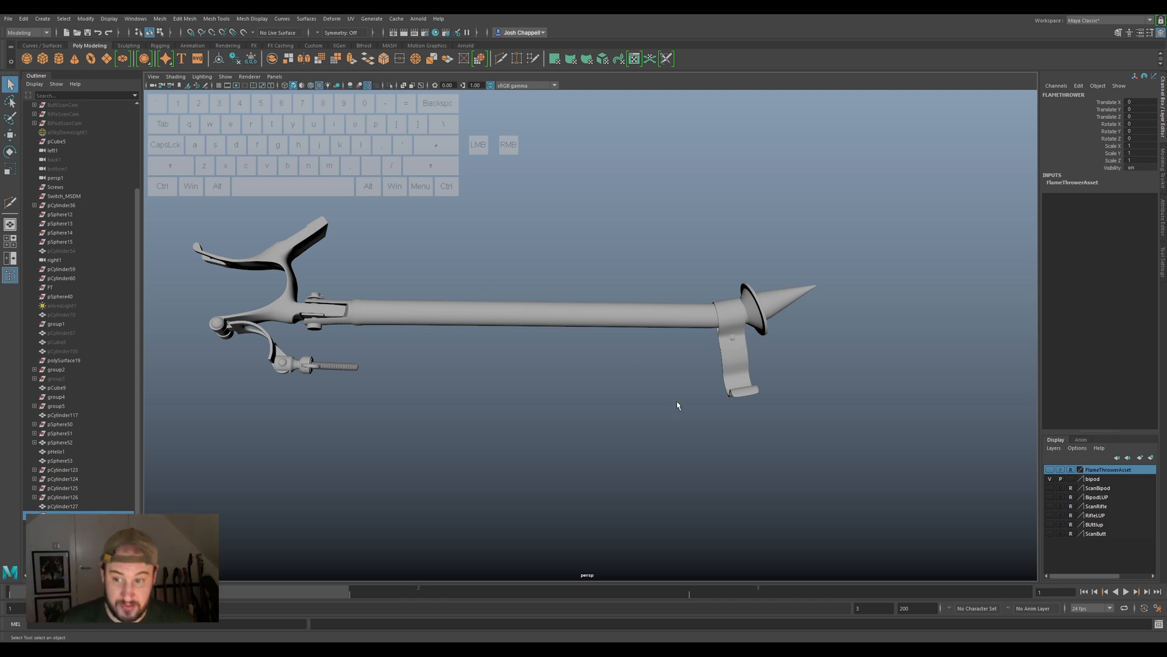
scroll(642, 444, "up", 3)
left_click_drag(642, 439, 635, 407, "alt")
scroll(809, 323, "down", 4)
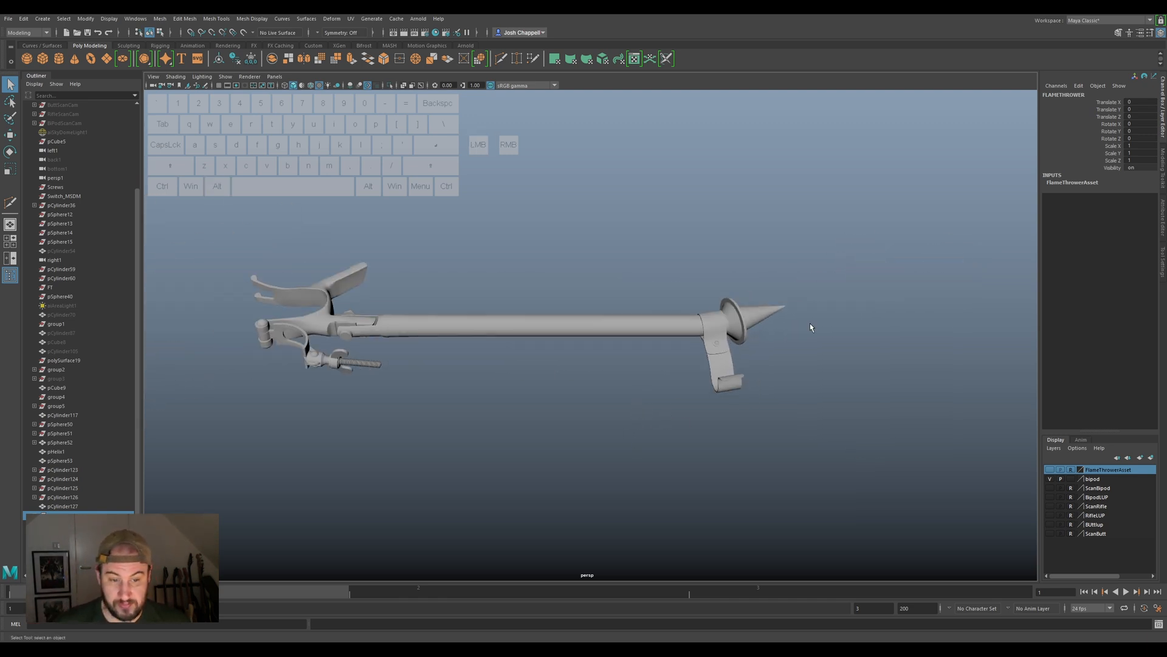
left_click(737, 366)
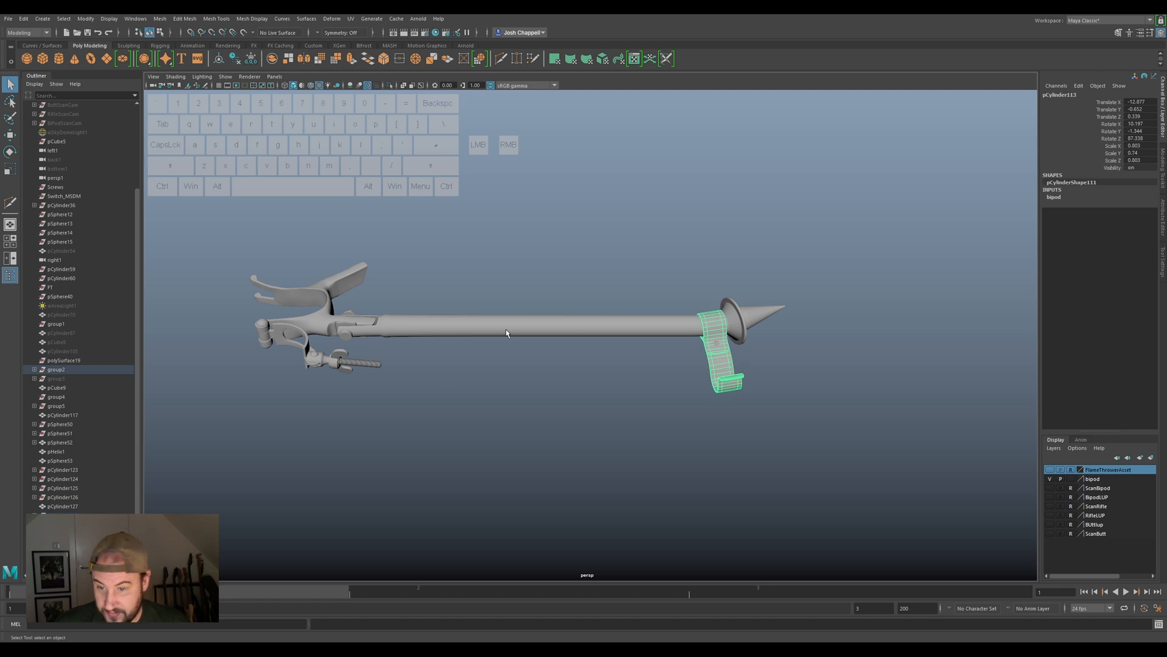
left_click_drag(838, 194, 216, 468)
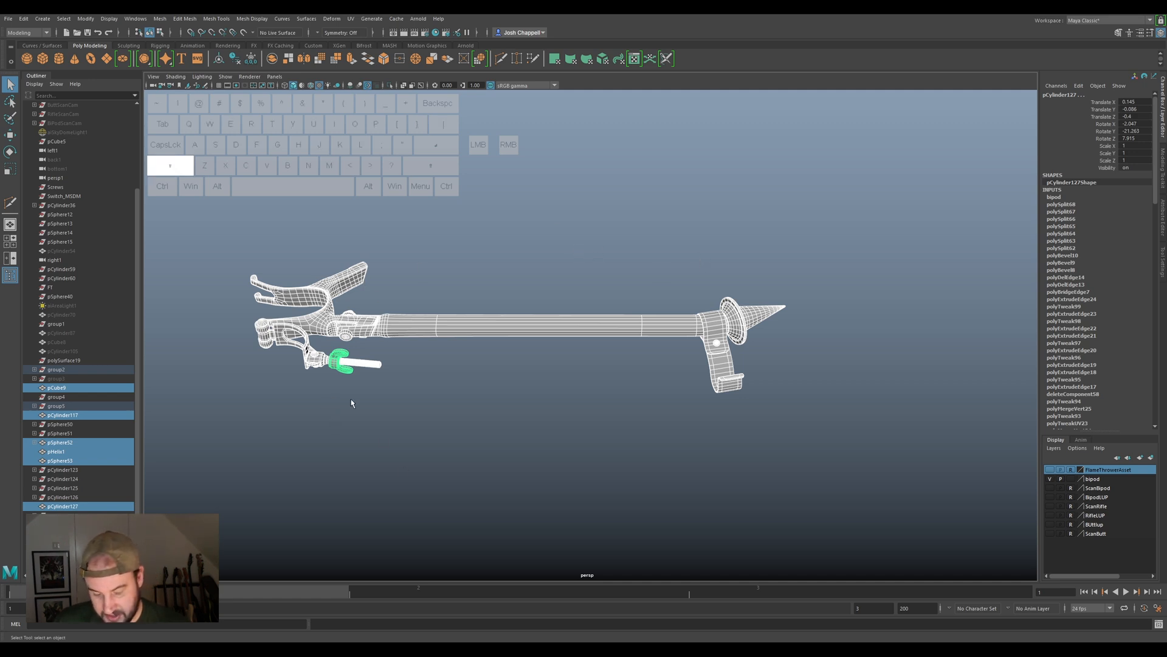
key("shift+p")
left_click(658, 410)
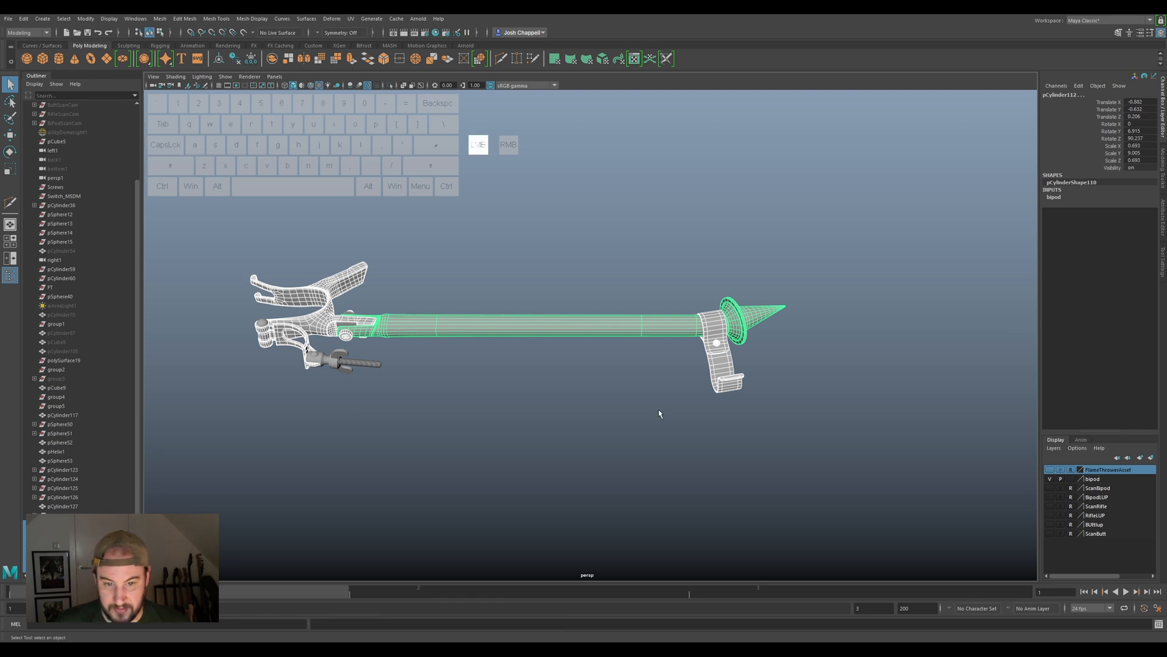
Freeze the transformations and delete the history of the long bipod leg mesh with the spiked foot.
mouse_move(657, 317)
left_mouse_down("alt")
mouse_move(773, 367)
mouse_move(754, 339)
left_mouse_up("alt")
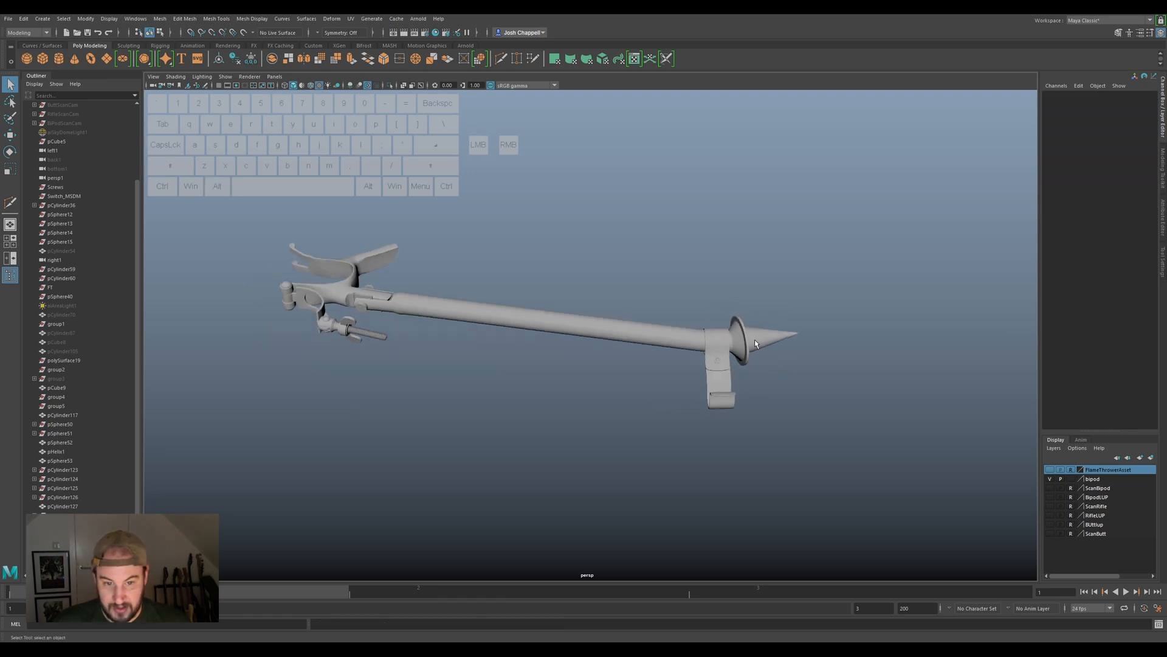
left_click(753, 339)
left_click(251, 58)
left_click(236, 61)
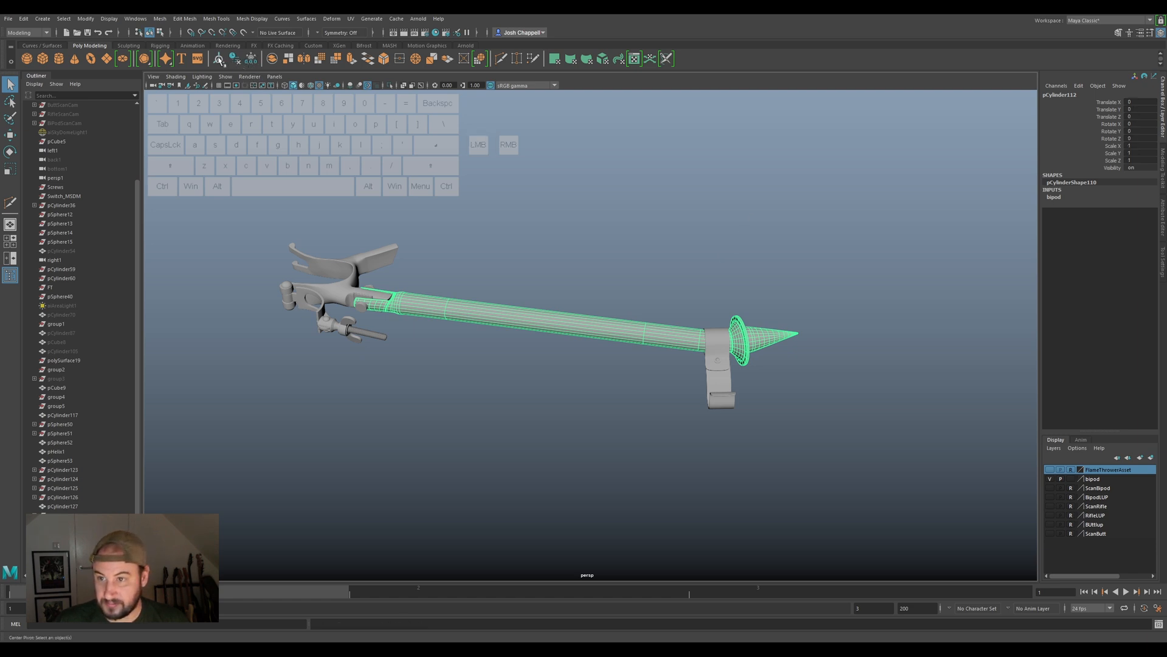
Rename the long bipod leg mesh as FT_BiPodLeg01_MSDM.
scroll(362, 218, "down", 3)
scroll(63, 424, "down", 2)
double_click(73, 511)
key("ctrl+v")
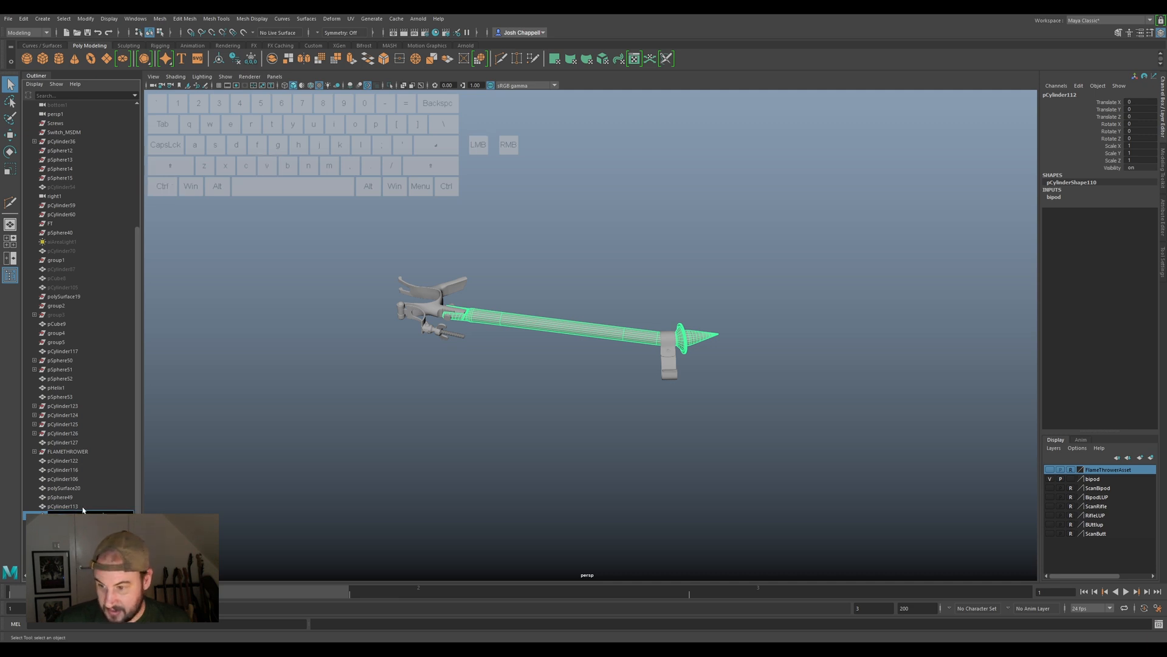
left_click(80, 512)
left_click(83, 513)
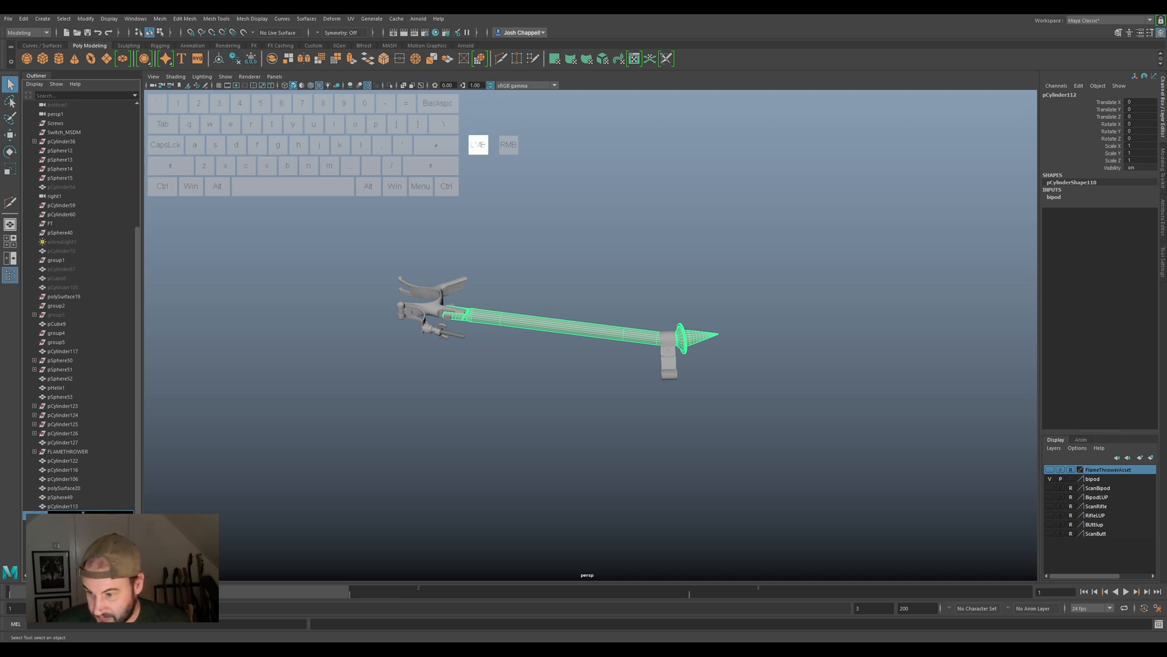
left_click(80, 513)
left_click_drag(59, 509, 48, 511)
type("MainBo")
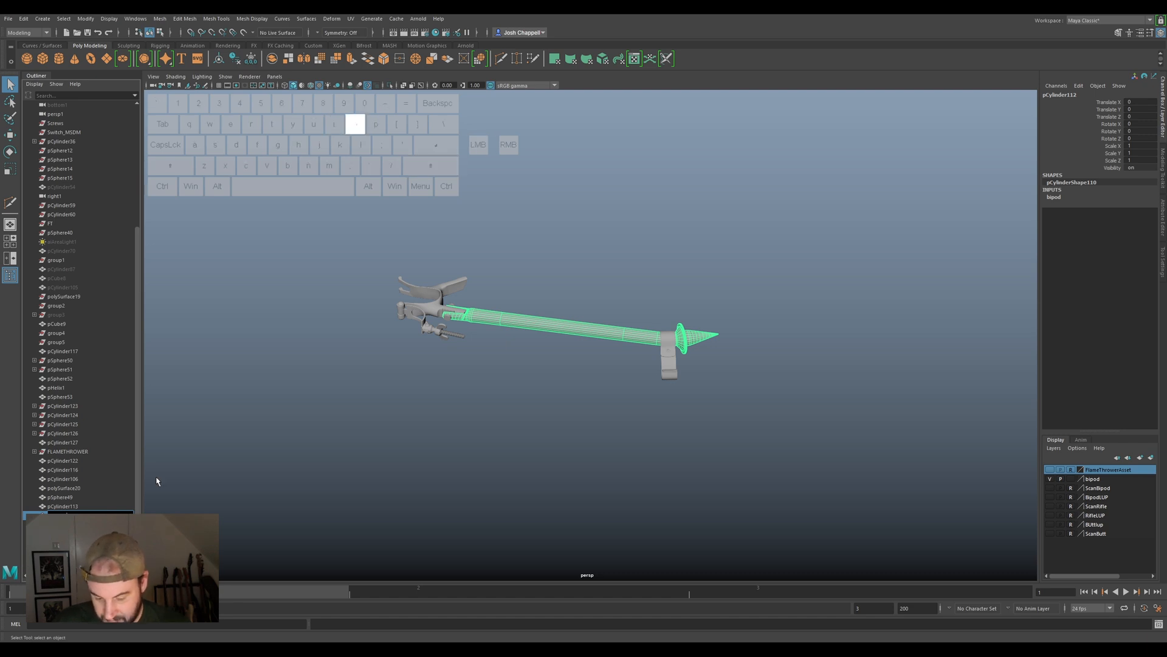
type("L")
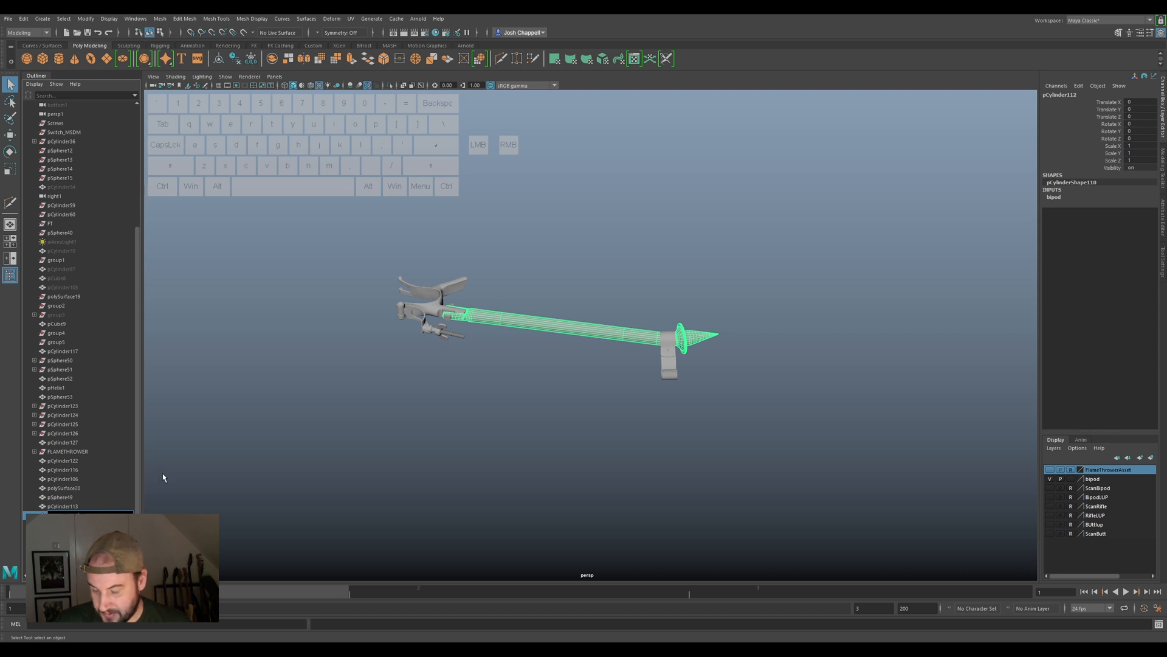
type("1")
key("Return")
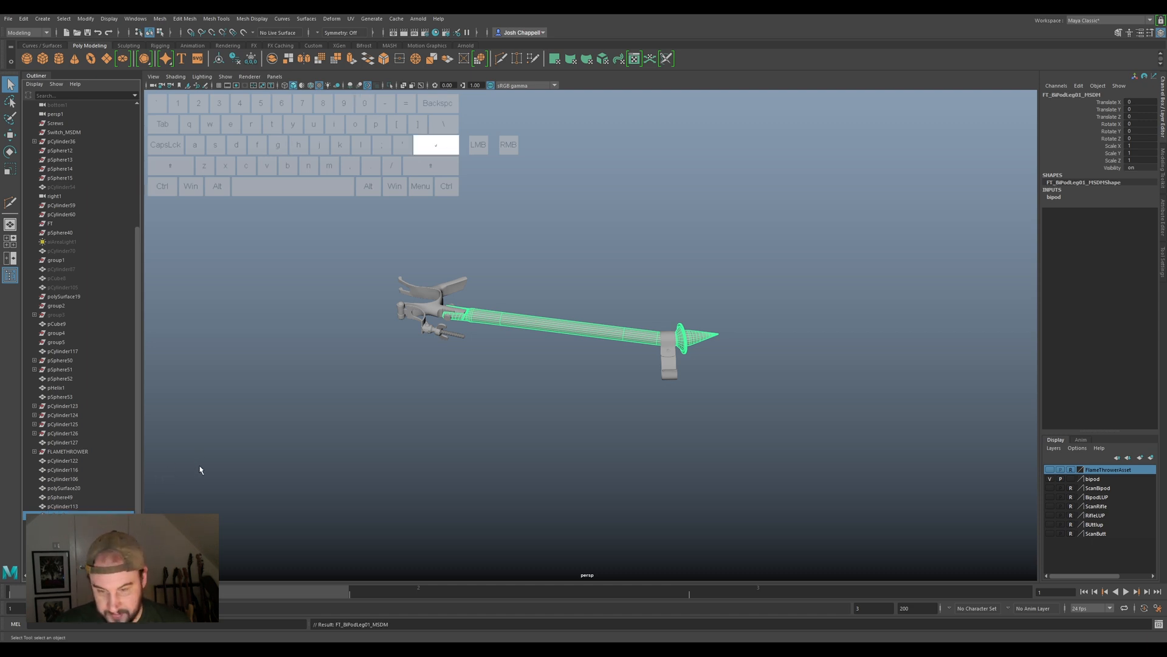
Move FT_BiPodLeg01_MSDM into the geo group of the FLAMETHROWER hierarchy.
left_click(35, 452)
left_click(45, 498)
left_click(45, 506)
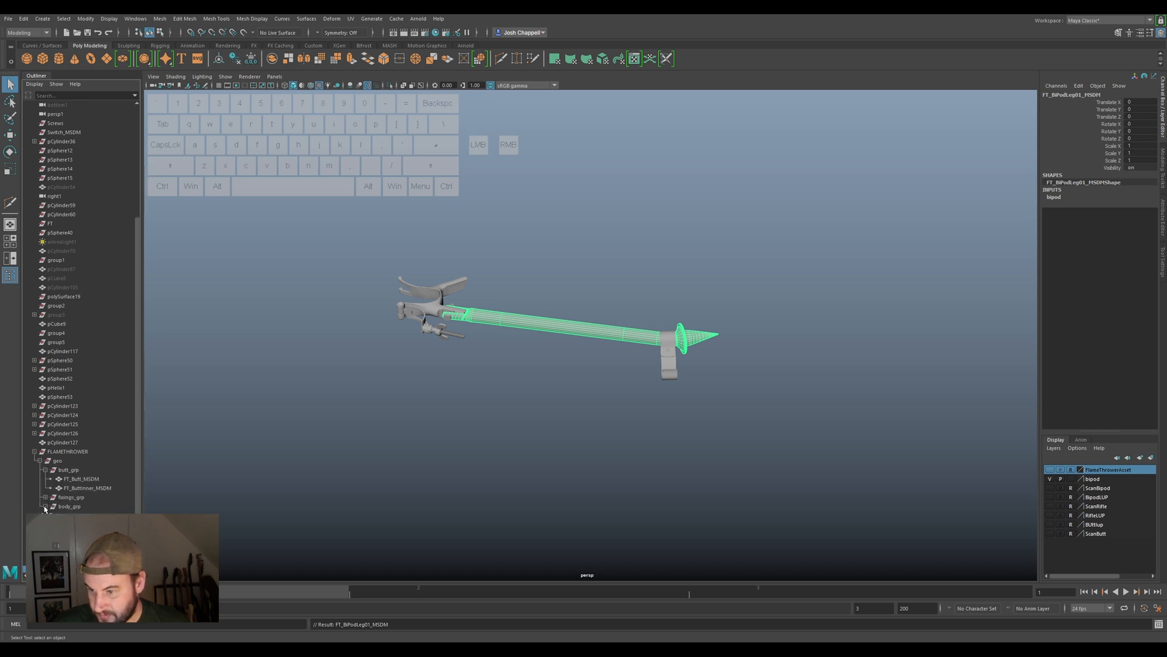
left_click(45, 470)
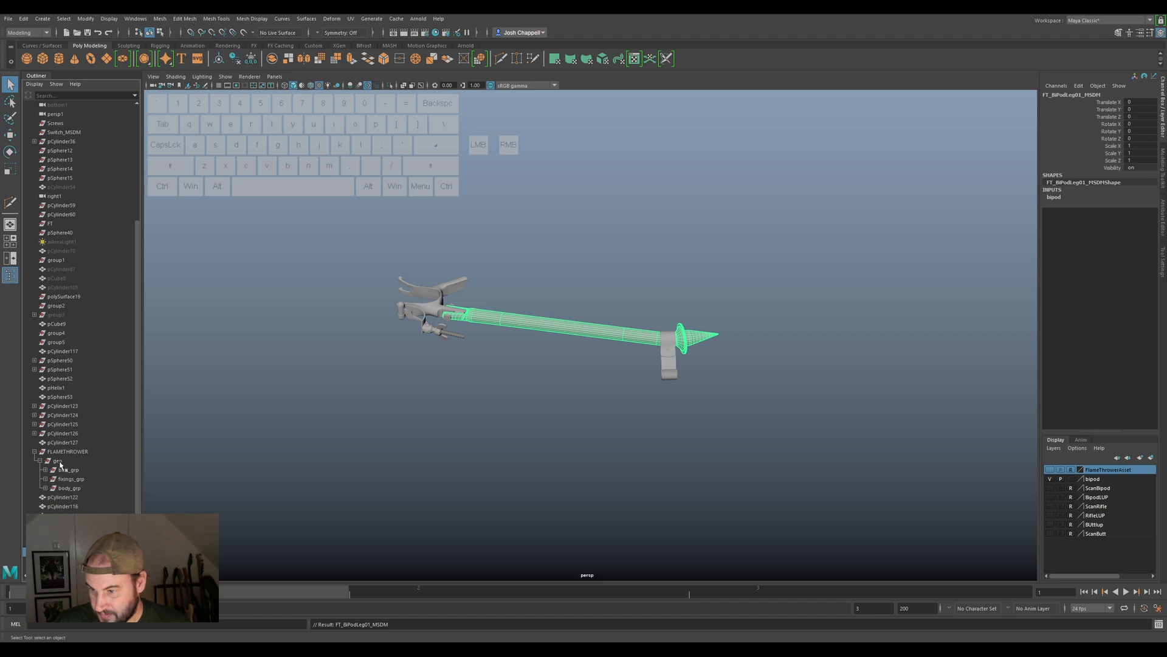
middle_click_drag(53, 551, 56, 462)
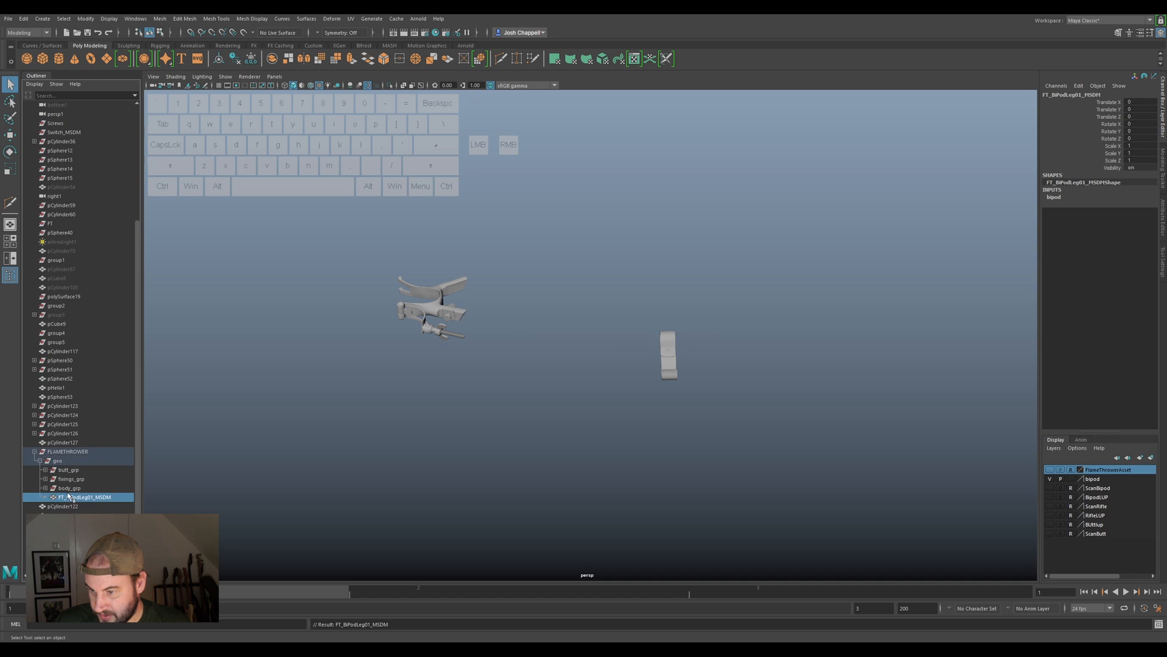
Group FT_BiPodLeg01_MSDM inside geo and name the new group bipod_grp.
key("ctrl+g")
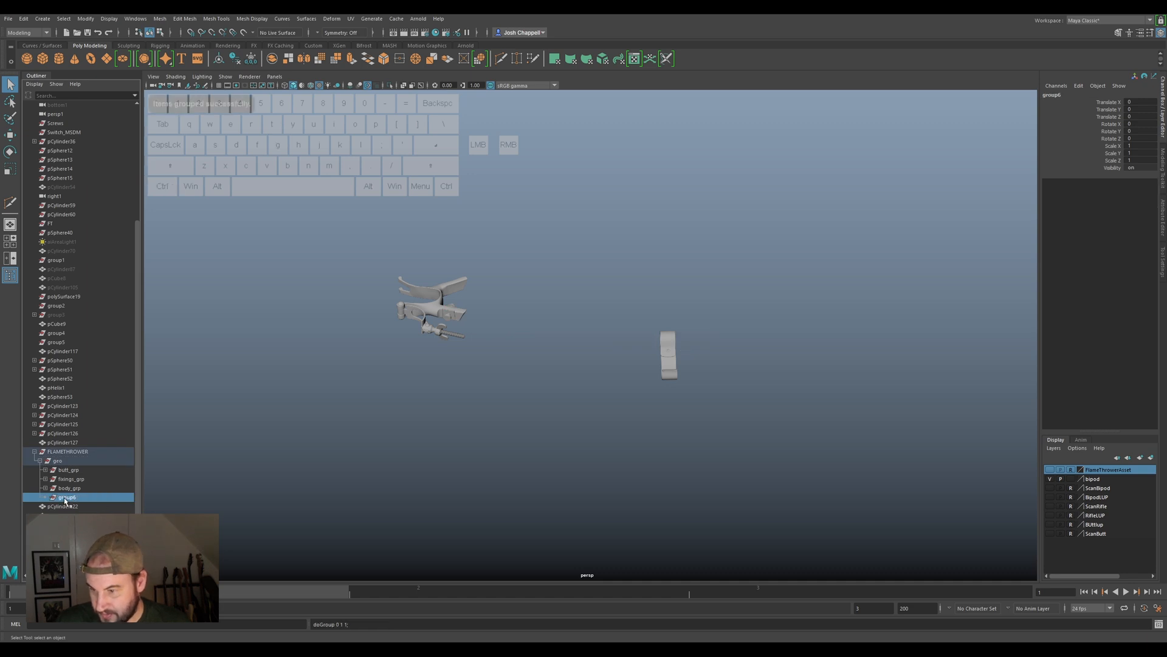
double_click(68, 497)
type("bipod")
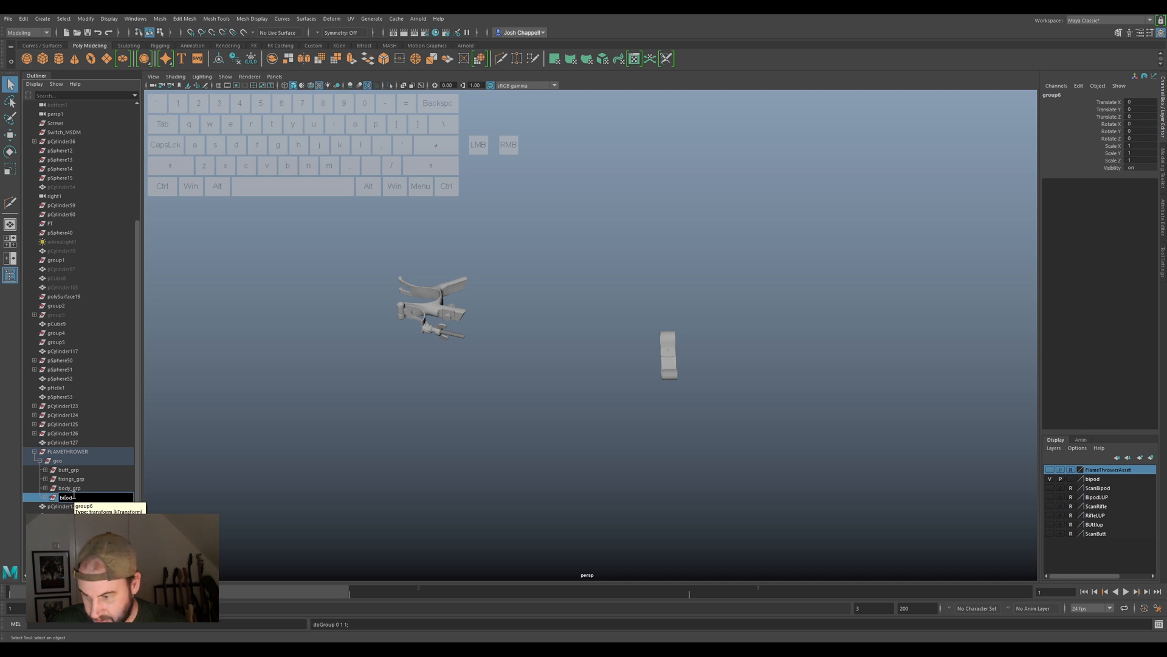
key("BackSpace")
type("pod")
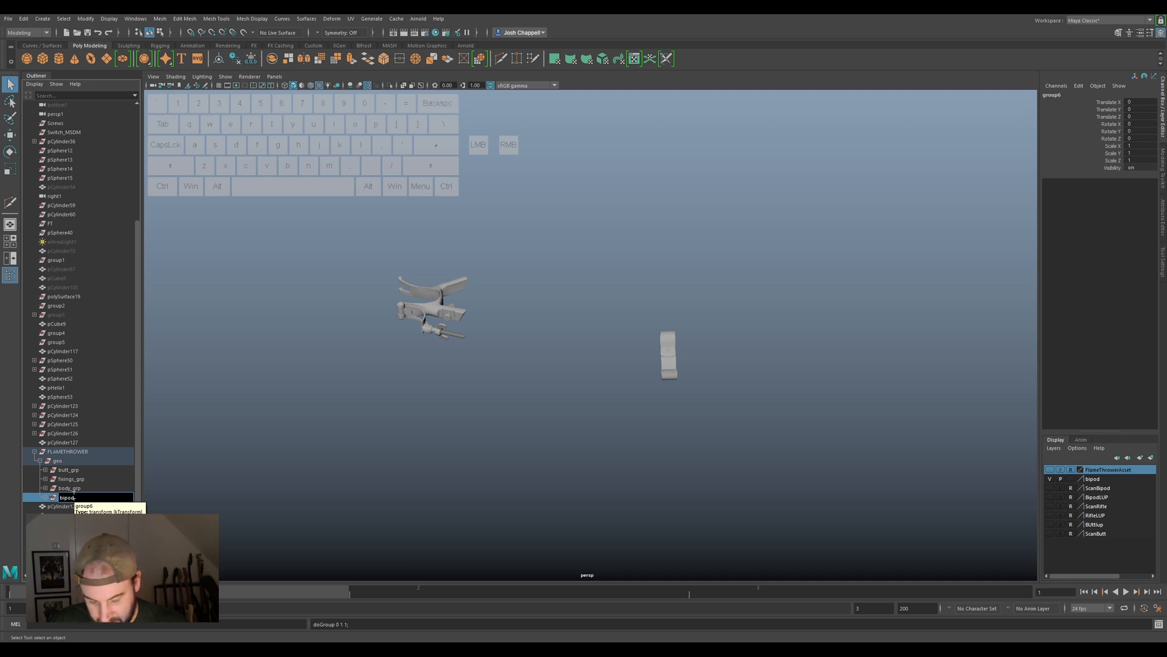
key("shift")
type("_grp")
key("Return")
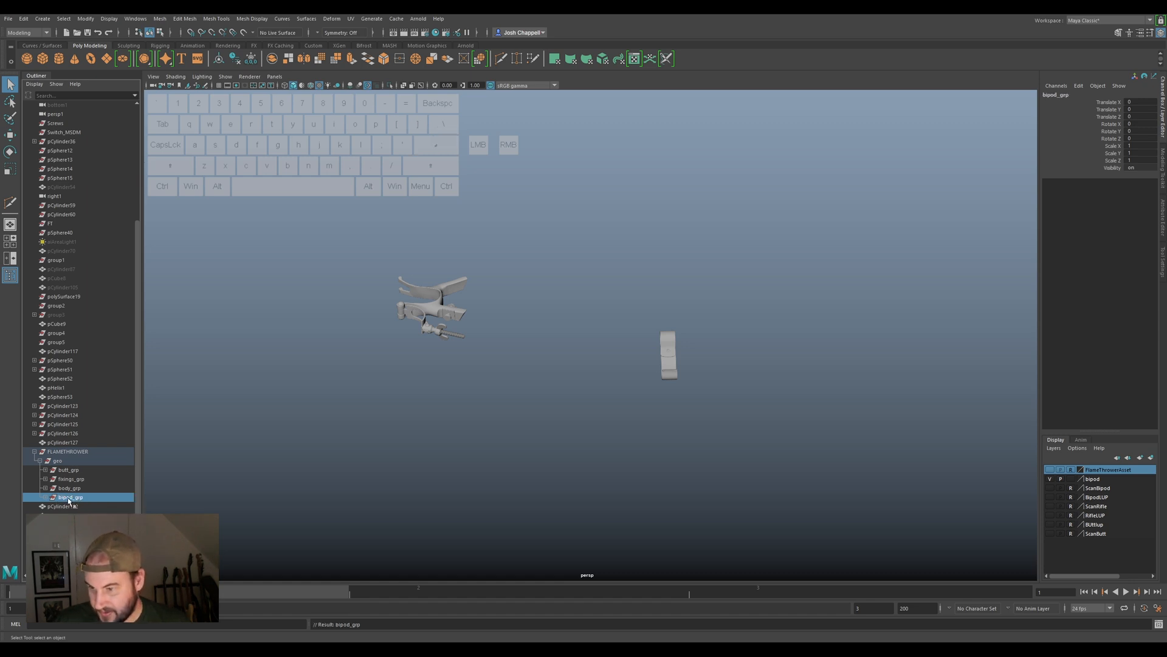
left_click(45, 498)
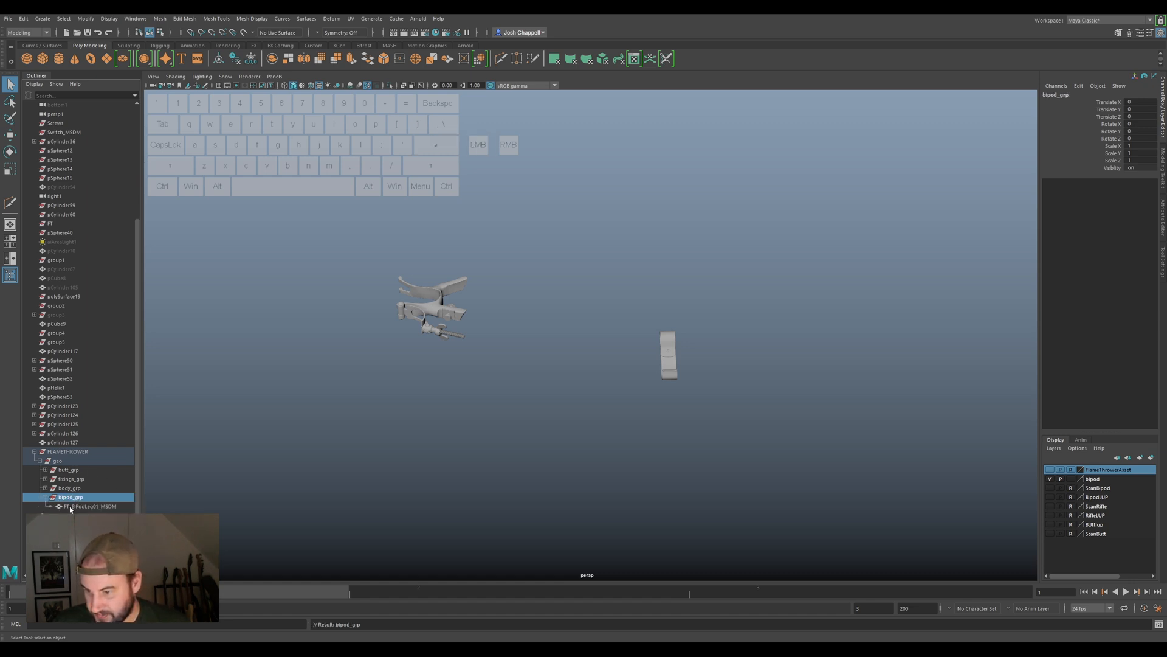
left_click(73, 506)
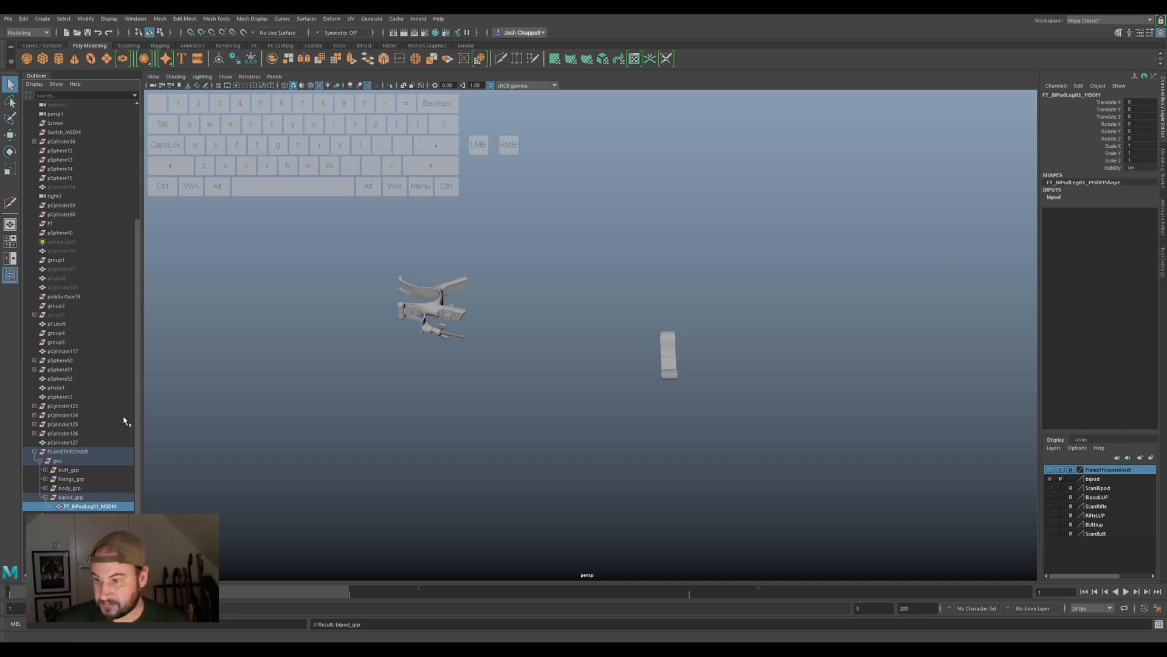
Freeze the transformations and delete the history of the bipod's hooked clip mesh, pCylinder113.
left_click(673, 356)
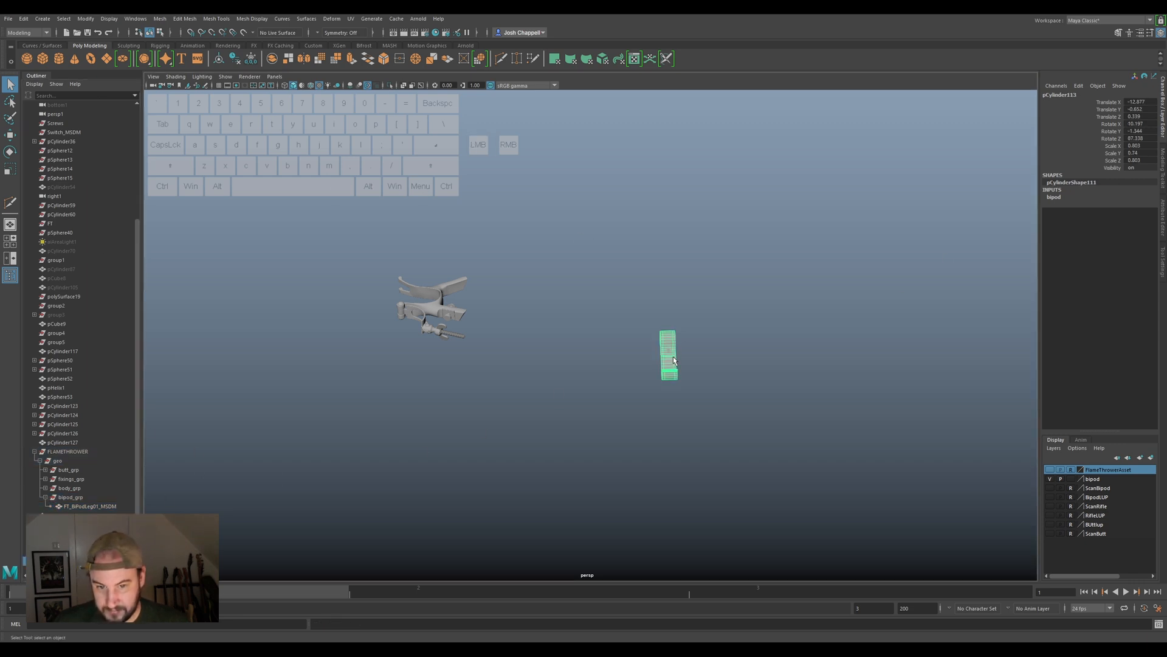
scroll(687, 362, "up", 5)
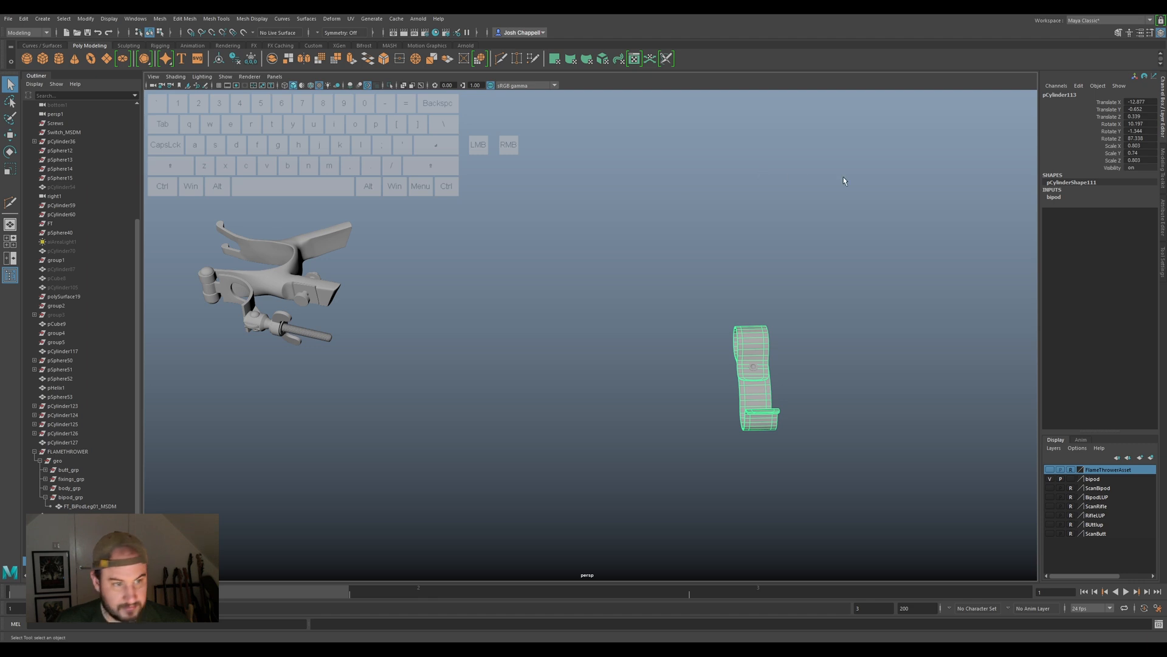
left_click(251, 58)
left_click(234, 59)
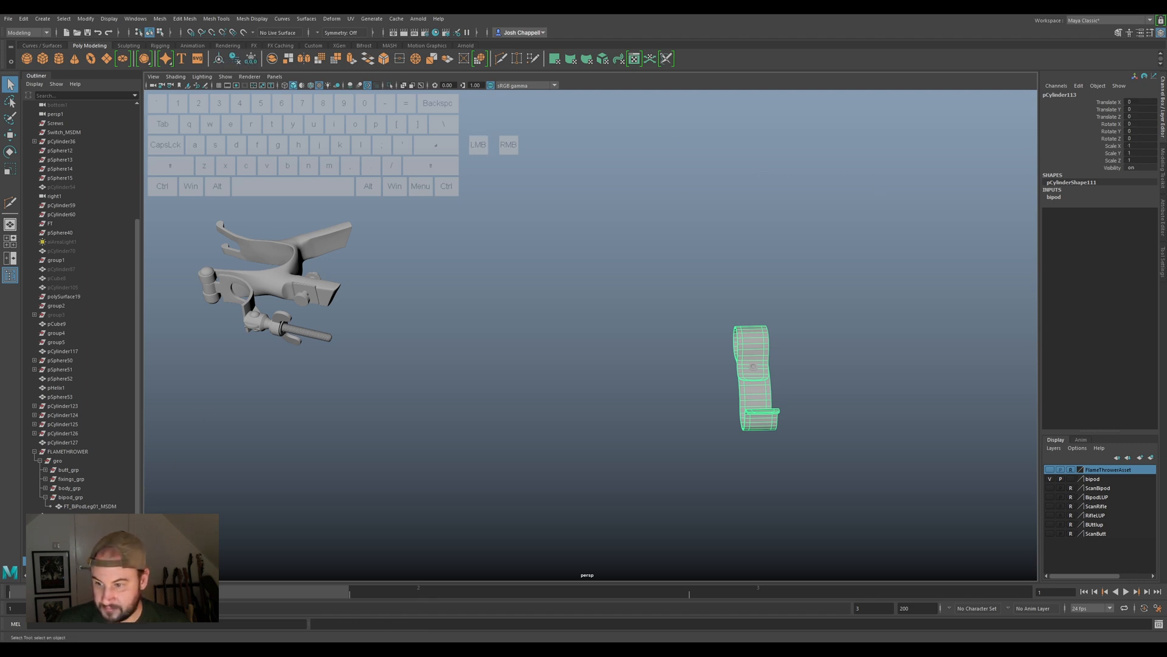
Rename the bipod's hooked clip mesh FT_BiPodLegClip_MSDM and move it into bipod_grp.
double_click(89, 506)
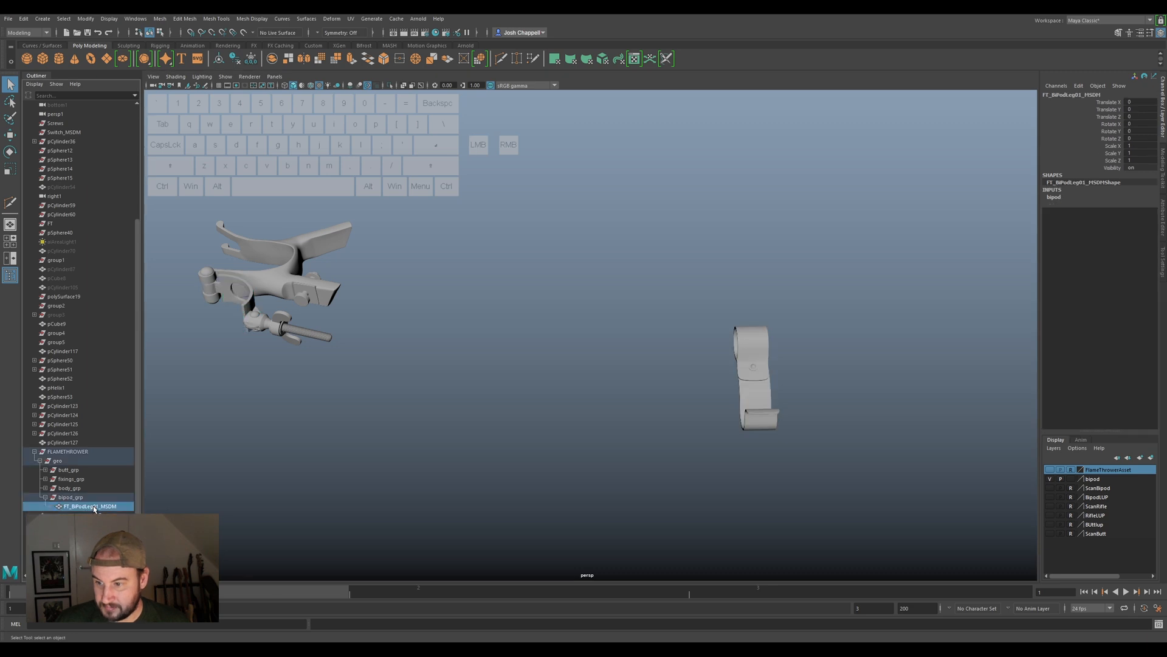
key("ctrl+c")
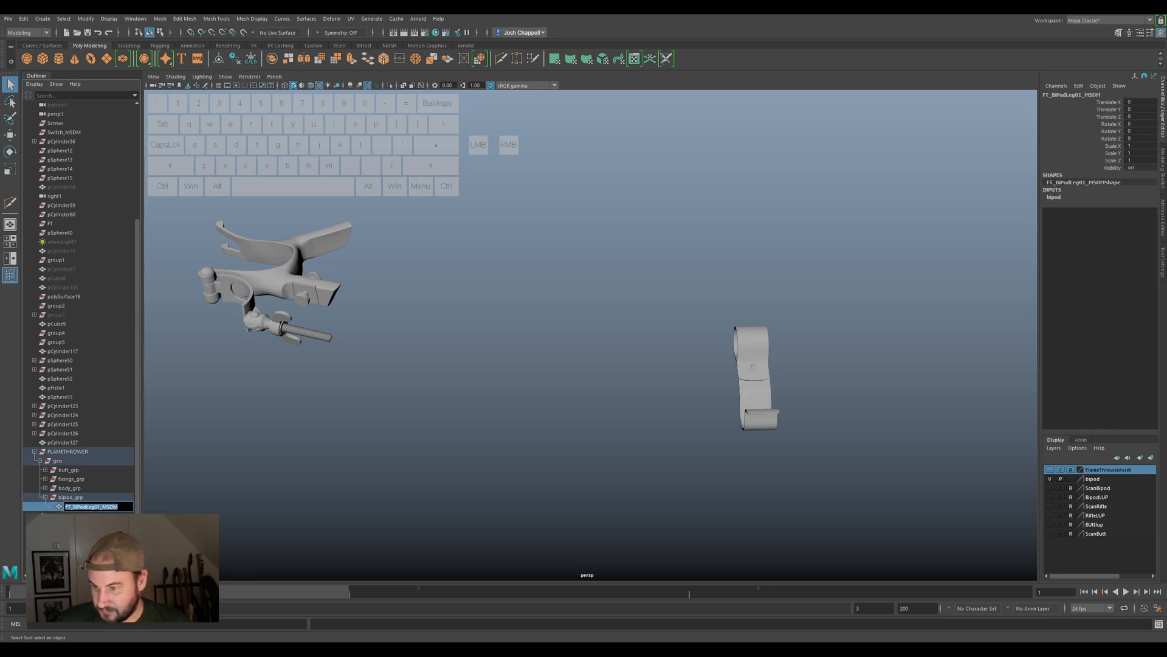
left_click(90, 560)
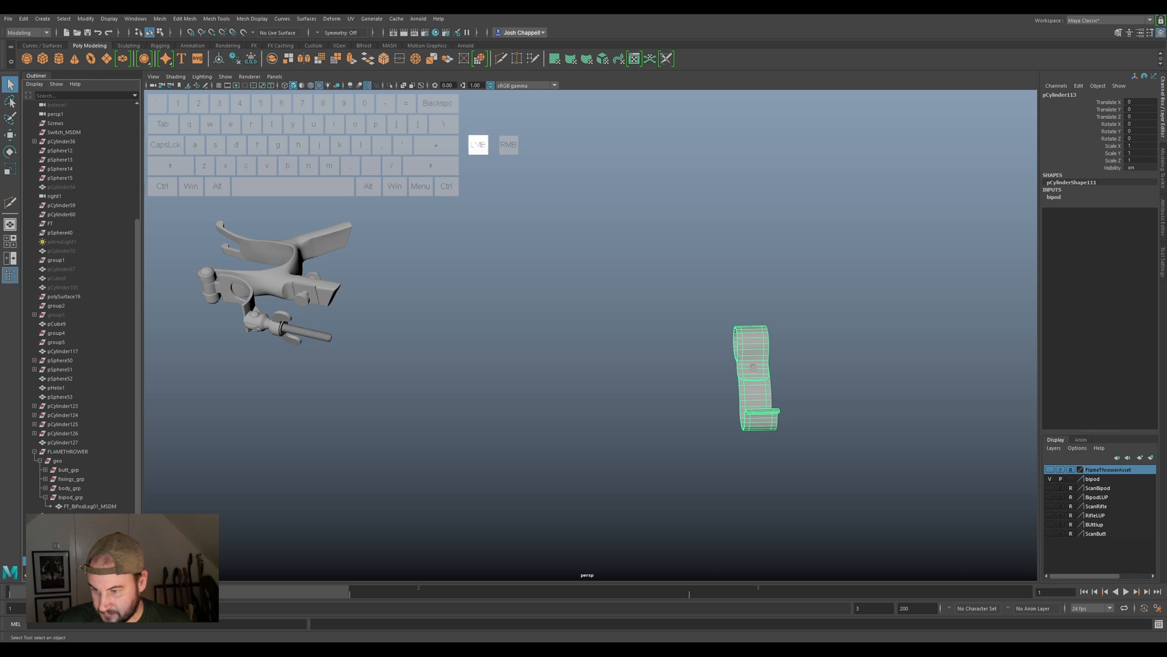
key("ctrl+v")
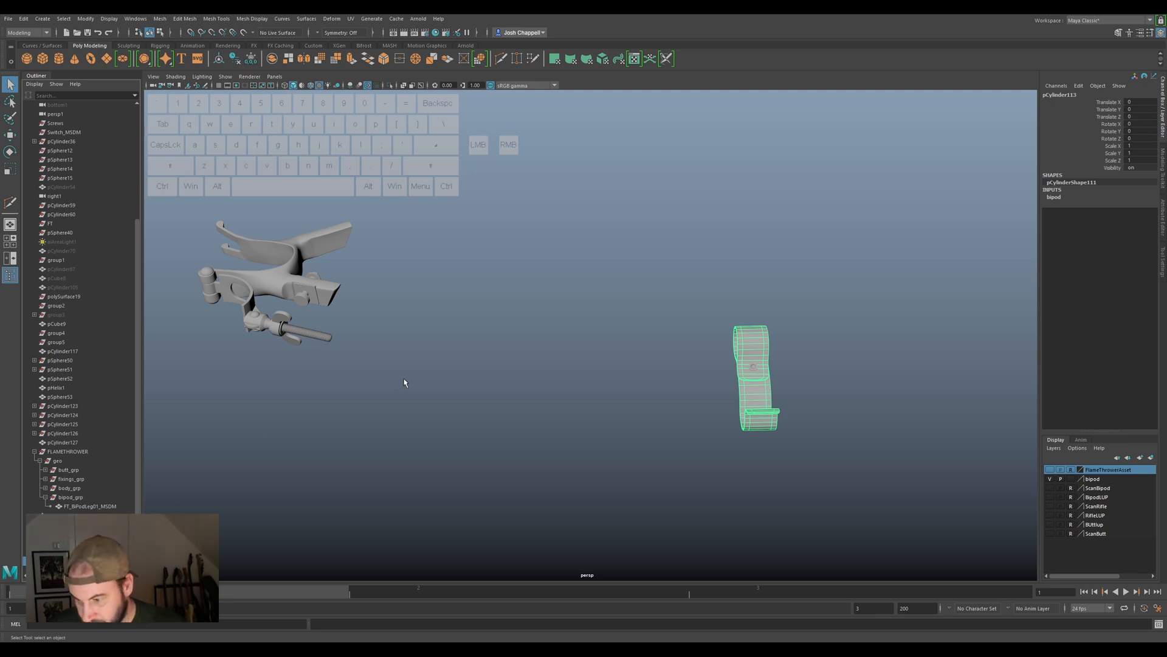
key("shift+c")
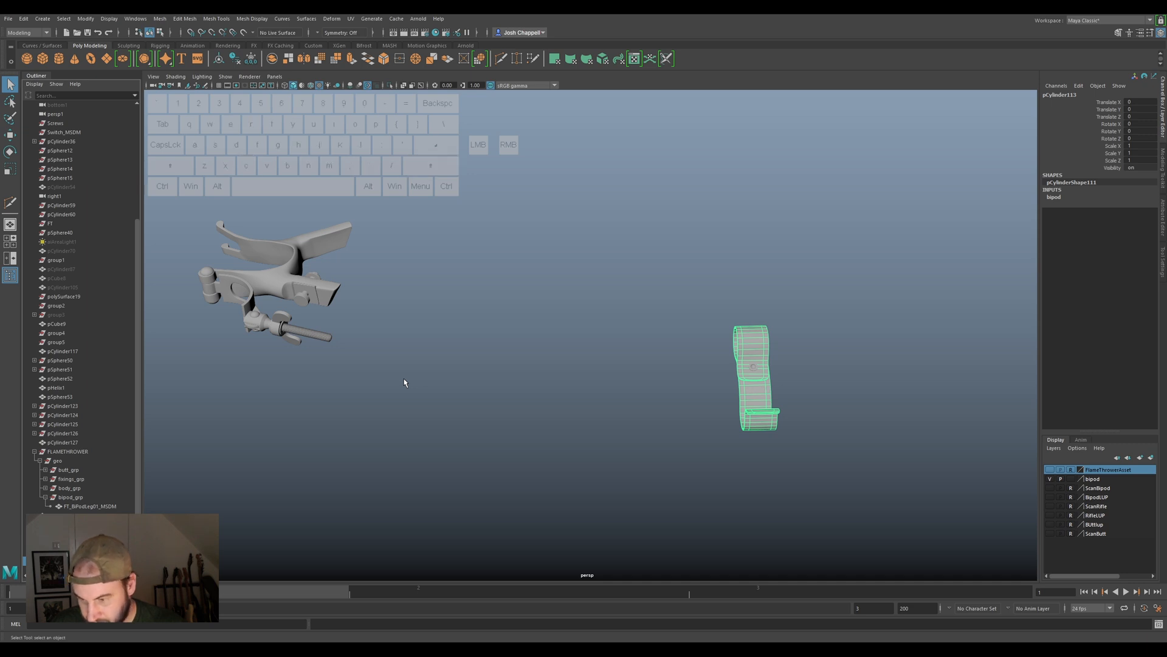
key("Return")
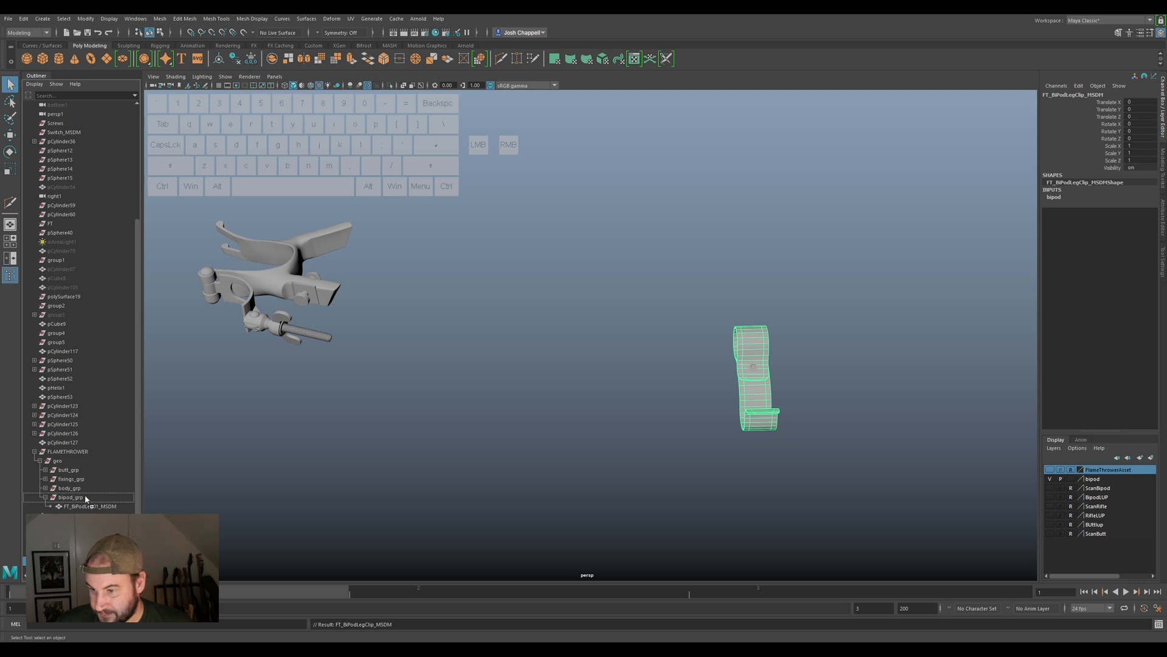
middle_click_drag(85, 496, 85, 494)
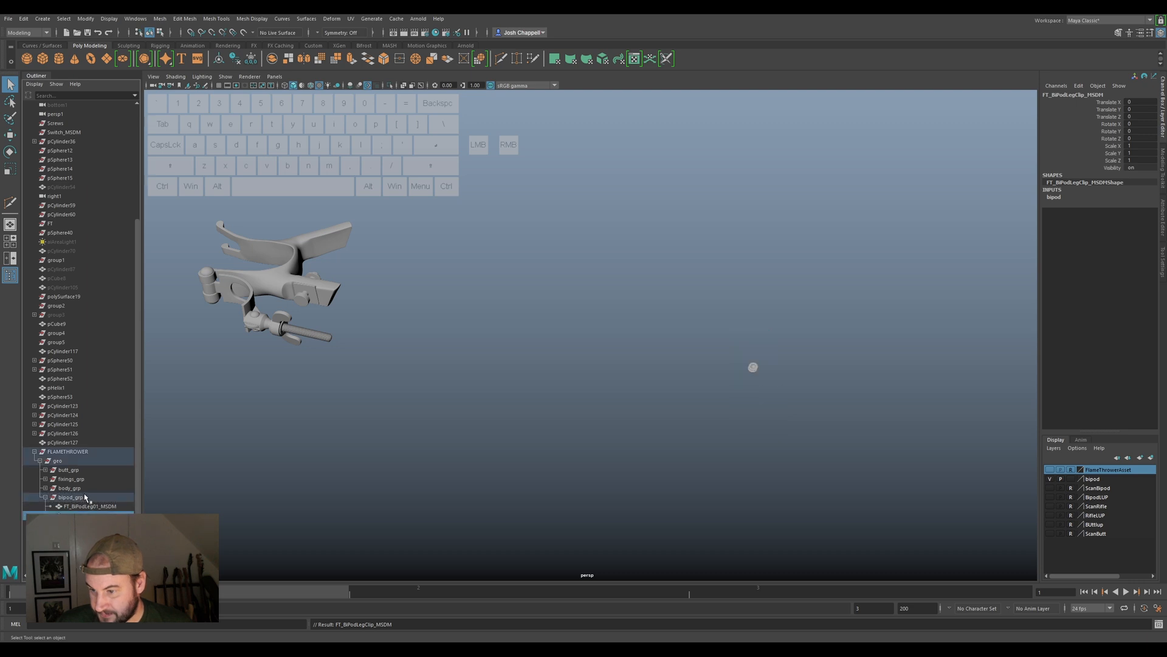
Freeze the transformations and delete the history of the clip's small rivet sphere, pSphere49.
left_click(753, 368)
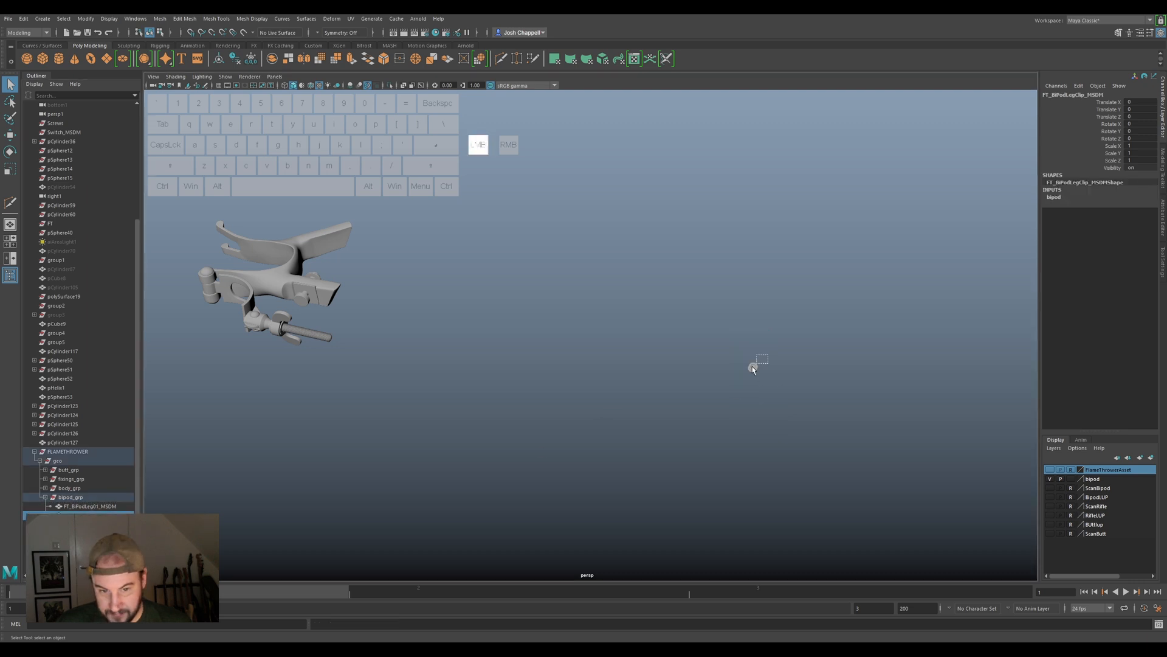
left_click(251, 58)
left_click(235, 59)
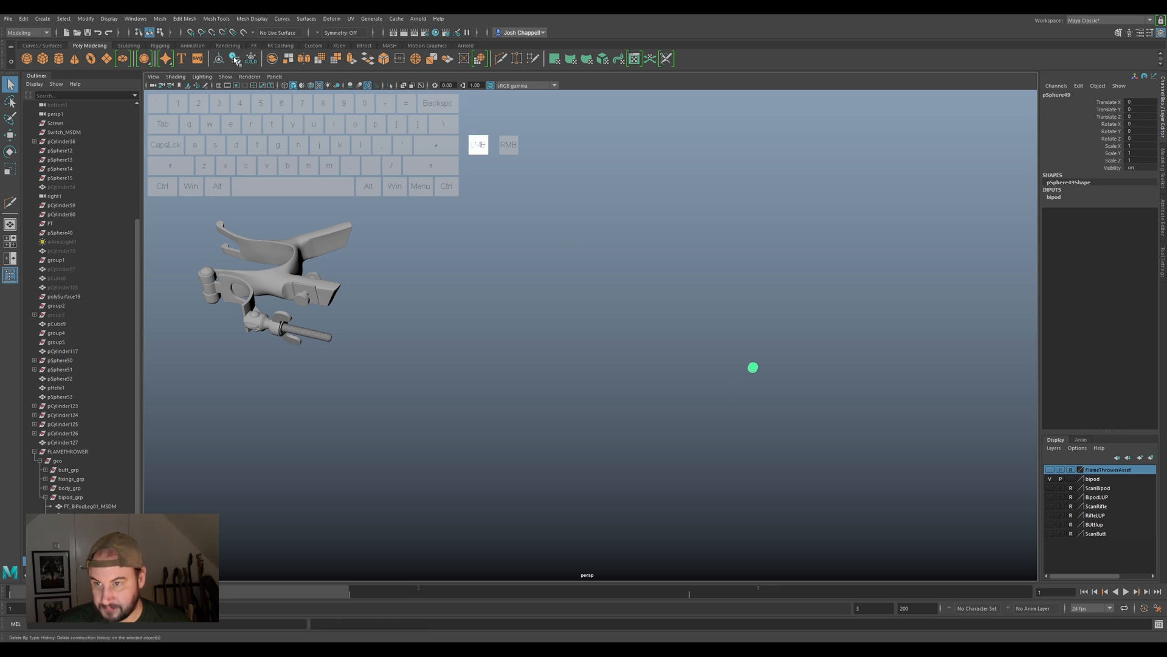
Rename the rivet sphere FT_BiPodLegClipRivet_MSDM and move it into bipod_grp.
left_click(107, 514)
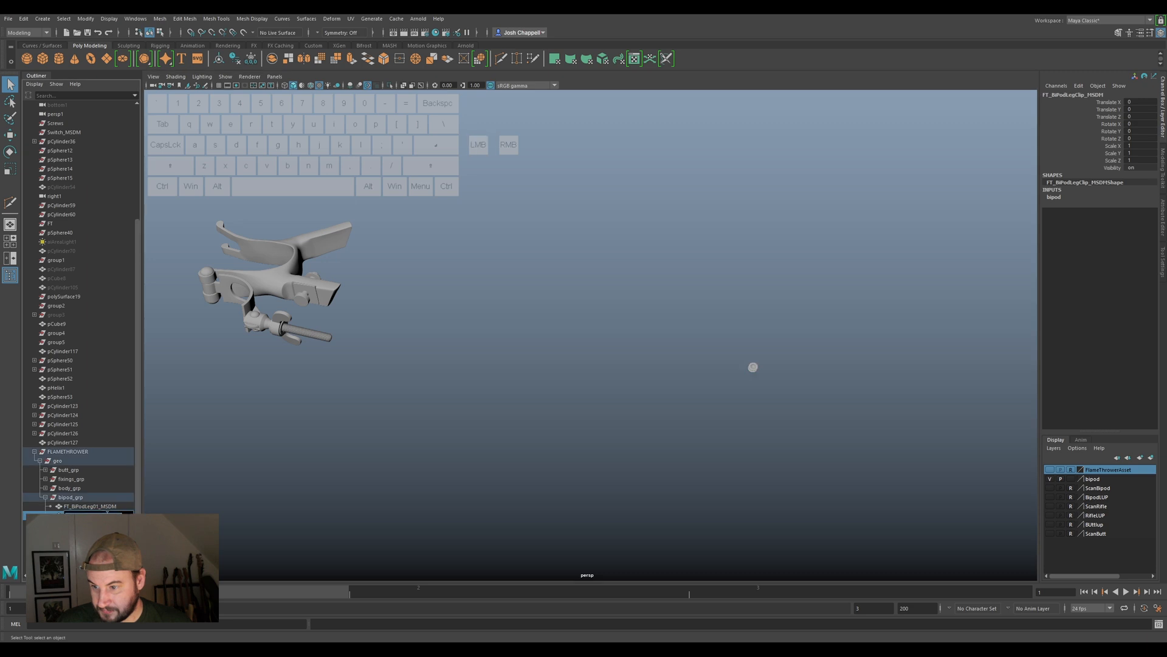
key("ctrl")
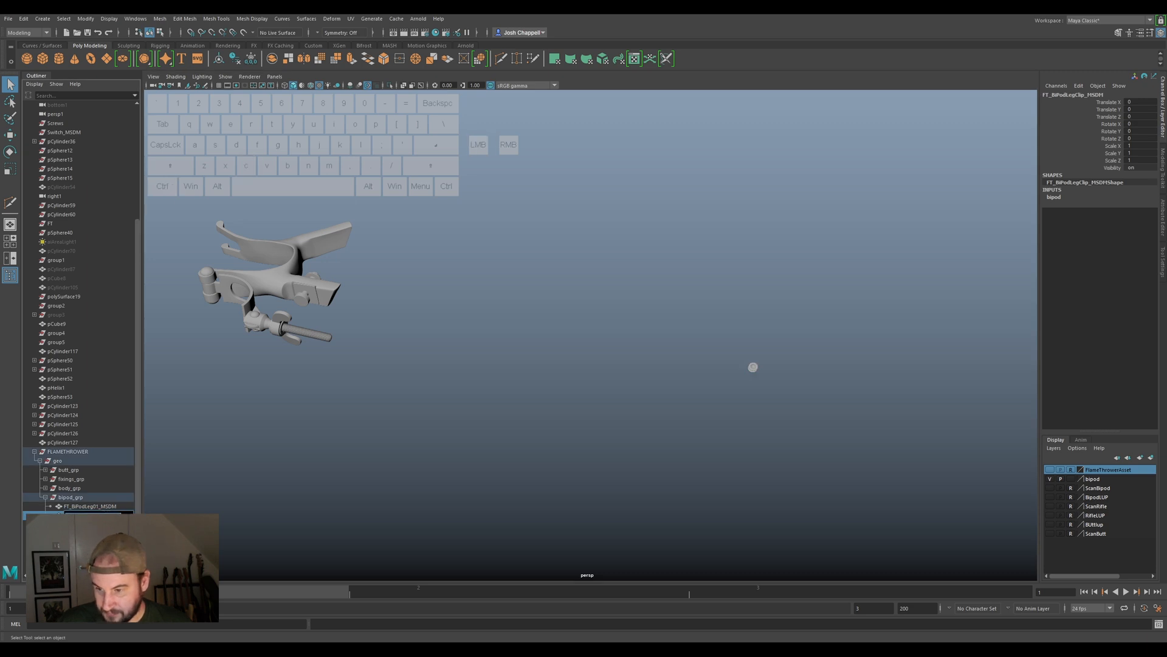
left_click(753, 367)
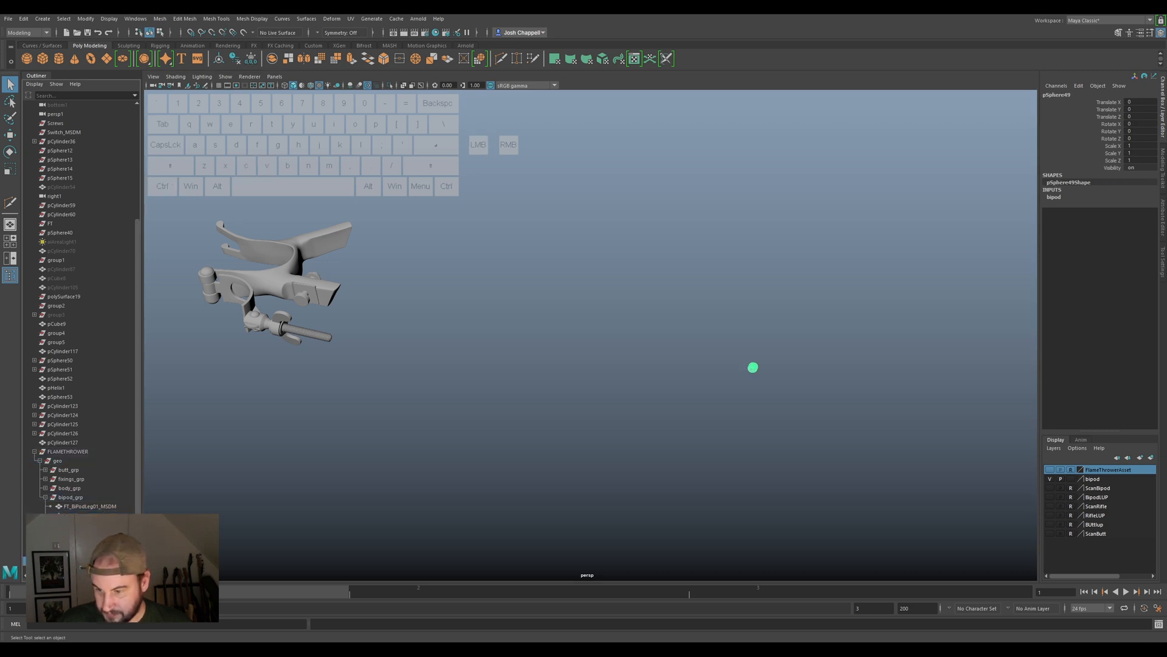
key("shift")
key("Return")
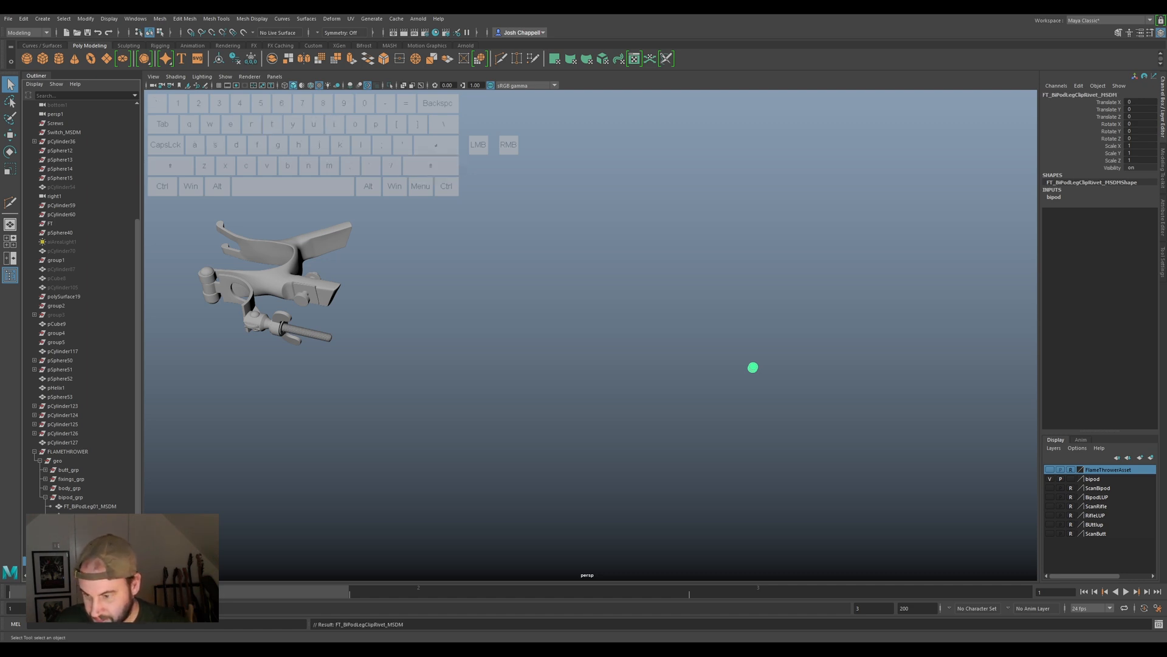
middle_click_drag(73, 561, 73, 497)
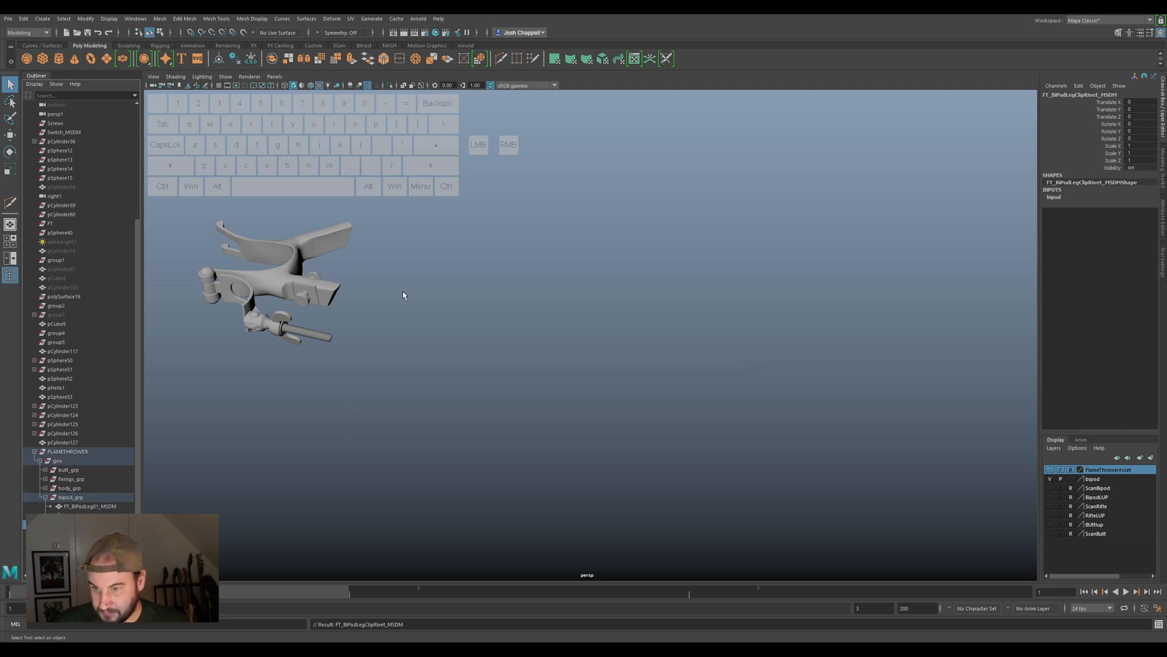
Freeze the transformations, delete the history and centre the pivot of the large forked bipod bracket, polySurface20.
middle_click_drag(308, 241, 451, 287, "alt")
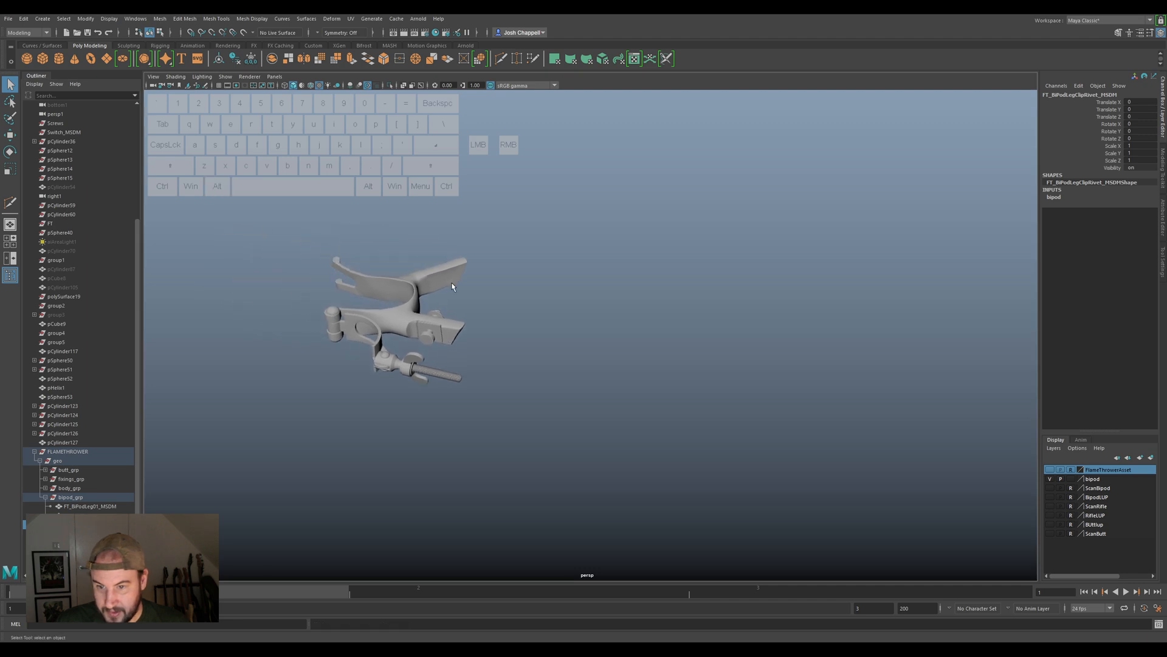
left_click(406, 305)
left_click(251, 60)
left_click(235, 59)
left_click(218, 60)
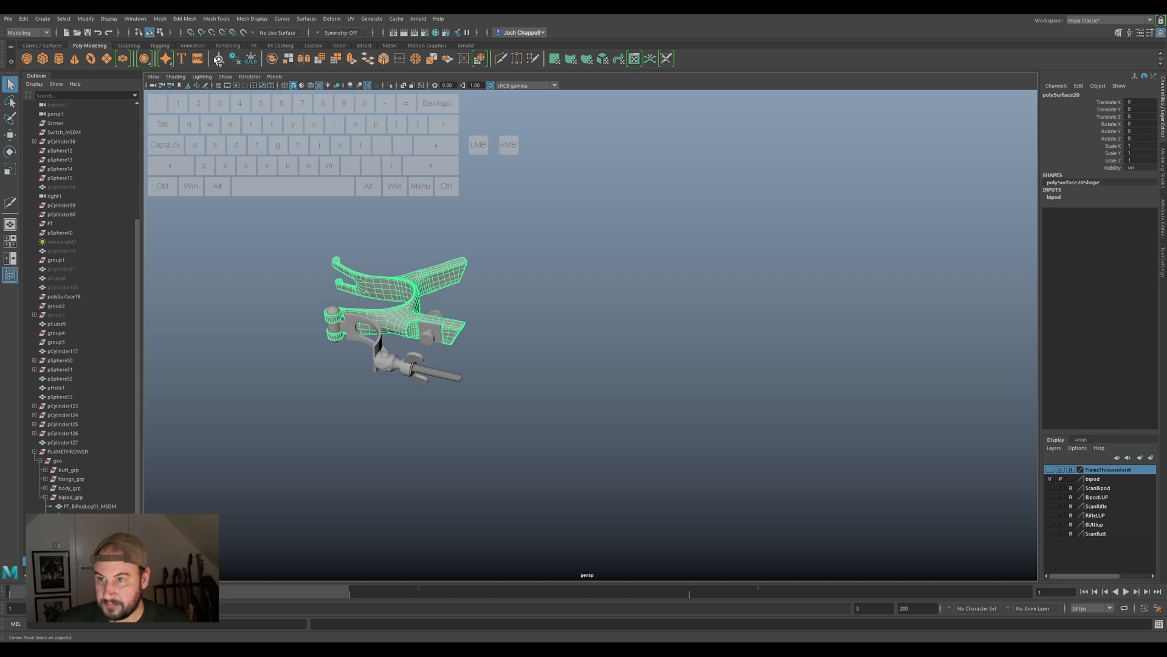
Rename the forked bracket mesh FT_BiPodBracket_MSDM.
key("ctrl+v")
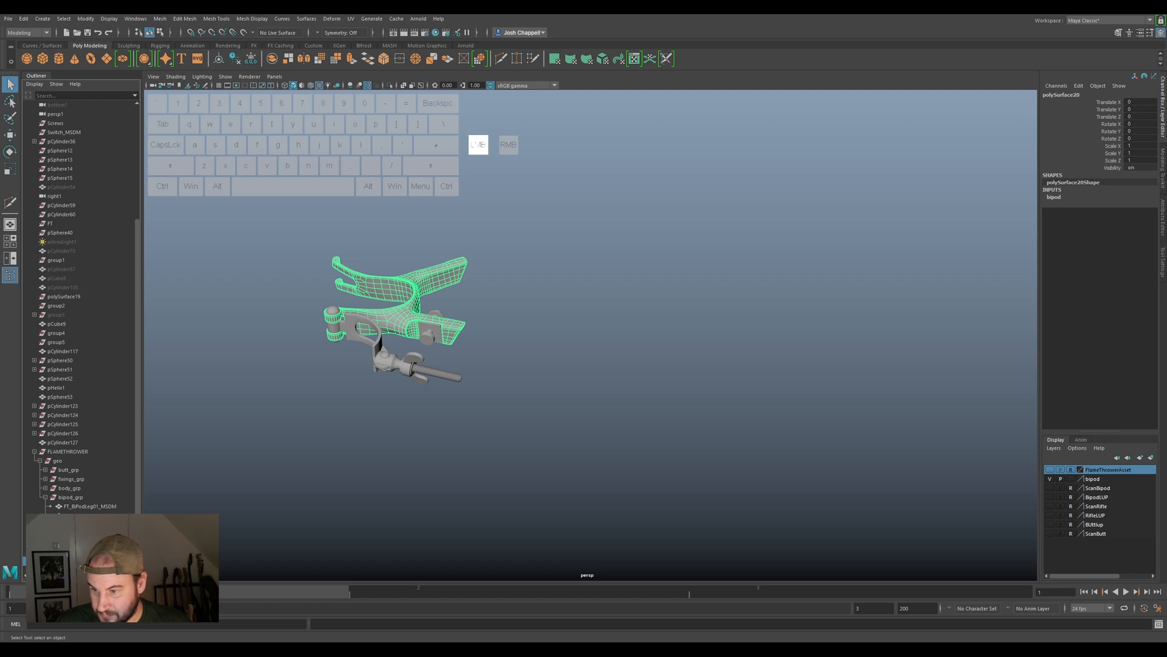
key("BackSpace")
key("BackSpace")
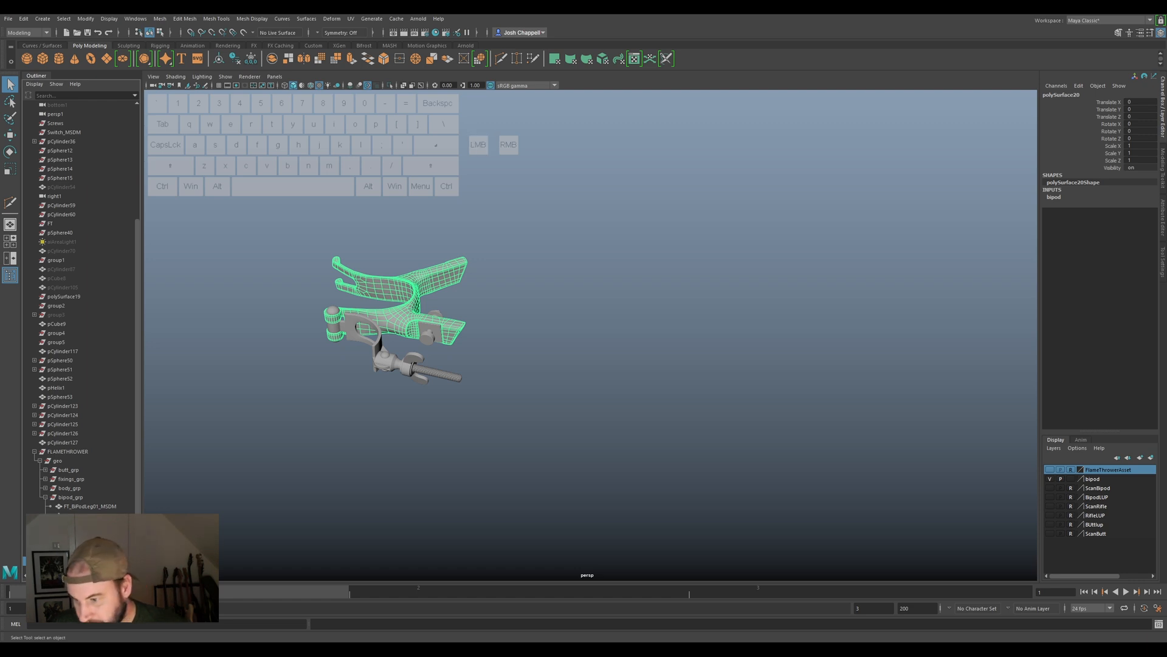
type("Bracket")
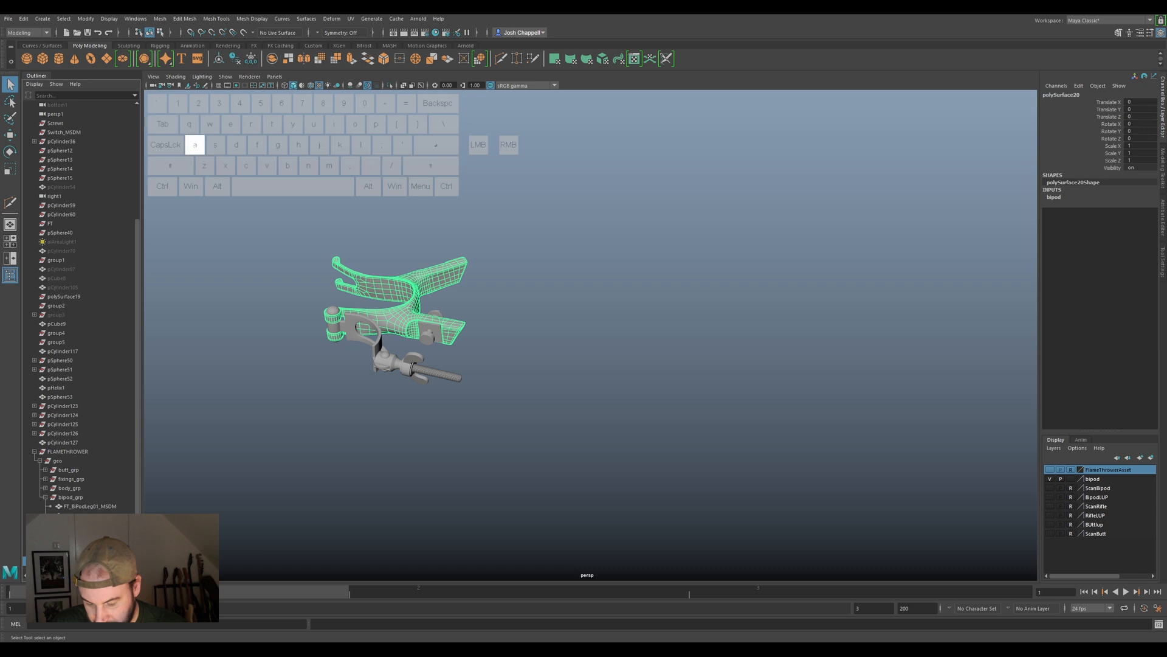
key("Return")
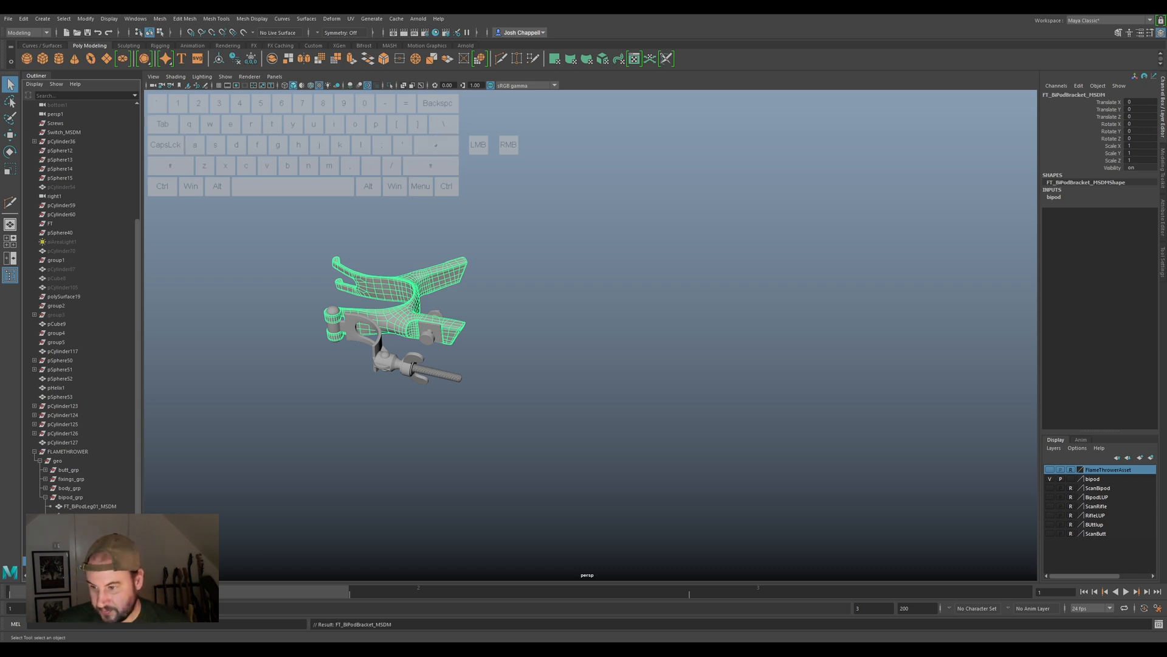
Try moving FT_BiPodBracket_MSDM into bipod_grp and undo the move.
key("ctrl+h")
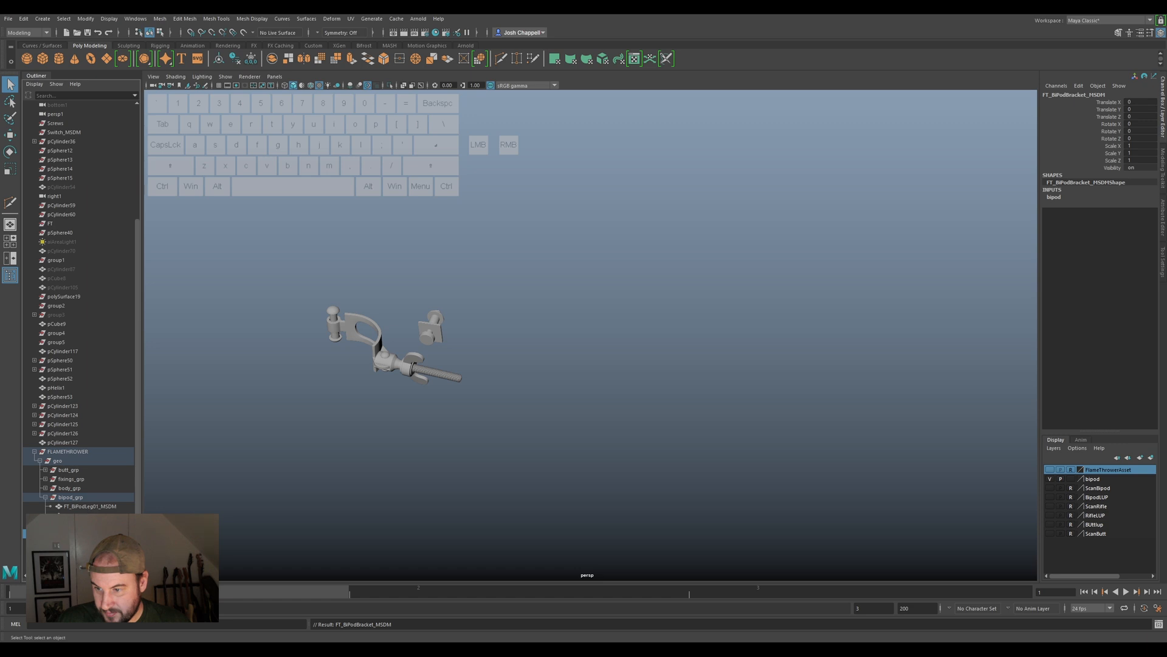
key("ctrl+z")
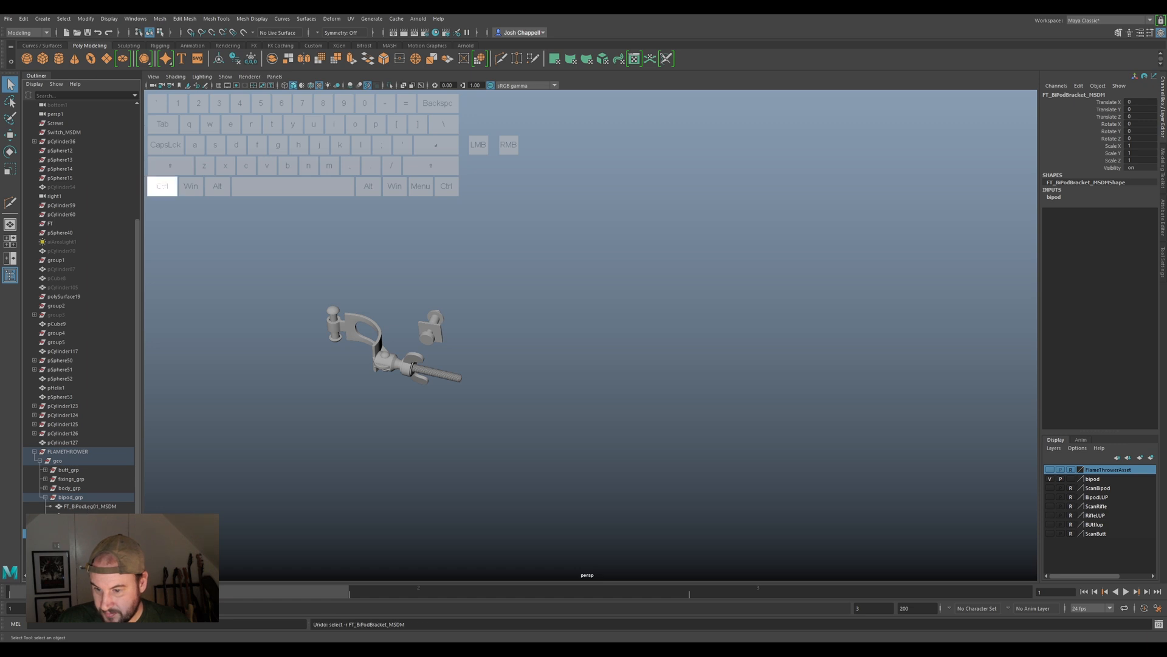
key("ctrl+z")
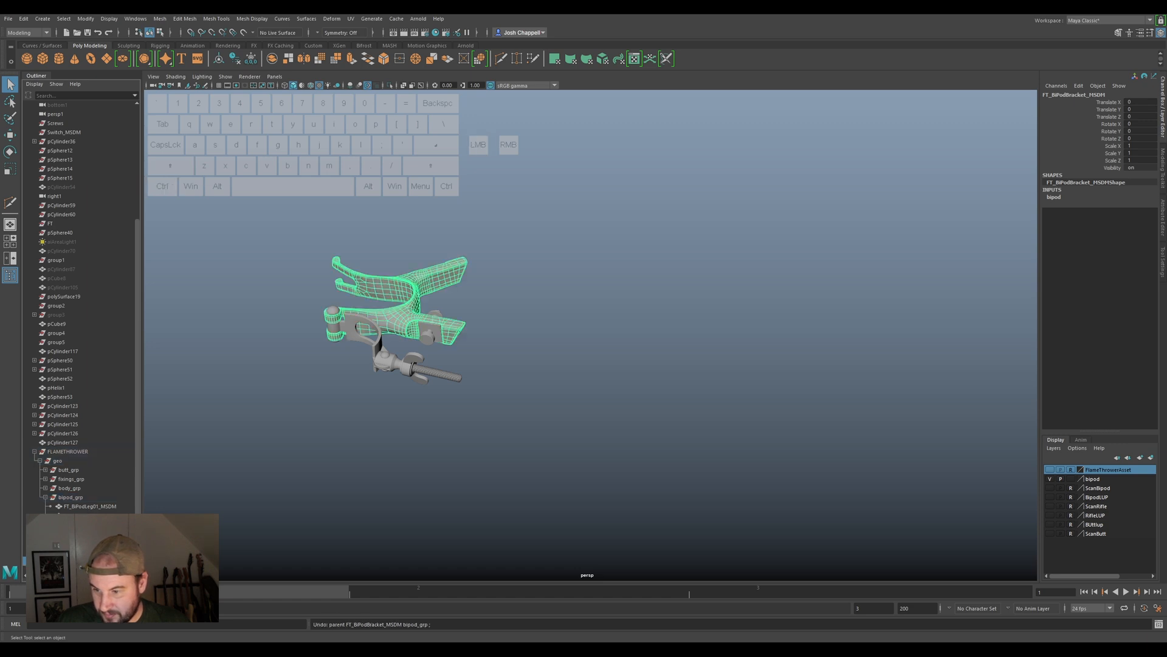
Freeze transformations and delete history on FT_BiPodBracket_MSDM again, and retry parenting it under bipod_grp.
left_click(251, 59)
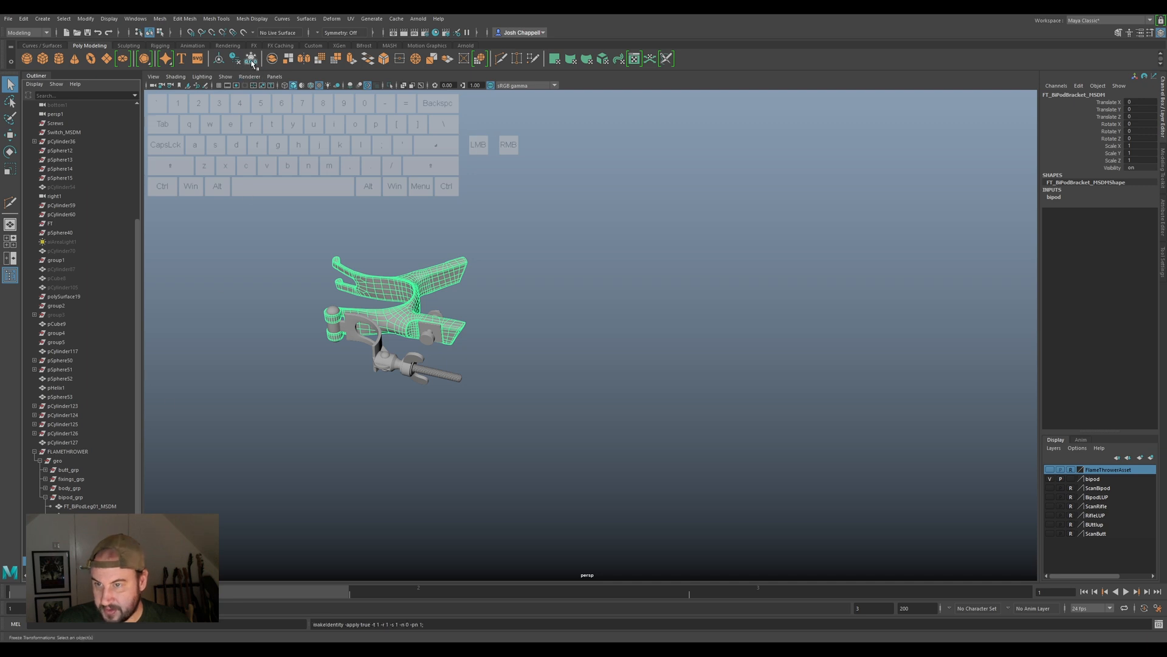
left_click(235, 60)
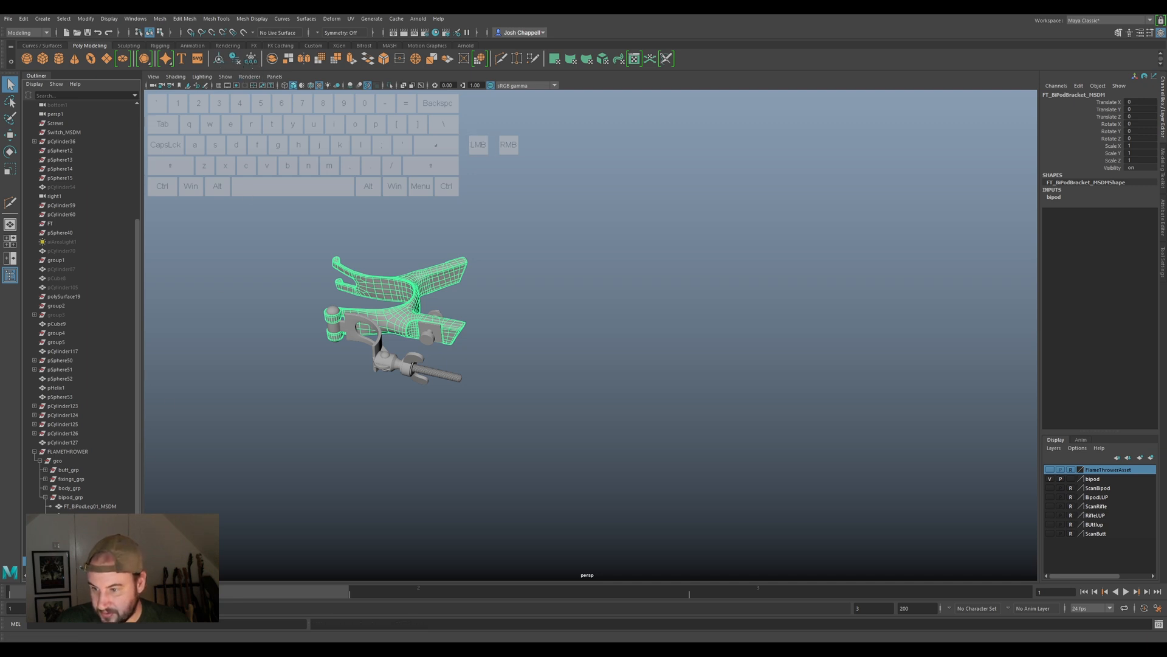
middle_click_drag(73, 561, 69, 496)
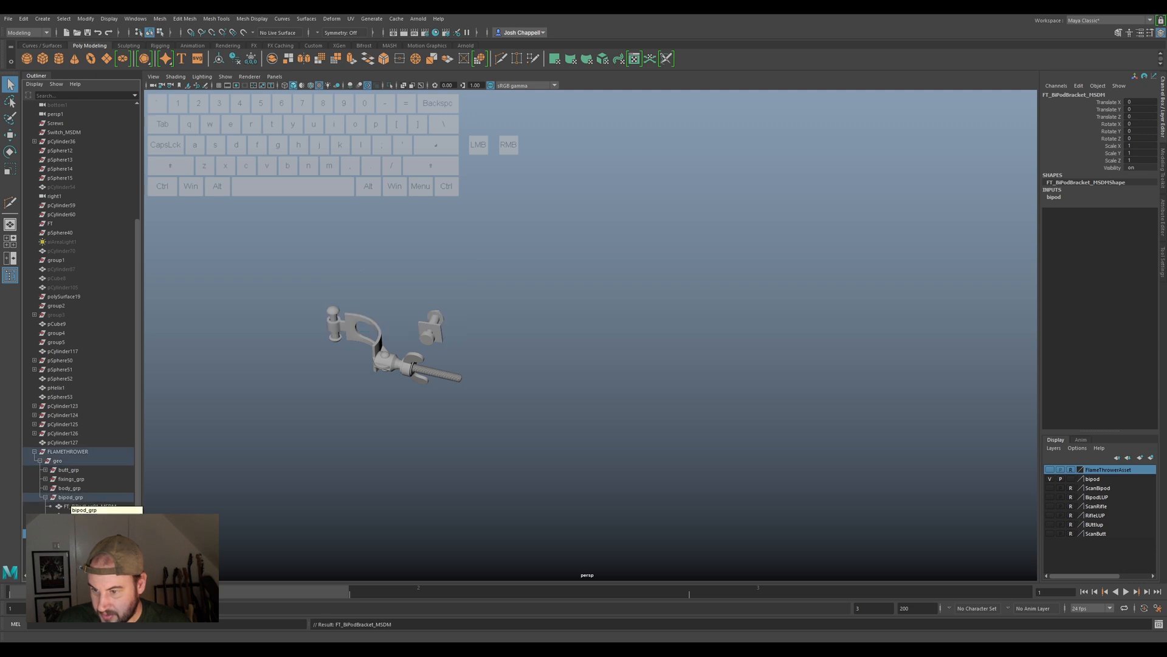
key("ctrl+z")
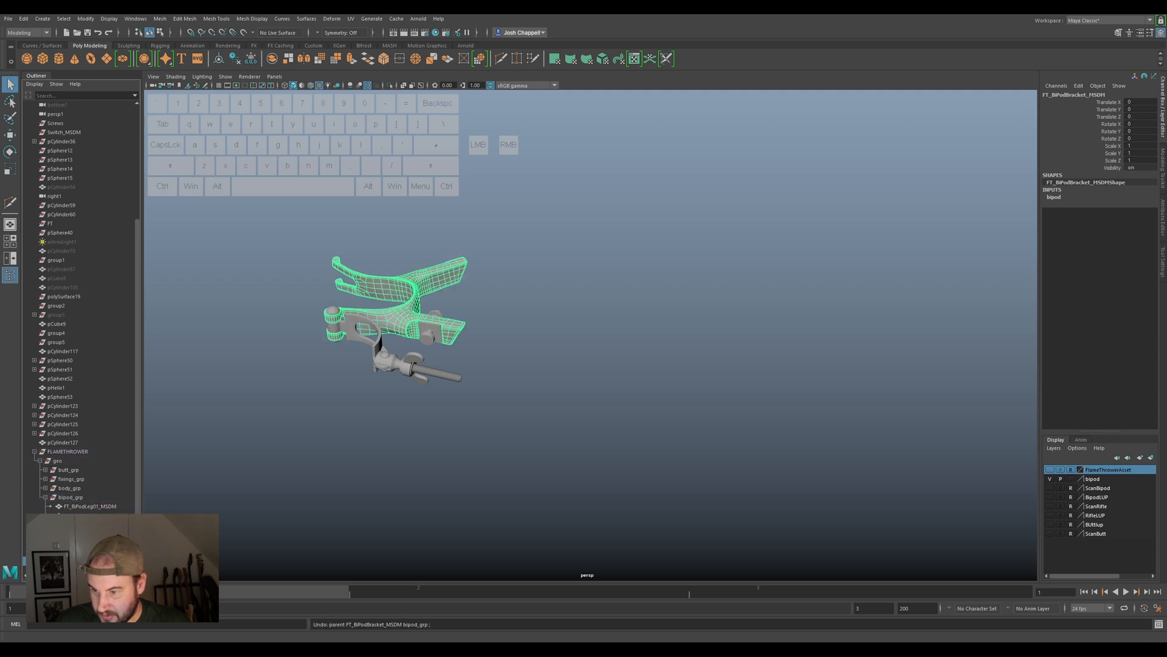
Reselect FT_BiPodBracket_MSDM and reapply the transform freeze, history deletion and pivot centring.
left_click(72, 497)
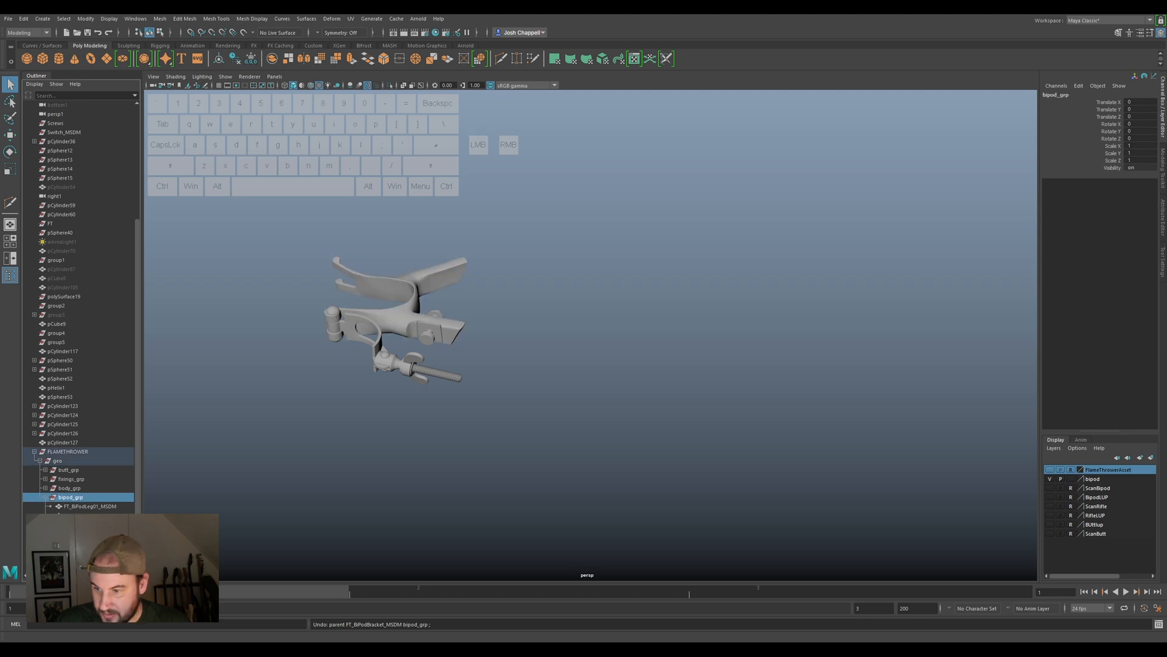
left_click(72, 561)
left_click(251, 59)
left_click(237, 57)
left_click(219, 60)
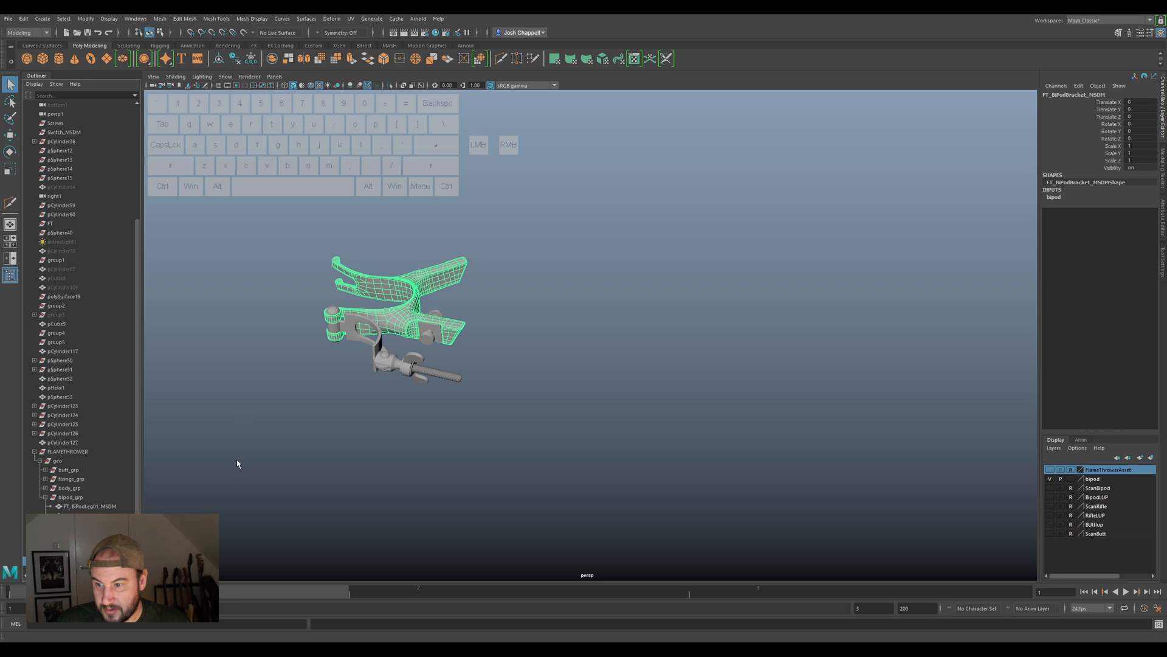
Try parenting the cleaned bracket mesh under bipod_grp once more, check the bipod from another angle and undo the move.
middle_click_drag(72, 561, 72, 498)
key("f")
scroll(571, 413, "down", 4)
mouse_move(574, 416)
left_mouse_down("alt")
mouse_move(648, 466)
mouse_move(571, 438)
mouse_move(576, 417)
left_mouse_up("alt")
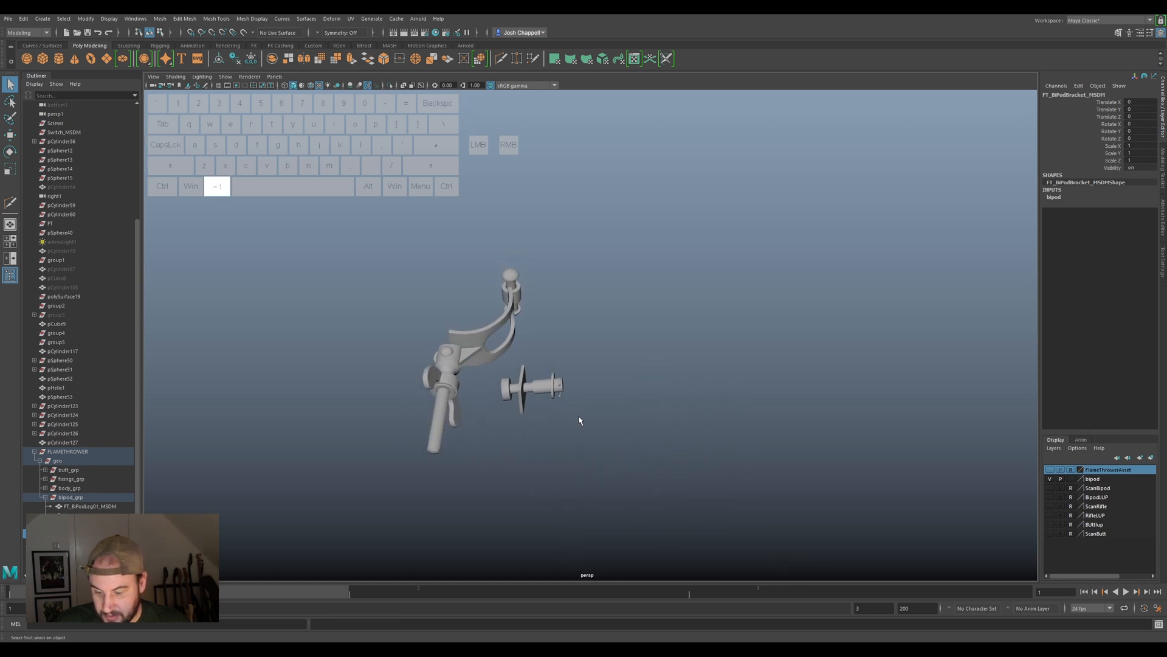
key("ctrl+z")
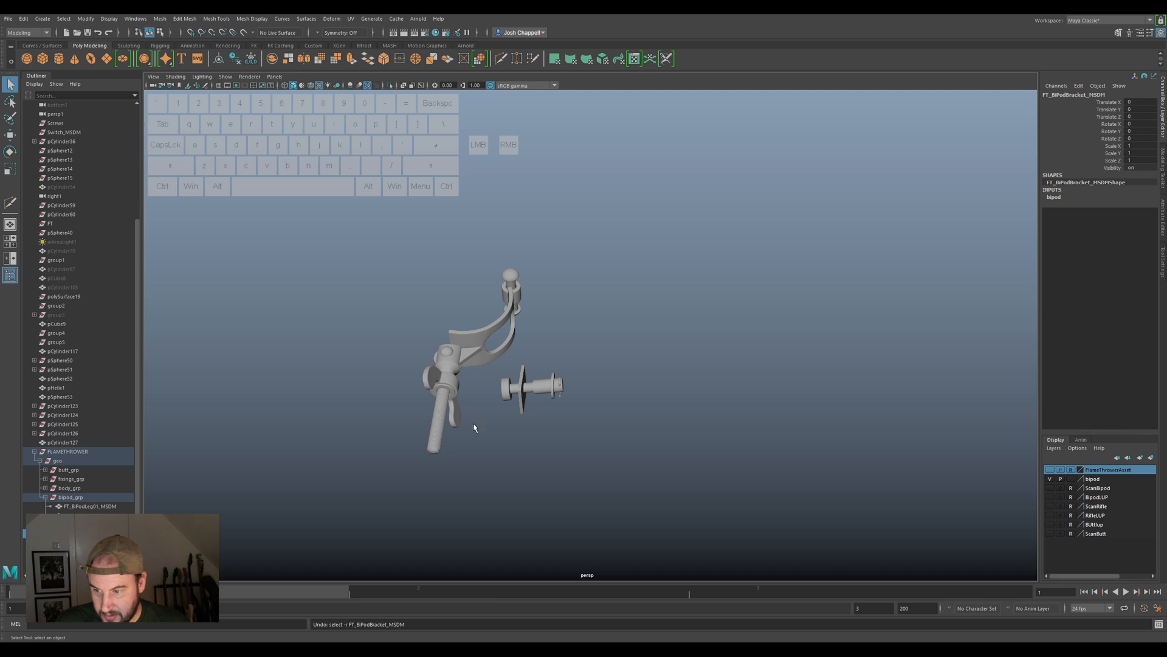
key("ctrl+z")
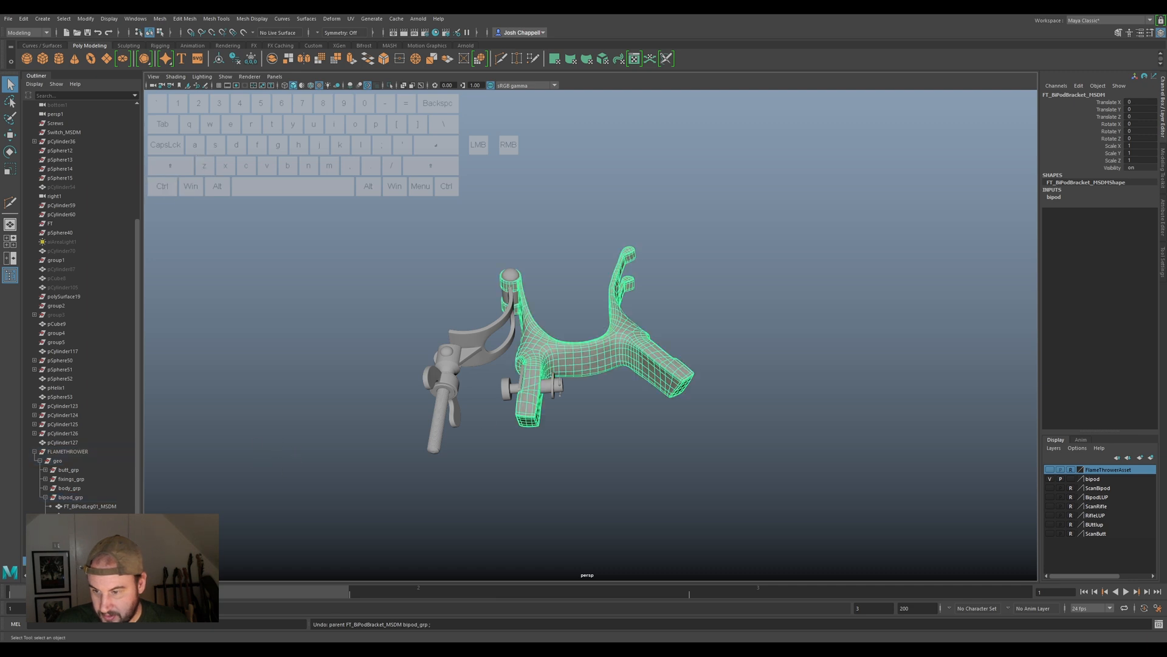
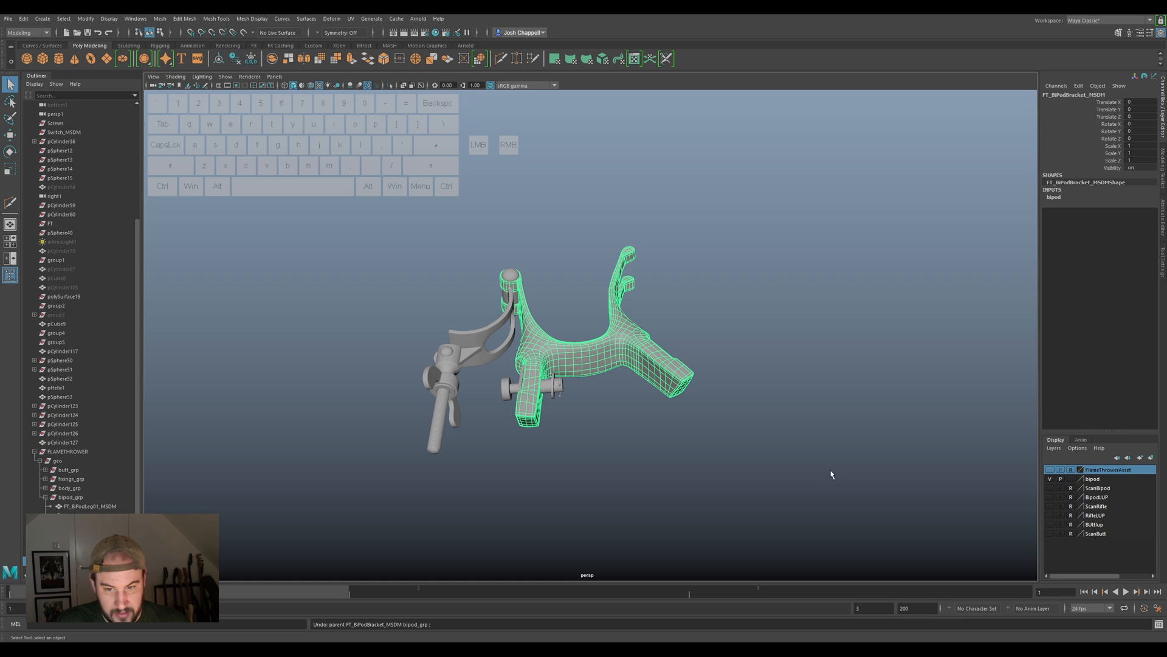
Remove FT_BiPodBracket_MSDM from its display layer and move it into bipod_grp.
right_click(1096, 475)
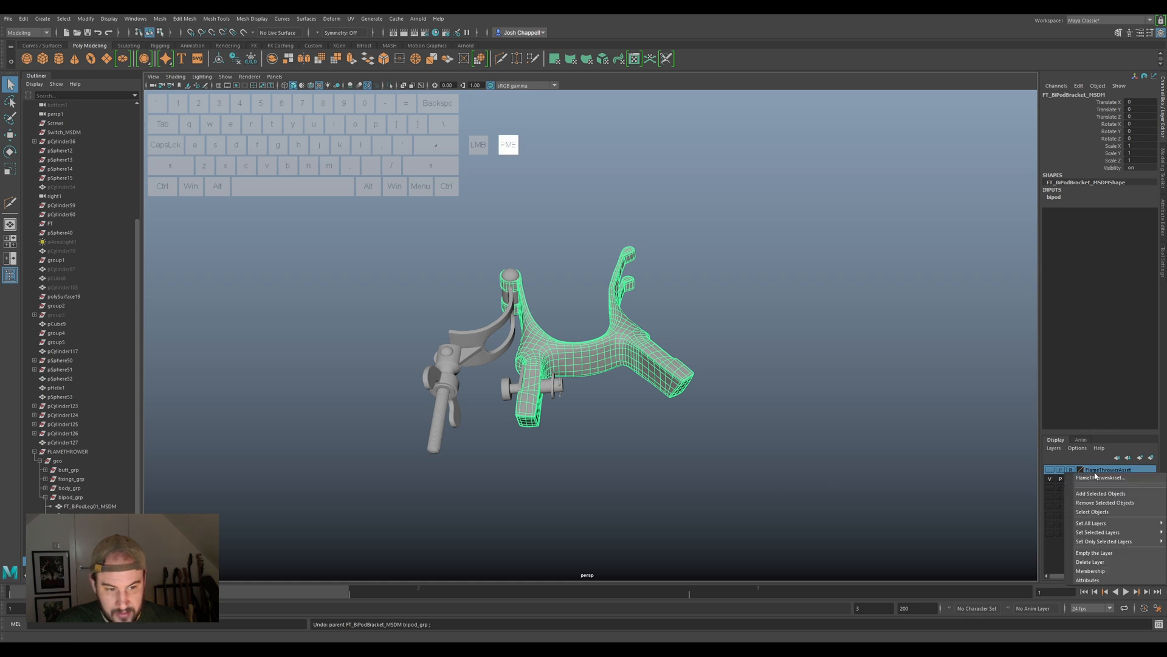
left_click(1114, 508)
middle_click_drag(73, 560, 70, 497)
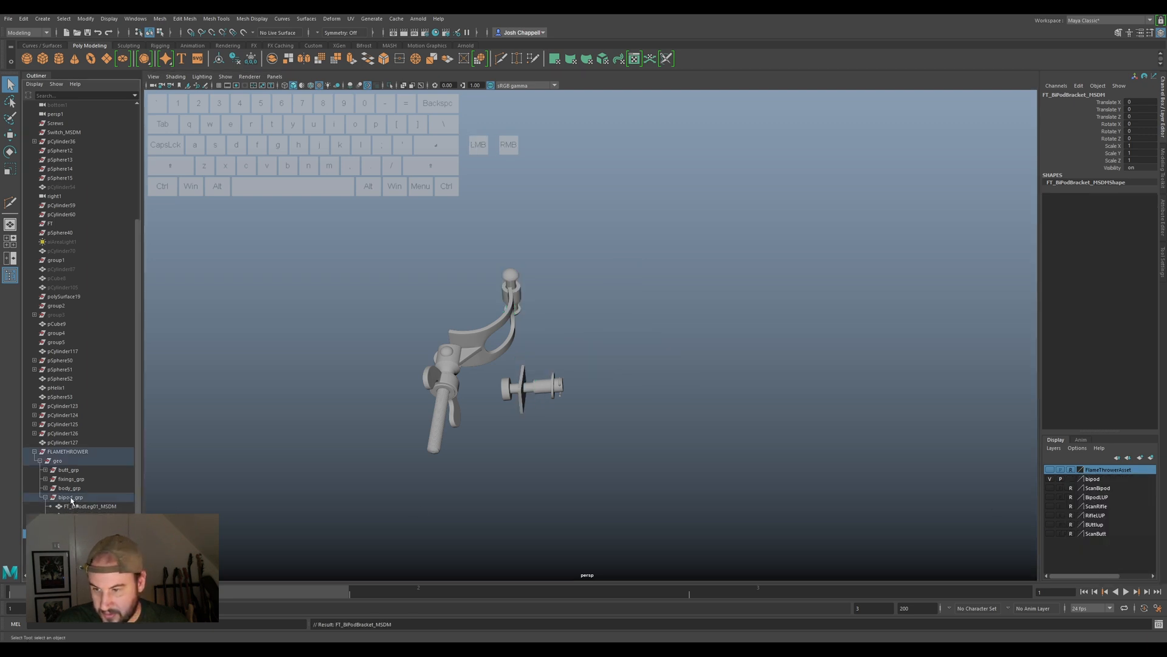
Undo the bracket's last parenting, move FT_BiPodBracket_MSDM back into bipod_grp and show the FlameThrowerAsset display layer.
key("ctrl+z")
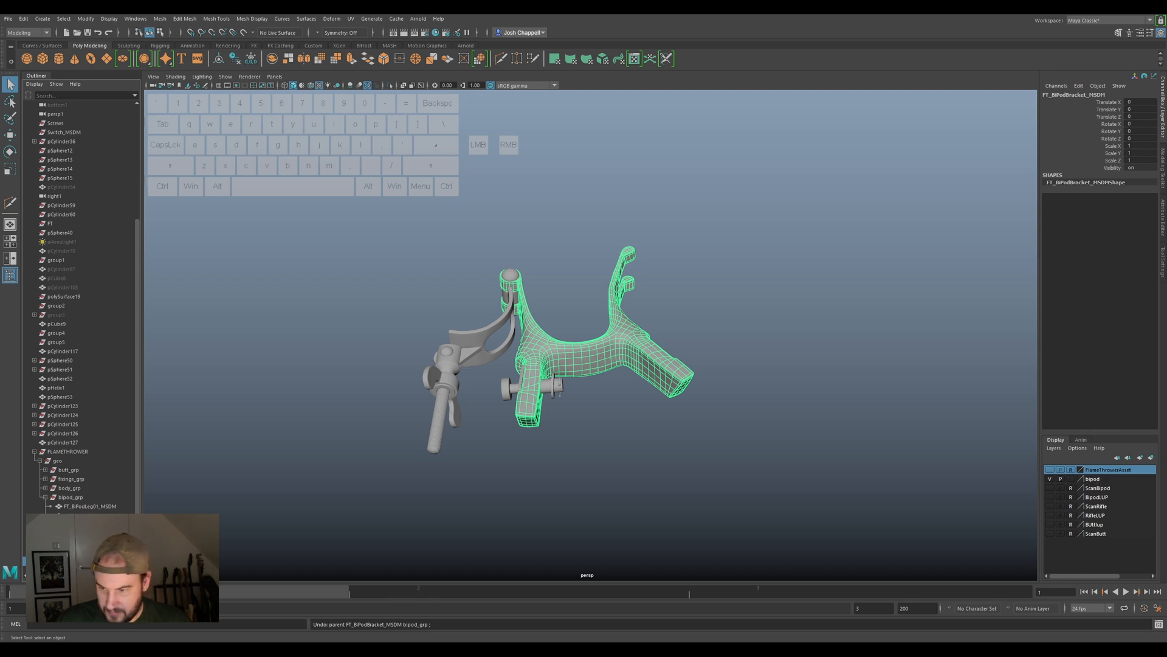
middle_click_drag(91, 561, 68, 497)
left_click(1049, 470)
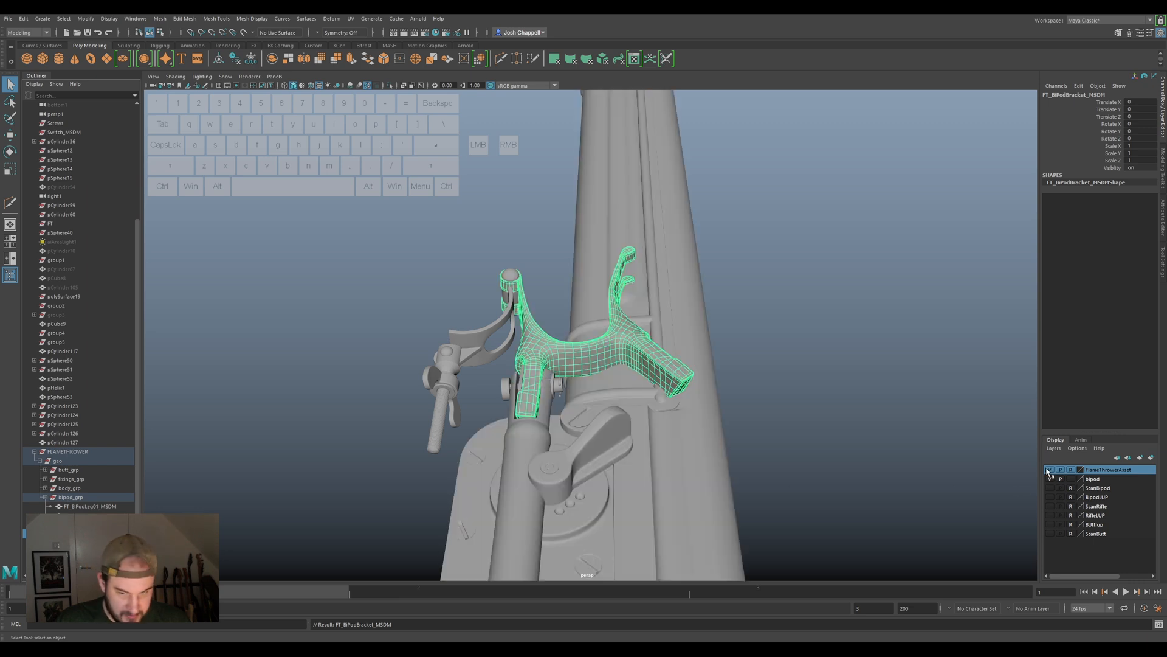
Try to remove FT_BiPodBracket_MSDM from the FlameThrowerAsset layer and toggle the layer's visibility to check its membership.
left_click(1115, 472)
right_click(1116, 473)
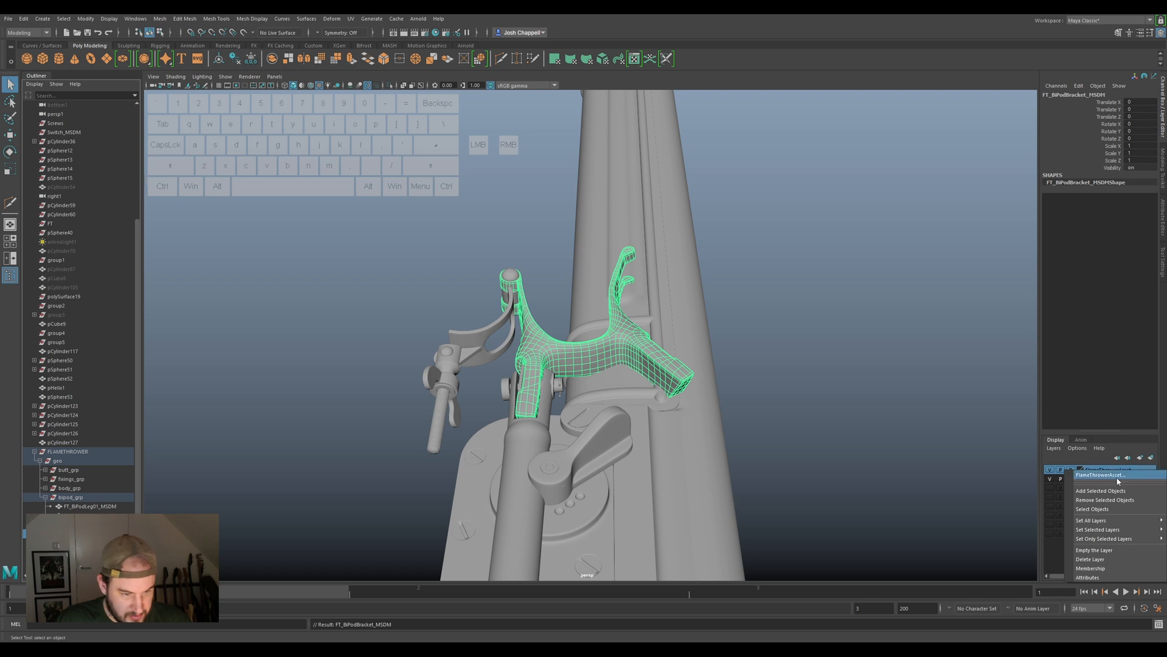
left_click(1110, 507)
left_click(1050, 470)
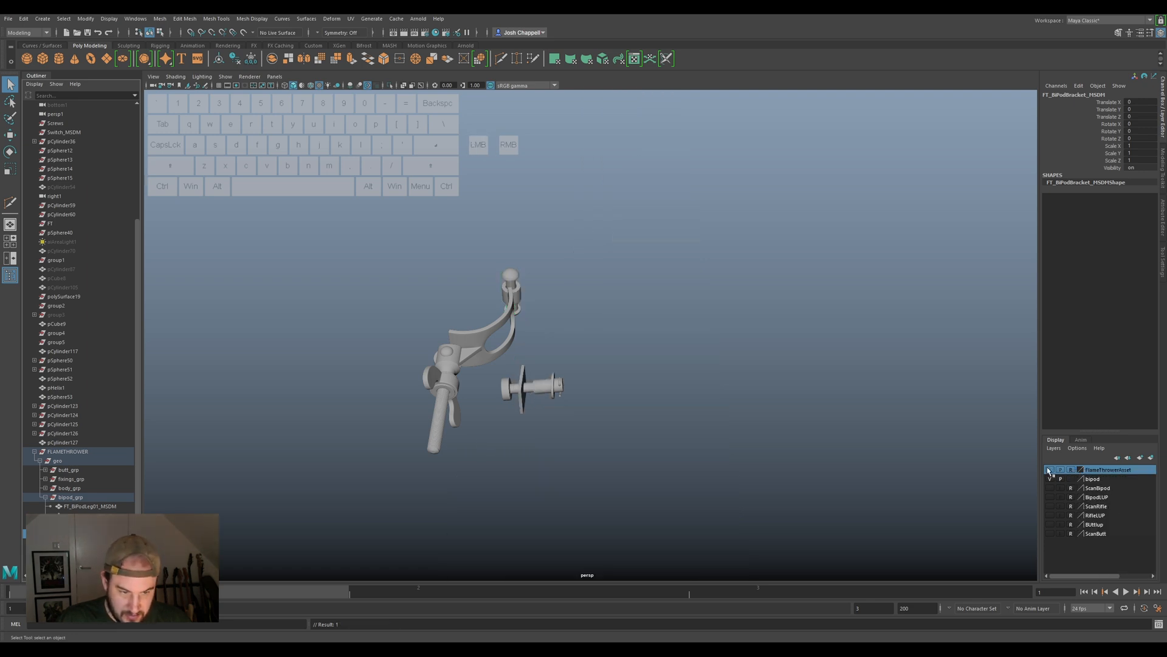
left_click(1049, 470)
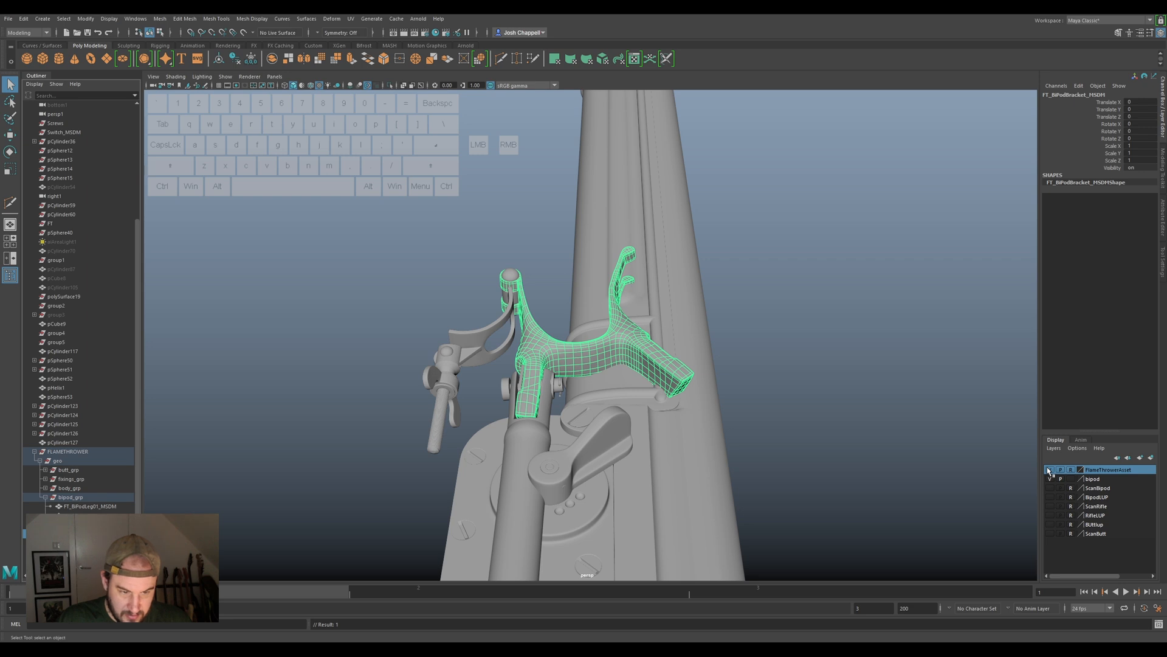
left_click(1048, 469)
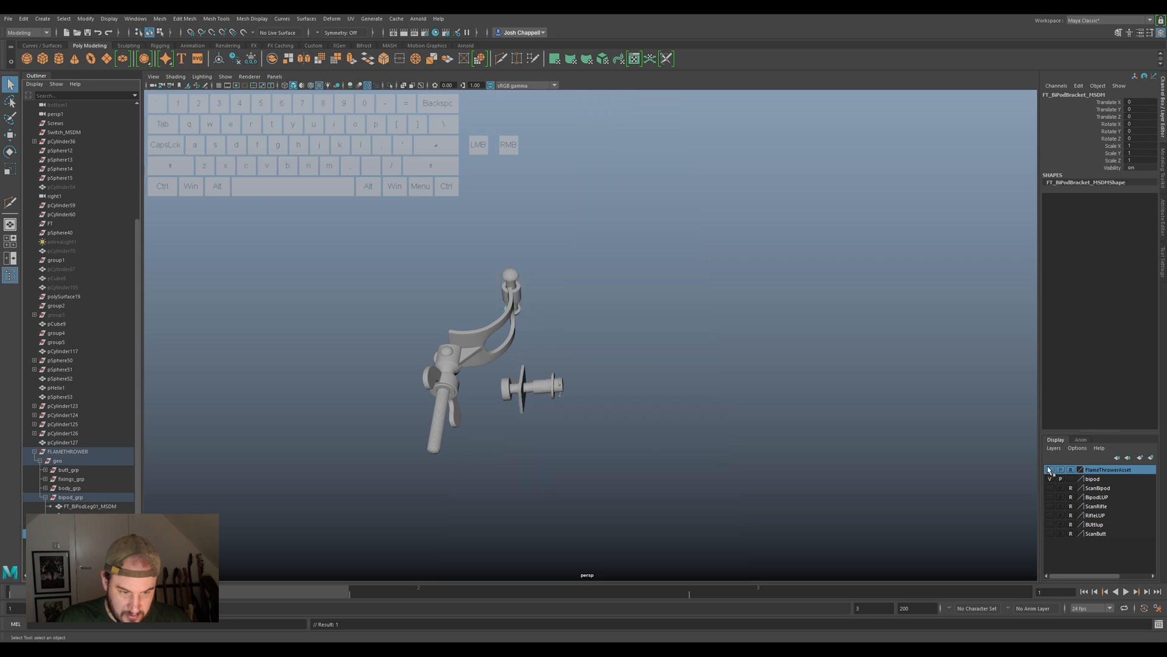
left_click(1048, 469)
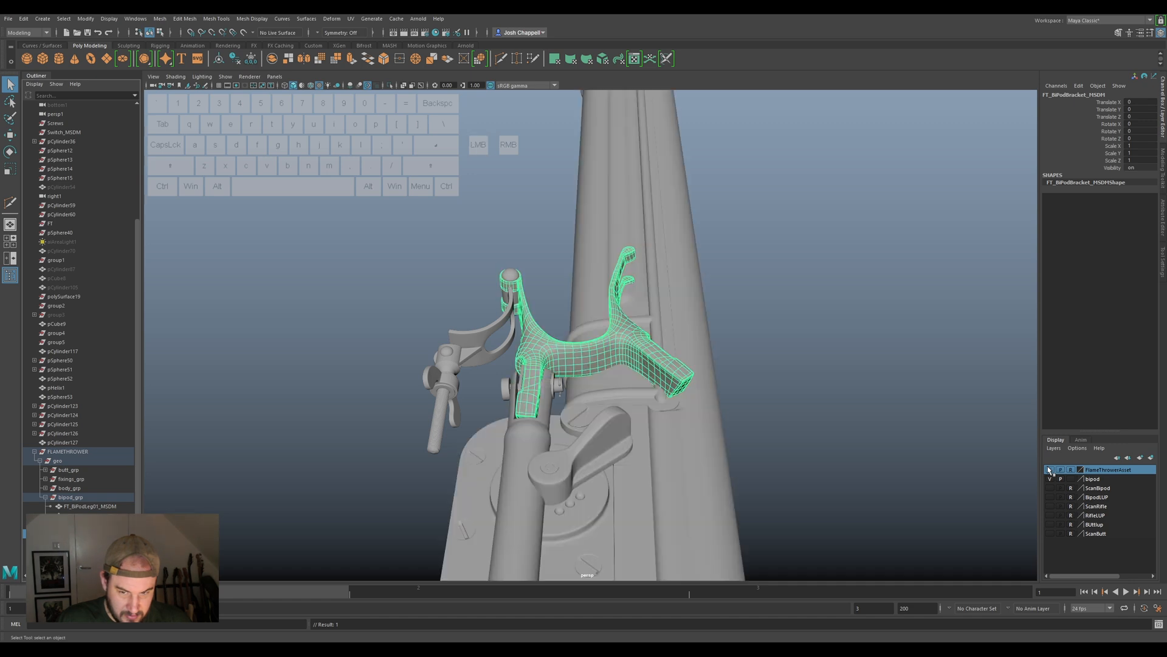
Reselect the bipod bracket, retry removing it from the FlameThrowerAsset layer and toggle that layer's visibility again.
left_click(828, 412)
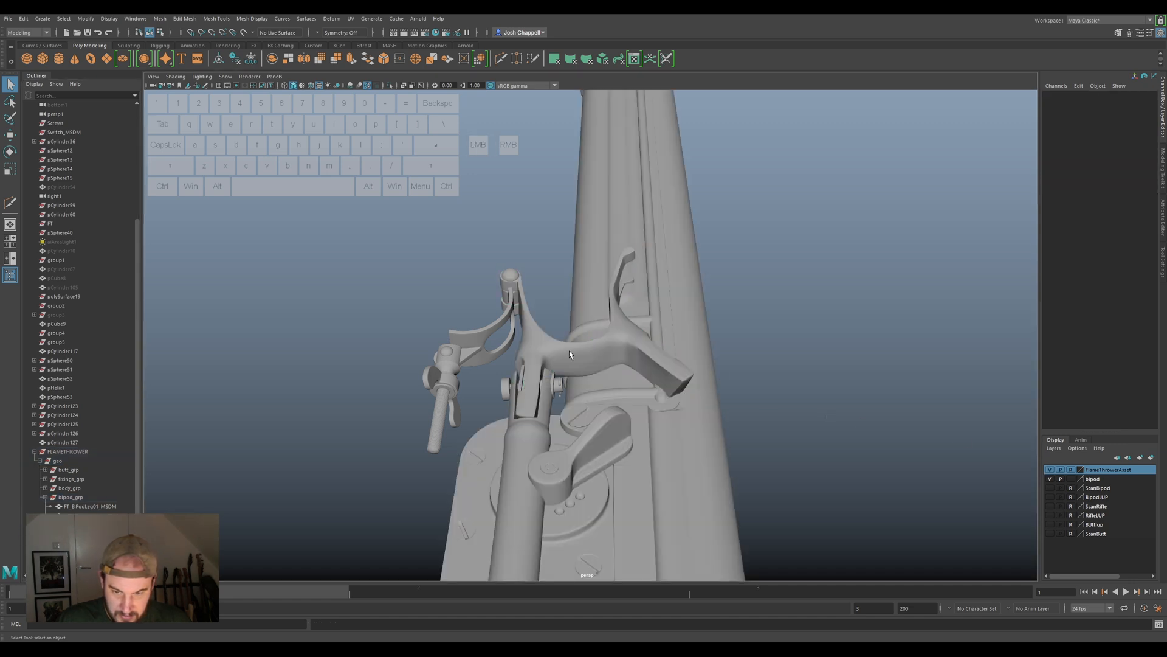
left_click(538, 317)
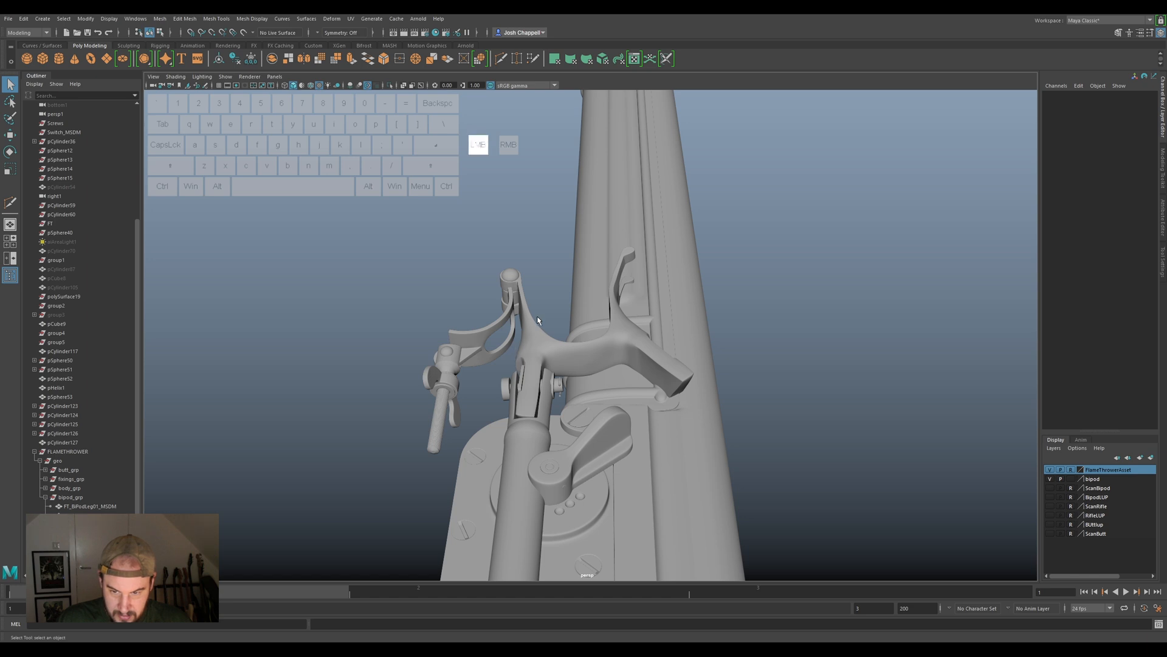
left_click(549, 354)
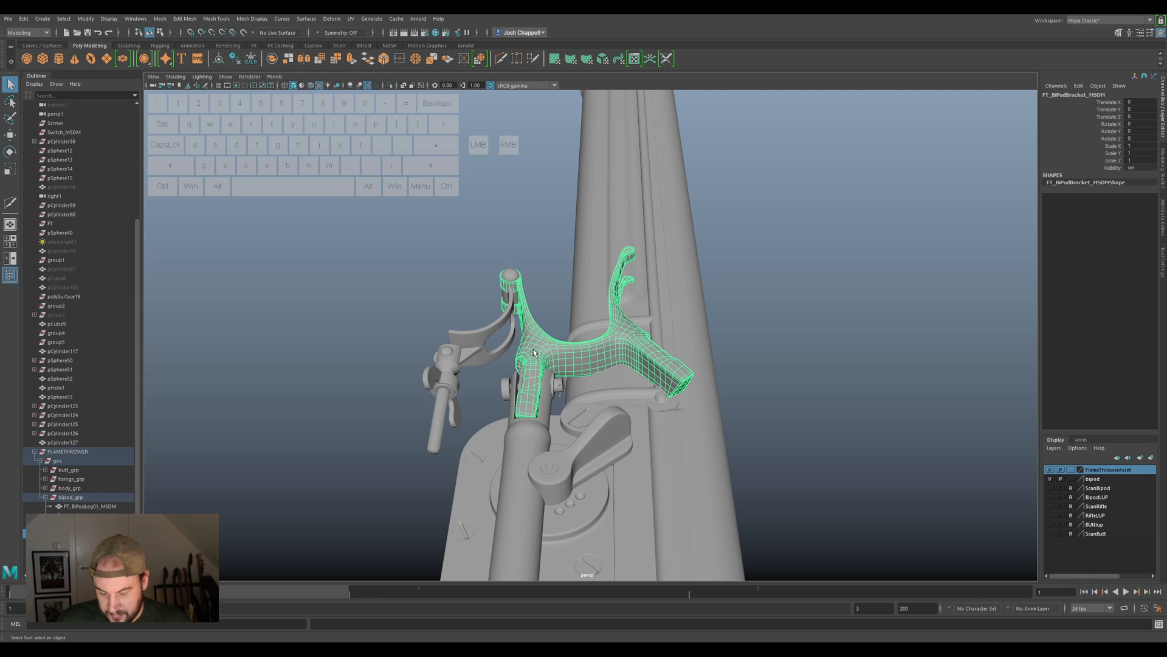
right_click(1115, 470)
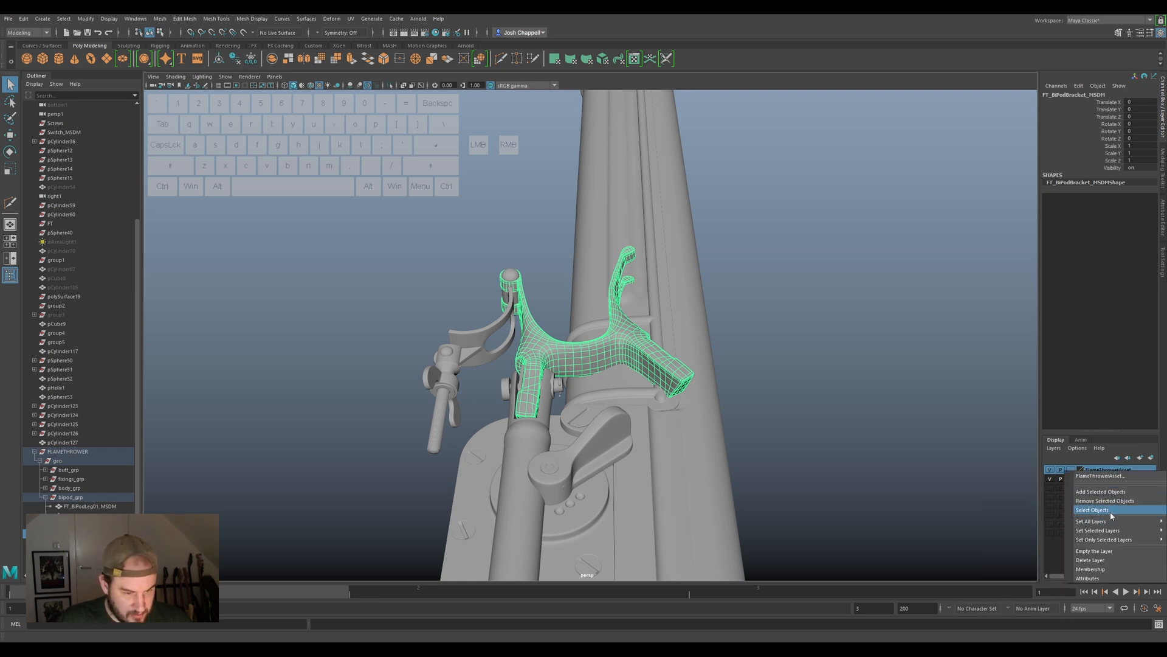
mouse_move(1109, 540)
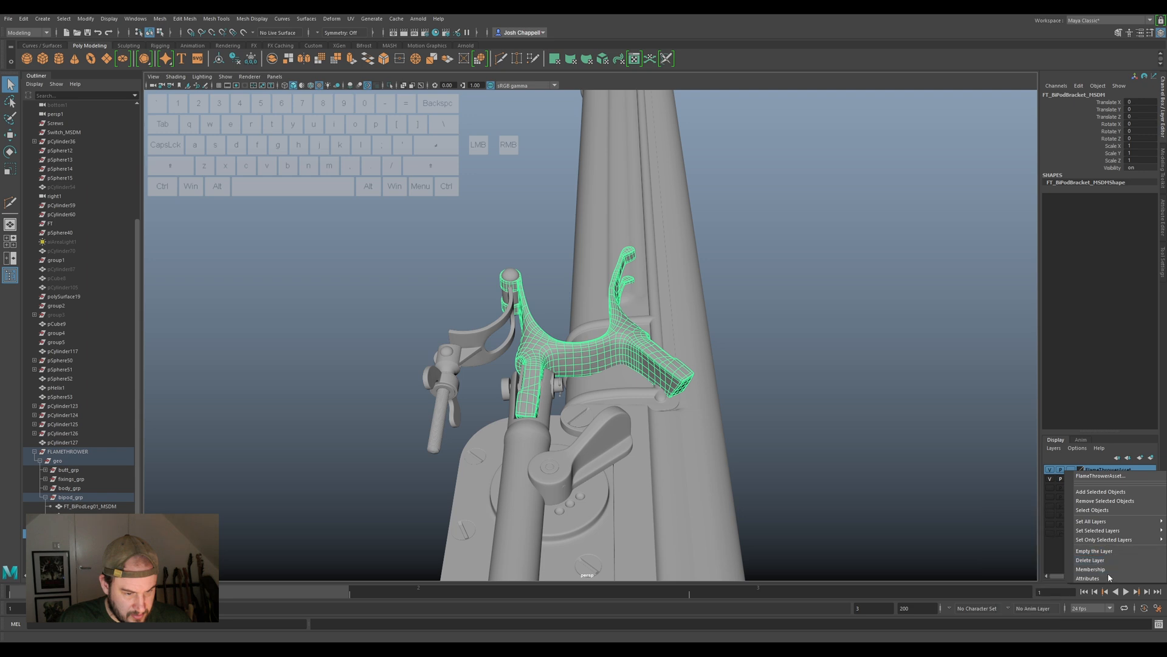
left_click(1098, 506)
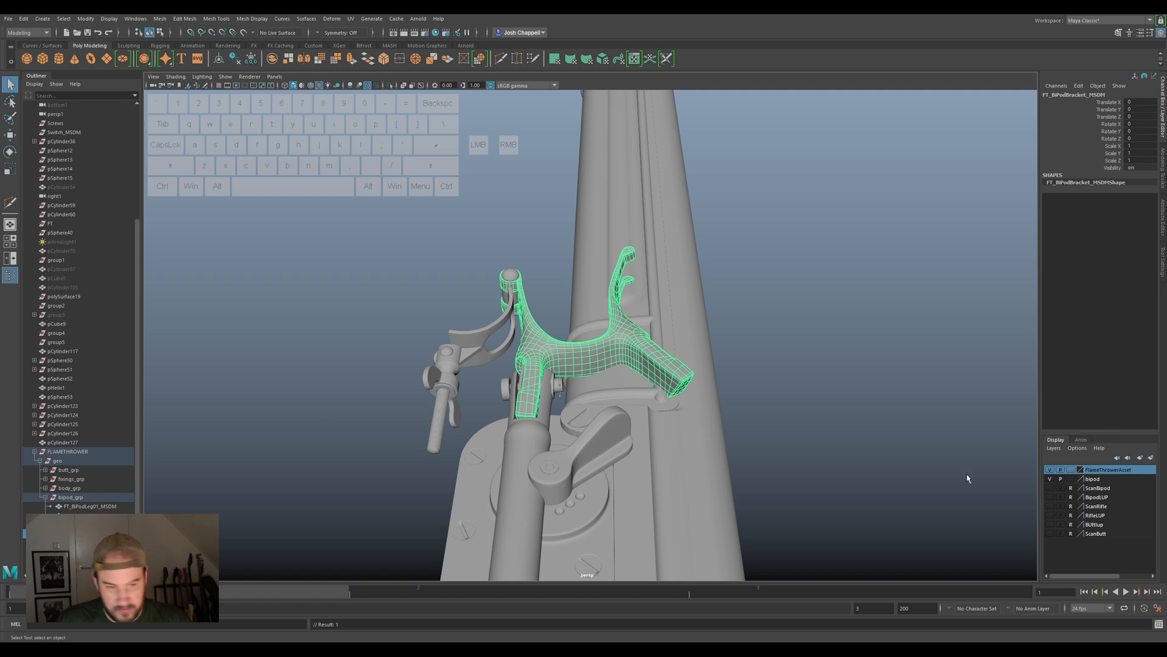
left_click(1050, 470)
left_click(1050, 469)
Delete the FlameThrowerAsset and bipod display layers.
left_click(1107, 471)
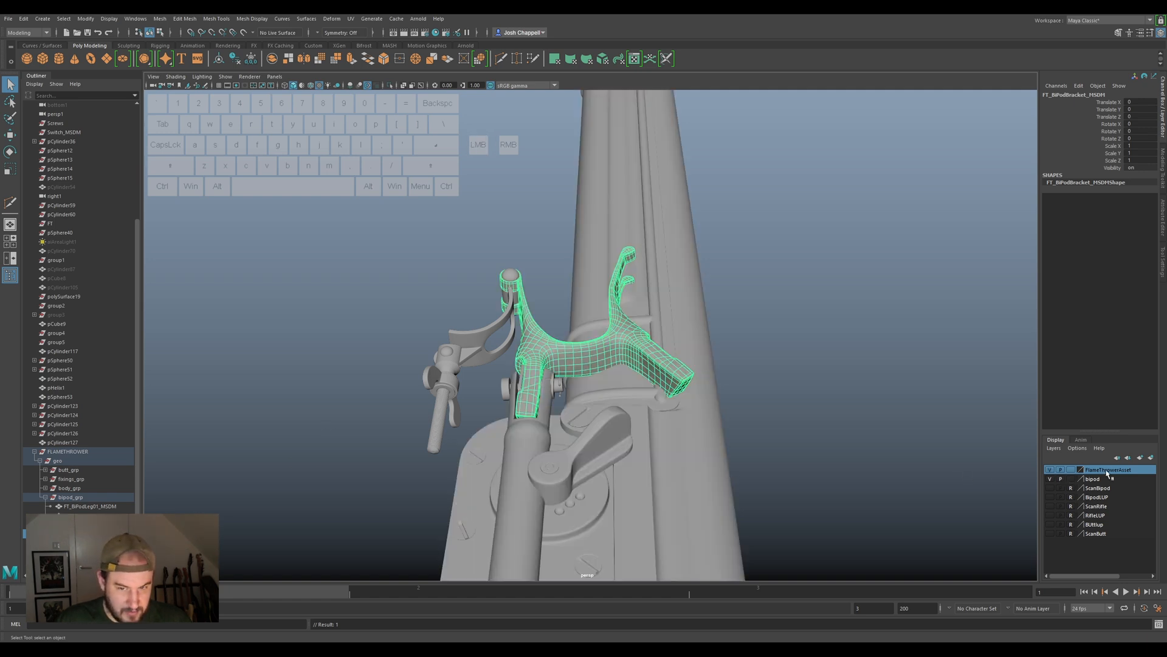
right_click(1107, 471)
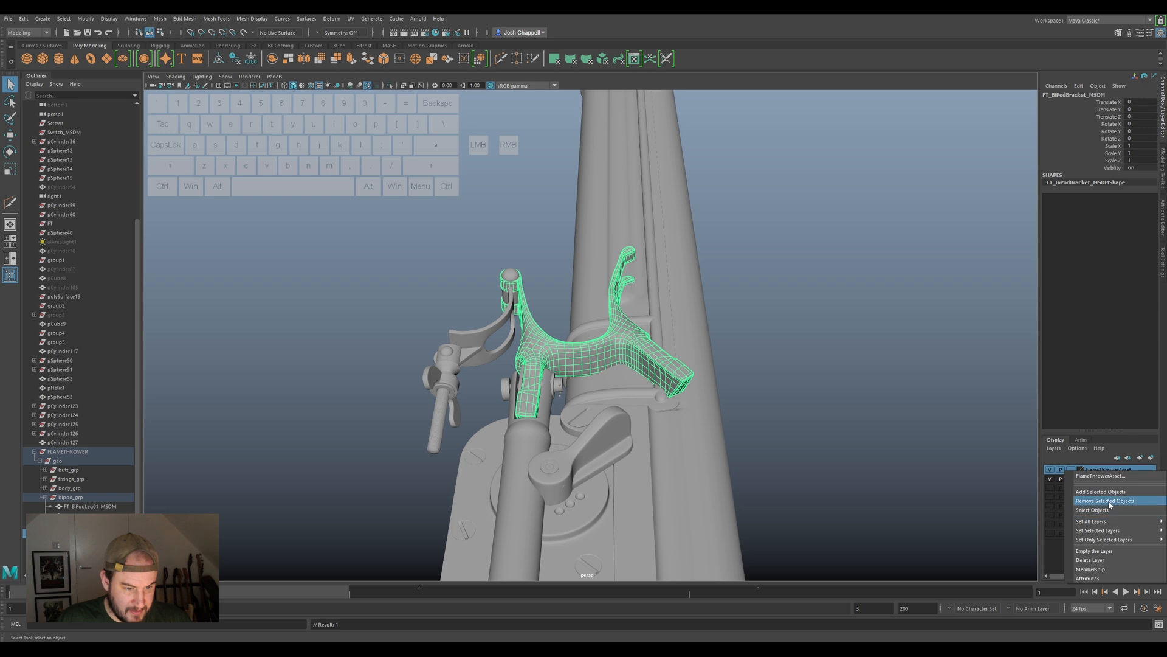
left_click(1091, 559)
left_click(855, 363)
left_click(1091, 470)
right_click(1075, 471)
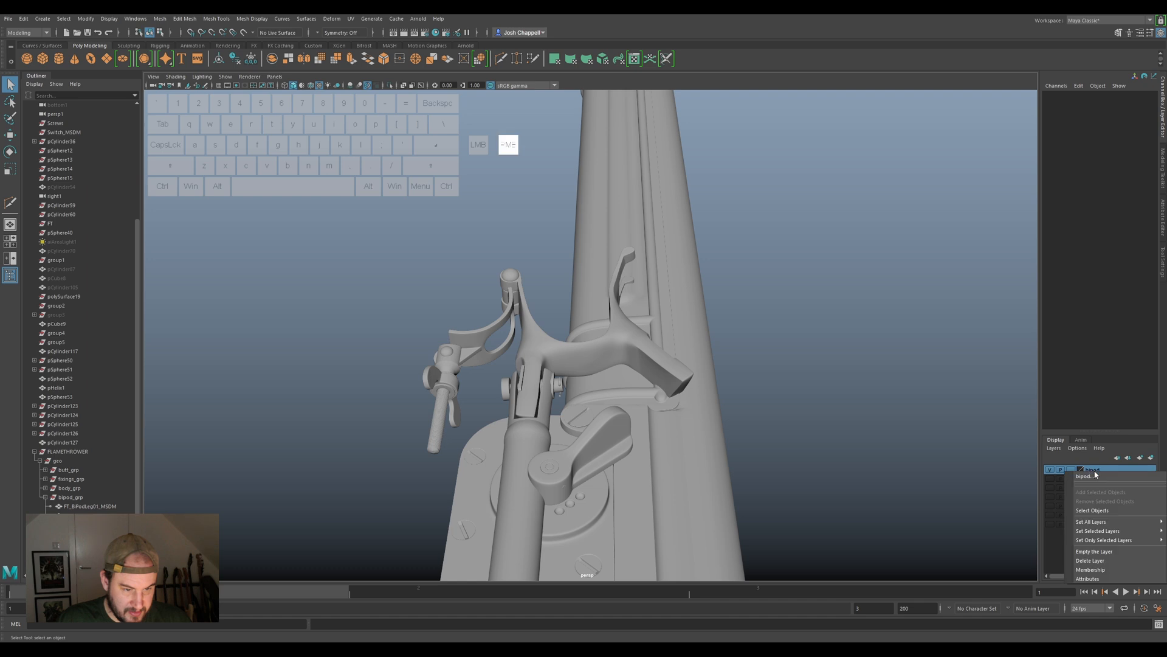
left_click(1089, 560)
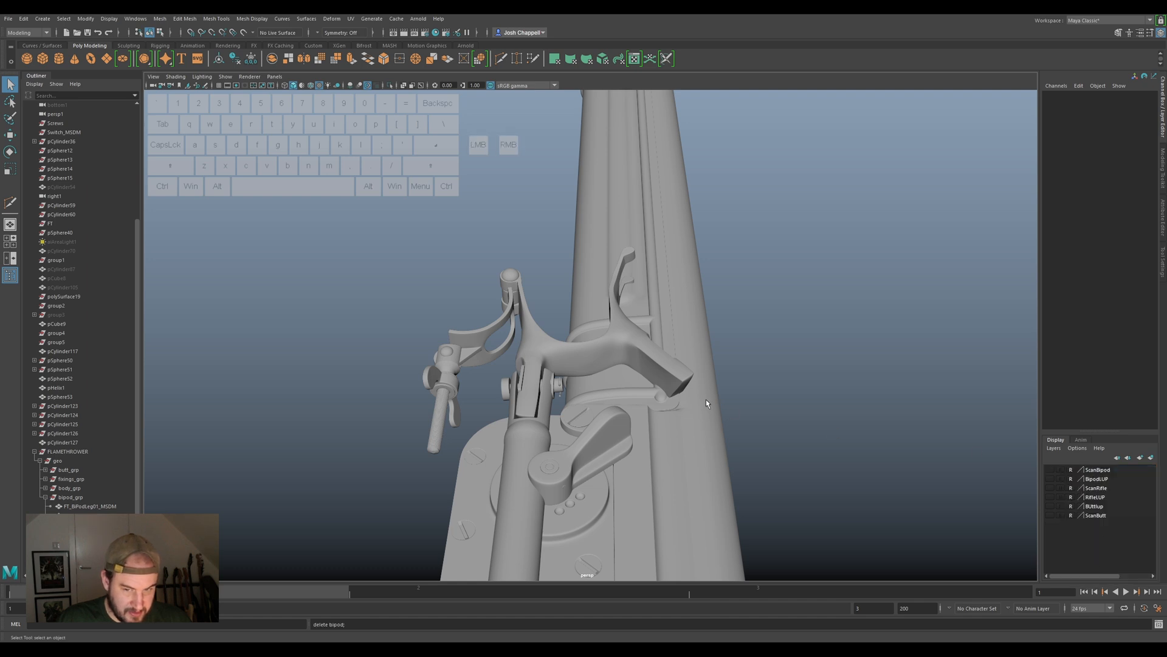
Re-expand the FLAMETHROWER hierarchy and hide butt_grp, fixings_grp and body_grp to isolate the bipod parts.
left_click(68, 451)
left_click(35, 451)
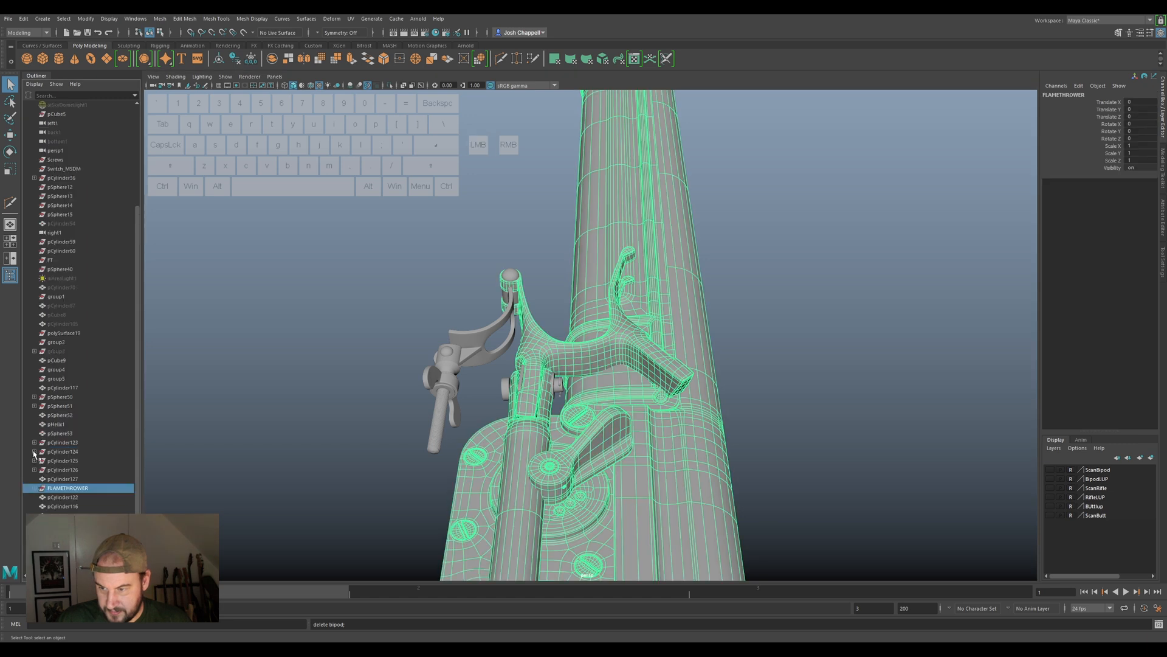
left_click(34, 487)
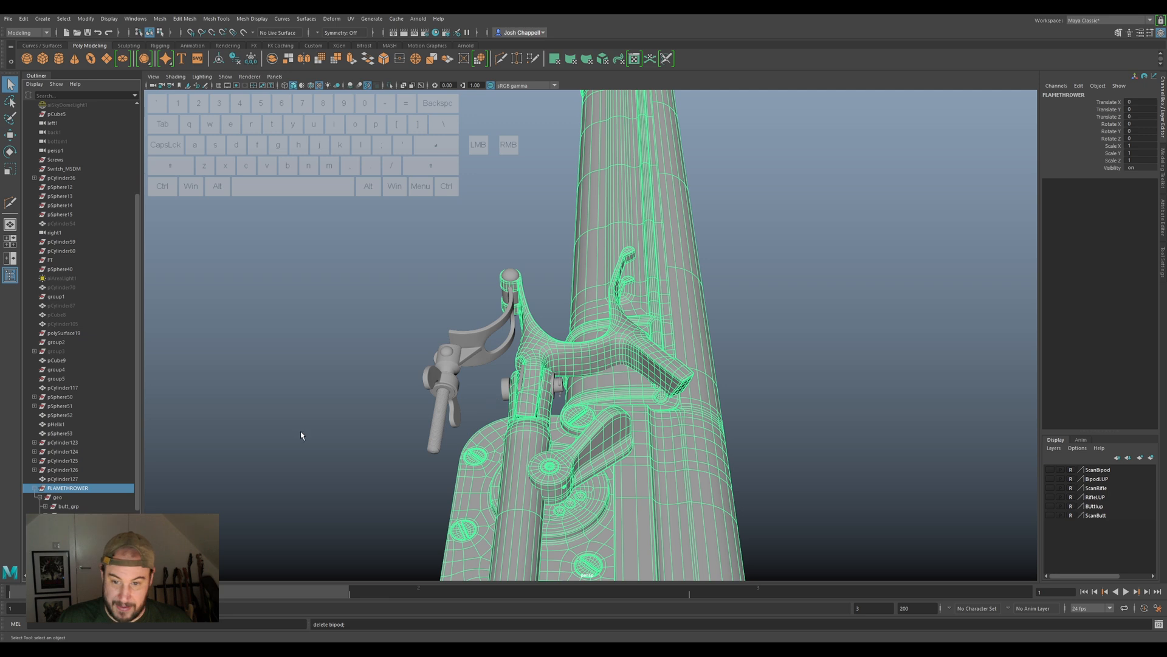
scroll(79, 365, "down", 3)
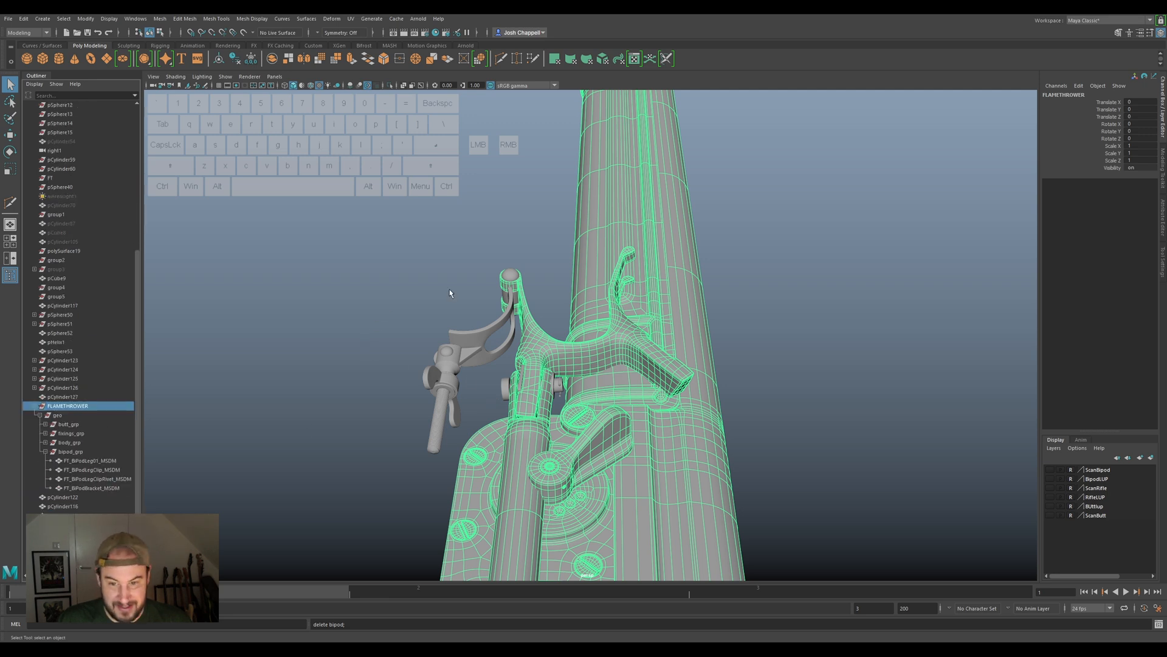
left_click(69, 424)
key("h")
left_click(71, 433)
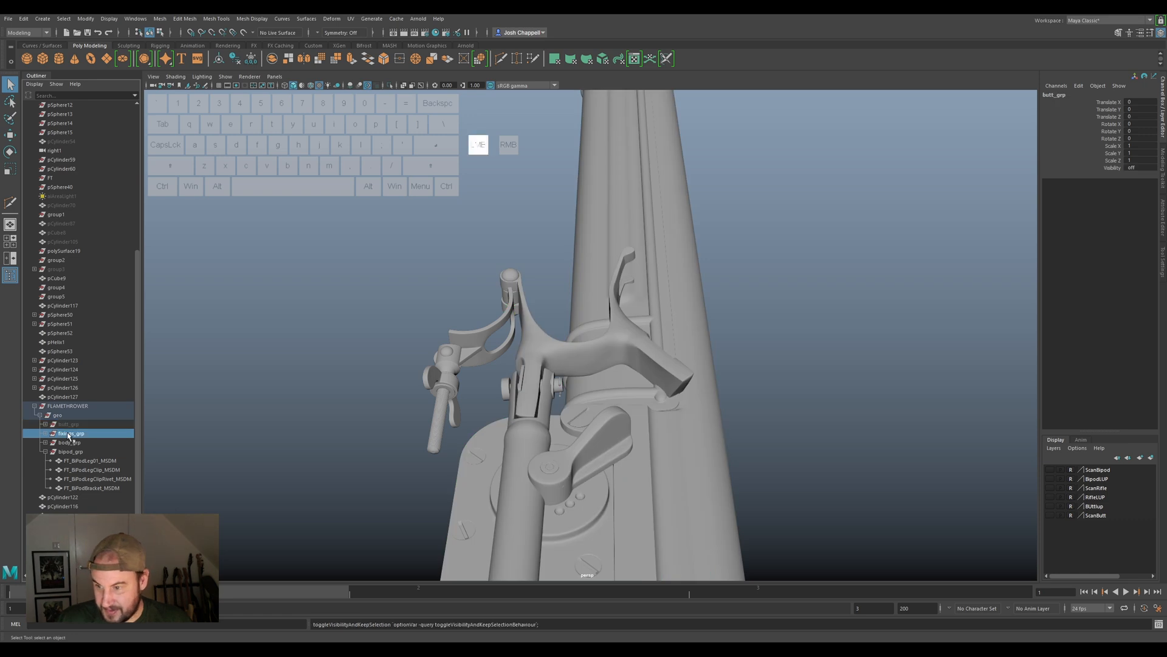
key("h")
left_click(69, 442)
key("h")
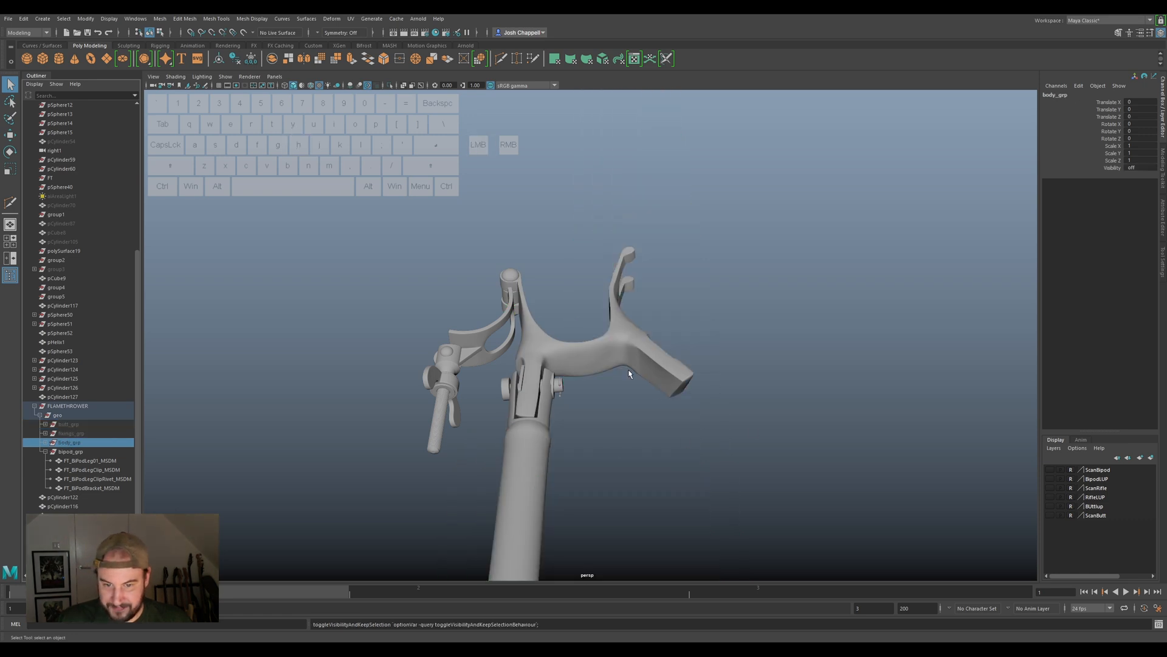
Freeze transformations, delete history and centre the pivot on FT_BiPodBracket_MSDM.
left_click(521, 381)
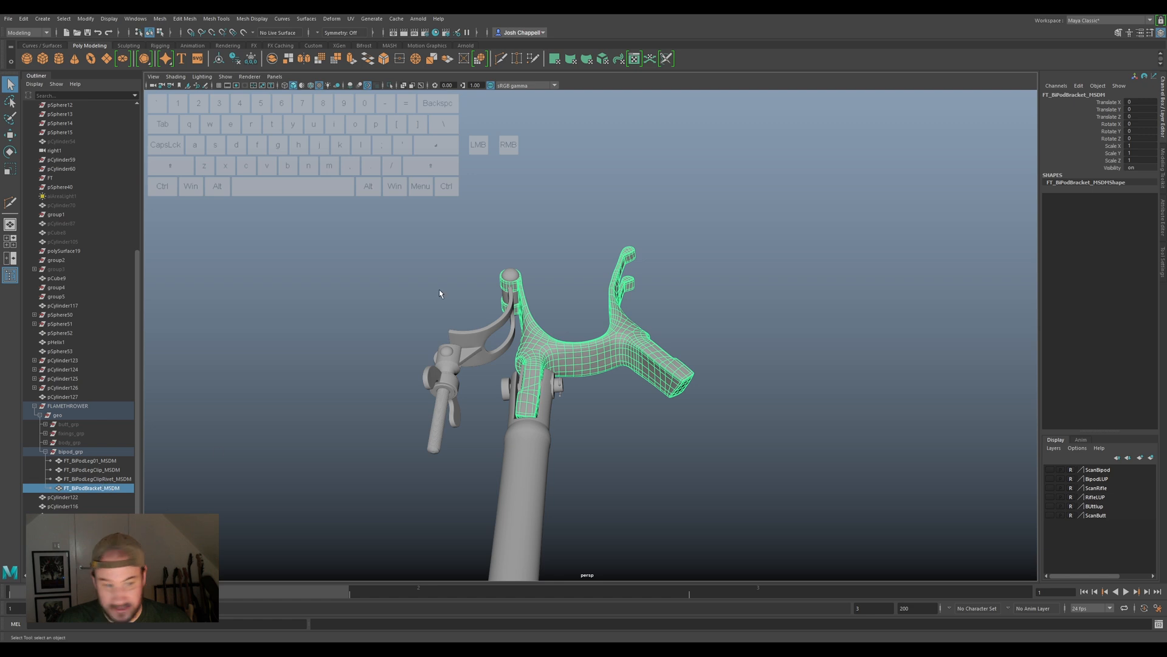
left_click(231, 59)
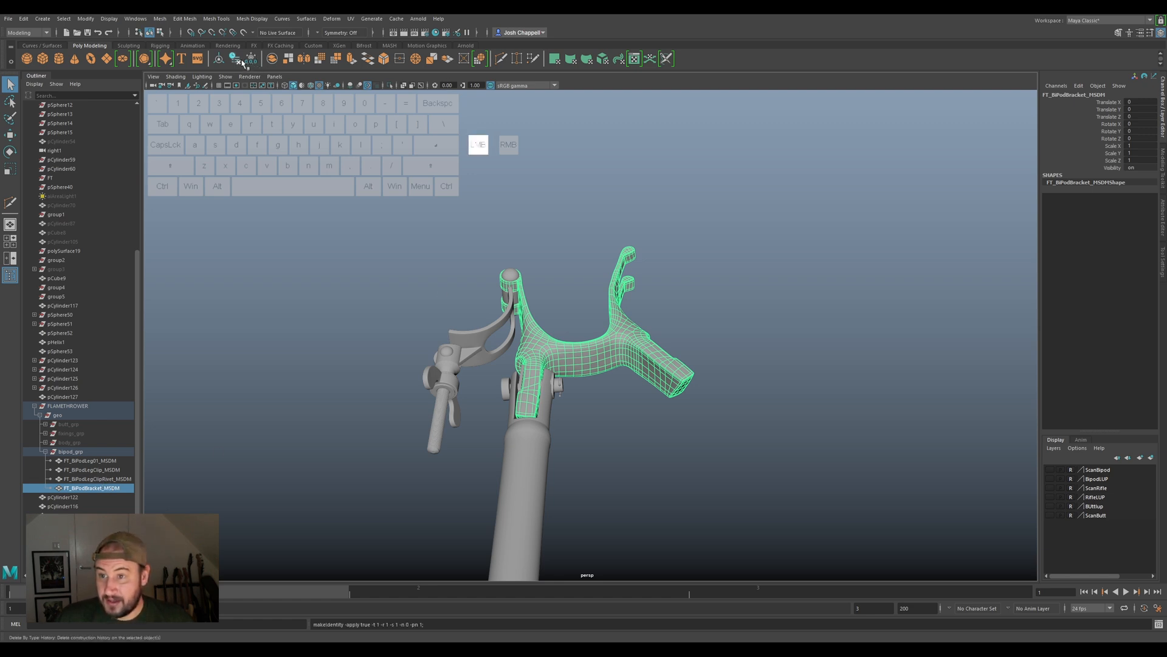
left_click(222, 59)
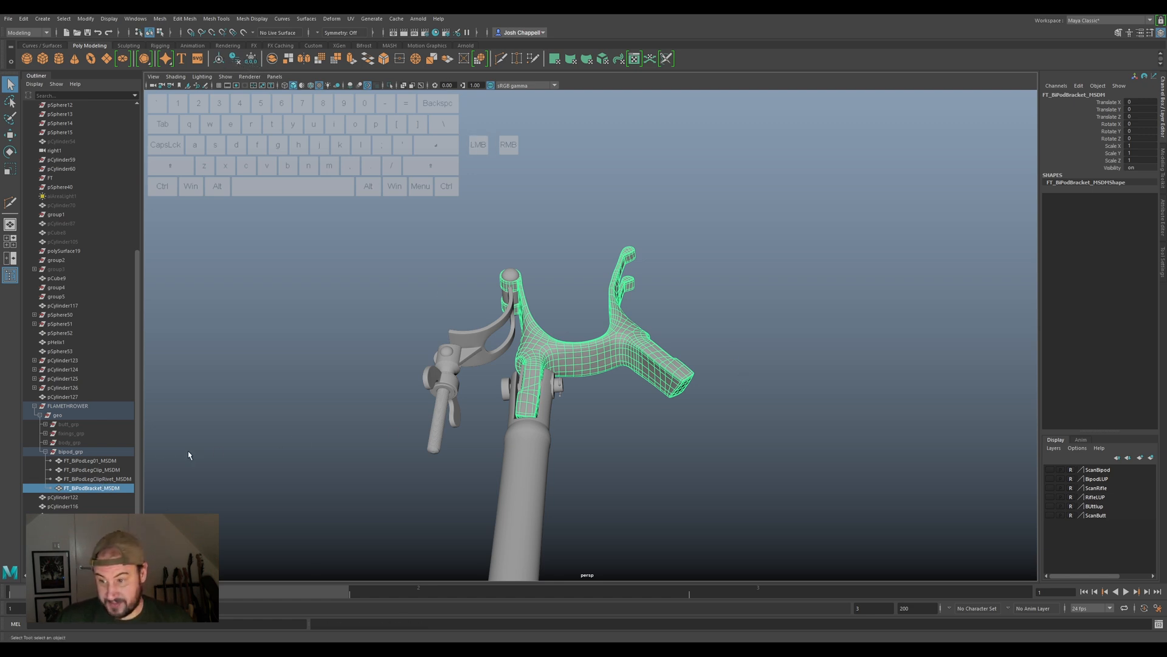
Hide the four finished bipod meshes inside bipod_grp.
left_click(104, 461)
left_click(107, 488, "shift")
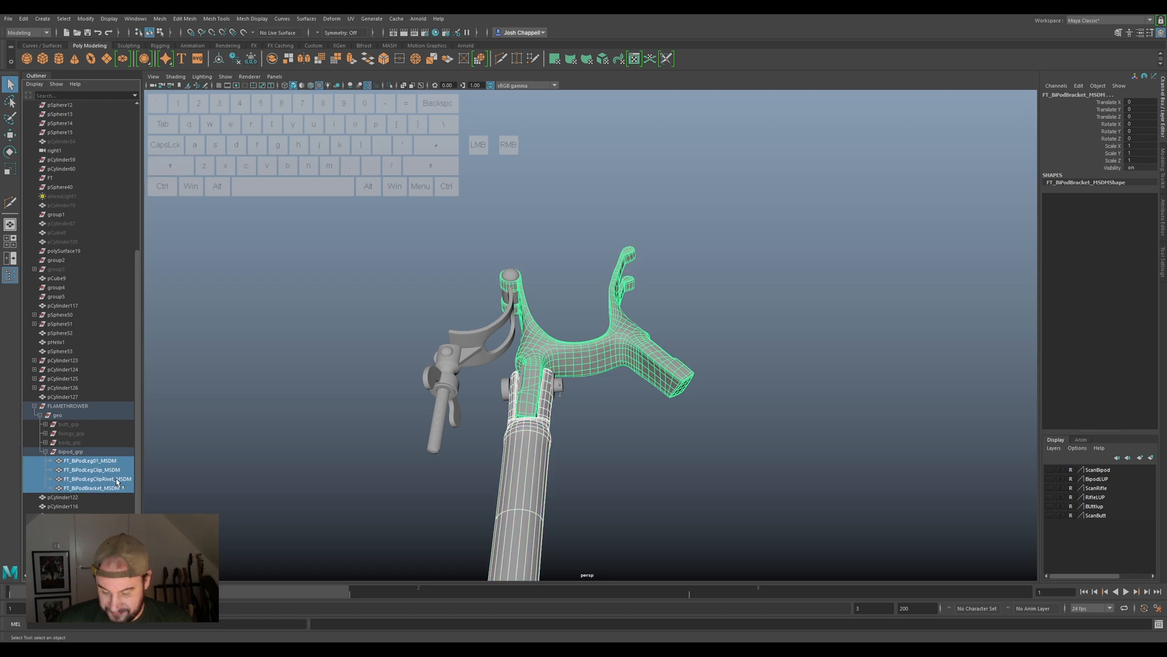
key("h")
Freeze transformations, delete history and centre the pivot on the bipod leg's bolt mesh, pCylinder116.
scroll(524, 372, "up", 4)
left_click_drag(551, 376, 458, 444, "alt")
middle_click_drag(459, 445, 557, 336, "alt")
scroll(558, 337, "up", 3)
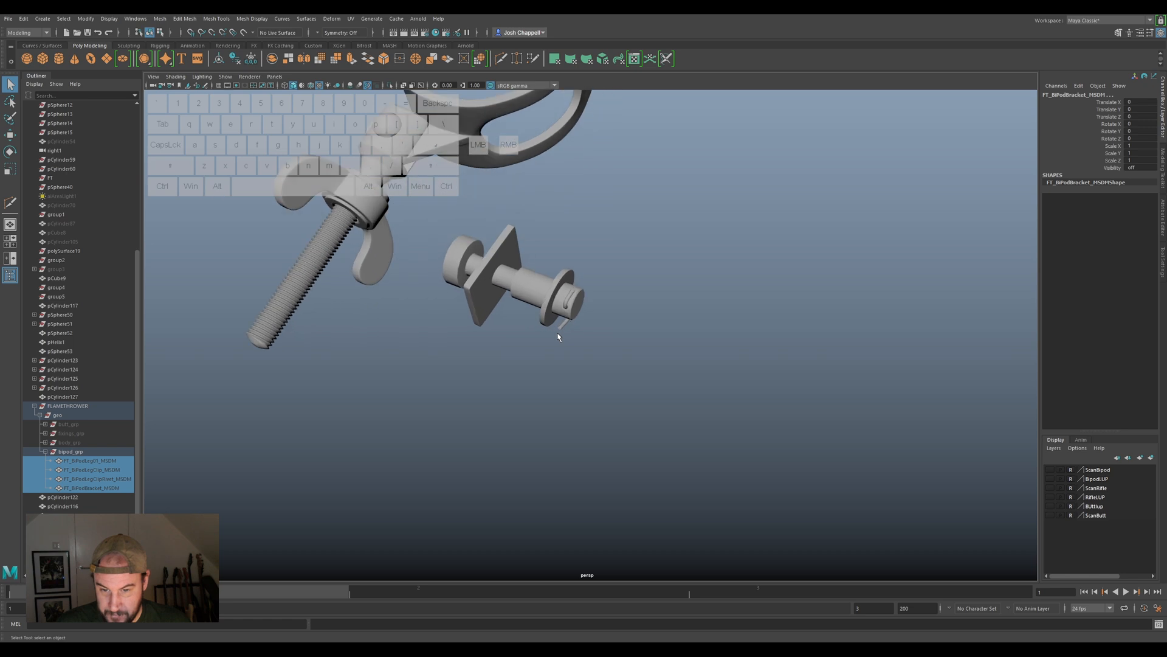
left_click_drag(414, 287, 503, 327, "alt")
left_click(517, 329)
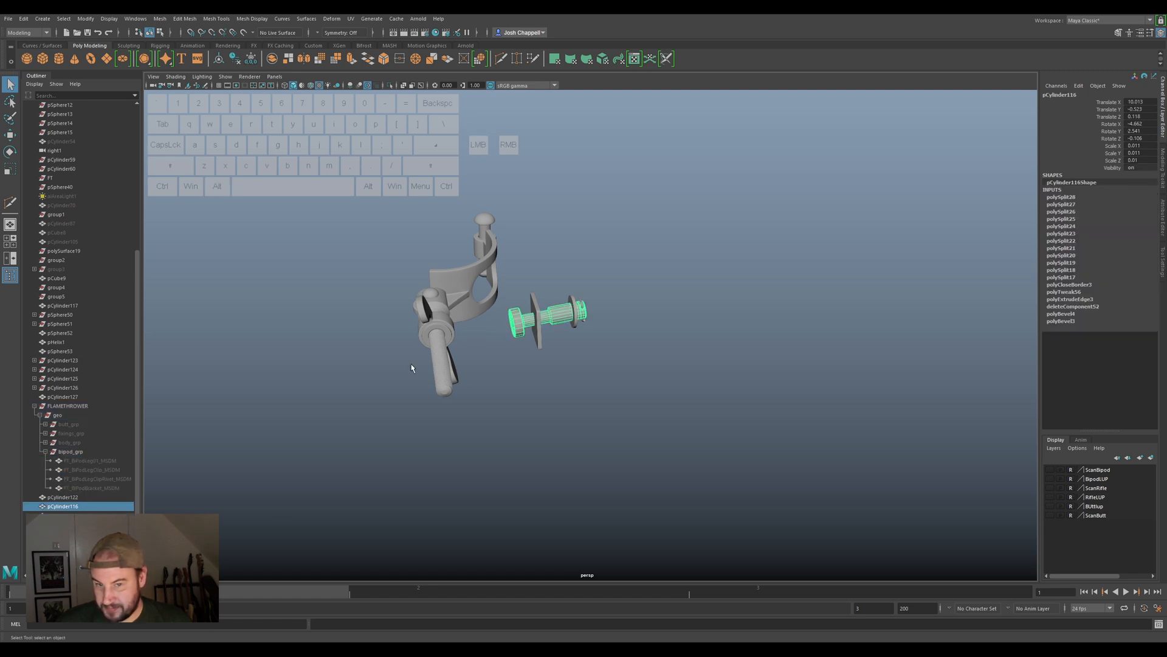
left_click(250, 59)
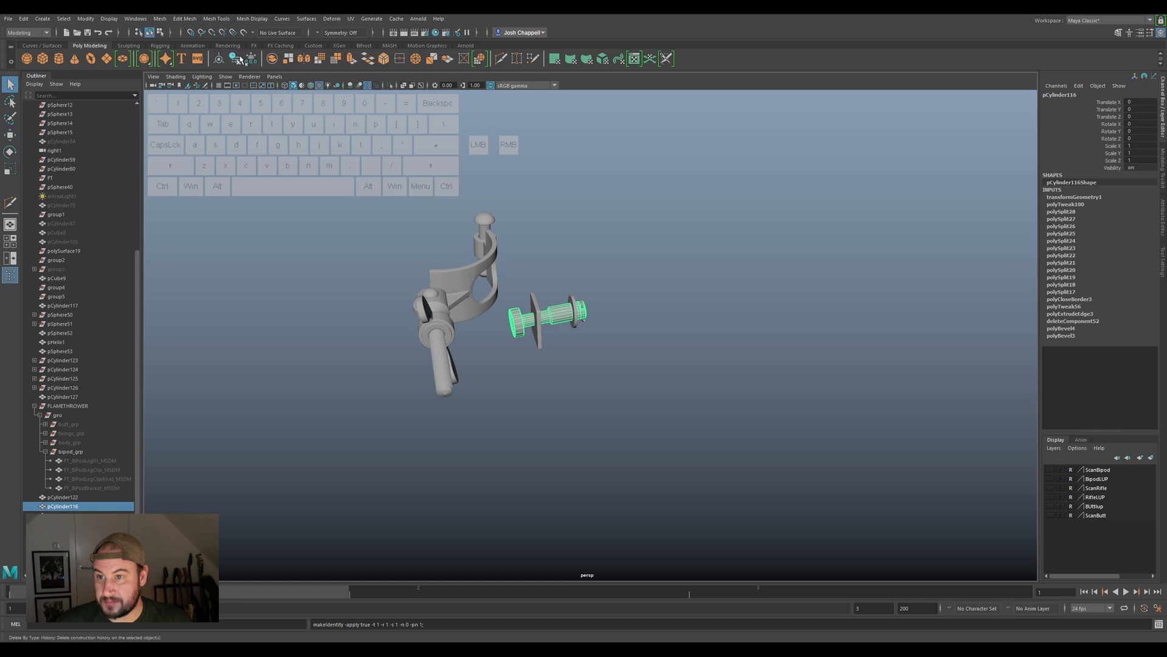
left_click(235, 60)
left_click(220, 60)
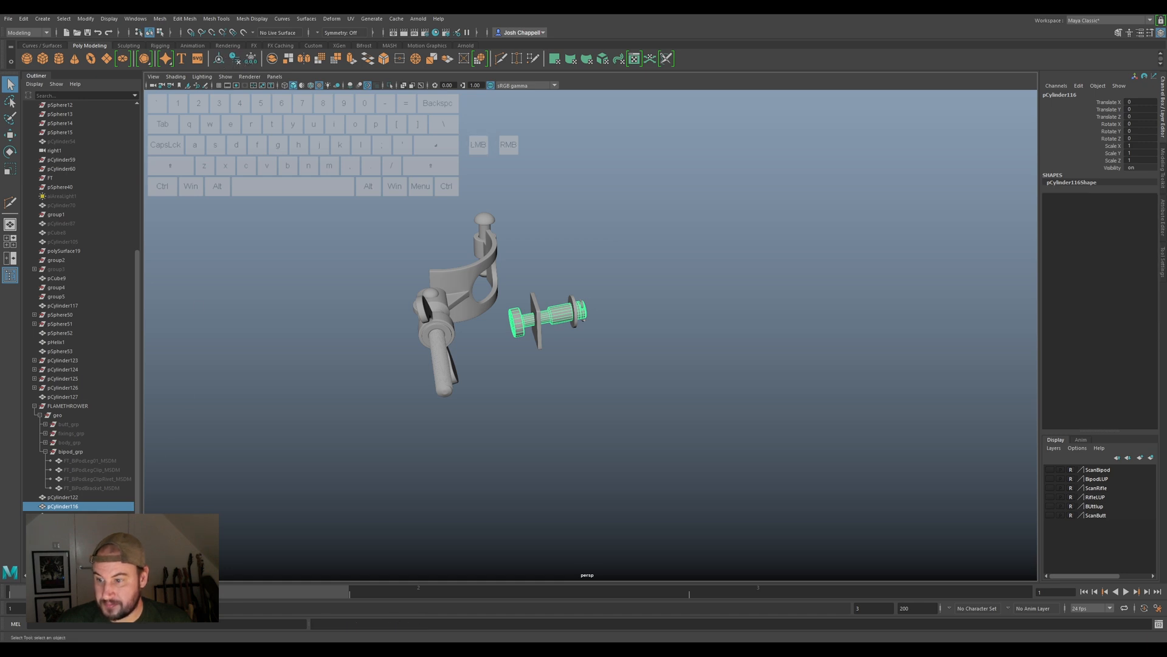
Rename the cleaned bolt mesh as FT_BiPodLegBolt01_MSDM.
double_click(70, 506)
type("FT_BiPodLegClip_MSDM")
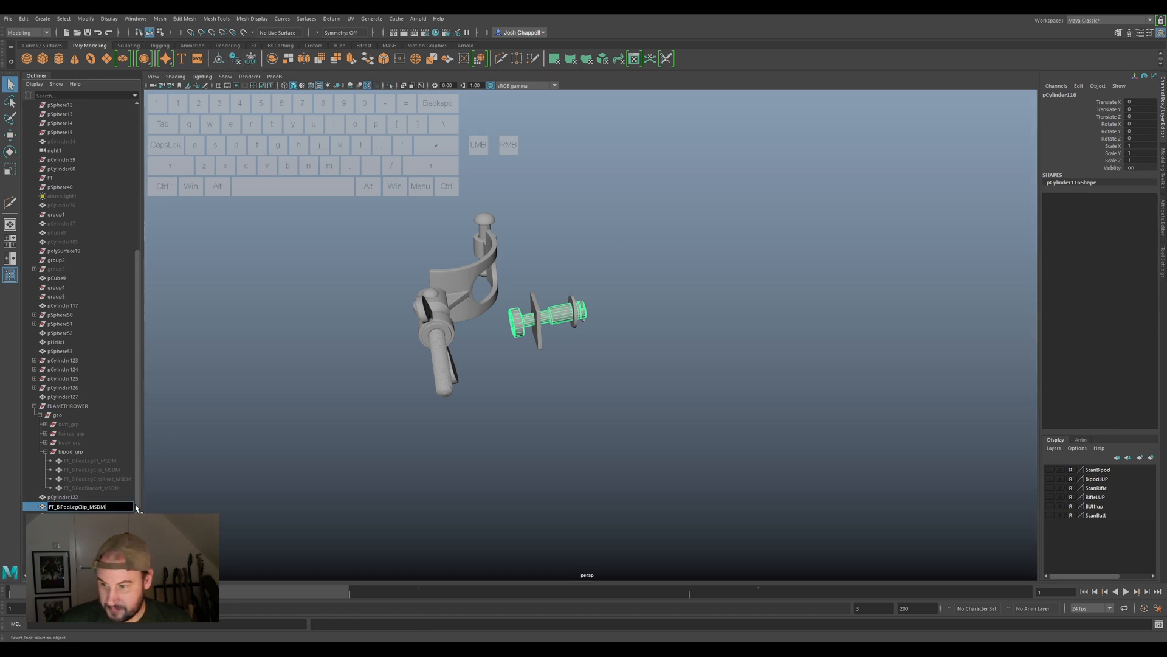
left_click(88, 506)
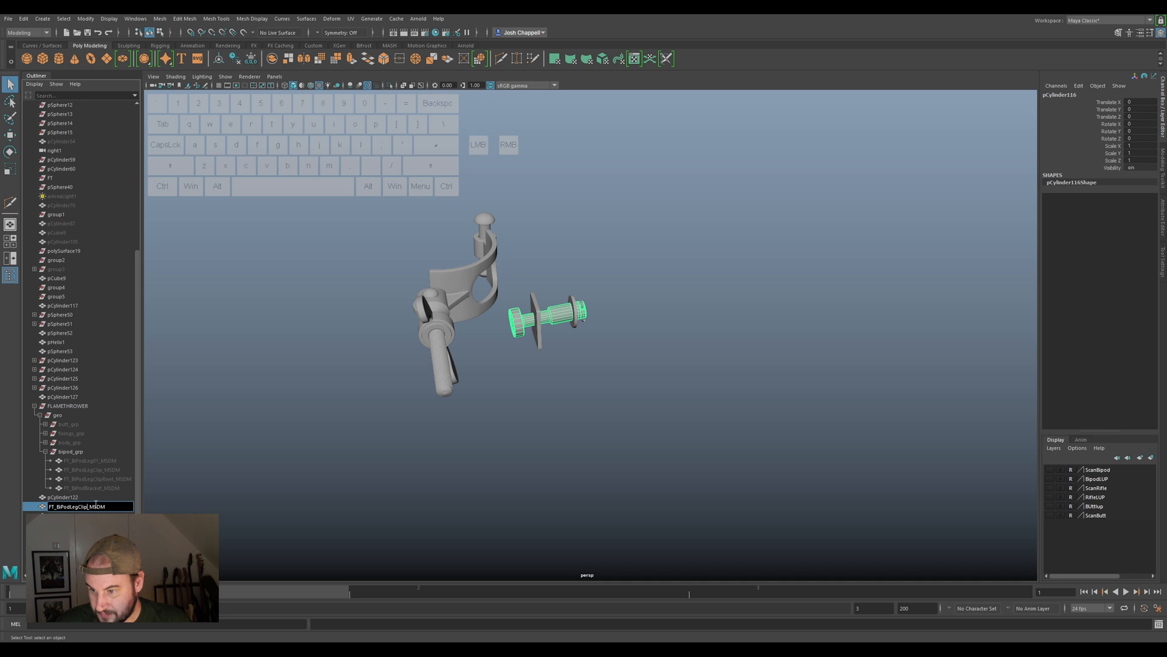
mouse_move(87, 504)
left_mouse_down()
mouse_move(64, 499)
mouse_move(79, 504)
left_mouse_up()
type("Bolt")
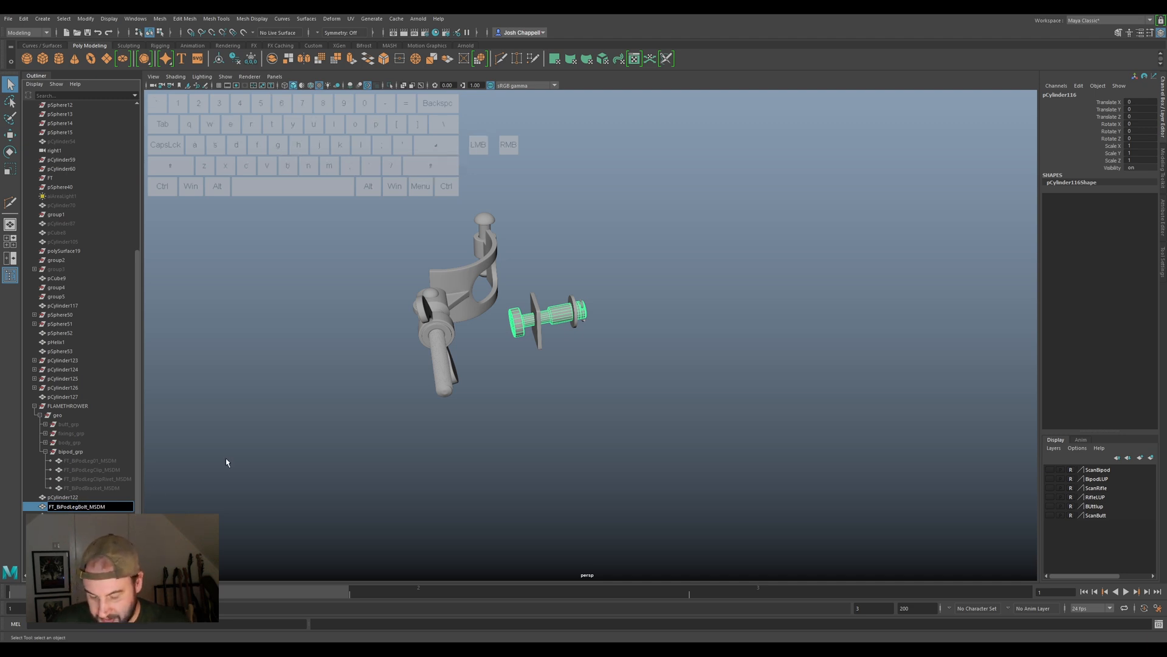
type("01")
key("Return")
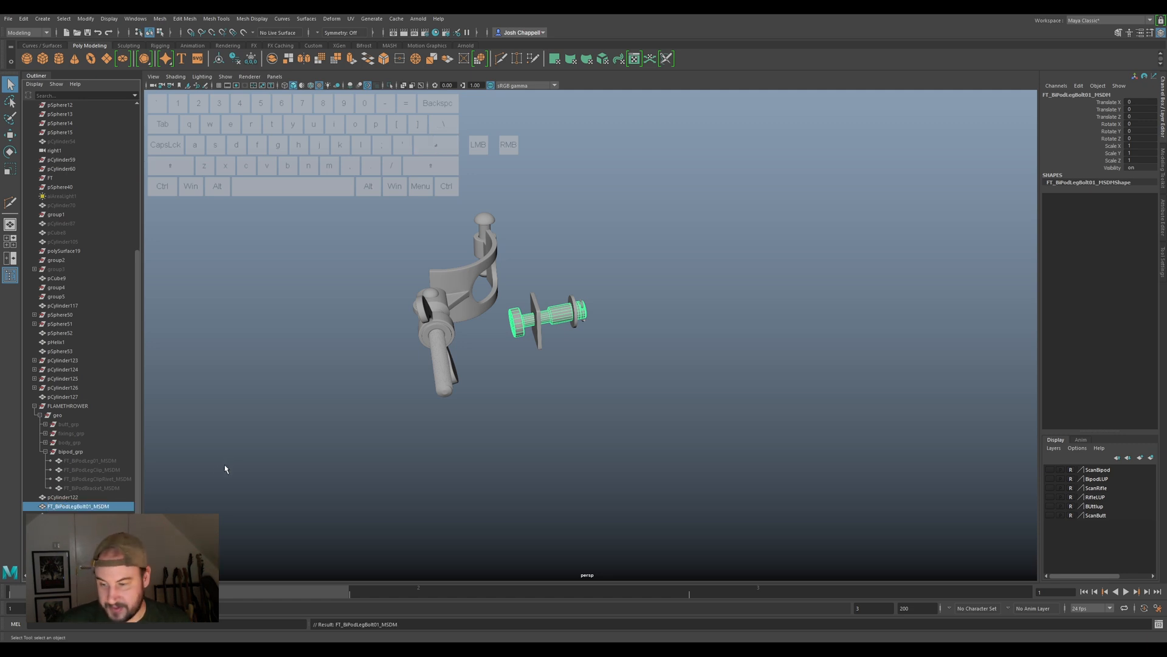
Freeze transformations on FT_BiPodLegBolt01_MSDM again, then place it inside bipod_grp and hide it.
left_click(252, 58)
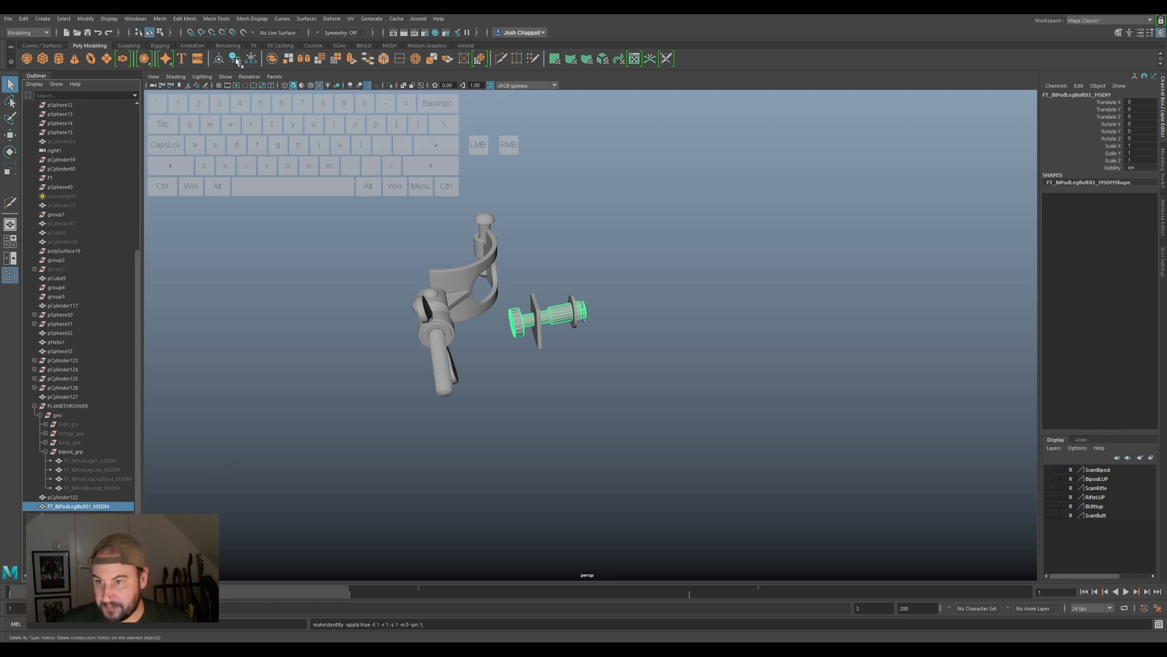
left_click_drag(74, 511, 73, 453)
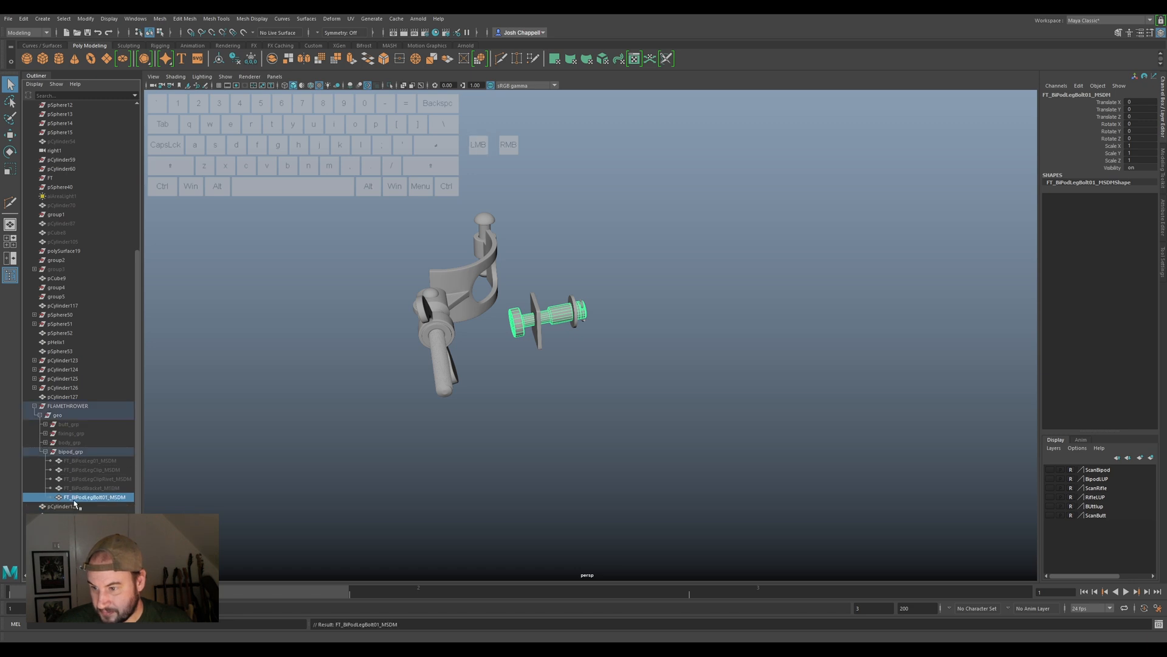
key("h")
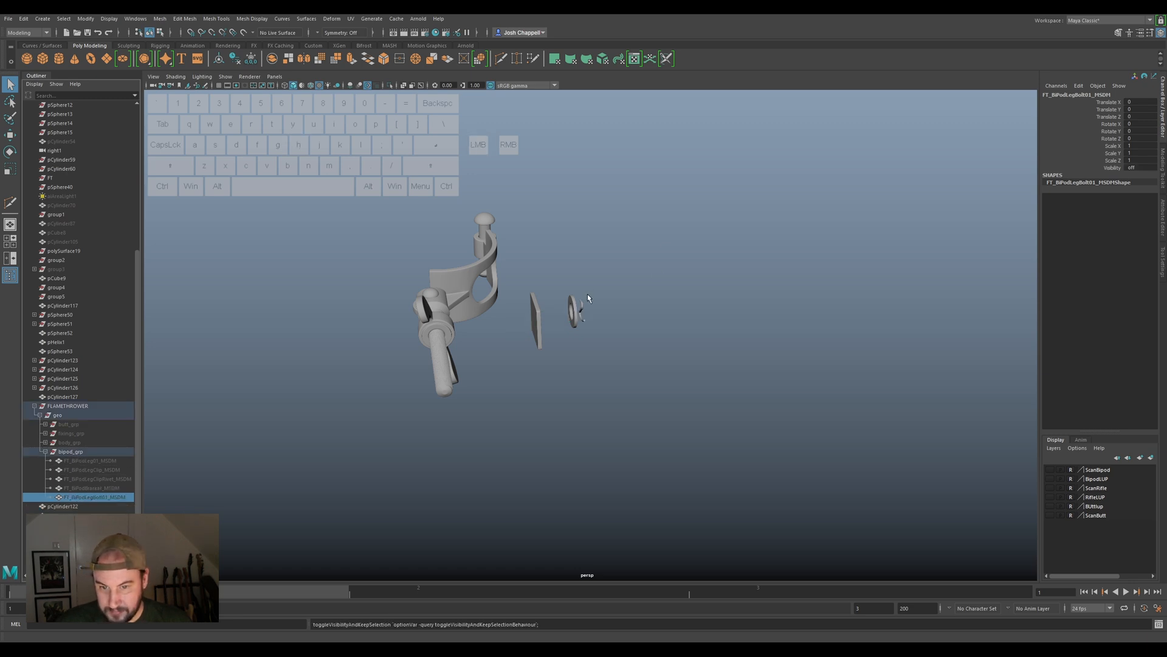
Freeze transformations, delete history and centre the pivot on the bolt's washer mesh, pCylinder117.
left_click(574, 312)
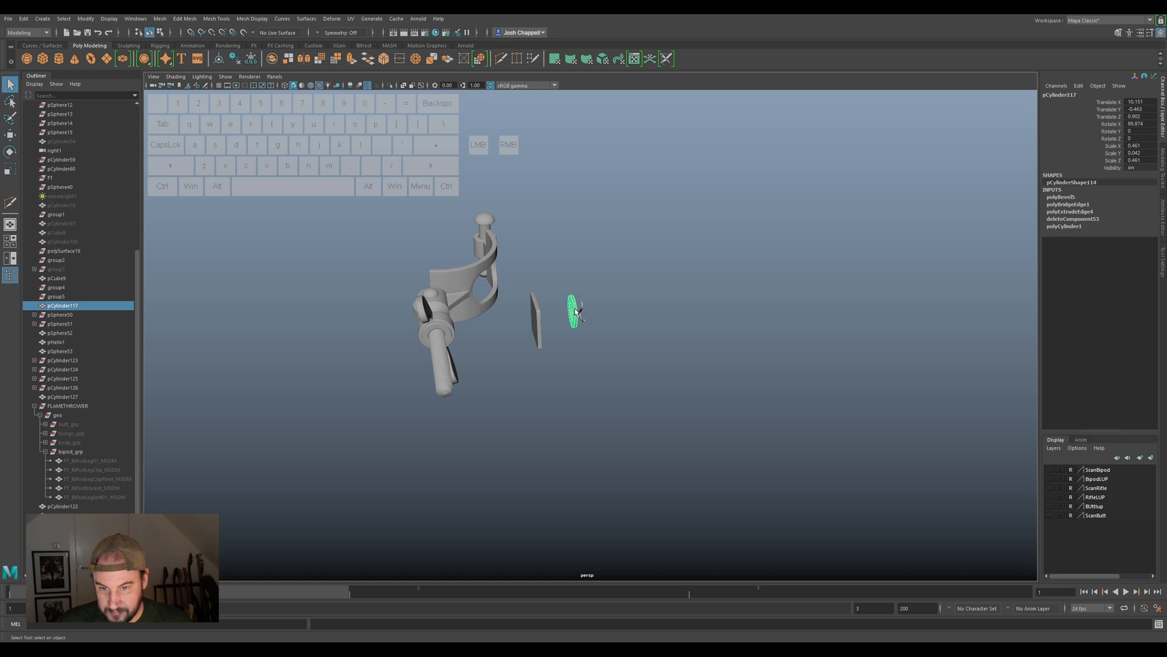
left_click(250, 58)
left_click(234, 58)
left_click(219, 59)
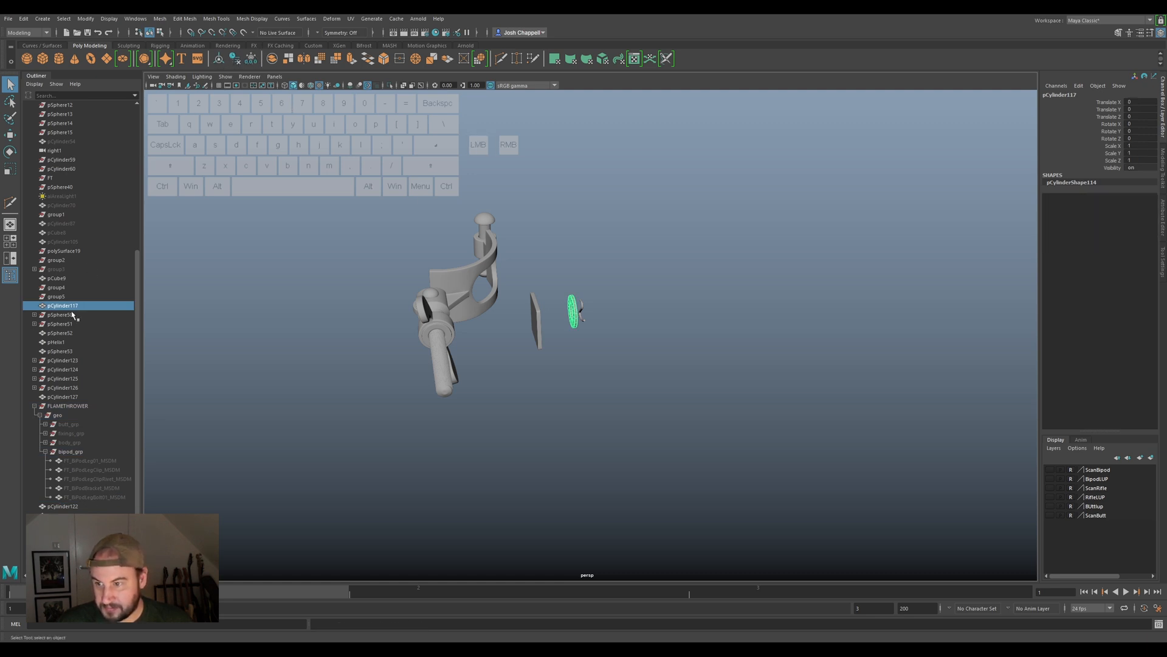
Rename the cleaned washer mesh as FT_BiPodLegWasher01_MSDM.
double_click(64, 306)
type("FT_BiPodLegClip_MSDM")
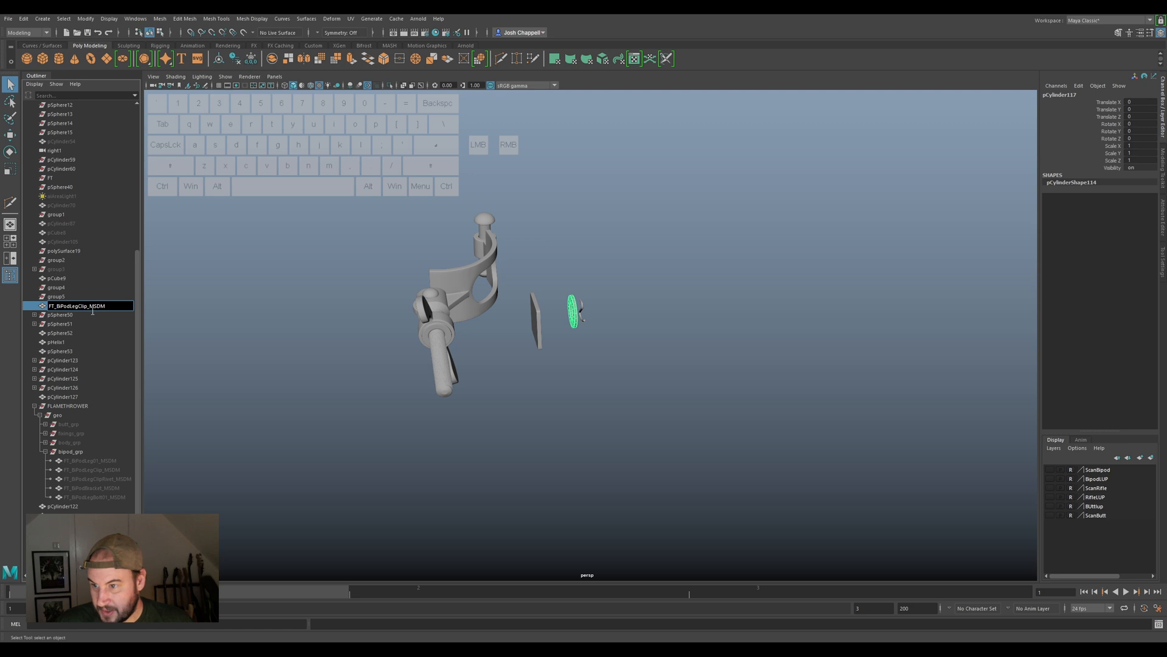
left_click(166, 266)
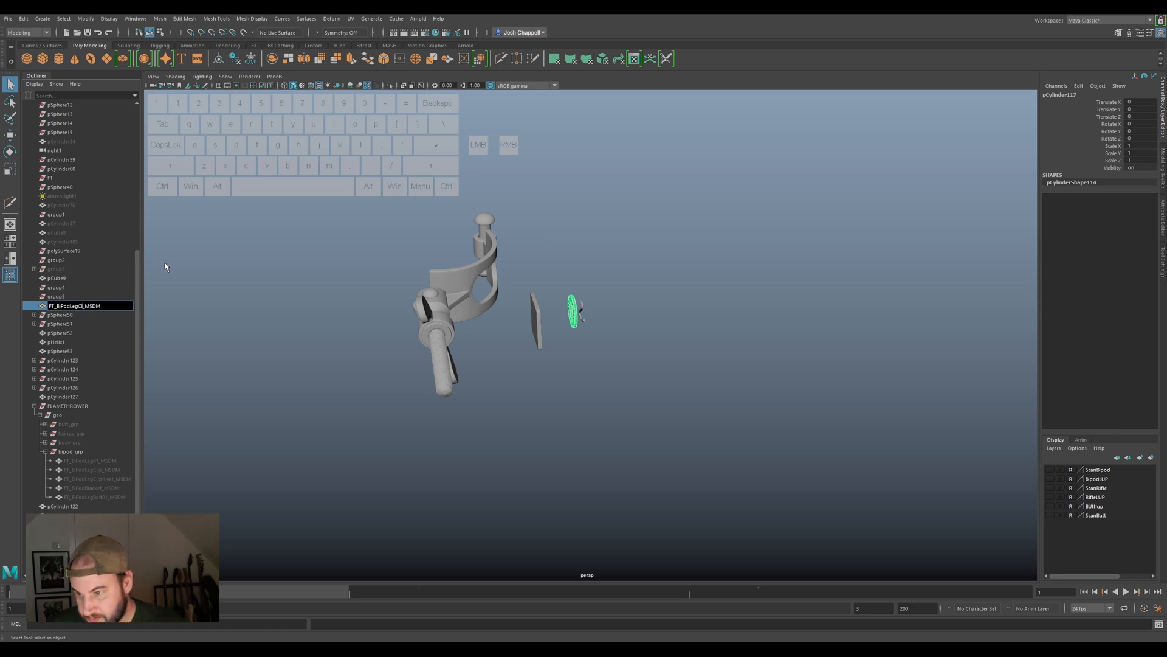
key("BackSpace")
type("Washer")
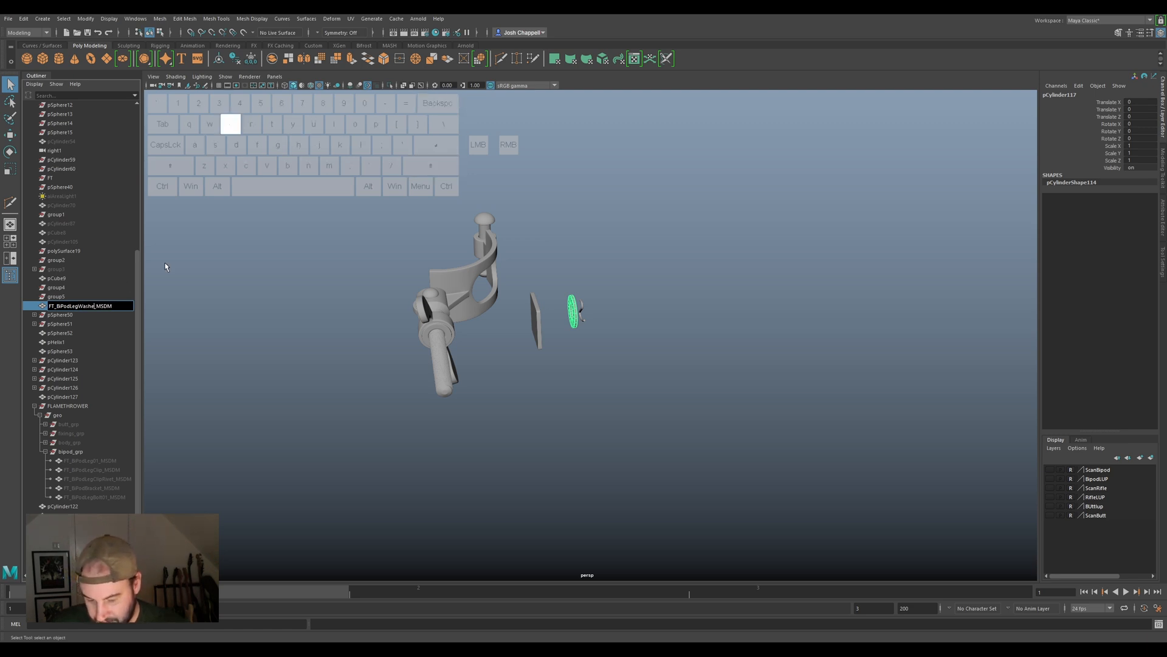
type("01")
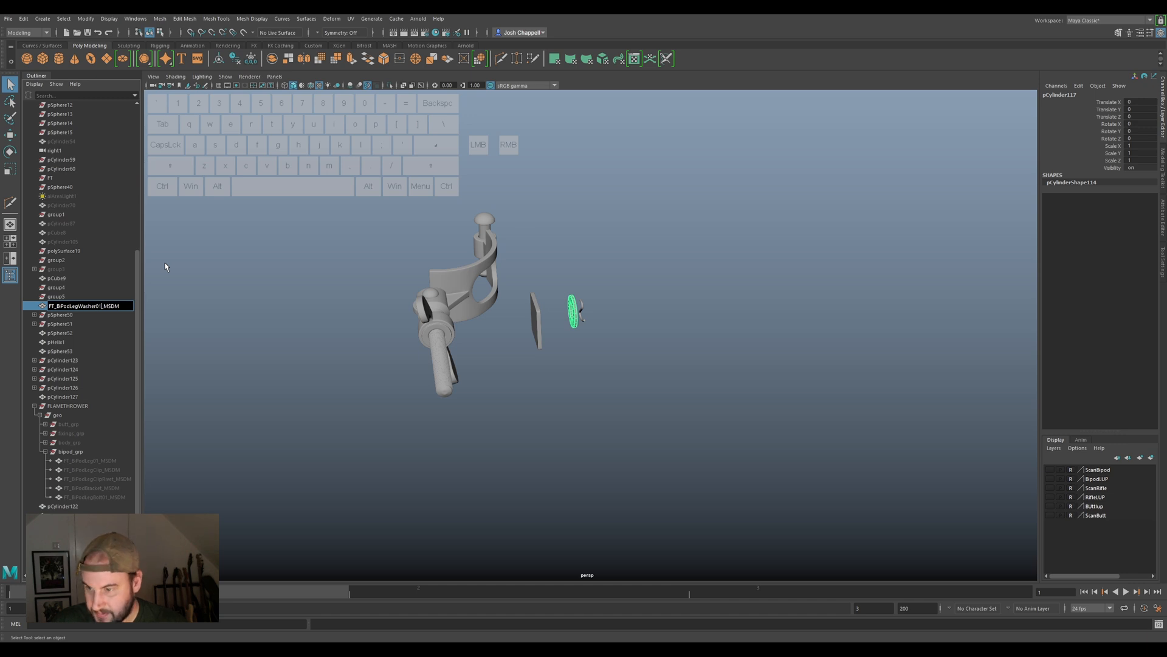
key("Return")
Move FT_BiPodLegWasher01_MSDM into bipod_grp and hide it.
left_click_drag(99, 307, 76, 456)
key("h")
Freeze transformations, delete history and centre the pivot on the small curved pin mesh, pCylinder106.
left_click(581, 309)
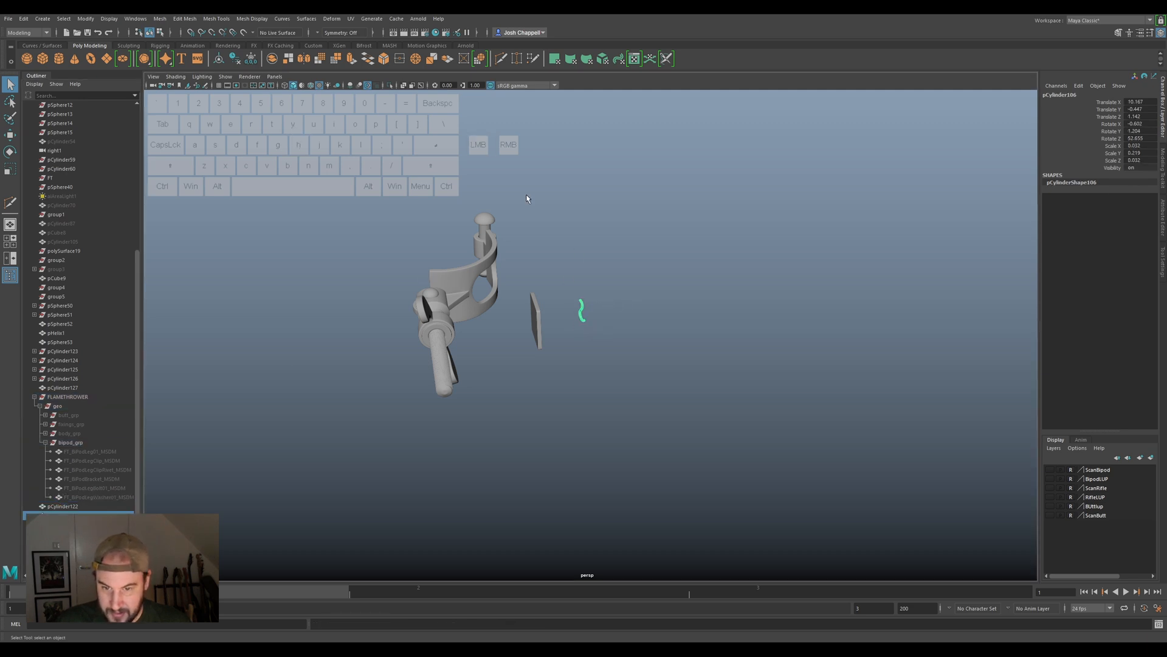
left_click(251, 58)
left_click(236, 58)
left_click(219, 58)
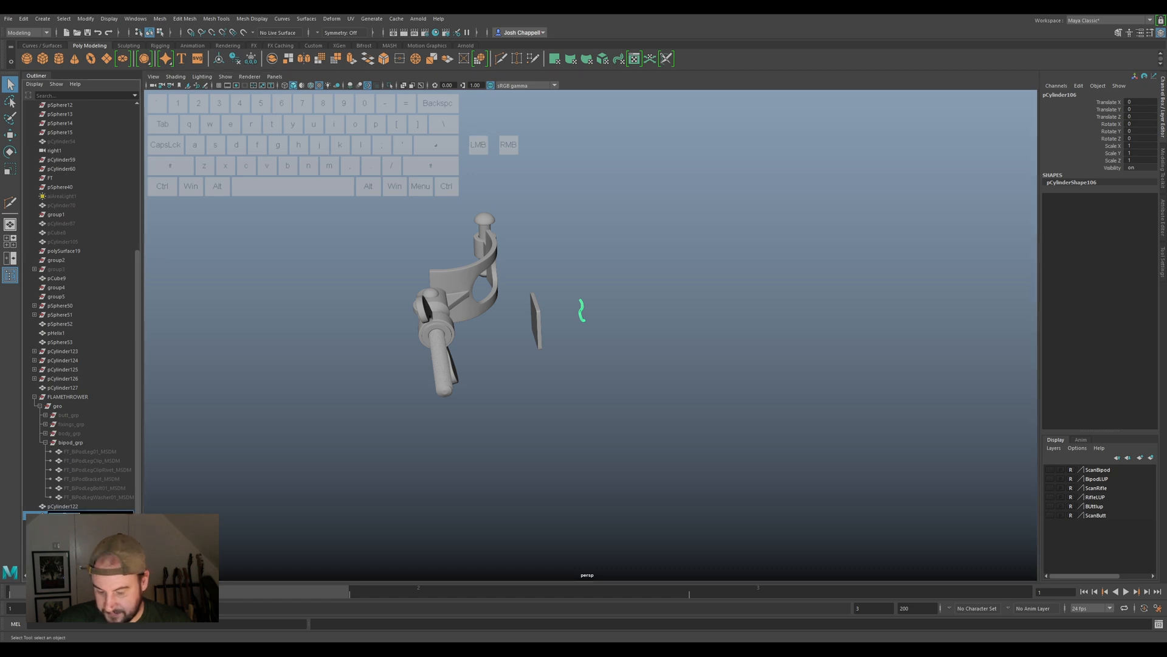
Rename the cleaned pin mesh as FT_BiPodLegPin01_MSDM.
left_click(87, 511)
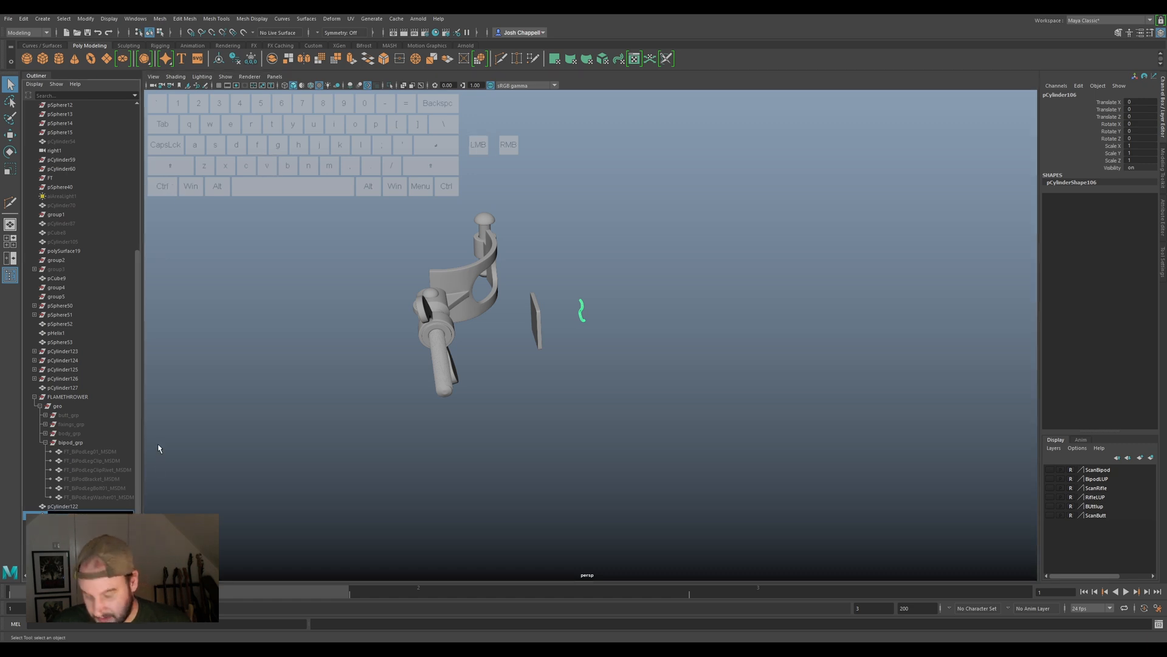
key("BackSpace")
type("Pin")
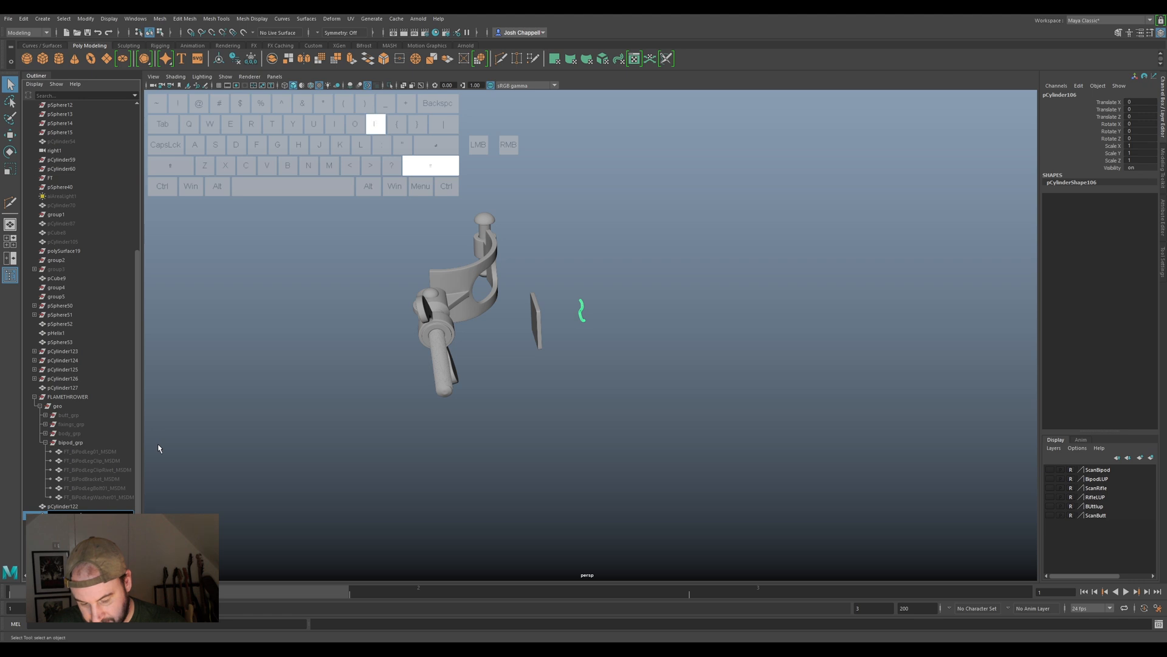
type("0")
key("Return")
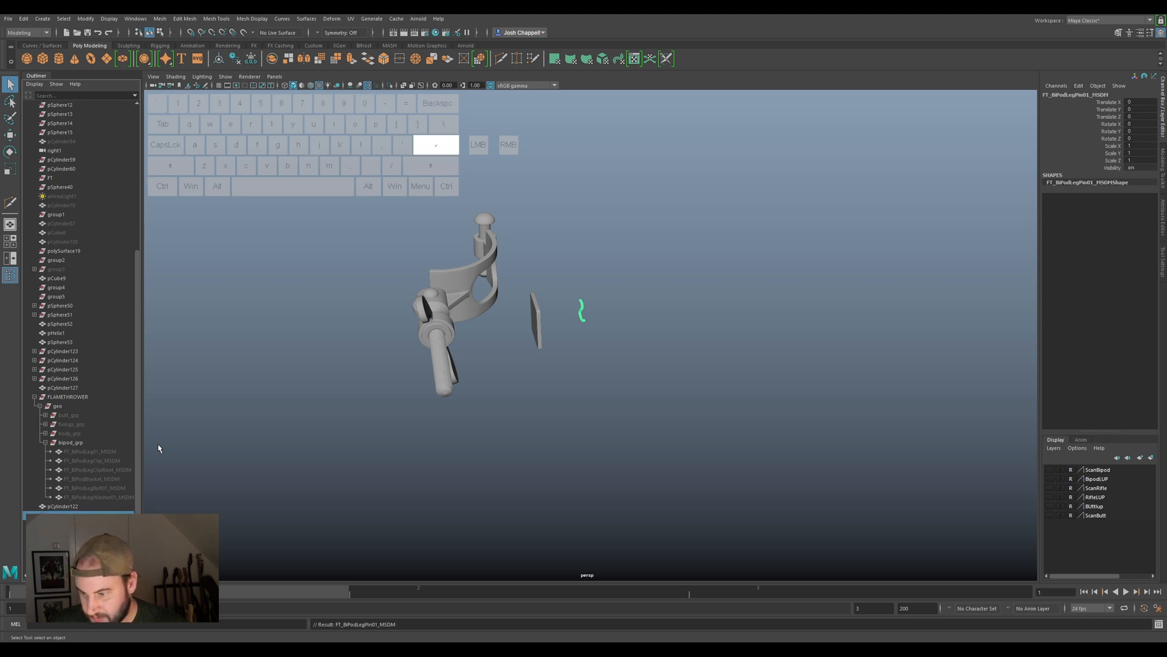
Move FT_BiPodLegPin01_MSDM into bipod_grp and hide it.
left_click_drag(79, 515, 71, 443)
left_click(80, 509)
key("h")
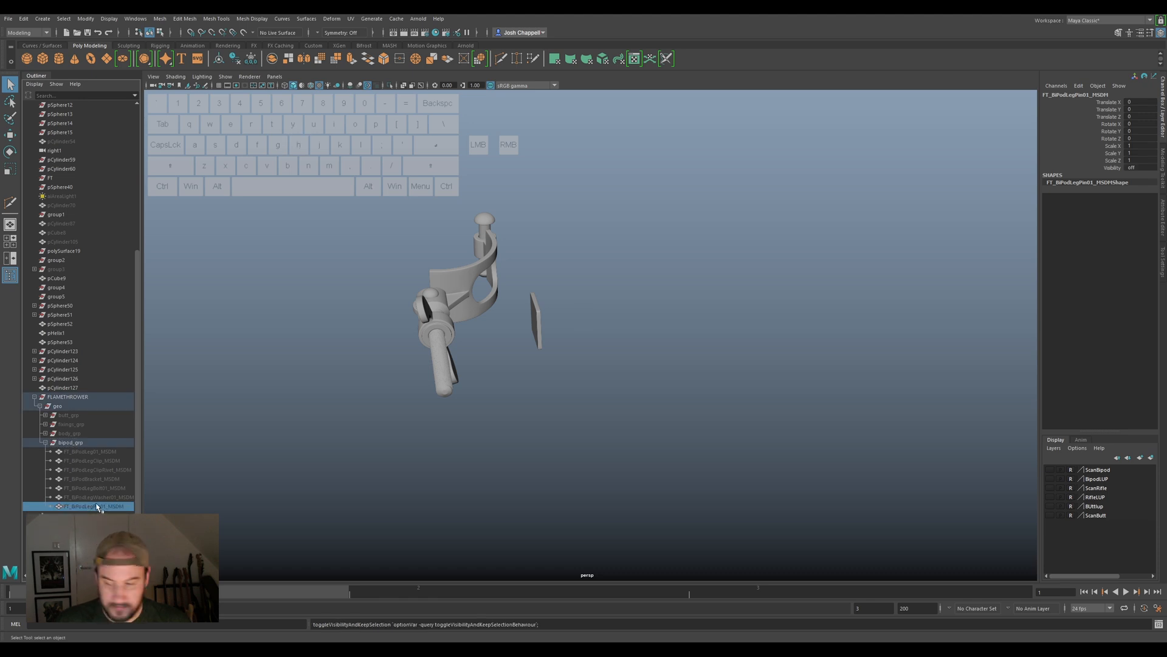
Freeze transformations, delete history and centre the pivot on the flat spacer plate mesh, pCube9.
left_click(541, 323)
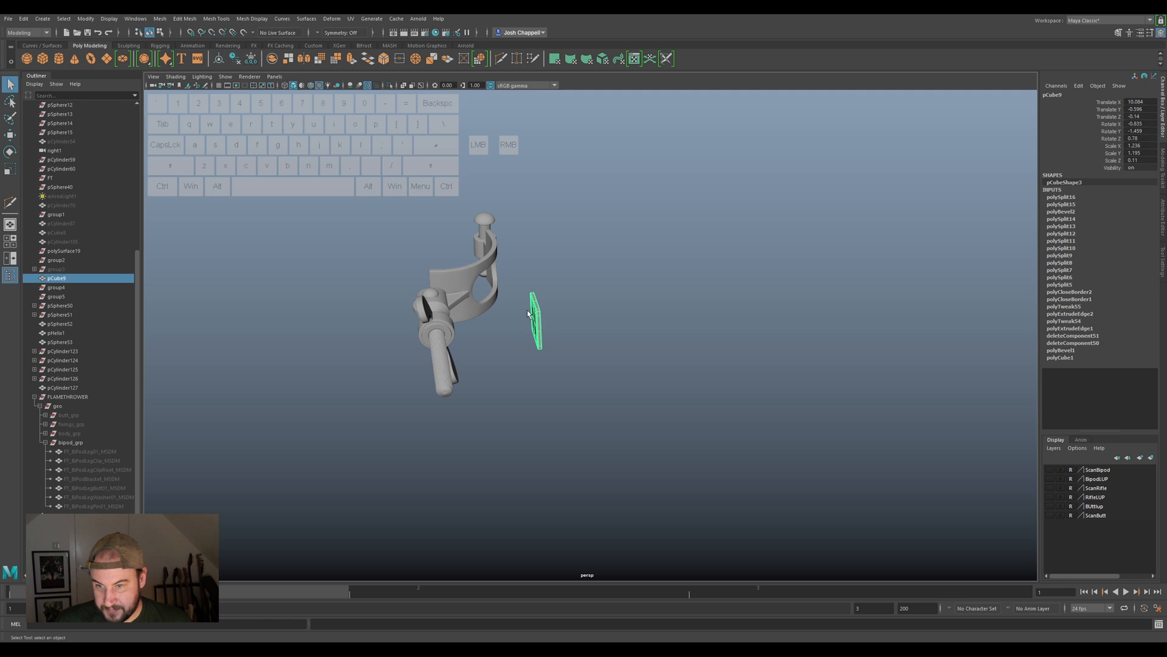
left_click(251, 59)
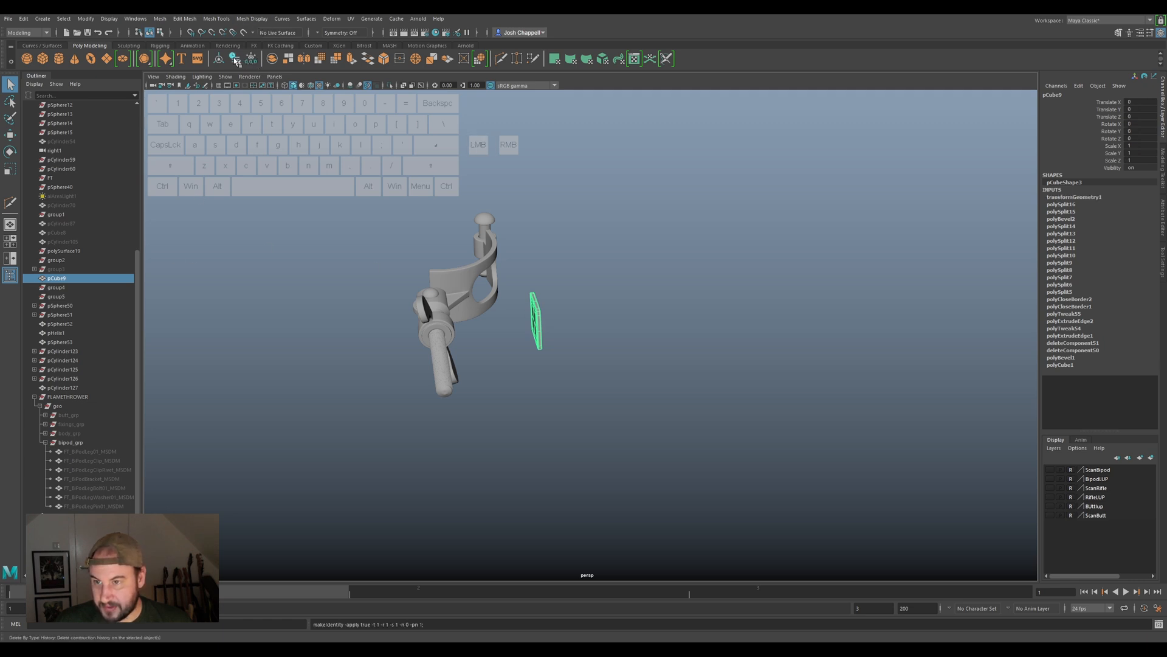
left_click(234, 58)
left_click(219, 59)
Rename the cleaned spacer plate mesh as FT_BiPodLegSpacer01_MSDM.
left_click(61, 278)
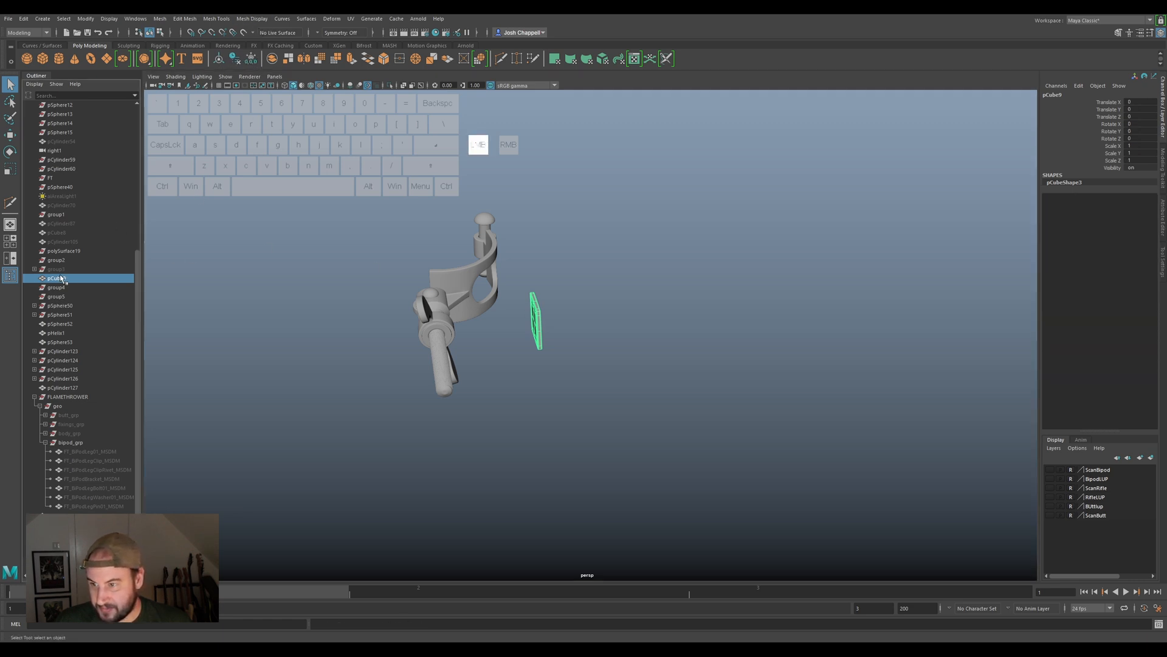
type("FT_BiPodLegClip_MSDM")
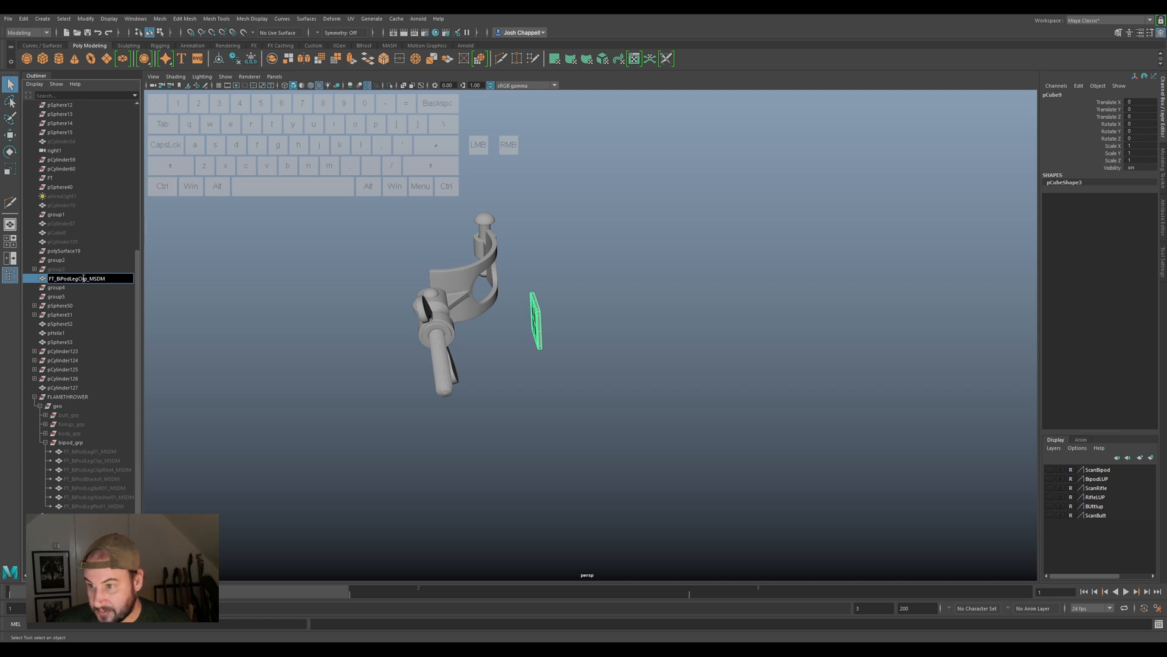
left_click_drag(89, 278, 79, 277)
type("Spacer")
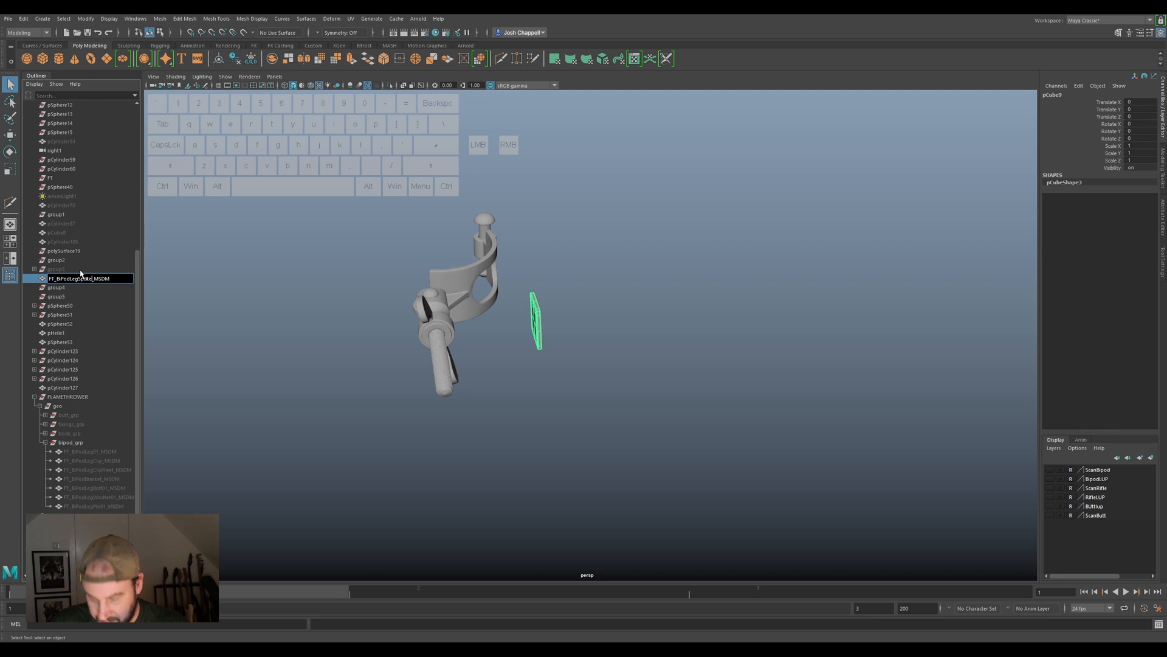
type("01")
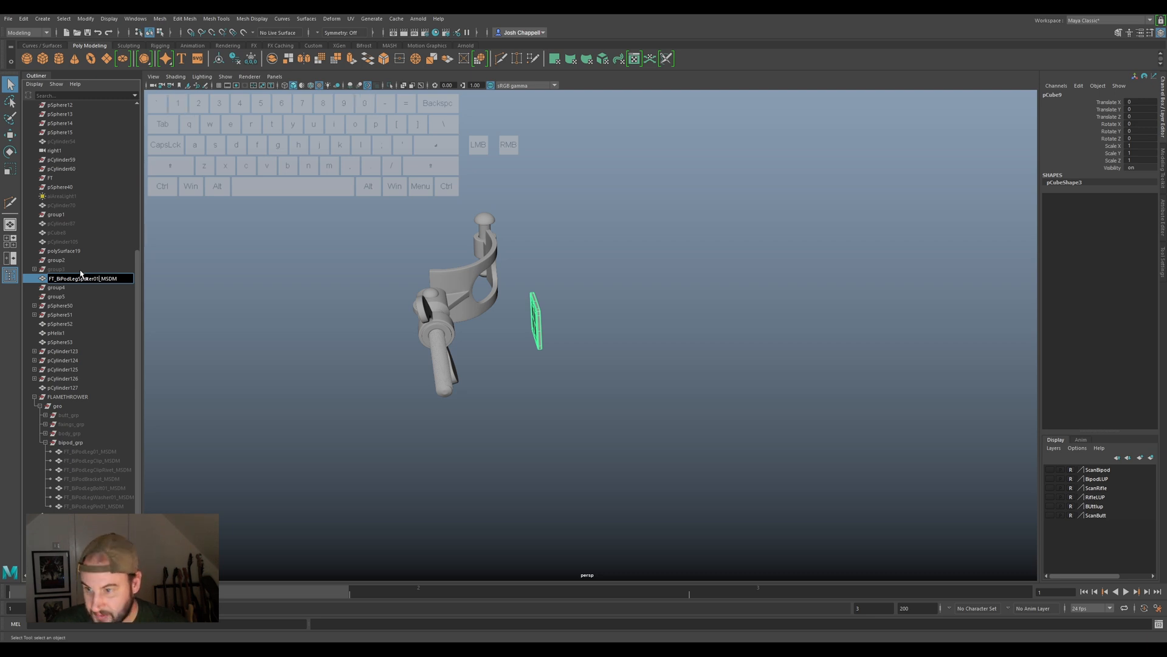
key("Return")
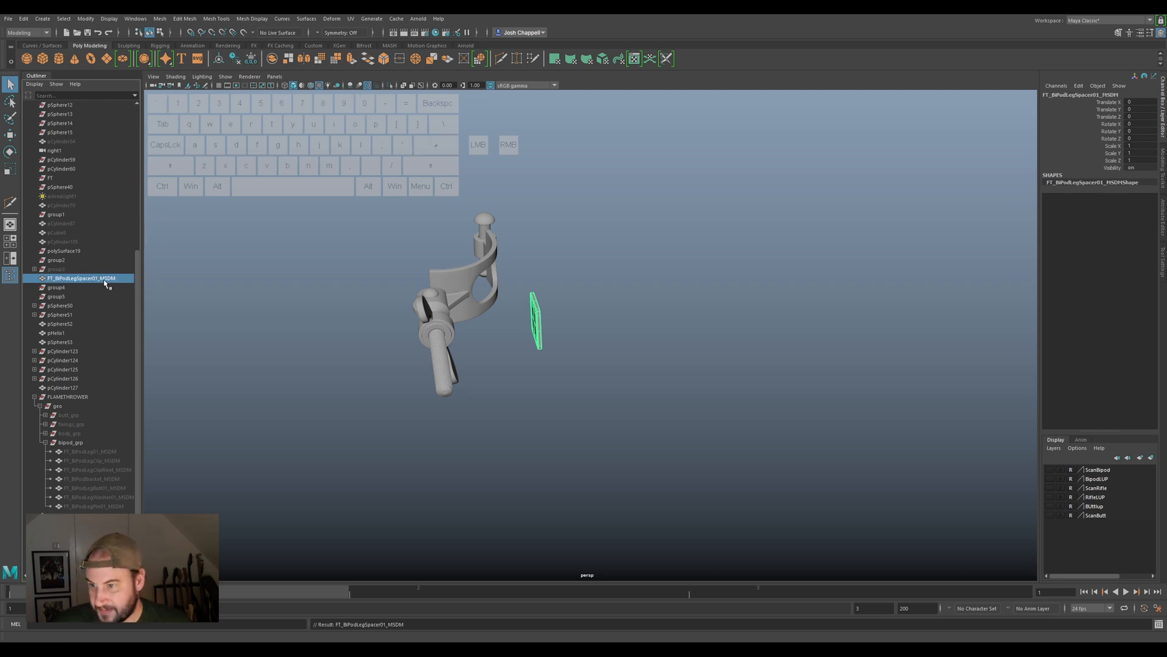
scroll(80, 309, "up", 3)
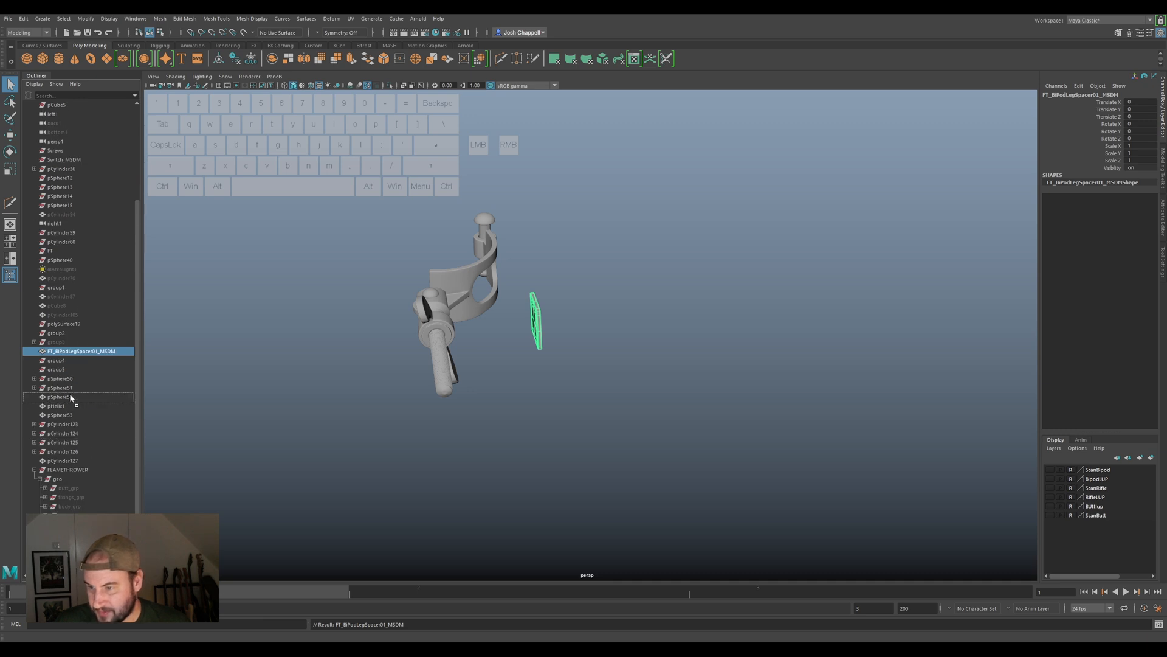
middle_click_drag(91, 515, 91, 515)
scroll(94, 424, "down", 3)
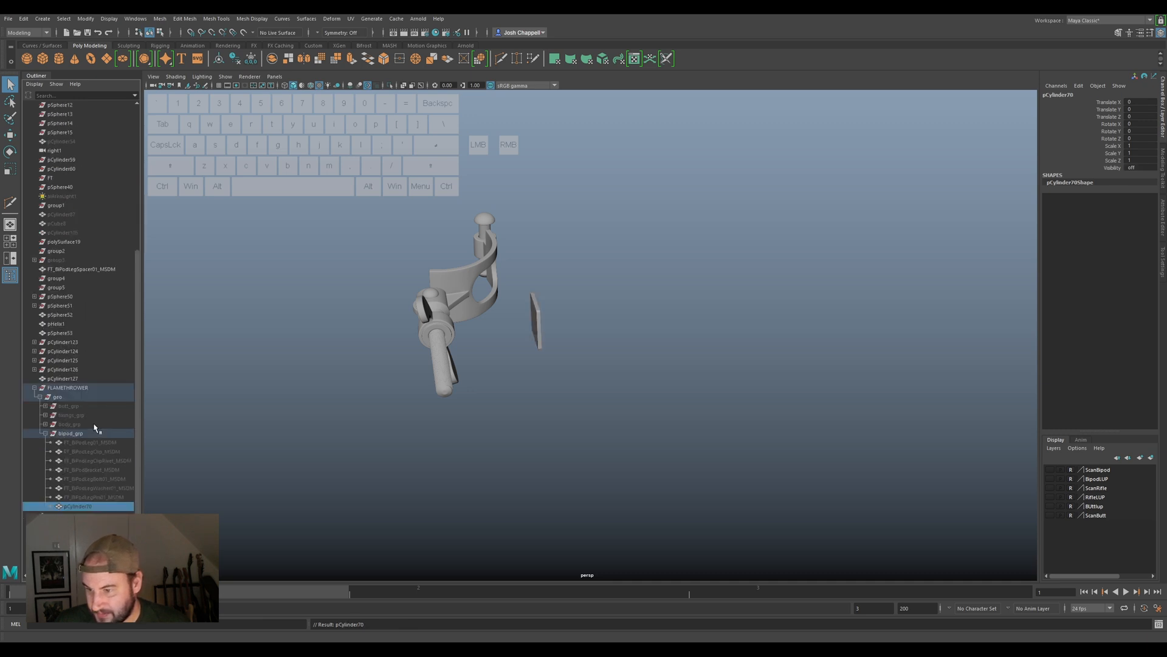
key("ctrl+z")
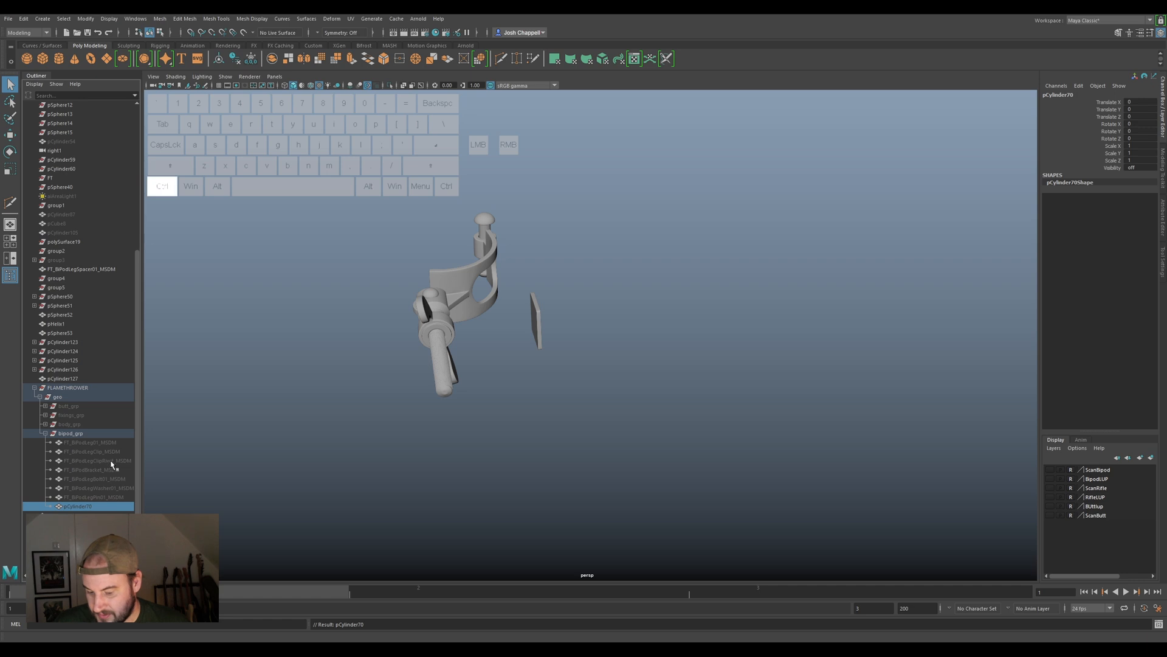
key("ctrl+z")
Freeze transformations, delete history and centre the pivot on FT_BiPodLegSpacer01_MSDM once more.
left_click(71, 271)
left_click(75, 278)
left_click(251, 58)
left_click(231, 56)
left_click(220, 58)
Move FT_BiPodLegSpacer01_MSDM into bipod_grp and leave both it and FT_BiPodLegPin01_MSDM hidden.
middle_click_drag(78, 278, 75, 453)
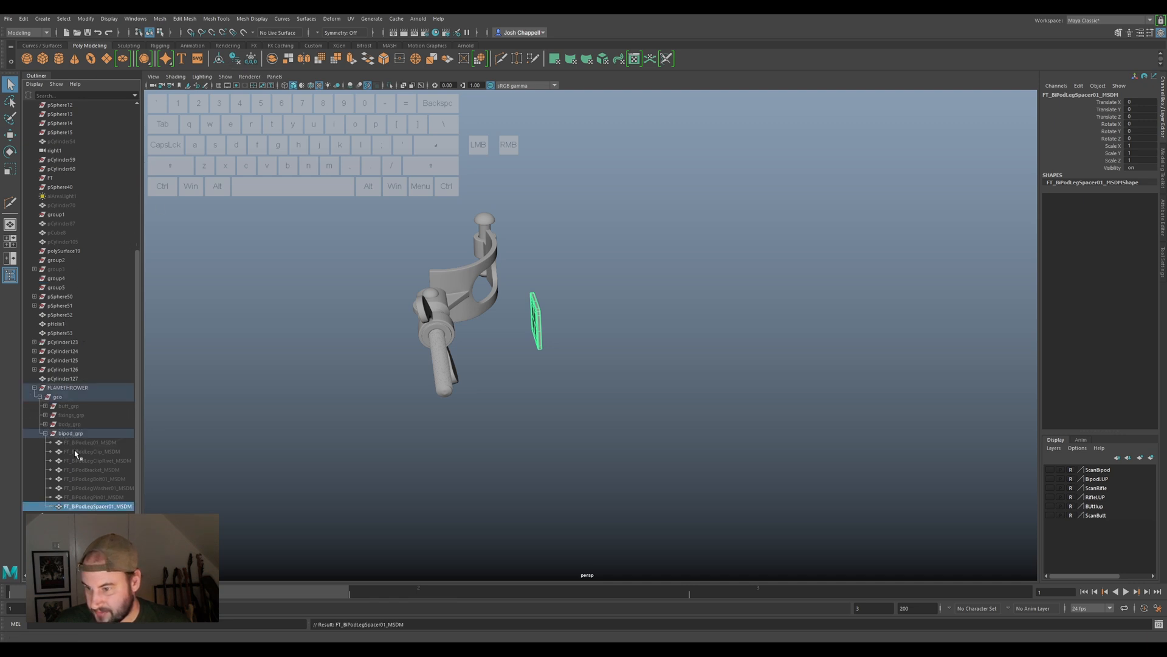
left_click(88, 496, "ctrl")
key("ctrl+h")
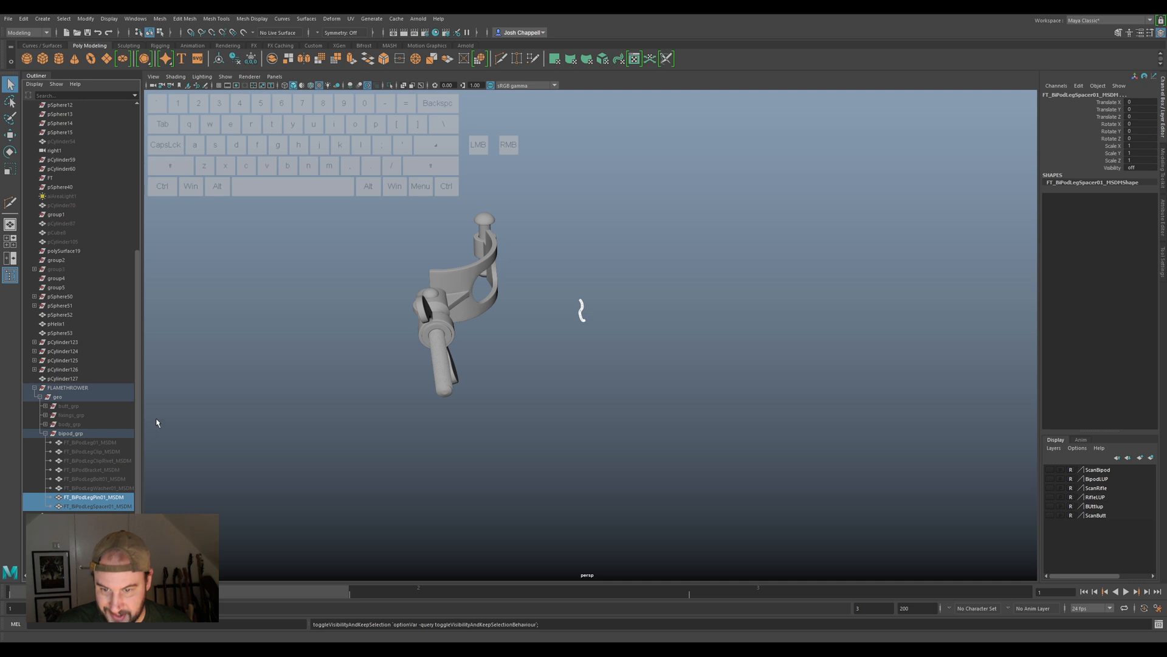
left_click(95, 497)
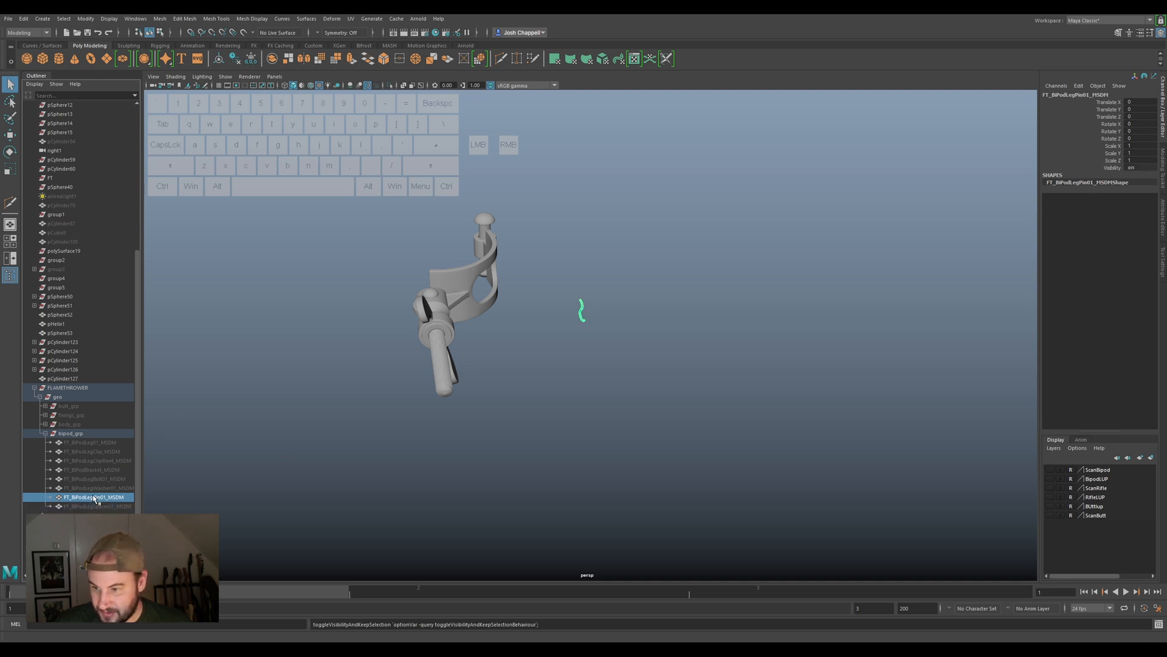
key("h")
Freeze transformations, delete history and centre the pivot on the round-headed pin at the bracket's hinge end, pSphere52.
left_click_drag(429, 409, 337, 442, "alt")
middle_click_drag(587, 325, 475, 460, "alt")
right_click_drag(475, 459, 550, 298, "alt")
left_click(520, 300)
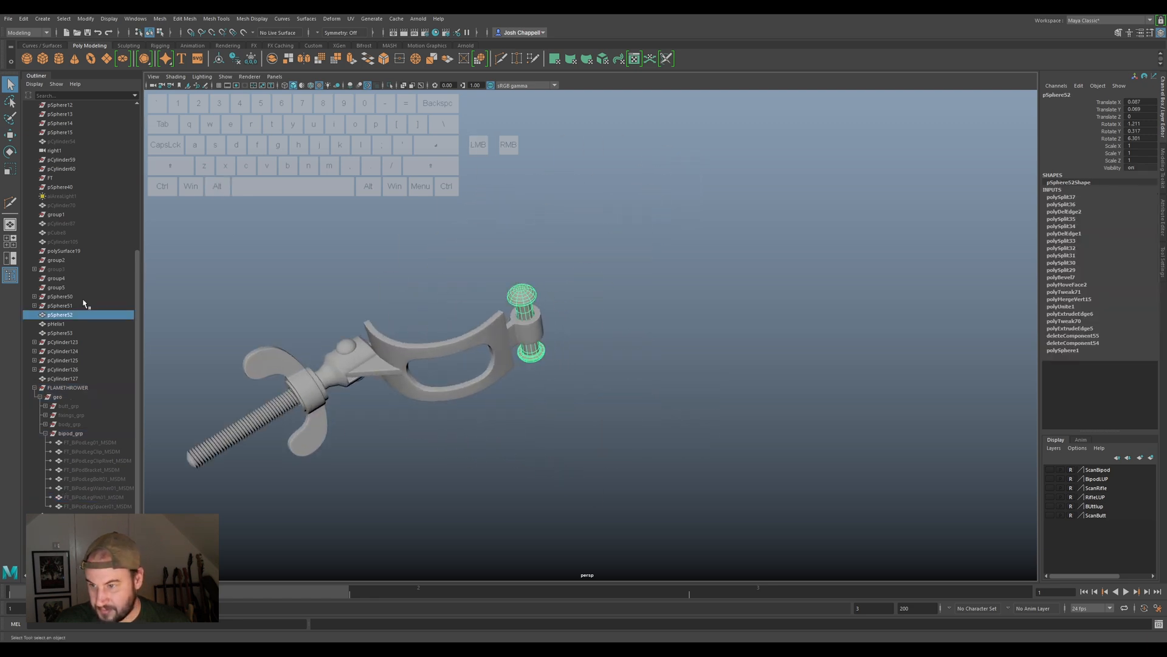
left_click(251, 59)
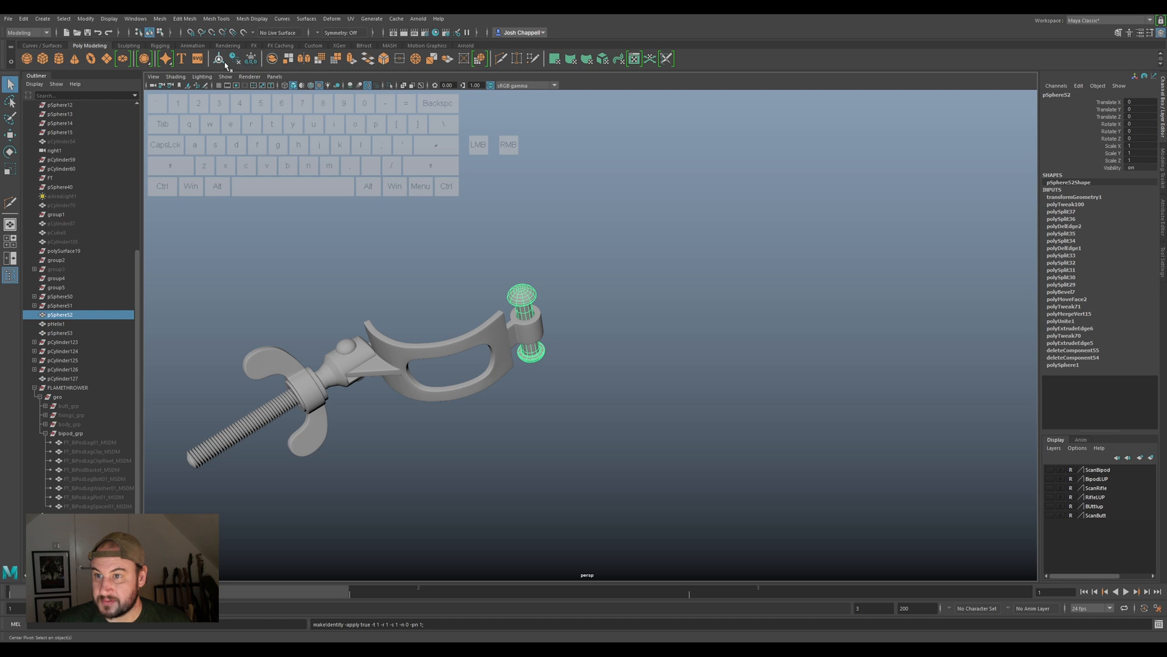
left_click(234, 59)
left_click(218, 61)
Rename the cleaned round-headed pin mesh as FT_BiPodLegLatchPin_MSDM.
double_click(61, 314)
type("FT_BiPodLegClip_MSDM")
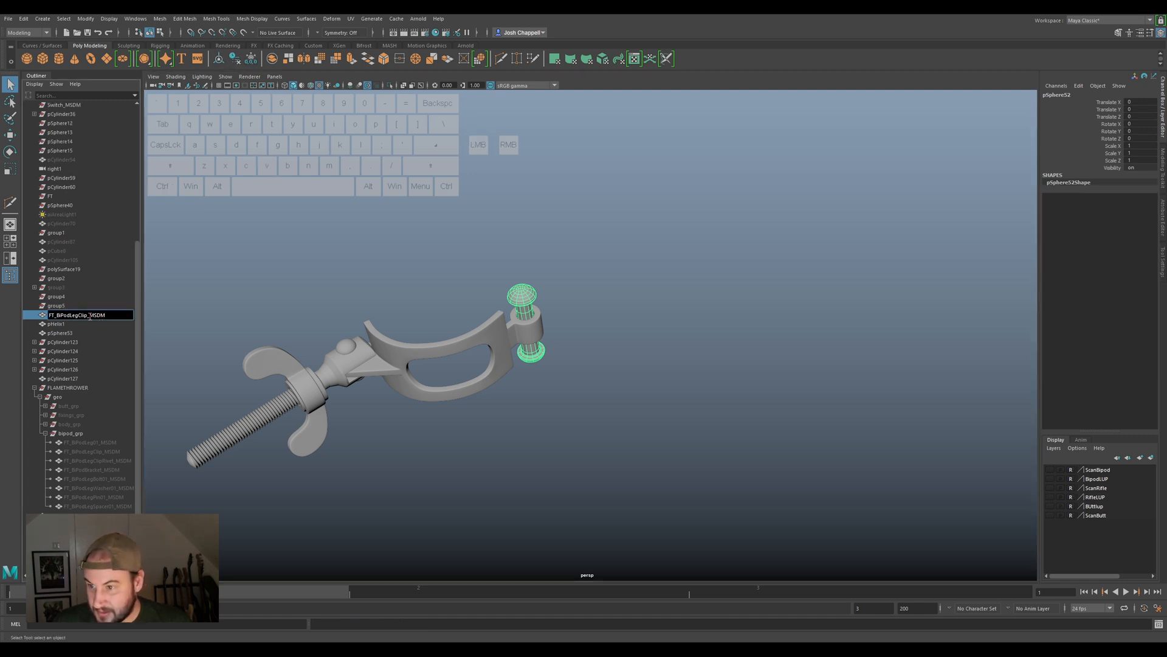
key("BackSpace")
key("BackSpace")
key("BackSpace")
key("BackSpace")
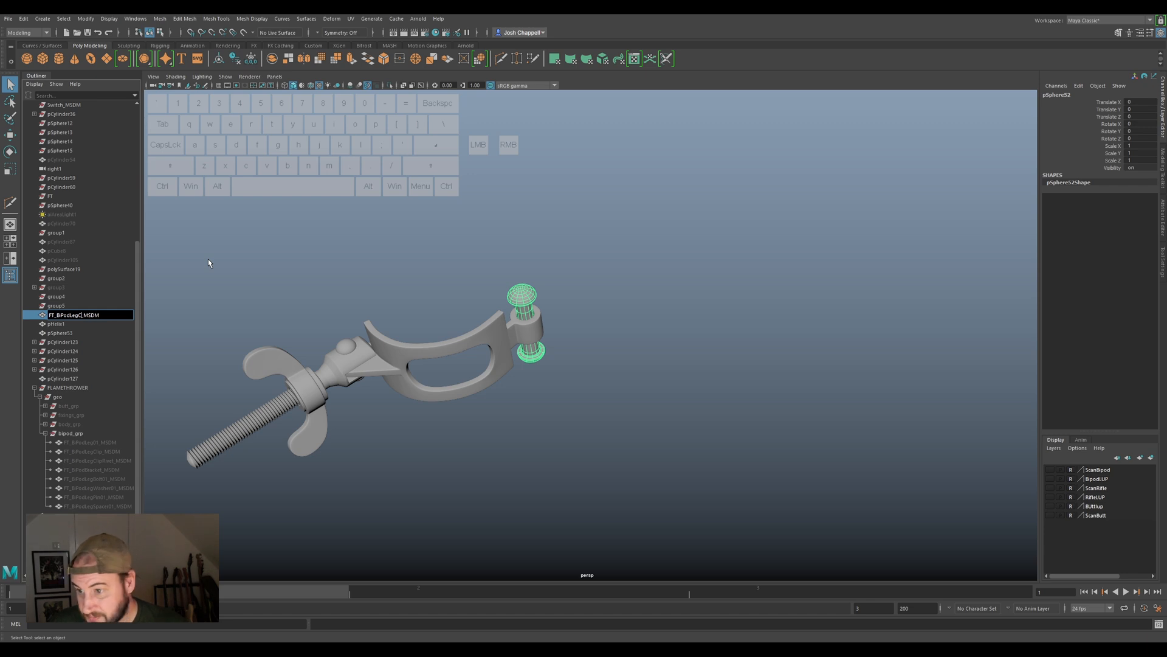
type("Latch")
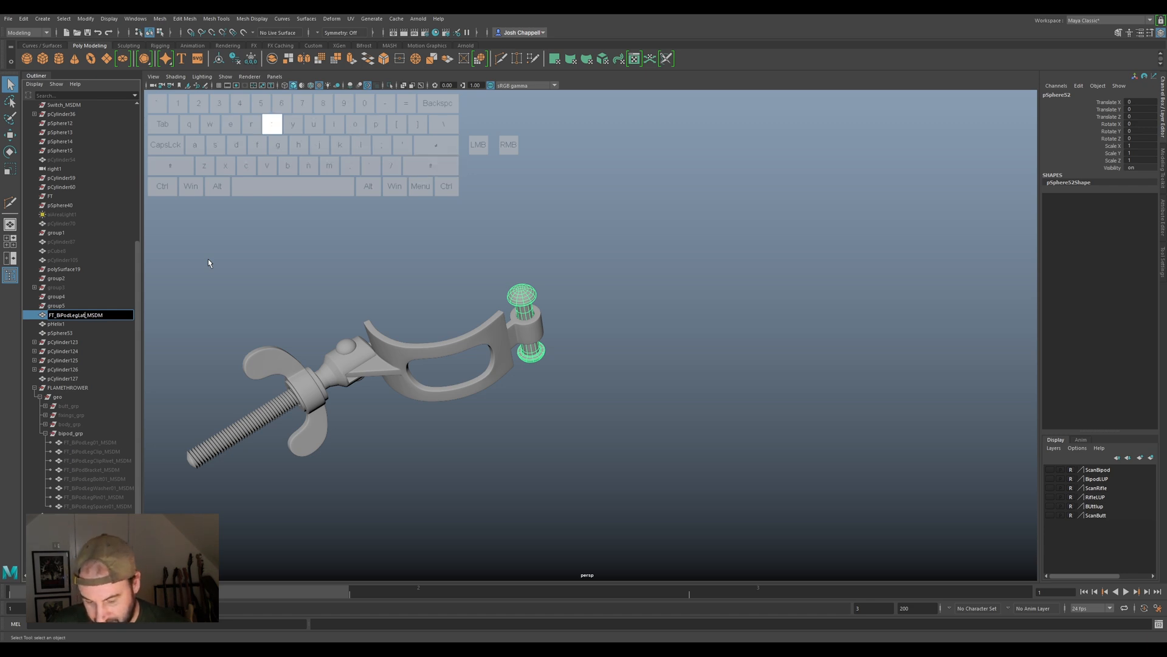
type("Pin")
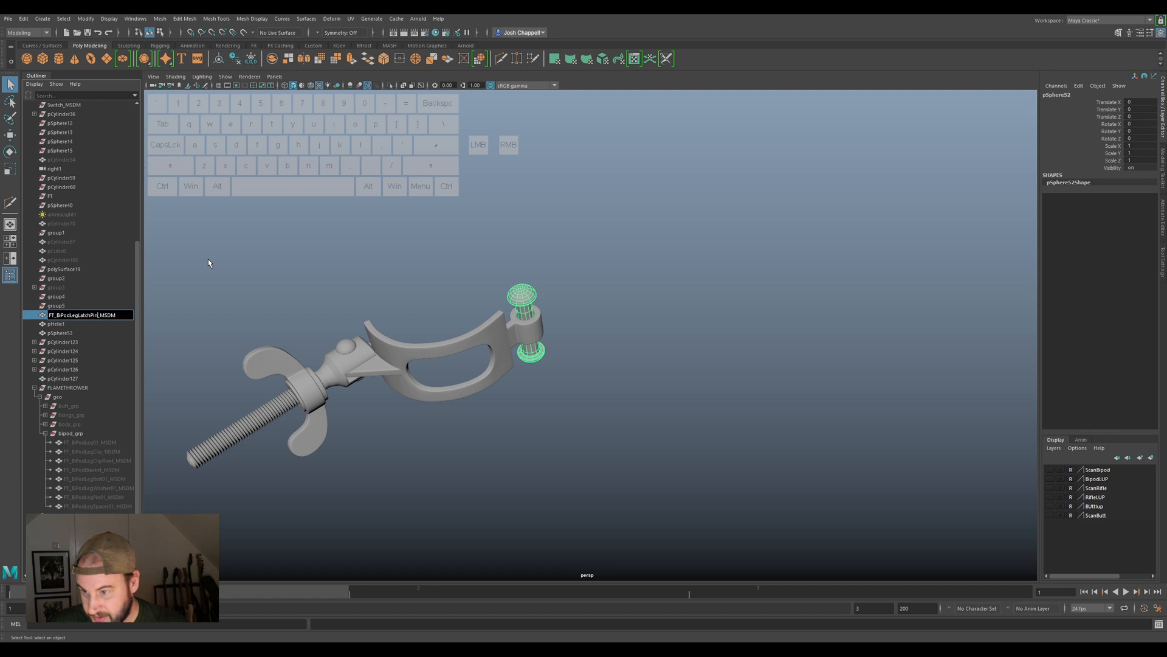
key("Return")
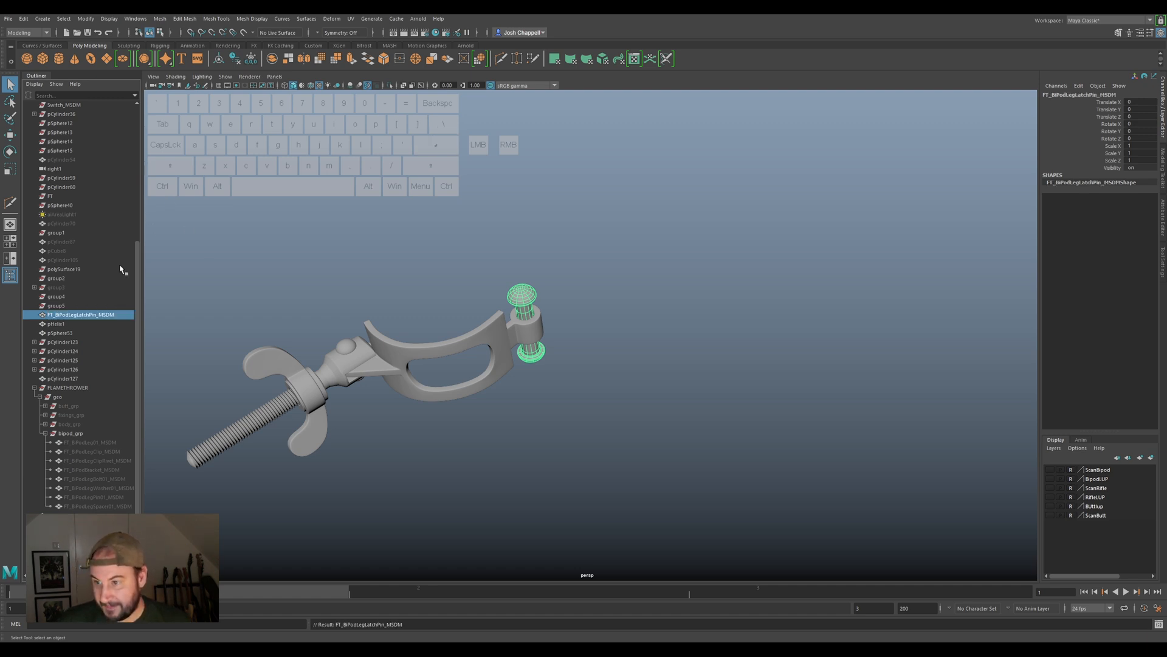
Move FT_BiPodLegLatchPin_MSDM into bipod_grp and hide it.
left_click_drag(90, 316, 72, 435)
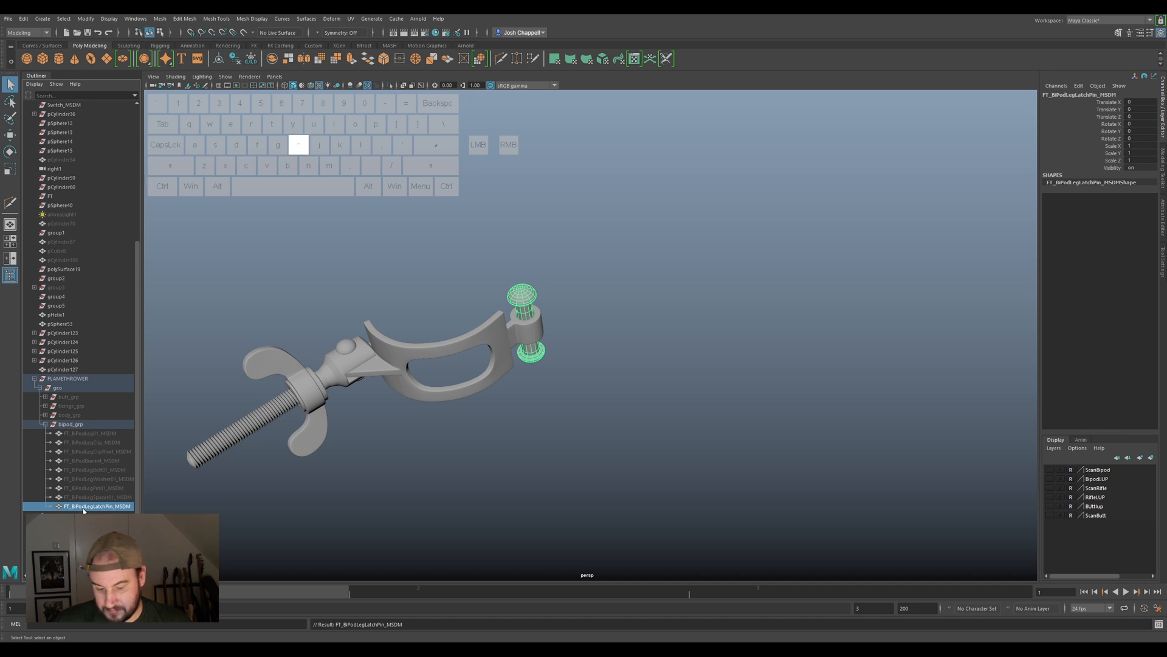
key("ctrl+h")
Show the curved bracket pCylinder122 unsmoothed and insert edge loops with Multi-Cut on its narrow tab in the screw's fork.
left_click(502, 354)
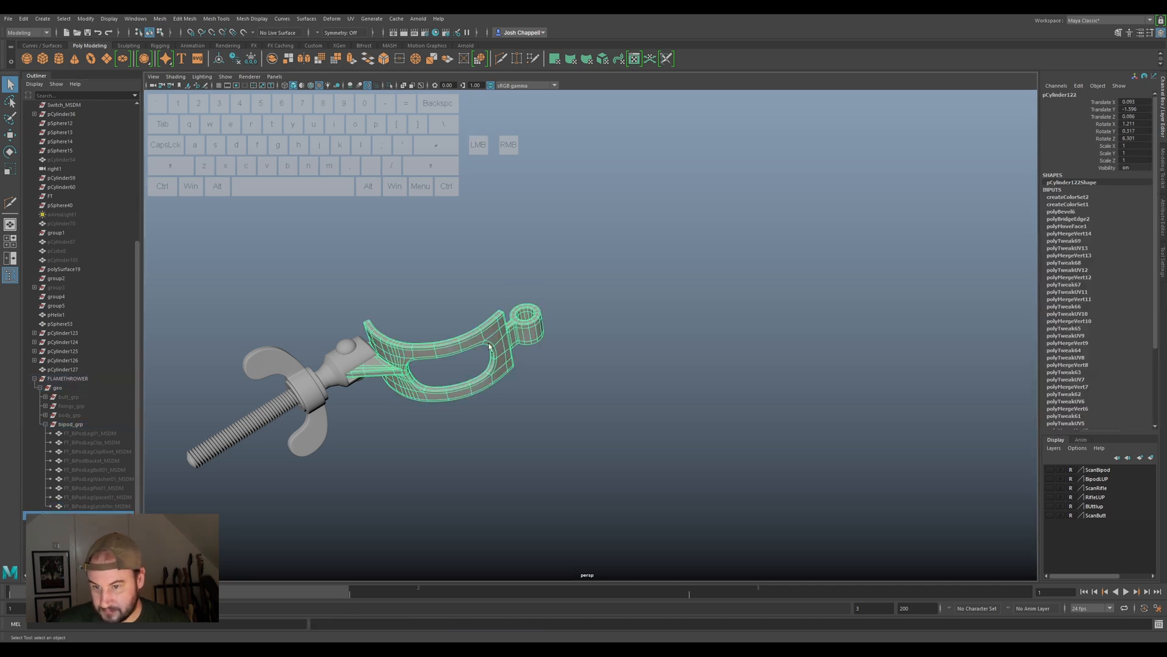
key("1")
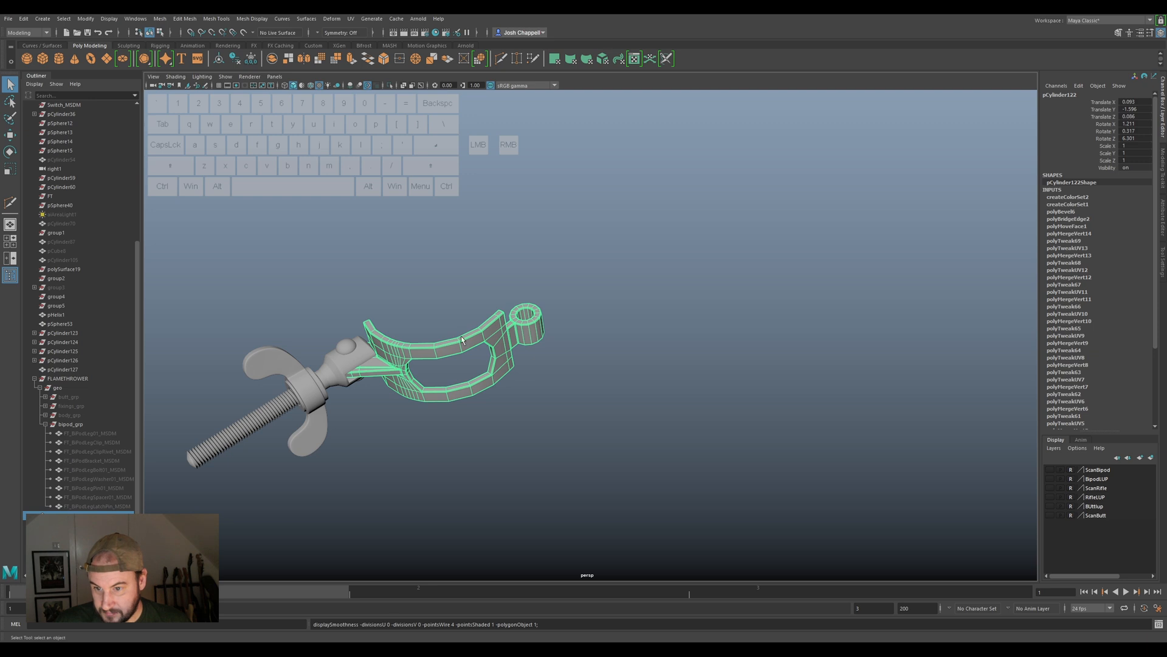
left_click(1163, 173)
left_click(1069, 344)
right_click_drag(378, 417, 272, 372, "alt")
middle_click_drag(270, 371, 548, 323, "alt")
right_click_drag(547, 322, 593, 333, "alt")
left_click(620, 333, "ctrl")
left_click(564, 340, "ctrl")
scroll(829, 327, "down", 4)
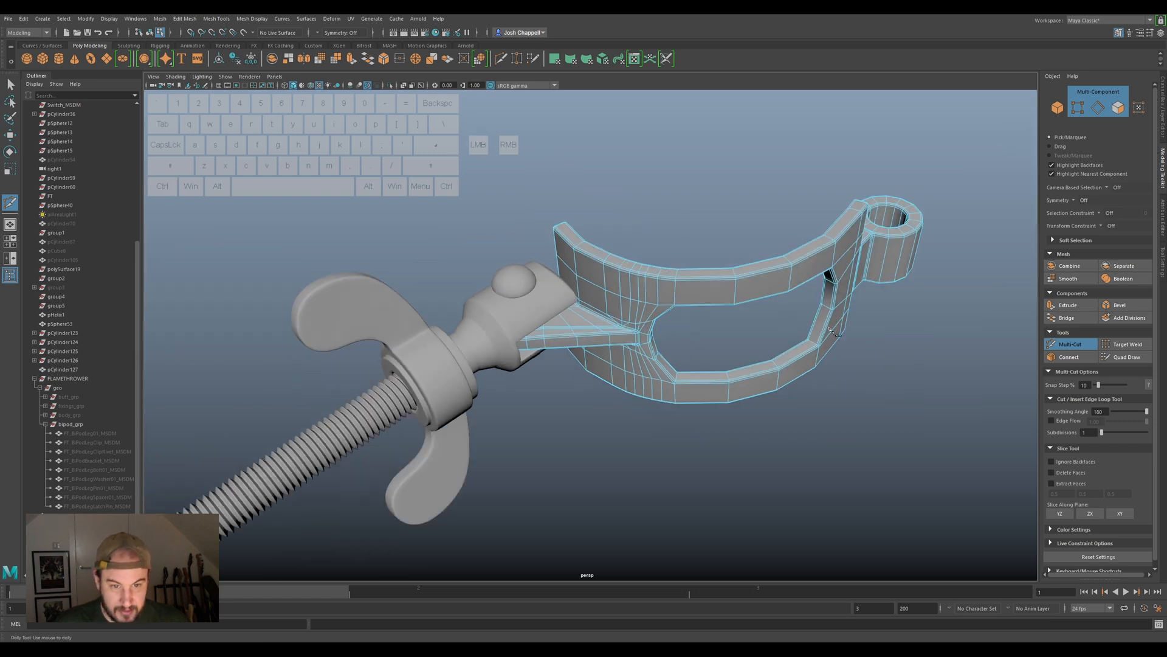
left_click(1093, 344)
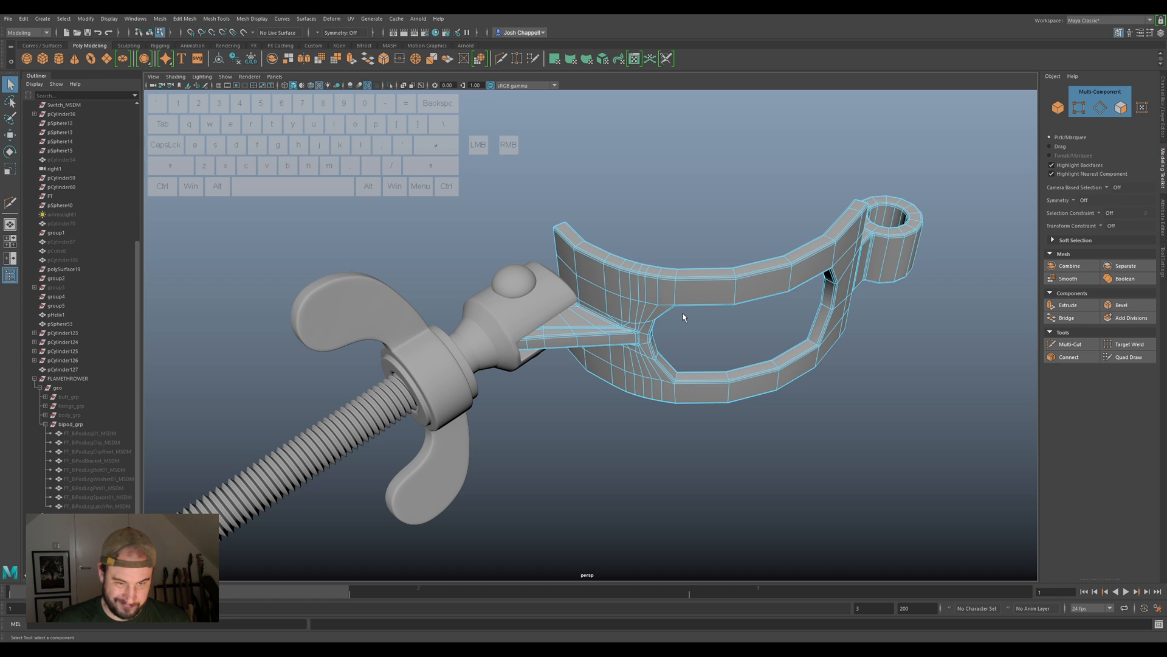
Insert an edge loop with Multi-Cut around the middle of the bracket's hinge knuckle and end wall.
left_click_drag(863, 305, 929, 338, "alt")
middle_click_drag(987, 327, 631, 305, "alt")
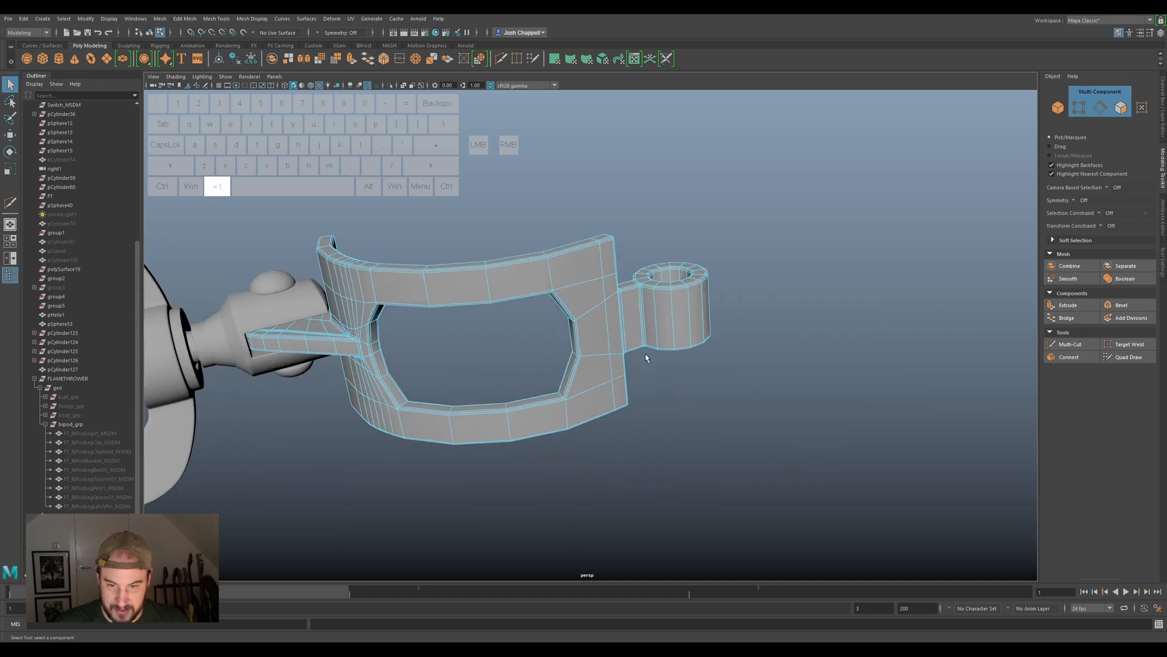
left_click_drag(646, 355, 737, 362, "alt")
middle_click_drag(737, 362, 679, 321, "alt")
left_click(1073, 344)
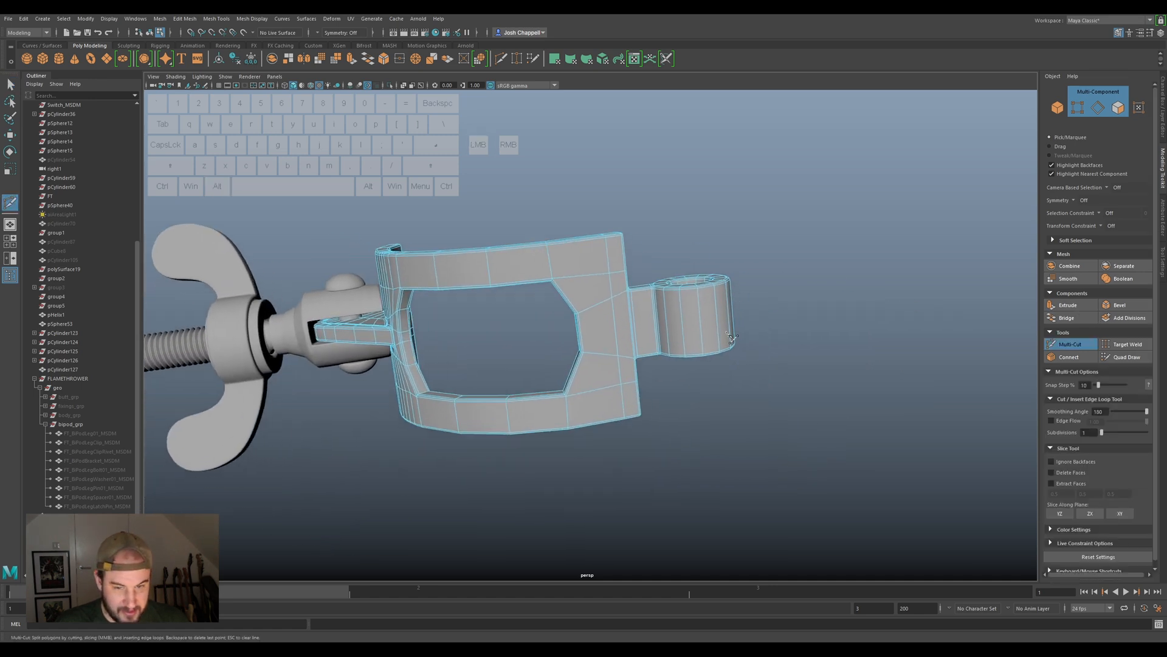
left_click(683, 322, "ctrl")
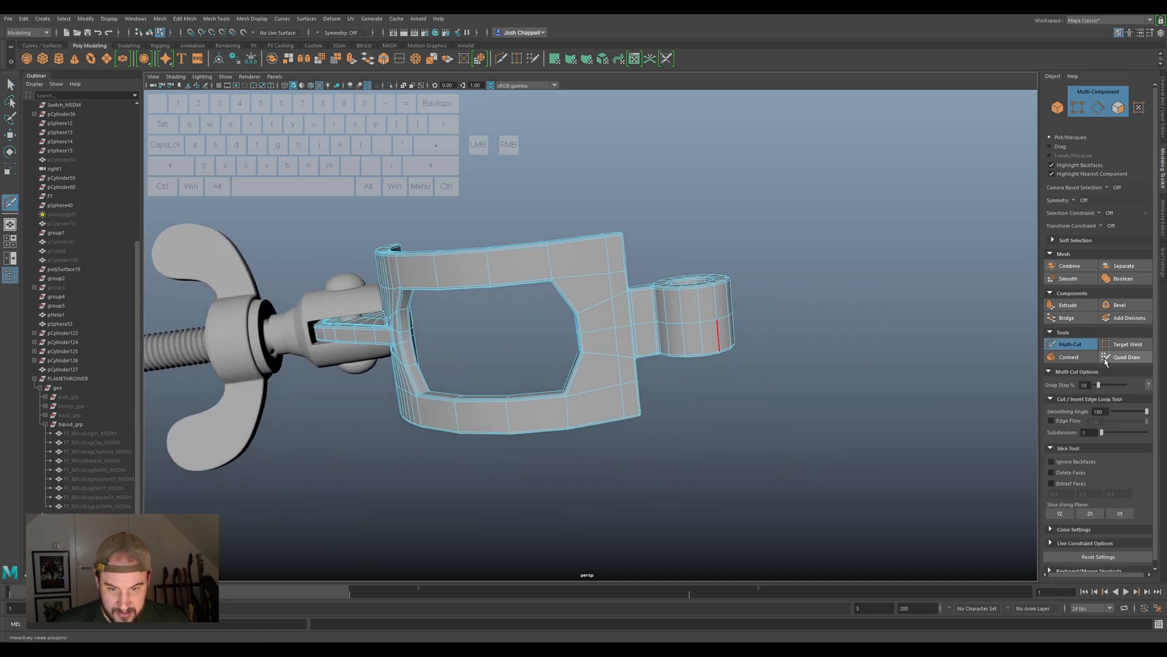
left_click(1071, 345)
Nudge the middle vertices on the opening's hinge-side edge to even out its curve, and restore the bracket's smoothed display.
right_click_drag(608, 331, 578, 332)
left_click(579, 332)
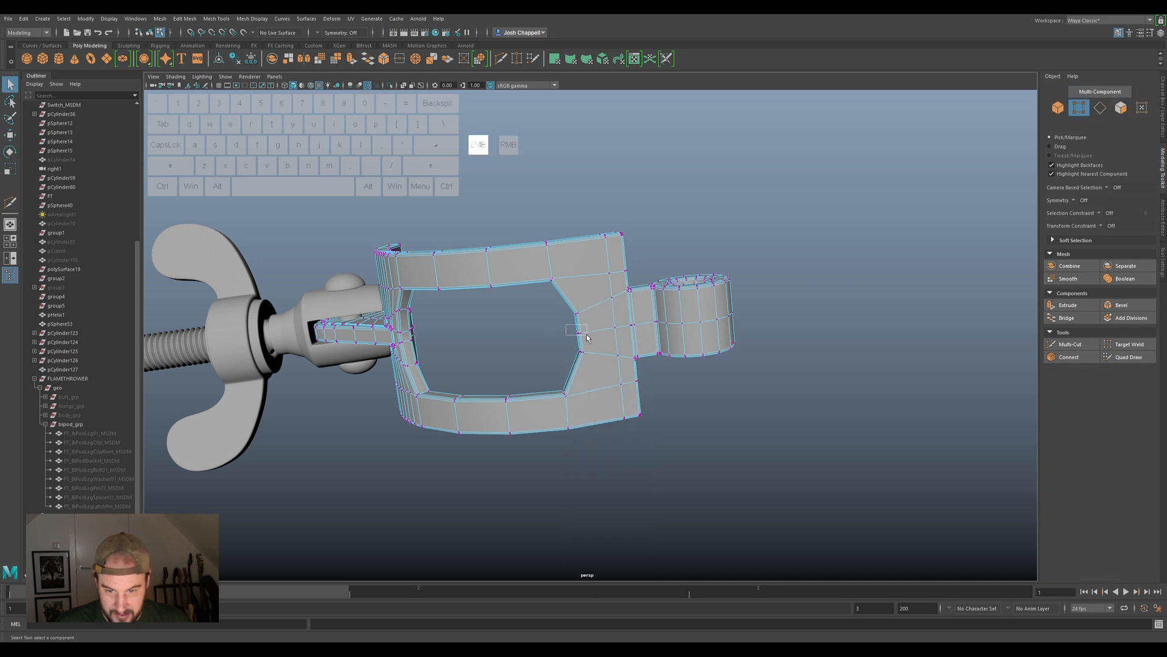
key("w")
left_click_drag(602, 332, 604, 334)
right_click_drag(603, 333, 604, 282)
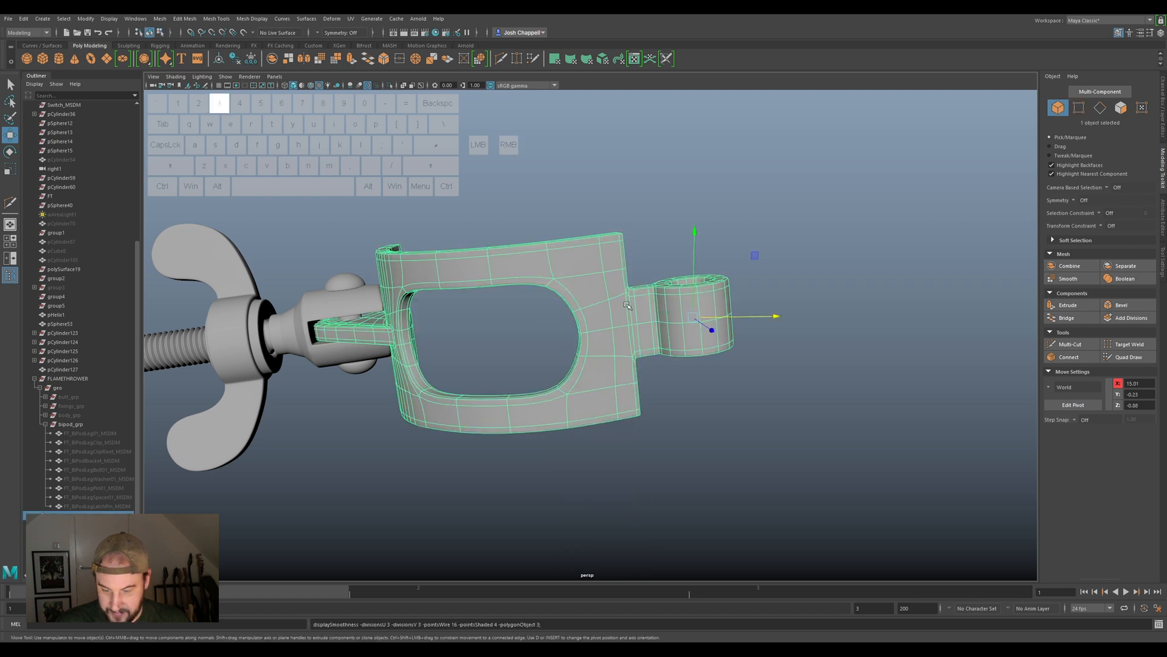
left_click_drag(667, 317, 657, 341, "alt")
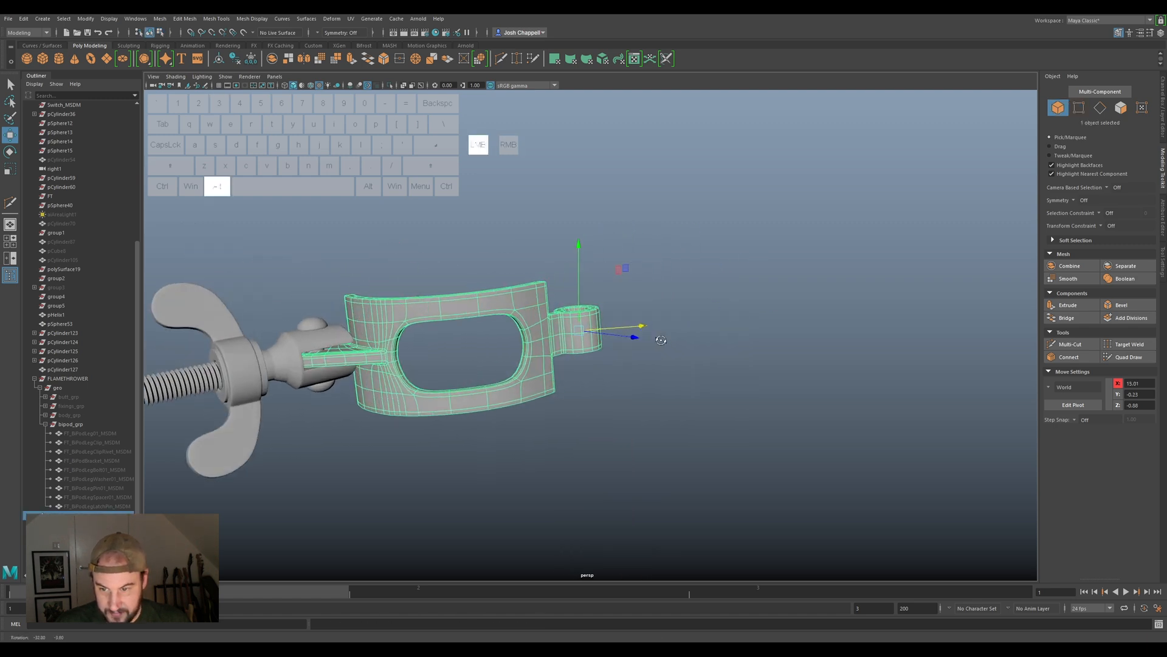
Freeze transformations, delete history and centre the pivot on the curved bracket.
right_click_drag(528, 304, 573, 292)
left_click(742, 281)
left_click(556, 338)
left_click(251, 58)
left_click(236, 57)
left_click(218, 59)
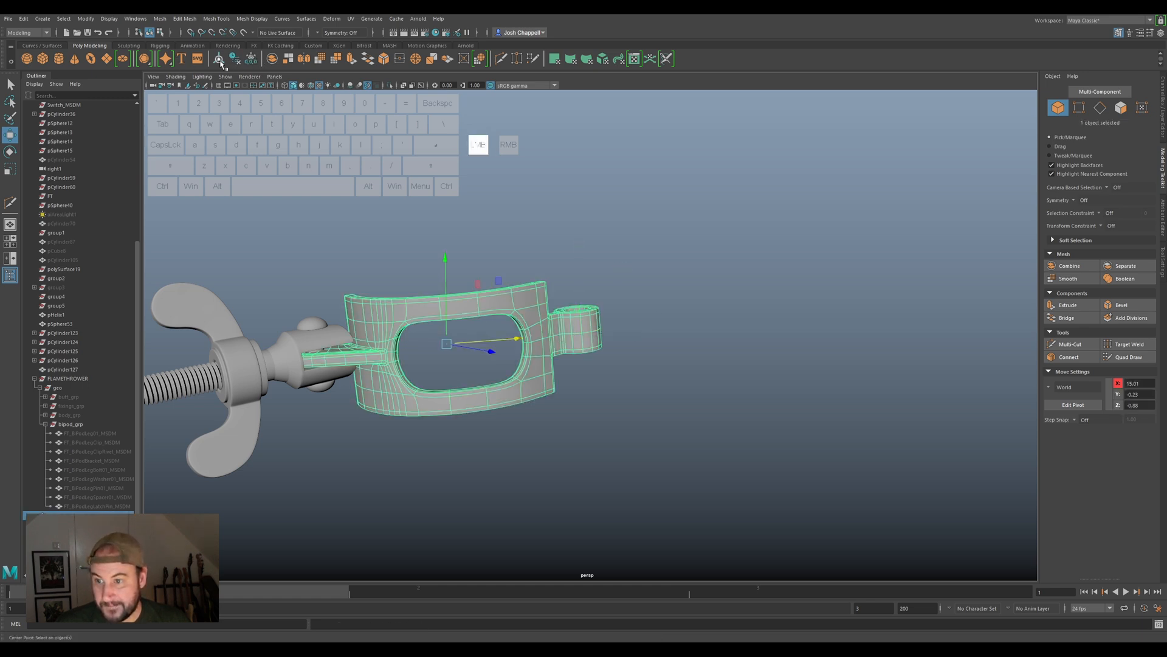
Rename the bracket mesh as FT_BiPodLegLatch_MSDM and leave it hidden inside bipod_grp.
double_click(104, 513)
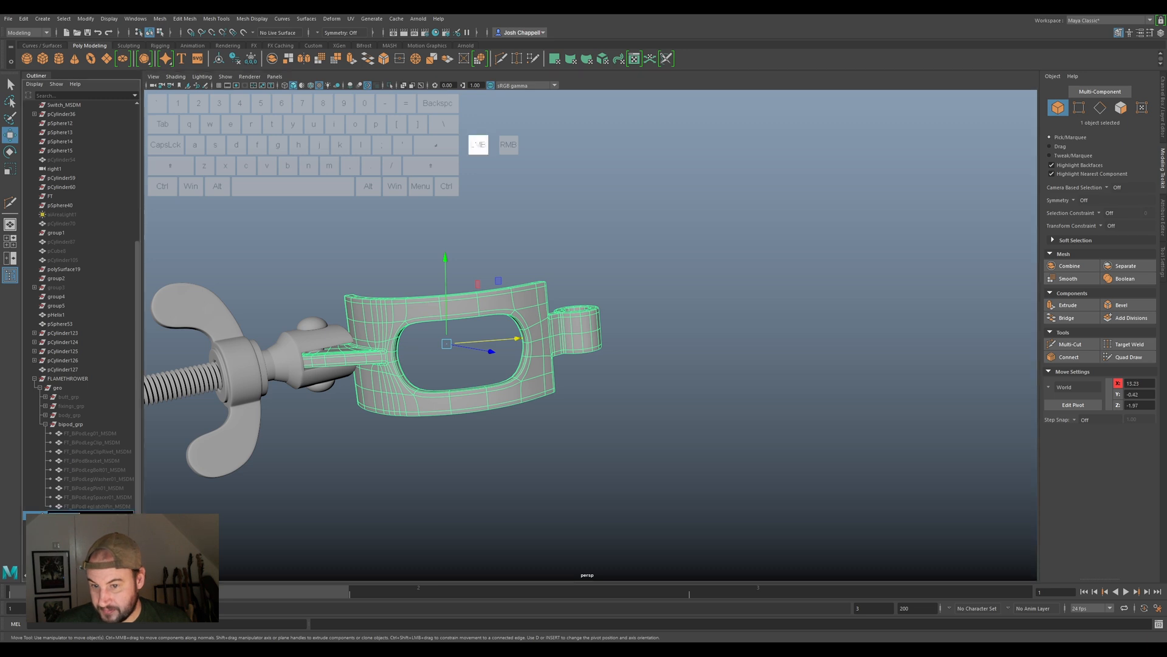
key("ctrl+v")
left_click(77, 515)
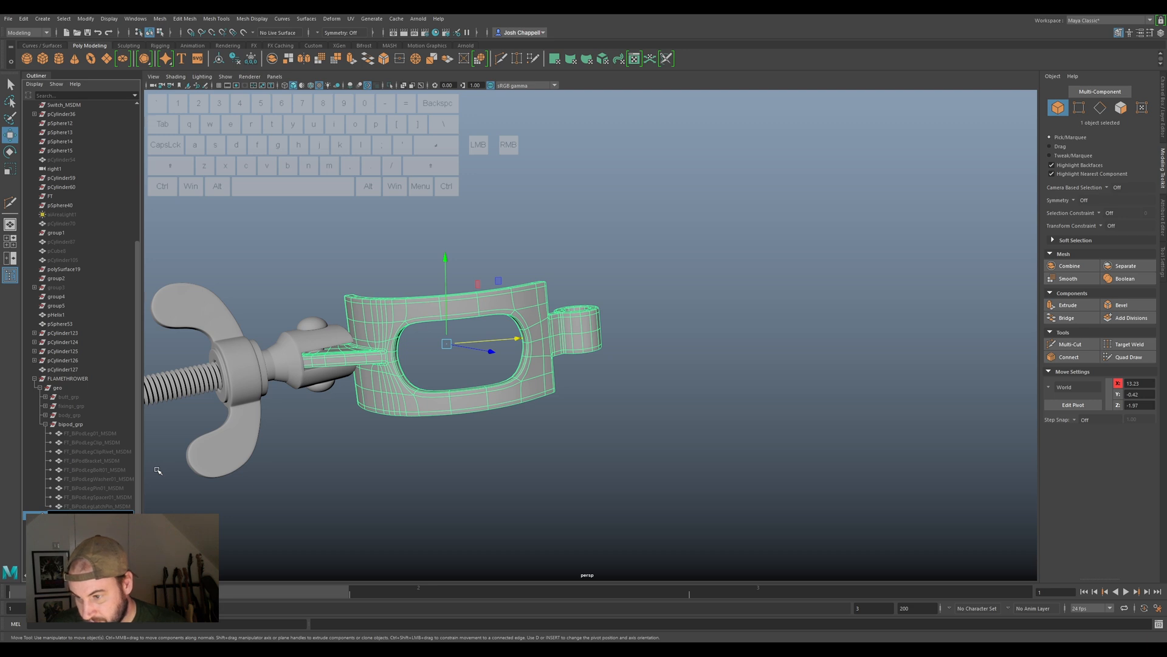
key("shift")
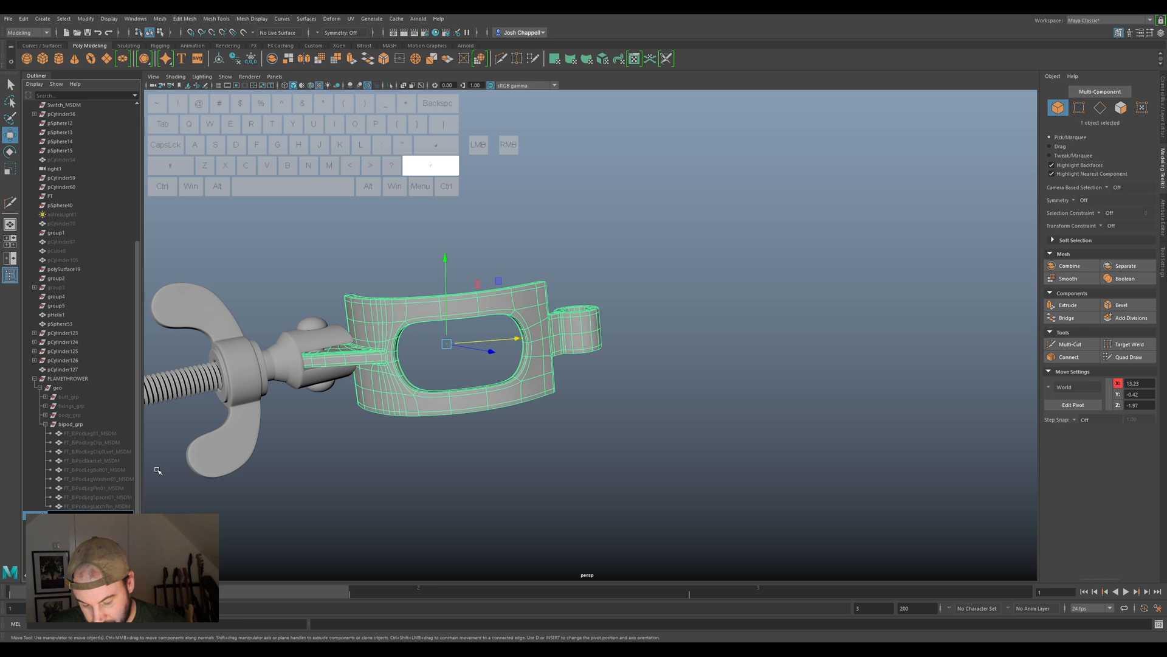
type("Latch")
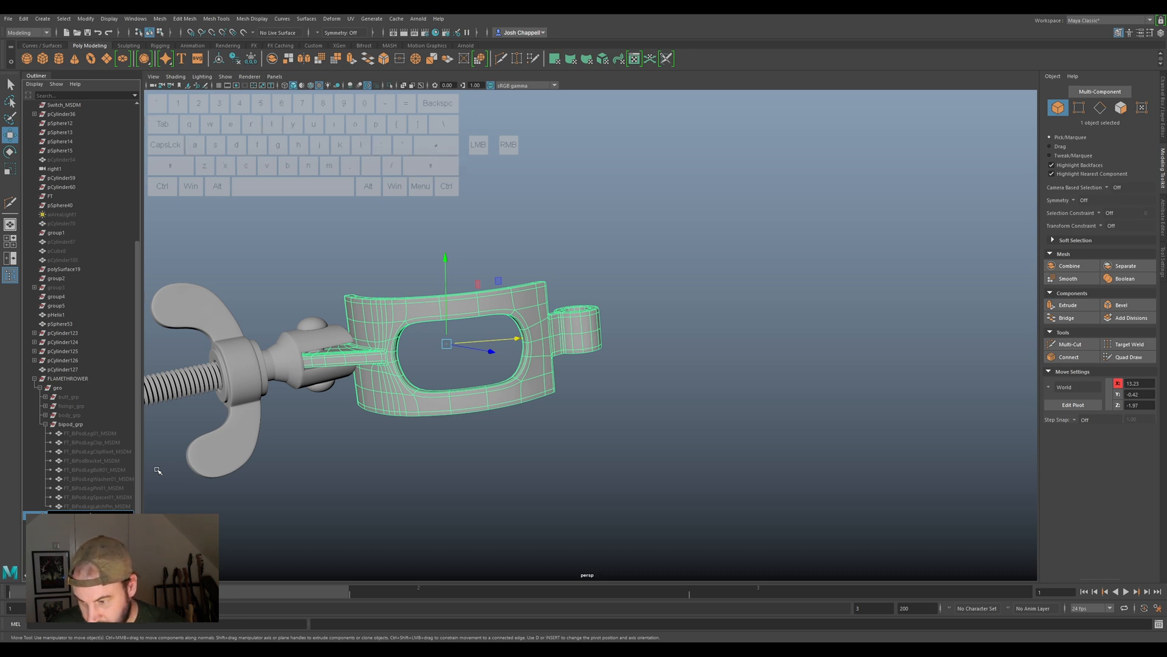
key("Return")
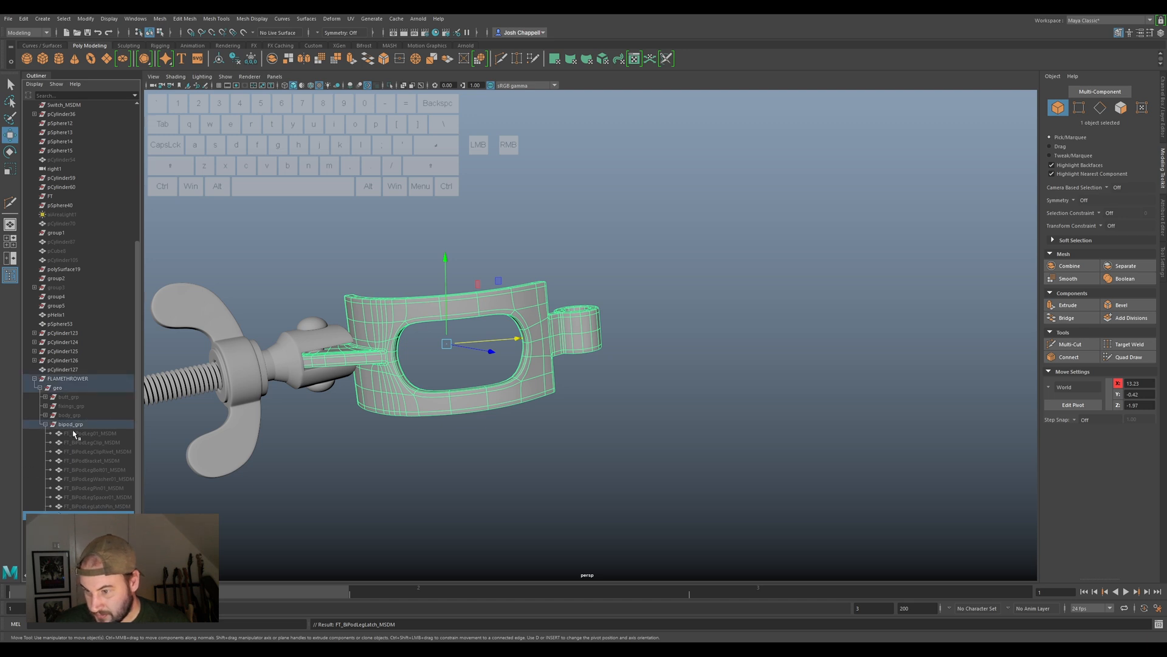
key("h")
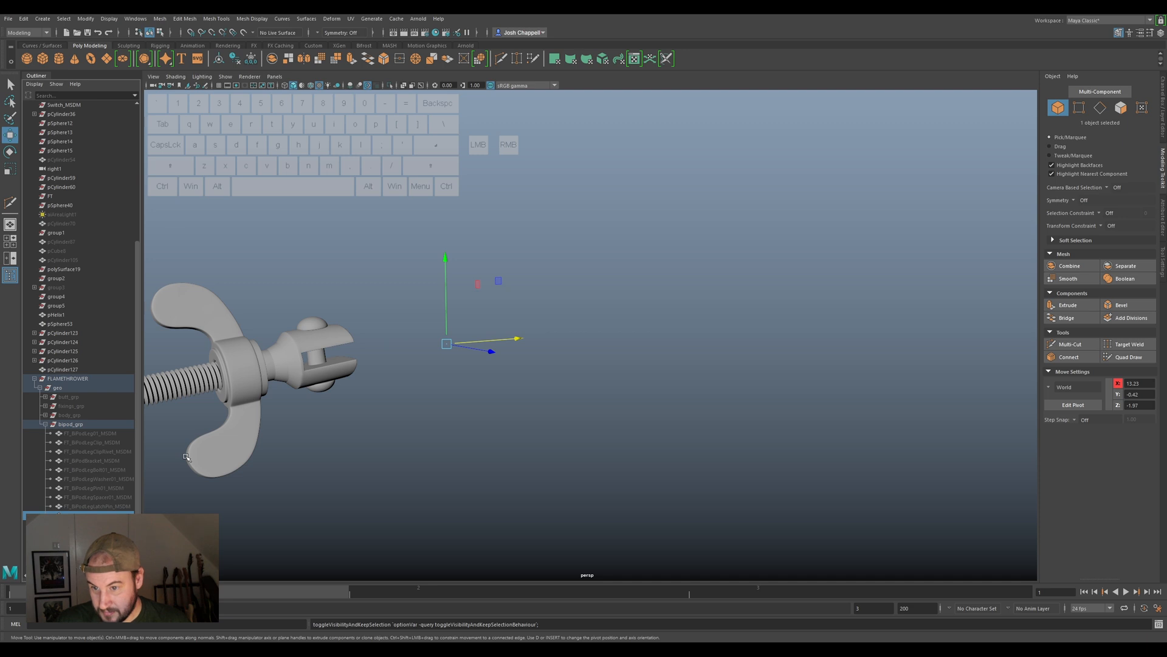
Freeze transformations, delete history and centre the pivot on the threaded screw with the forked end, pHelix1.
left_click_drag(405, 433, 589, 396, "alt")
left_click_drag(479, 396, 542, 364, "alt")
left_click(518, 349)
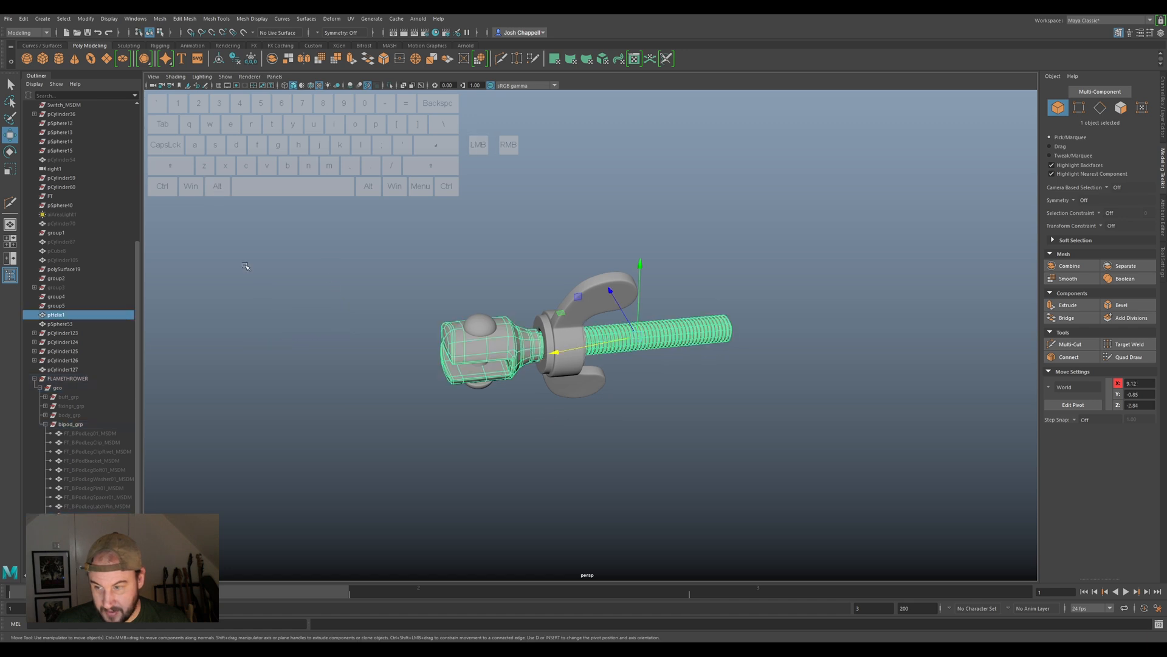
left_click(251, 59)
left_click(237, 59)
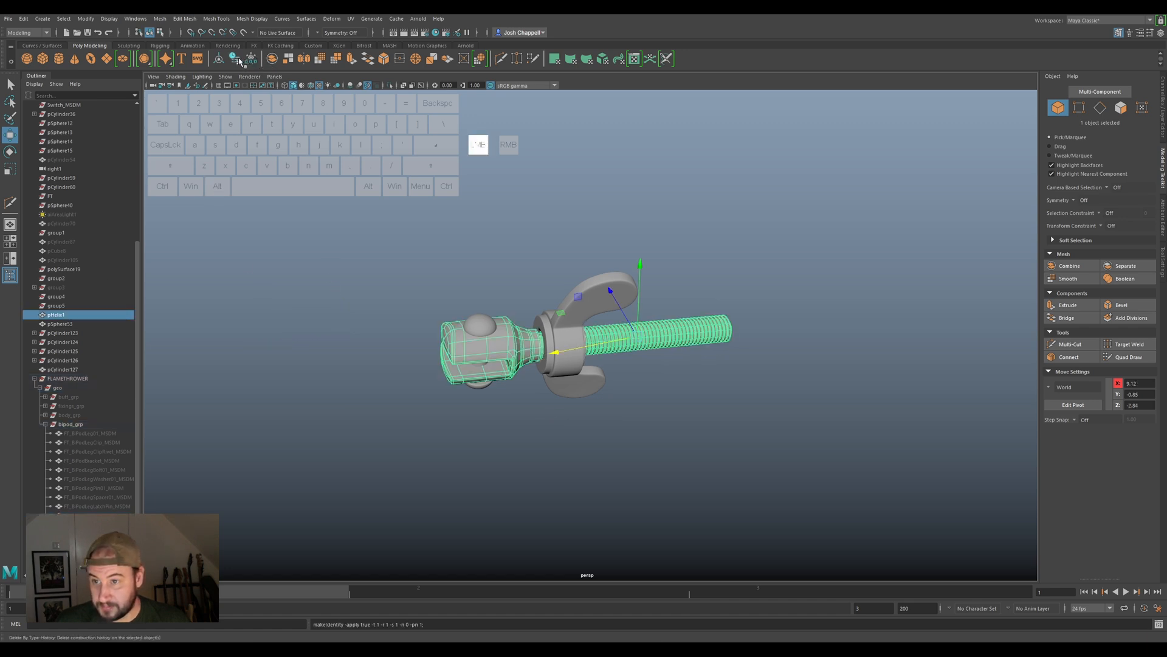
left_click(221, 59)
left_click(221, 59)
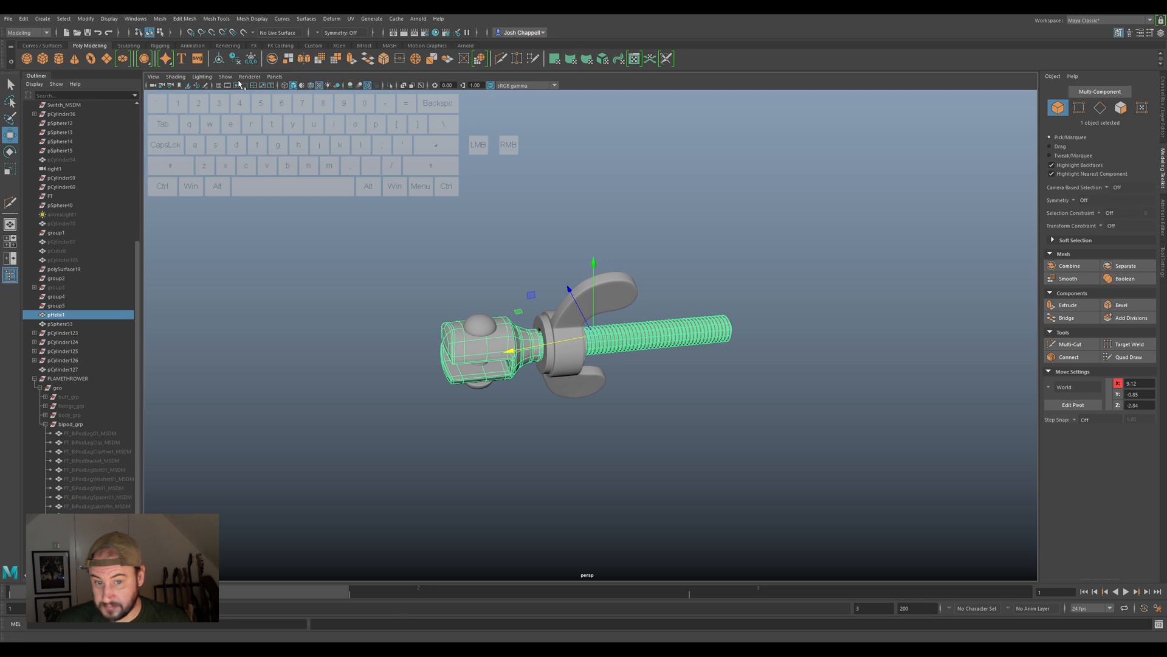
Rename the threaded screw mesh as FT_BiPodLatchScrew_MSDM.
double_click(66, 315)
key("ctrl+v")
left_click(86, 315)
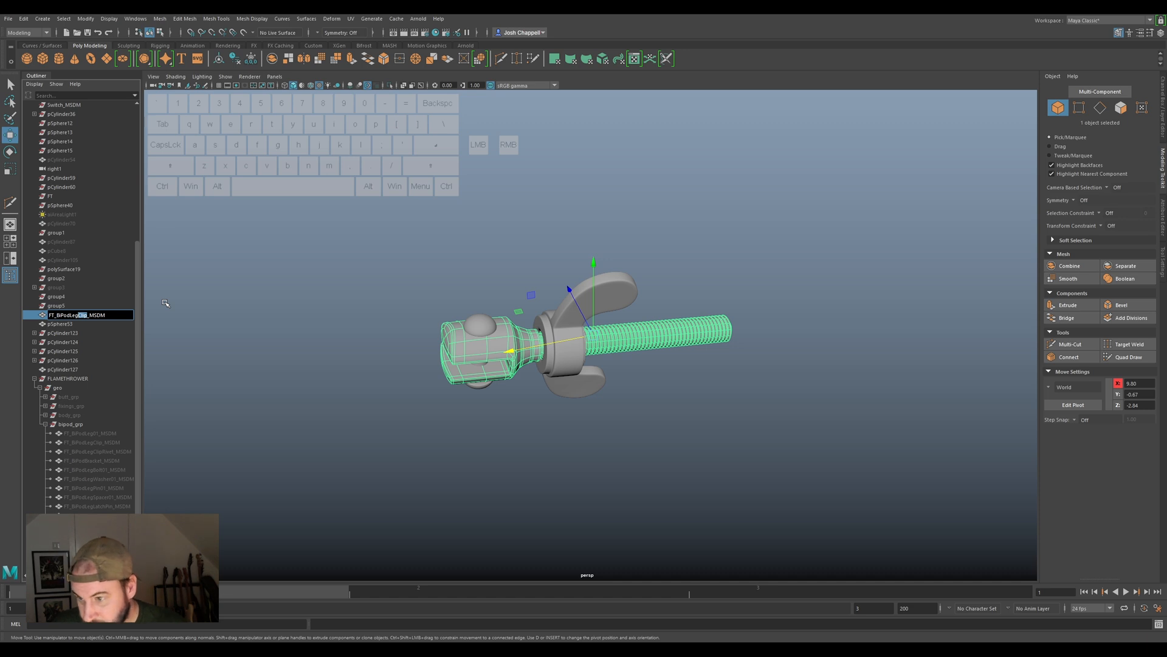
type("atch")
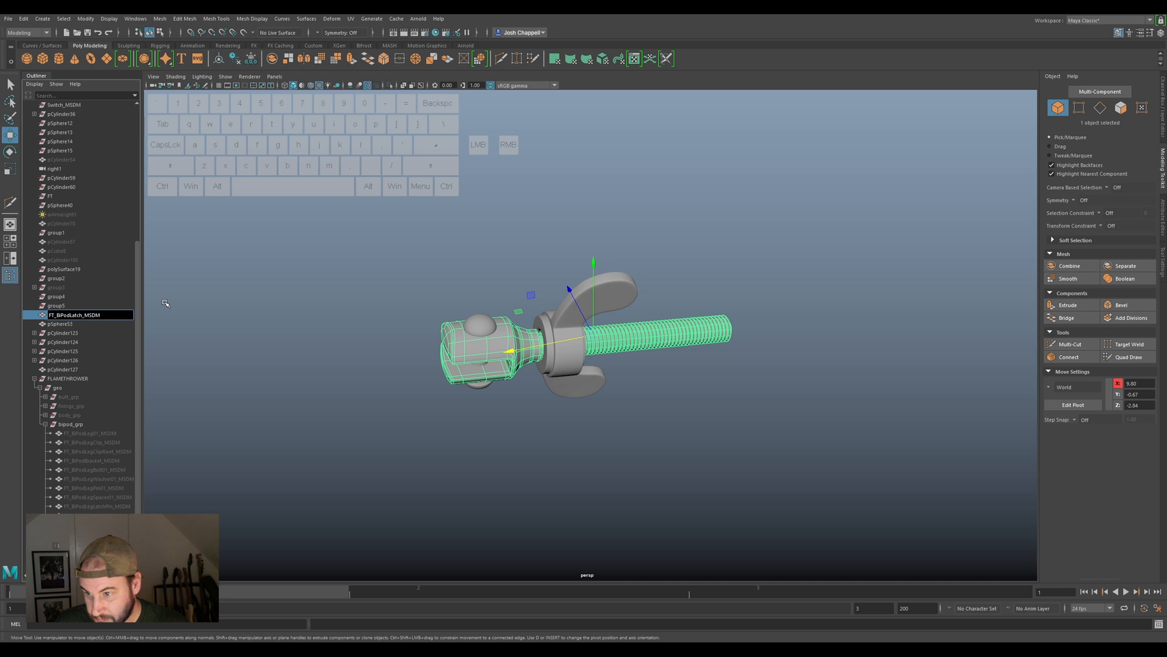
type("Screw")
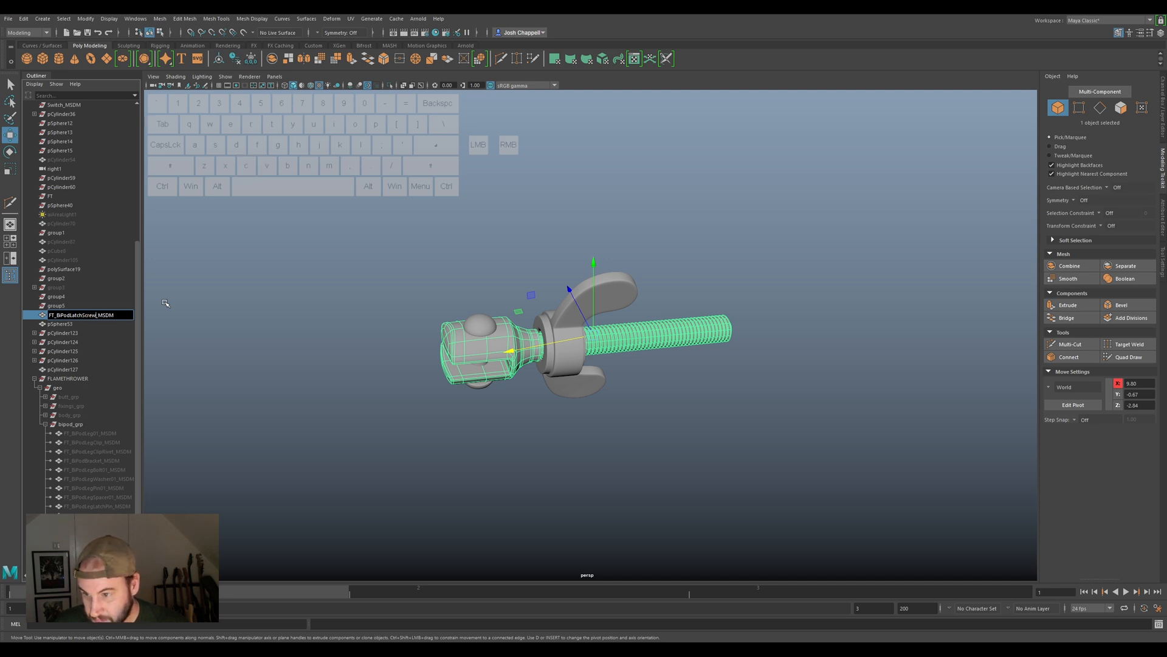
key("Return")
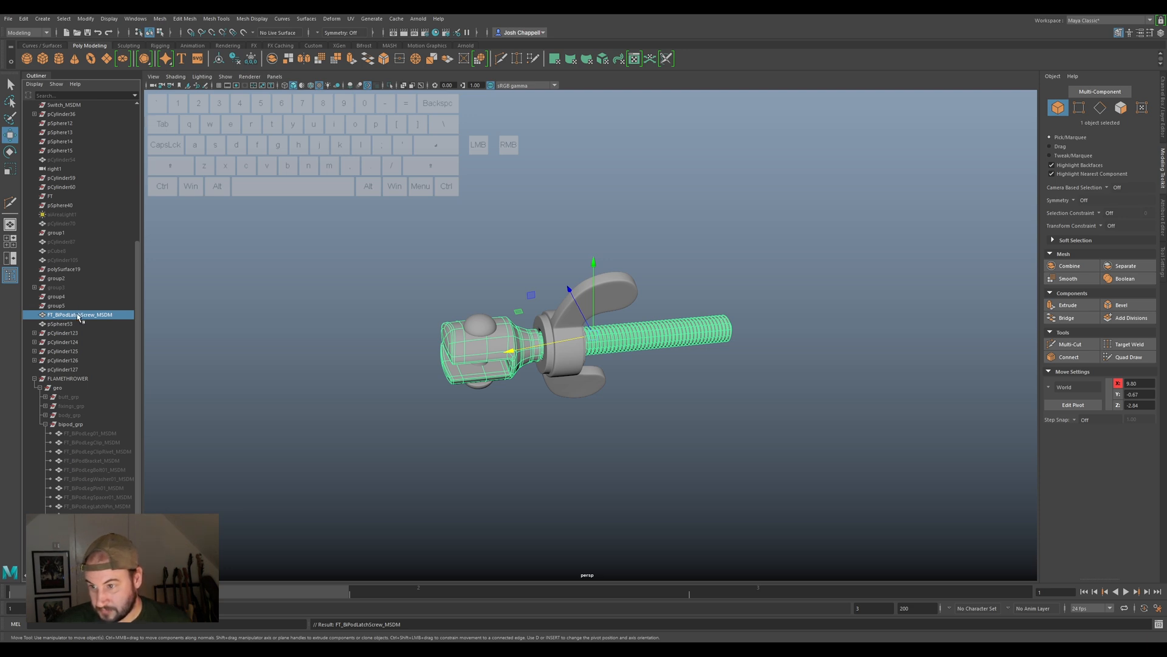
Freeze transformations, delete history and centre the pivot on FT_BiPodLatchScrew_MSDM once more.
left_click(246, 56)
left_click(234, 61)
left_click(219, 59)
Move FT_BiPodLatchScrew_MSDM into bipod_grp, copy its name for reuse and hide the mesh.
middle_click_drag(80, 378, 79, 425)
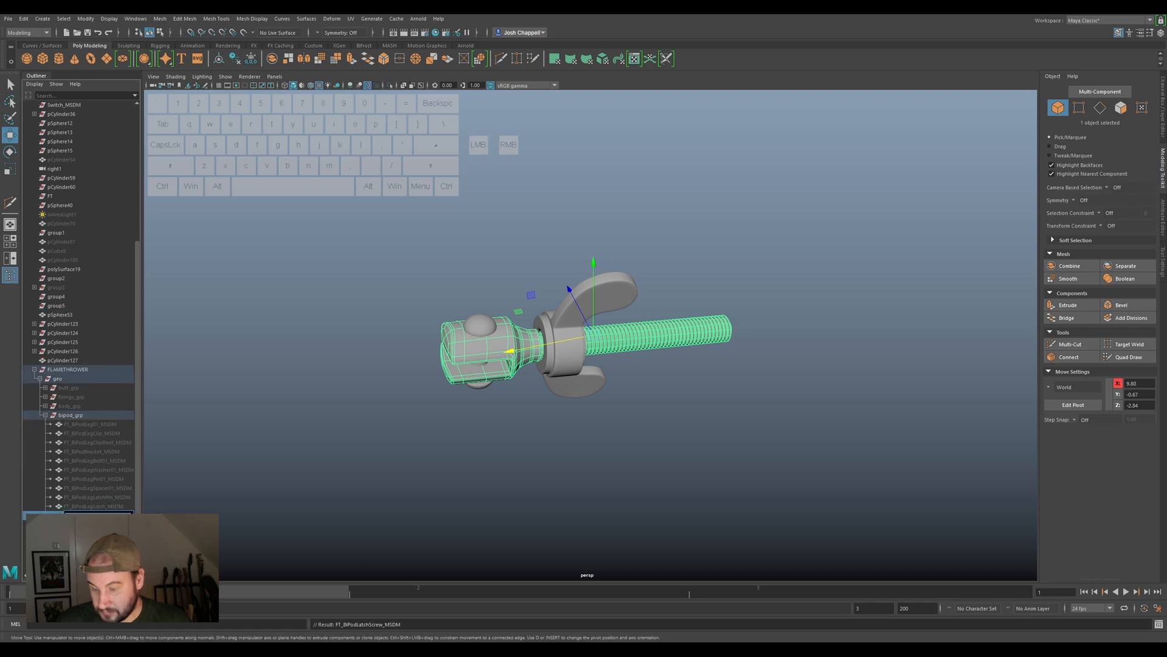
key("ctrl+c")
left_click(97, 509)
left_click(97, 514)
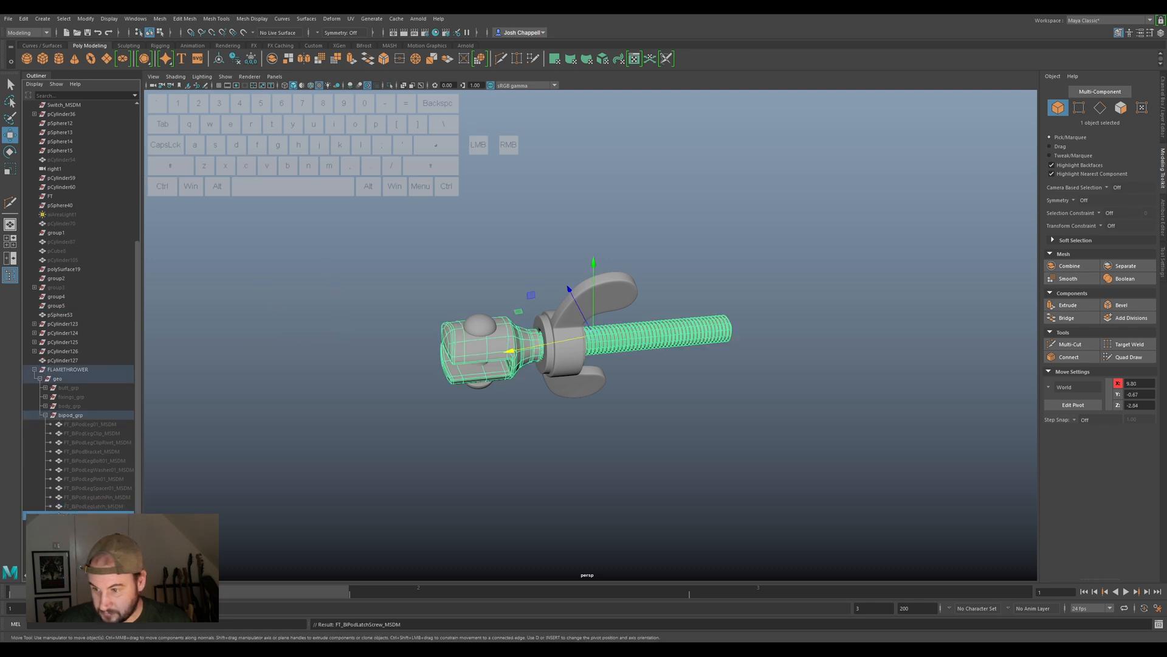
key("ctrl+h")
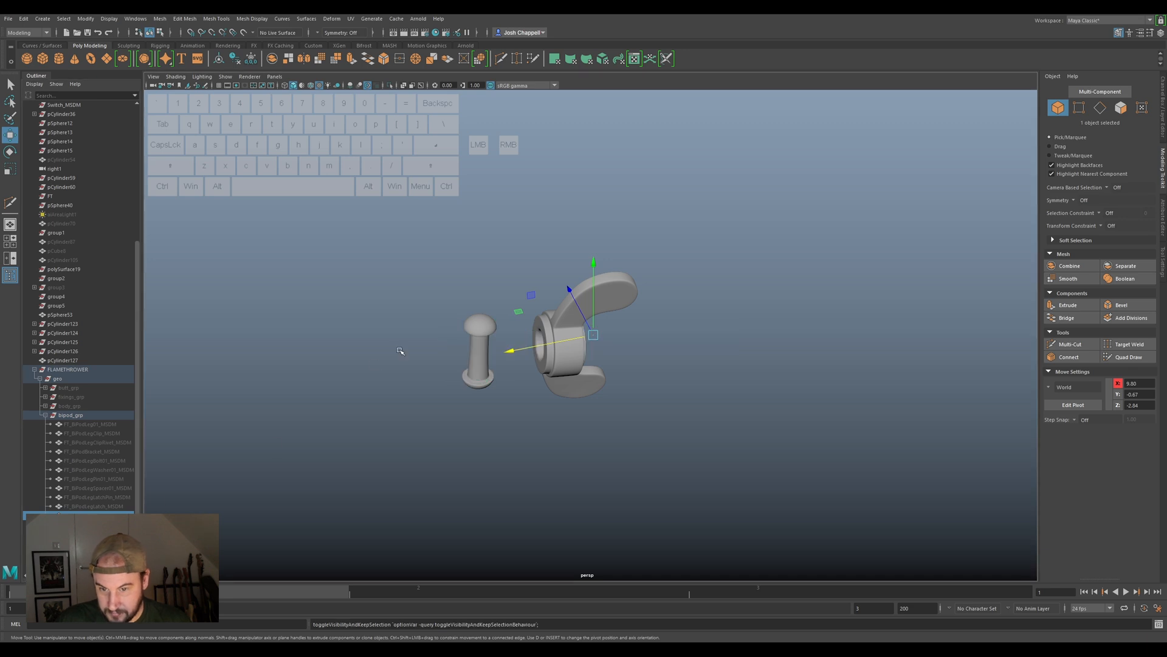
Freeze transformations, delete history and centre the pivot on the remaining round-headed pin, pSphere53.
left_click(482, 338)
left_click(249, 59)
left_click(233, 60)
left_click(221, 61)
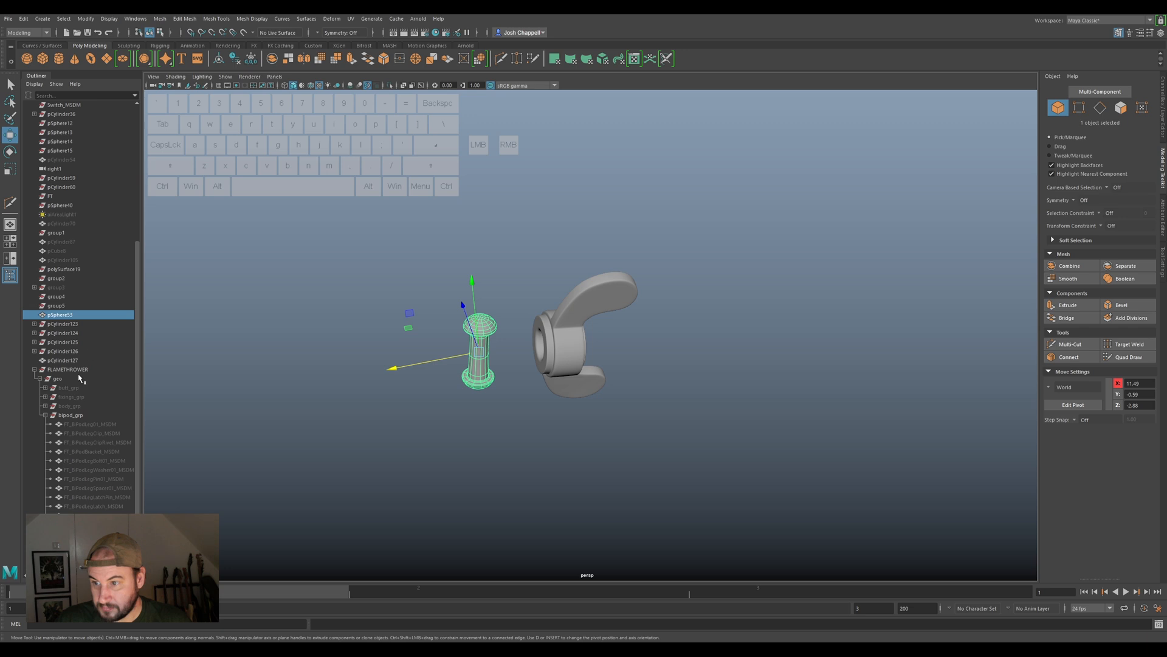
Rename pSphere53 as FT_BiPodLatchScrewPin_MSDM, reusing the copied screw name.
double_click(87, 315)
key("ctrl+v")
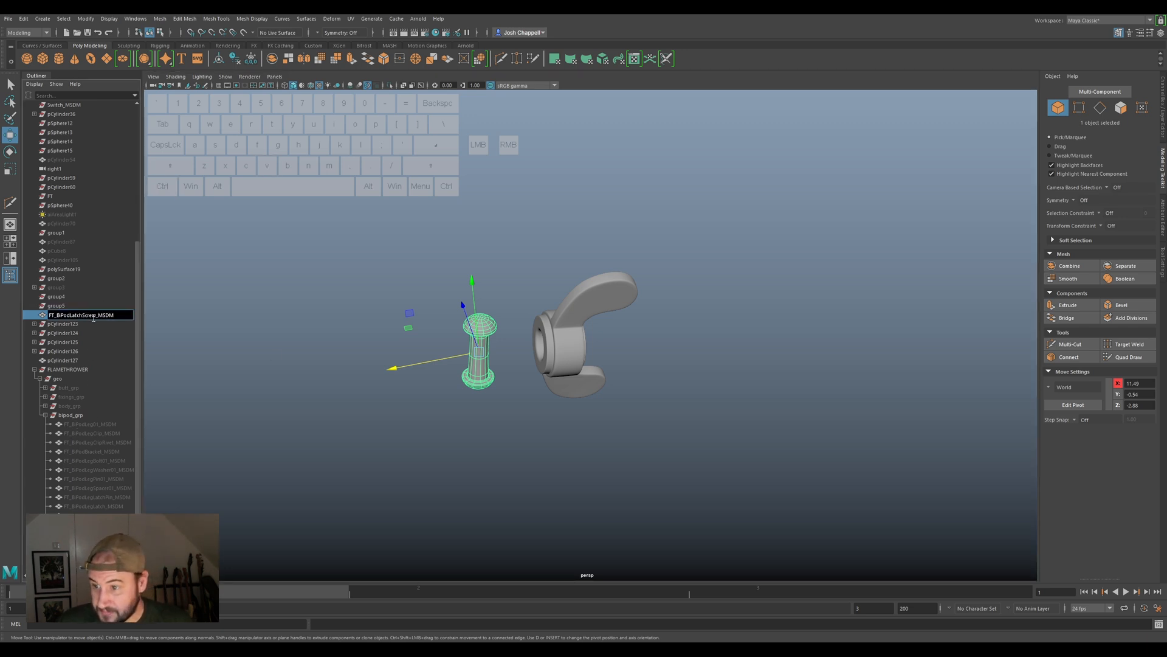
left_click(93, 314)
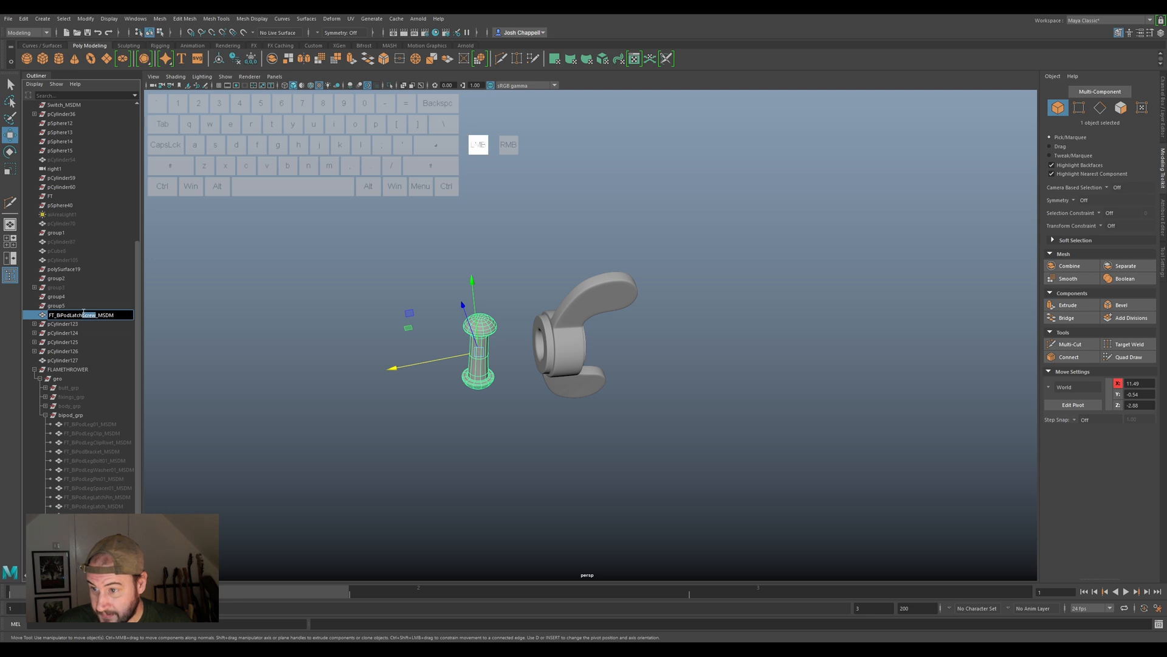
left_click(107, 315)
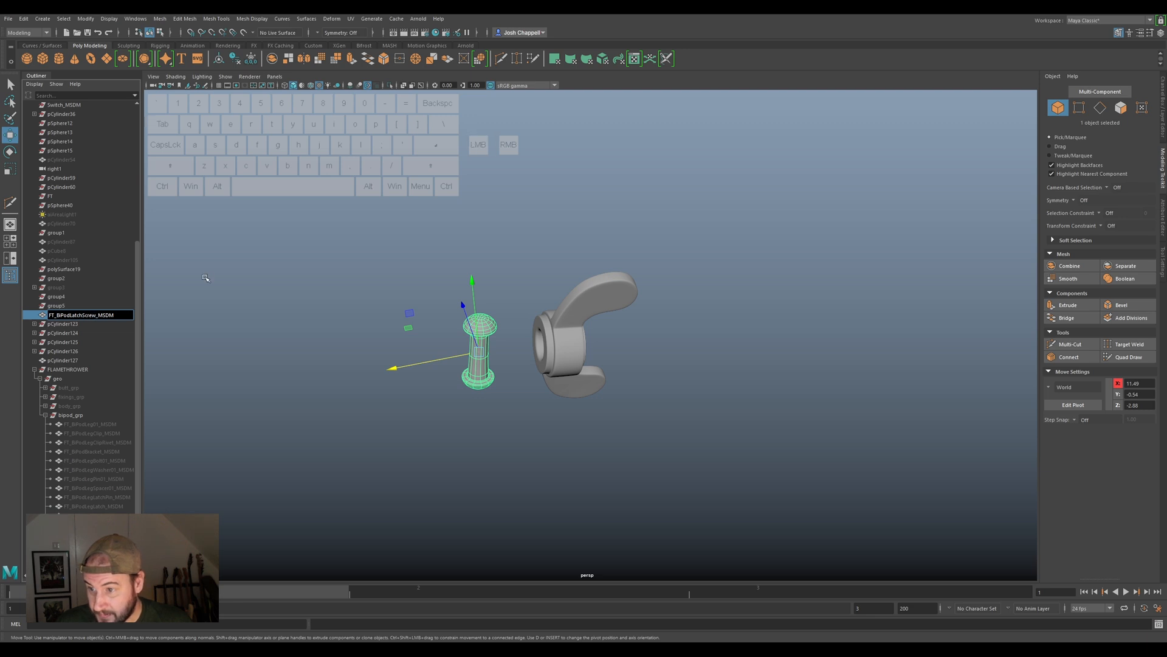
type("Pin")
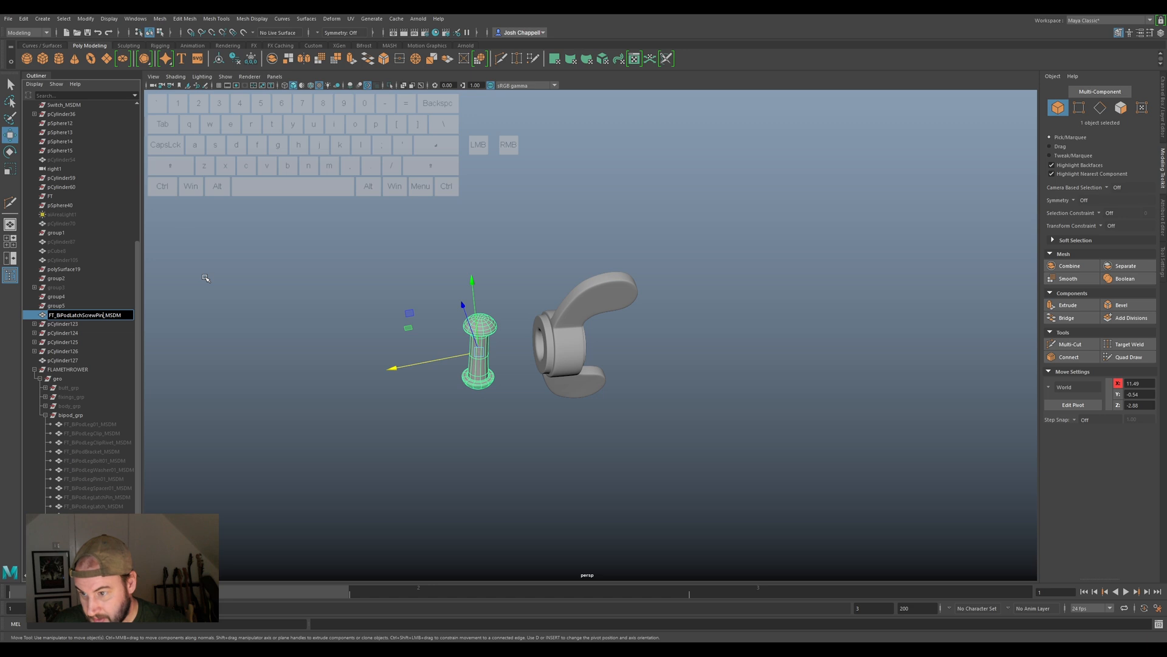
key("Return")
Move FT_BiPodLatchScrewPin_MSDM into bipod_grp and hide it.
left_click_drag(94, 320, 71, 417)
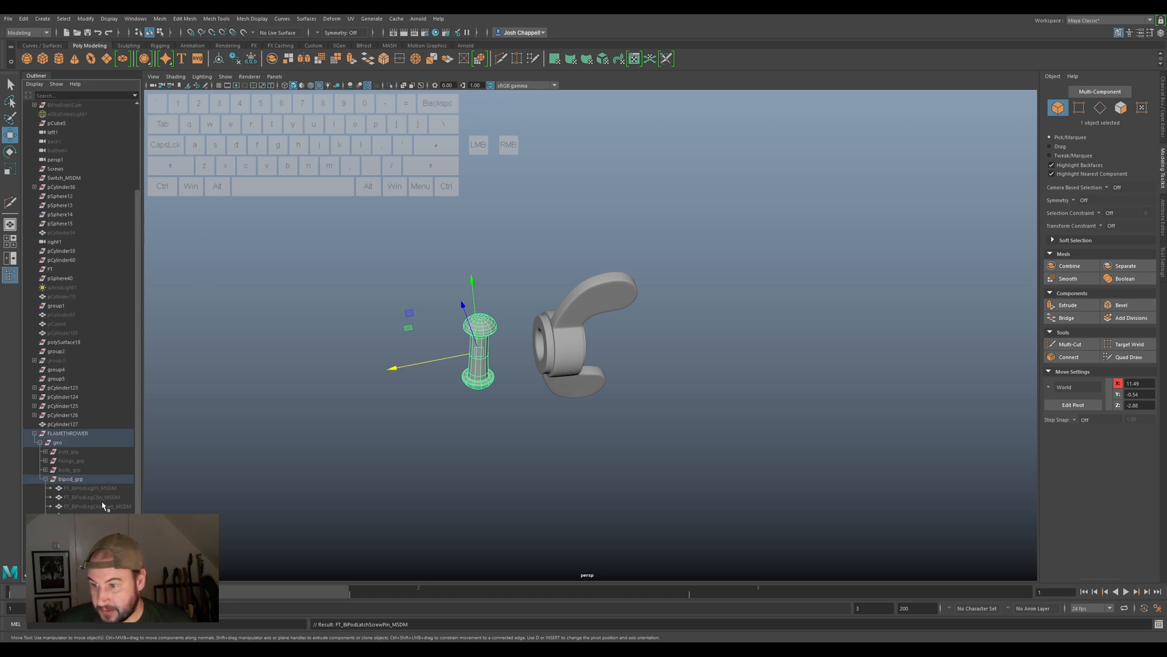
scroll(91, 507, "down", 3)
key("h")
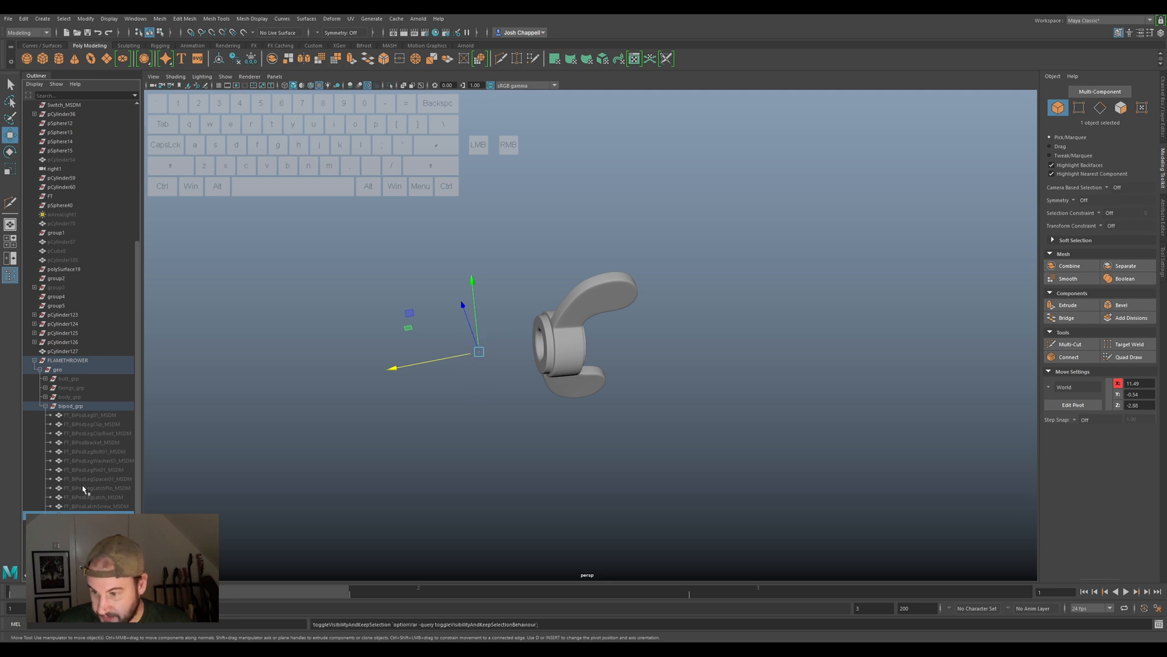
Freeze transformations, delete history and centre the pivot on the wing nut mesh pCylinder127.
left_click(571, 340)
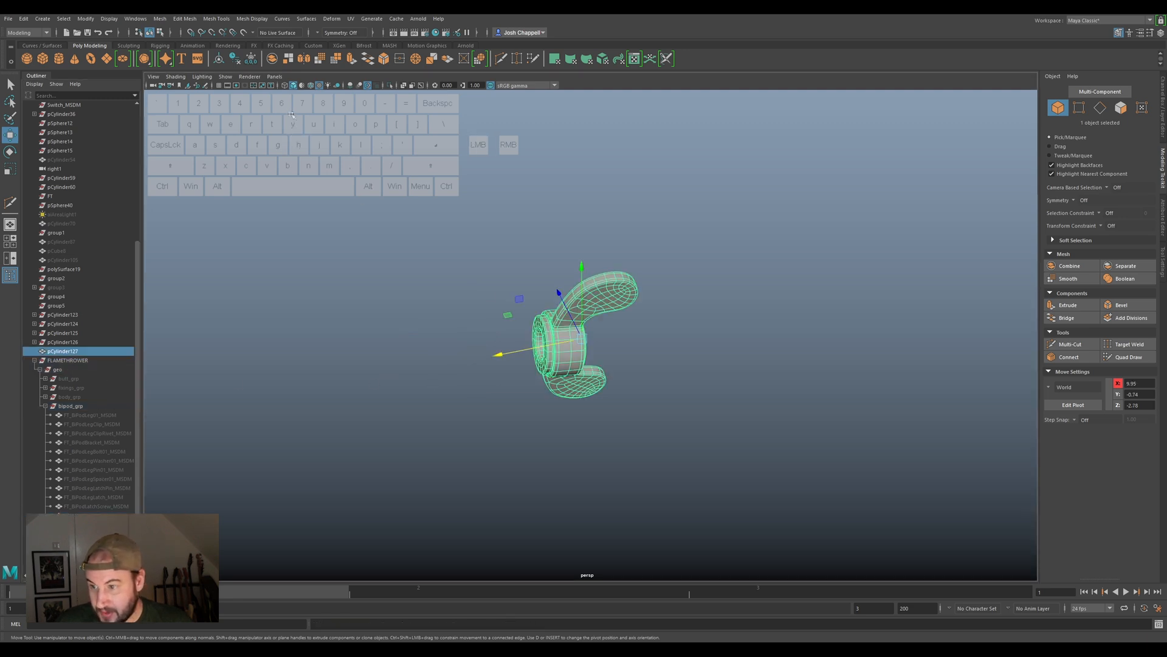
left_click(250, 58)
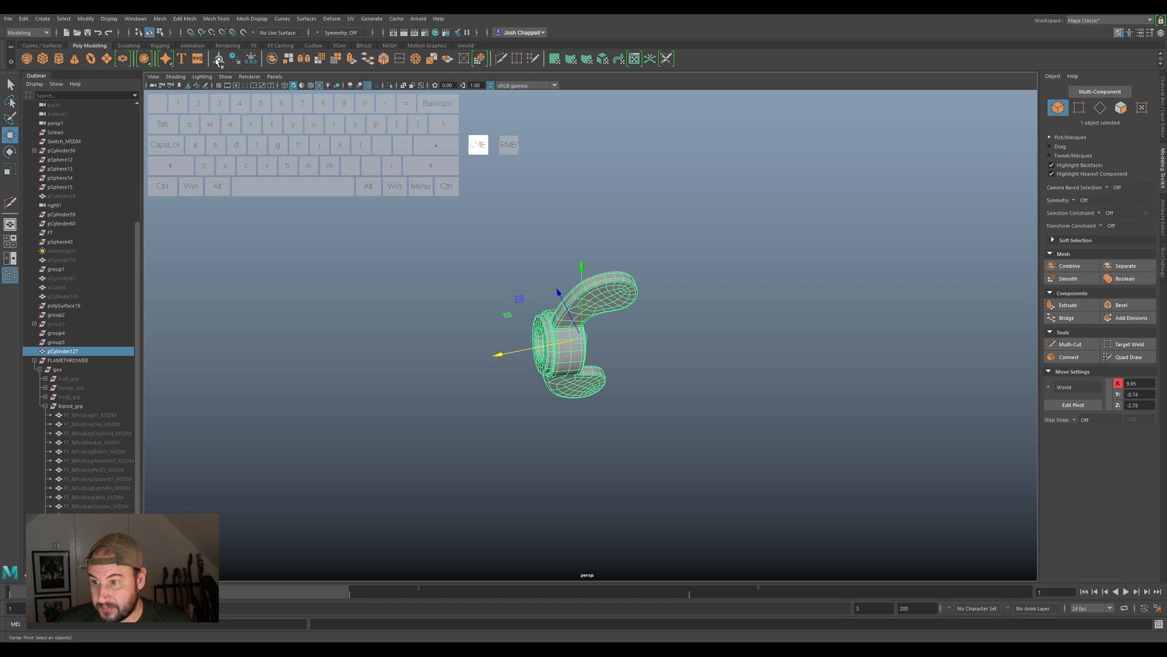
scroll(83, 351, "up", 2)
left_click(90, 342)
double_click(86, 350)
key("ctrl+v")
key("ctrl+z")
Copy the FT_BiPodLatchScrewPin_MSDM name and adapt it to rename pCylinder127 as FT_BiPodLatchWingnut_MSDM.
left_click(106, 513)
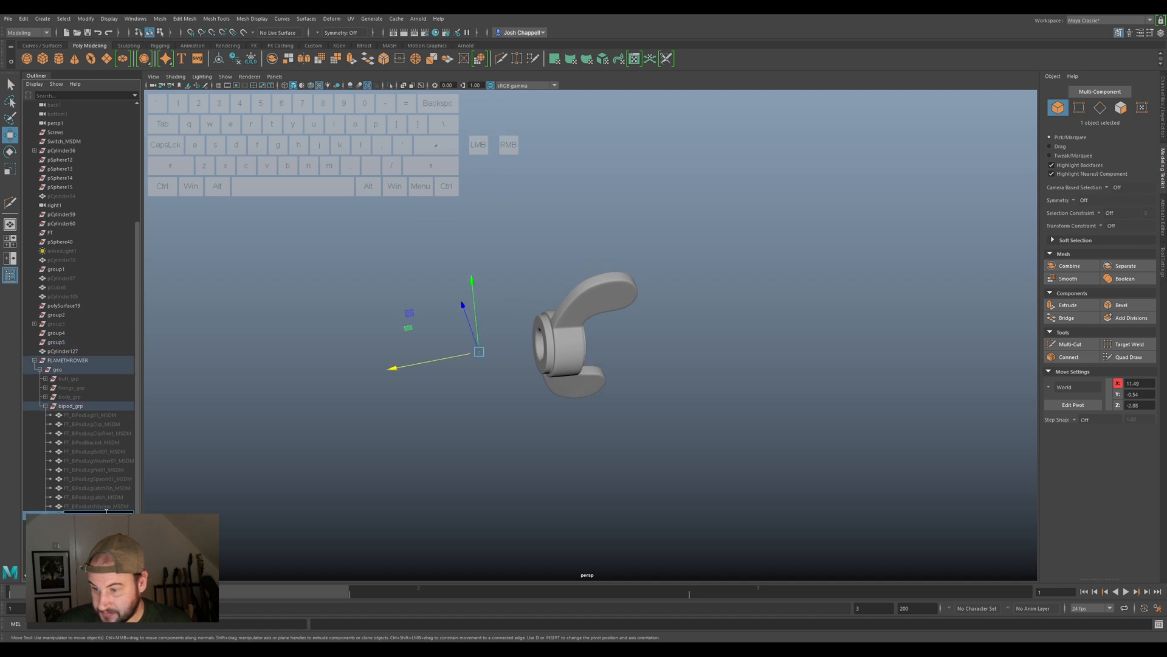
key("ctrl+z")
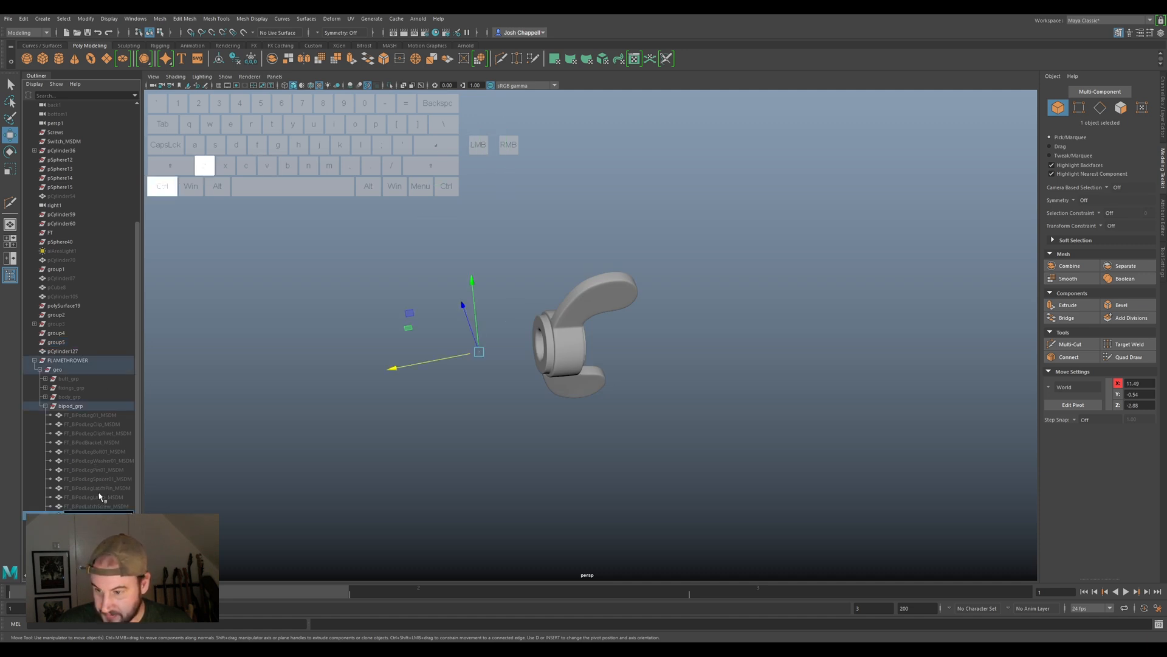
key("ctrl+c")
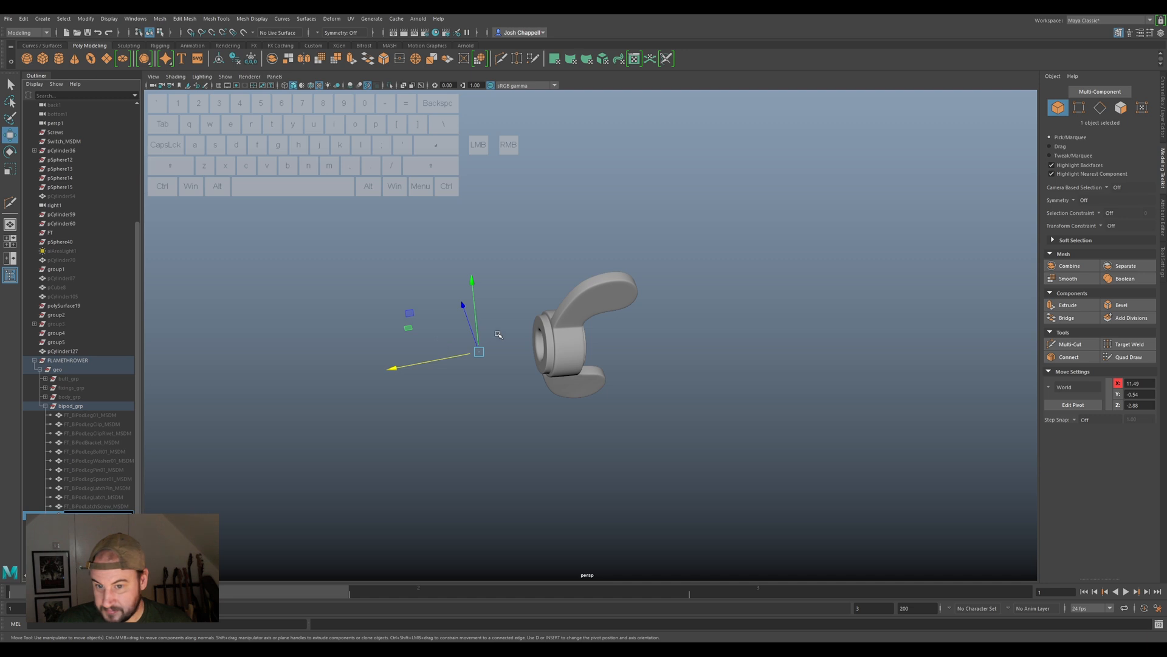
left_click(561, 335)
double_click(90, 351)
key("ctrl+v")
left_click_drag(103, 351, 86, 351)
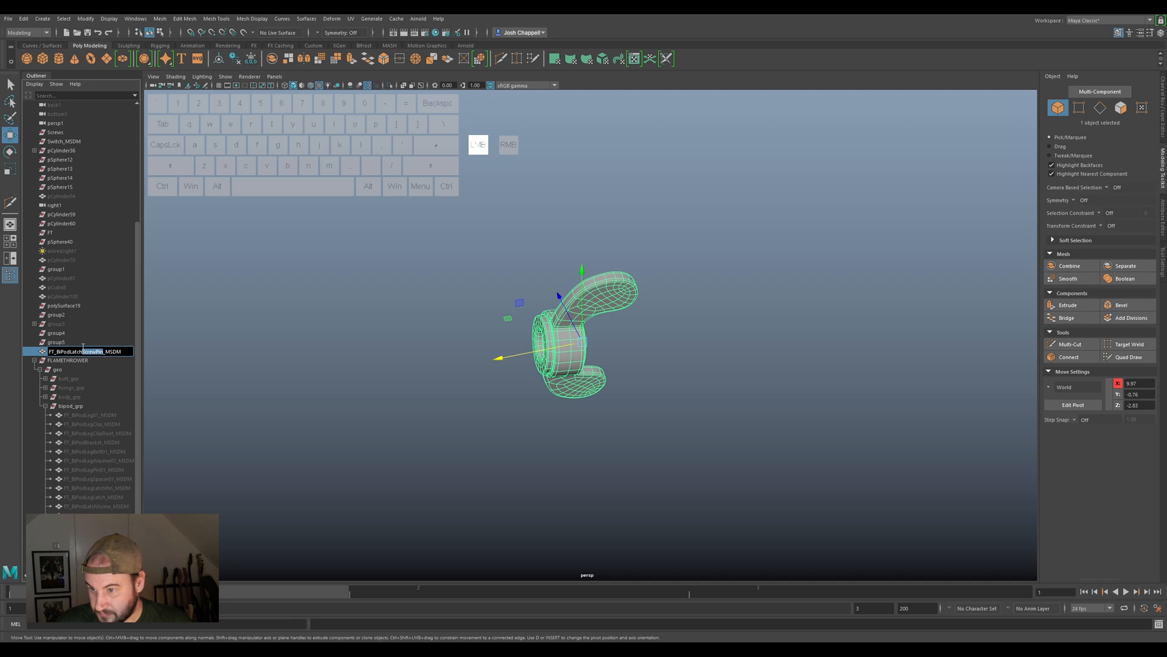
type("Wing")
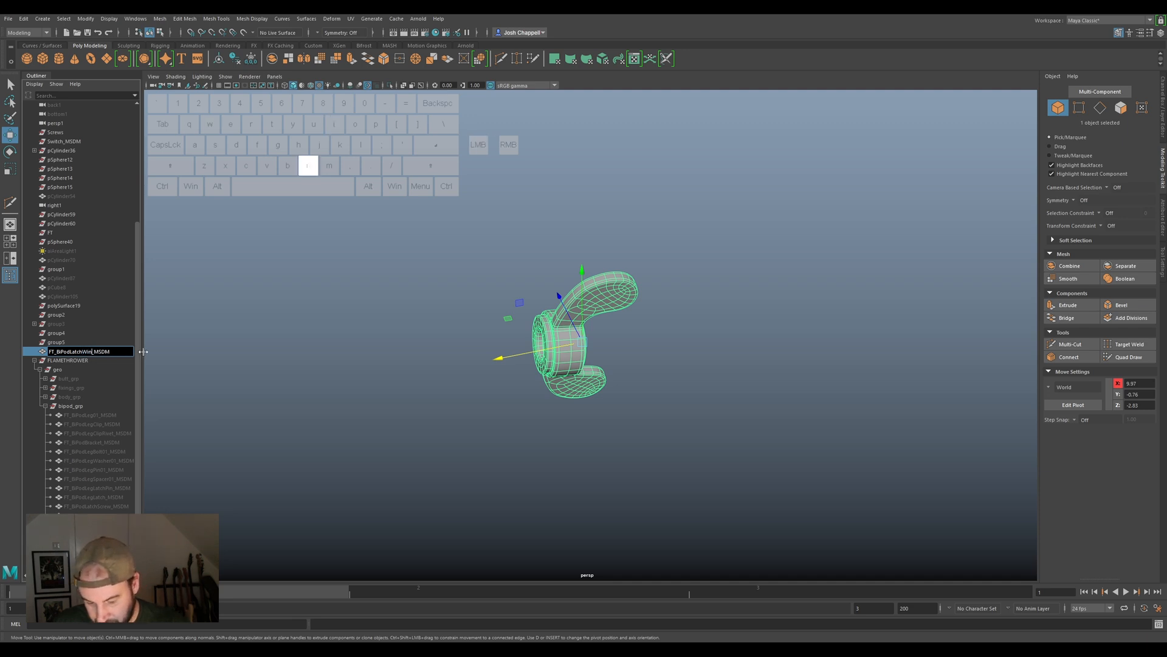
type("nut")
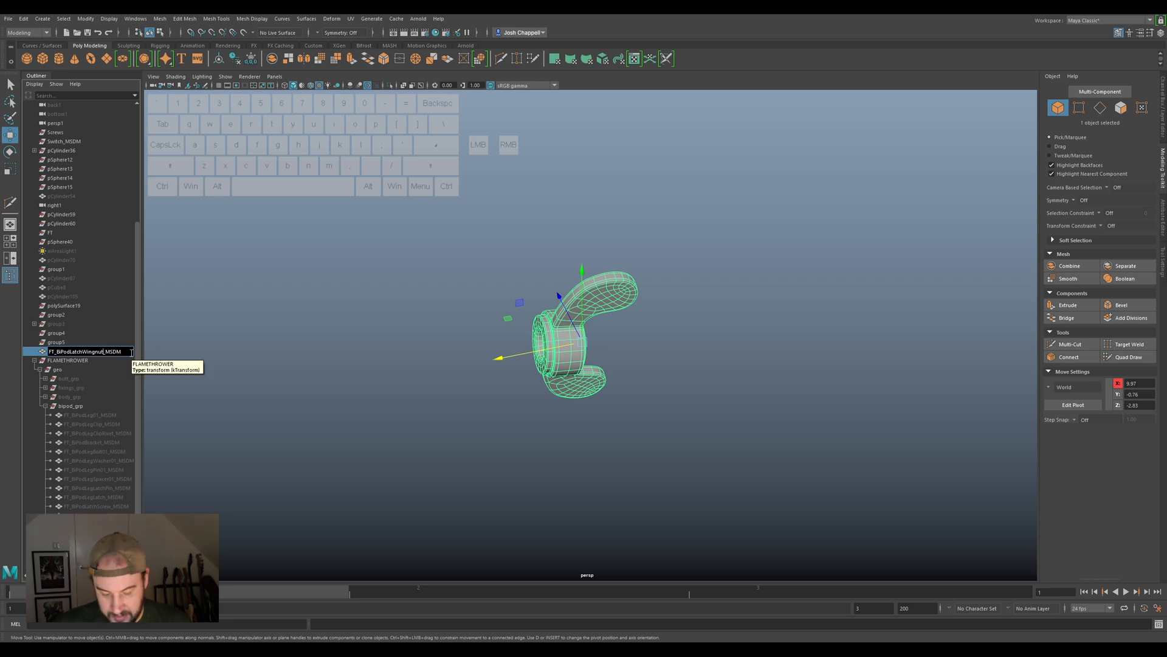
key("Return")
Move FT_BiPodLatchWingnut_MSDM into bipod_grp and hide it.
middle_click_drag(92, 386, 77, 409)
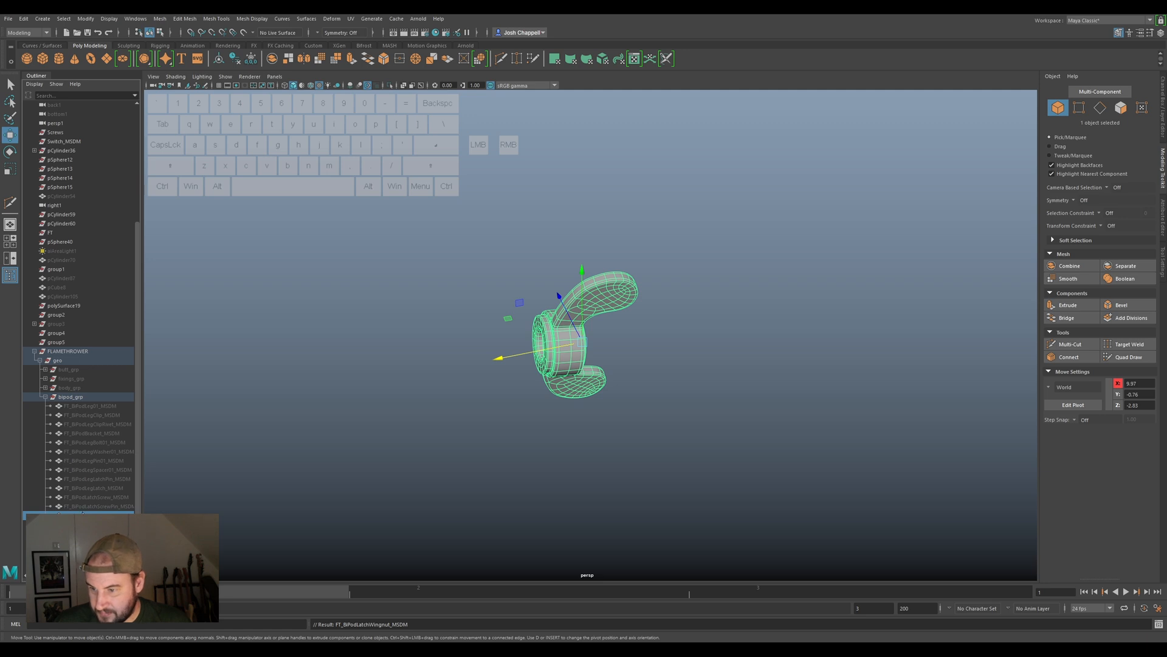
key("ctrl+h")
left_click(339, 274)
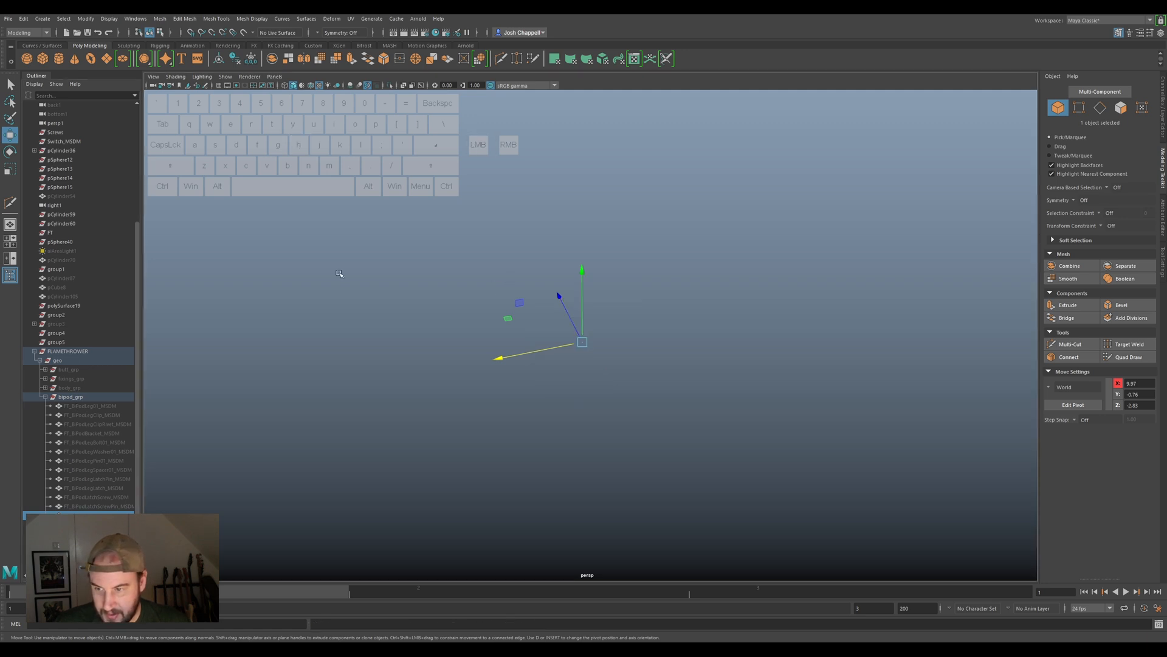
Select all meshes inside bipod_grp, from FT_BiPodLeg01_MSDM to the wing nut, and unhide them.
left_click(77, 351)
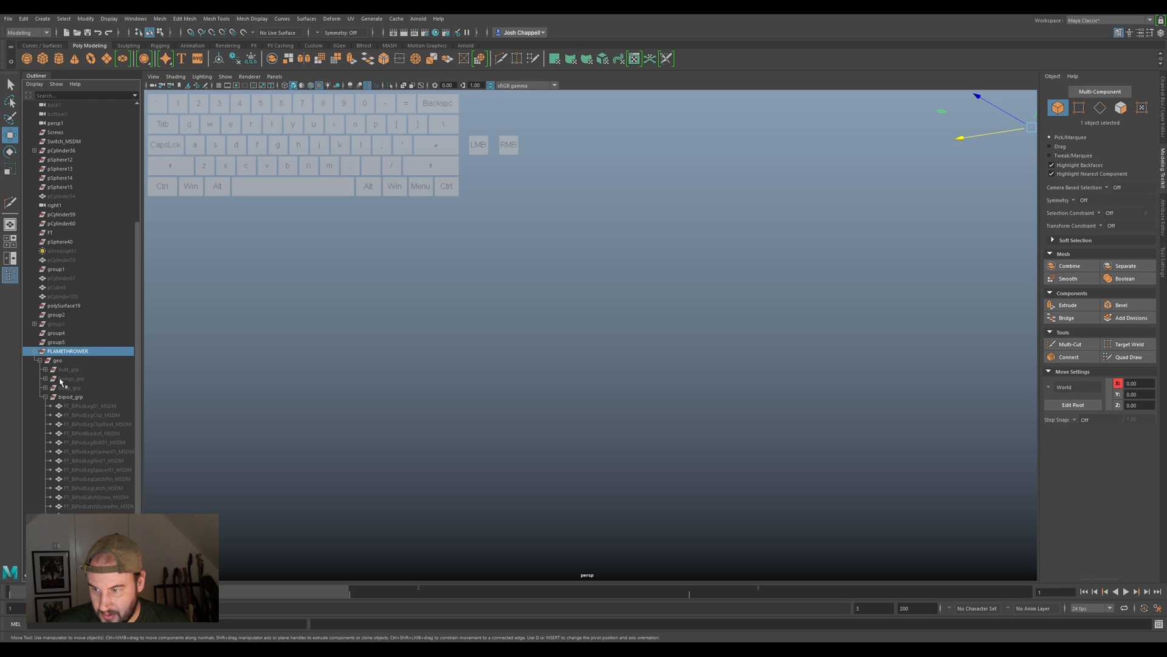
left_click(45, 396)
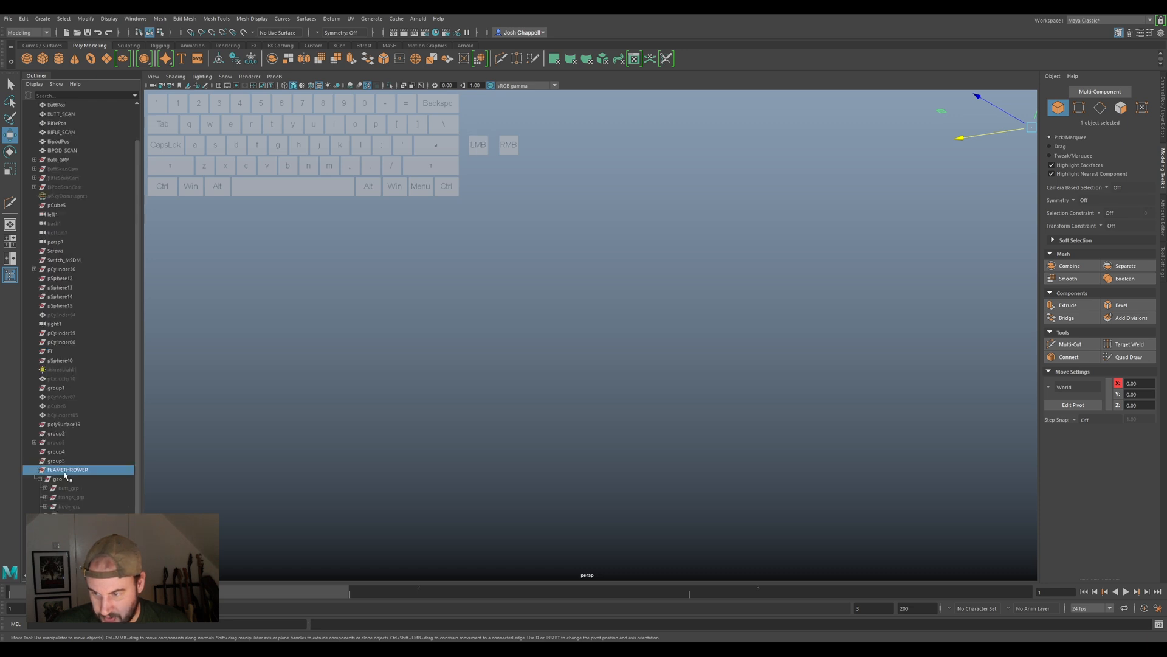
left_click(45, 514)
left_click(89, 524)
scroll(90, 524, "down", 5)
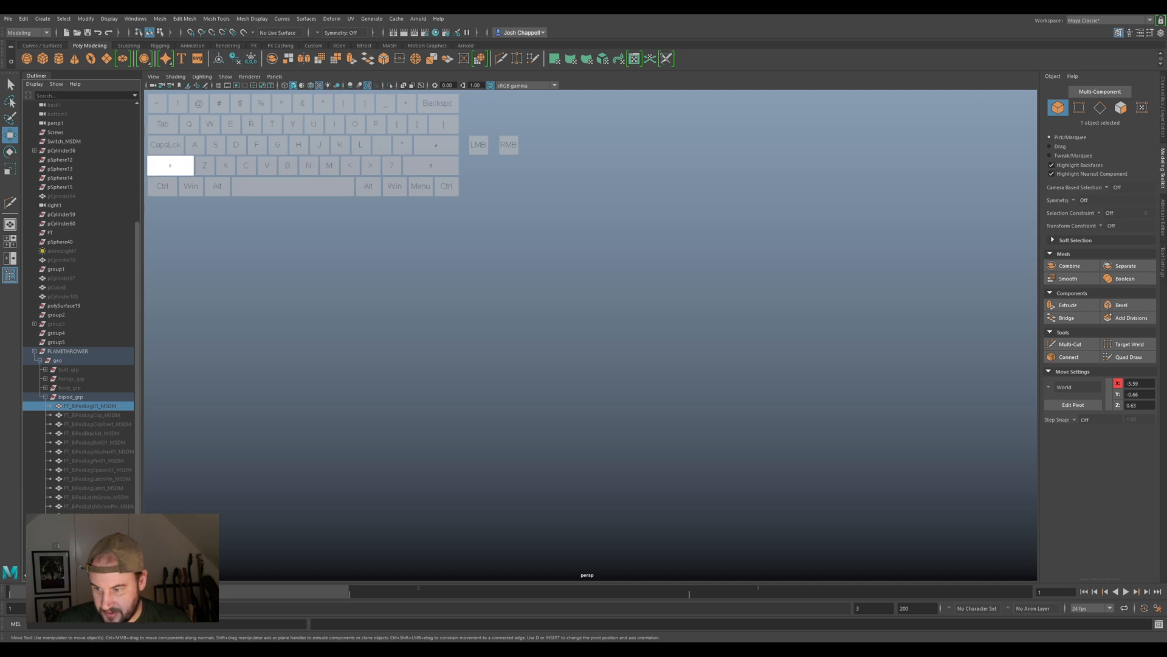
left_click(98, 507, "shift")
key("h")
key("f")
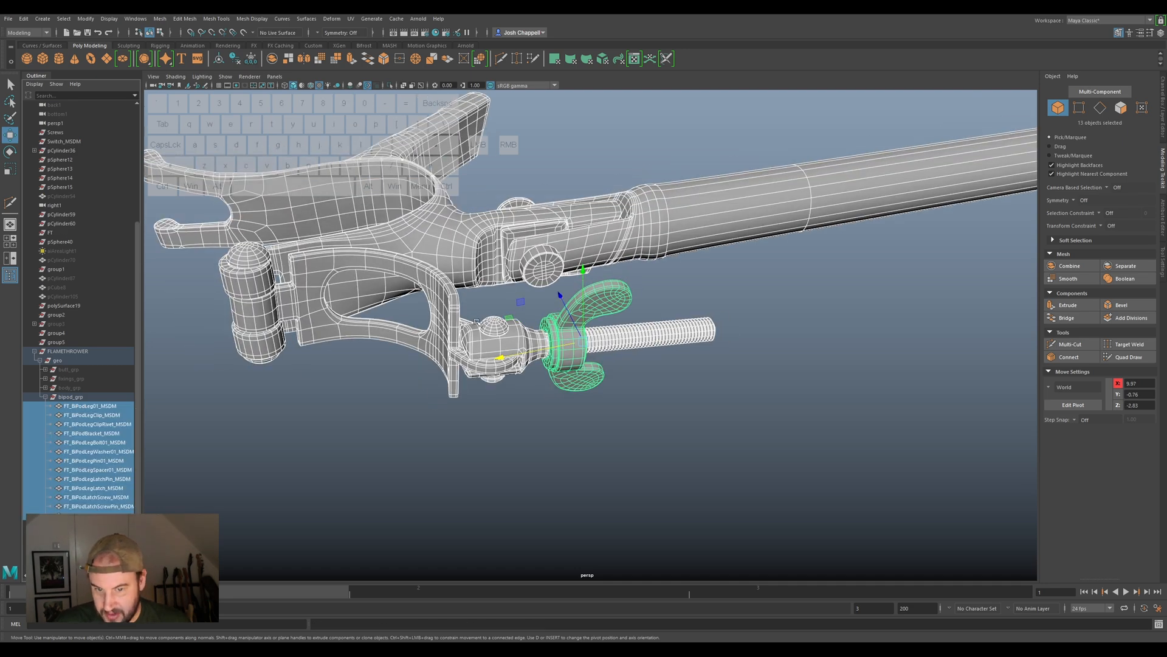
left_click_drag(681, 368, 699, 391, "alt")
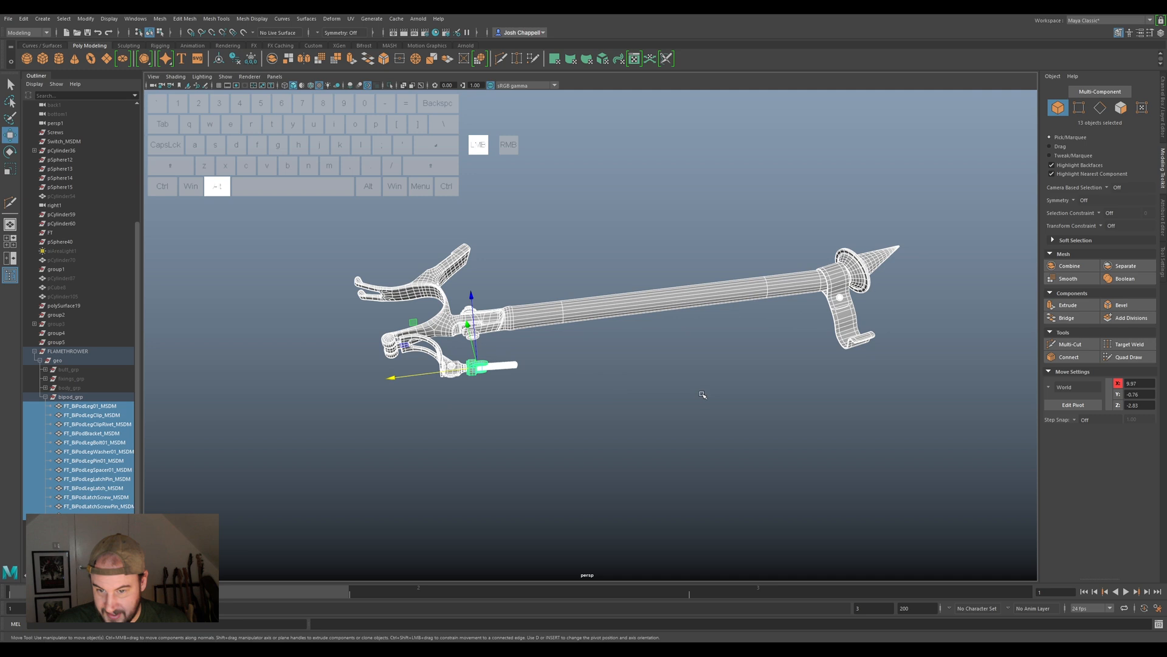
Unhide body_grp, fixings_grp and butt_grp to bring back the whole flamethrower.
left_click(67, 388)
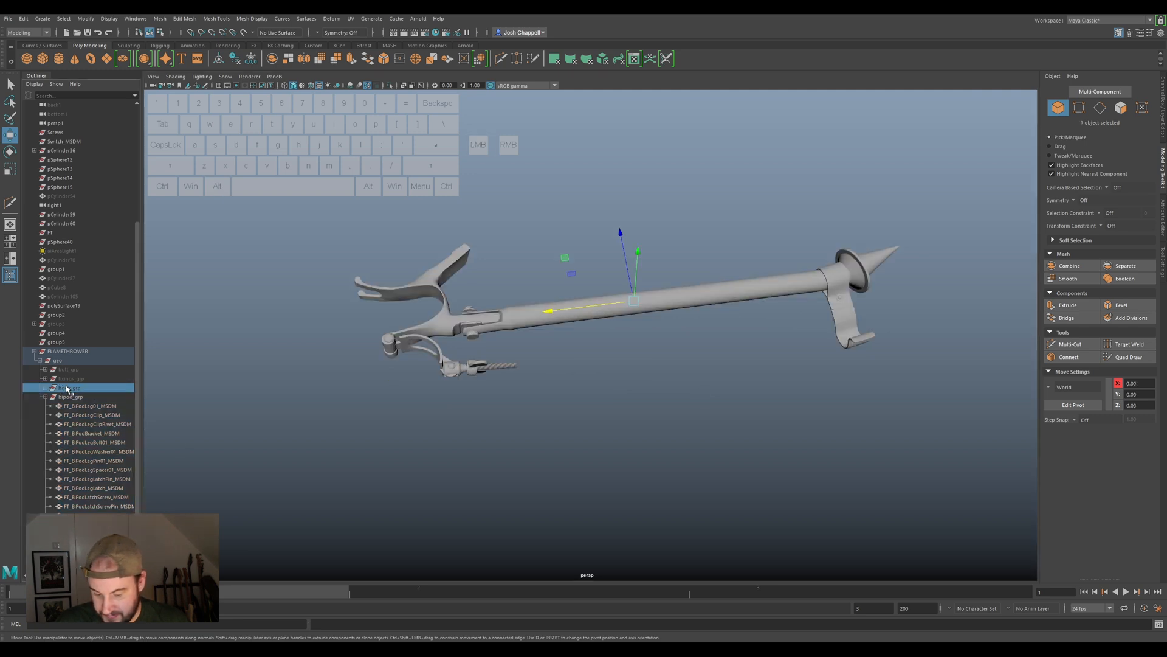
key("h")
left_click(66, 378)
key("h")
left_click(70, 370)
key("h")
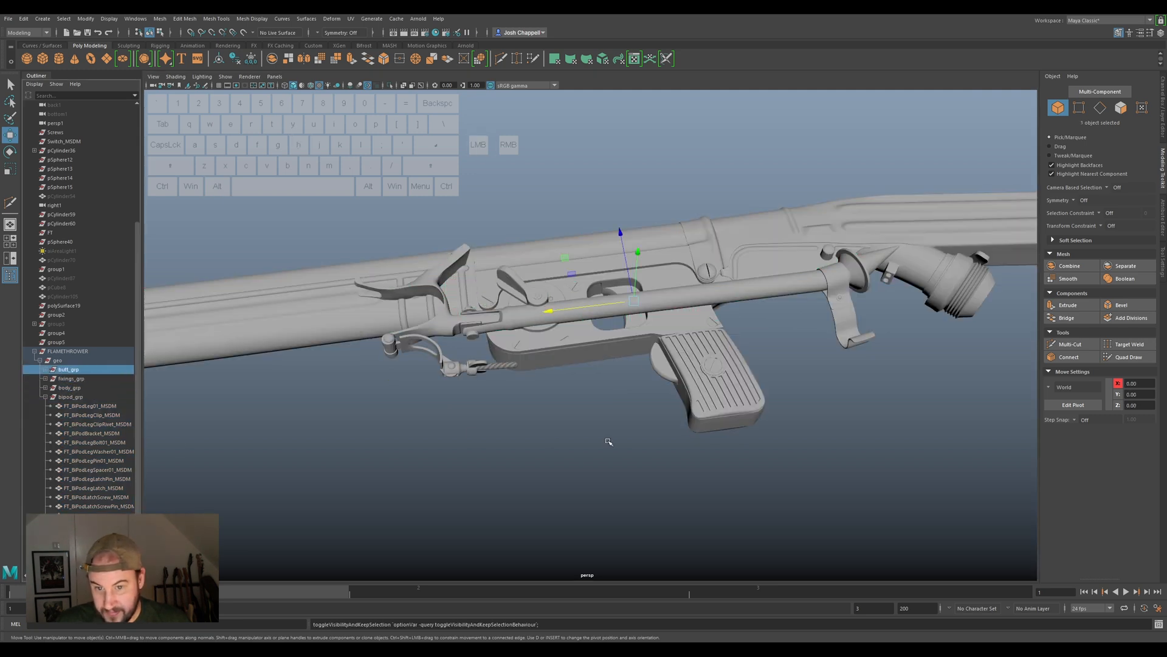
left_click(612, 438)
scroll(612, 438, "down", 5)
left_click_drag(578, 437, 545, 469, "alt")
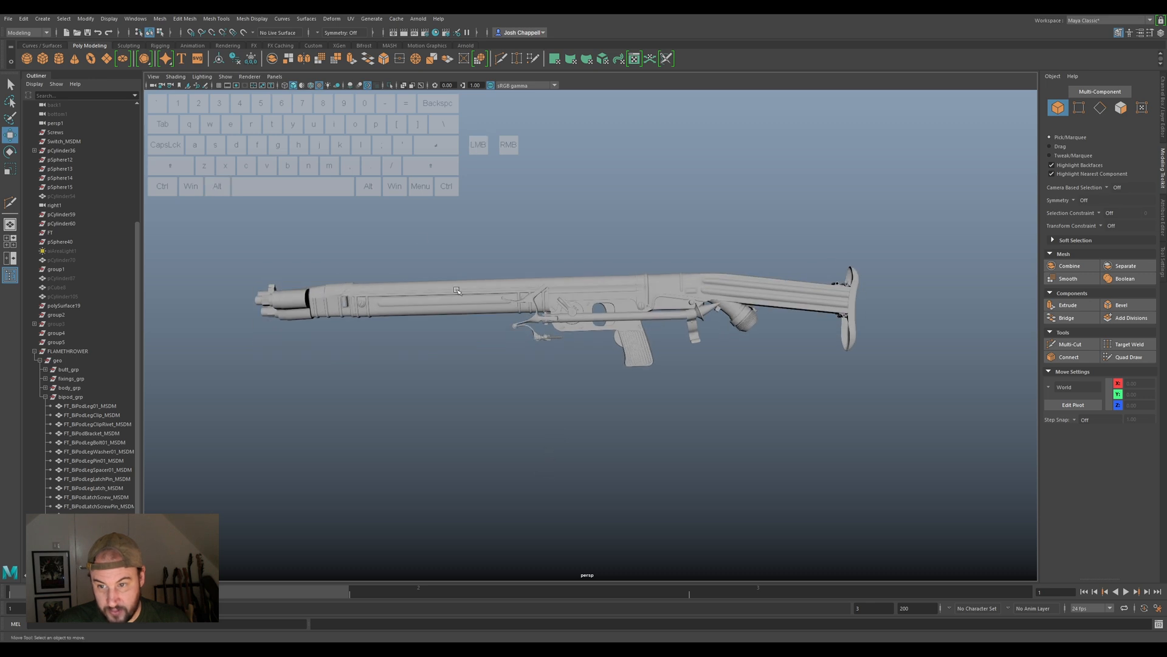
Collapse the geo group and select the top FLAMETHROWER group.
scroll(50, 390, "up", 4)
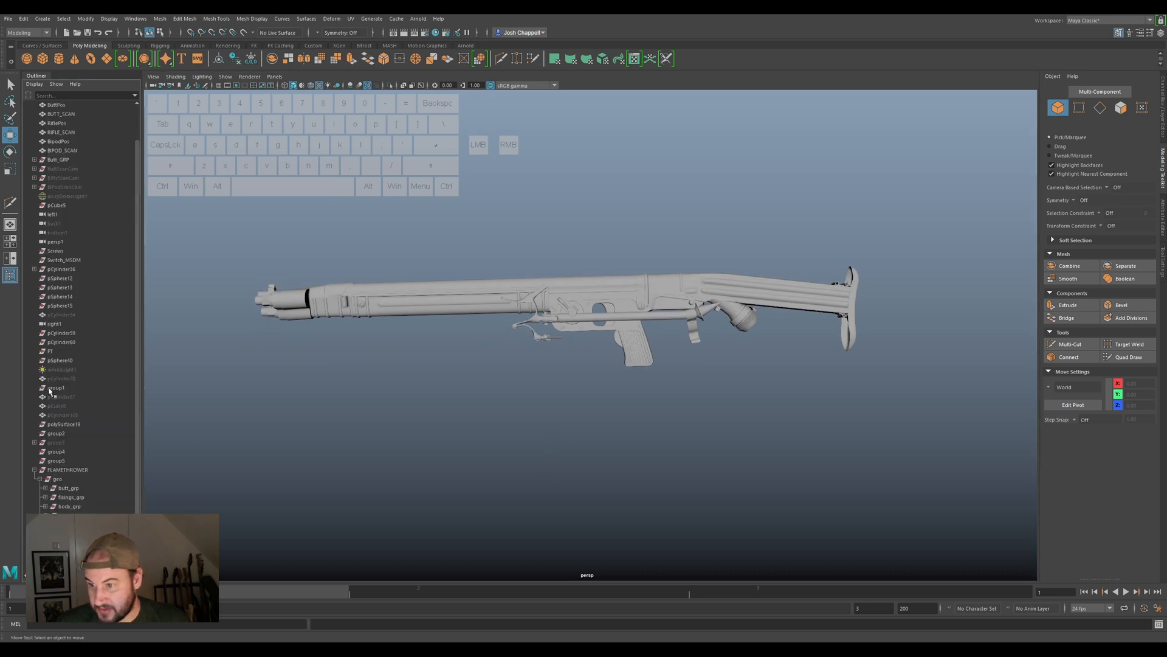
left_click(64, 470)
left_click(40, 479)
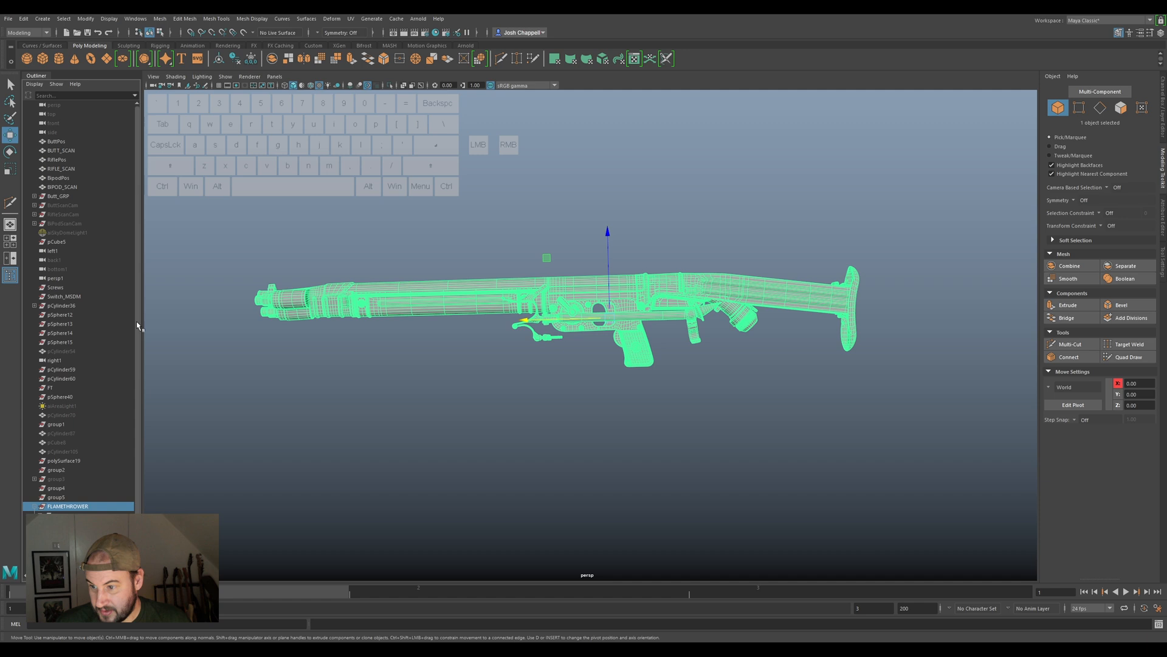
Save the scene as FT_v035.ma.
left_click(9, 19)
left_click(36, 73)
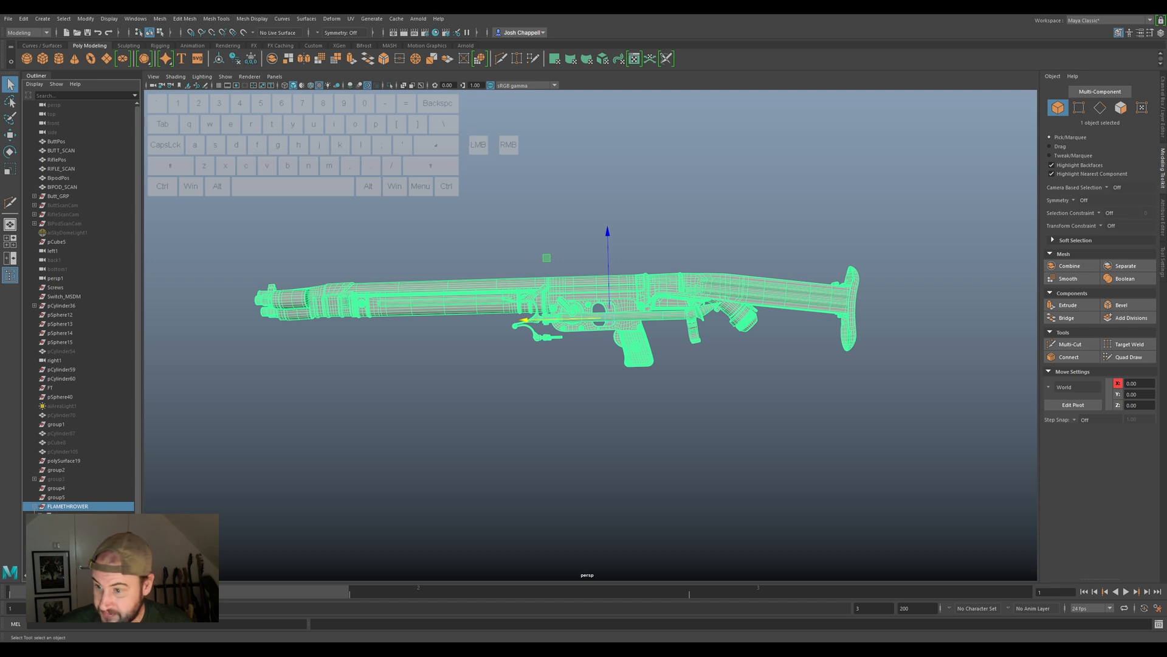
key("ctrl+s")
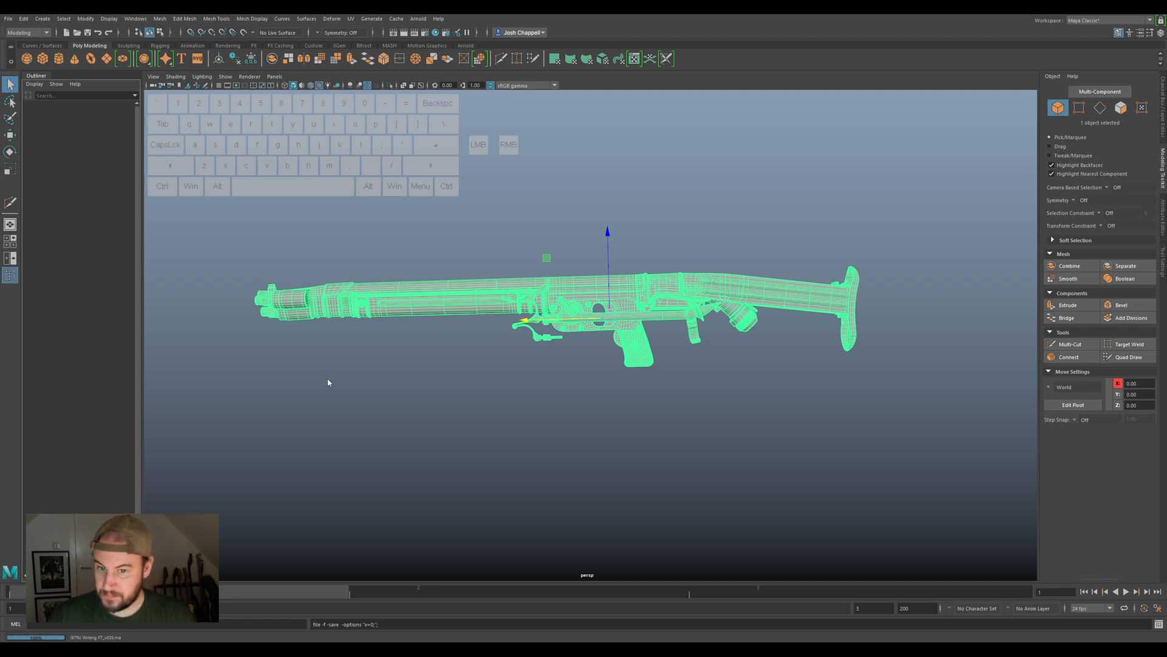
key("w")
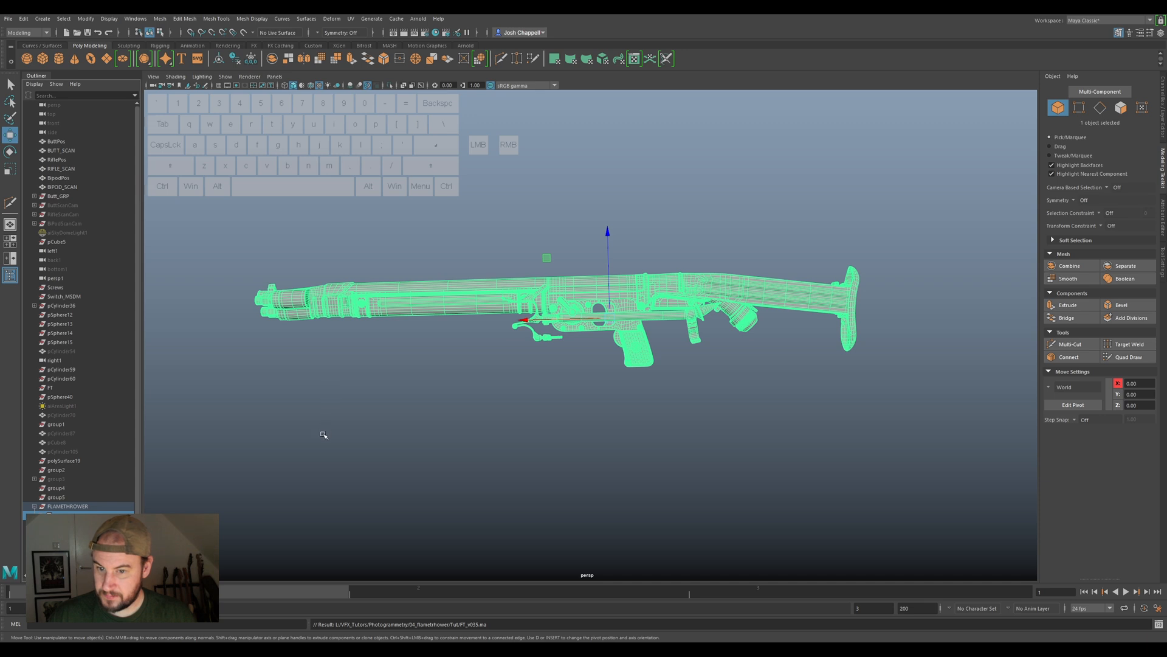
Collapse the FLAMETHROWER hierarchy, check the contents of the leftover group3 and delete that group.
left_click(34, 505)
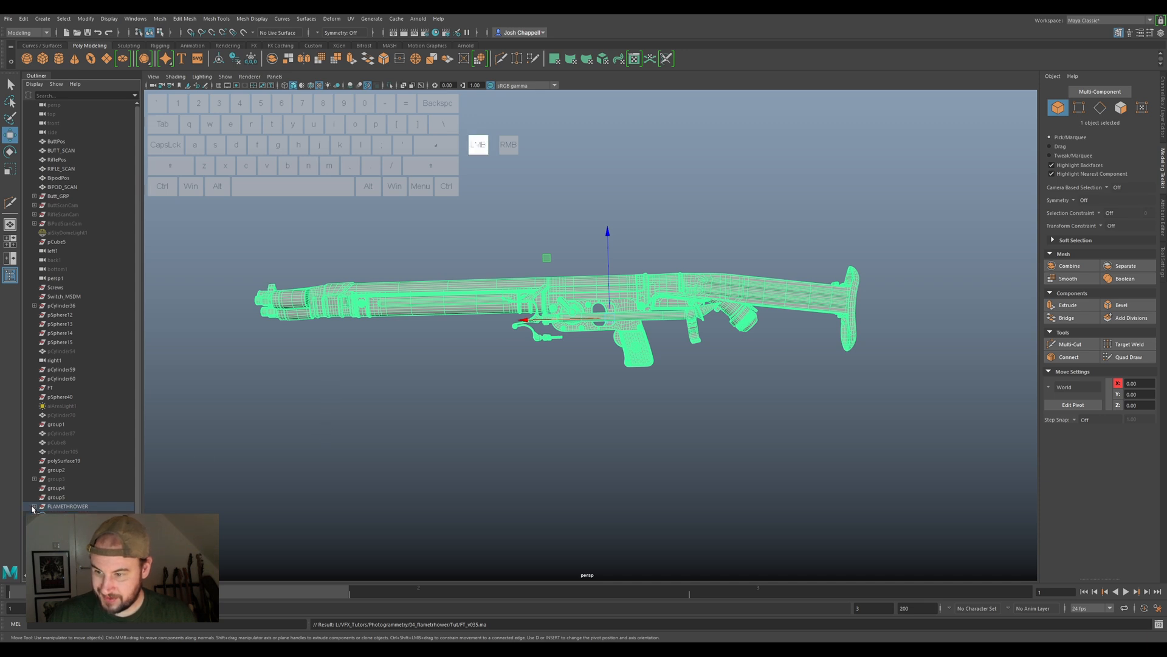
left_click(62, 506)
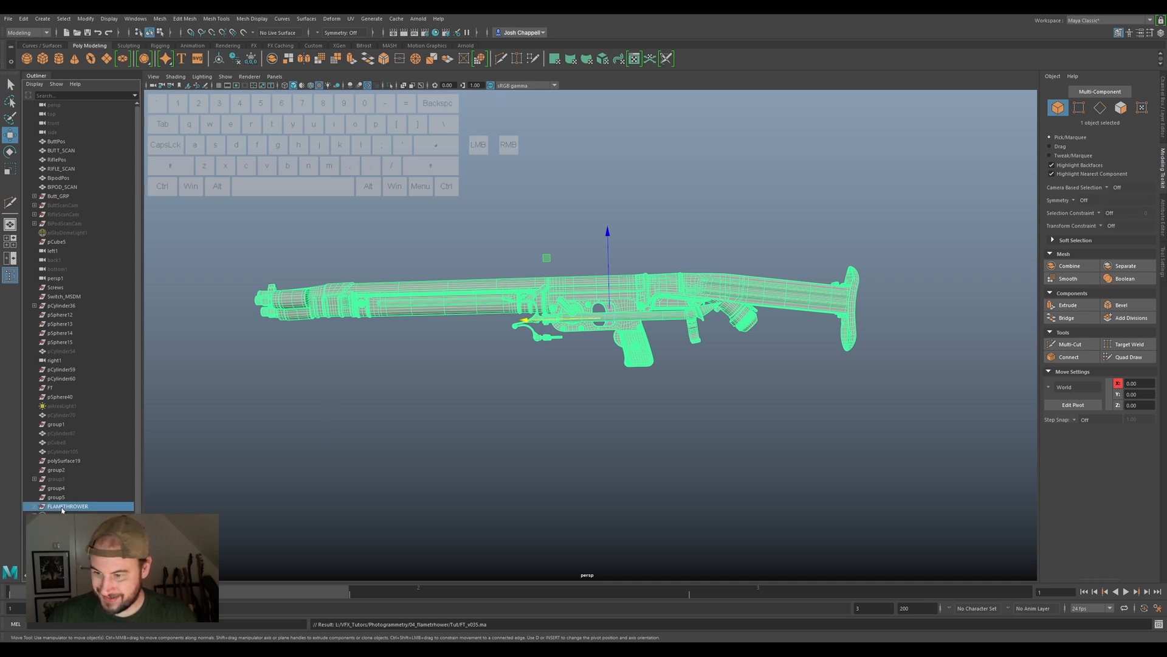
left_click(34, 479)
left_click(54, 480)
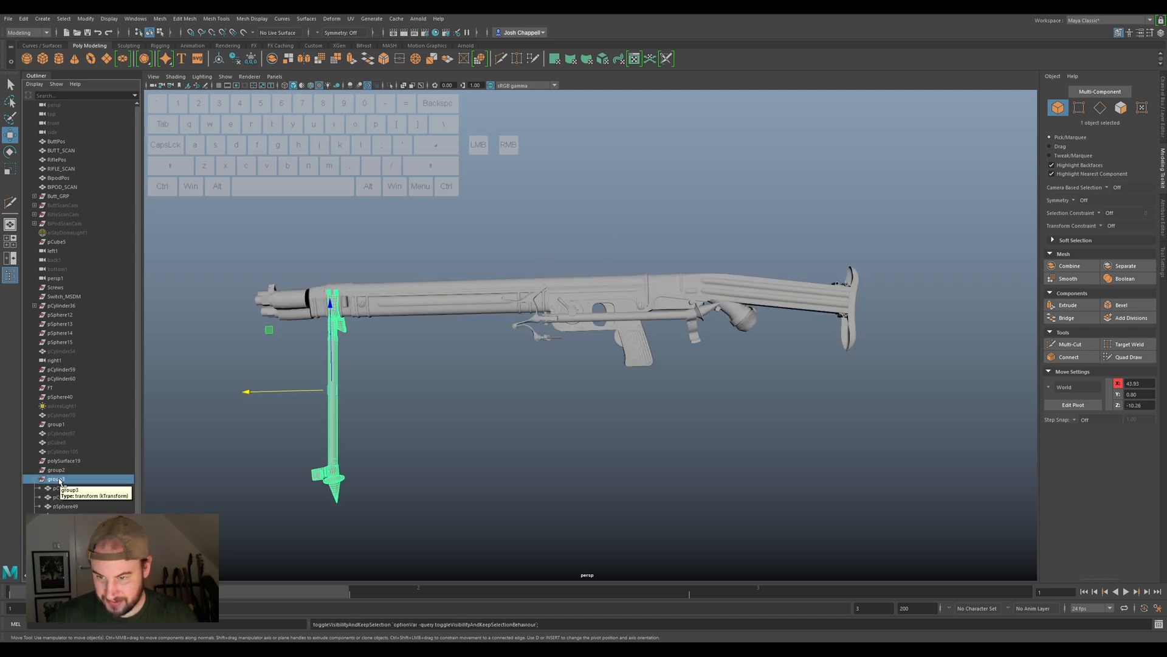
left_click(34, 480)
key("Delete")
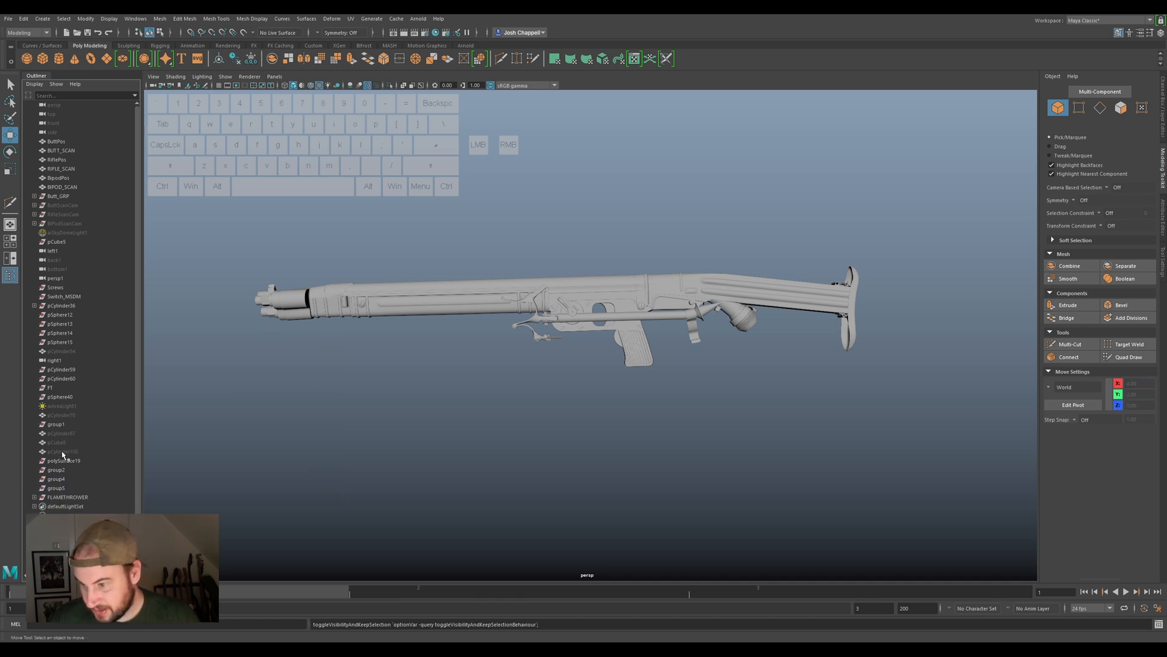
Unhide the three leftover meshes between group1 and polySurface19 and isolate them for inspection.
left_click(62, 453)
left_click(63, 434, "shift")
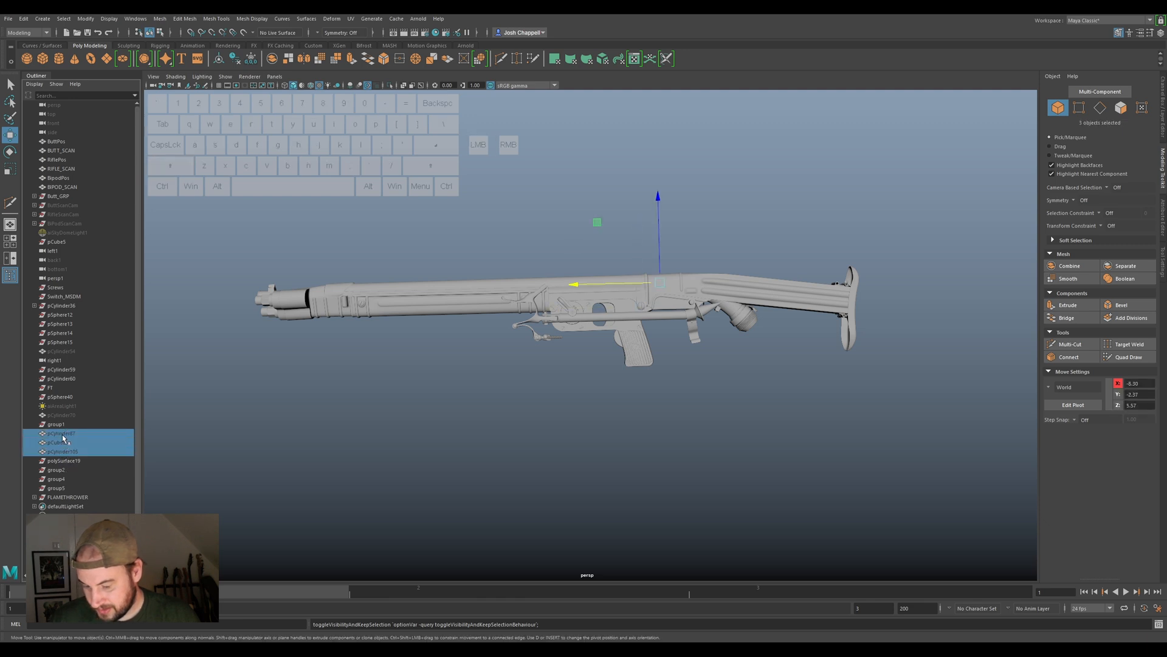
key("ctrl+1")
key("h")
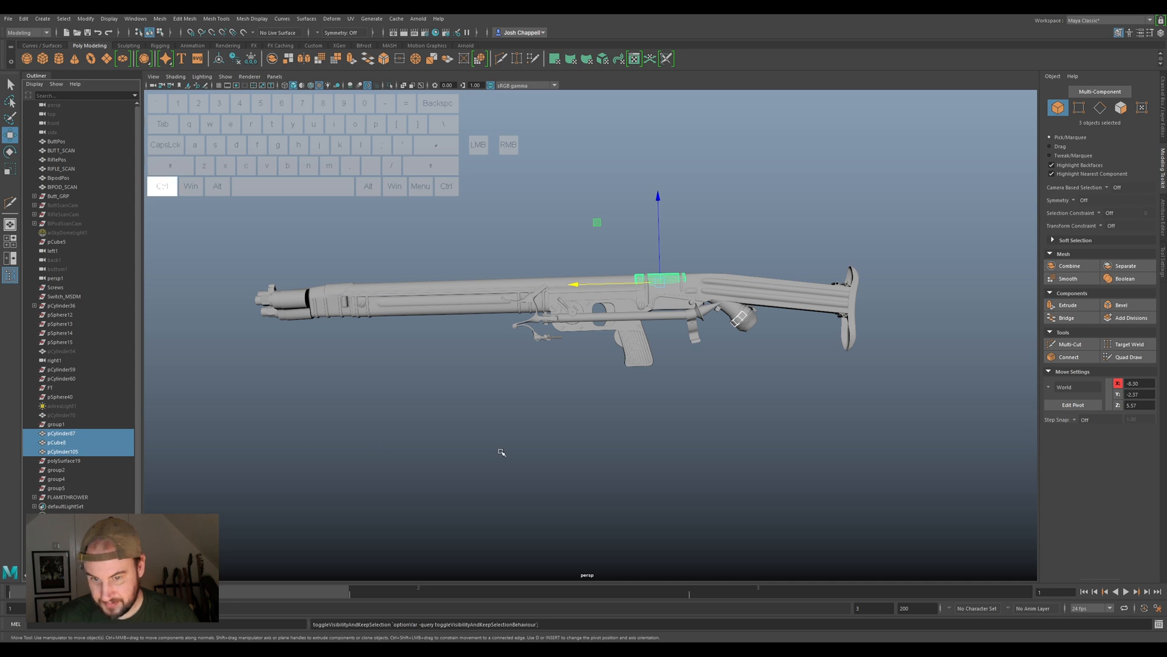
key("ctrl+1")
key("f")
left_click_drag(820, 320, 810, 298, "alt")
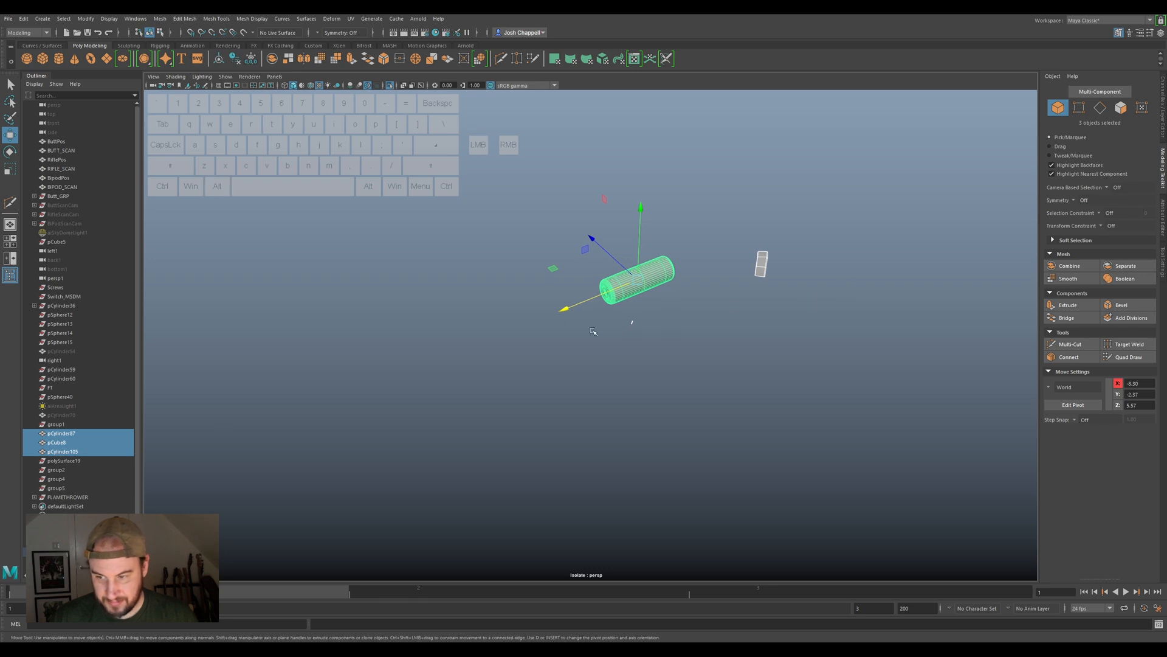
Delete all leftover items from group1 through group5, including the isolated meshes.
left_click(61, 489)
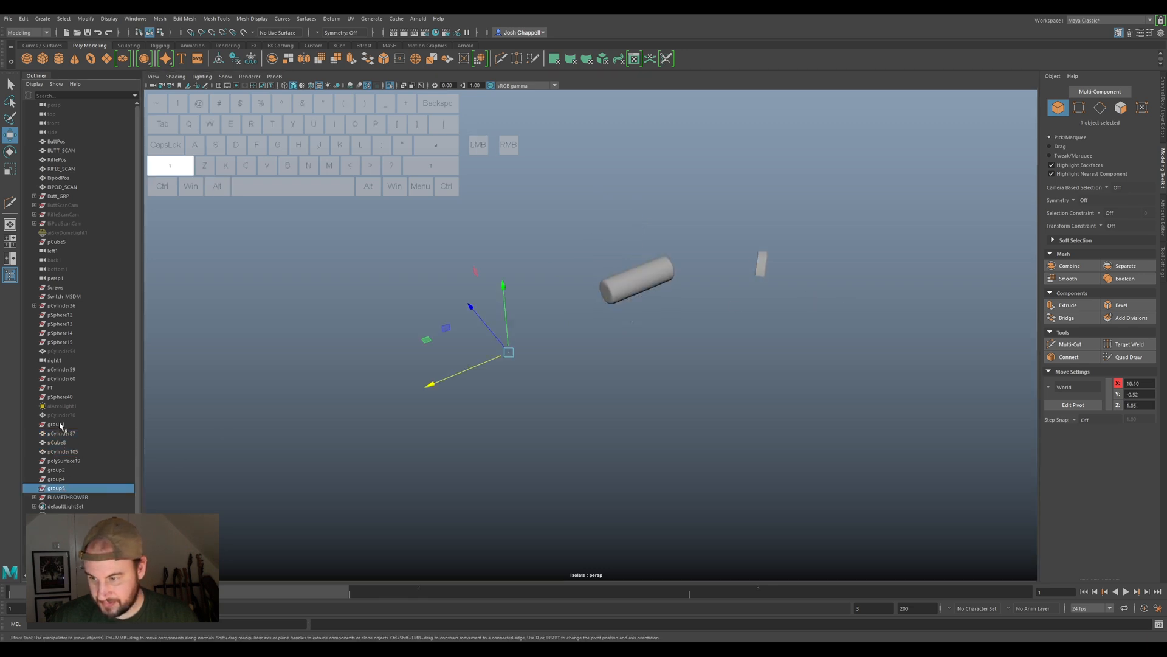
left_click(60, 424, "shift")
key("Delete")
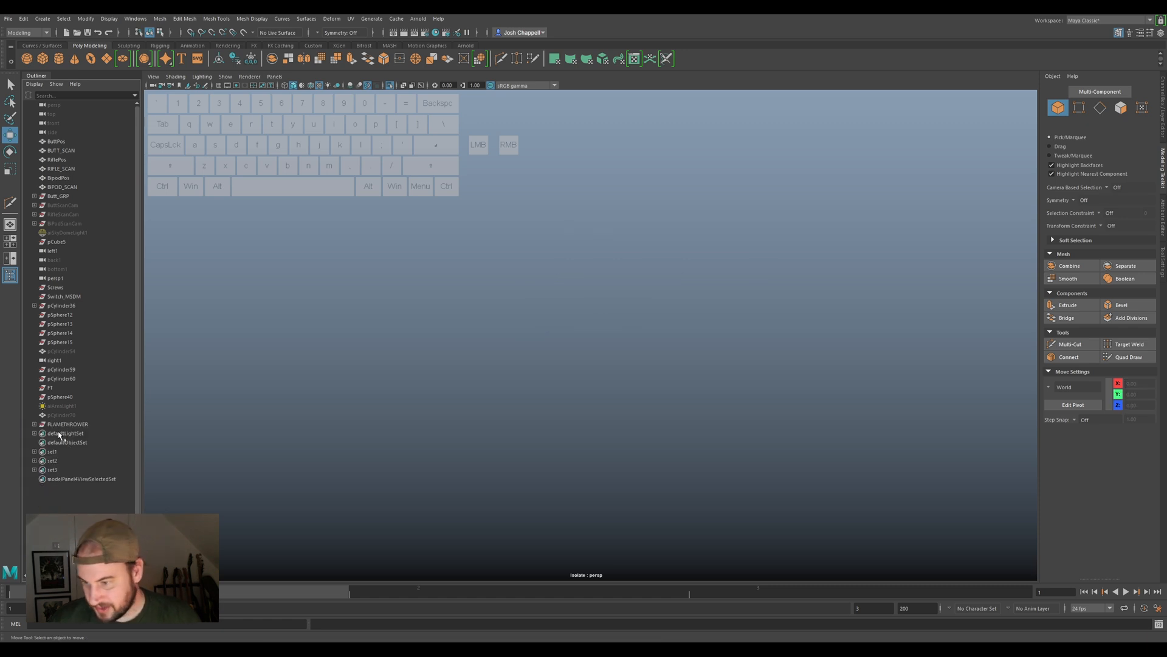
Unhide pCylinder70, make all display layers visible and exit isolation to see it against the rest of the model.
left_click(67, 415)
key("h")
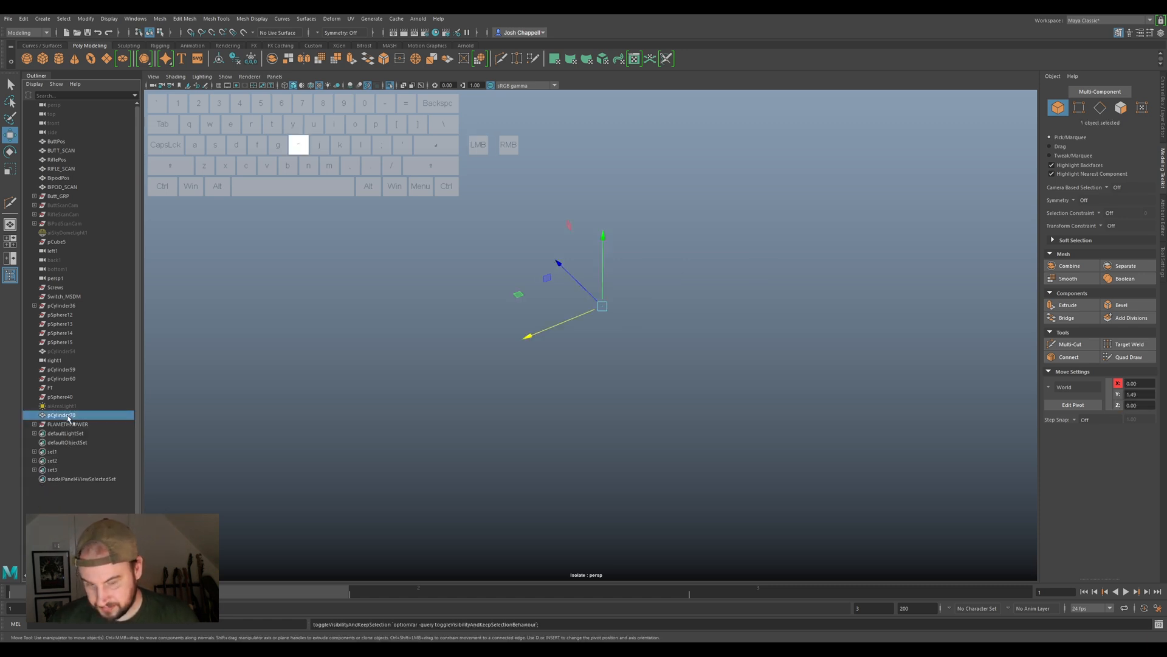
key("f")
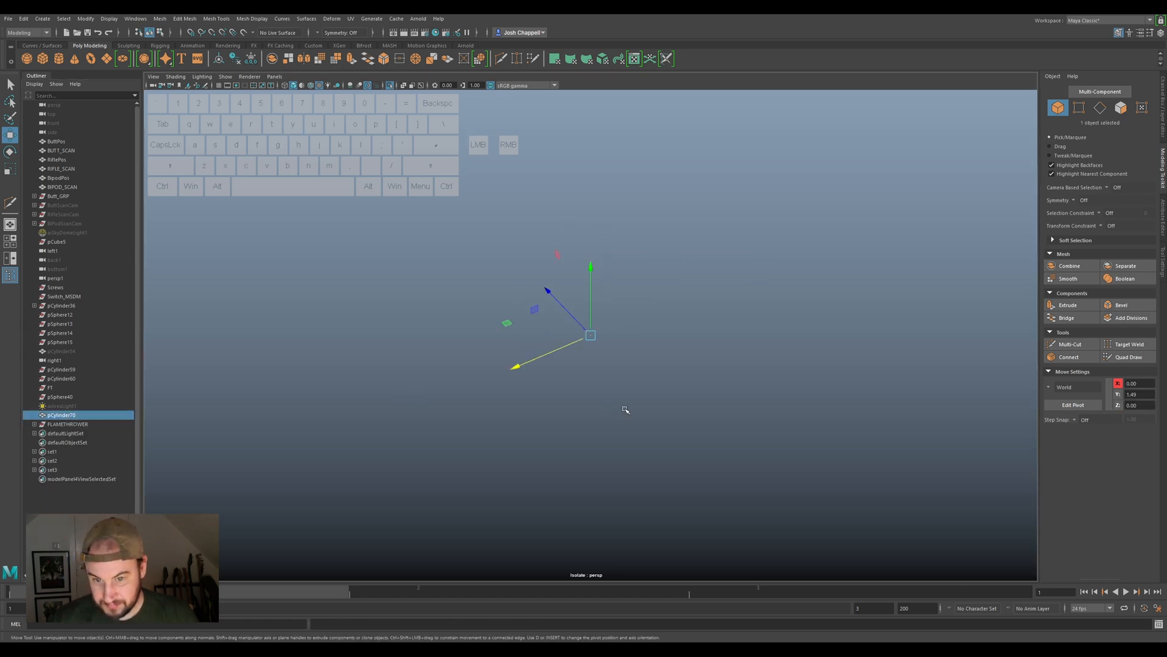
left_click(1164, 121)
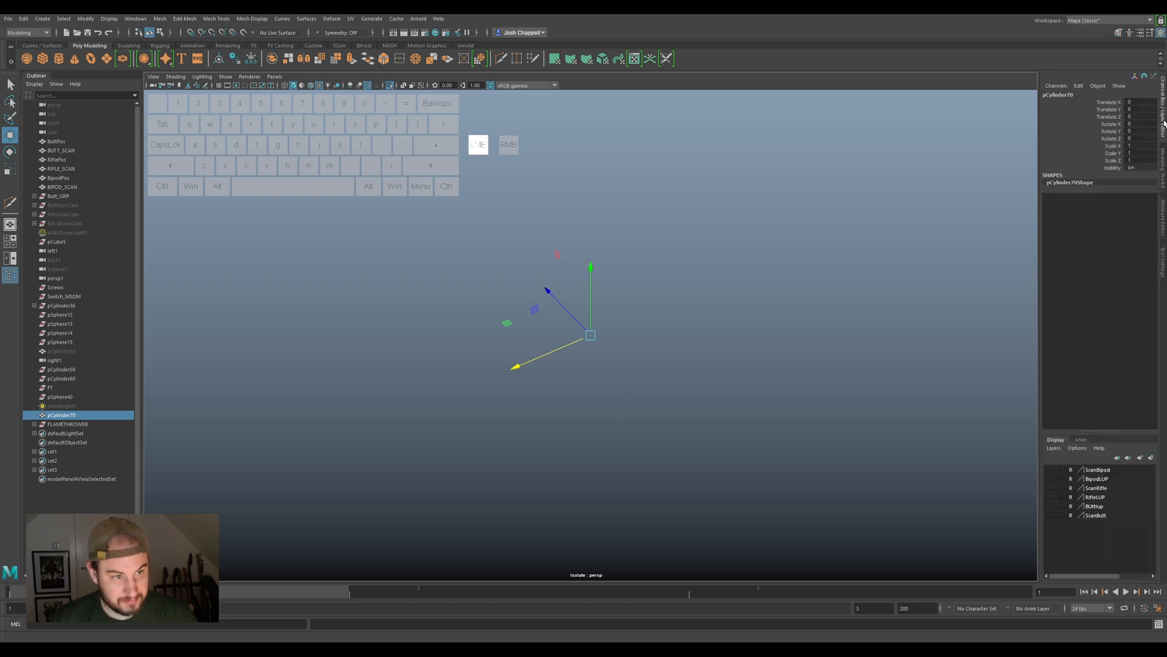
left_click_drag(1053, 473, 1054, 506)
left_click(1051, 515)
key("ctrl+1")
key("ctrl+1")
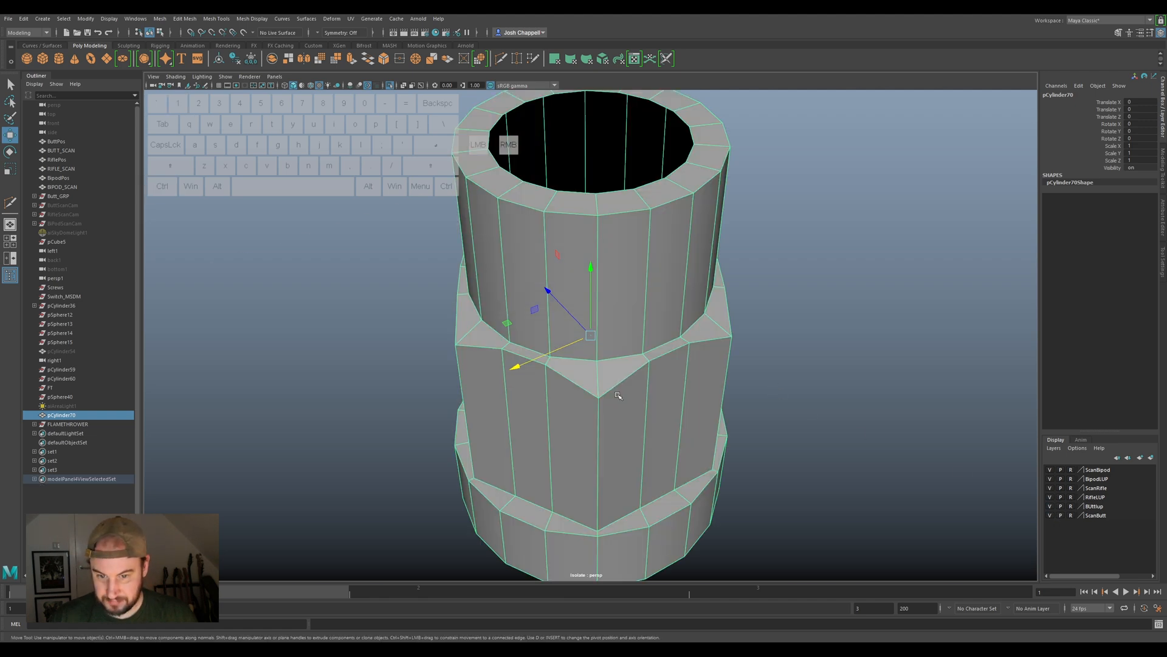
scroll(623, 396, "down", 5)
key("ctrl+1")
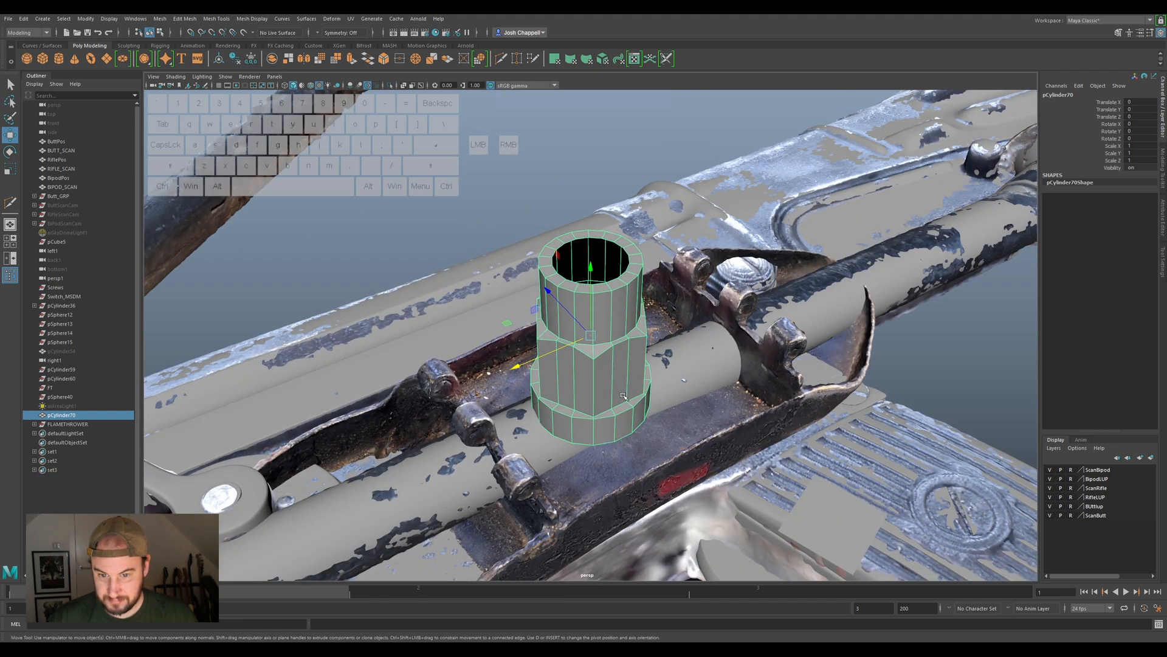
Hide all six display layers, from ScanBipod through ScanButt, so only the modelled flamethrower meshes are displayed.
scroll(646, 395, "down", 5)
scroll(645, 395, "down", 5)
scroll(645, 395, "up", 5)
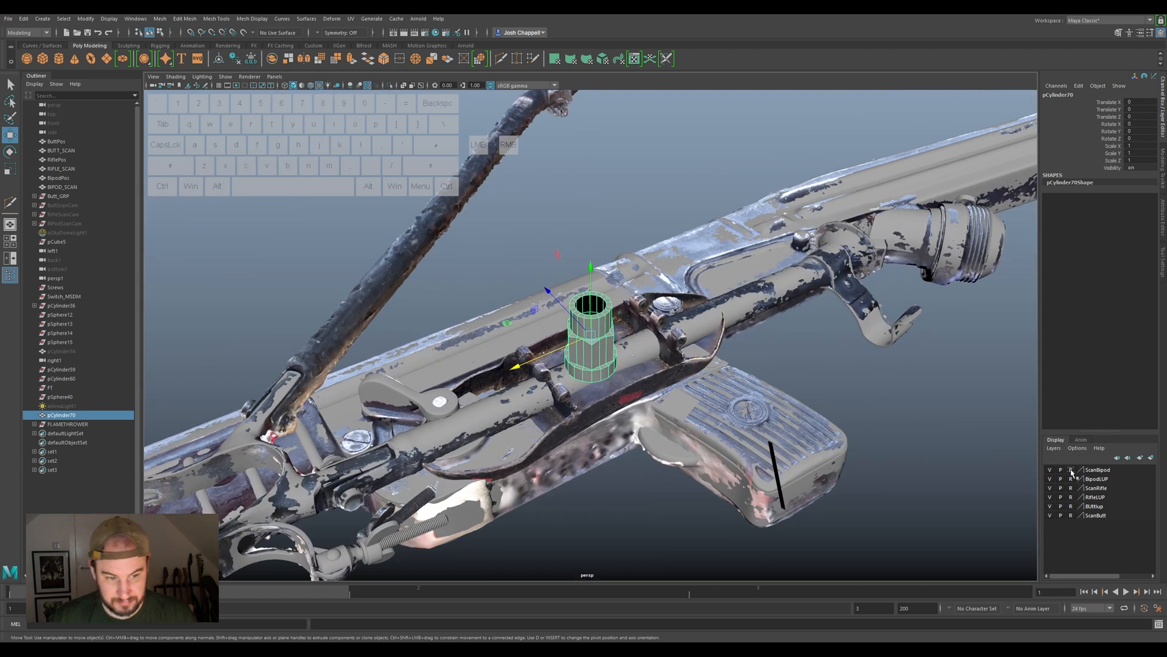
left_click(1050, 470)
left_click(1050, 479)
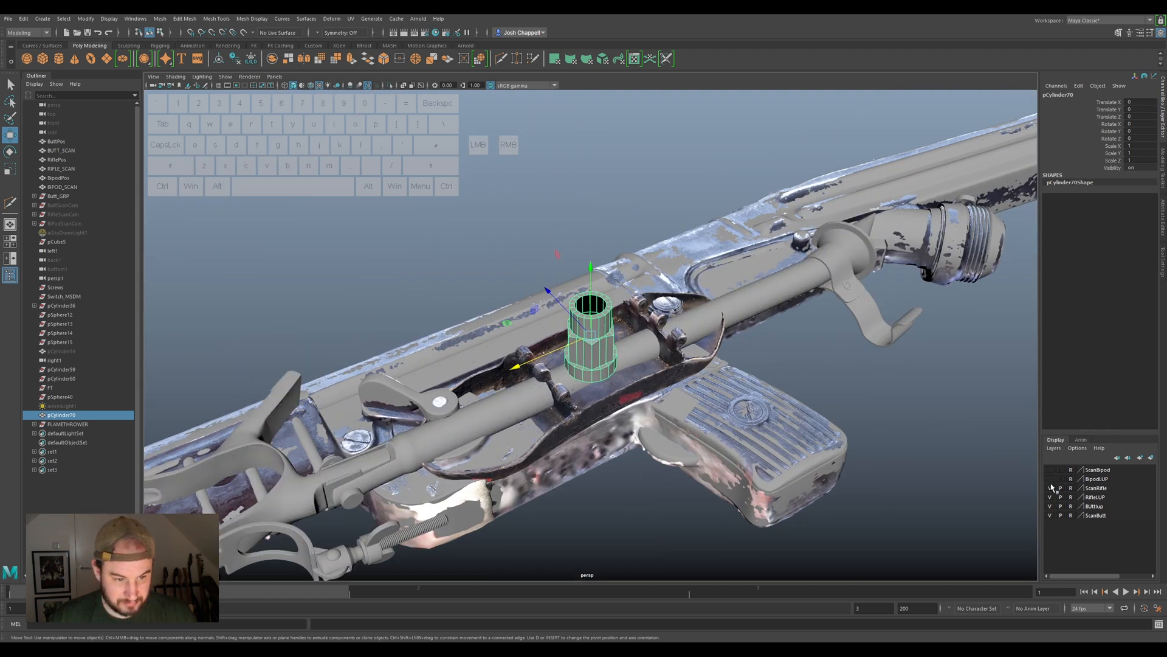
left_click(1049, 488)
left_click(1050, 496)
left_click(1049, 506)
left_click(1050, 515)
left_click(865, 393)
scroll(571, 453, "down", 5)
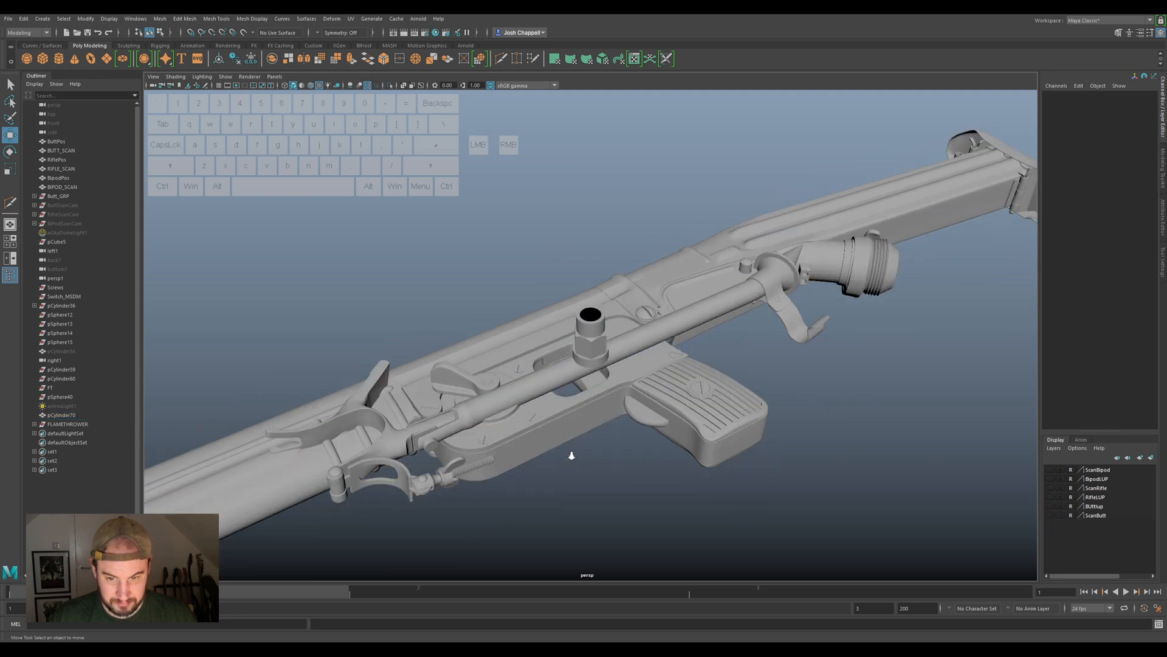
Delete the leftover pCylinder70, pSphere40, FT, pCylinder60 and pCylinder59 objects, keeping the FLAMETHROWER group.
left_click(61, 424)
left_click(60, 414)
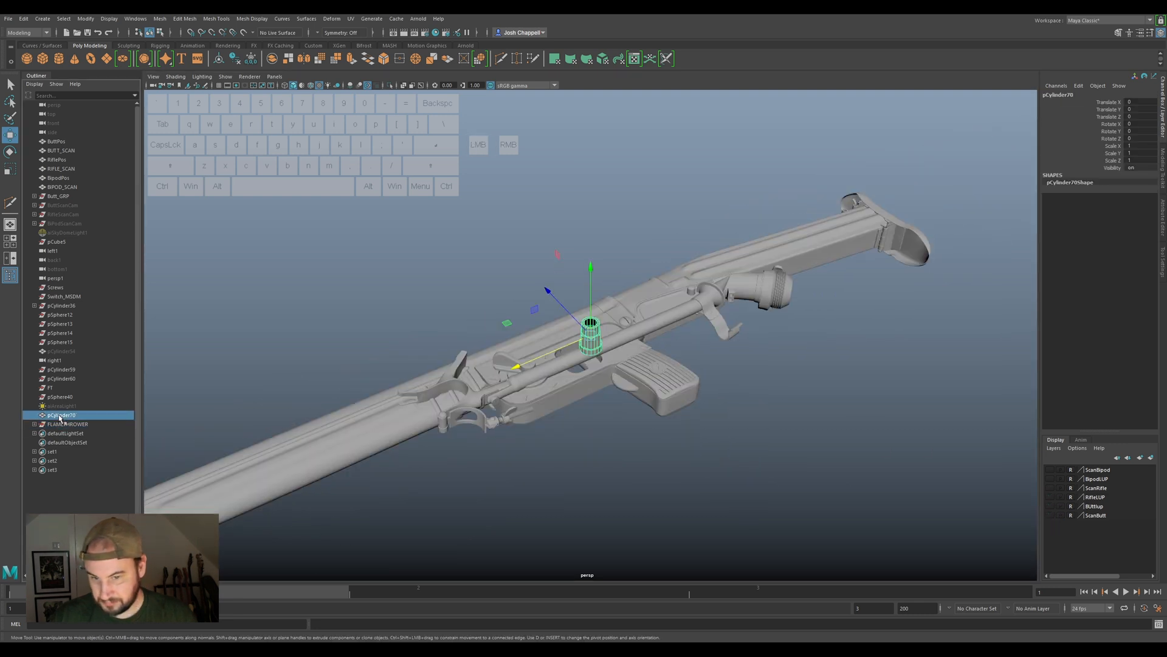
scroll(717, 406, "up", 5)
scroll(718, 406, "up", 2)
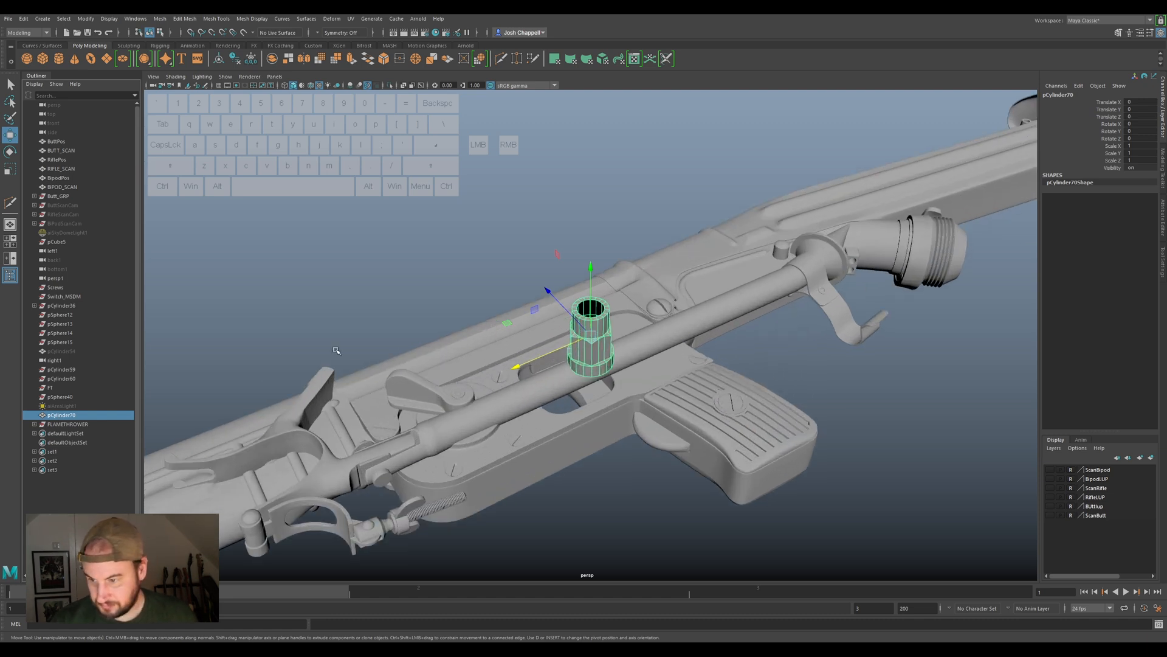
key("Delete")
left_click(61, 397)
key("Delete")
left_click(61, 387)
key("Delete")
left_click(62, 378)
key("Delete")
left_click(67, 369)
key("Delete")
Unhide the leftover cylinder between pSphere15 and right1 to check it, and delete it.
left_click(73, 351)
key("h")
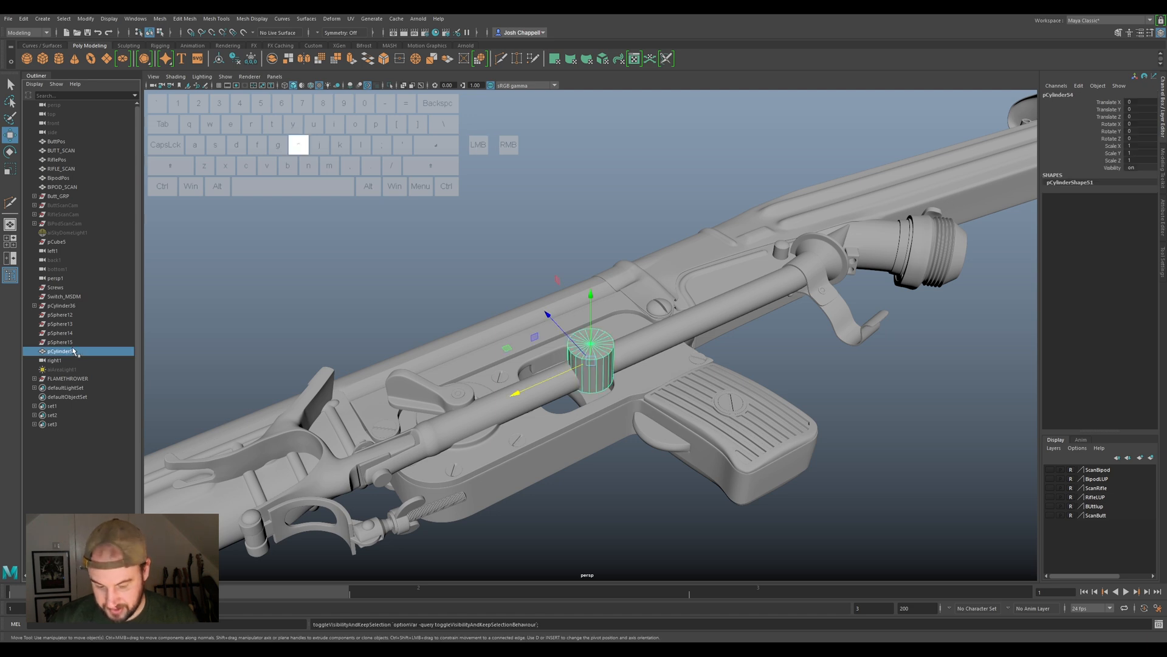
key("Delete")
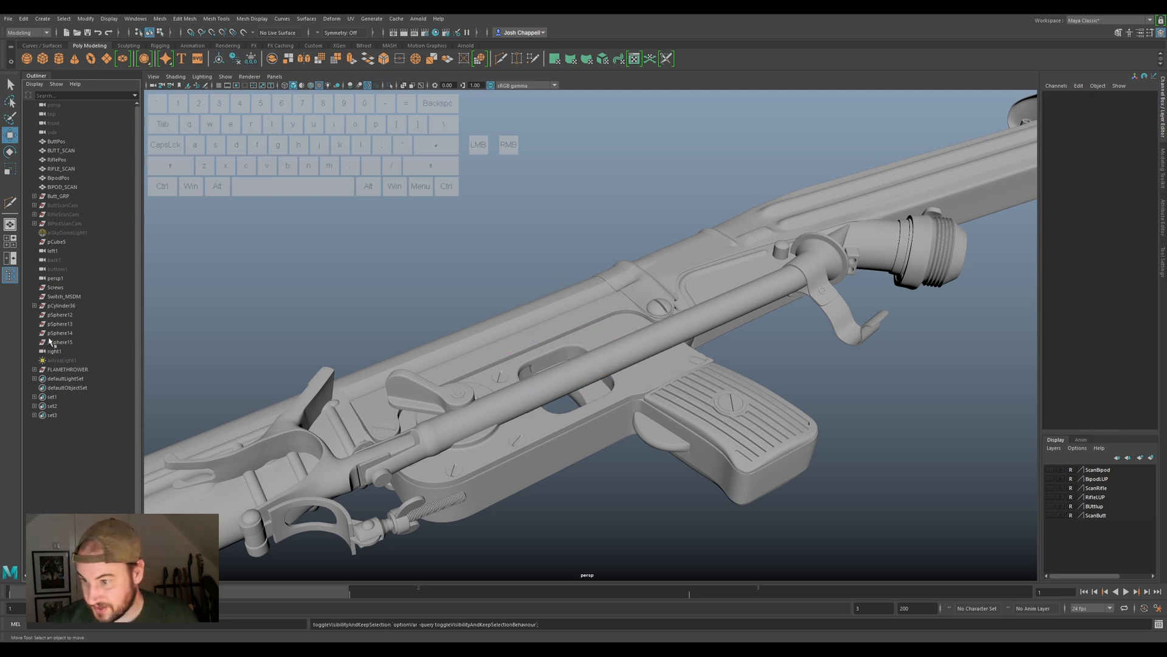
Delete the four leftover objects pSphere12, pSphere13, pSphere14 and pSphere15.
left_click(61, 342)
key("Delete")
left_click(61, 333)
key("Delete")
left_click(66, 323)
key("Delete")
left_click(60, 314)
key("Delete")
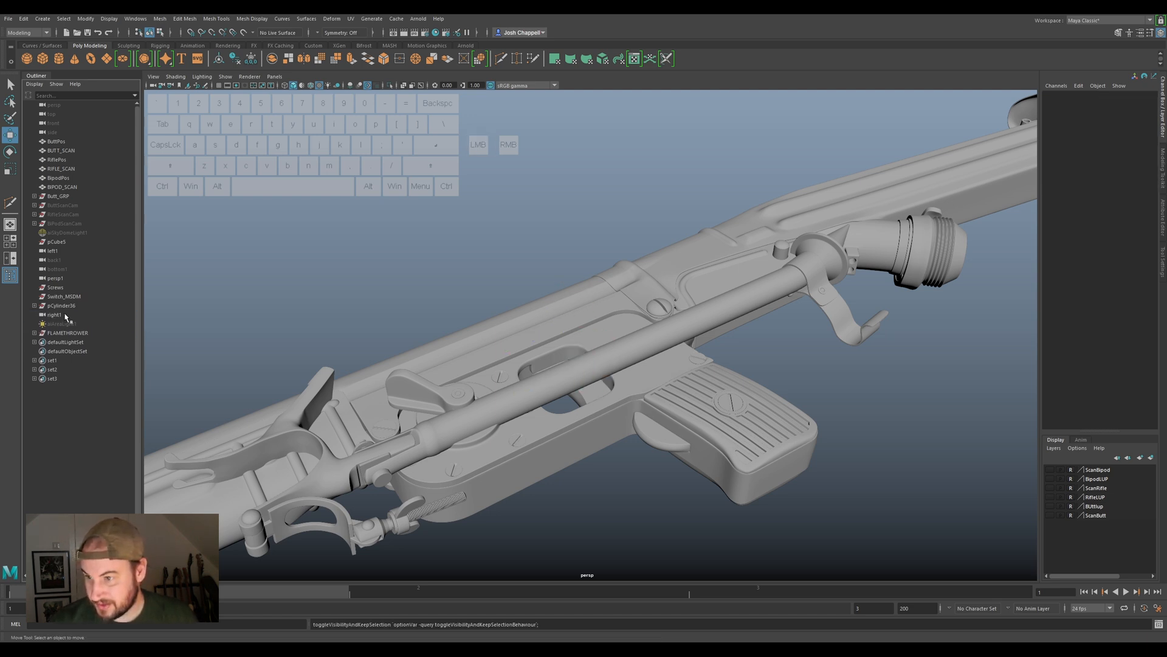
Inspect the hidden mesh inside pCylinder36, and delete that group together with the leftover Switch_MSDM and Screws.
left_click(34, 306)
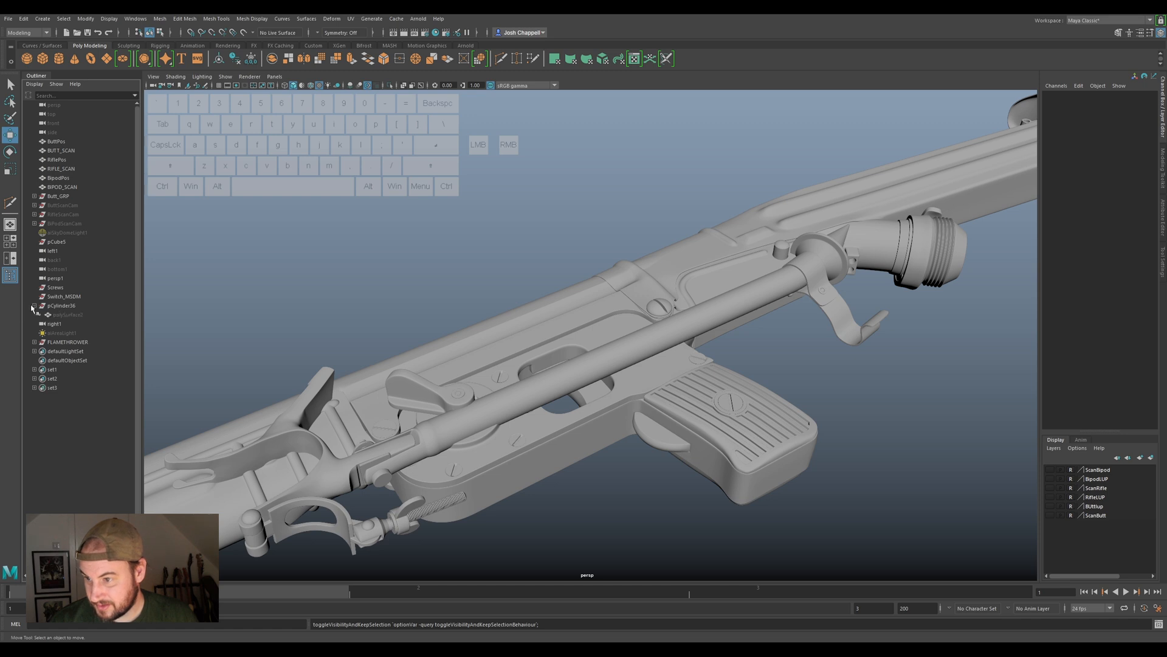
left_click(77, 315)
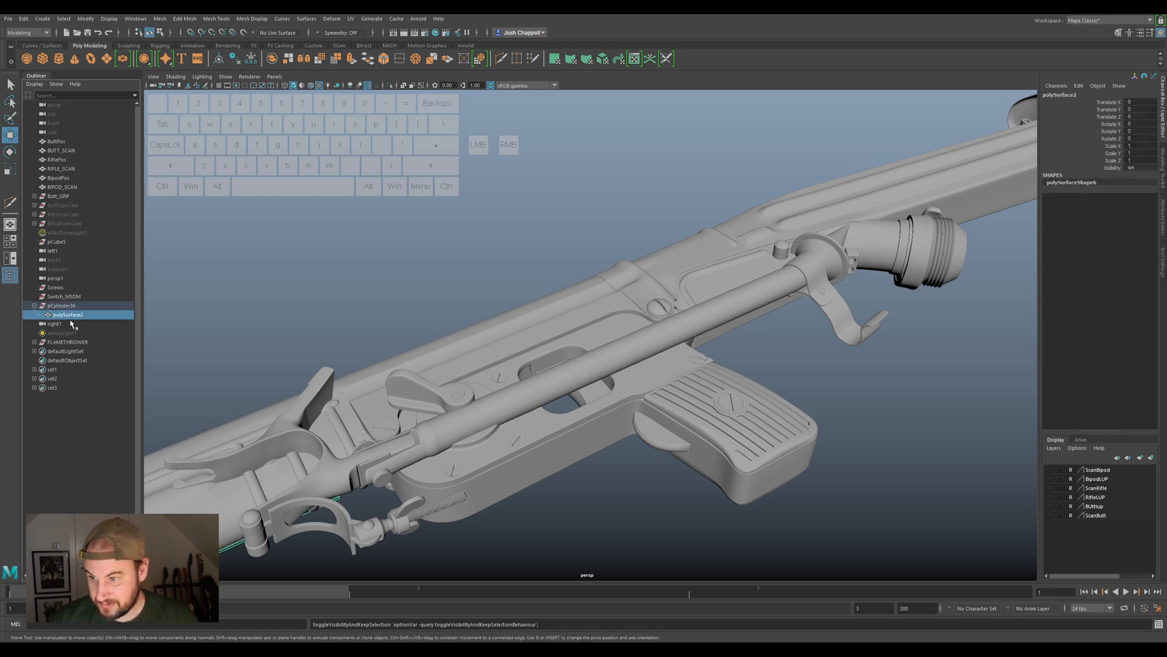
key("f")
left_click_drag(426, 316, 567, 396, "alt")
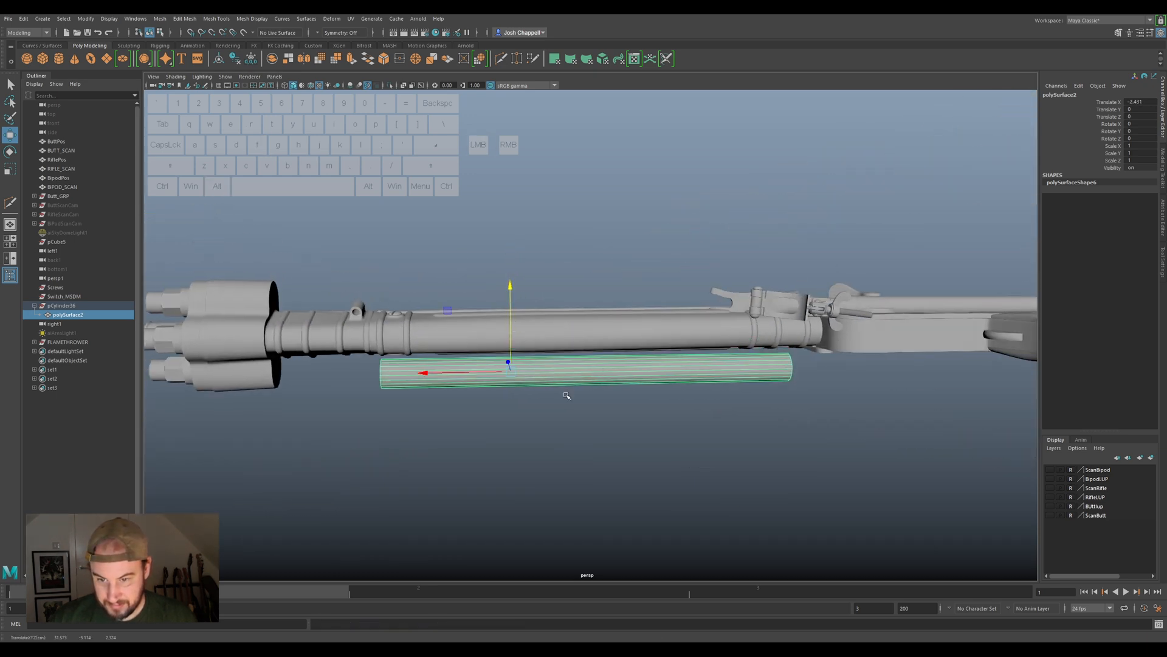
left_click(61, 305)
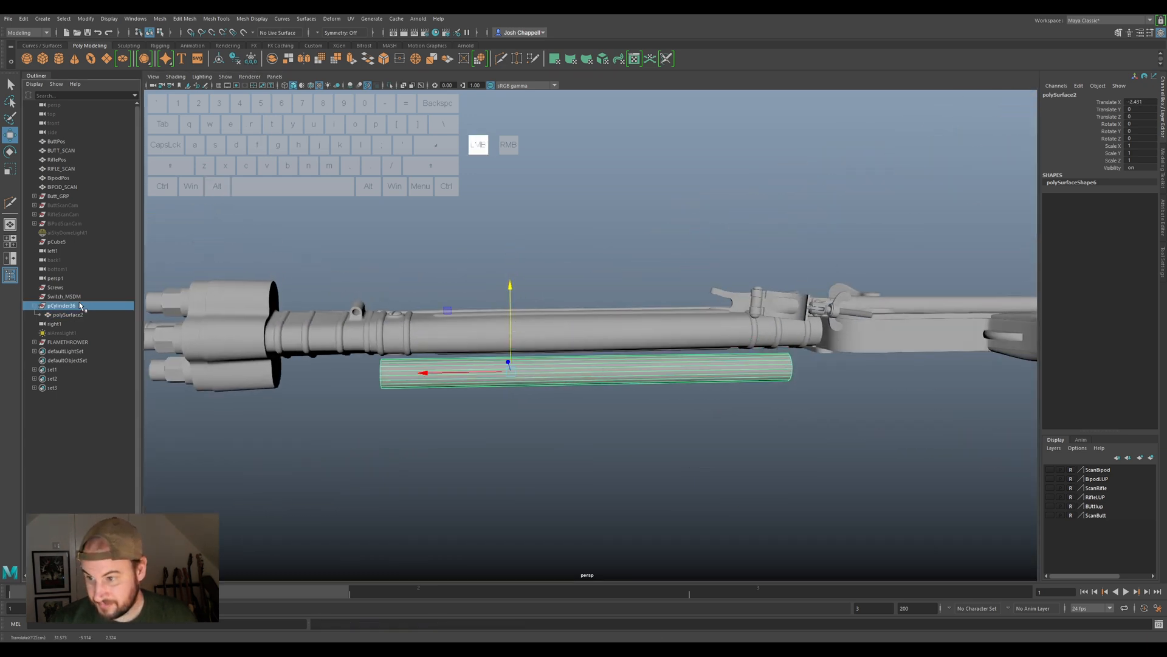
key("Delete")
left_click(59, 297)
key("Delete")
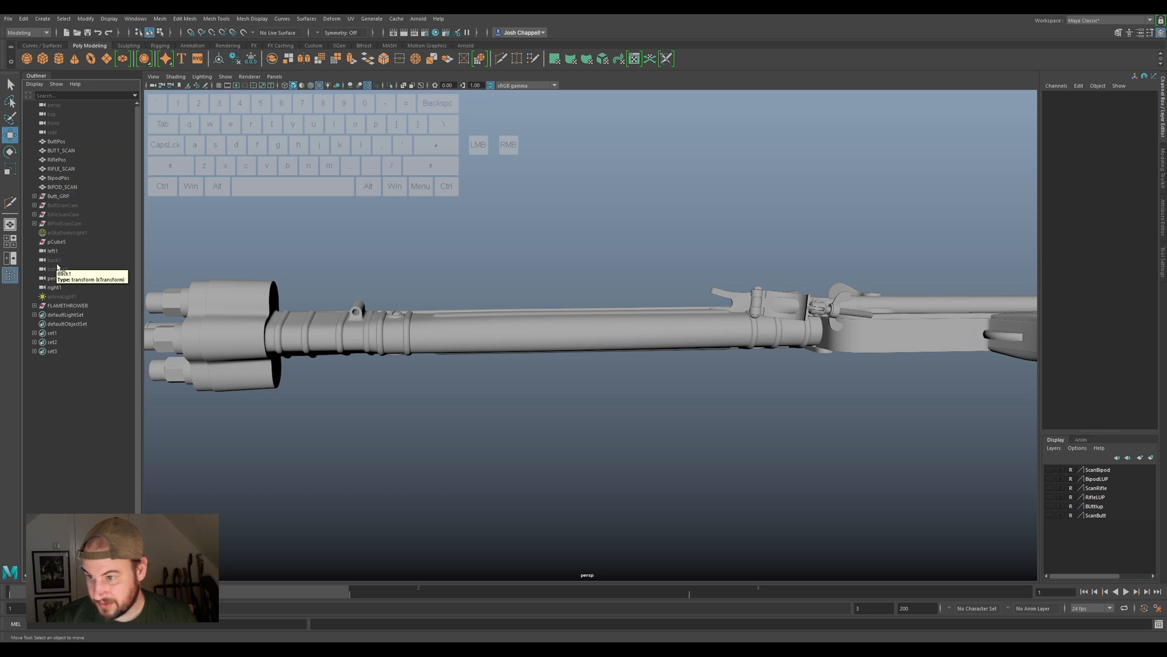
Frame the whole FLAMETHROWER model and review its fully expanded hierarchy, widening the Outliner to read the full mesh names.
left_click(59, 305)
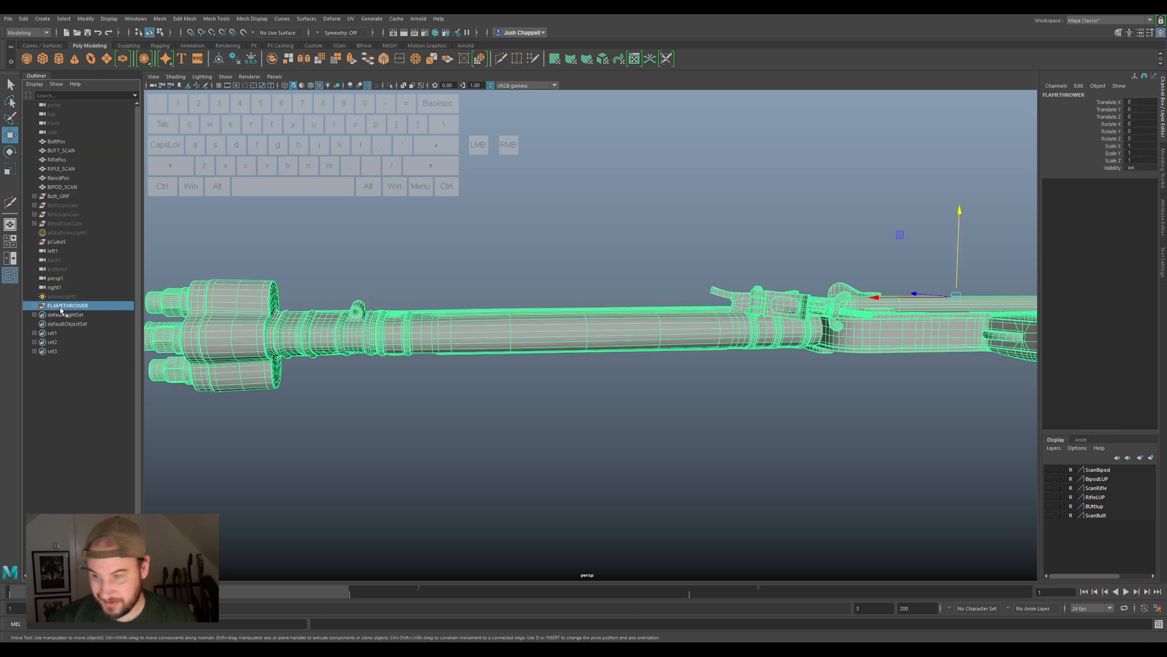
key("f")
left_click_drag(699, 280, 611, 299, "alt")
middle_click_drag(611, 299, 395, 274, "alt")
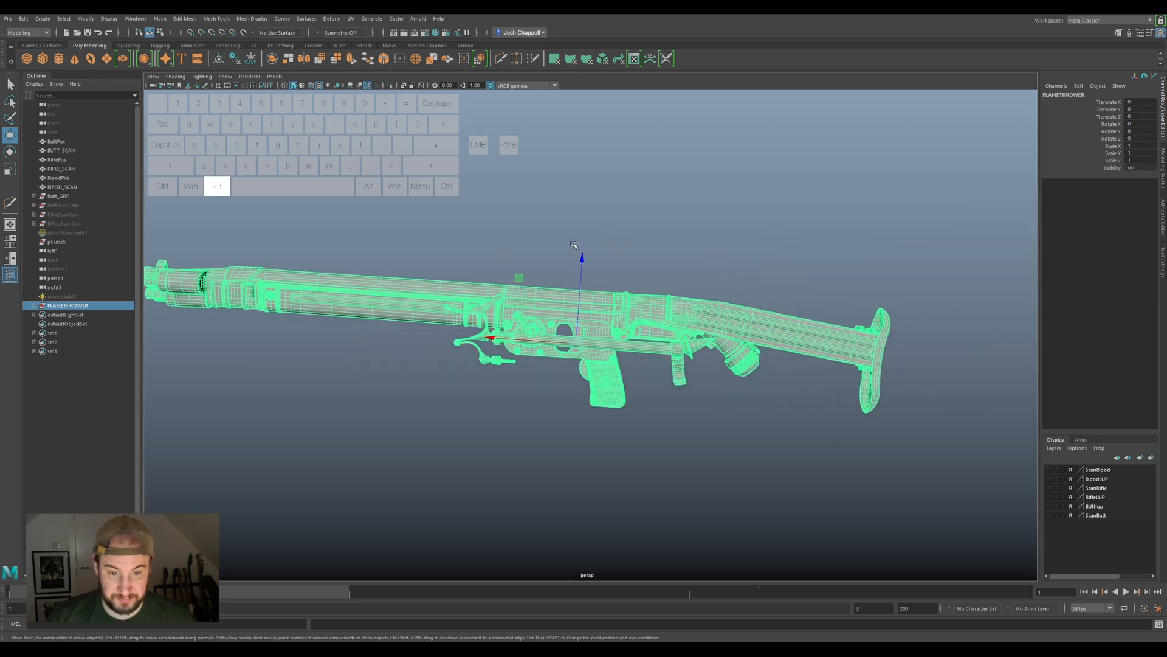
left_click(395, 274)
left_click(34, 306, "shift")
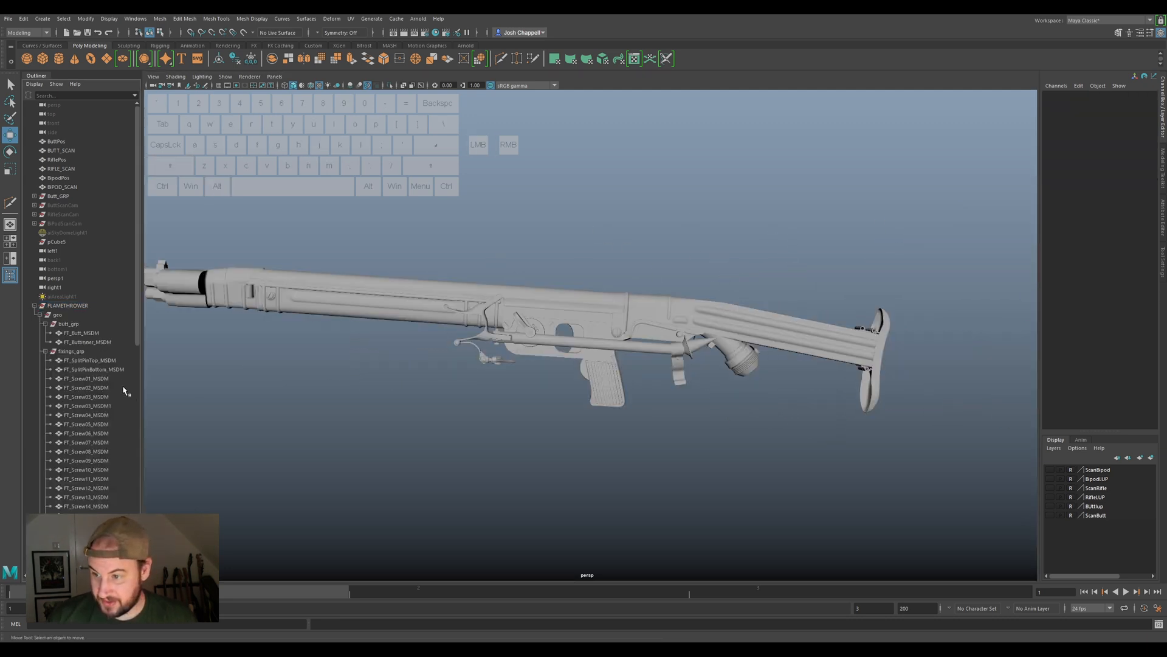
scroll(65, 374, "down", 5)
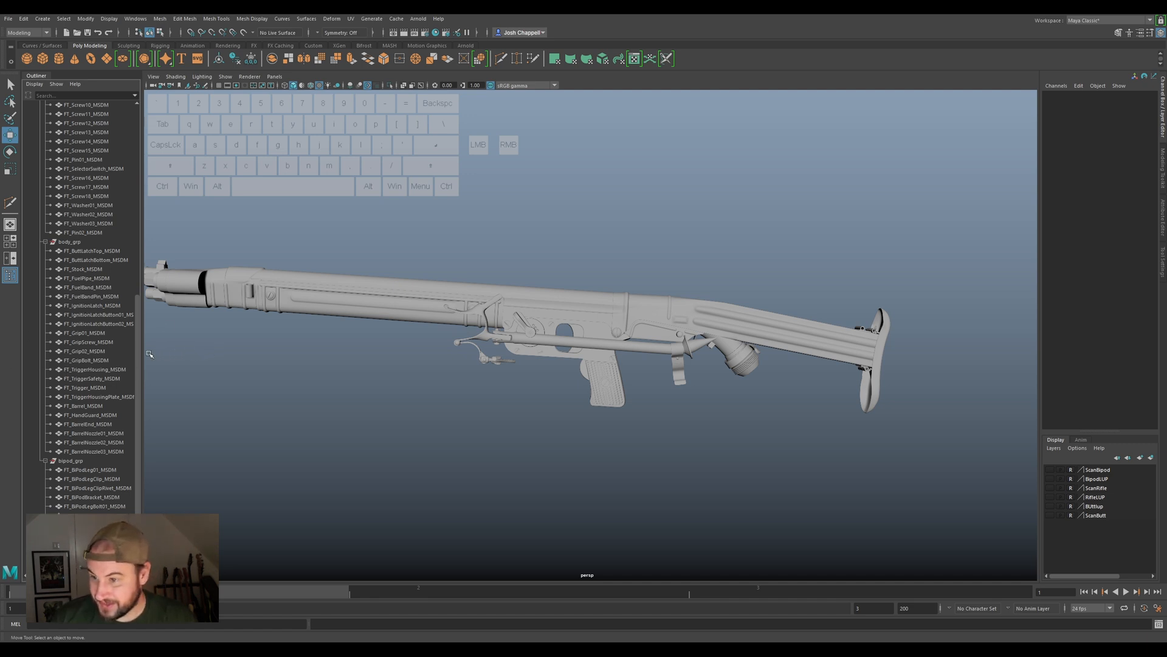
left_click_drag(142, 353, 179, 362)
scroll(240, 377, "down", 6)
mouse_move(442, 424)
left_mouse_down("alt")
mouse_move(476, 434)
mouse_move(425, 409)
mouse_move(441, 422)
left_mouse_up("alt")
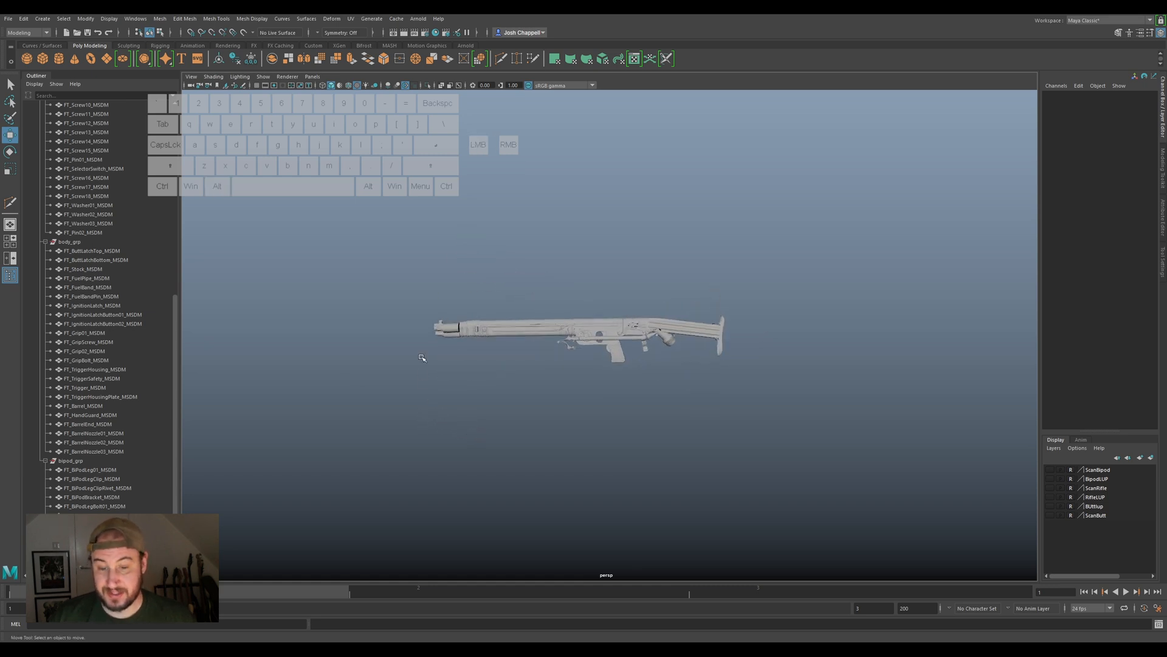
scroll(670, 380, "up", 3)
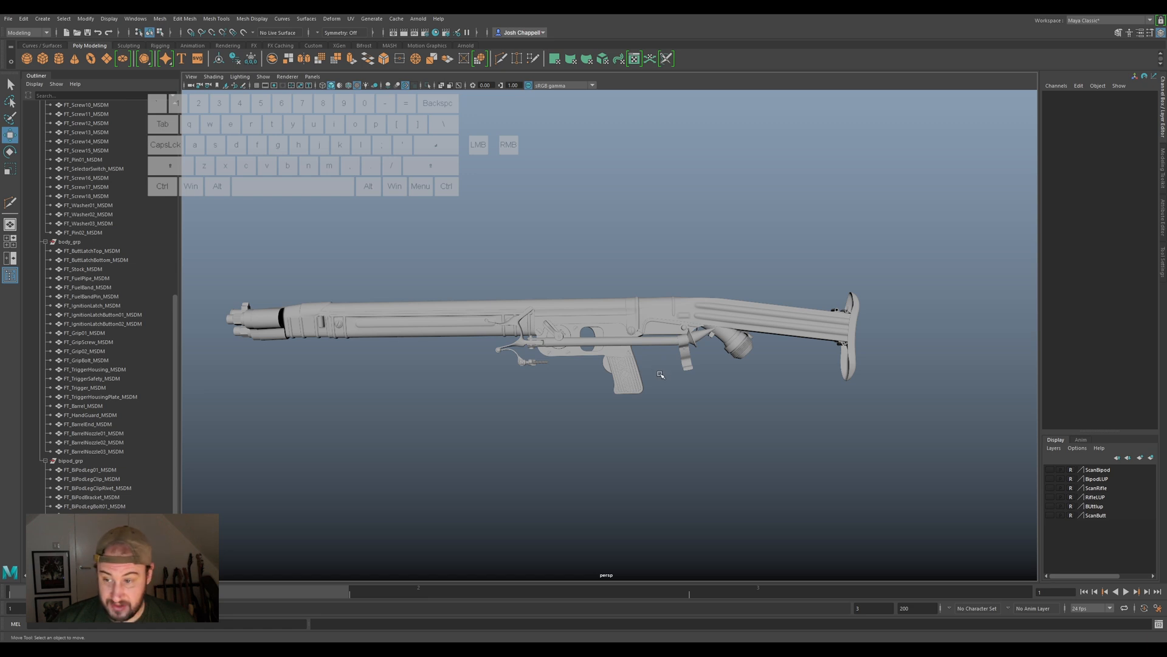
Collapse bipod_grp, body_grp, fixings_grp and the parent geo group in the FLAMETHROWER hierarchy.
left_click(46, 461)
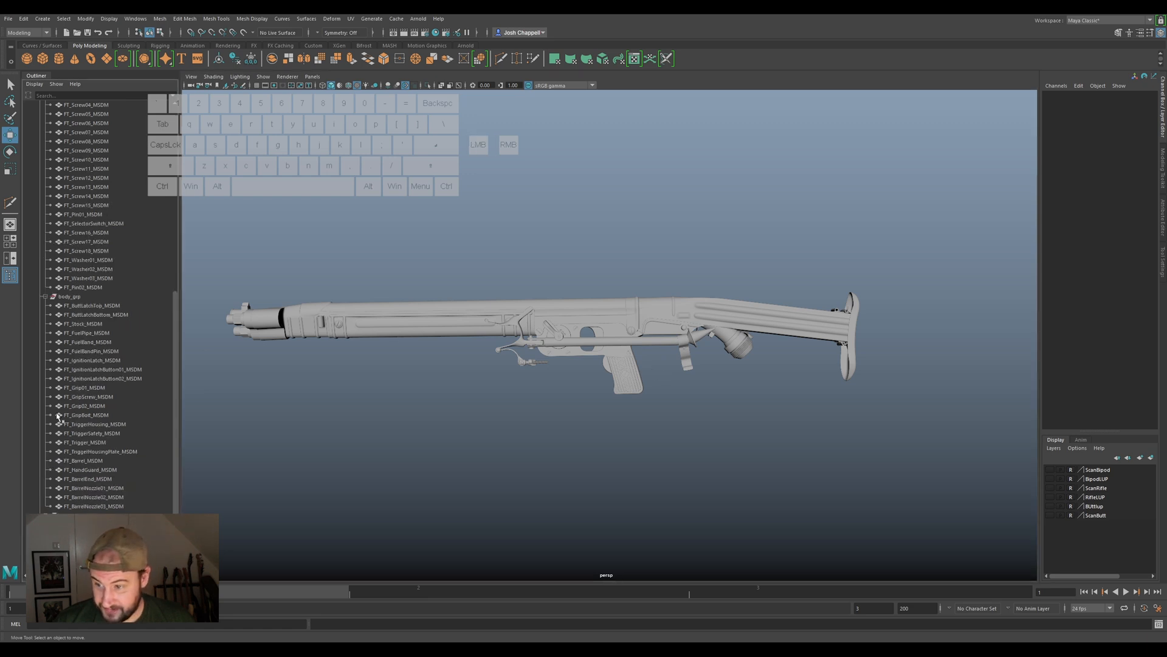
left_click(46, 297)
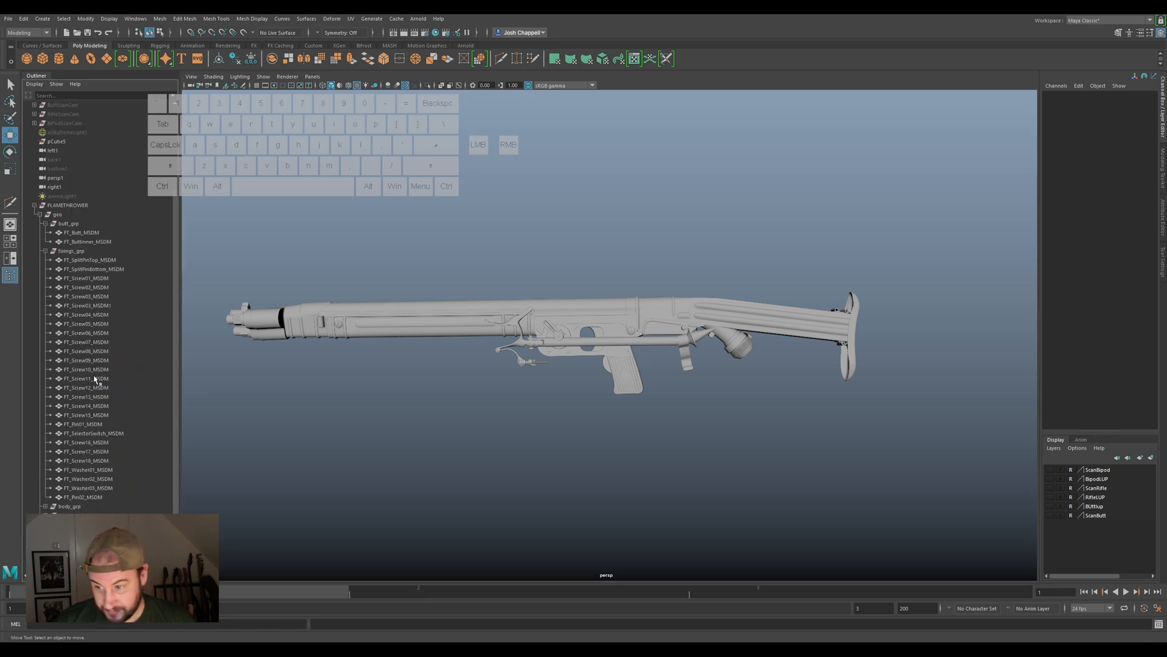
left_click(45, 252)
left_click(39, 316)
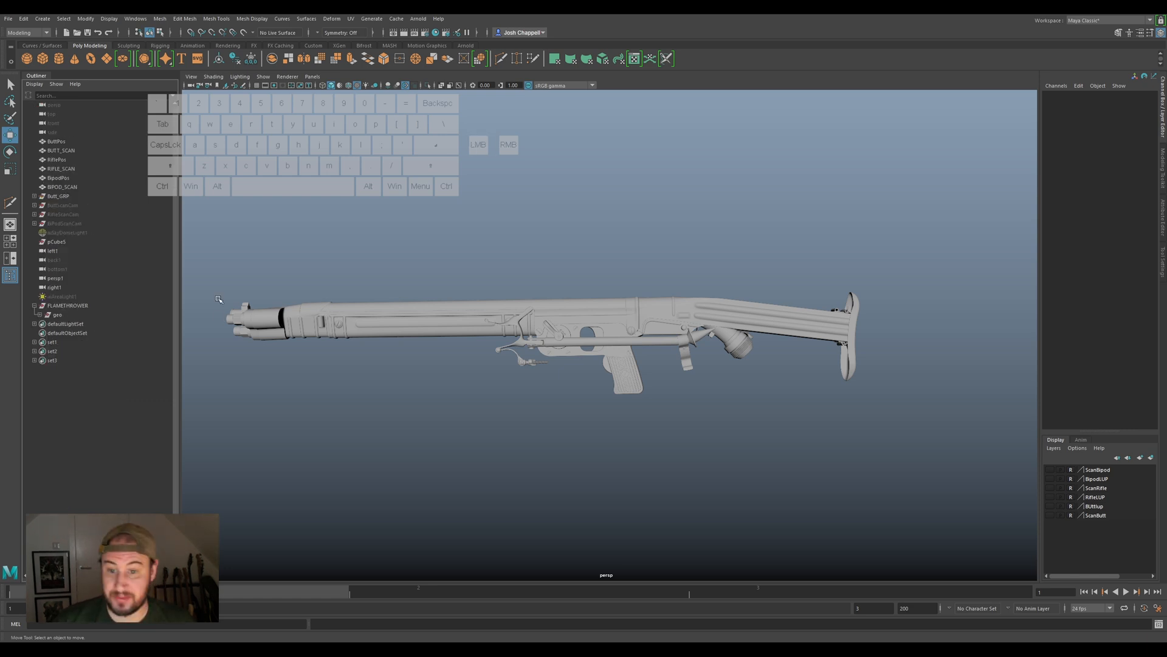
left_click_drag(658, 227, 634, 261, "alt")
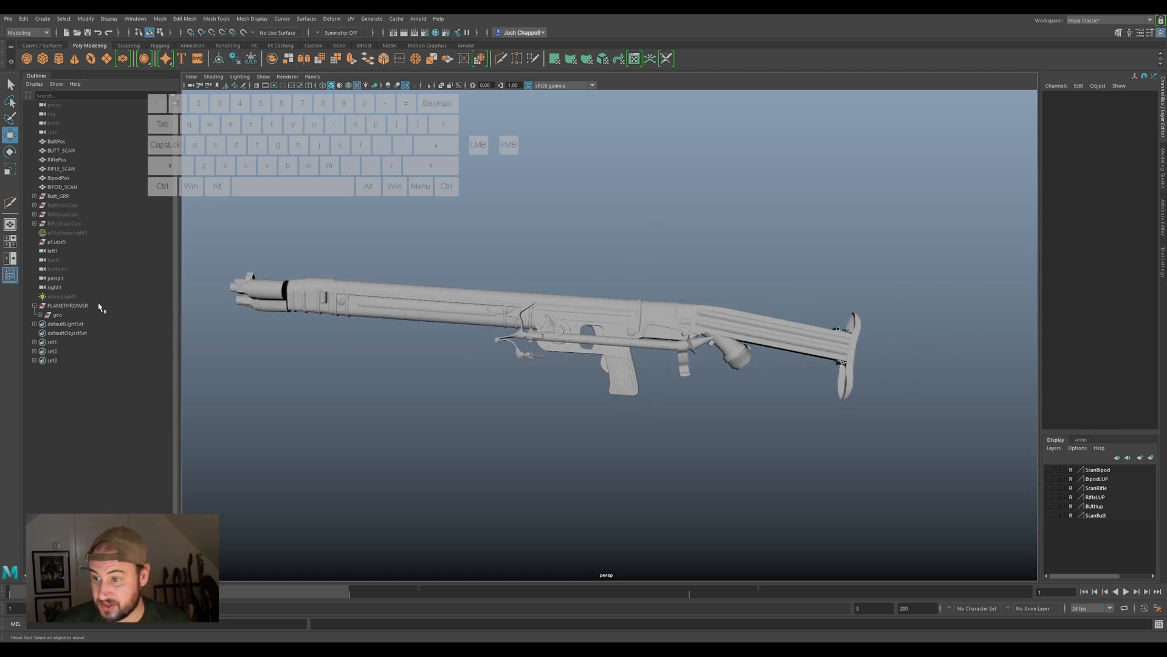
Expand geo and fixings_grp and rename the duplicate screw mesh FT_Screw03_MSDM1 to FT_Screw19_MSDM.
left_click(40, 314)
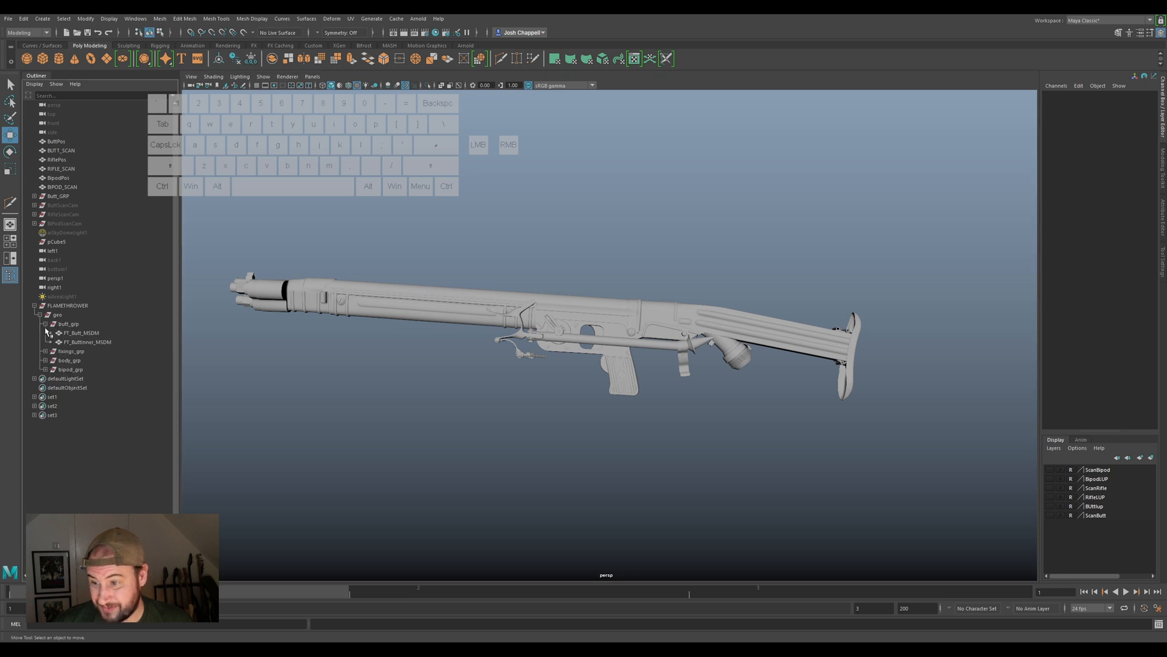
left_click(45, 352)
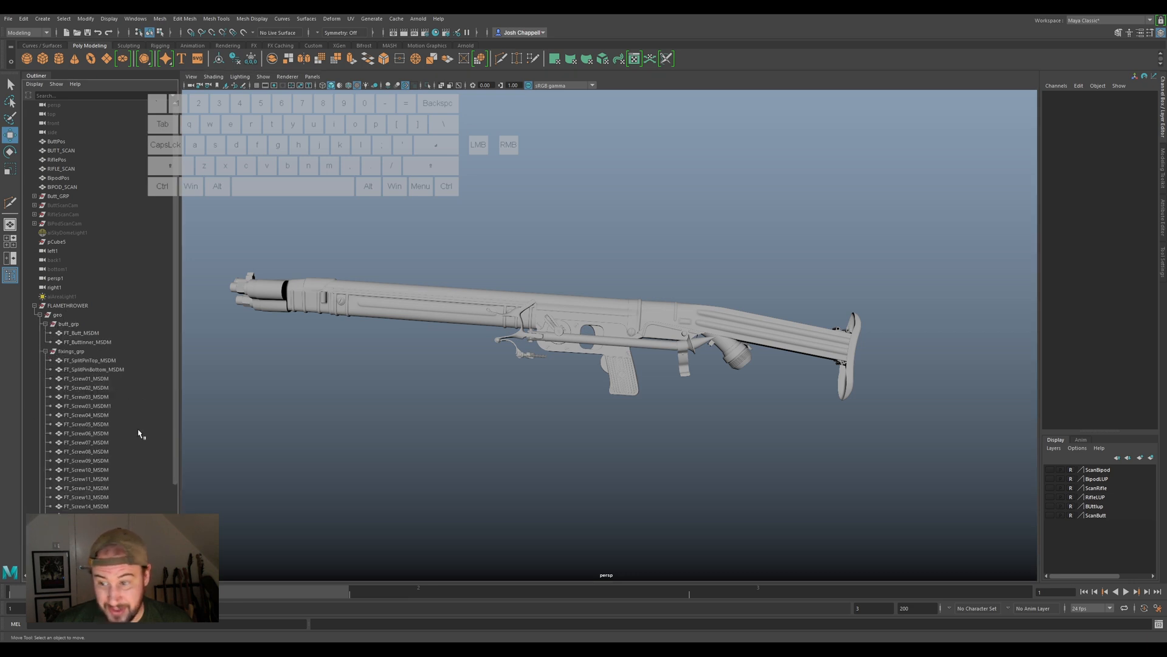
left_click(95, 406)
double_click(95, 406)
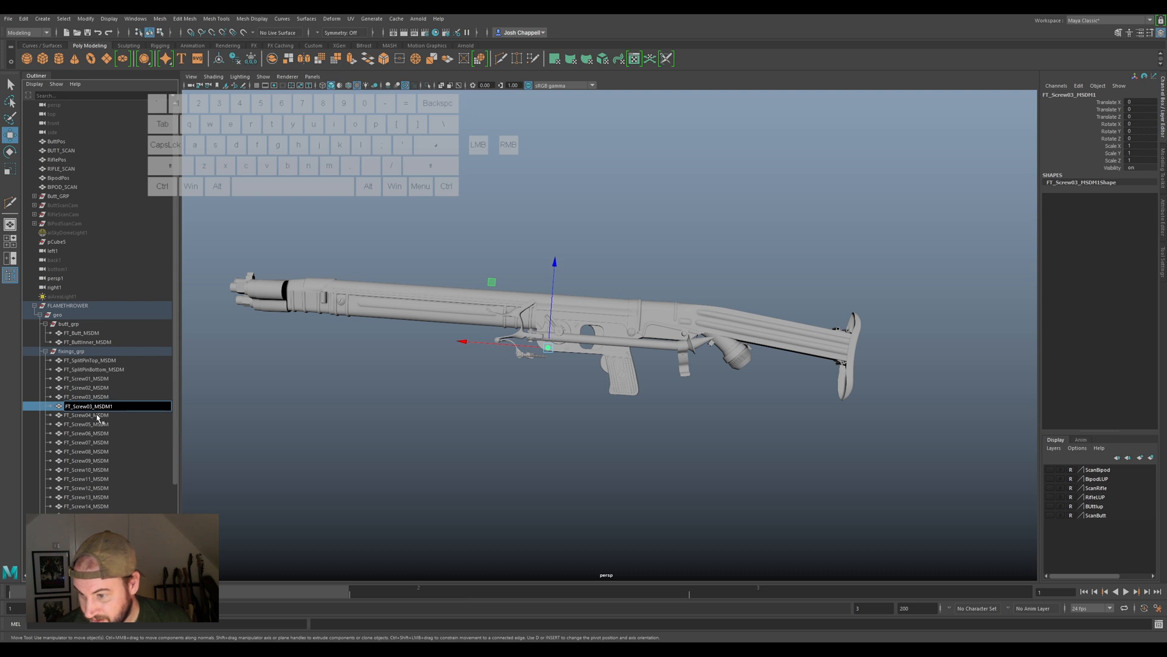
key("BackSpace")
key("BackSpace")
type("19")
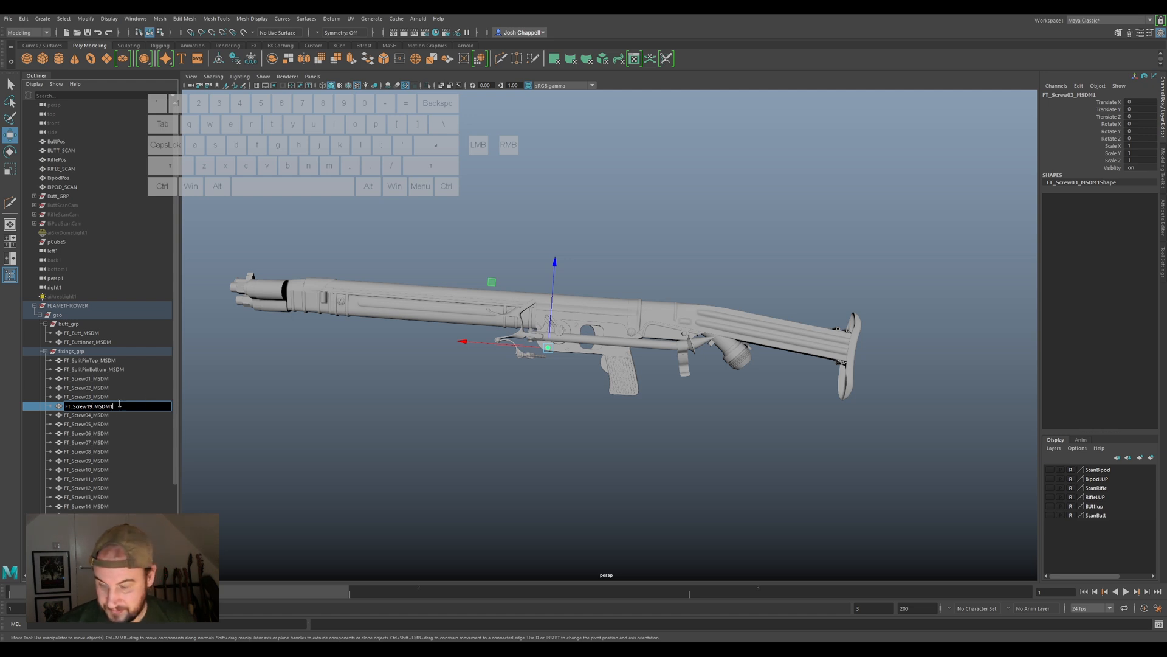
key("Return")
left_click(127, 389)
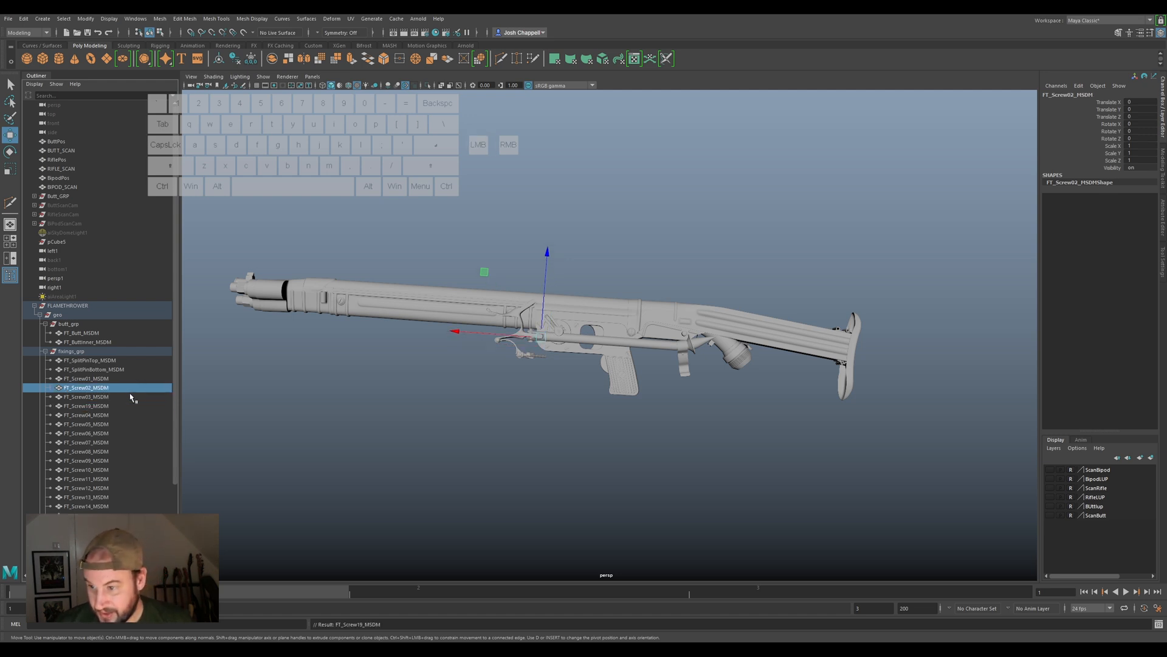
Inspect the model up close and collapse fixings_grp and butt_grp to review the tidied geo group.
left_click_drag(612, 391, 581, 320, "alt")
scroll(430, 310, "up", 6, "alt")
left_click_drag(430, 310, 426, 404, "alt")
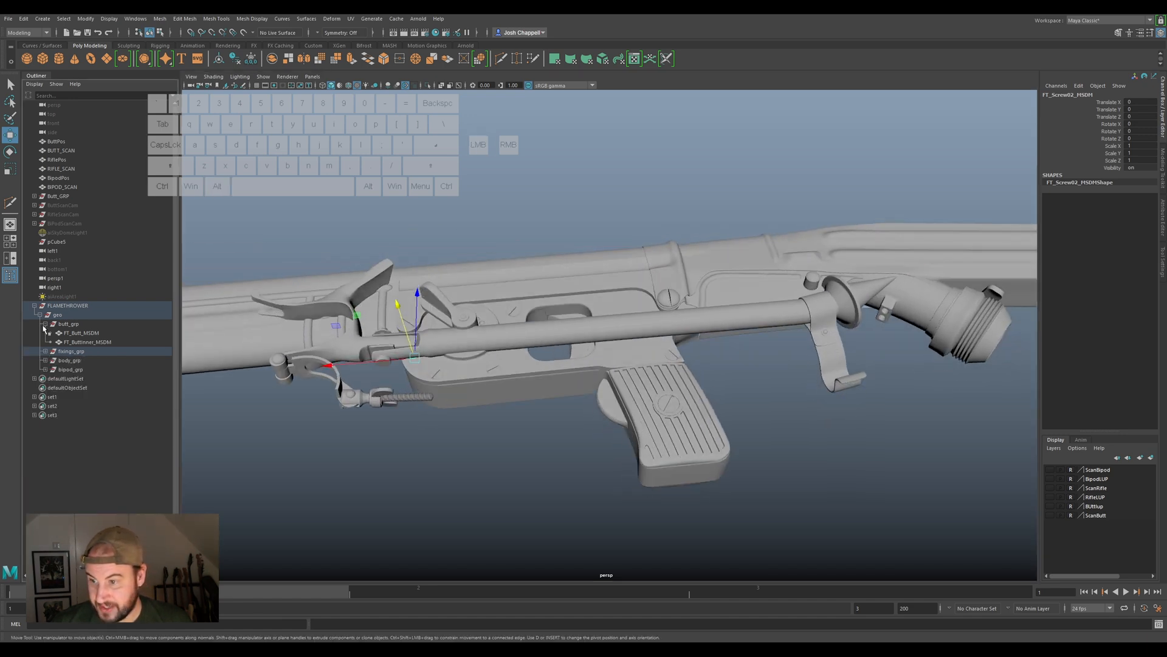
left_click(45, 351)
scroll(822, 444, "down", 5)
left_click_drag(822, 444, 808, 467, "alt")
left_click(98, 314)
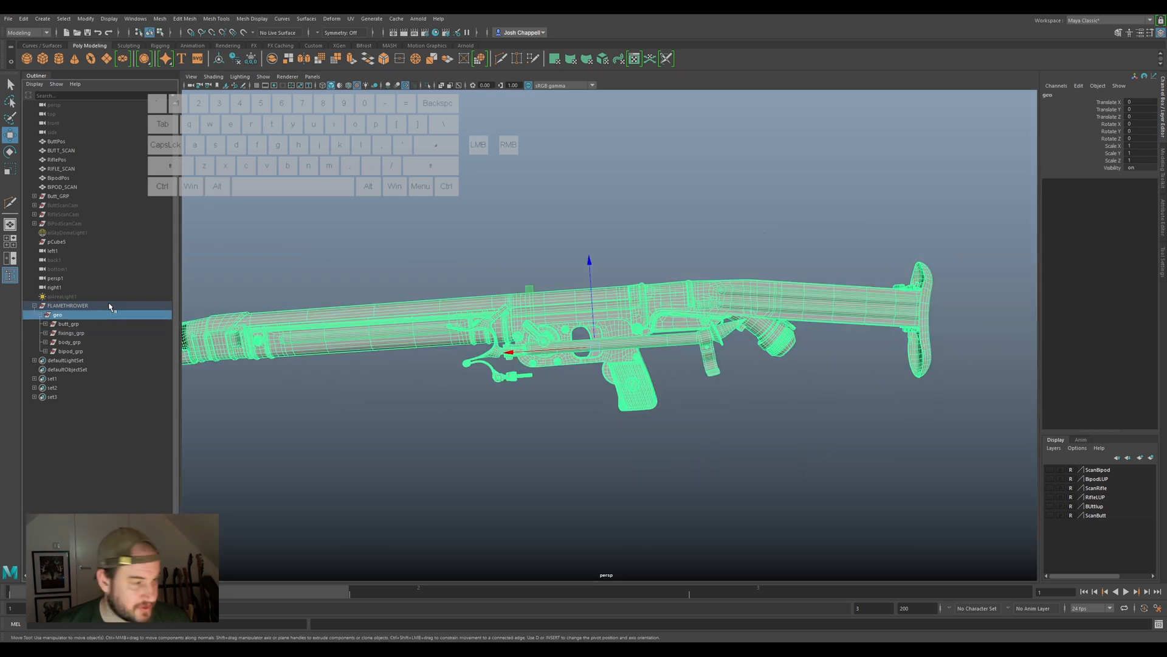
left_click(107, 297)
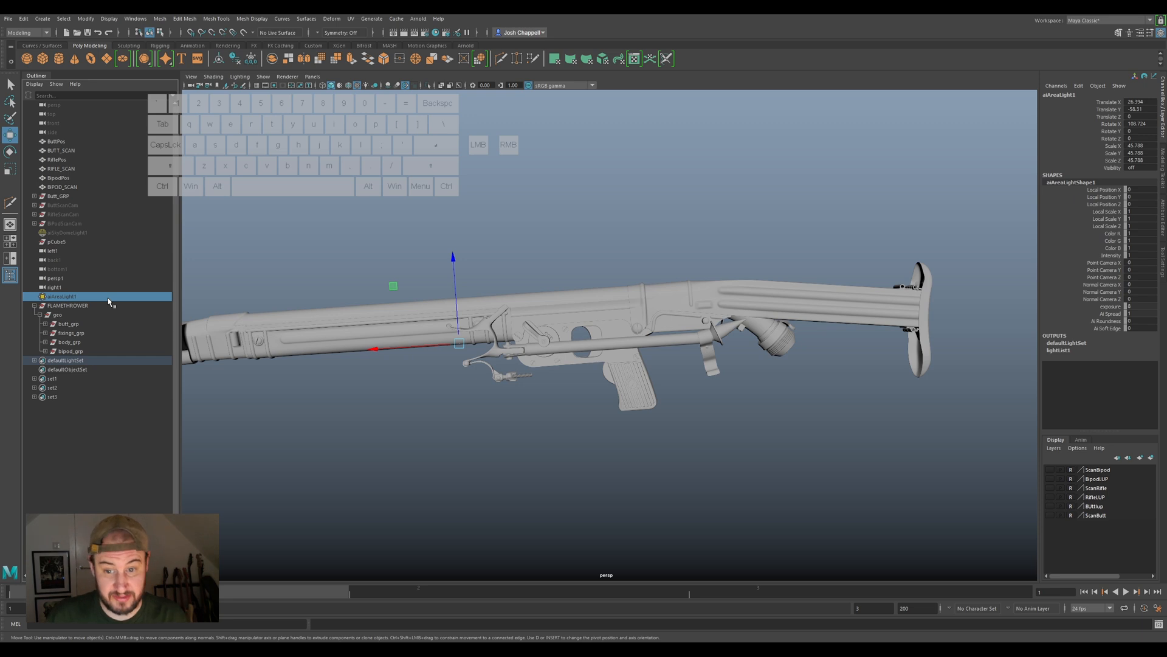